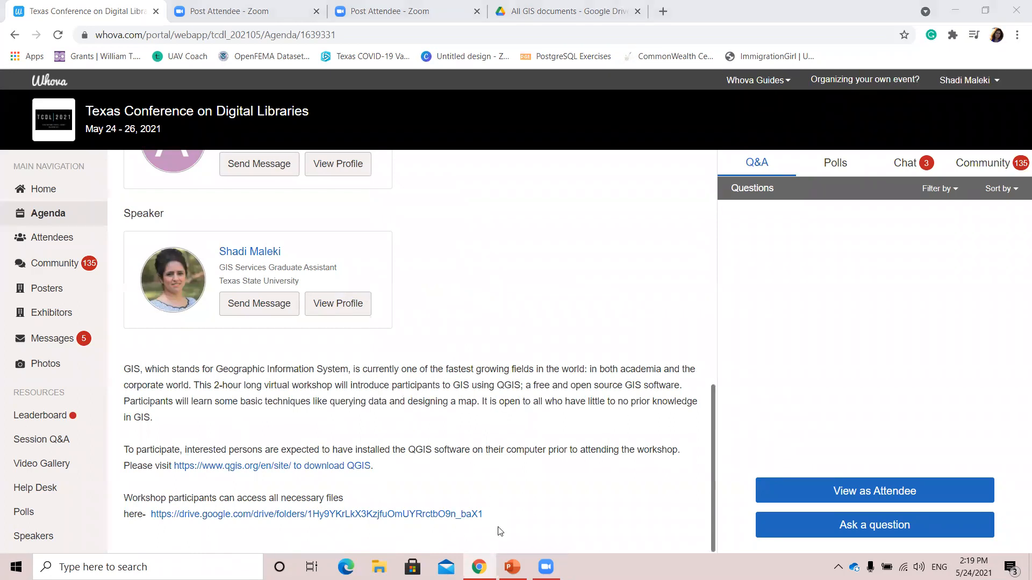
Find and launch QGIS Desktop 3.18.3 on the computer.
mouse_move(479, 567)
click(150, 566)
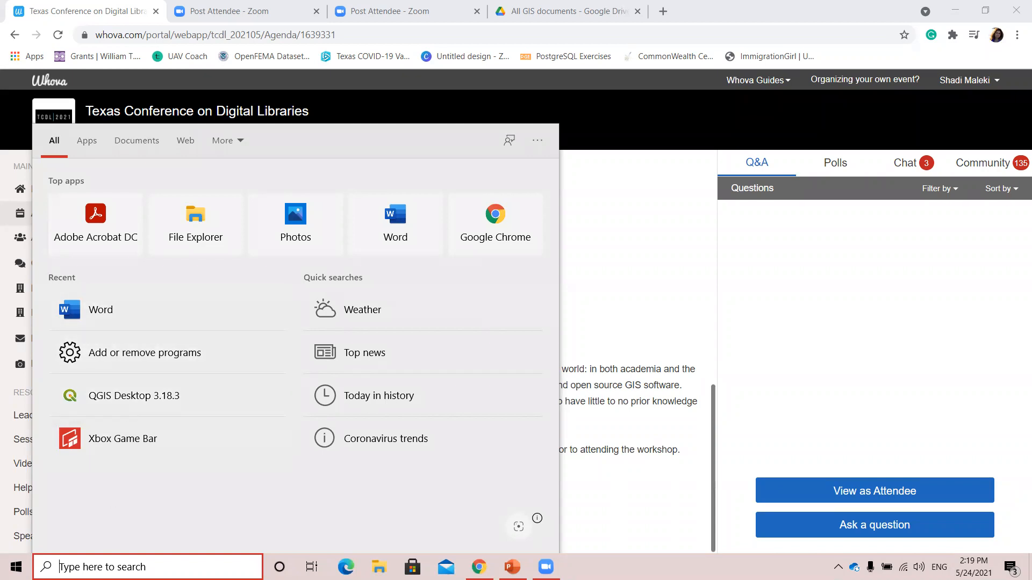
text(Q)
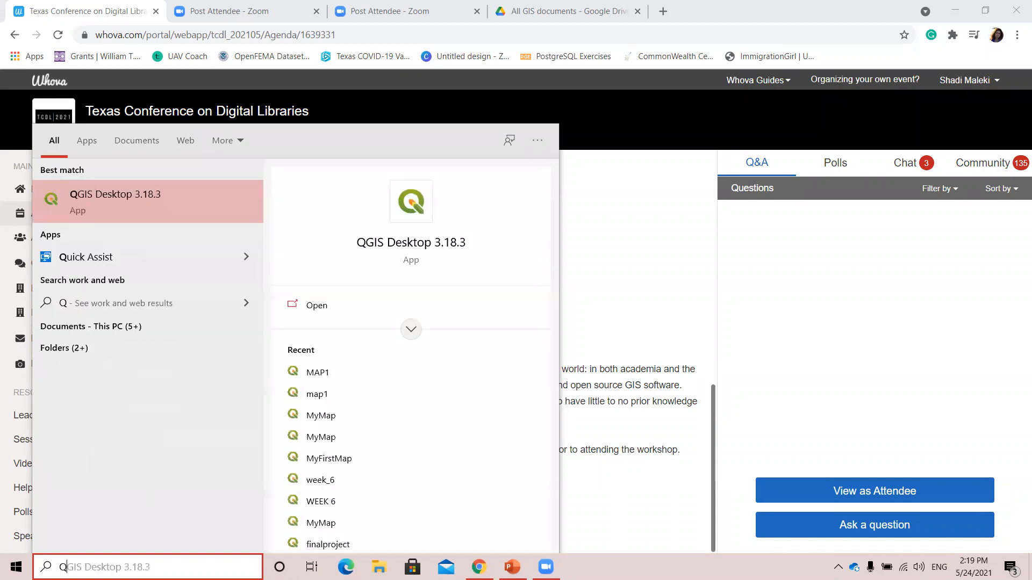
text(G)
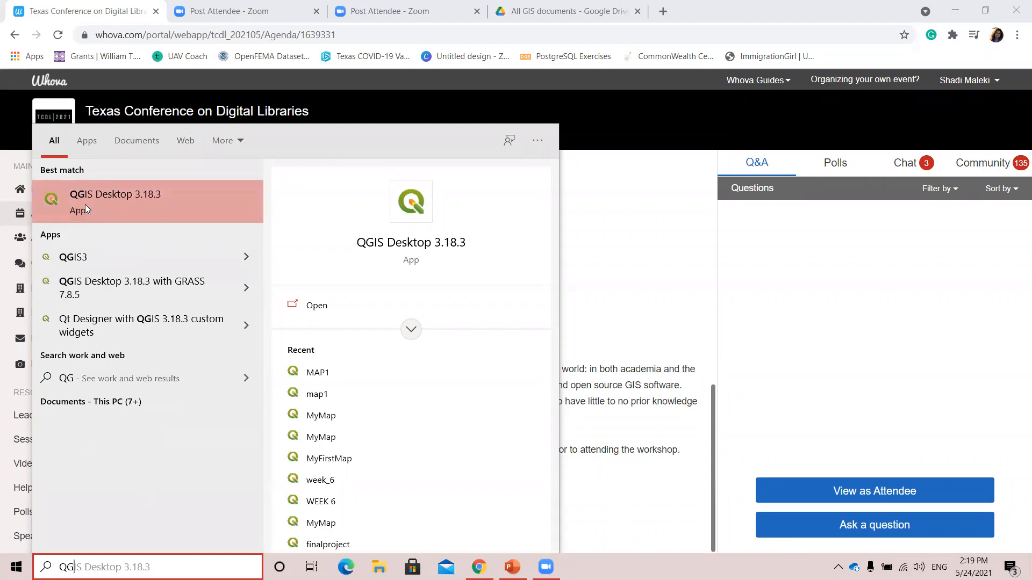
click(132, 202)
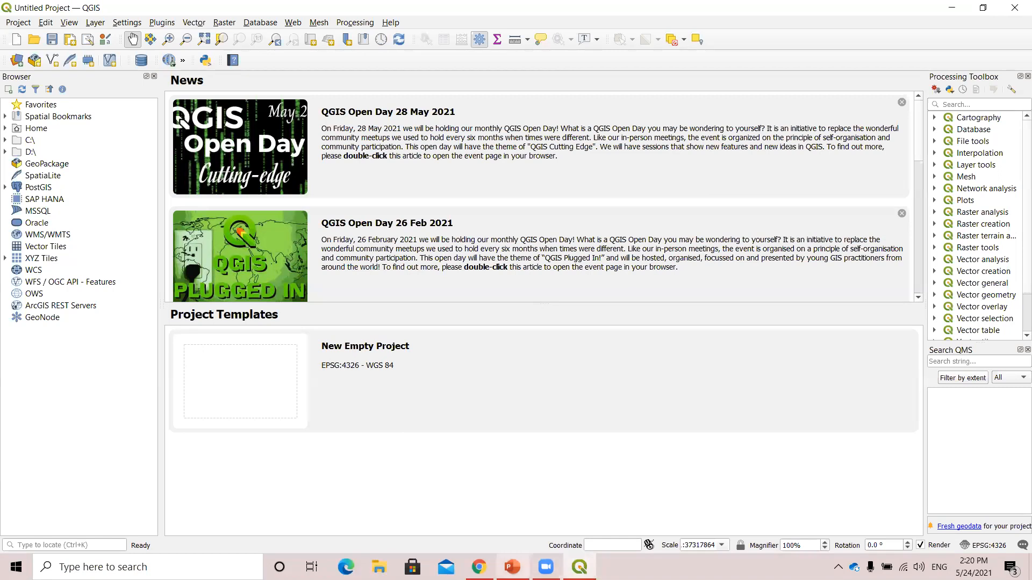
Switch to Chrome and download the "ALL FILES-What in the World is GIS" archive from the "All GIS documents" Google Drive folder.
mouse_move(512, 567)
mouse_move(580, 567)
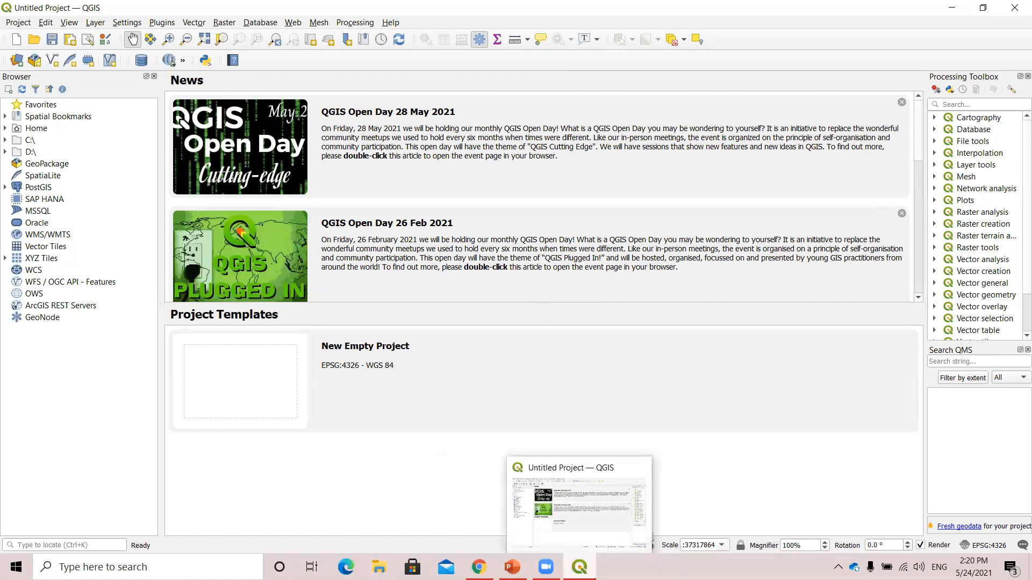
click(579, 567)
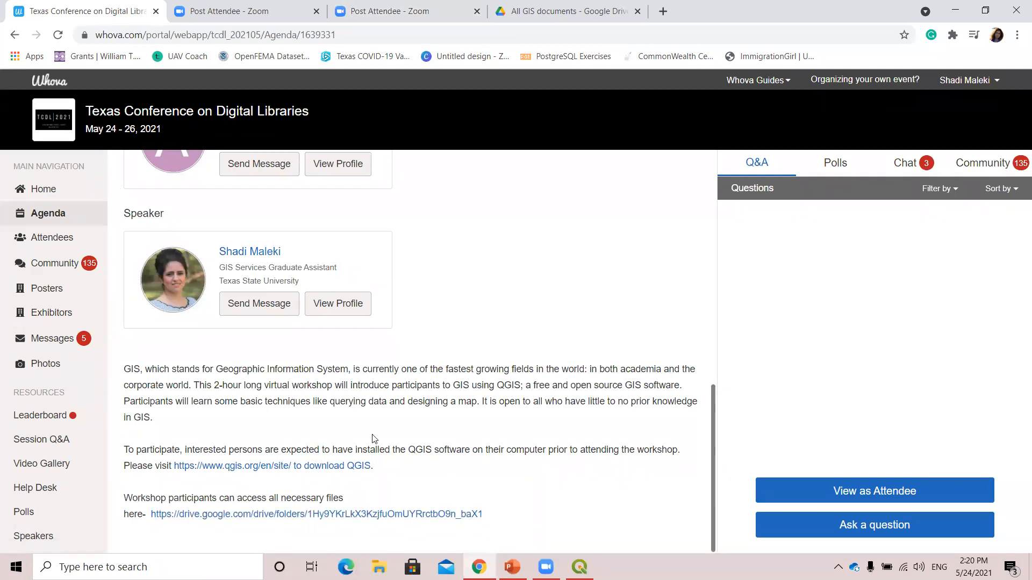
click(519, 7)
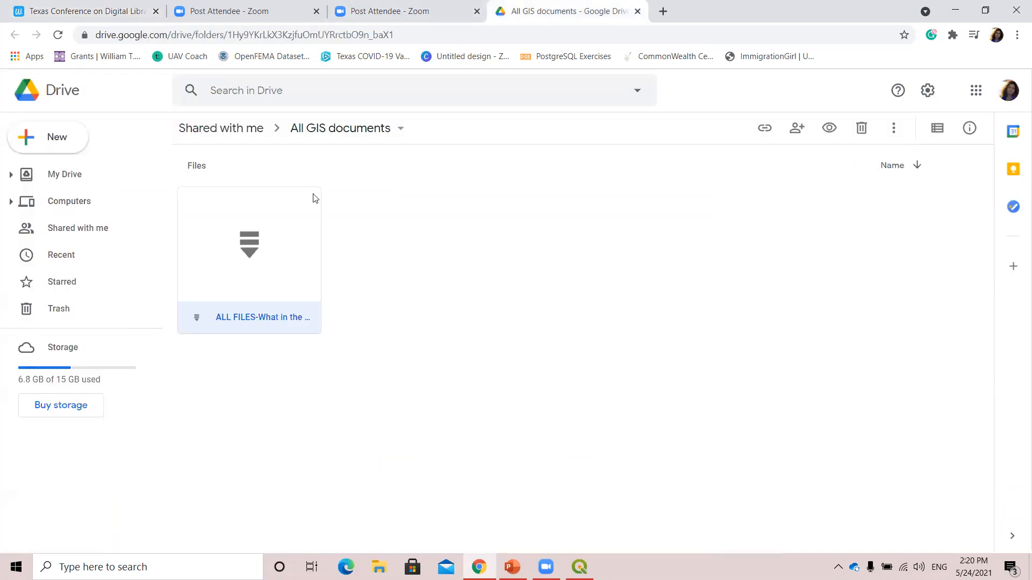
right_click(264, 247)
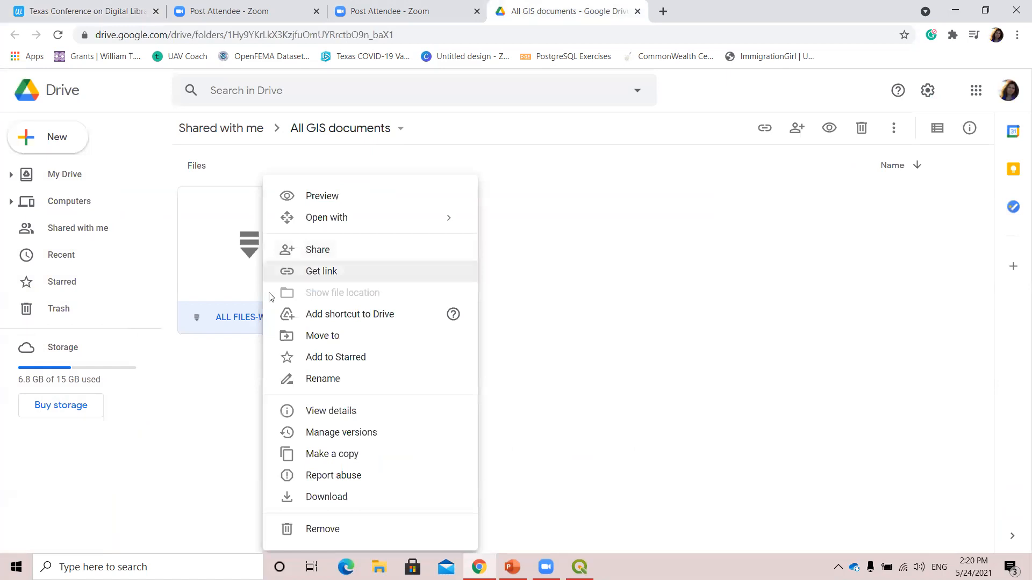
click(364, 506)
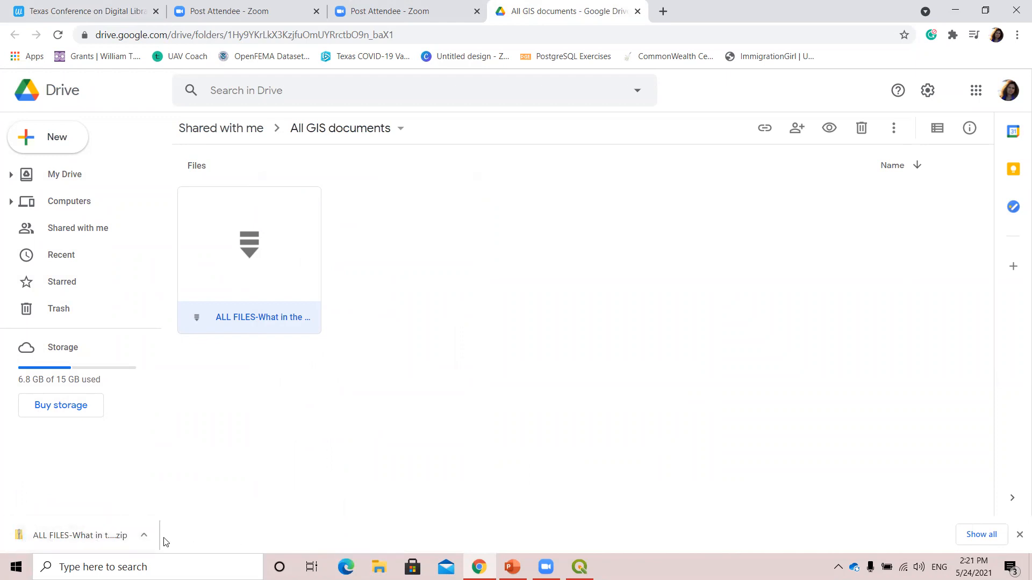
Show the downloaded archive in its folder and delete the duplicate "ALL FILES-What in the World is GIS (1)".
click(144, 539)
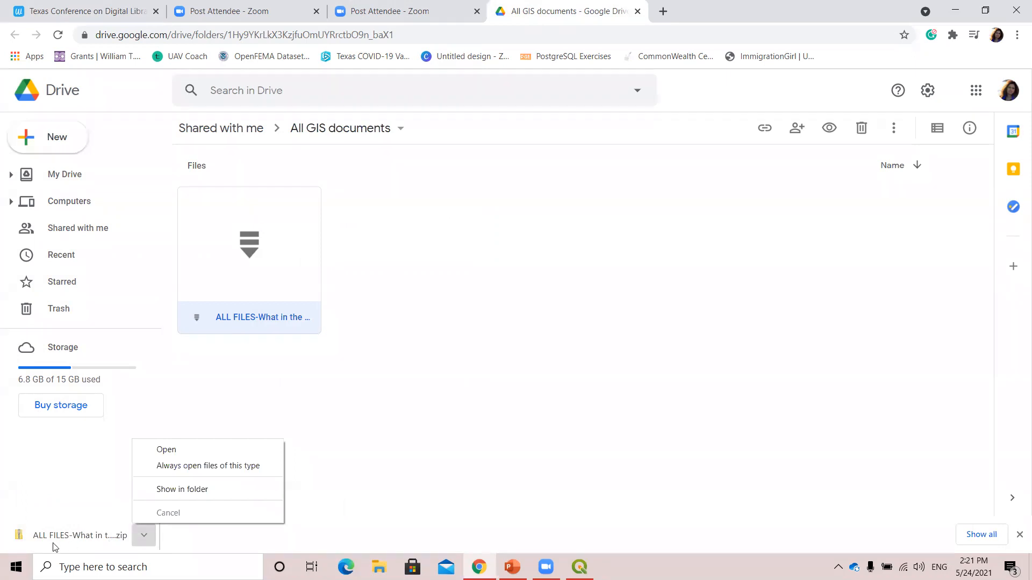
click(171, 489)
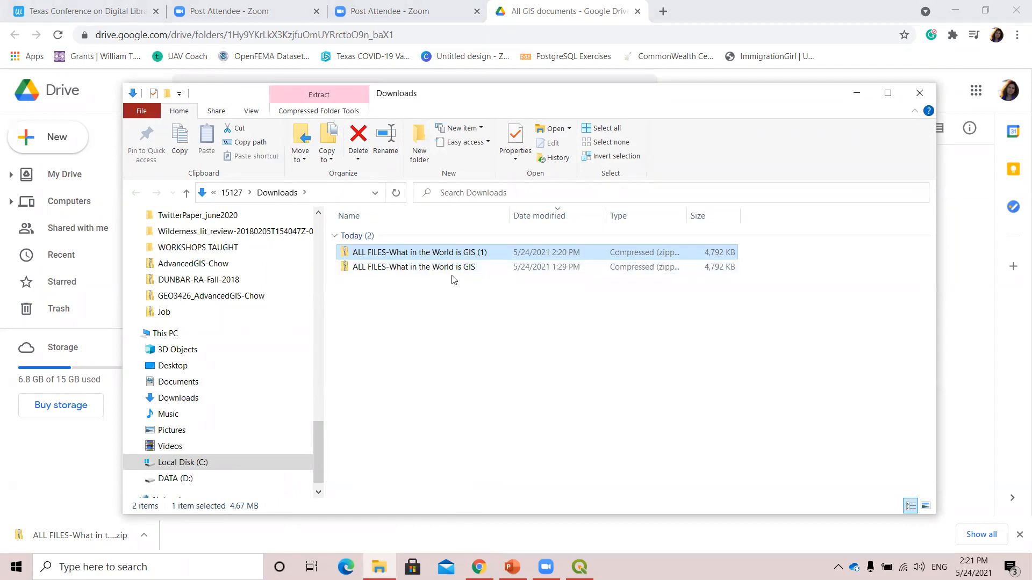
click(467, 268)
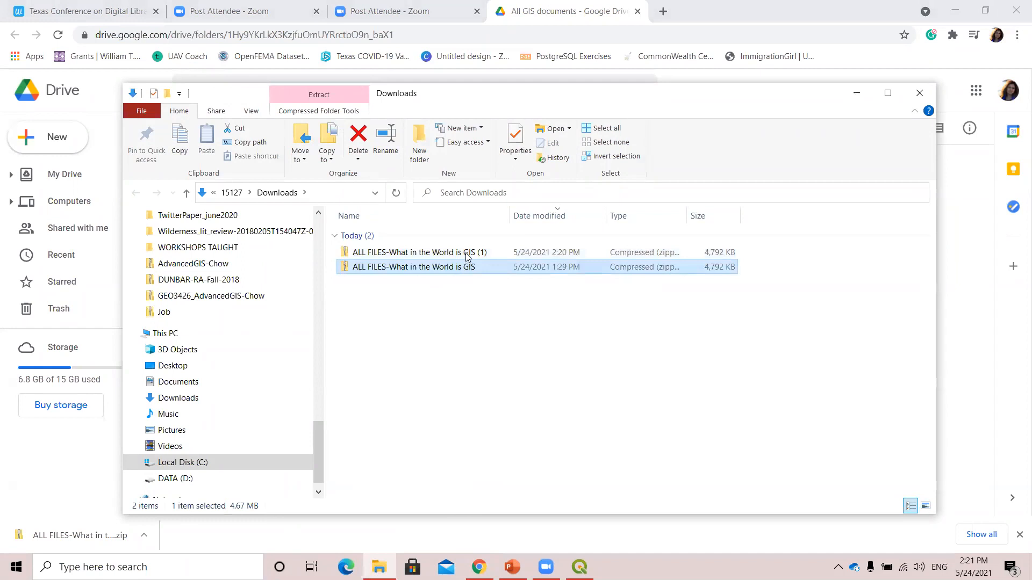
right_click(467, 257)
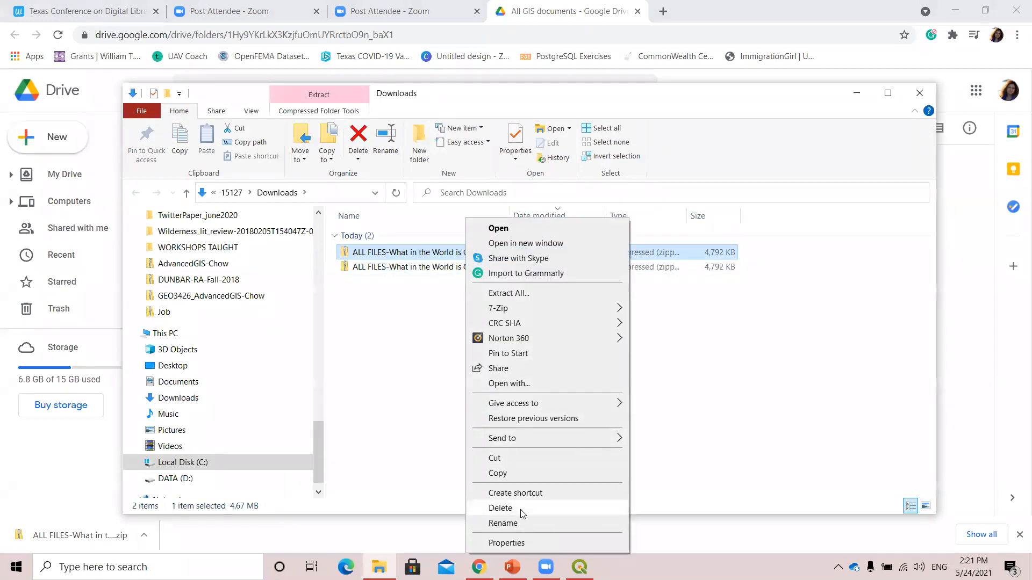
click(500, 508)
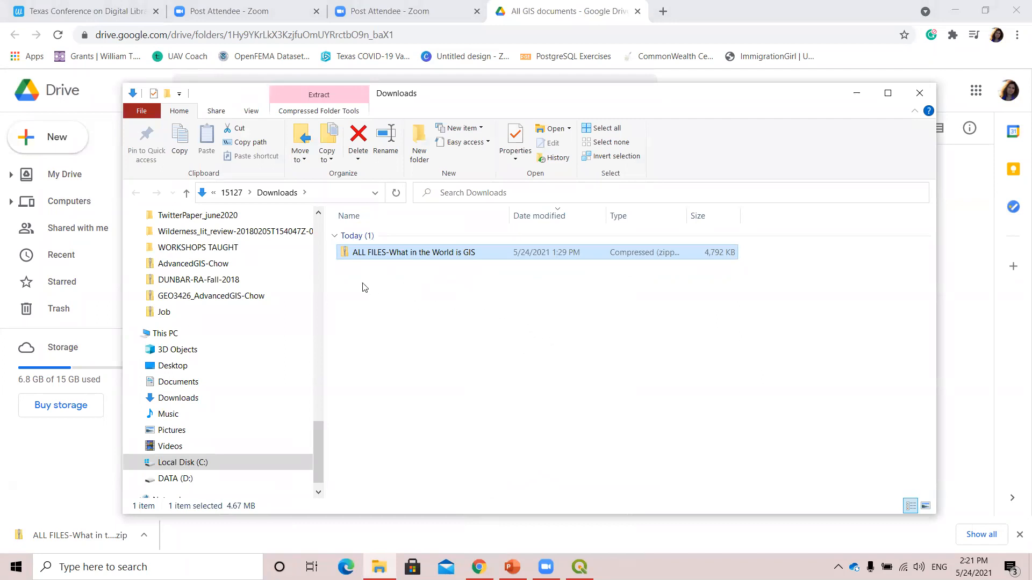
Extract the "ALL FILES-What in the World is GIS" archive into a folder of the same name in Downloads.
right_click(377, 252)
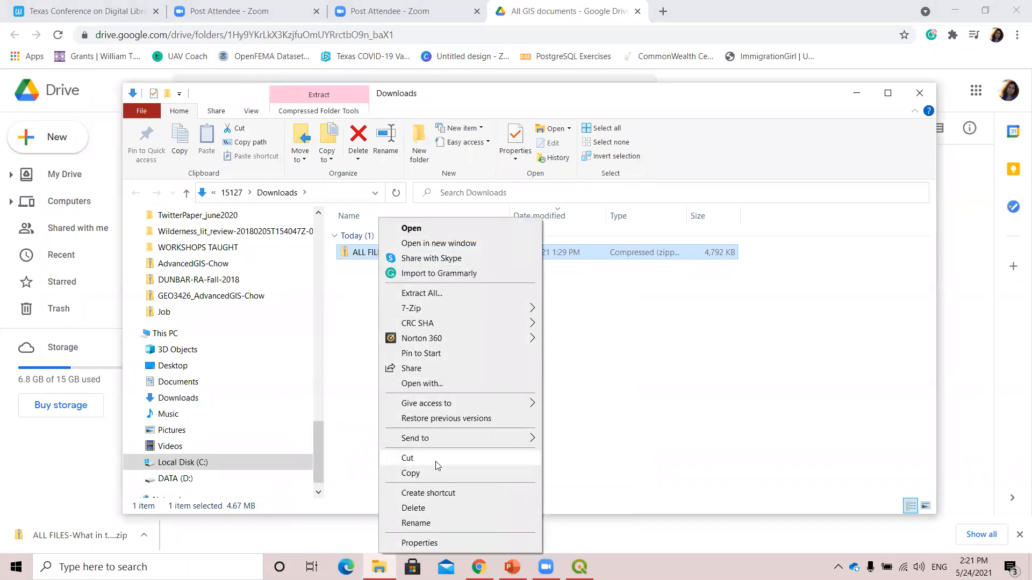
click(641, 402)
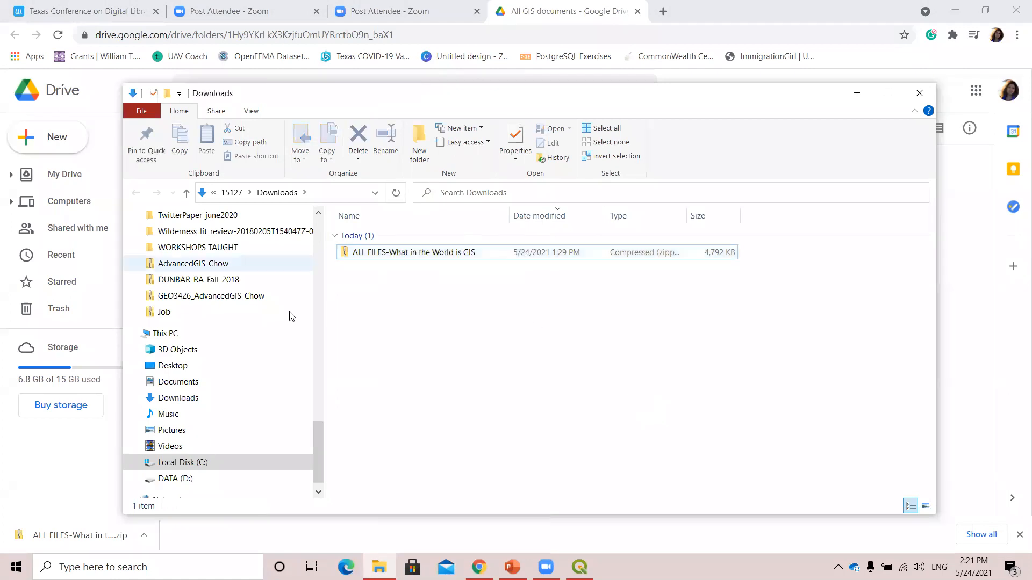
click(365, 258)
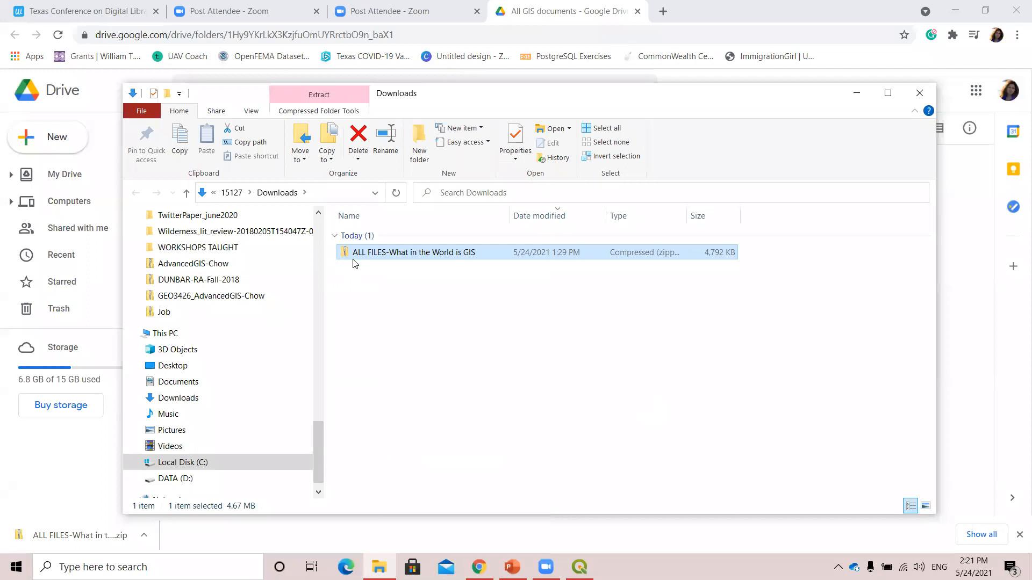
right_click(409, 252)
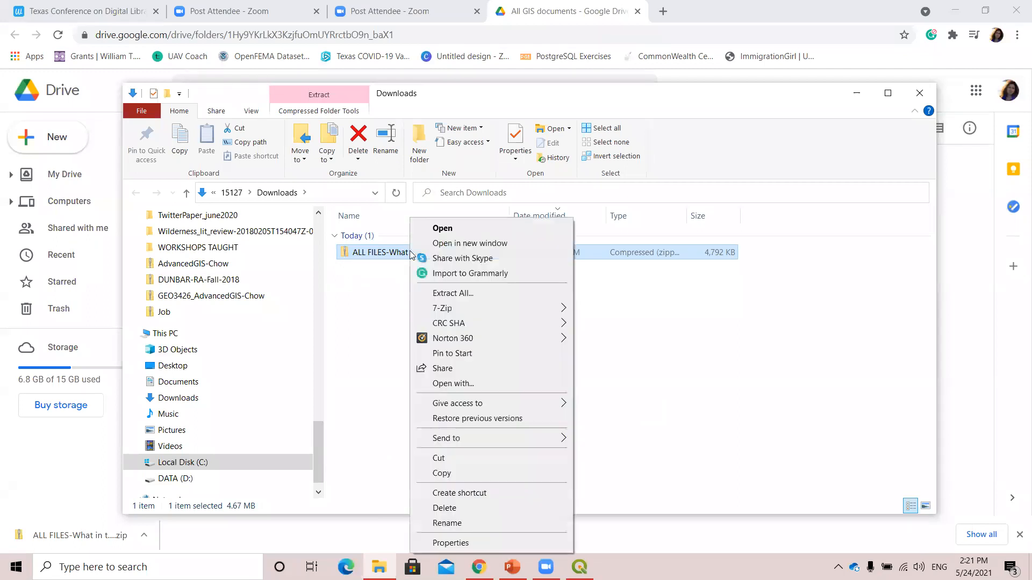
right_click(395, 253)
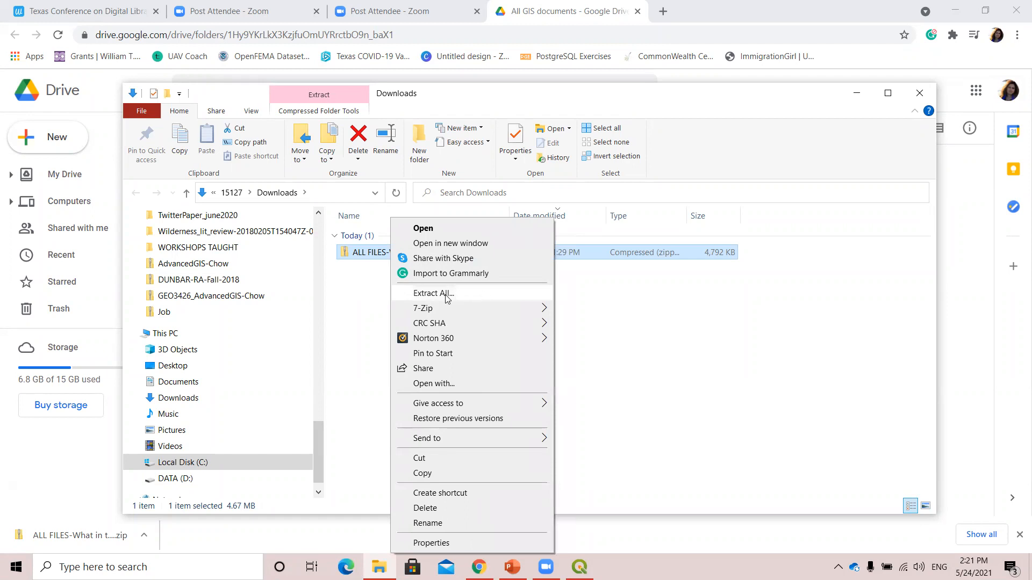
click(461, 299)
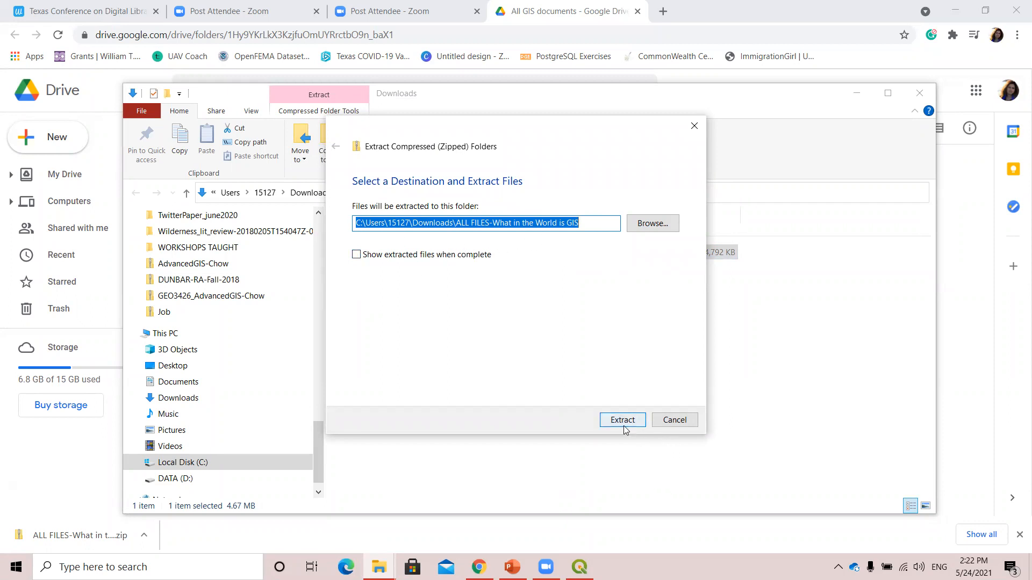
click(652, 223)
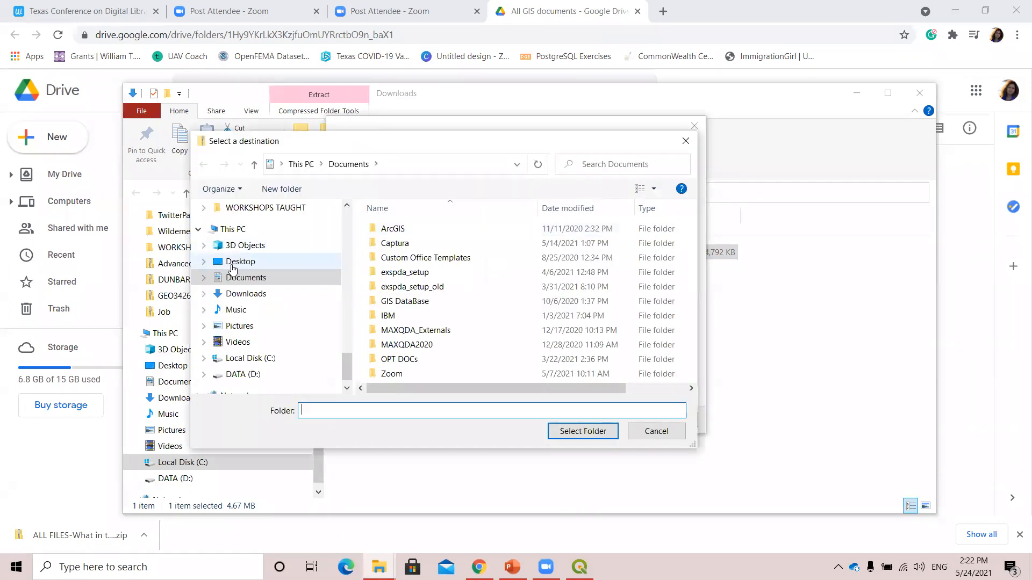
click(685, 141)
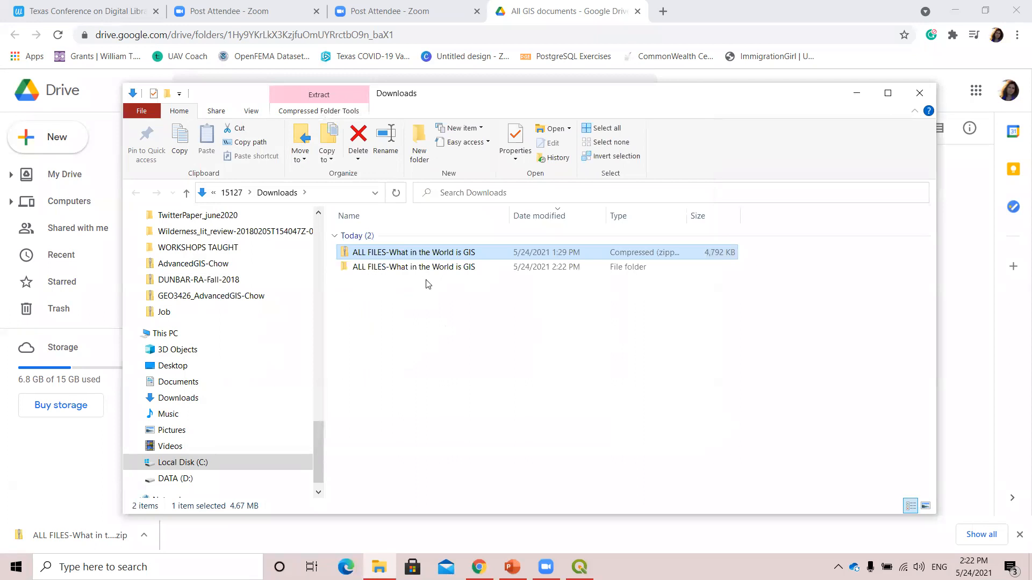
Open the extracted "ALL FILES-What in the World is GIS" folder and look through its files.
click(447, 303)
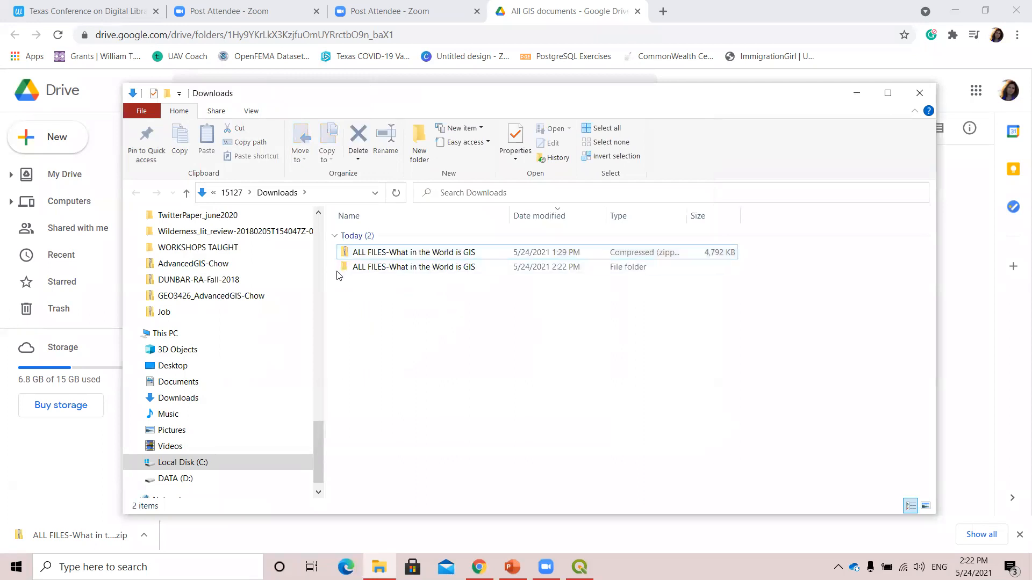
double_click(389, 267)
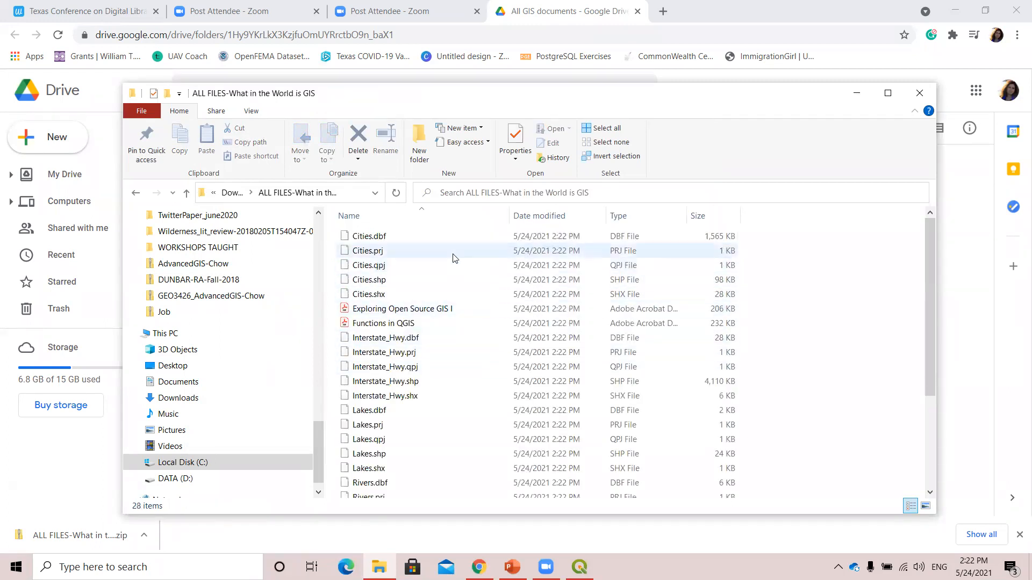
scroll(481, 371, down, 3)
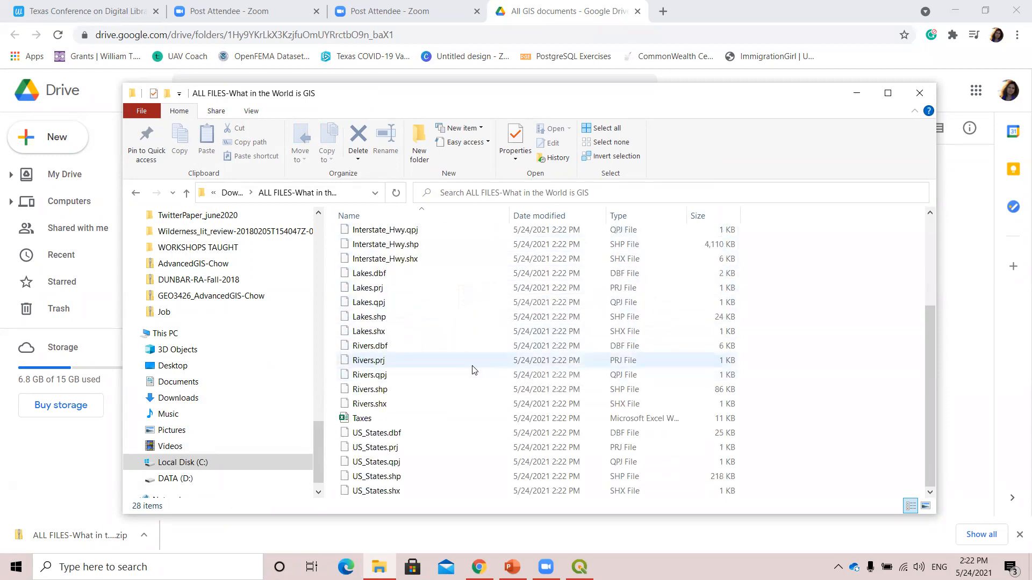
scroll(473, 365, up, 3)
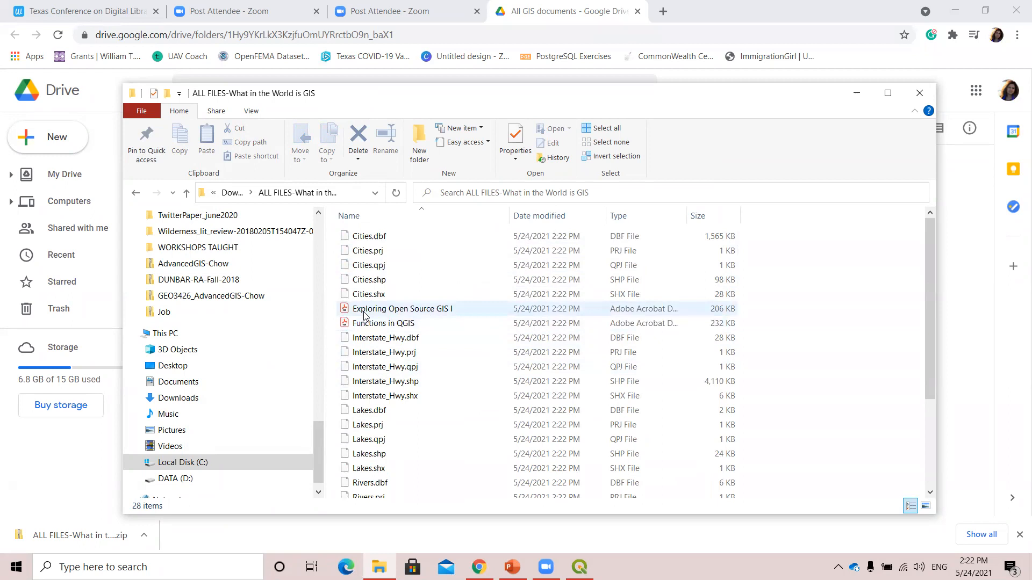
Open the "Functions in QGIS" PDF in a maximized window, review its toolbar diagrams, and close it.
double_click(400, 324)
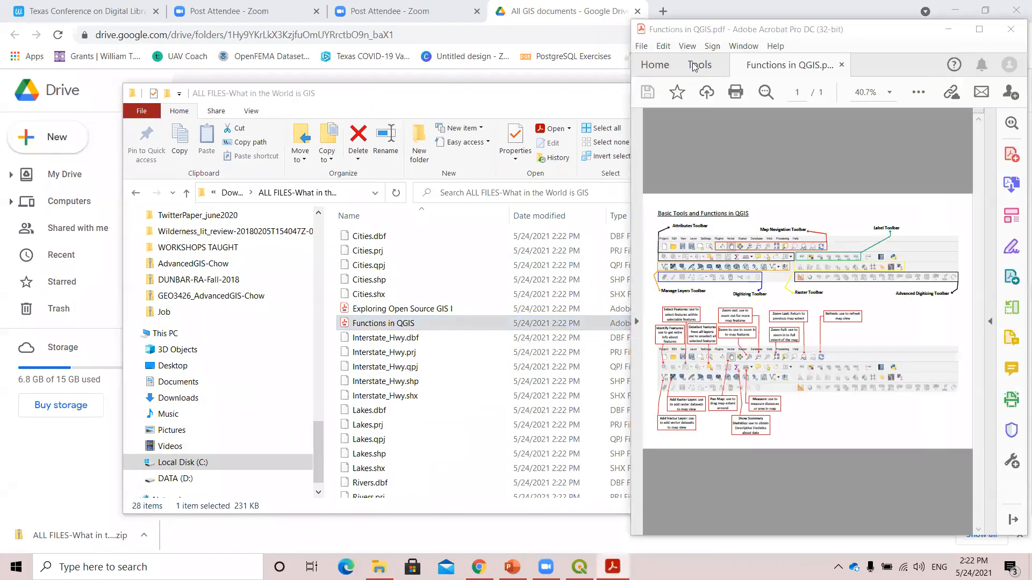
click(983, 31)
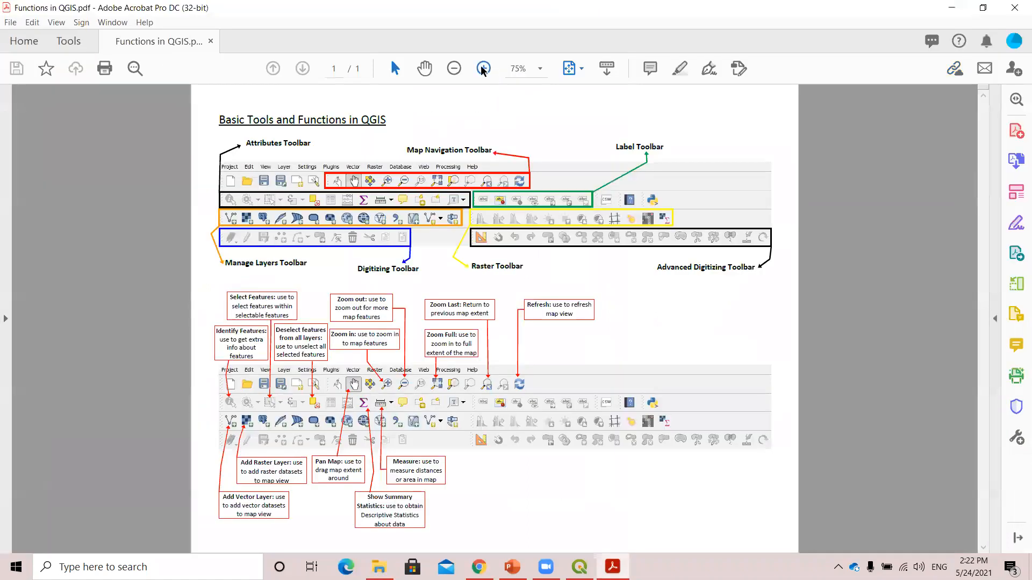
click(483, 69)
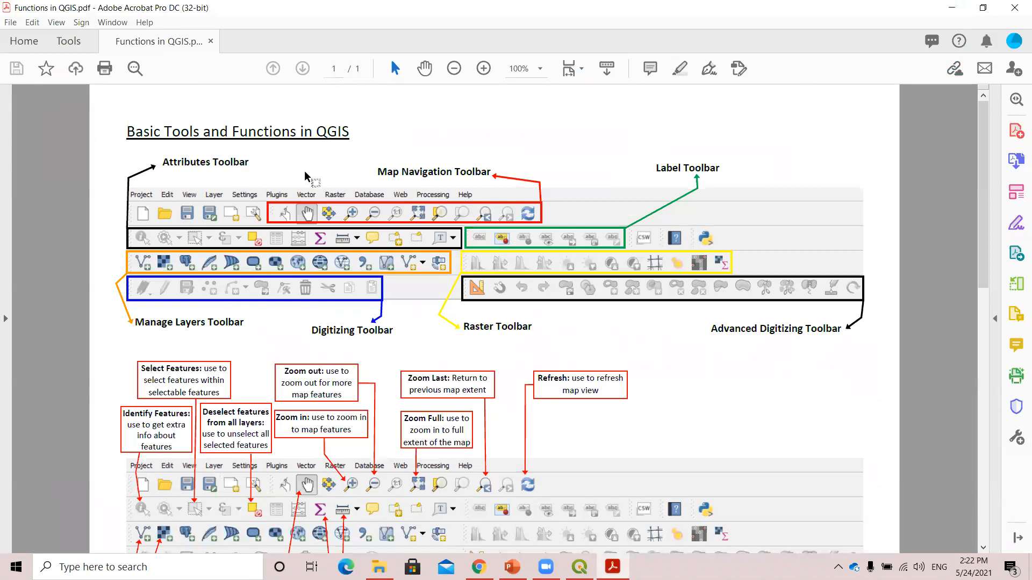
scroll(661, 354, down, 2)
scroll(656, 359, down, 3)
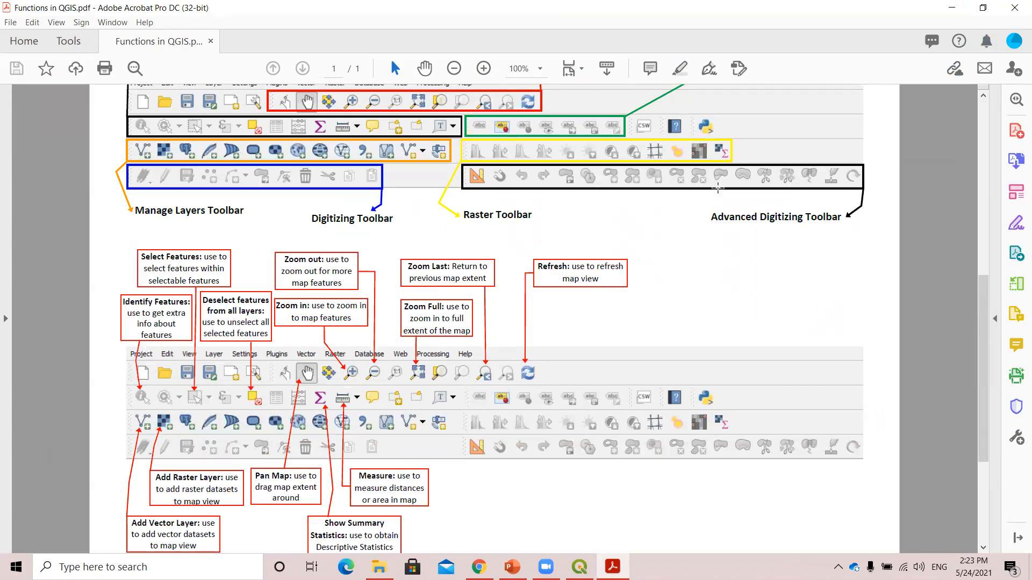
click(1015, 5)
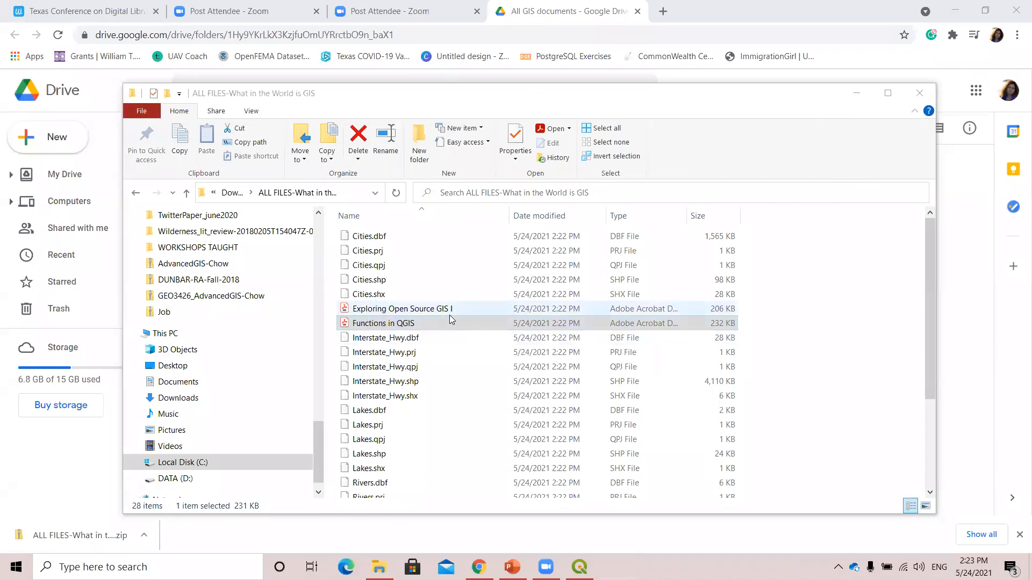
Open the "Exploring Open Source GIS I" PDF, set the zoom to 125%, and skim the exercise instructions through page 2.
double_click(448, 312)
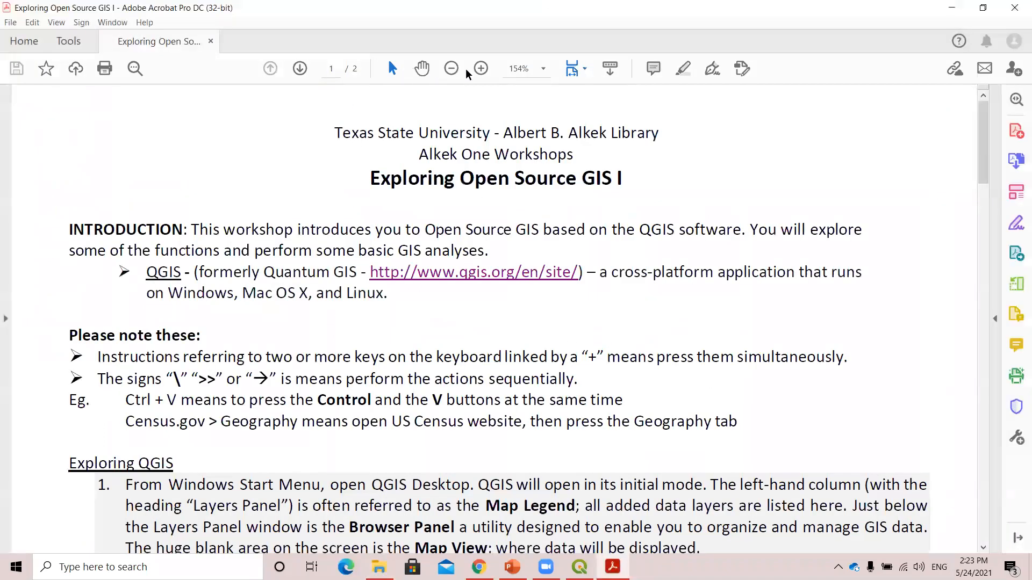
click(451, 69)
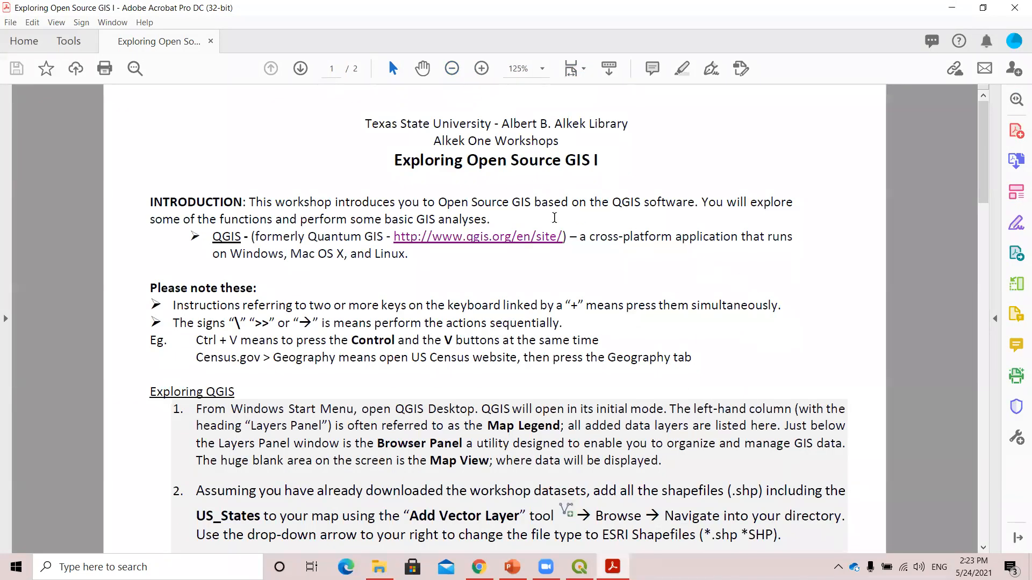
scroll(598, 373, down, 3)
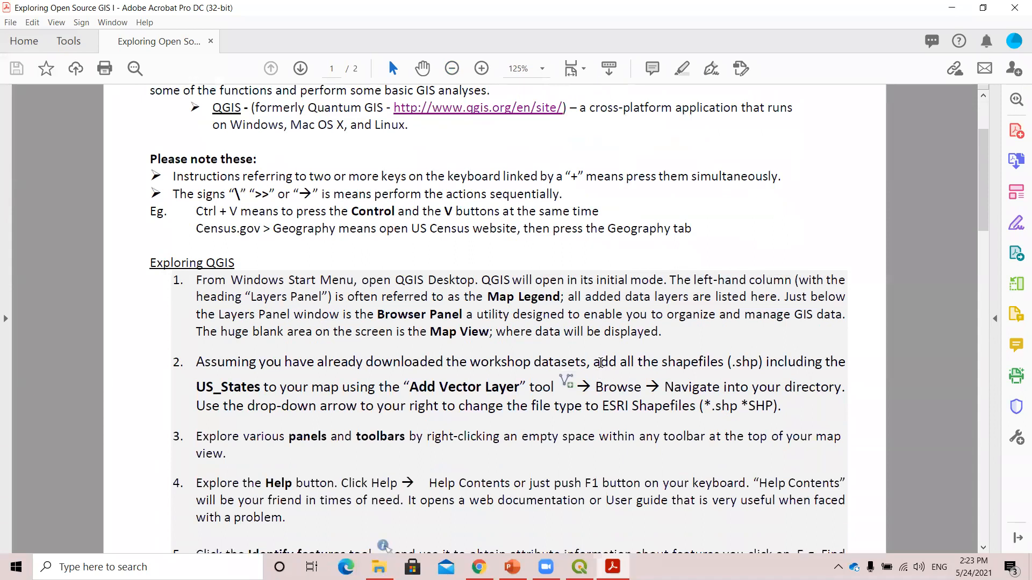
scroll(599, 366, down, 5)
scroll(601, 365, down, 20)
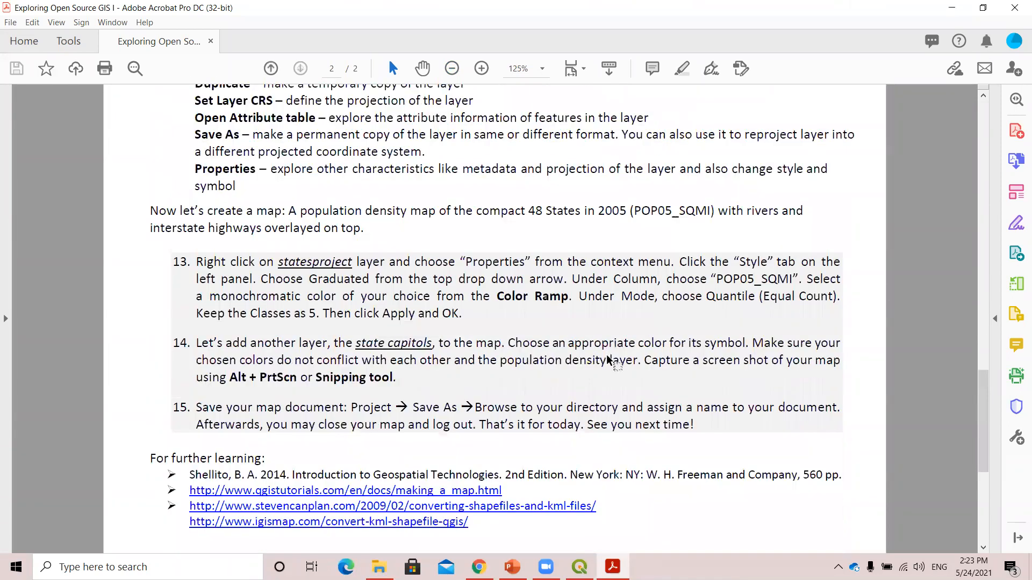
Return to the first page of the exercise PDF, skim its introduction and opening instructions, and close the document.
scroll(633, 343, up, 20)
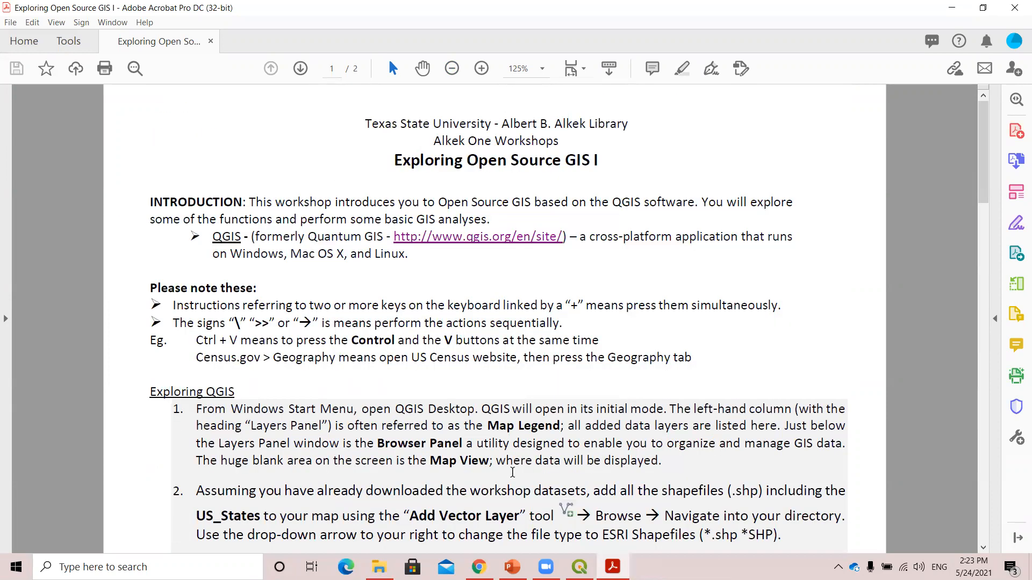
scroll(508, 466, down, 1)
scroll(516, 468, up, 1)
click(1016, 9)
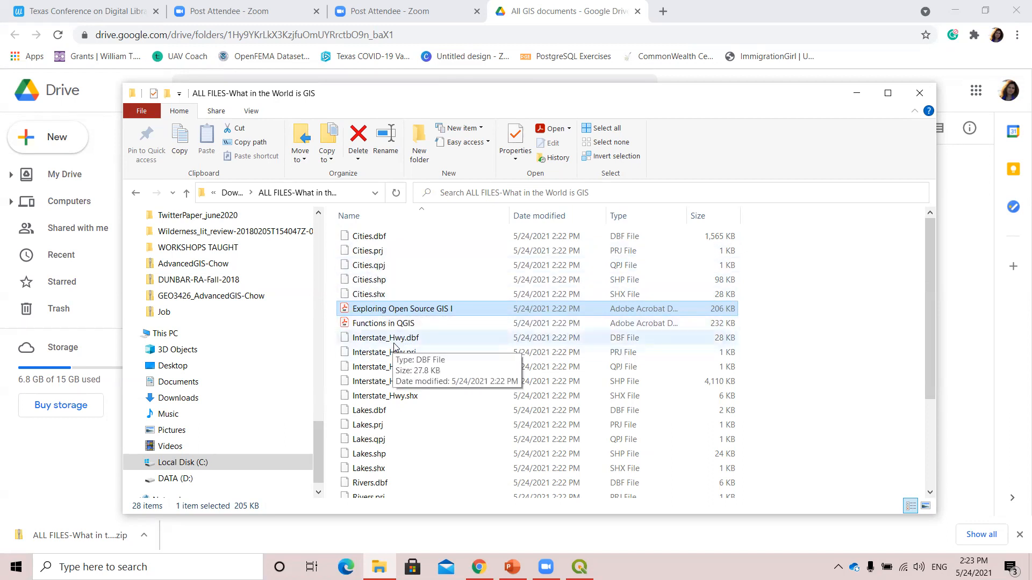
Look through the extracted workshop files and examine the group of five Cities files, particularly Cities.shp.
scroll(462, 411, down, 3)
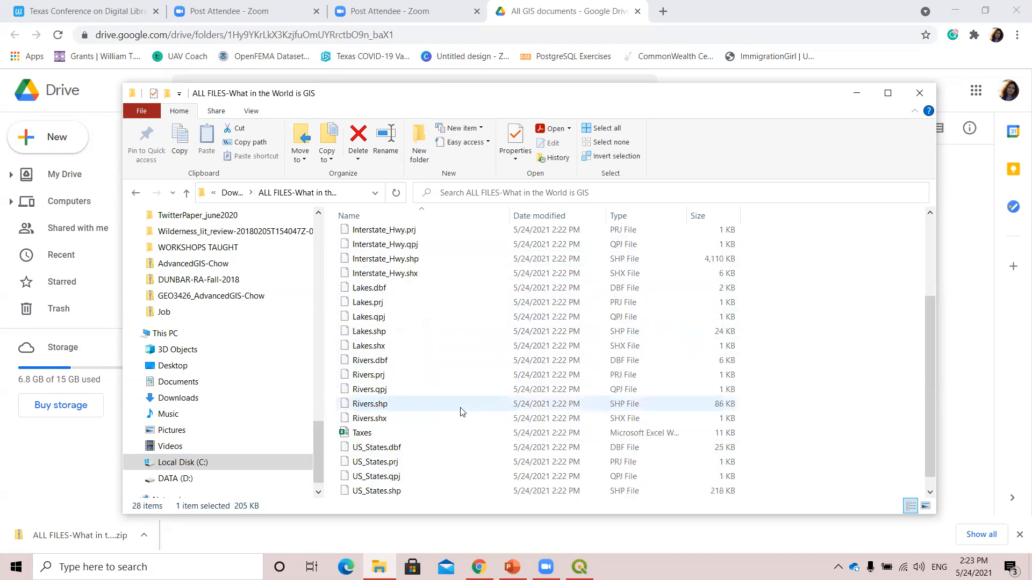
scroll(407, 408, down, 1)
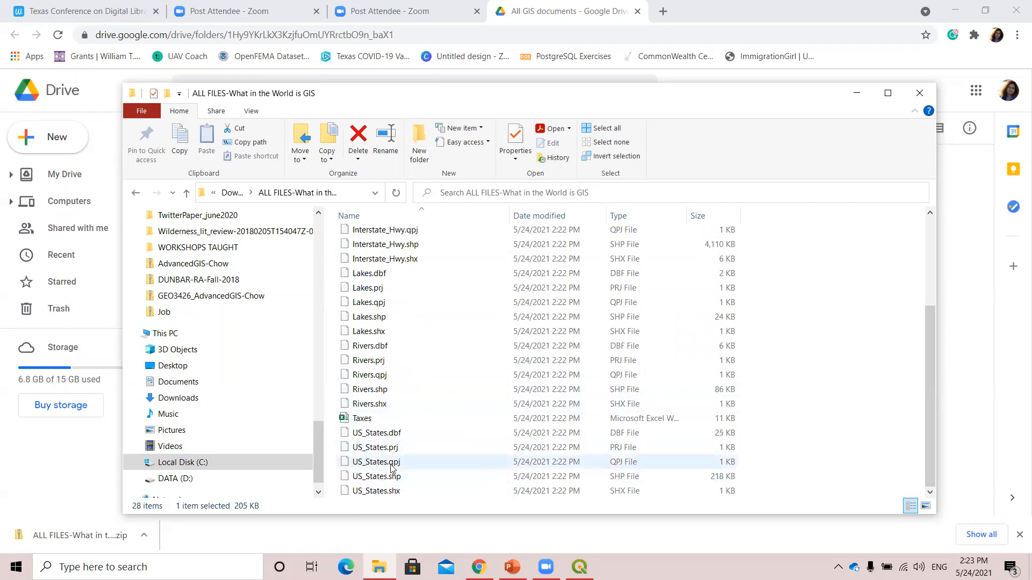
scroll(438, 425, up, 3)
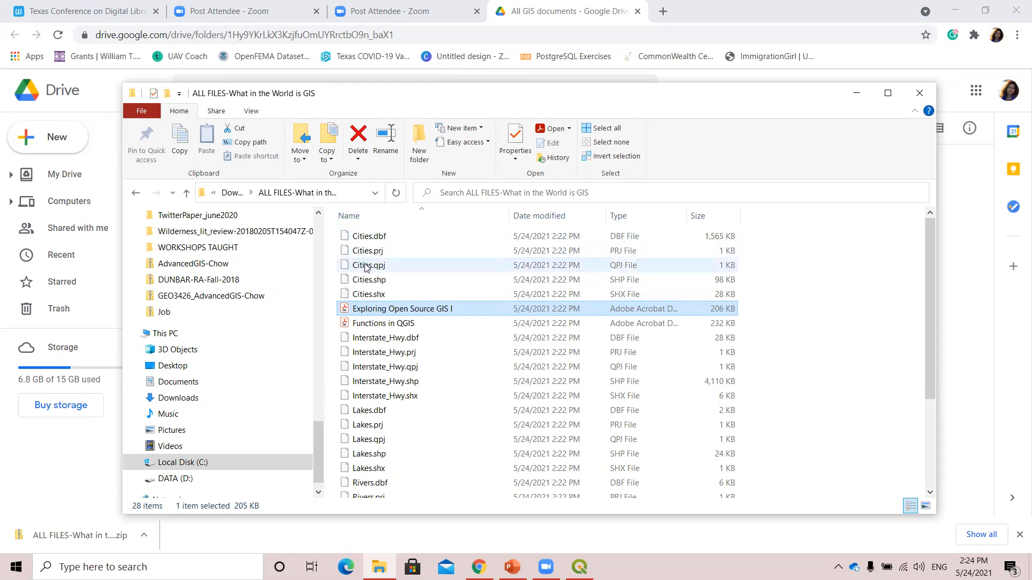
click(365, 296)
drag(360, 240, 377, 286)
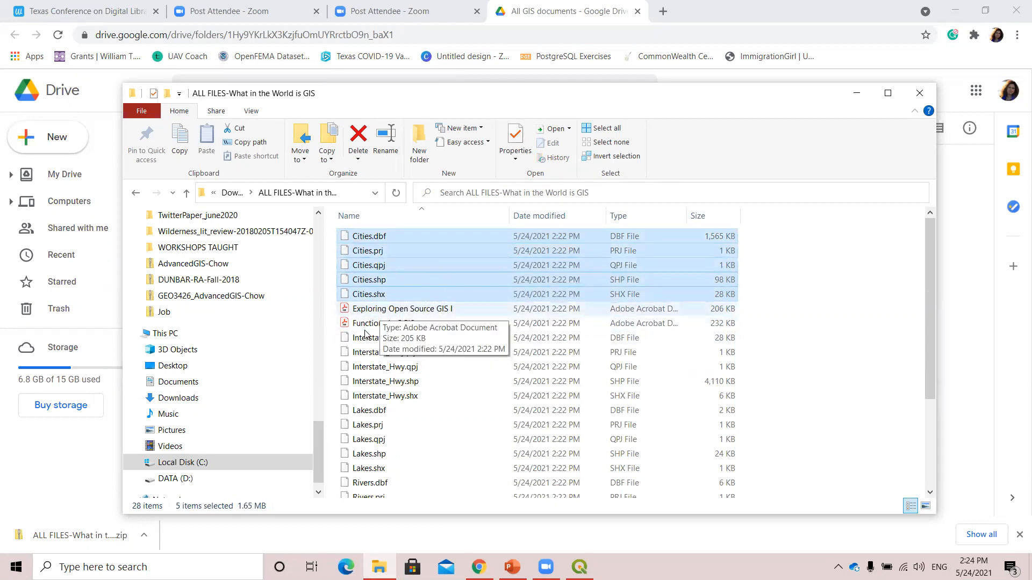
click(367, 290)
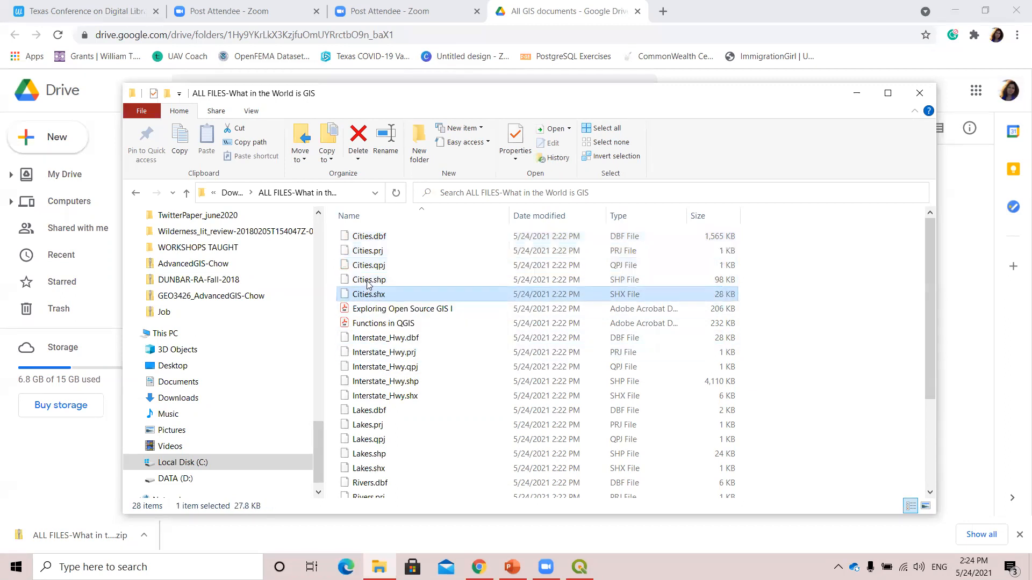
click(369, 282)
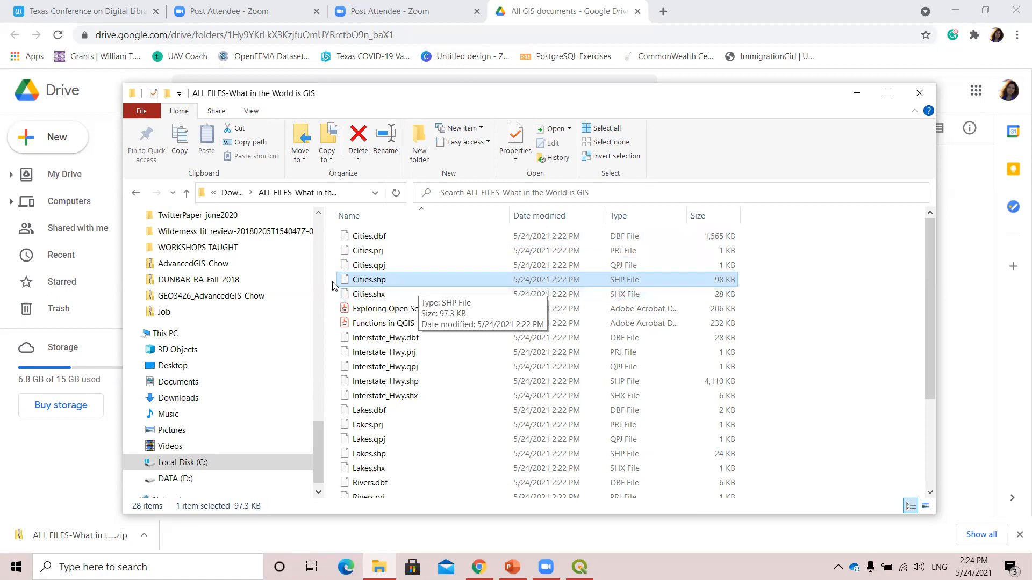
right_click(373, 282)
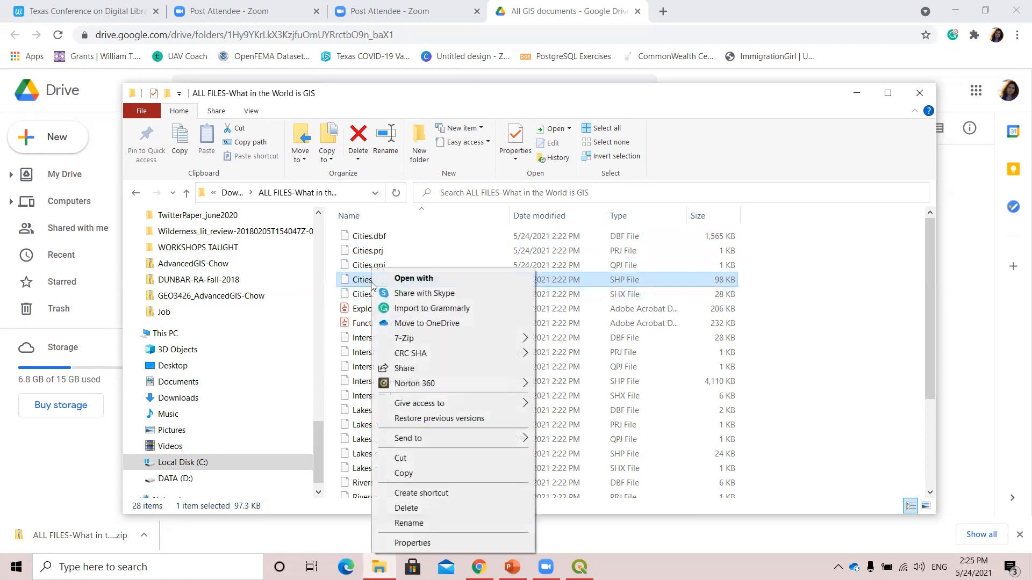
click(347, 383)
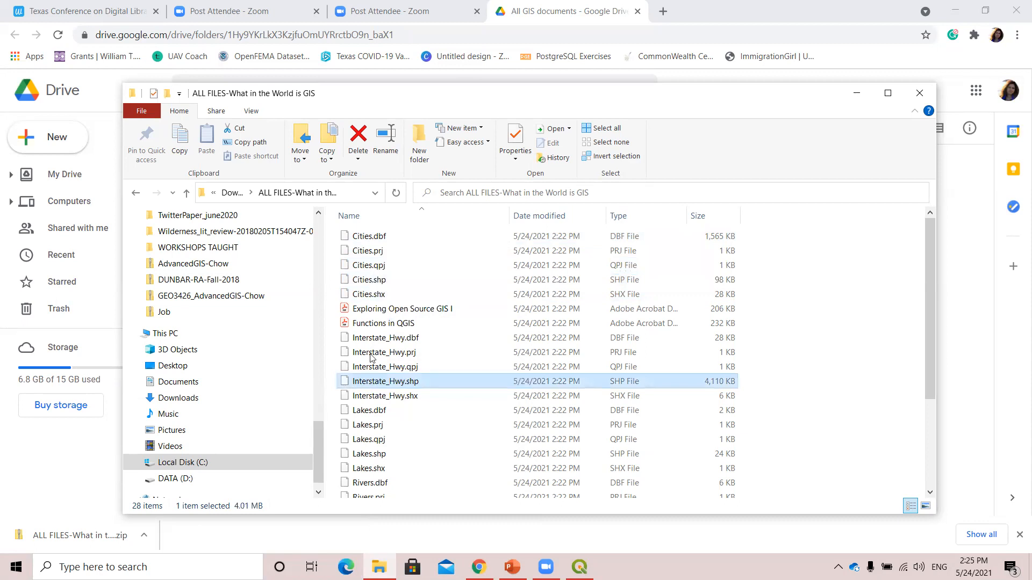
Inspect the companion files of the Cities shapefile one by one: .prj, .qpj, .shx and .dbf.
click(370, 250)
click(379, 265)
click(377, 294)
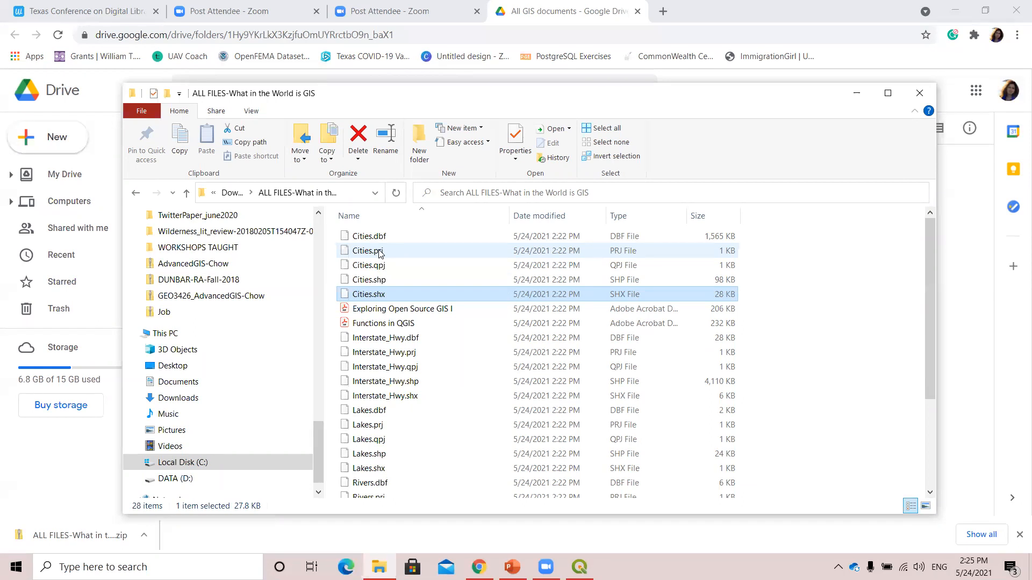
click(393, 236)
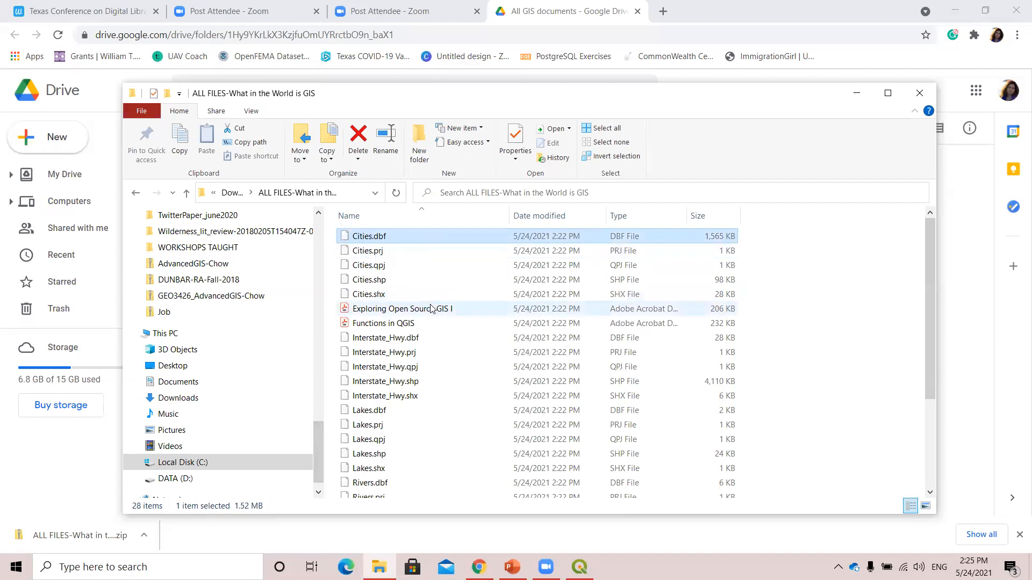
click(366, 253)
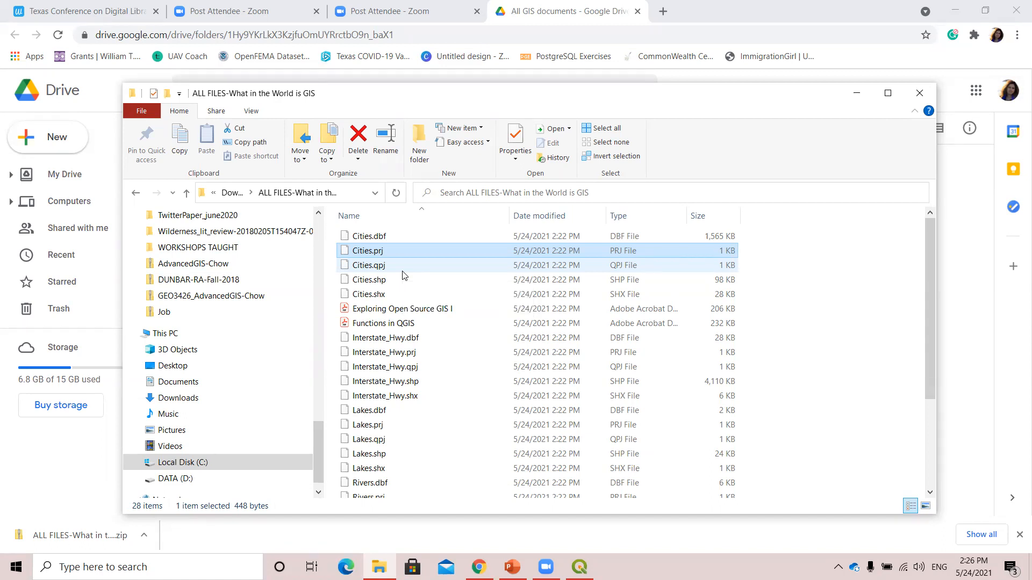
Compress the five Cities files (.dbf, .prj, .qpj, .shp, .shx) together into one zipped folder.
click(377, 240)
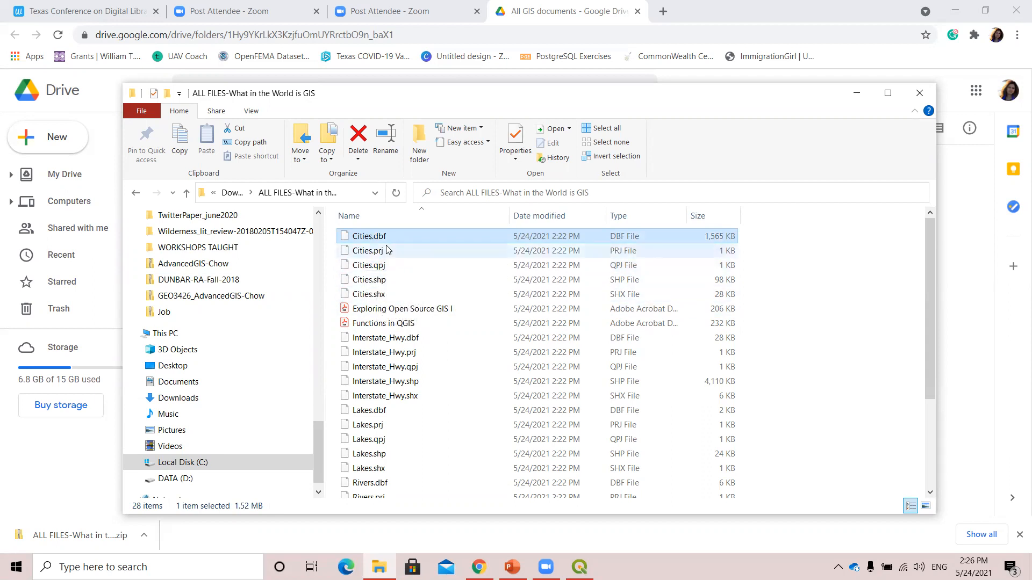
shift+click(380, 253)
shift+click(382, 265)
shift+click(384, 279)
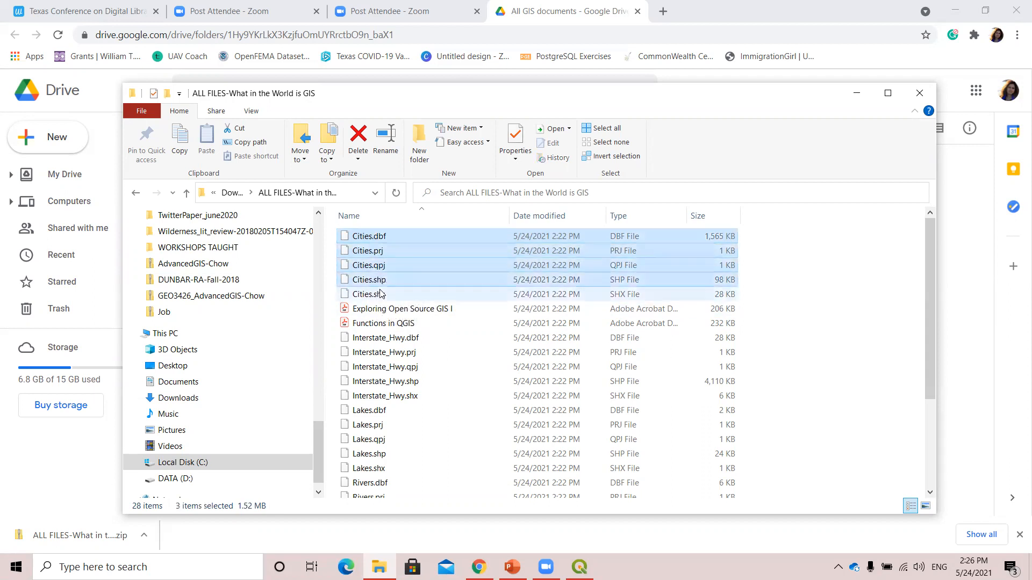
shift+click(388, 294)
right_click(435, 263)
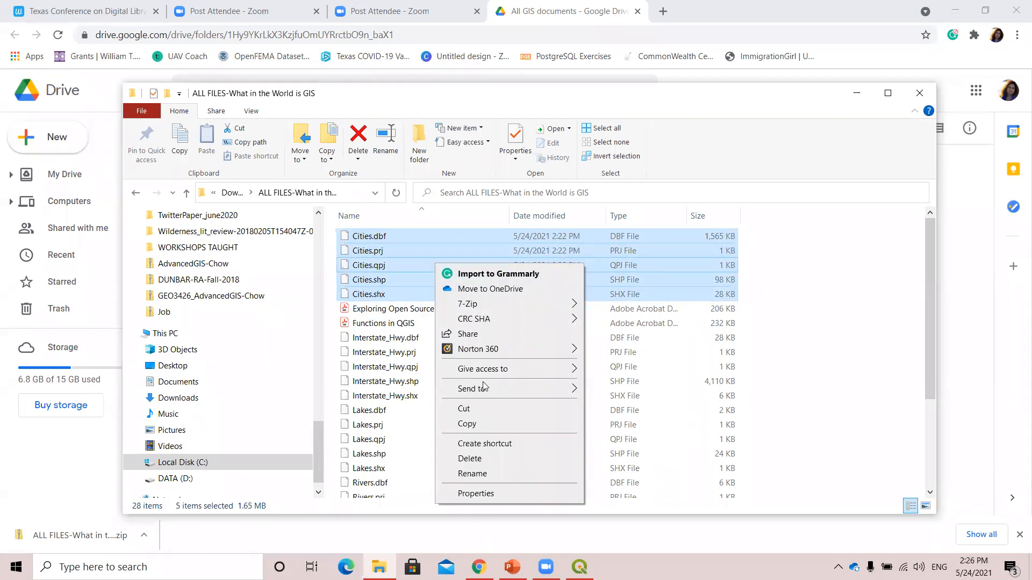
mouse_move(490, 393)
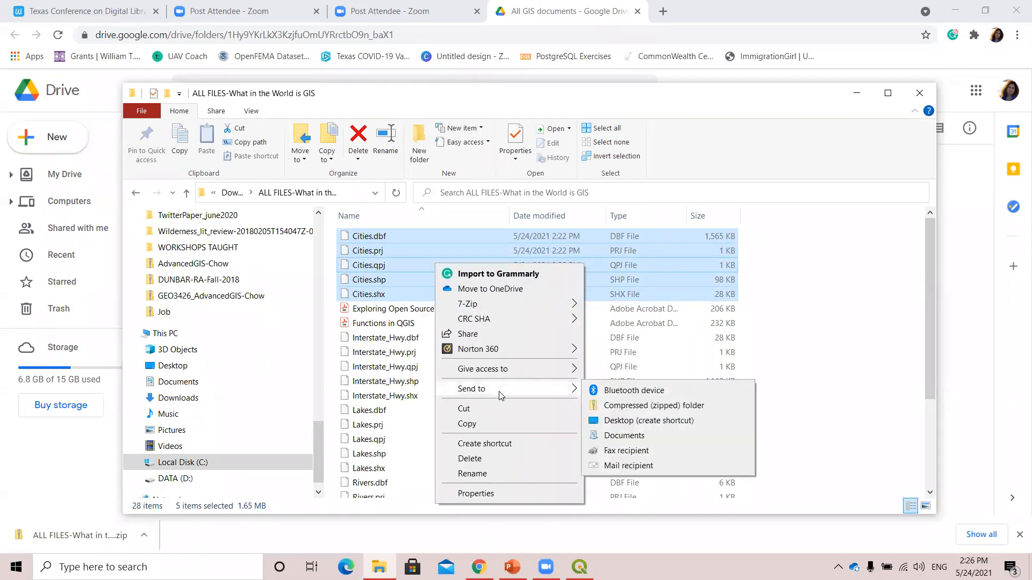
click(630, 409)
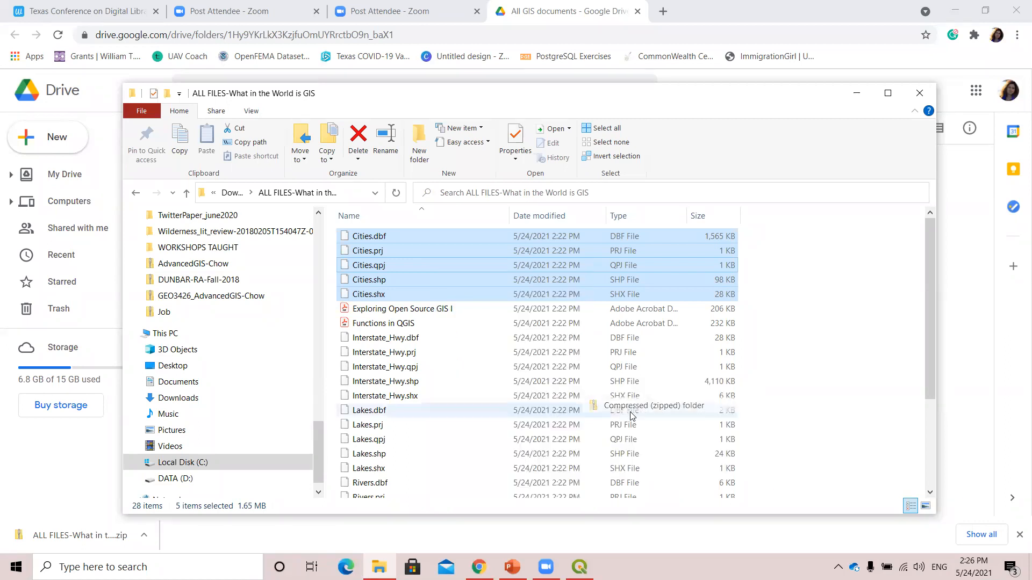
click(409, 289)
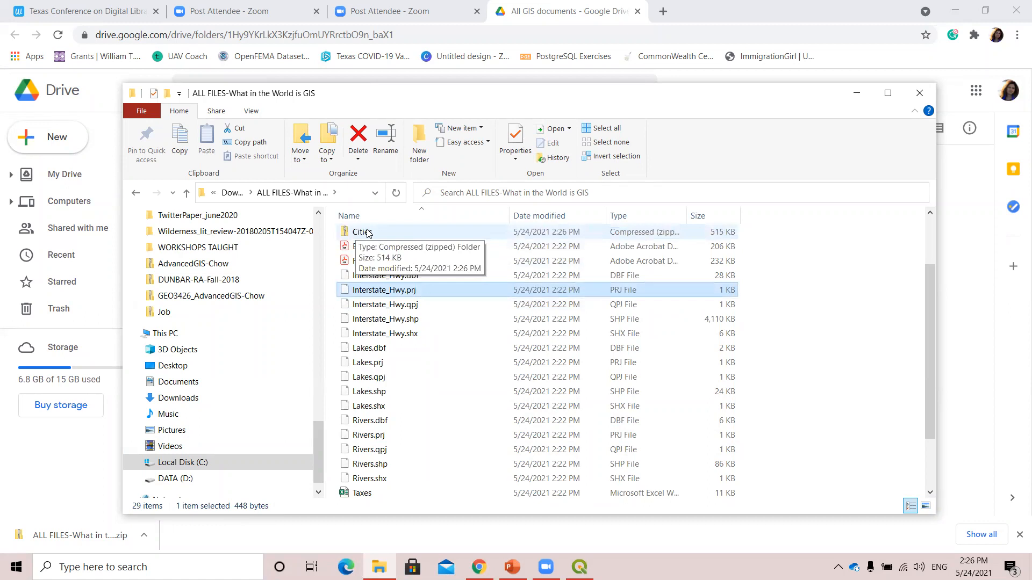
Delete the zipped Cities folder from the workshop files.
click(384, 234)
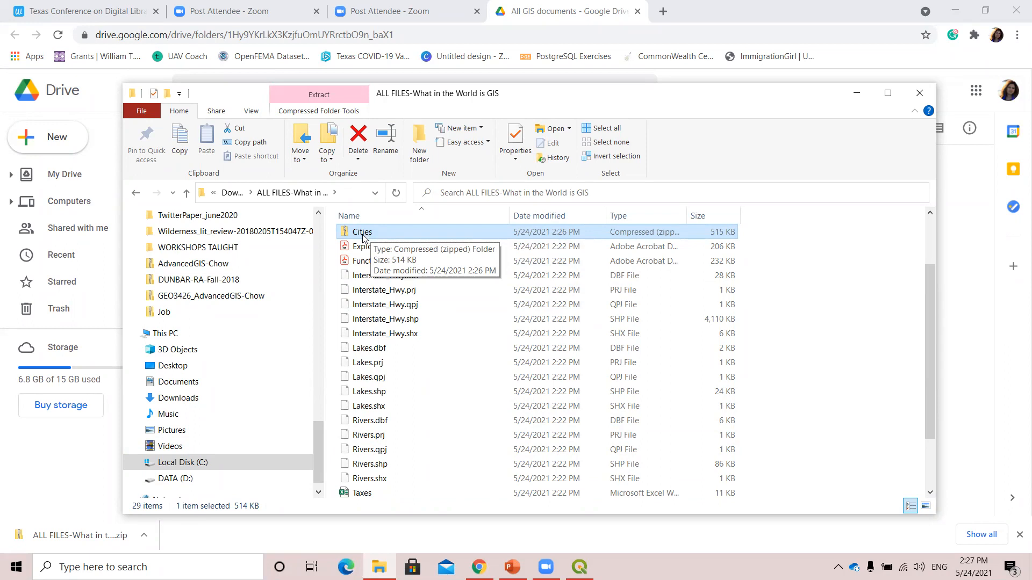
scroll(392, 289, down, 2)
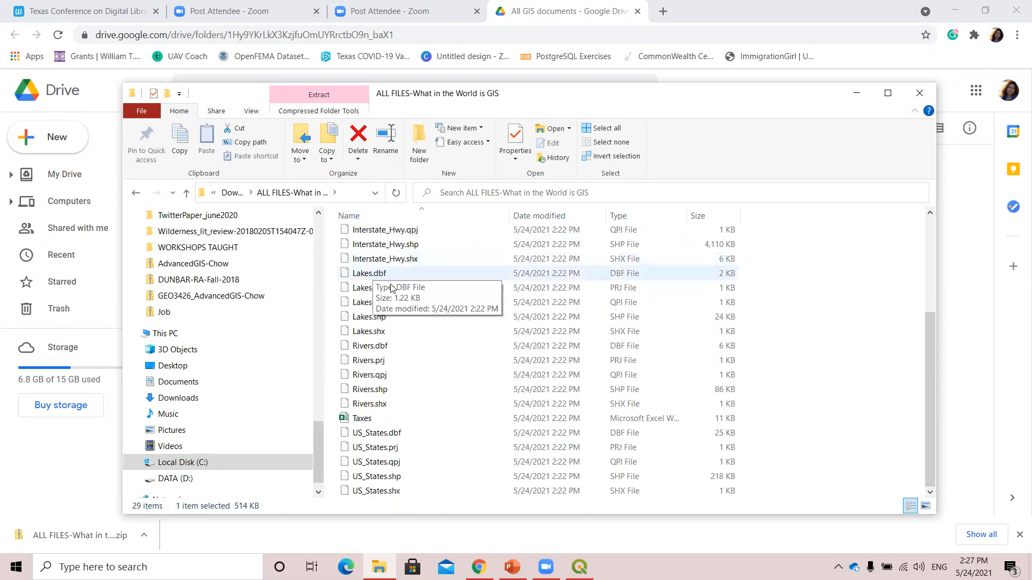
scroll(391, 289, up, 4)
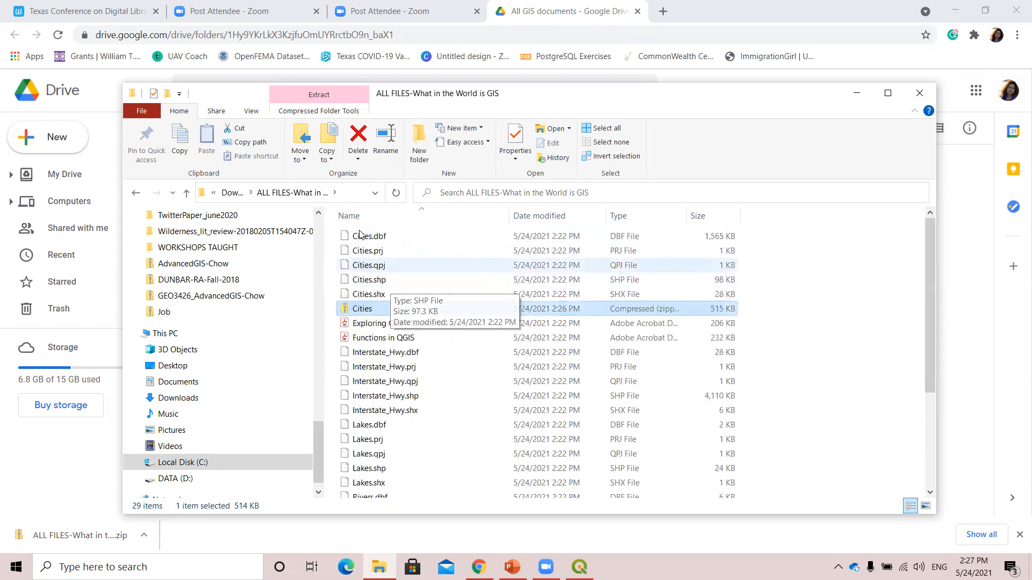
right_click(365, 311)
mouse_move(392, 407)
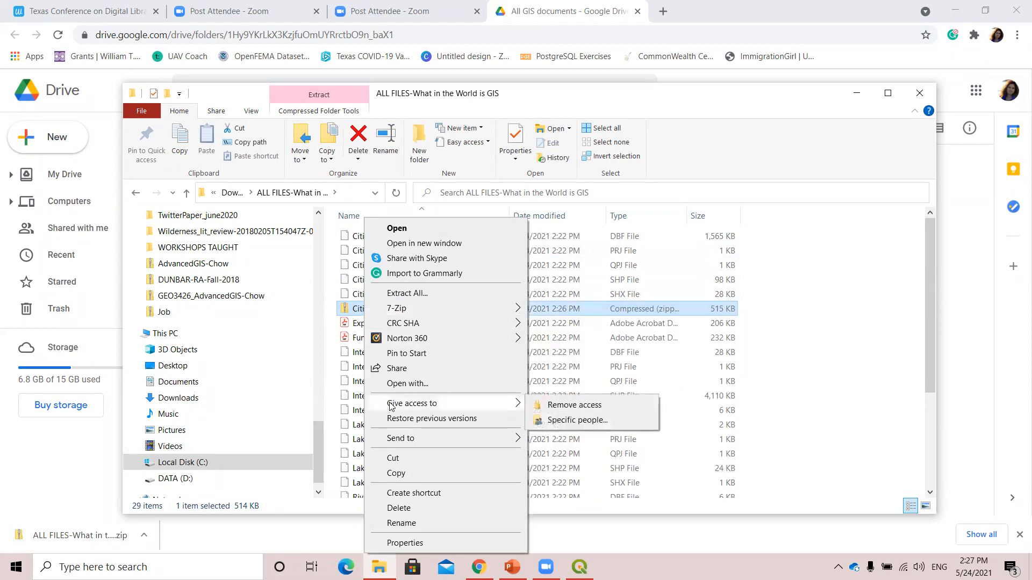
click(432, 510)
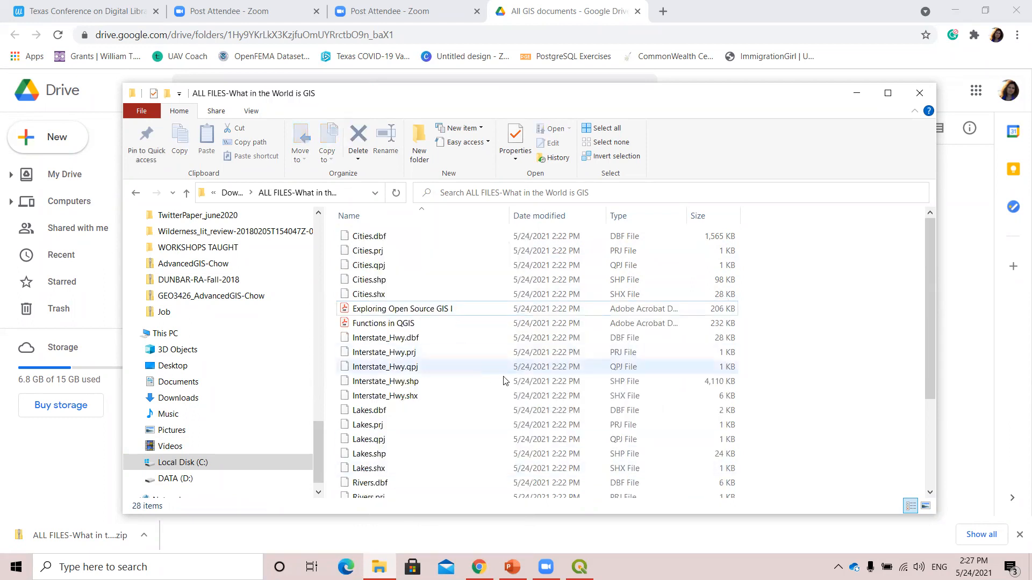
Close the workshop folder and create a new empty EPSG:4326 - WGS 84 project in QGIS.
scroll(470, 368, down, 3)
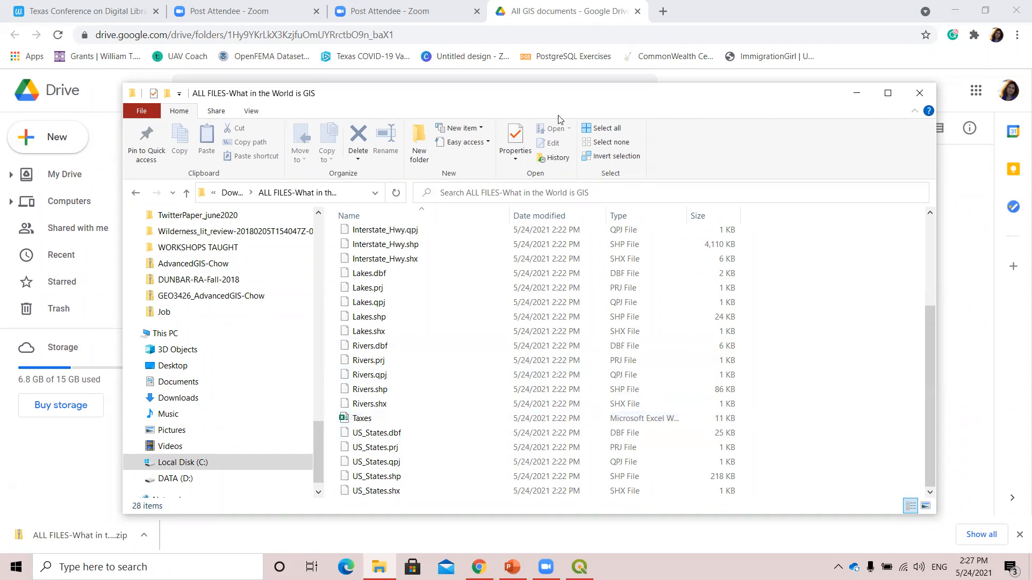
click(919, 93)
click(579, 567)
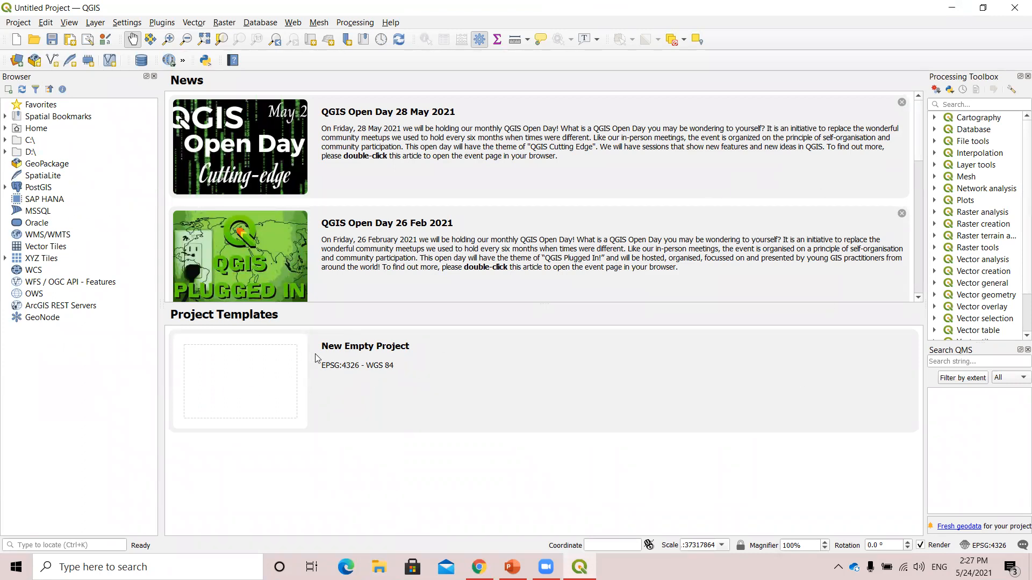
double_click(243, 373)
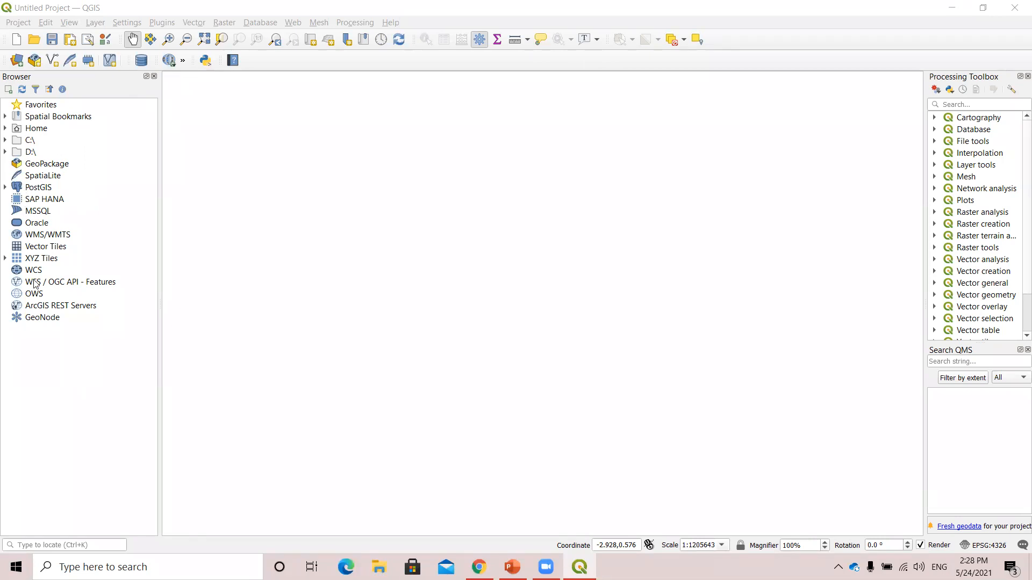
Glance through the top-level folders of the D:\ and C:\ drives in the data browser and collapse them again.
click(4, 153)
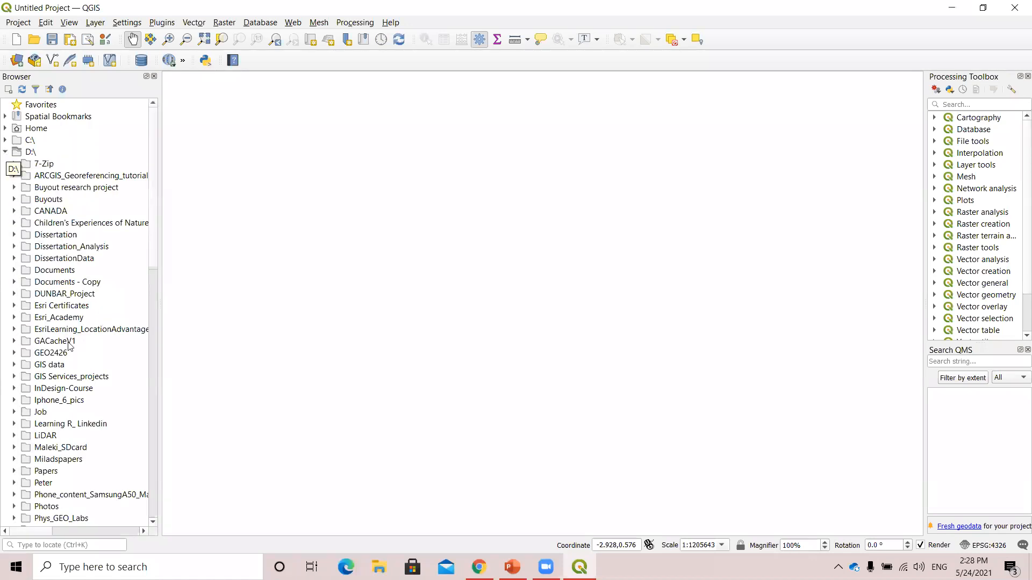
click(5, 152)
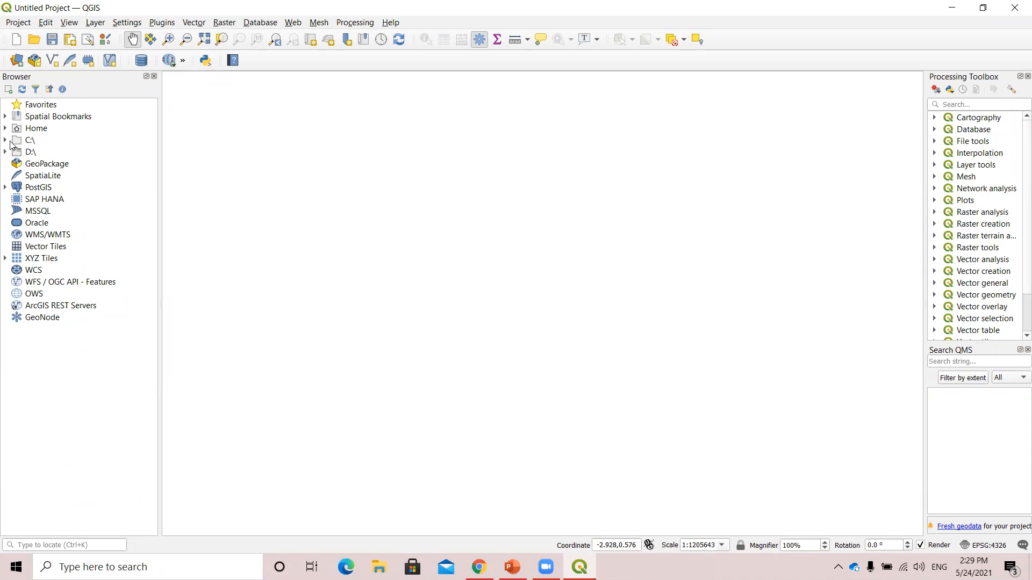
click(6, 140)
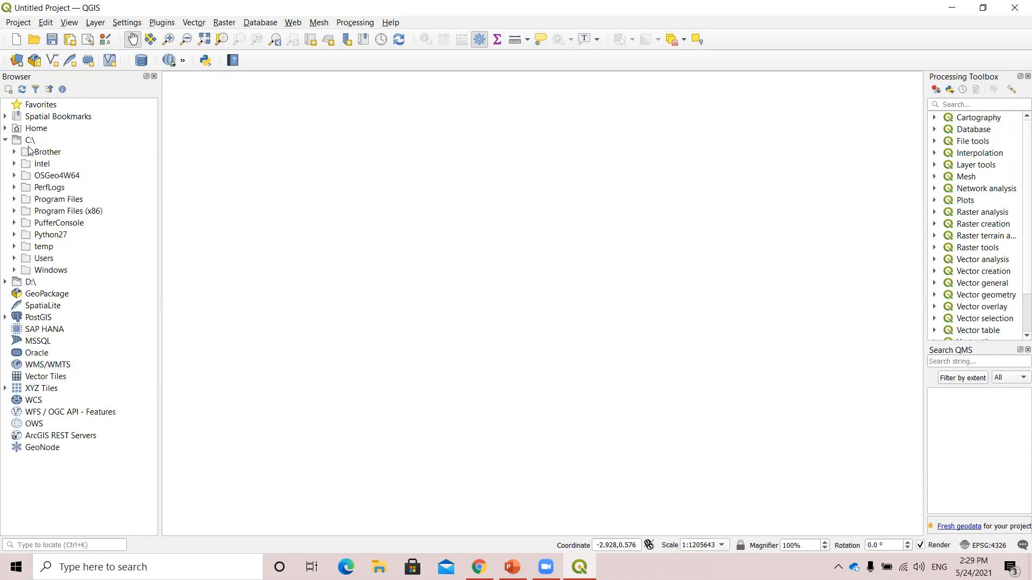
click(6, 141)
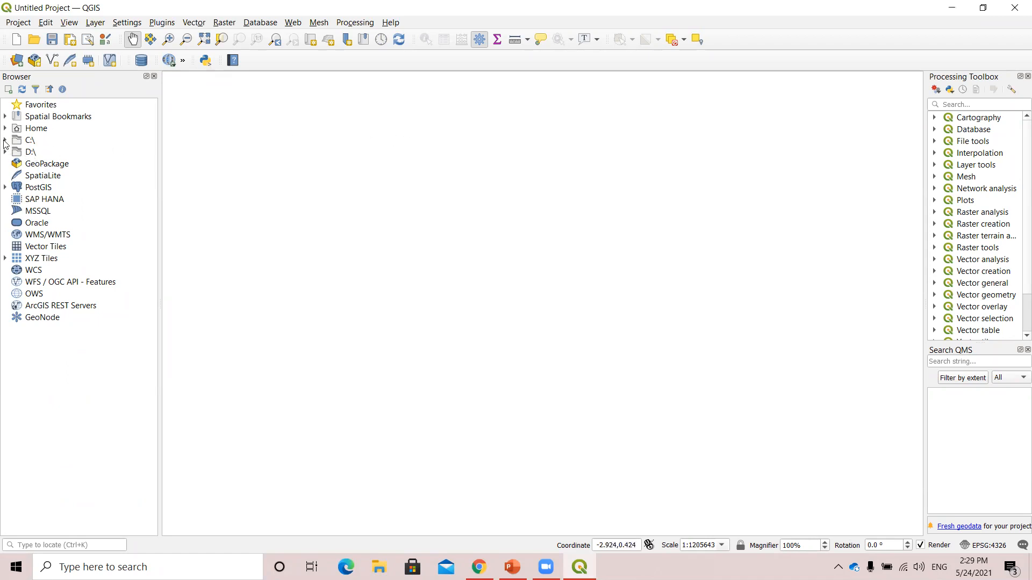
Expand C:\, Users, the personal profile folder and Downloads in the data browser to reach the workshop folder.
click(5, 141)
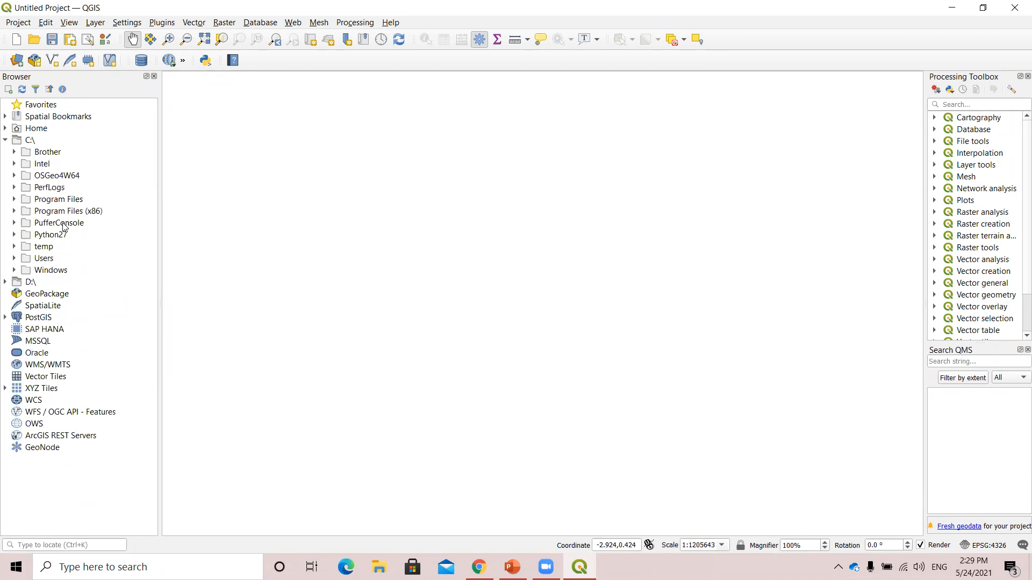
click(14, 259)
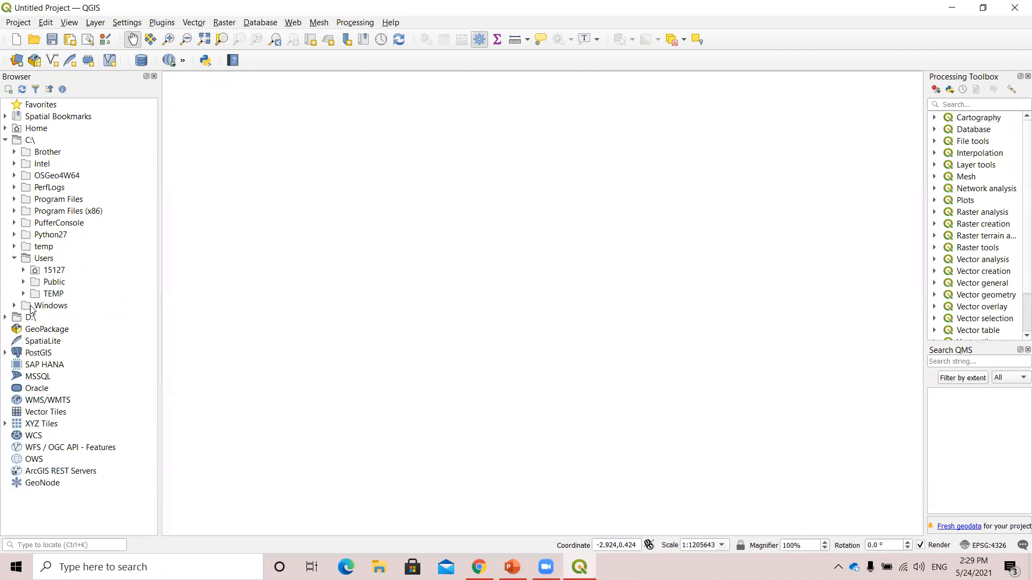
click(15, 306)
click(15, 307)
click(23, 270)
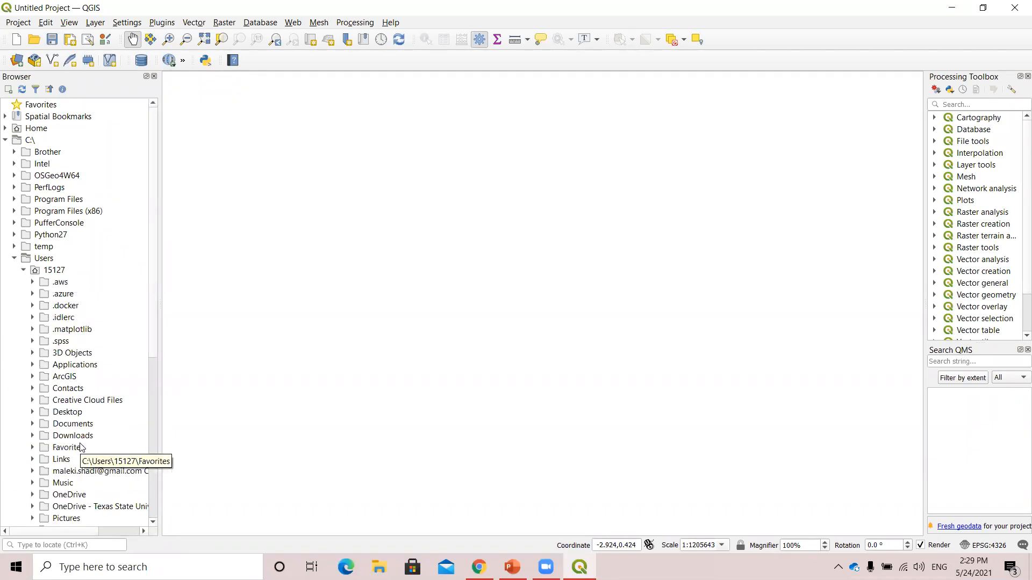
click(32, 436)
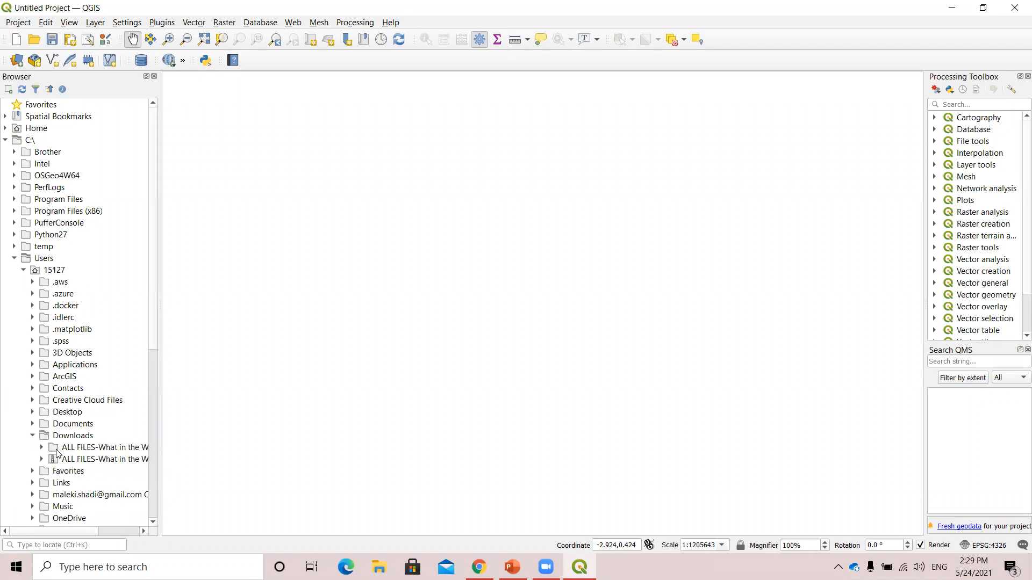
Expand the extracted ALL FILES-What in the World is GIS folder under Downloads in the data browser to list its files.
click(110, 451)
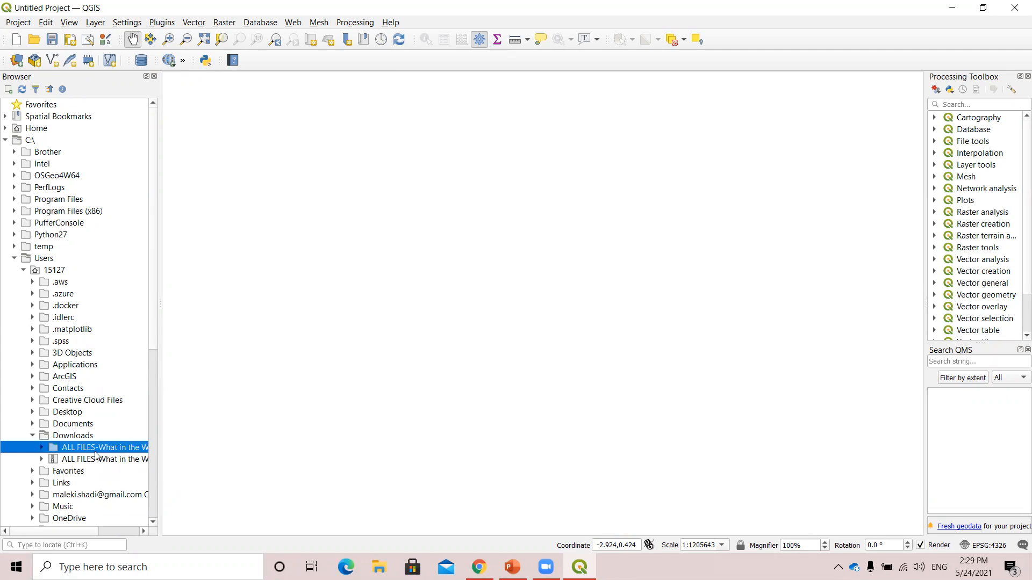
click(42, 448)
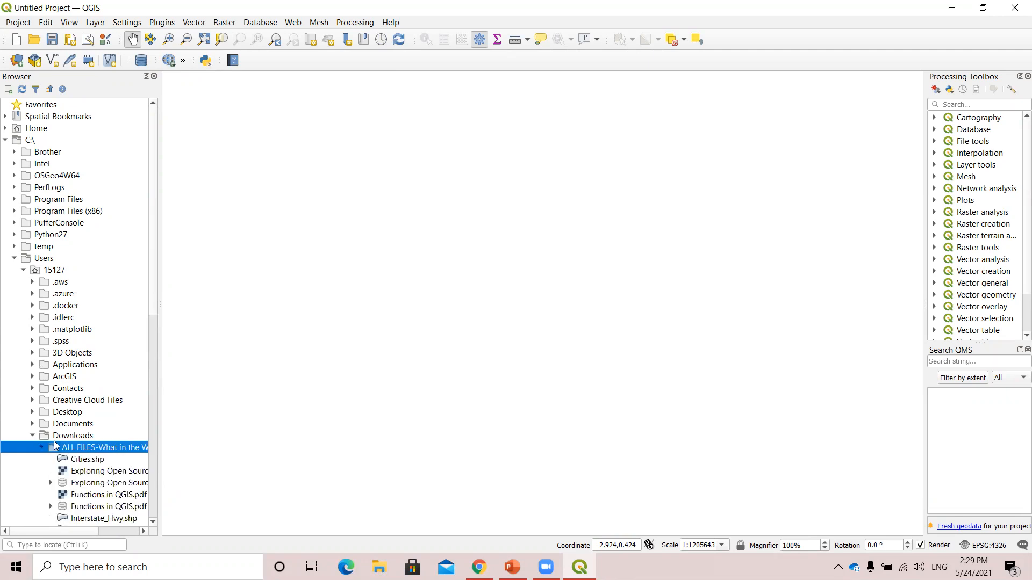
scroll(78, 347, down, 4)
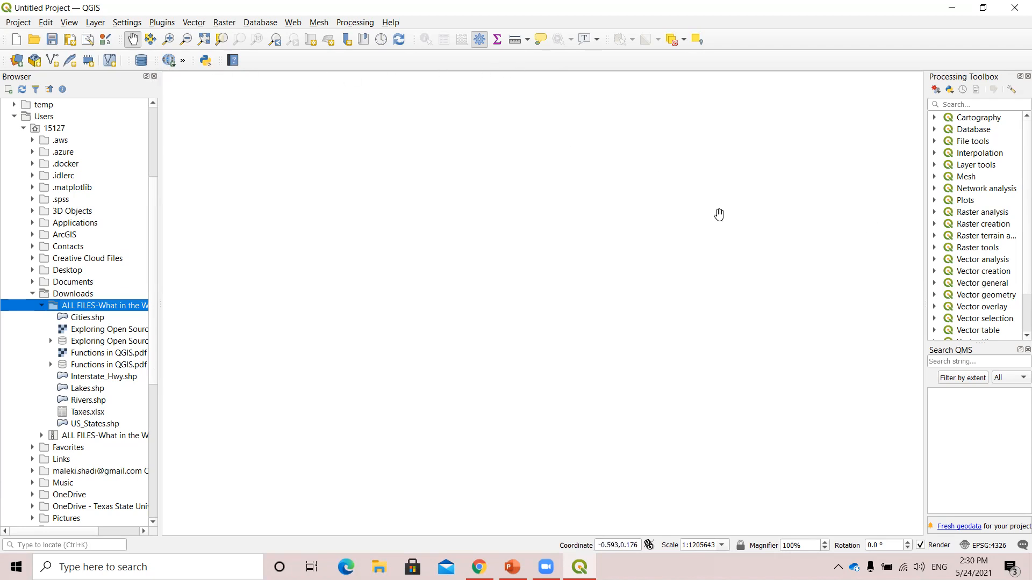
Hide the Browser panel and show it again.
click(71, 24)
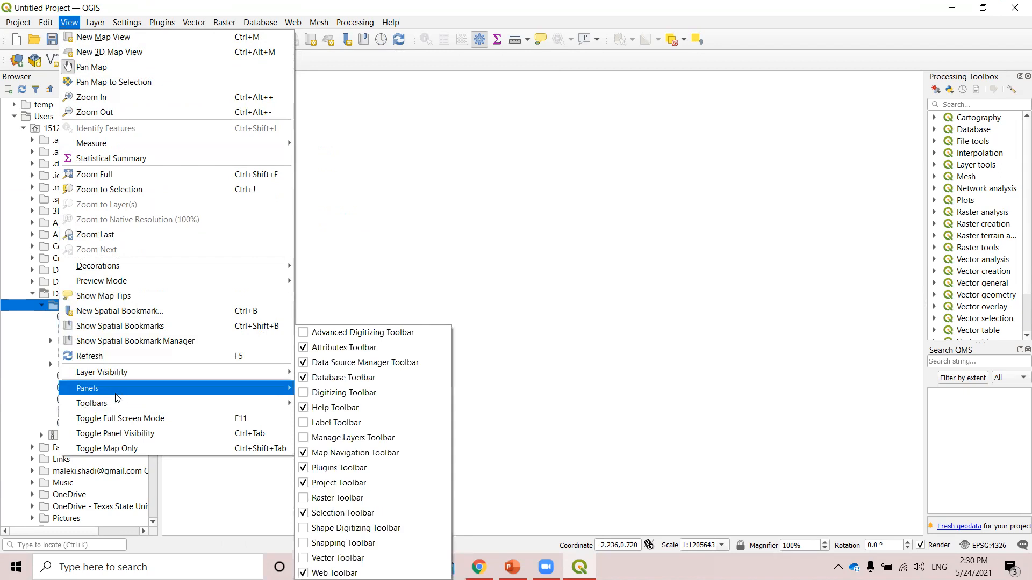
mouse_move(117, 395)
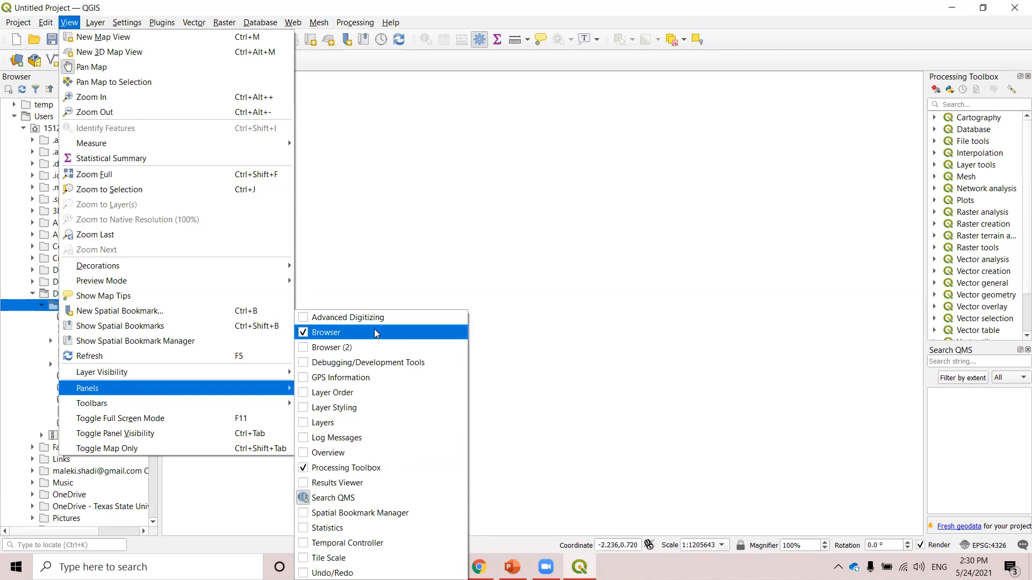
click(305, 331)
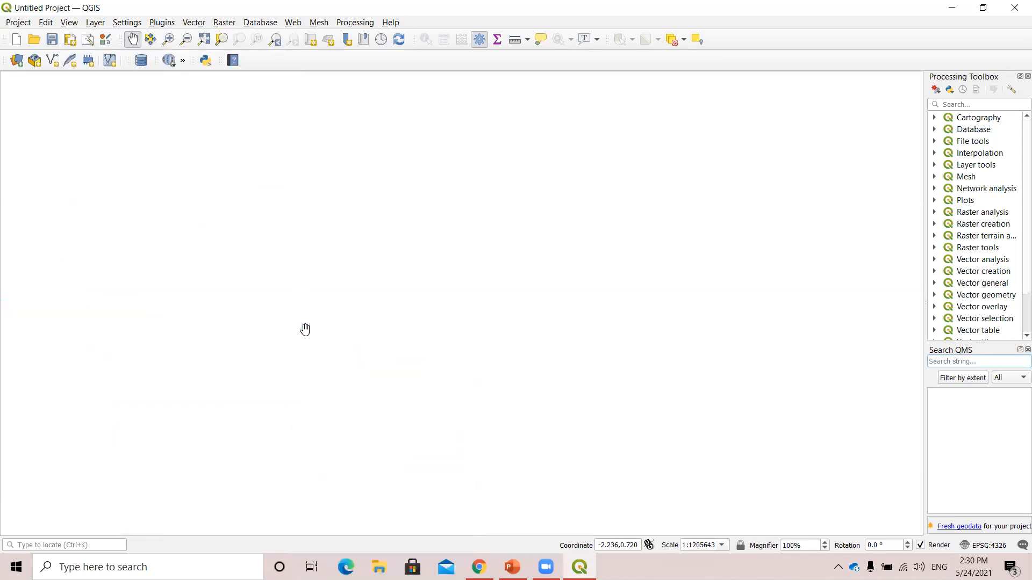
click(69, 22)
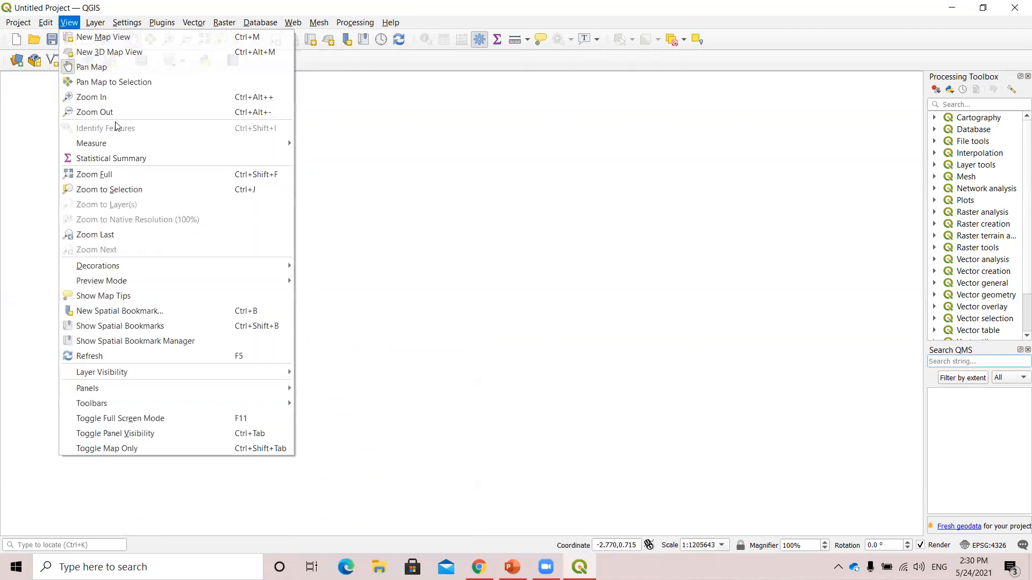
mouse_move(178, 388)
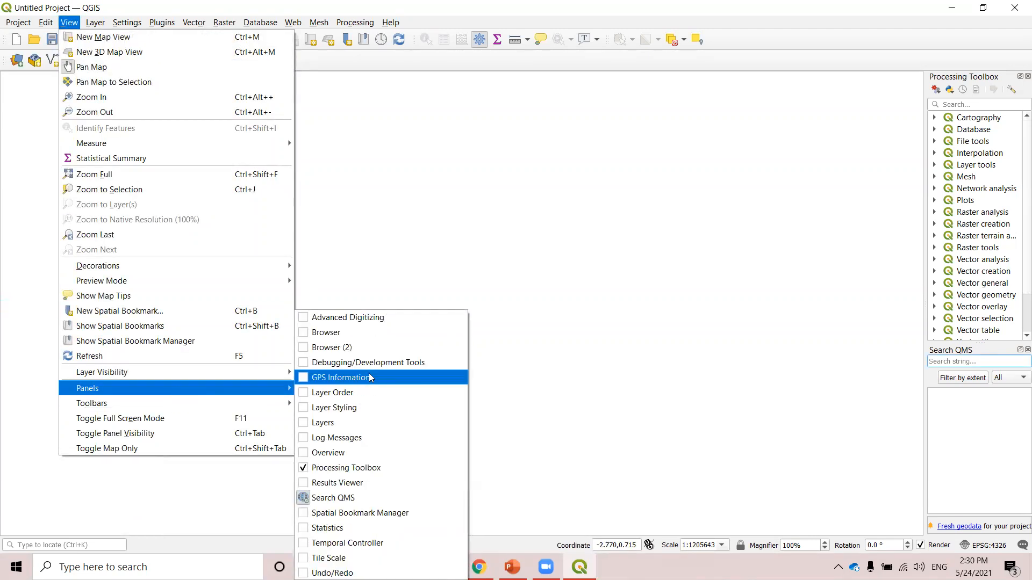
click(323, 333)
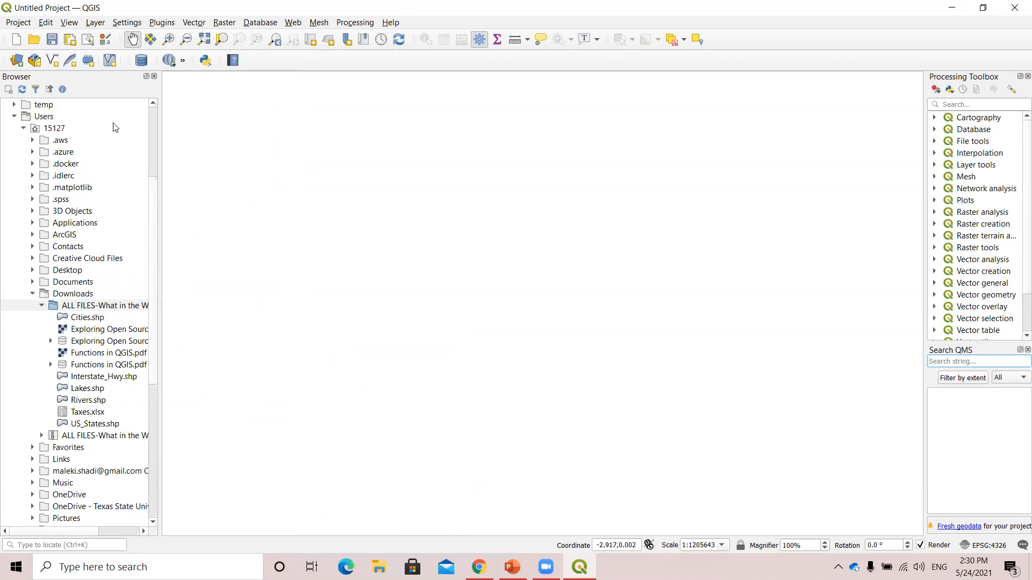
click(603, 23)
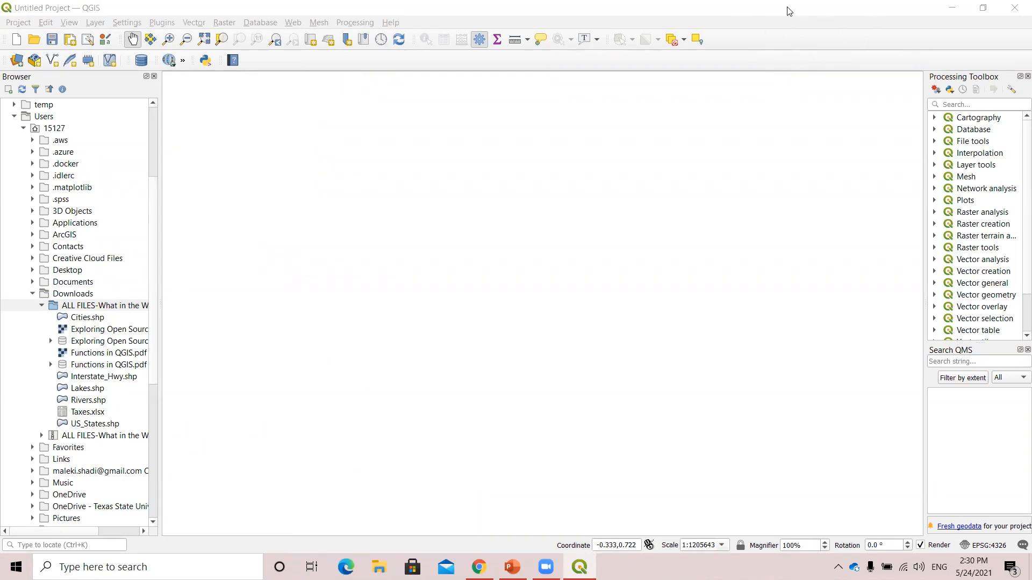
Show the Layers panel docked above the Browser and enlarge it to take up most of the shared height.
right_click(750, 44)
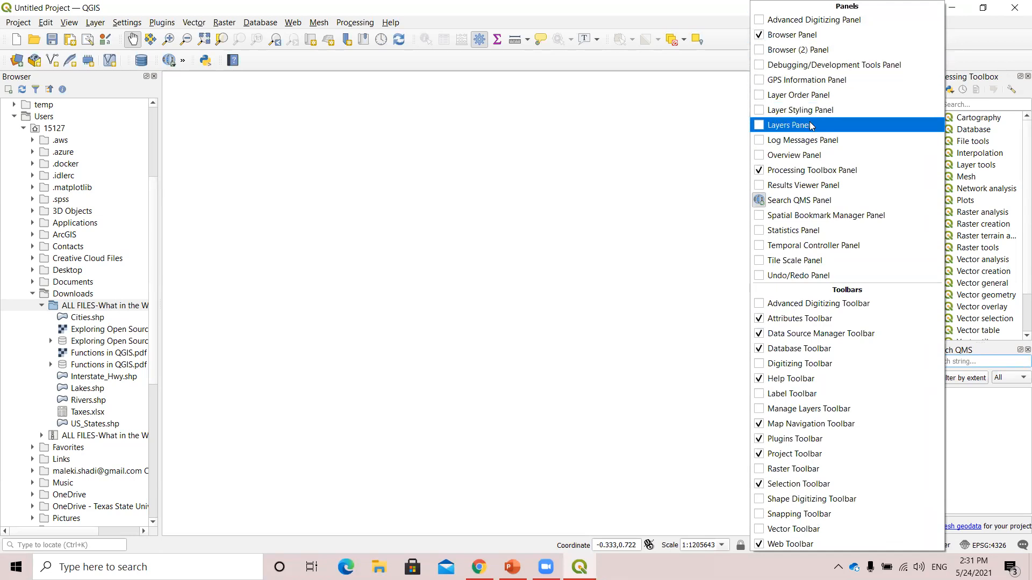
click(758, 125)
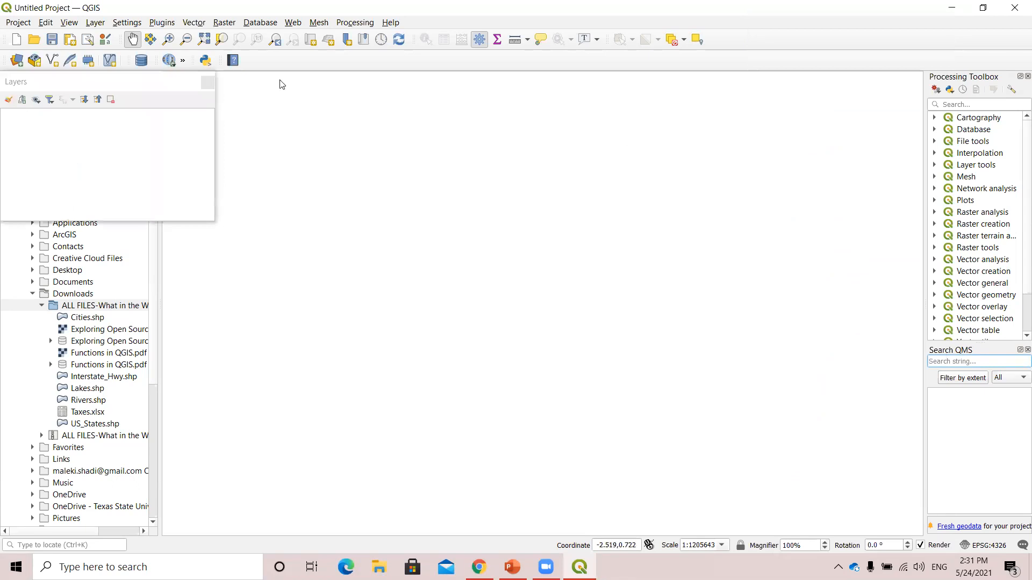
click(62, 84)
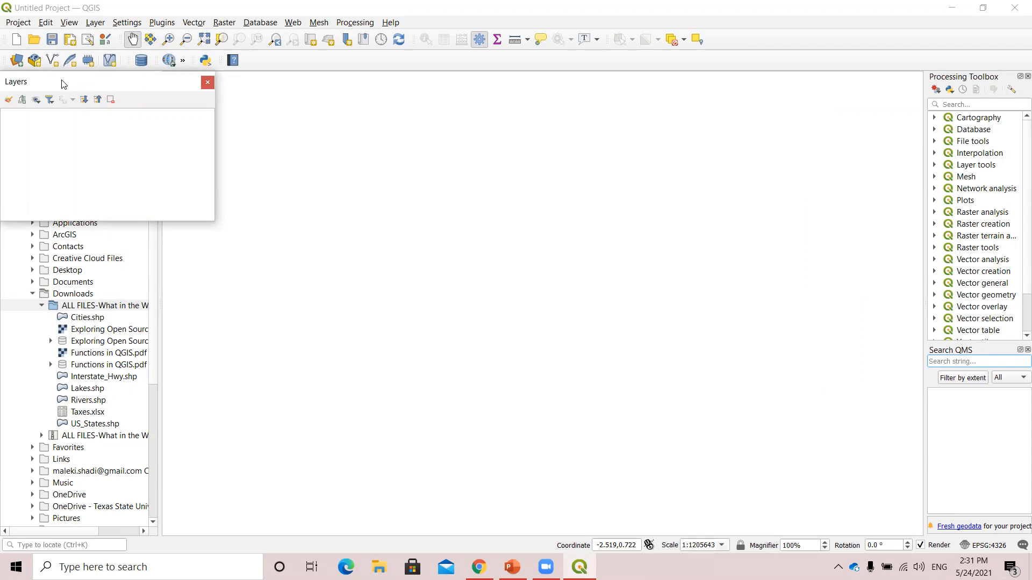
double_click(61, 87)
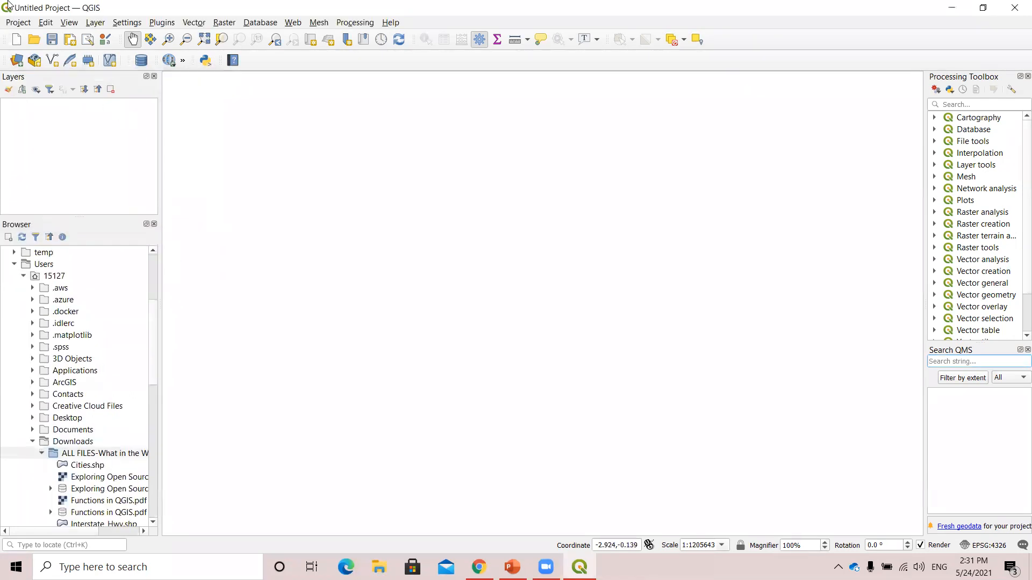
drag(63, 83, 36, 95)
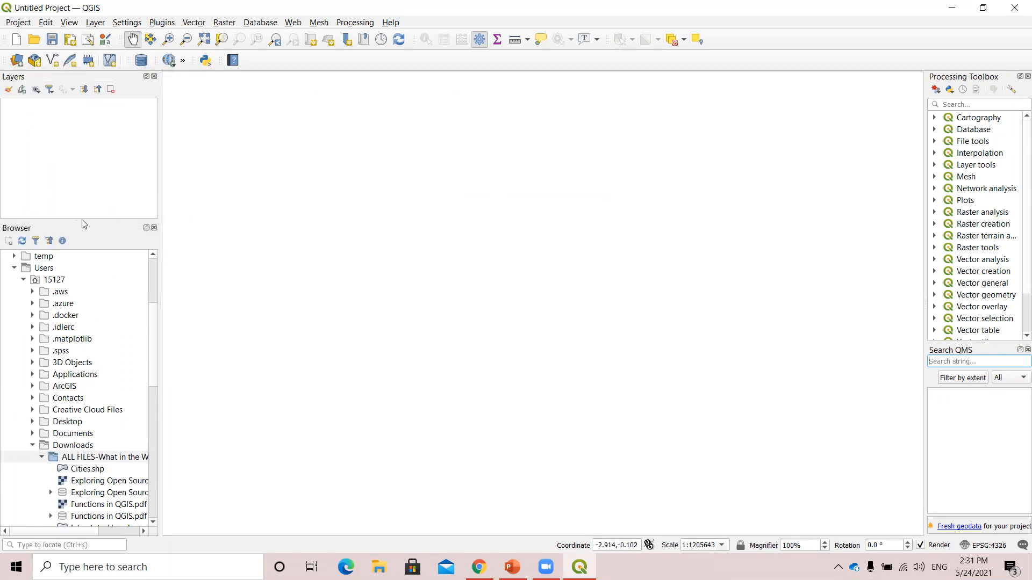
drag(81, 221, 77, 401)
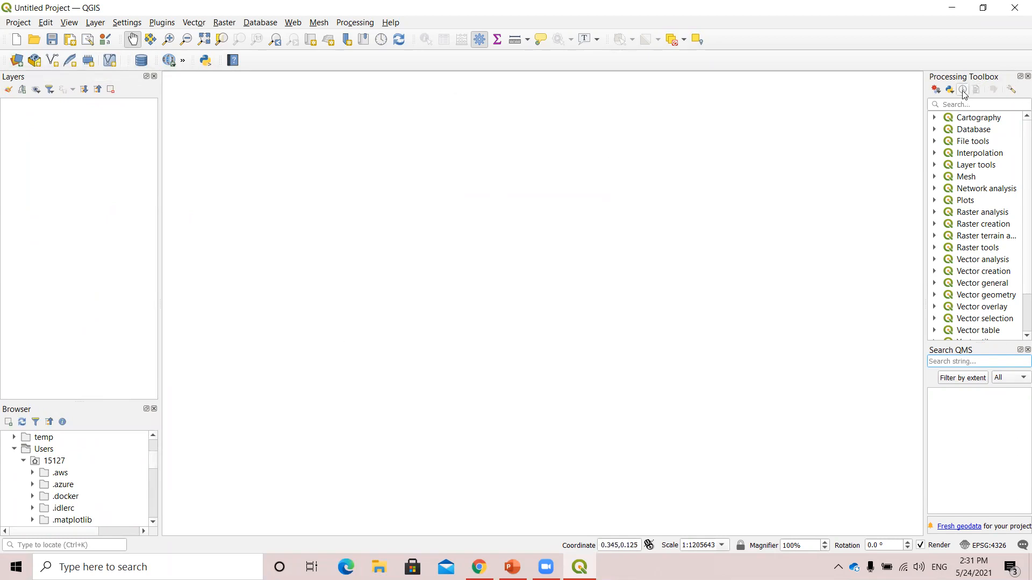
Close the Processing Toolbox and Search QMS panels to free up map space.
drag(924, 144, 887, 142)
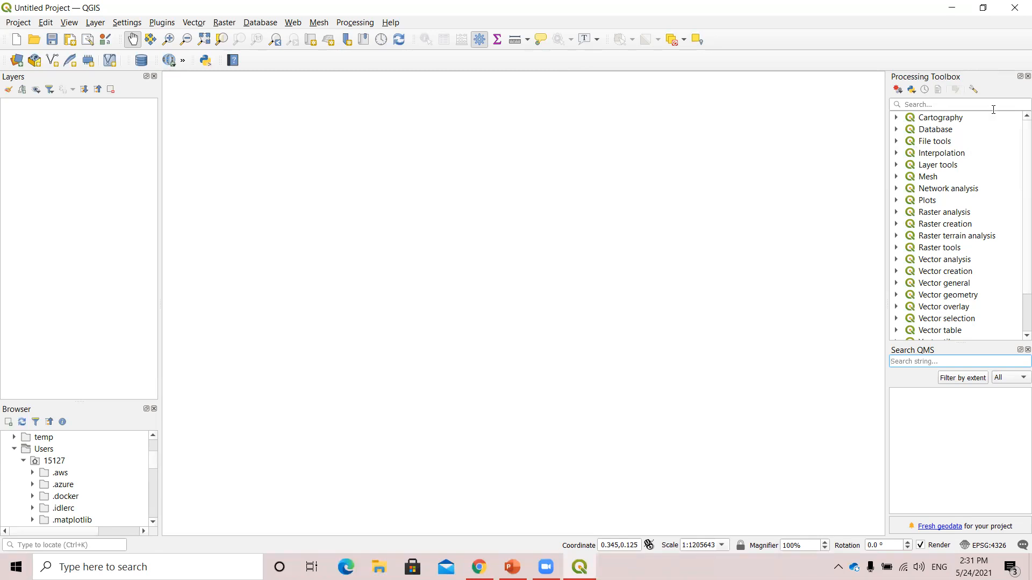
click(1027, 77)
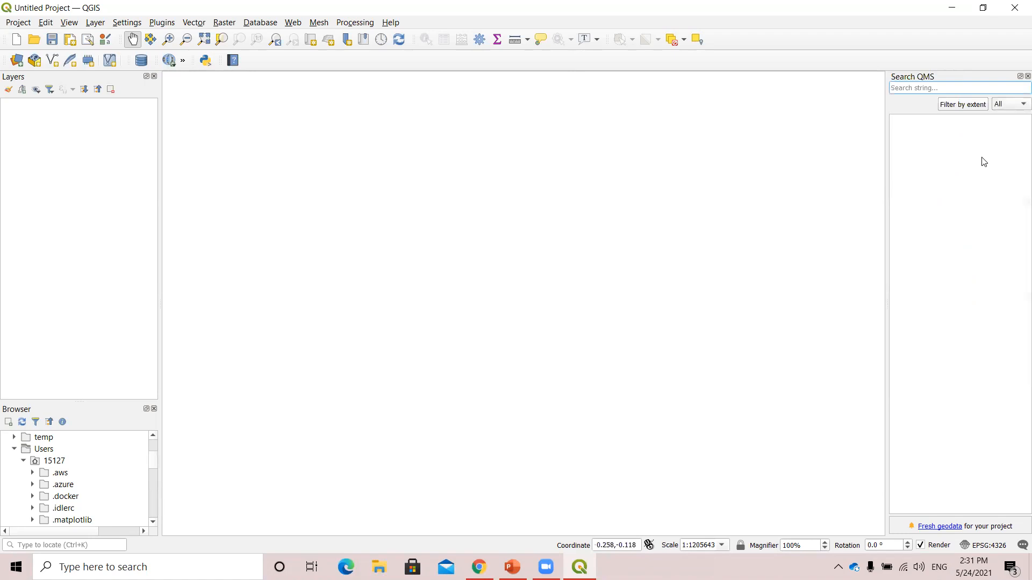
drag(934, 81, 962, 84)
click(1019, 77)
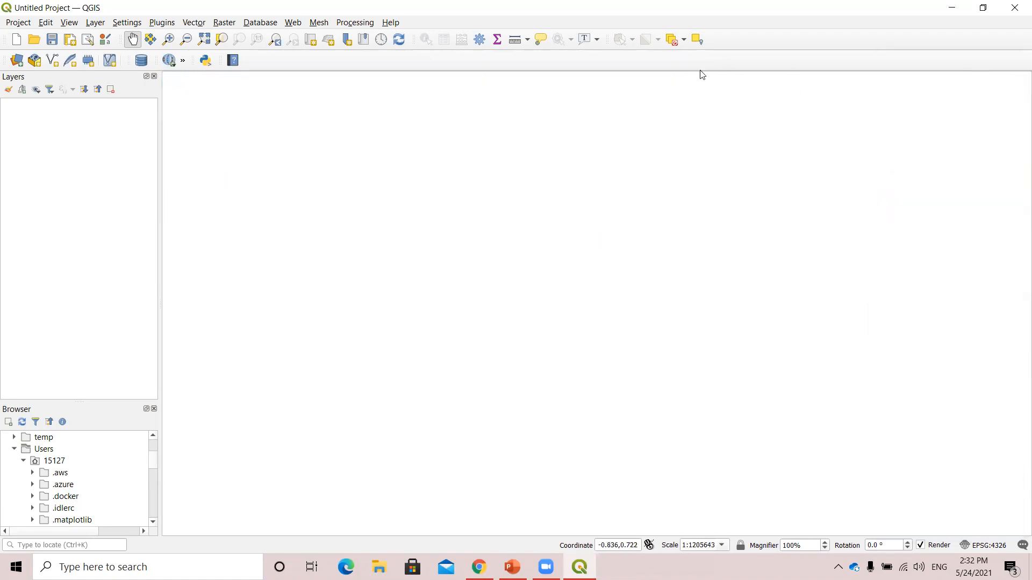
Display the Overview panel and the Manage Layers Toolbar.
right_click(733, 60)
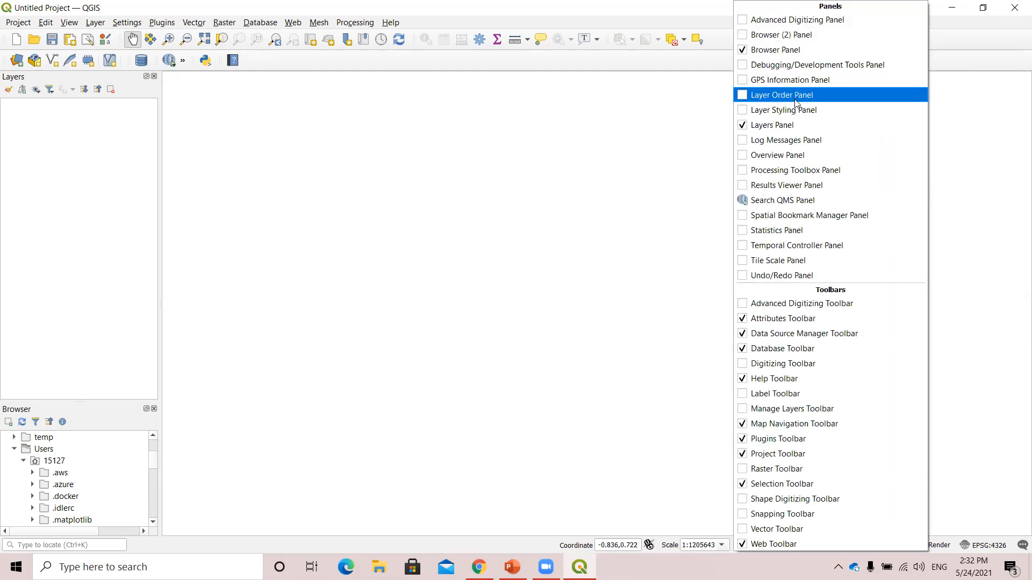
click(743, 161)
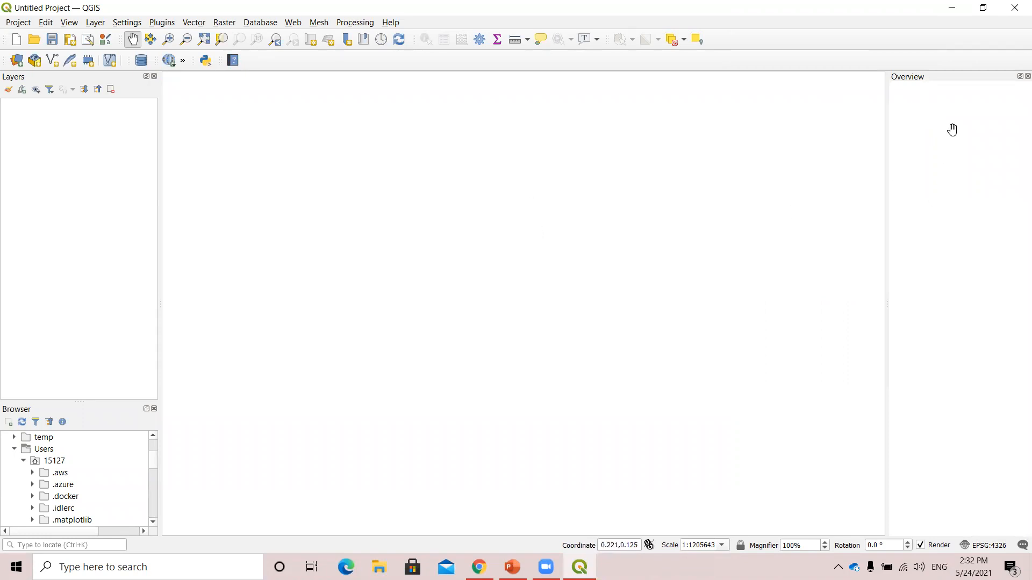
right_click(753, 69)
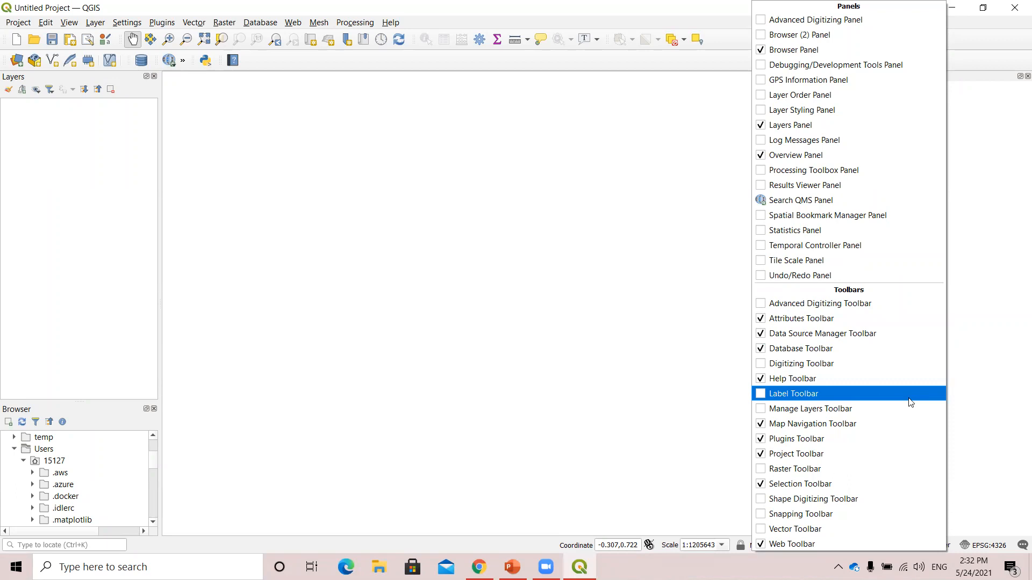
click(771, 413)
right_click(709, 64)
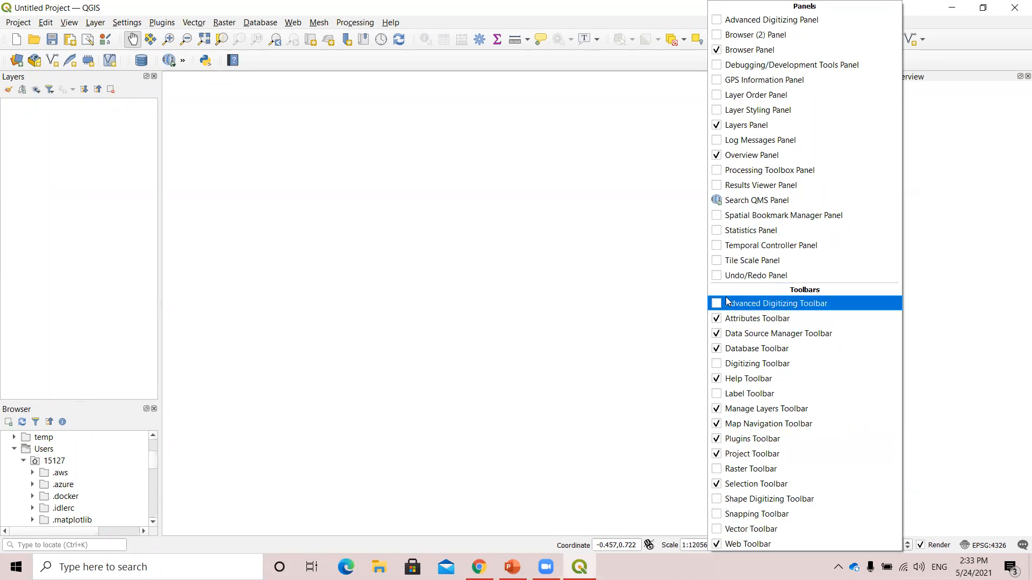
click(604, 5)
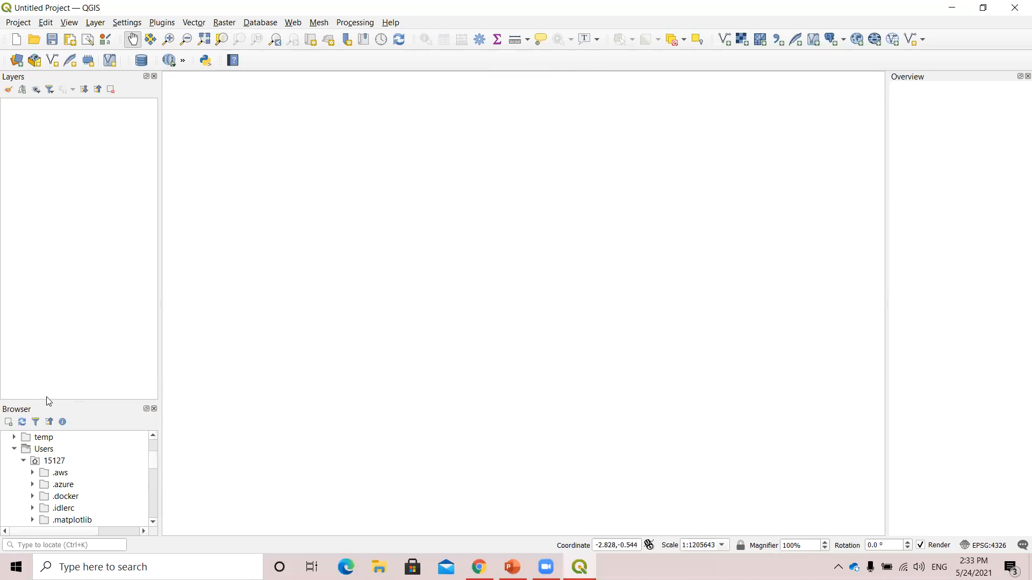
Add Cities.shp from the workshop folder in the Browser to the map and close the Browser panel.
drag(48, 400, 76, 146)
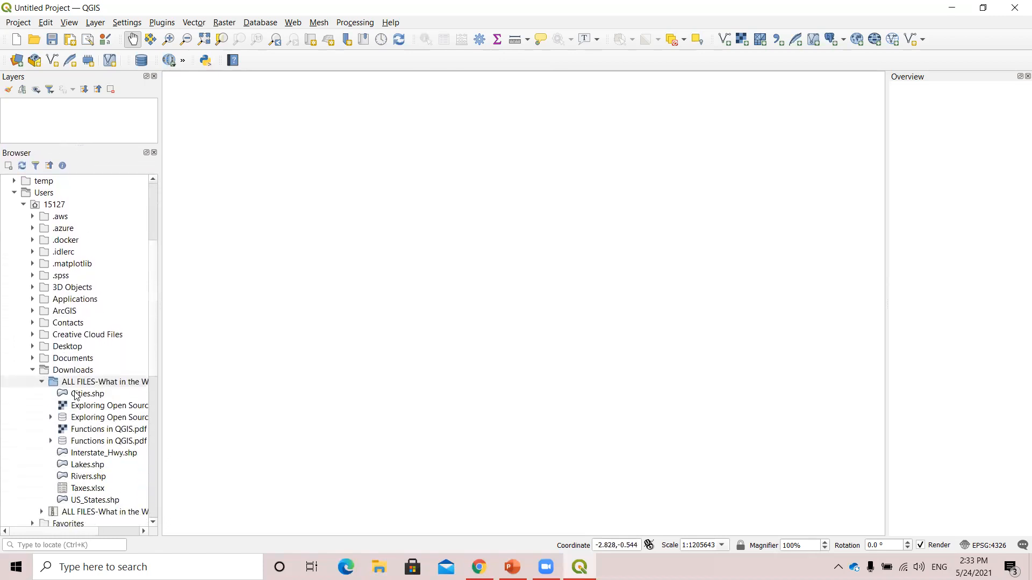
mouse_move(78, 396)
mouse_down()
mouse_move(223, 401)
mouse_move(402, 370)
mouse_up()
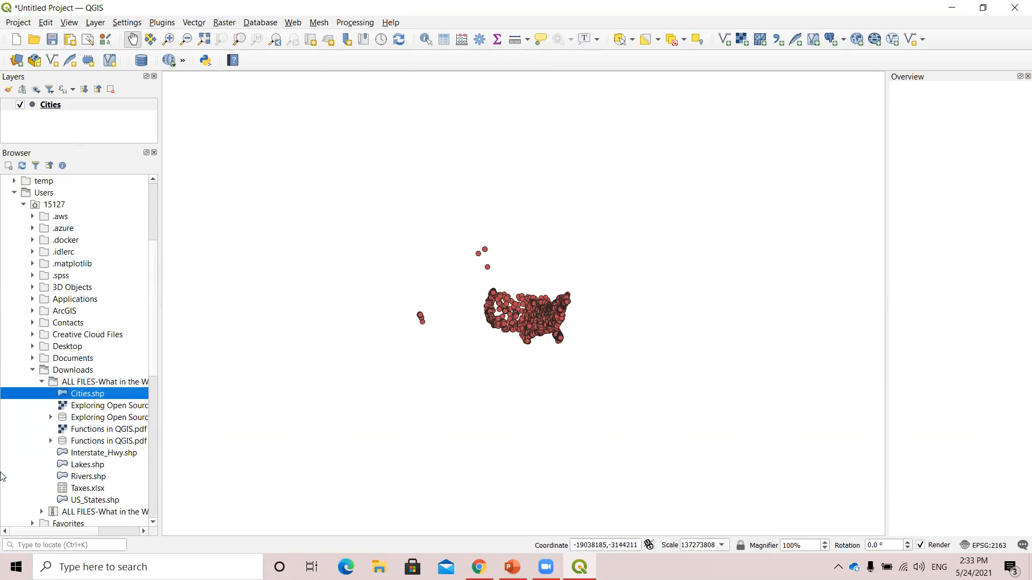
click(154, 152)
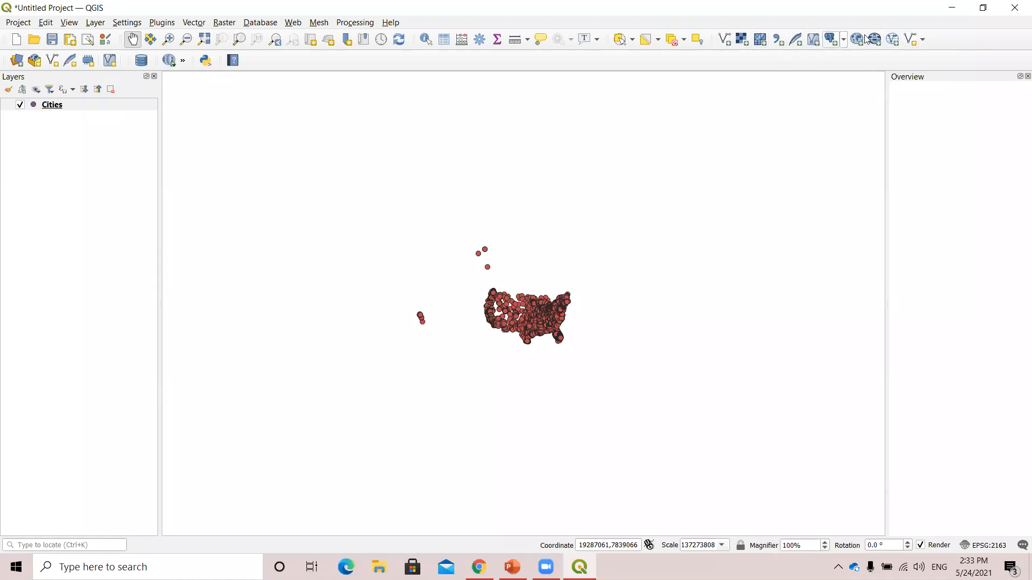
Start adding a vector layer and browse for its dataset in the Downloads folder "ALL FILES-What in the World is GIS".
click(724, 39)
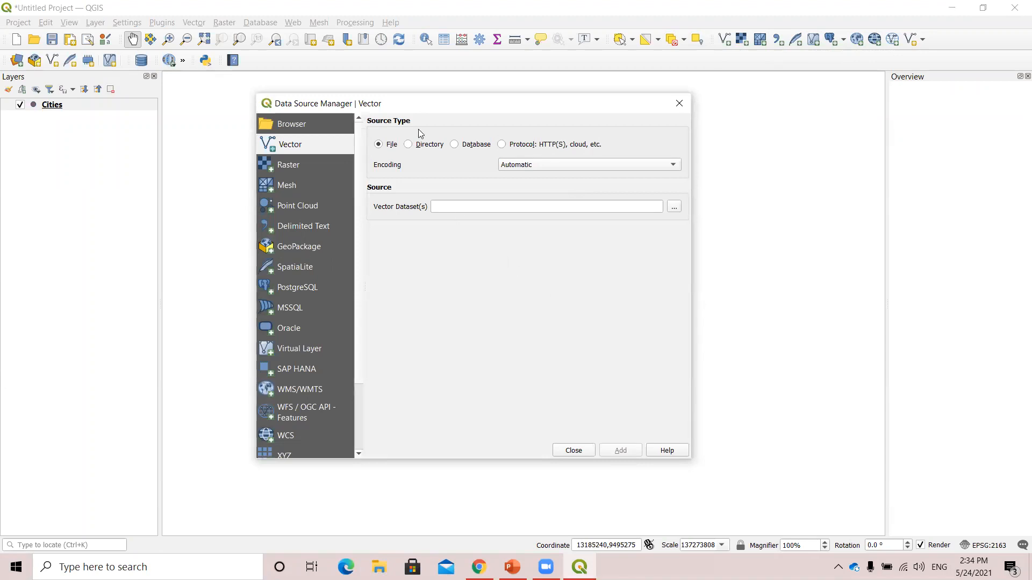
click(674, 207)
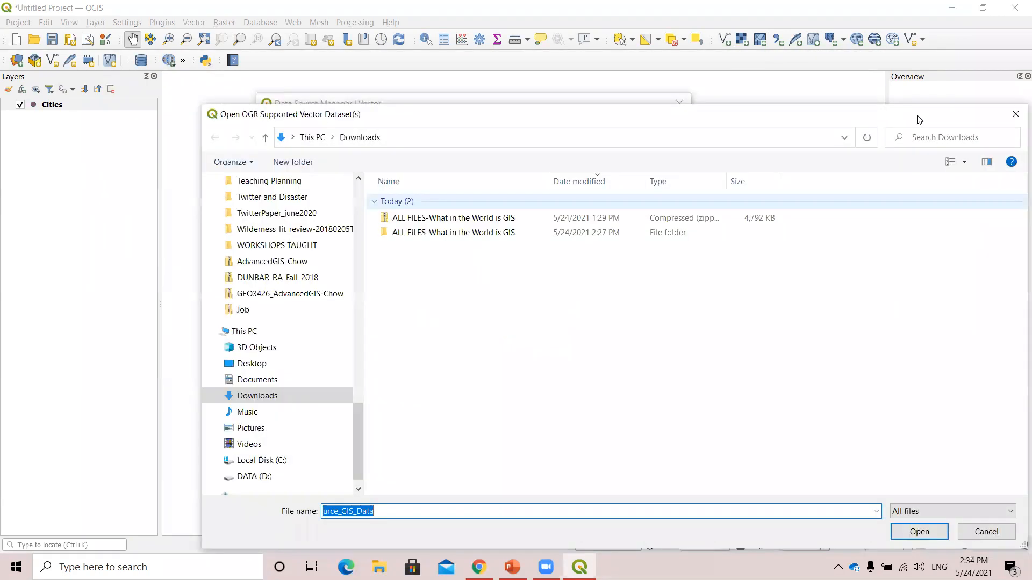
click(1015, 113)
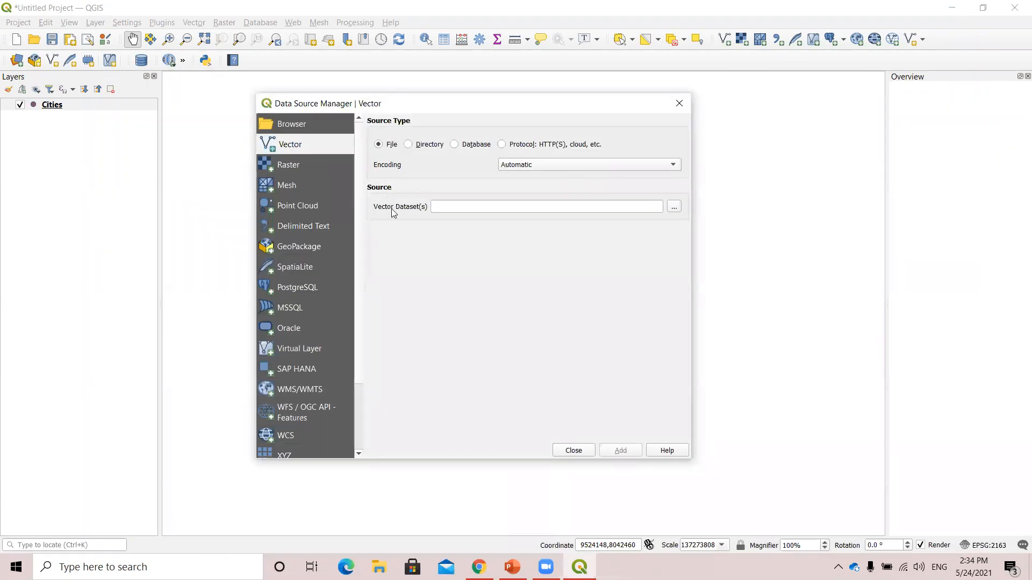
click(676, 209)
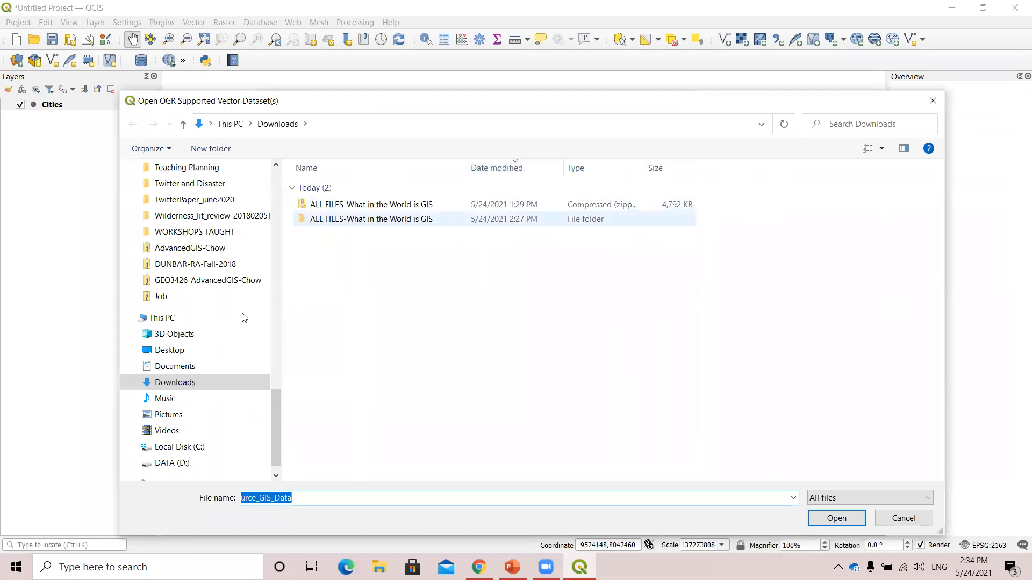
click(189, 352)
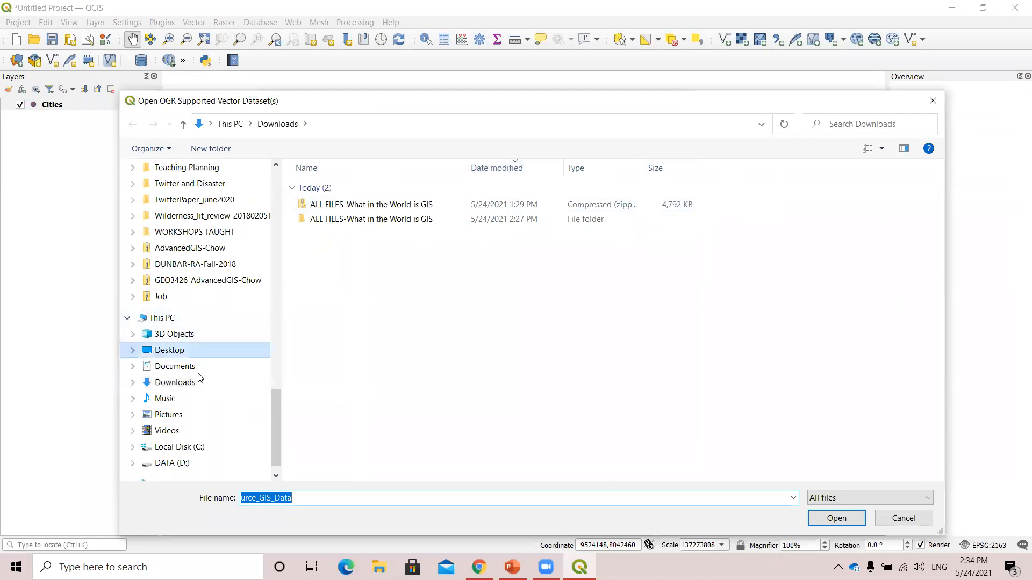
click(183, 382)
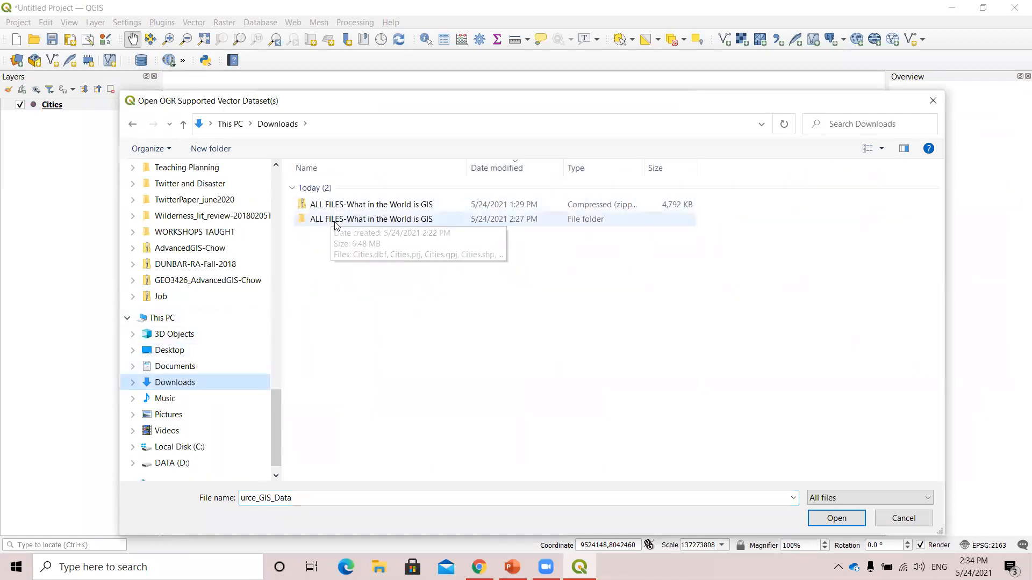
double_click(352, 220)
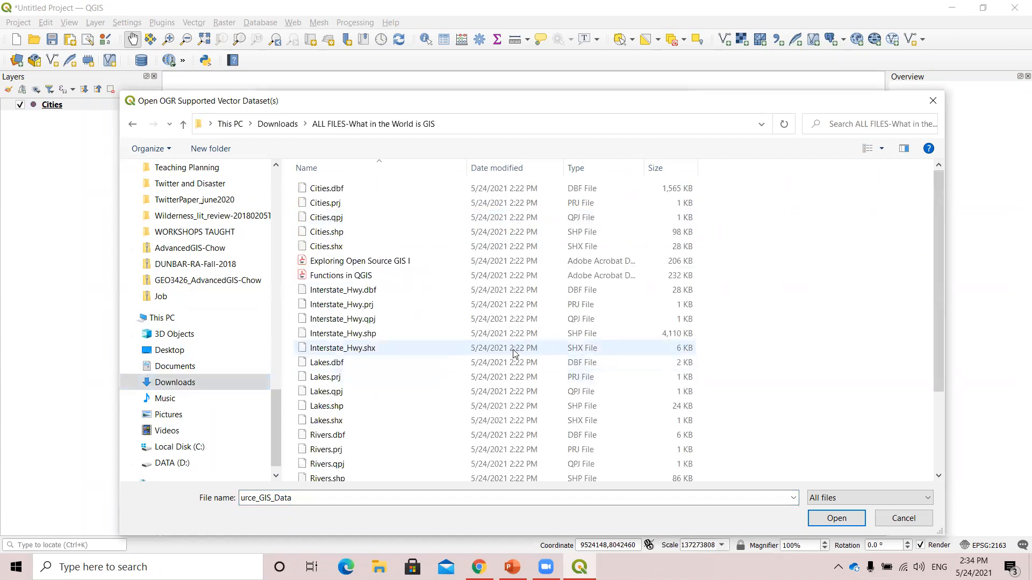
Filter the workshop folder's file list to ESRI Shapefiles.
scroll(534, 301, down, 3)
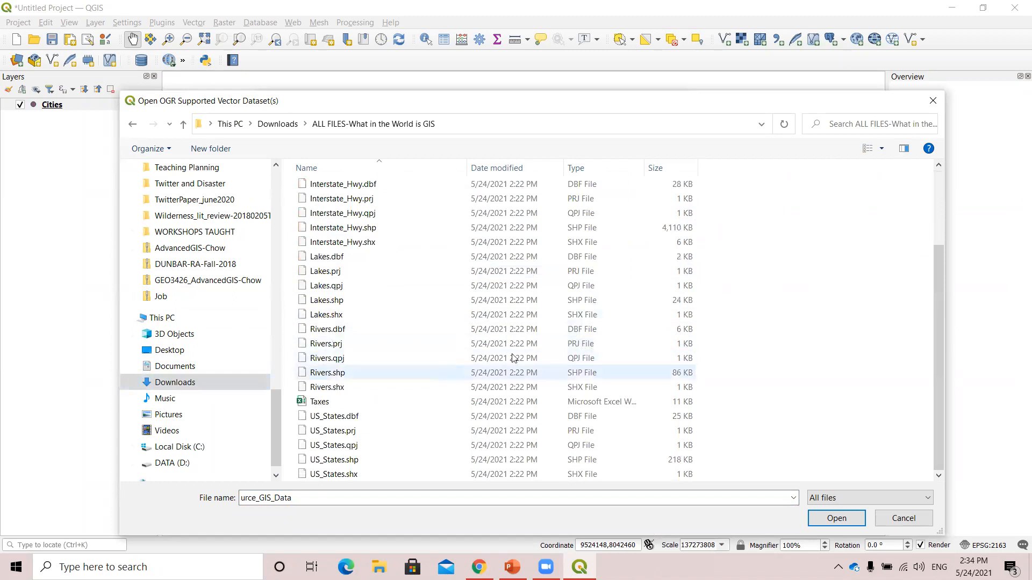
scroll(471, 338, up, 3)
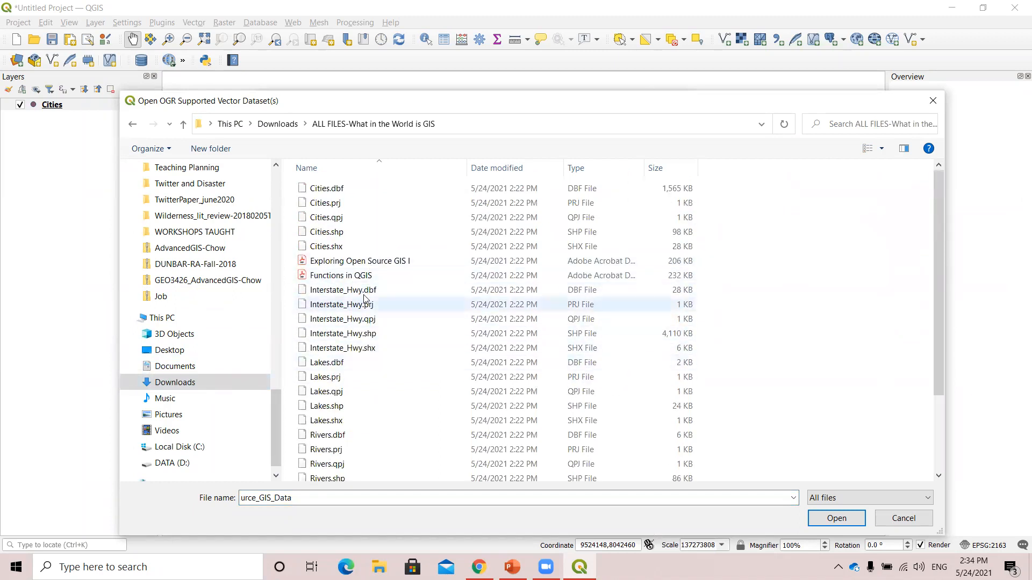
scroll(384, 280, down, 3)
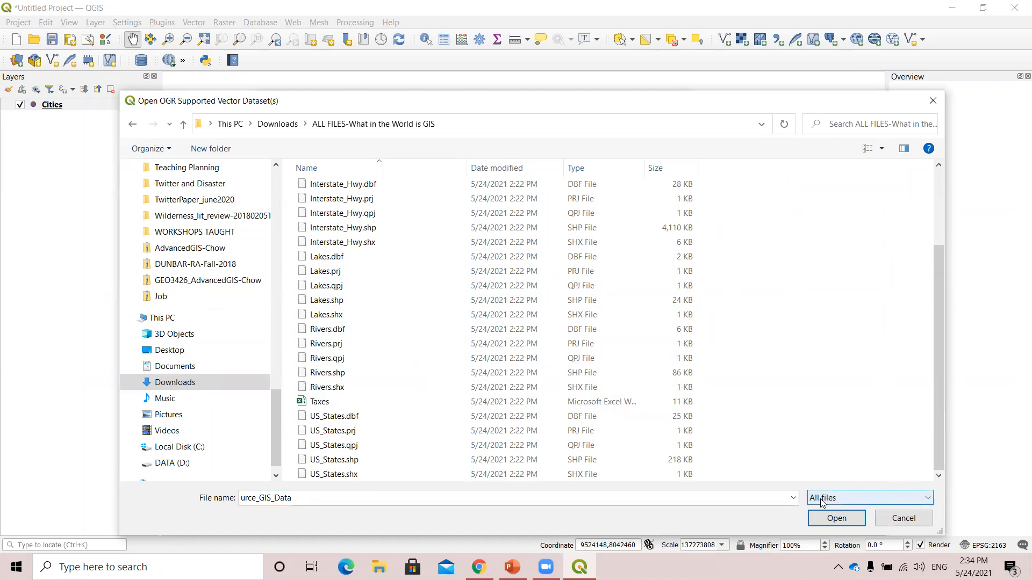
click(927, 500)
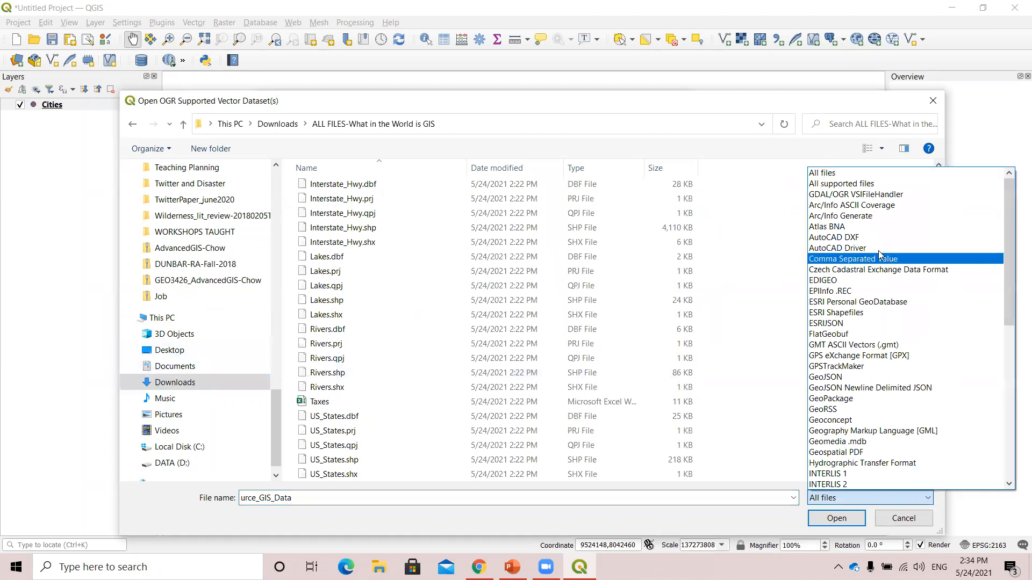
scroll(892, 347, down, 10)
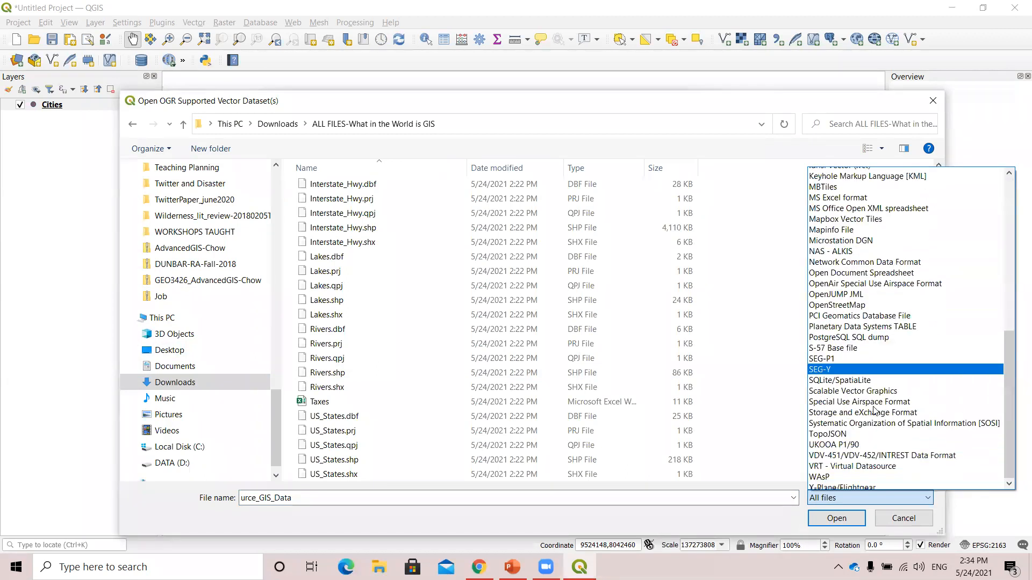
scroll(884, 424, up, 11)
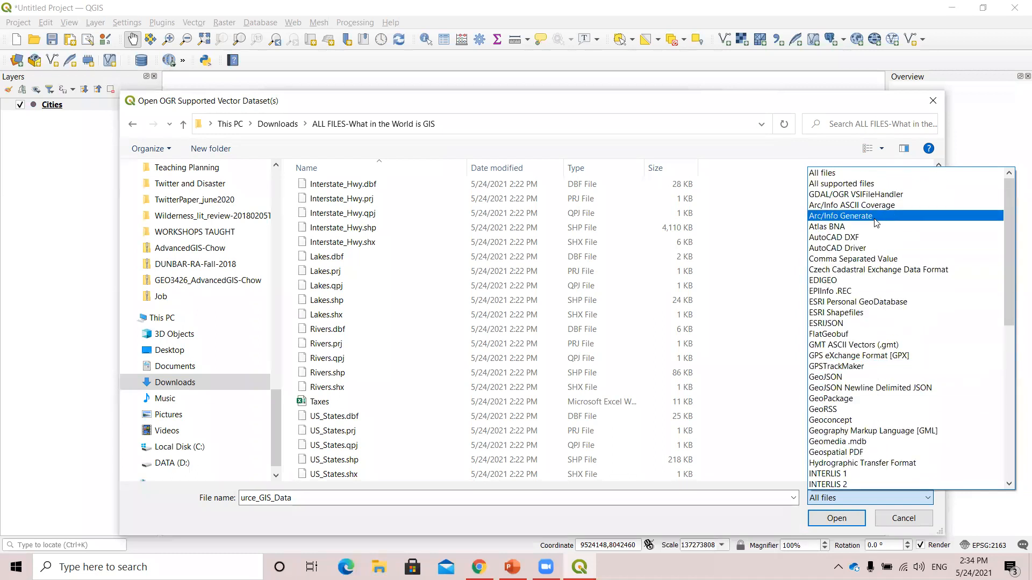
click(863, 318)
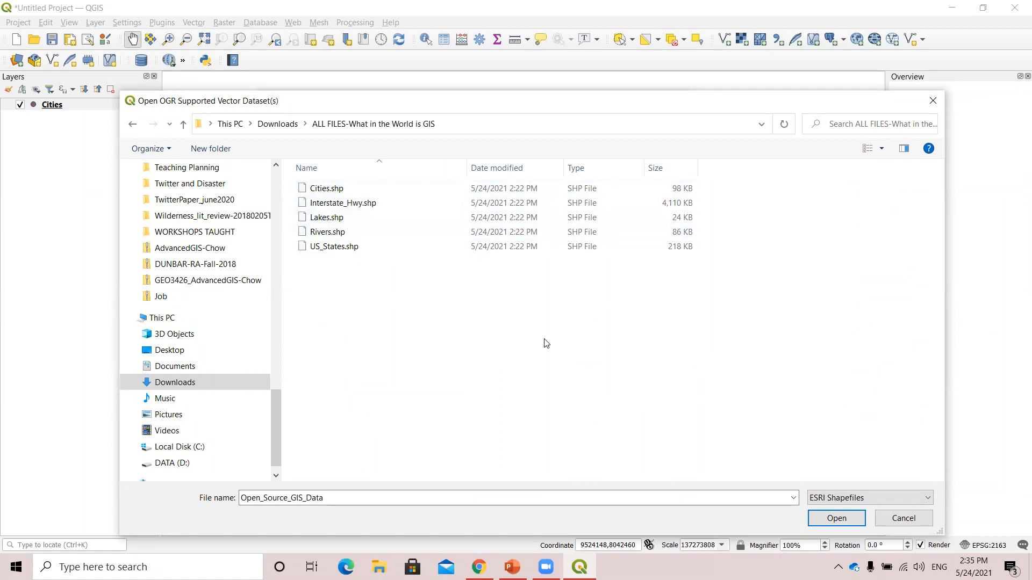
Add Cities.shp, Interstate_Hwy.shp, Lakes.shp, Rivers.shp and US_States.shp to the map together as vector layers.
drag(689, 291, 293, 172)
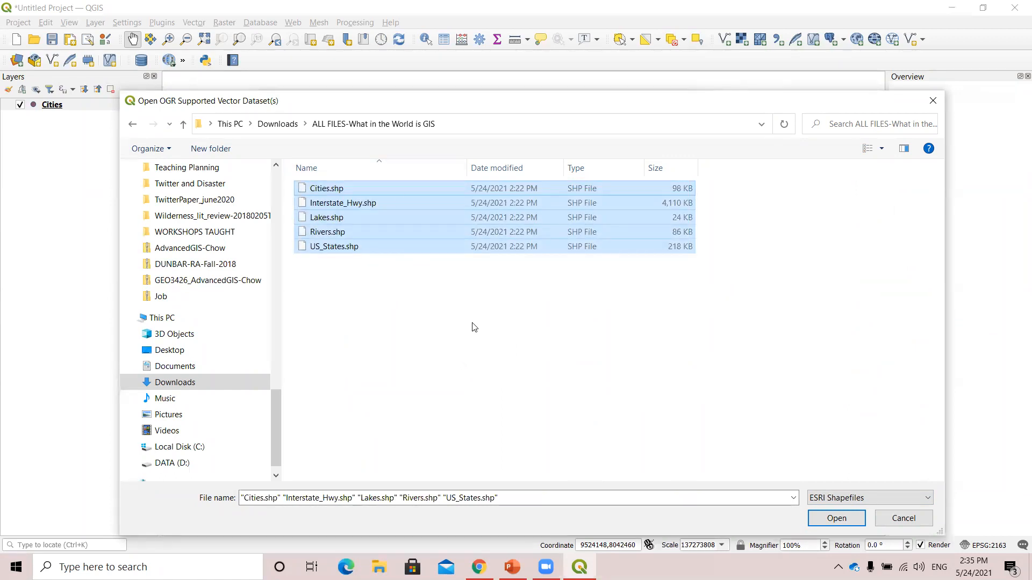
click(837, 519)
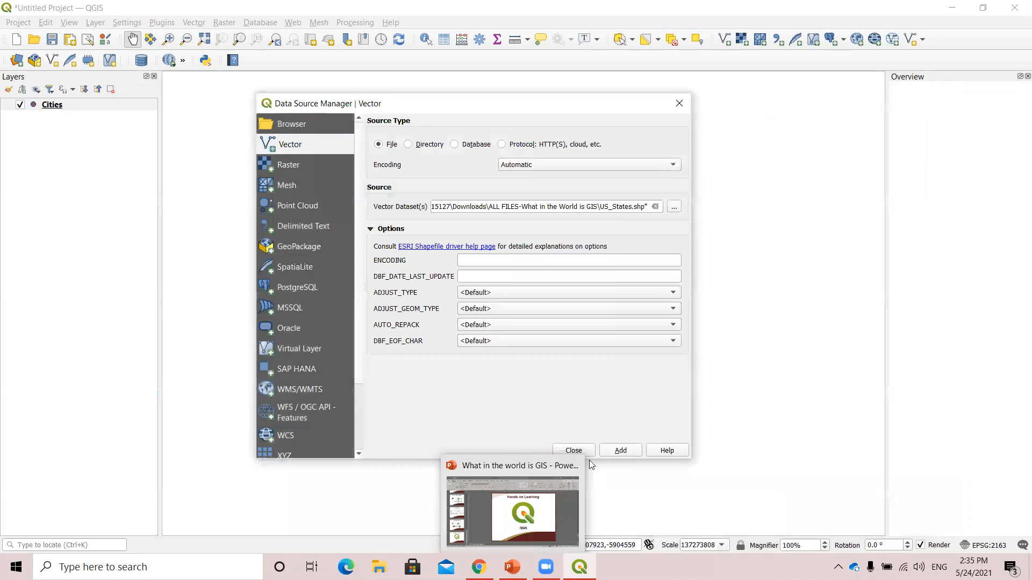
click(621, 452)
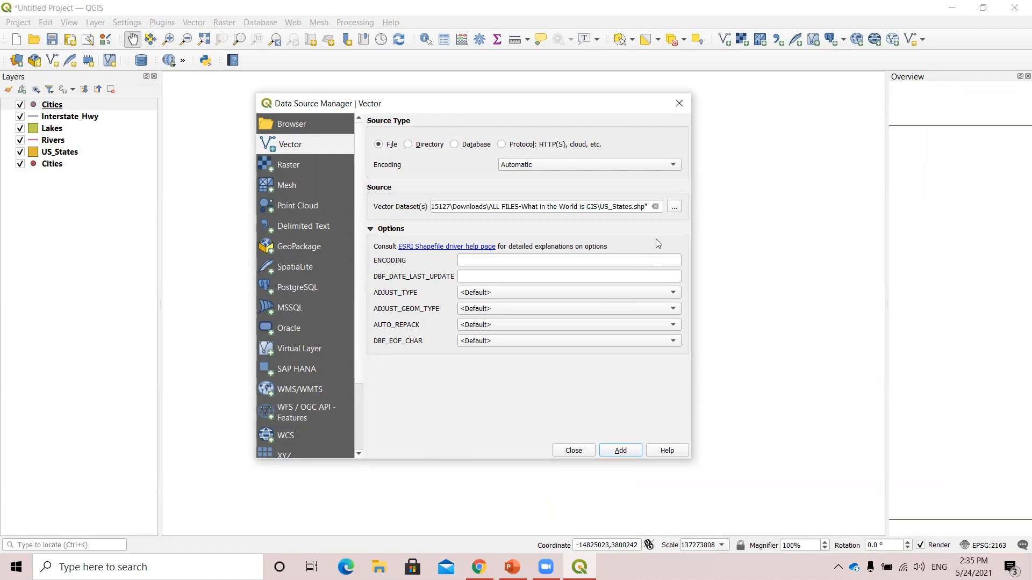
Browse for another vector dataset and examine the list of file formats available in the file type filter.
click(674, 207)
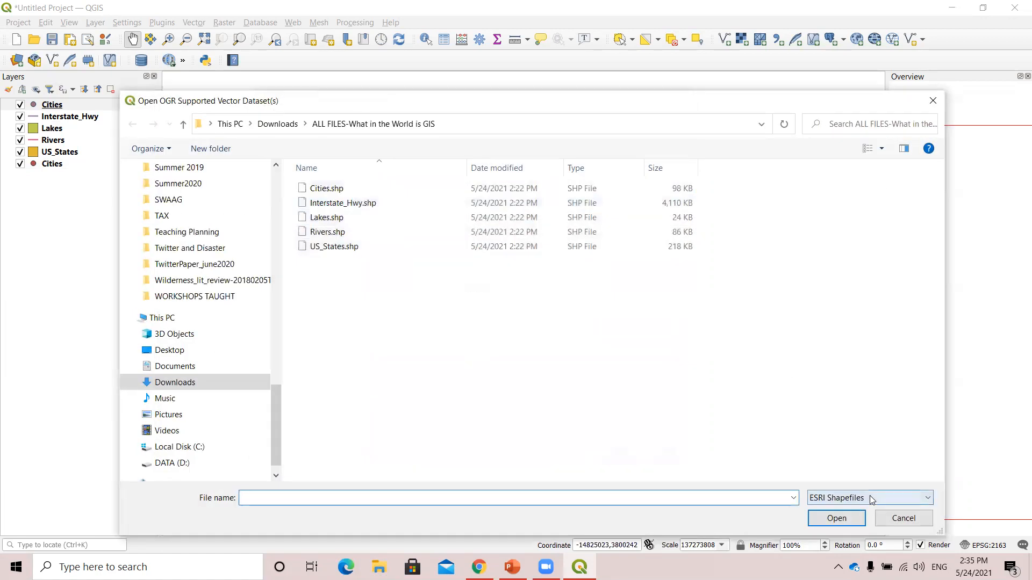
click(870, 498)
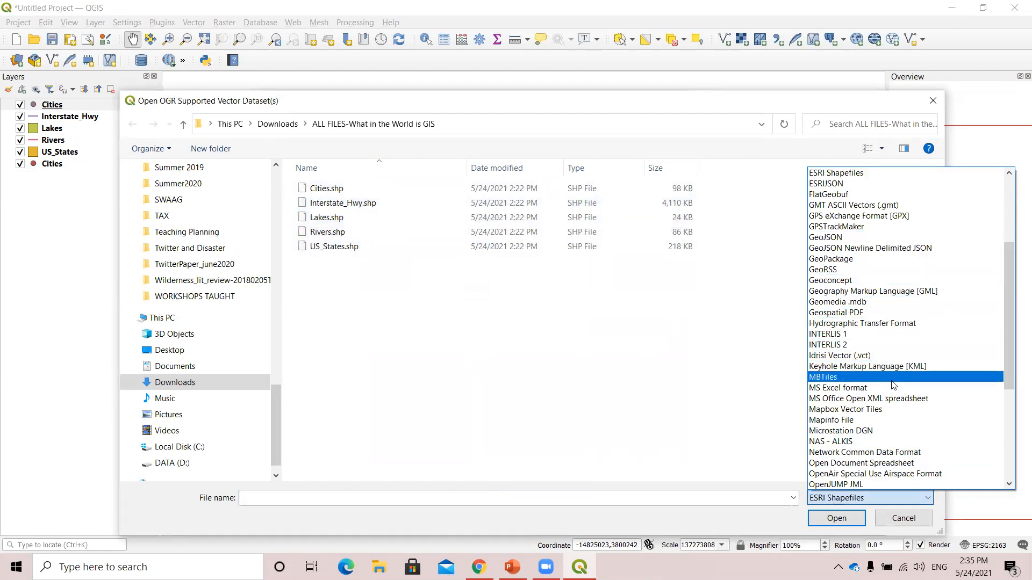
scroll(893, 387, down, 3)
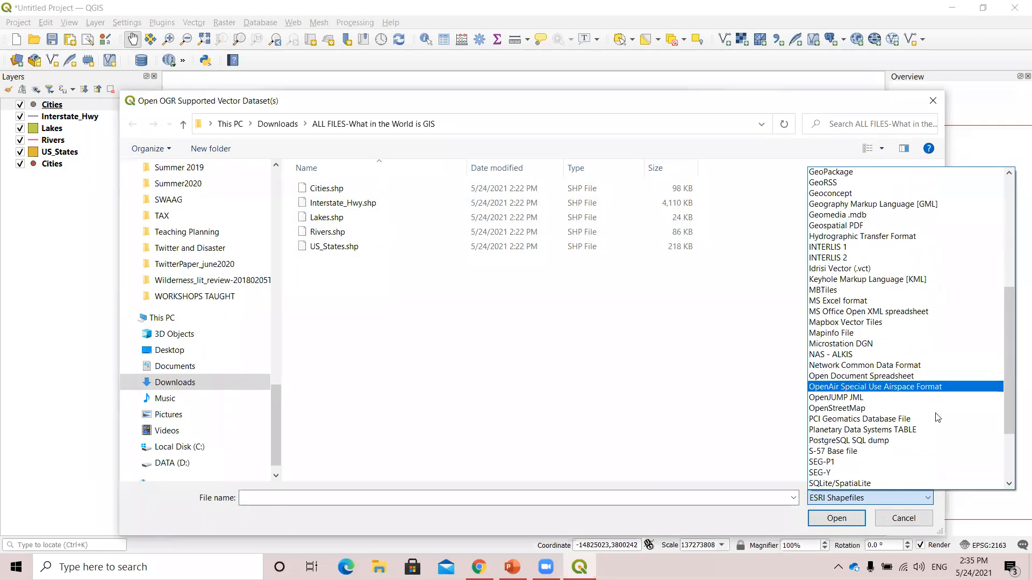
scroll(937, 418, down, 3)
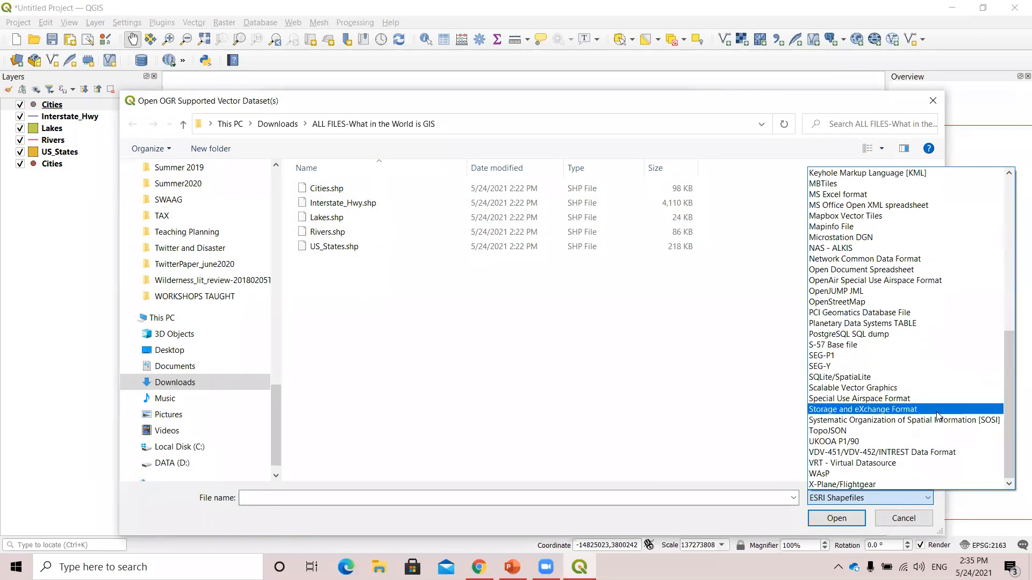
scroll(887, 409, up, 3)
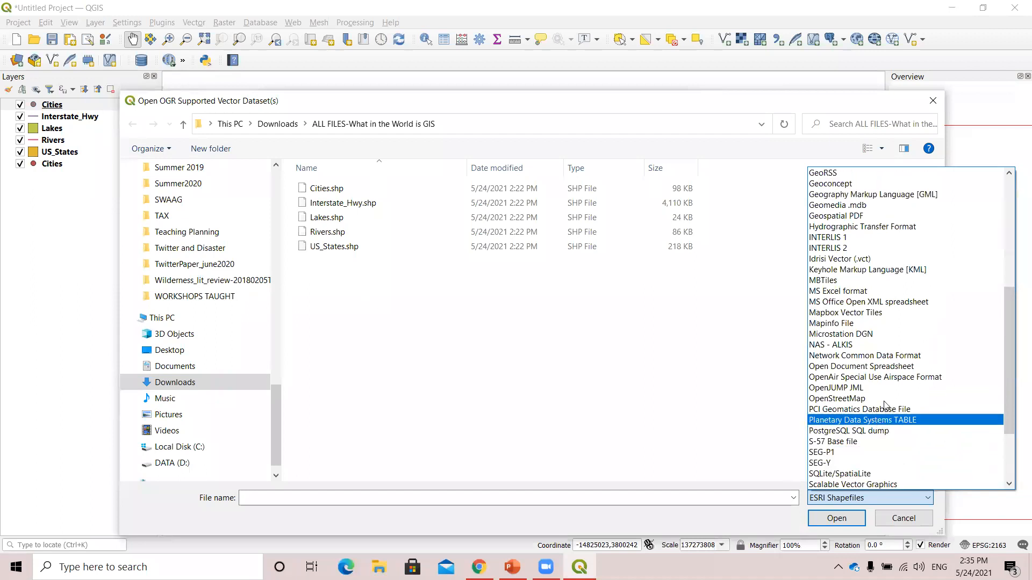
scroll(886, 407, up, 6)
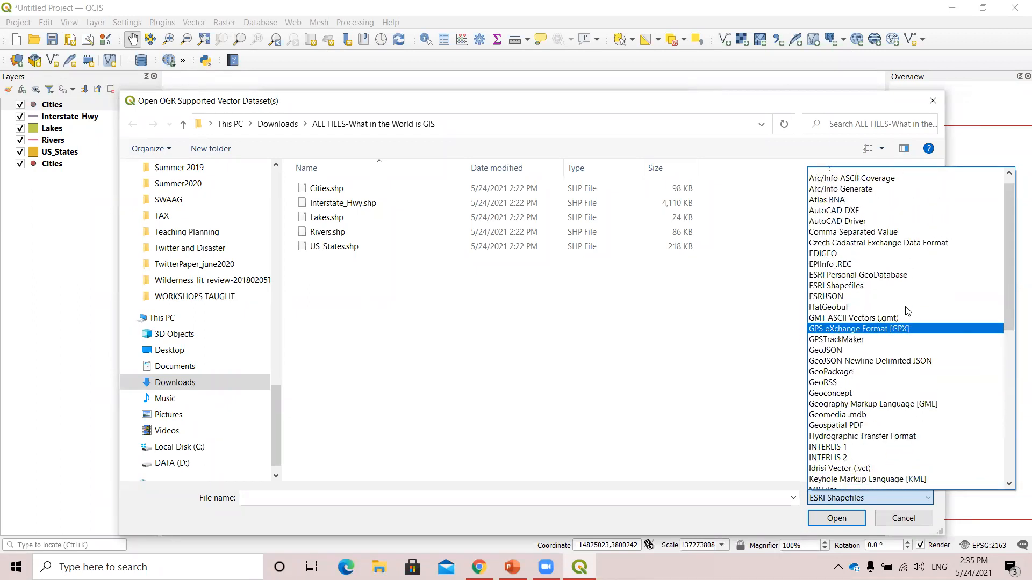
scroll(908, 311, up, 1)
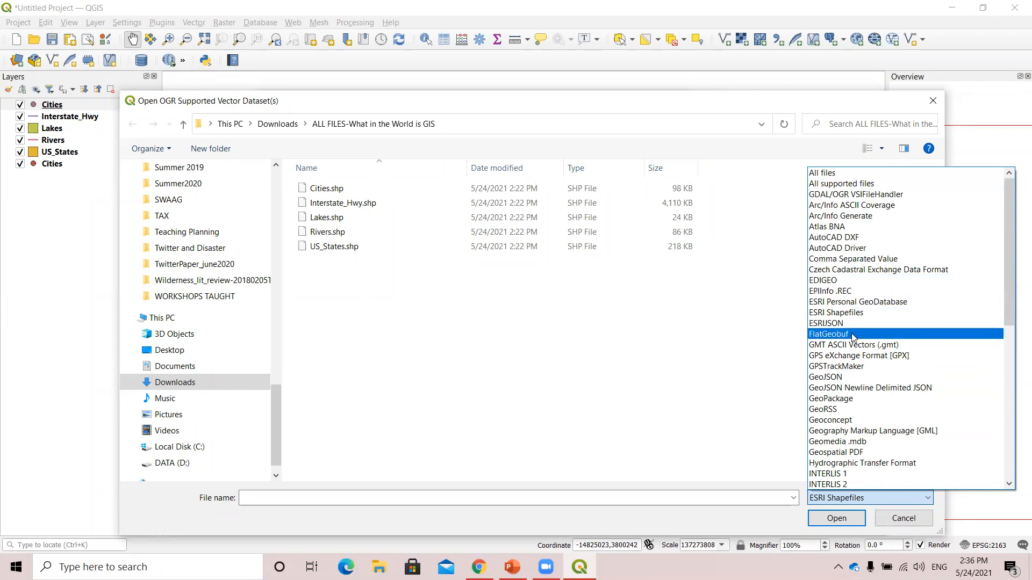
scroll(860, 409, down, 1)
scroll(860, 409, down, 3)
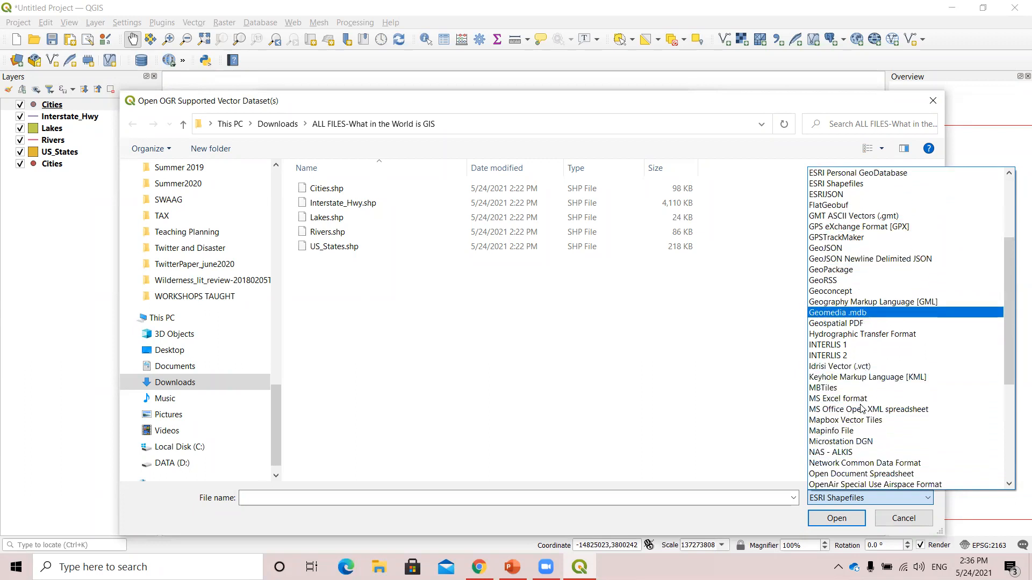
scroll(861, 408, down, 3)
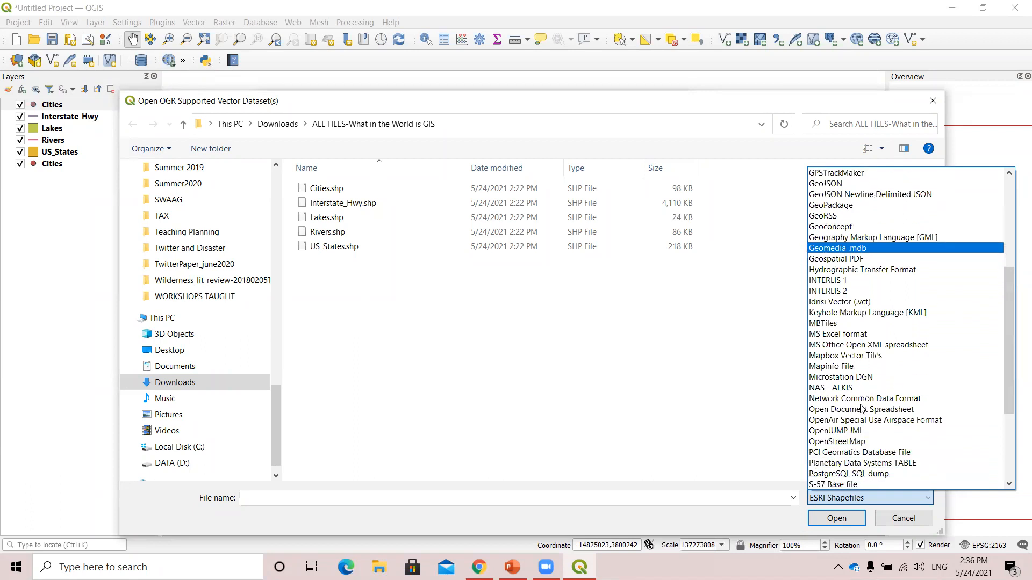
scroll(861, 409, down, 2)
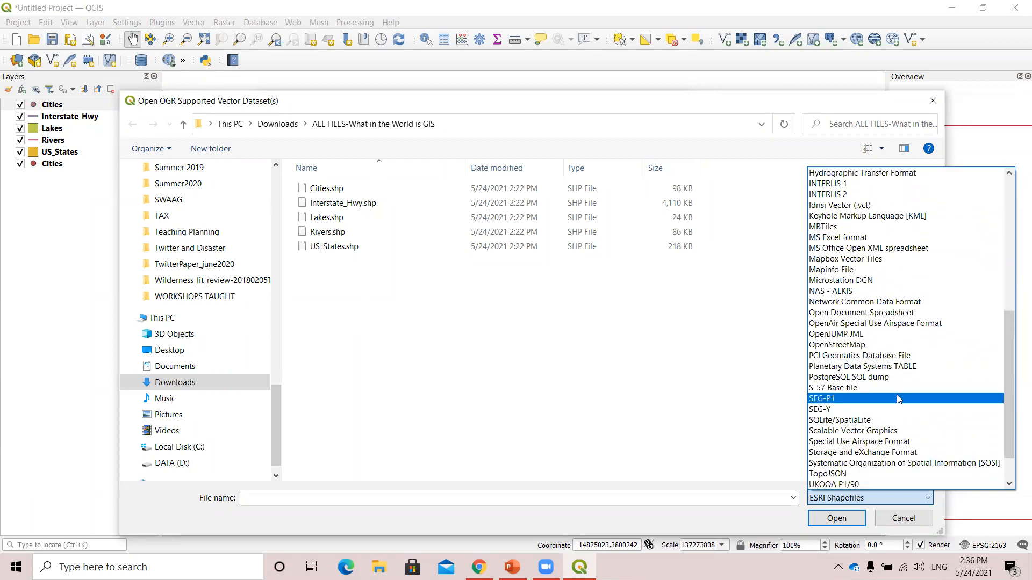
scroll(897, 396, down, 2)
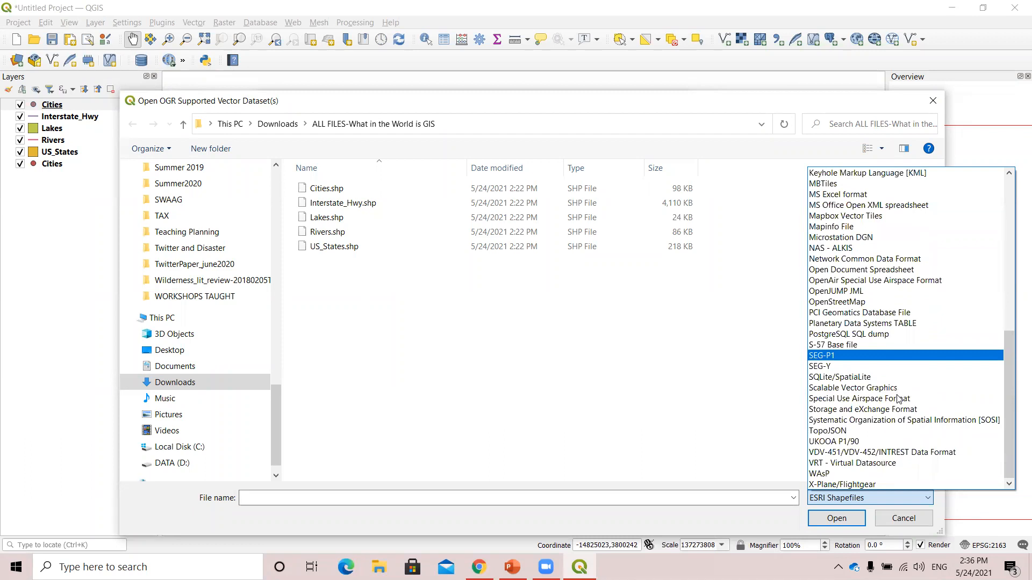
Show all files in the workshop folder, add the Taxes Excel worksheet as a table, and close the Data Source Manager.
scroll(882, 391, up, 9)
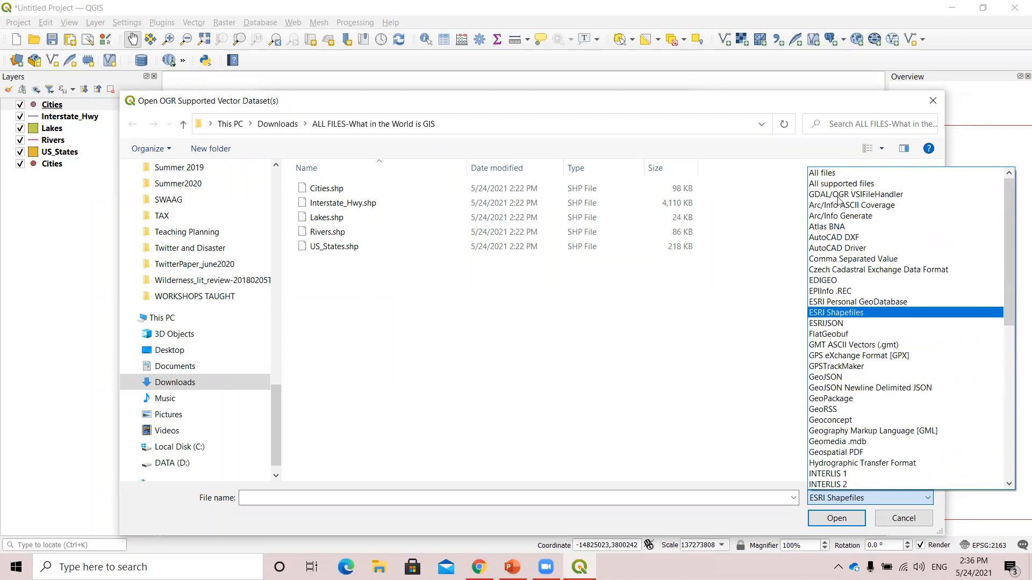
click(843, 173)
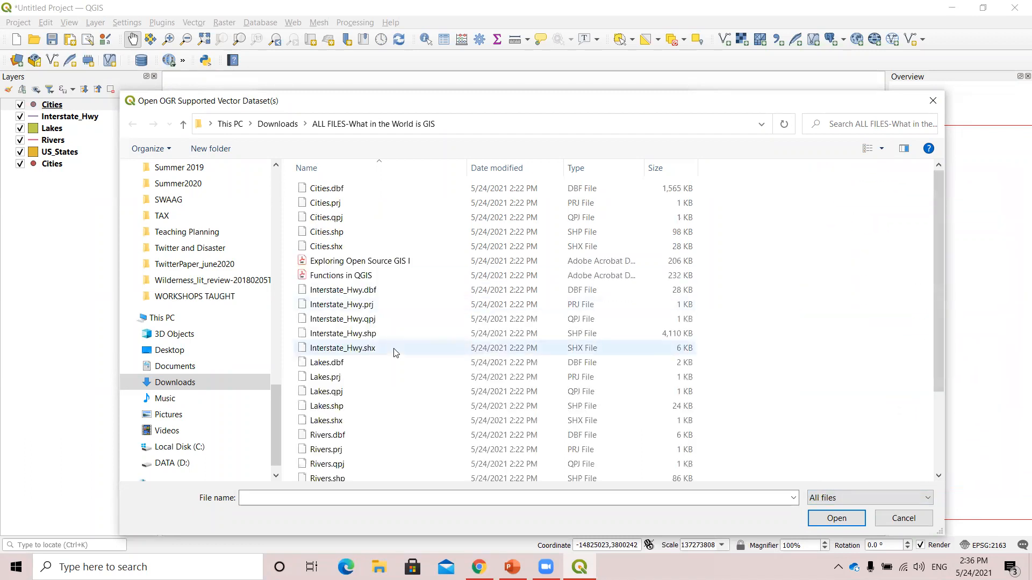
scroll(425, 301, down, 3)
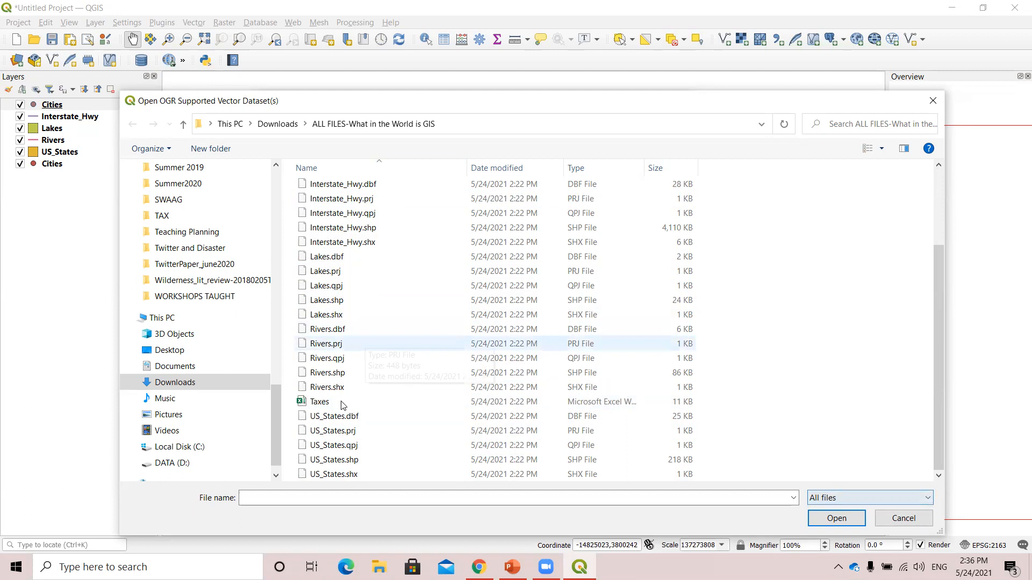
click(314, 407)
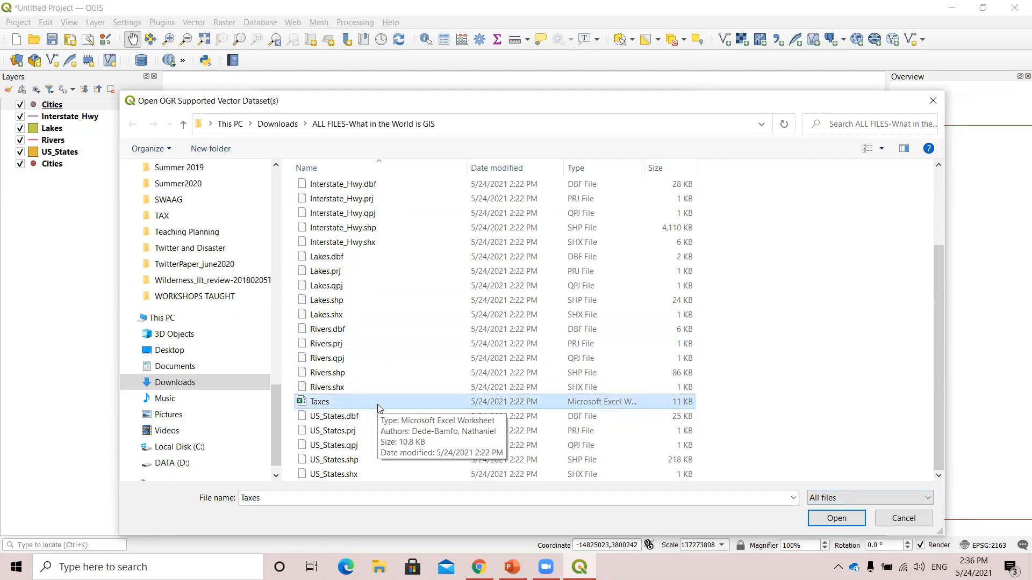
click(837, 518)
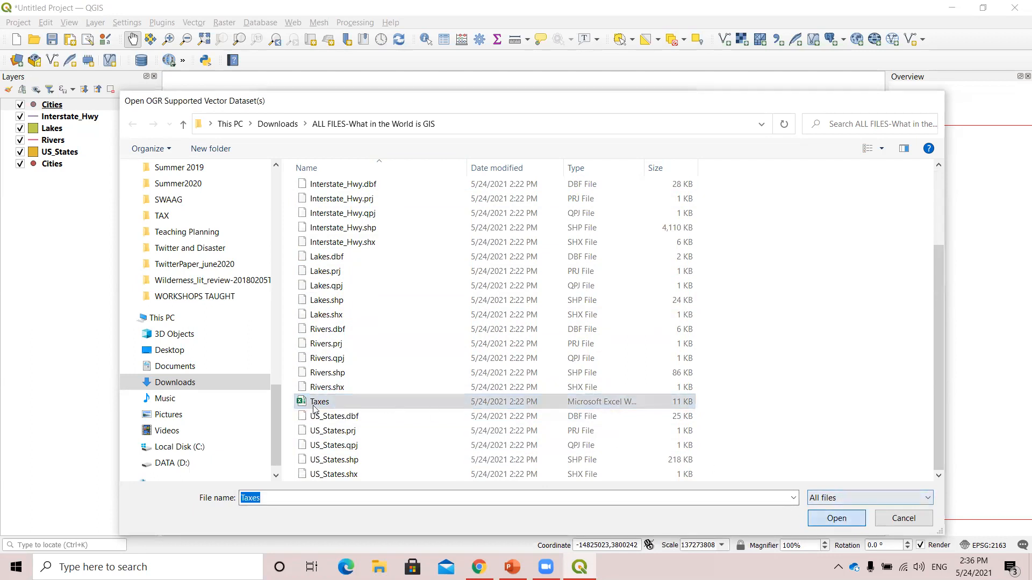
click(620, 451)
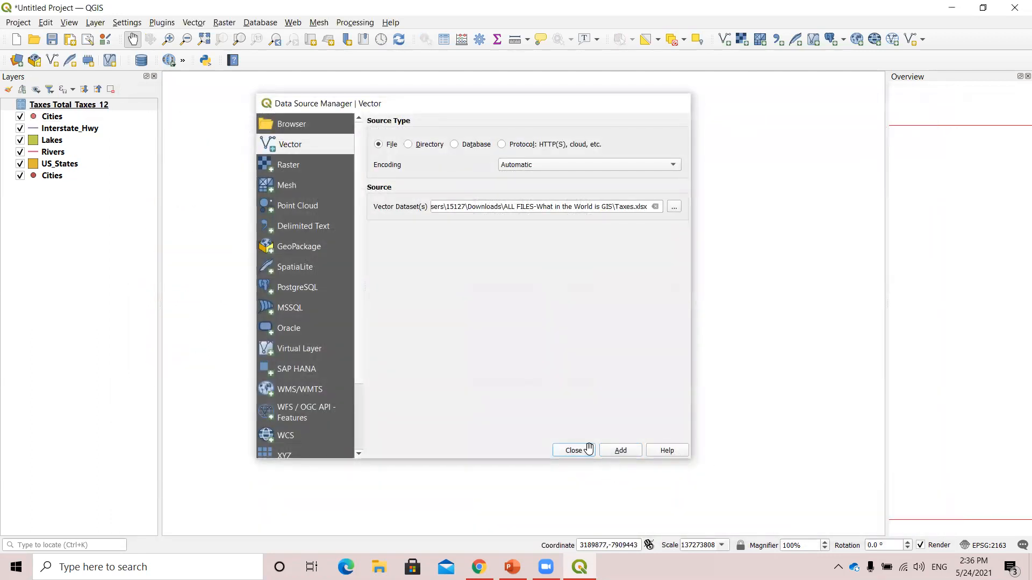
click(579, 451)
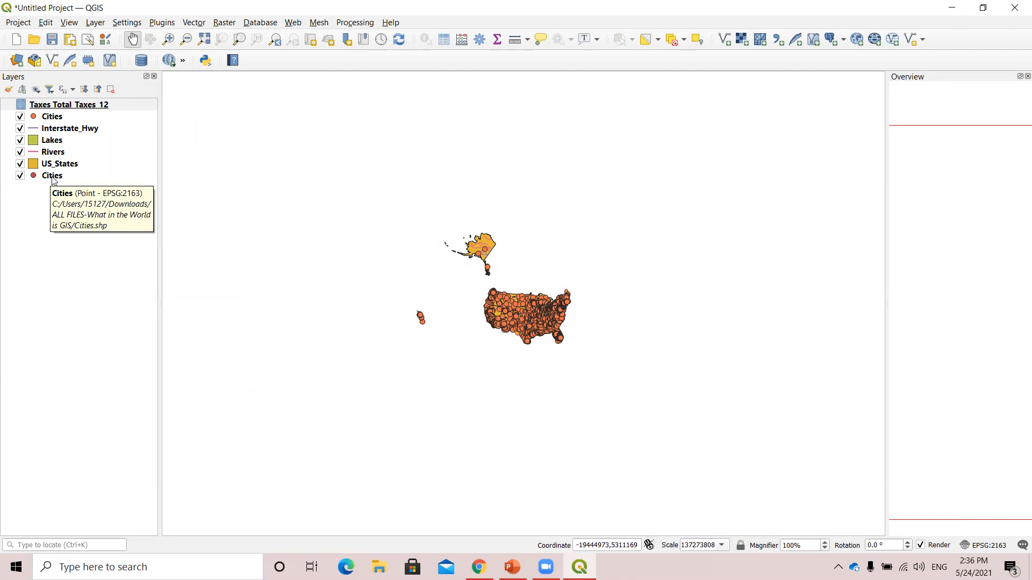
Remove the duplicate Cities layer listed beneath US_States.
click(52, 176)
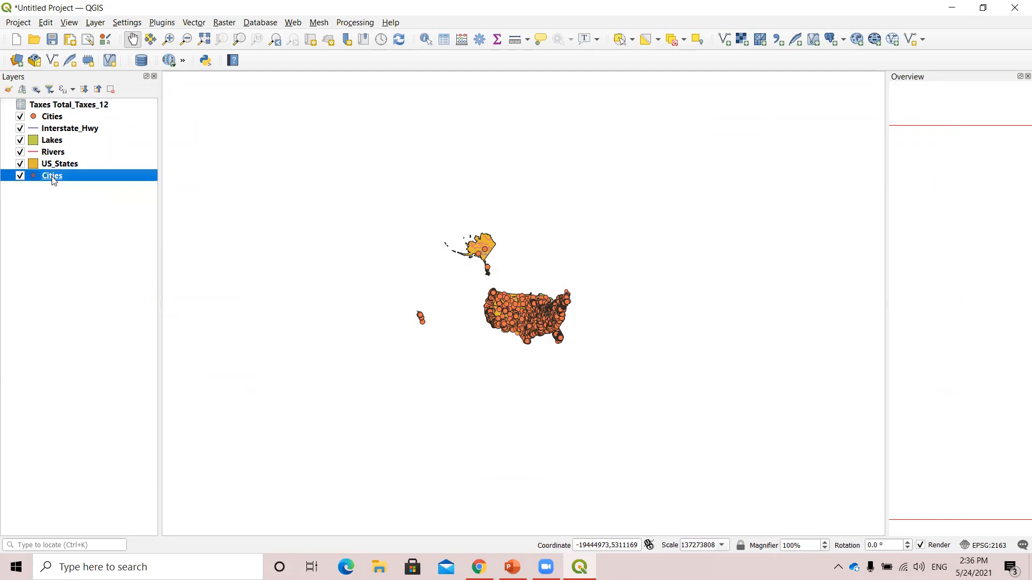
right_click(52, 178)
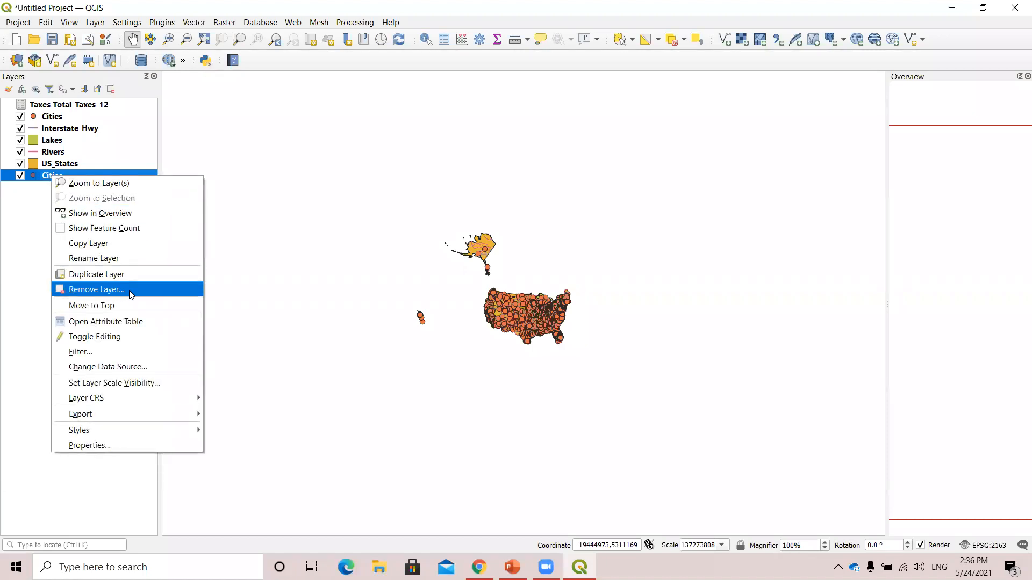
click(97, 290)
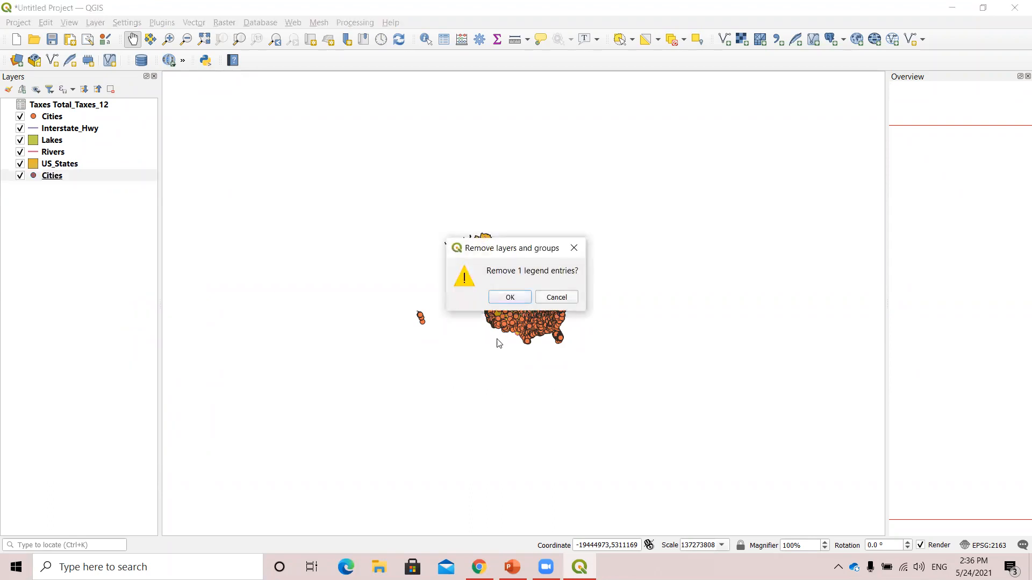
click(508, 299)
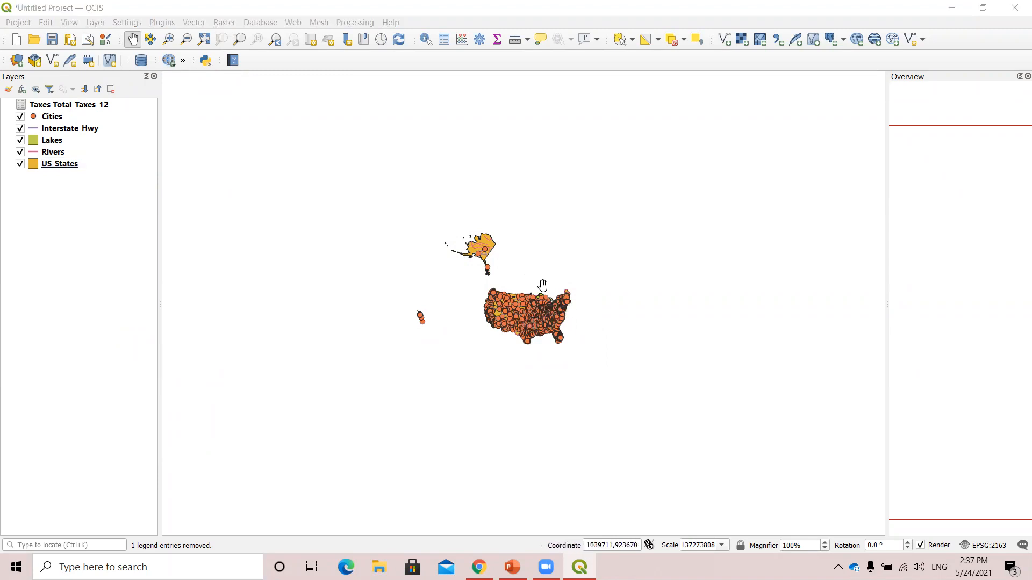
Zoom in and pan across the map to examine the contiguous United States with all loaded layers.
scroll(532, 275, up, 1)
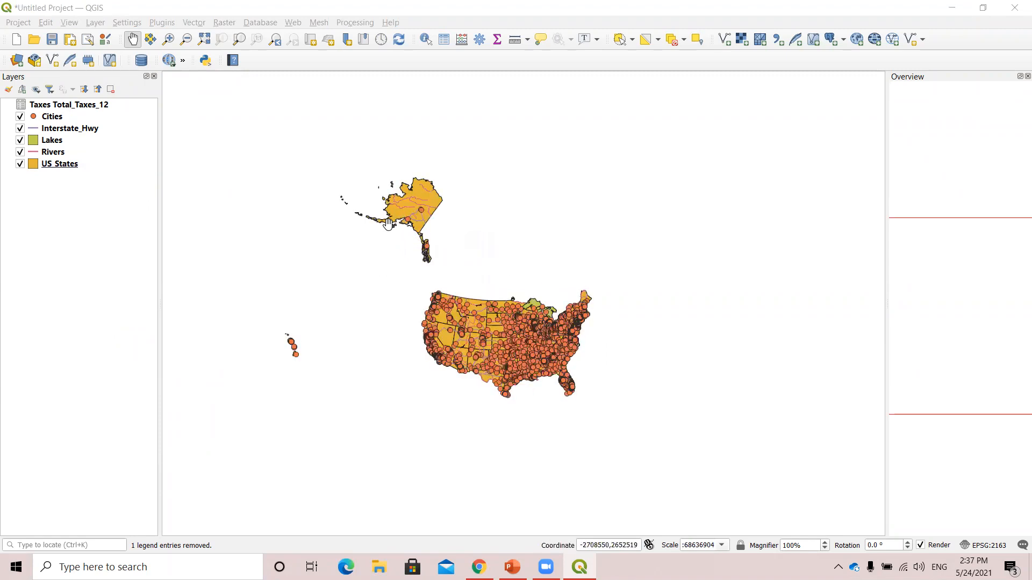
scroll(396, 222, up, 1)
scroll(382, 222, up, 1)
drag(726, 520, 618, 412)
drag(436, 238, 428, 179)
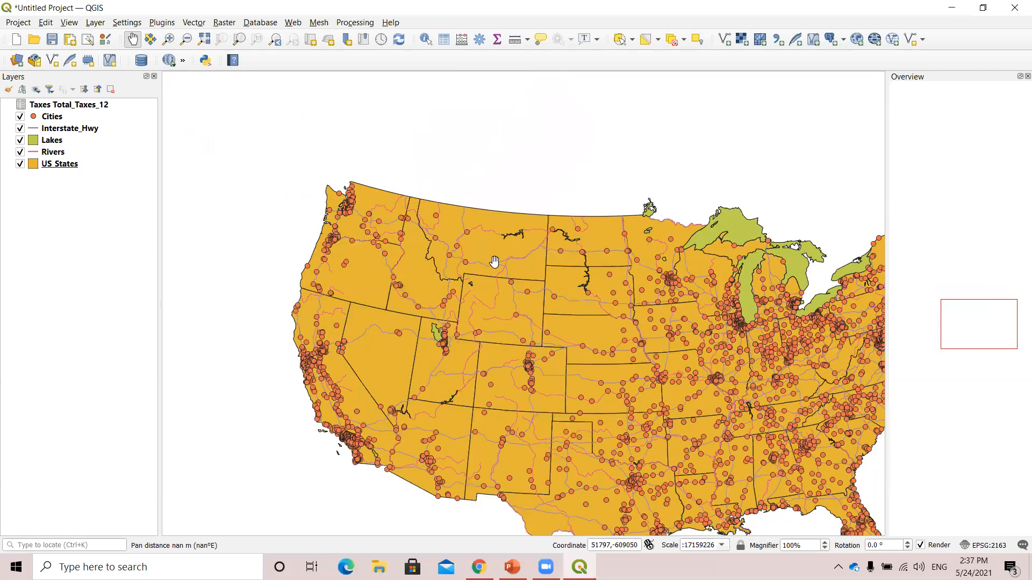
drag(659, 432, 506, 262)
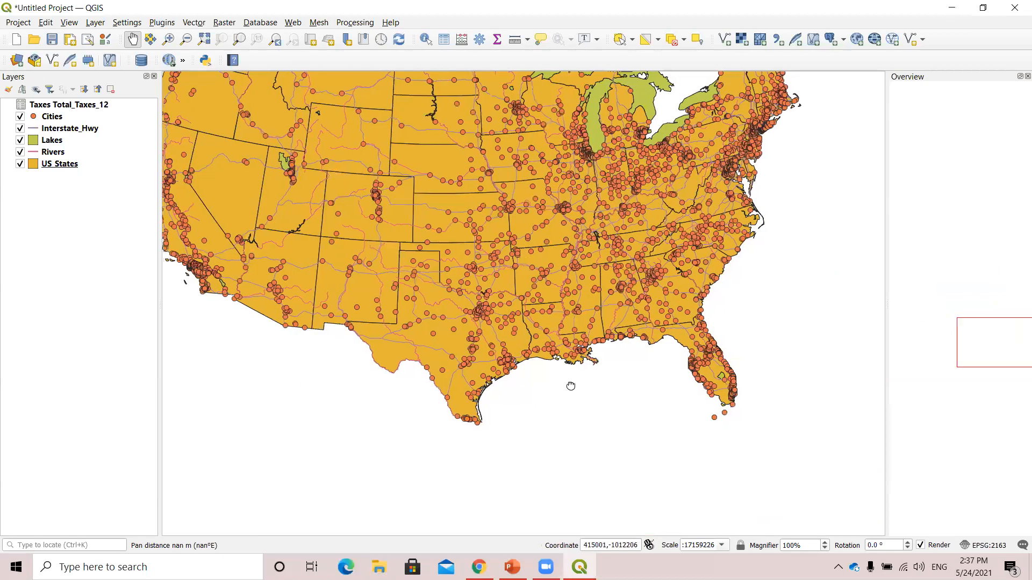
drag(426, 268, 447, 300)
drag(623, 253, 632, 308)
drag(525, 428, 574, 387)
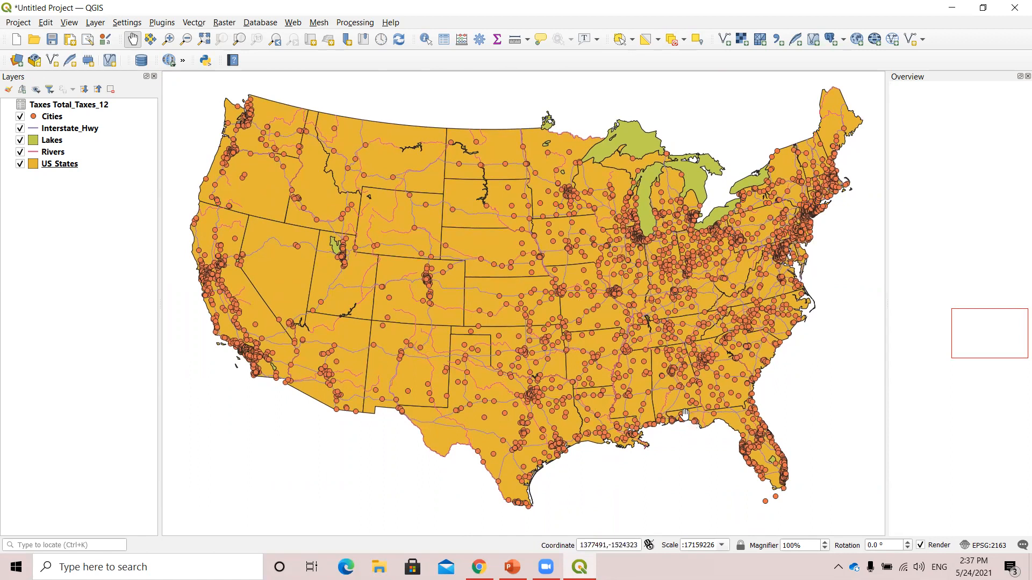
drag(646, 391, 645, 387)
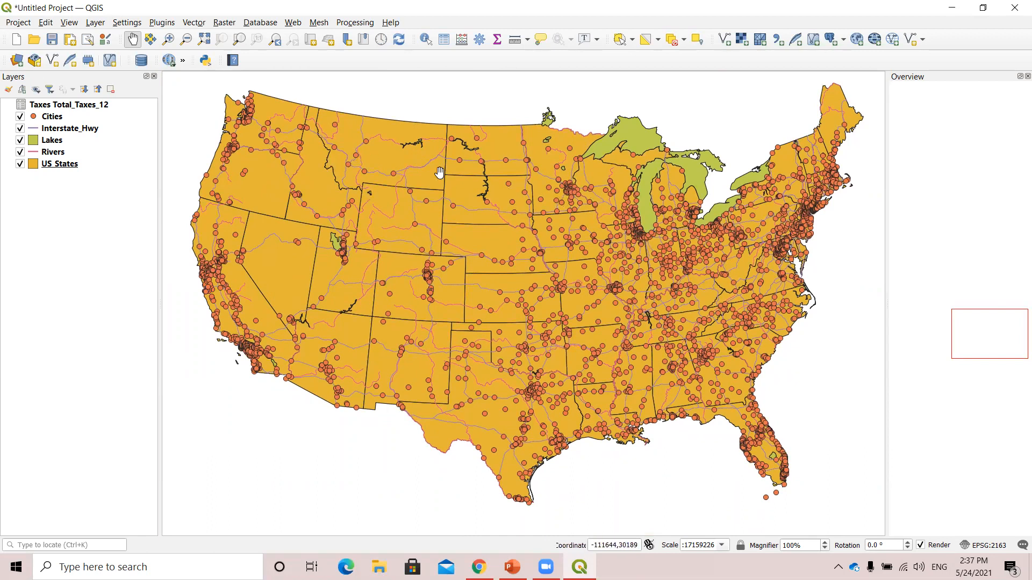
Use the Zoom In tool to magnify the area around Texas, and zoom back out with the Zoom Out tool.
click(169, 41)
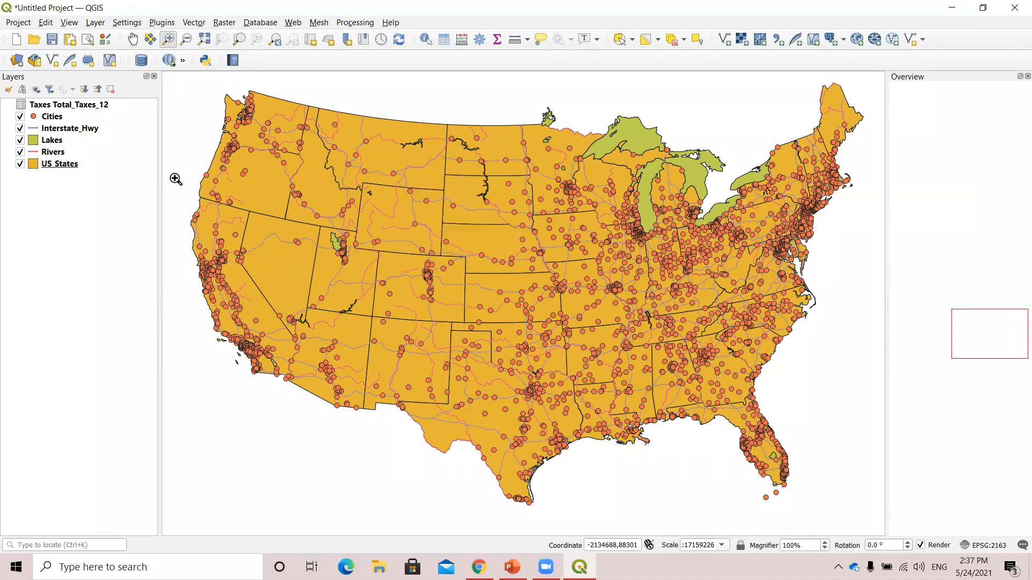
drag(368, 303, 642, 540)
drag(252, 97, 785, 482)
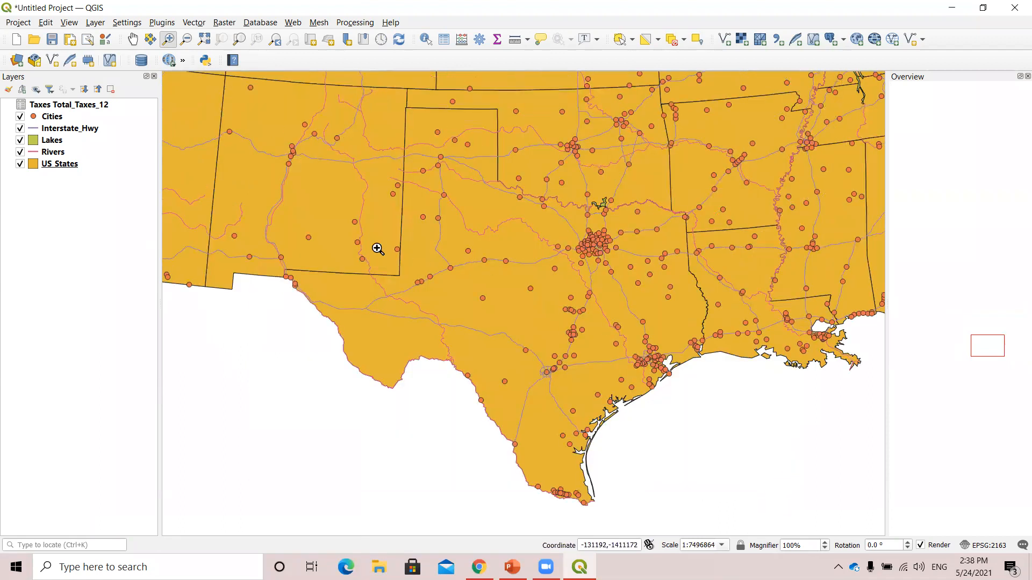
click(187, 42)
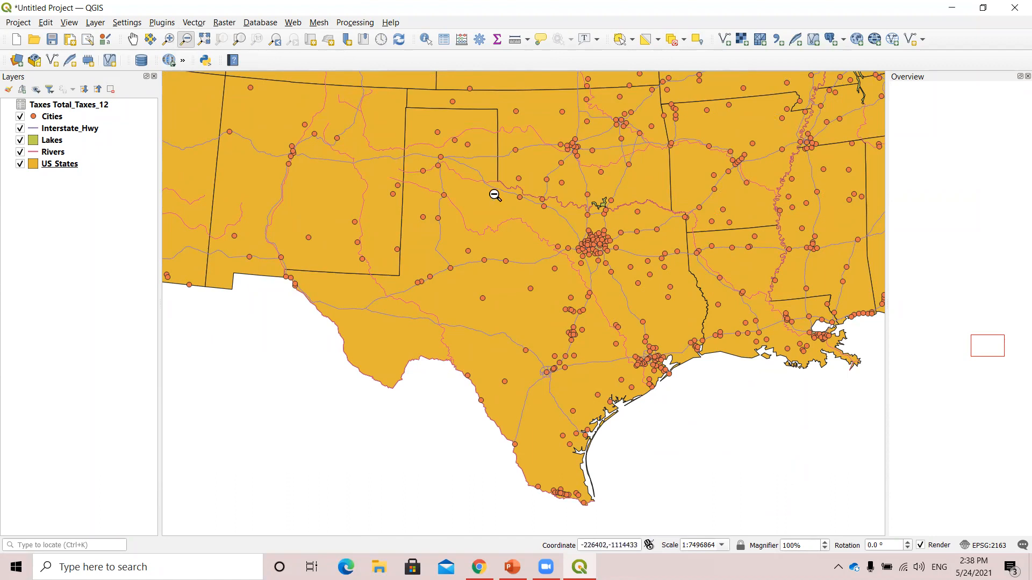
mouse_move(224, 89)
mouse_down()
mouse_move(742, 489)
mouse_move(809, 526)
mouse_move(830, 518)
mouse_move(225, 93)
mouse_move(831, 488)
mouse_up()
drag(689, 388, 244, 94)
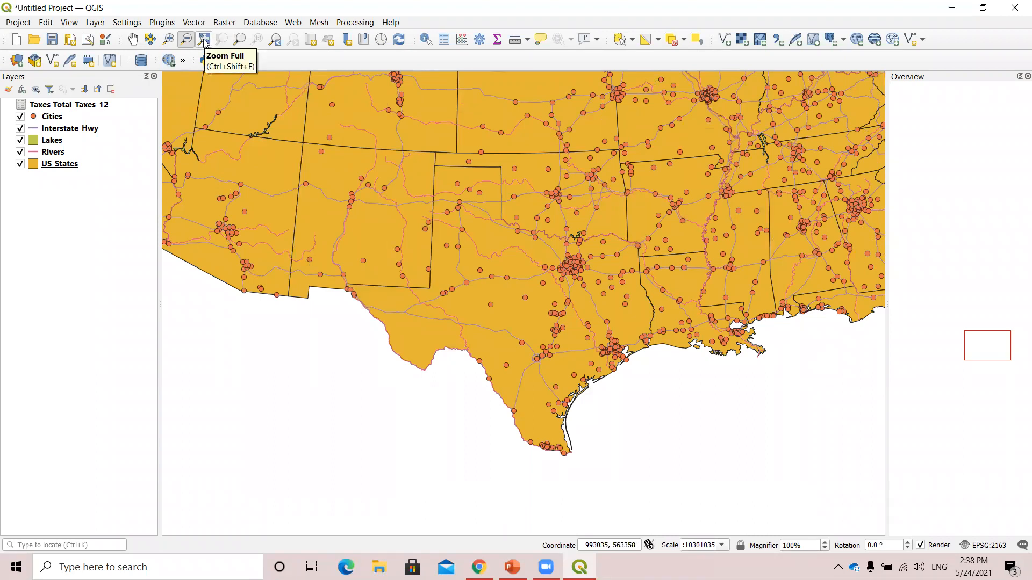
Zoom to the full extent of all layers, and try returning to it from a close-up view.
click(205, 41)
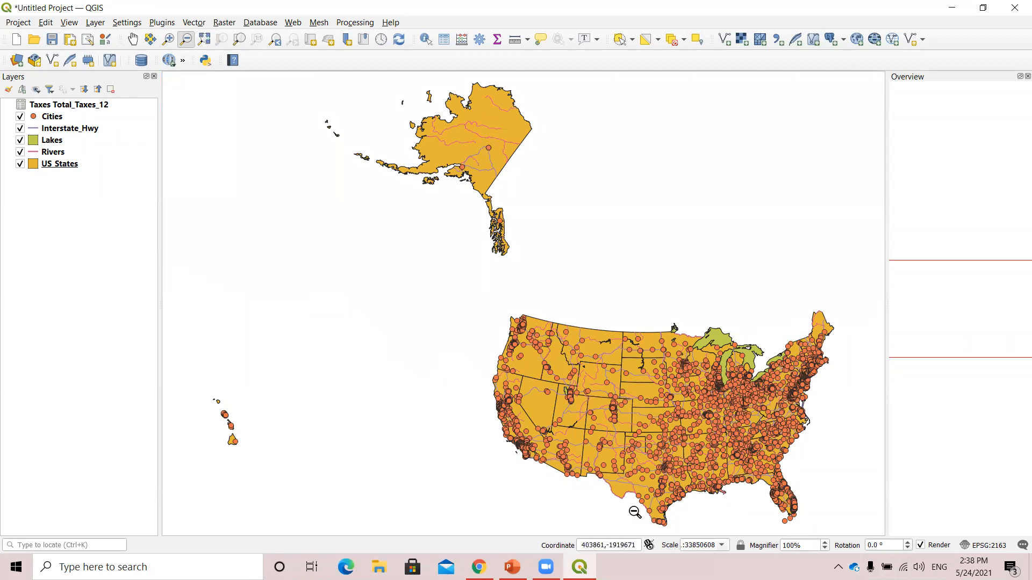
scroll(570, 474, up, 6)
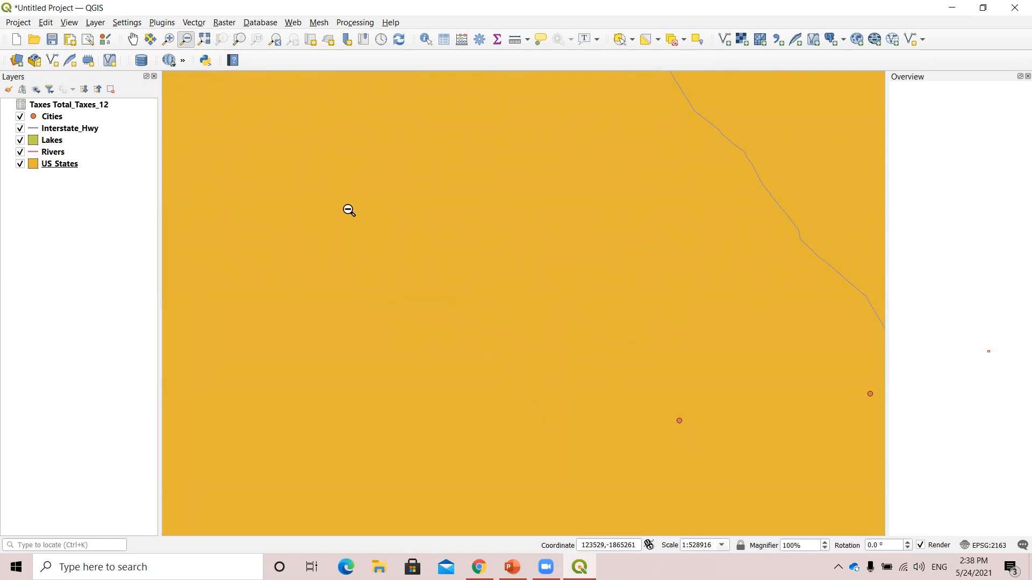
click(206, 42)
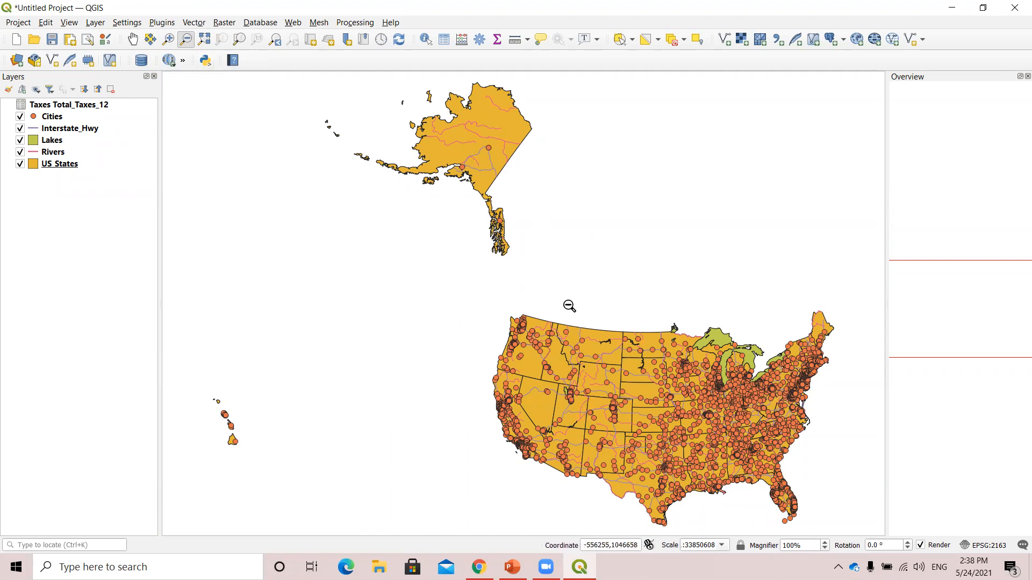
click(618, 408)
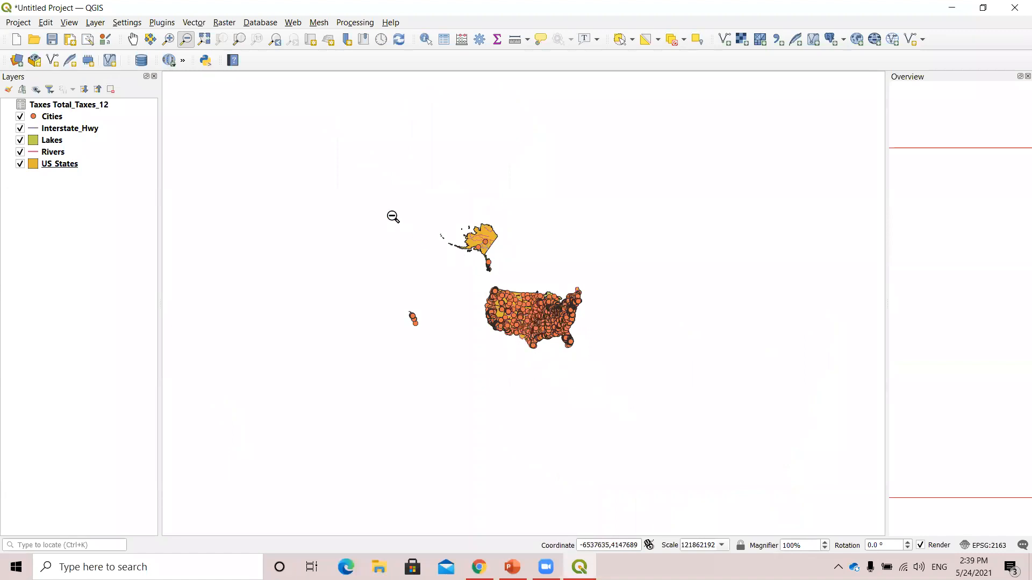
Use the Pan Map tool to frame the contiguous states, and narrow the Overview panel to give the map more room.
click(133, 40)
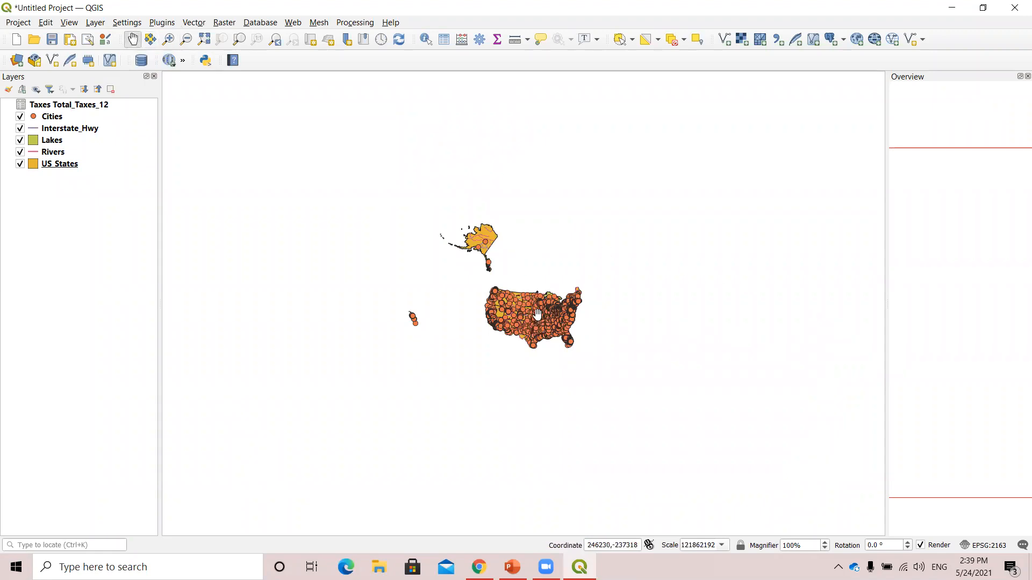
drag(440, 288, 409, 293)
scroll(426, 345, up, 2)
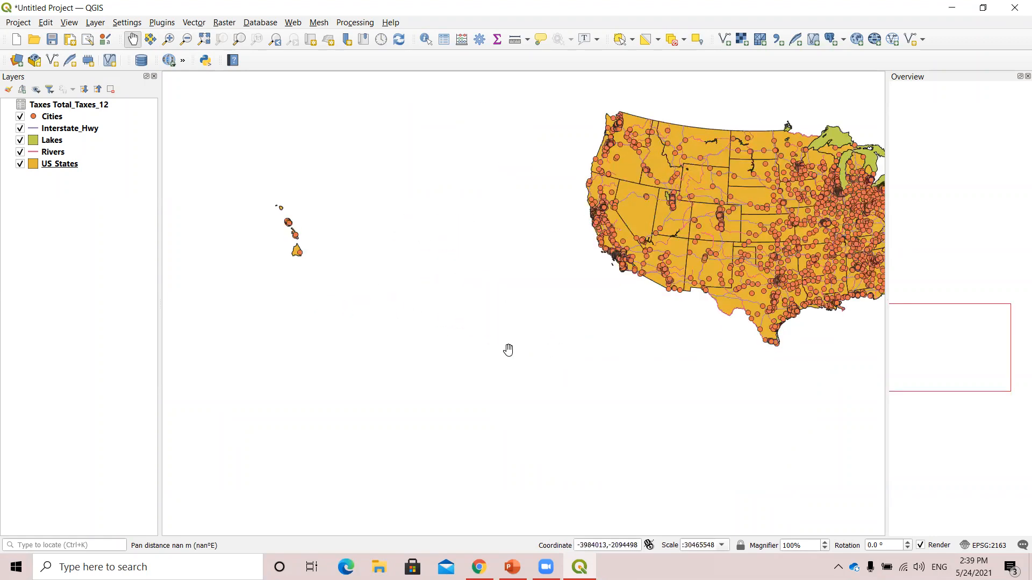
scroll(572, 359, up, 1)
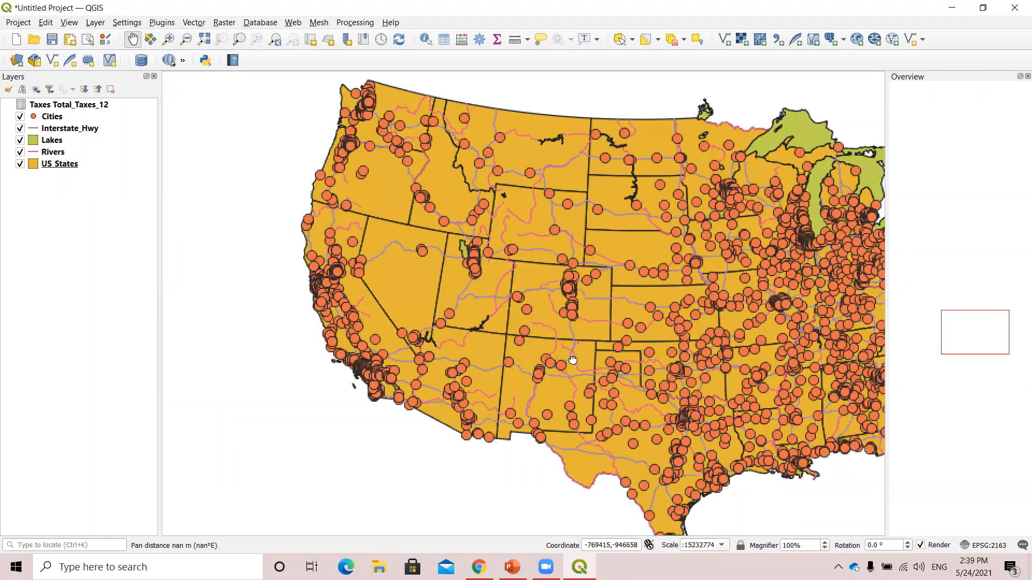
drag(887, 319, 937, 315)
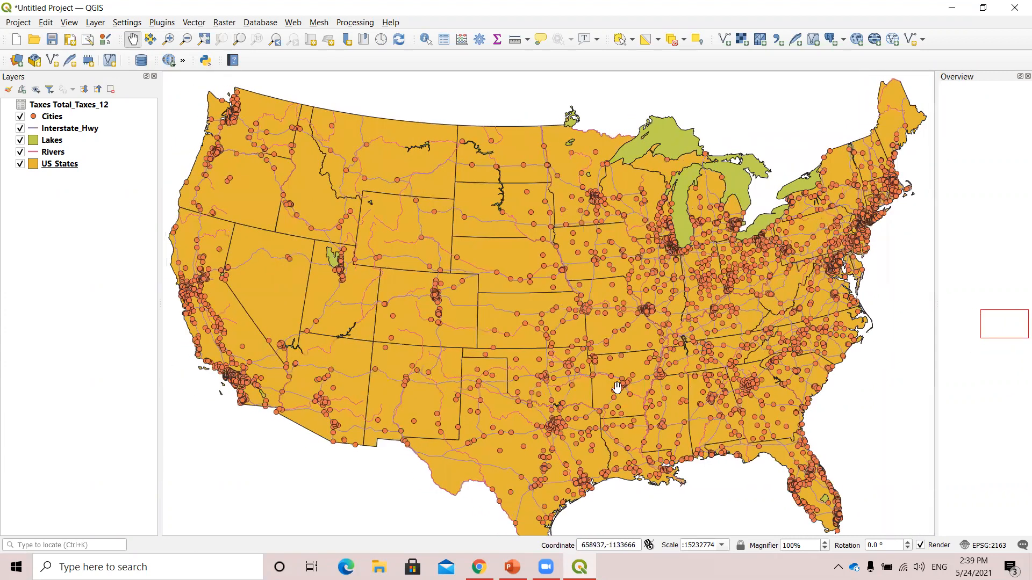
scroll(608, 381, down, 1)
mouse_move(605, 373)
mouse_down()
mouse_move(587, 366)
mouse_move(618, 386)
mouse_up()
scroll(604, 386, up, 1)
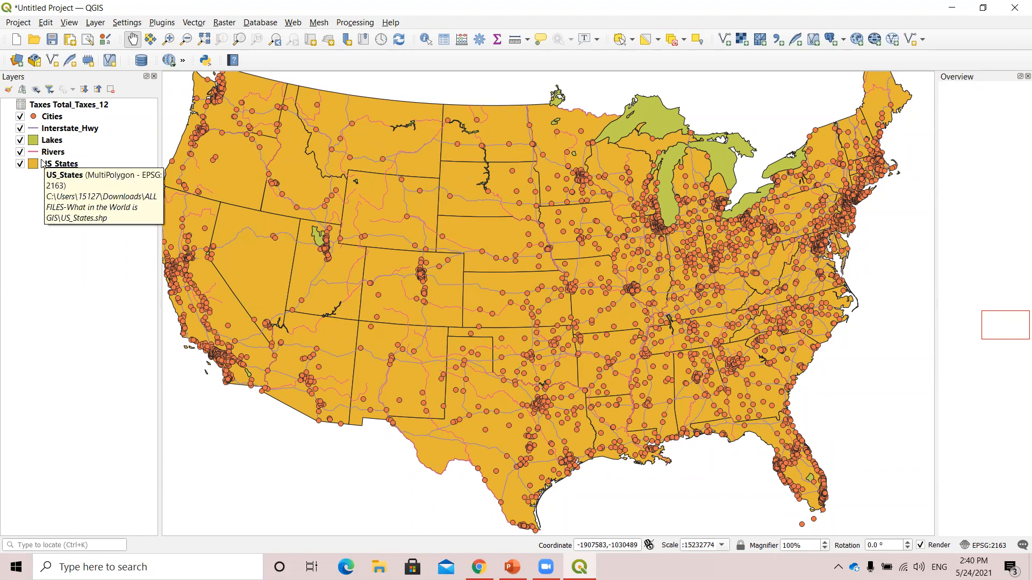
Move the Lakes layer below Rivers, and try Cities beneath US_States before restoring it above Interstate_Hwy.
click(56, 141)
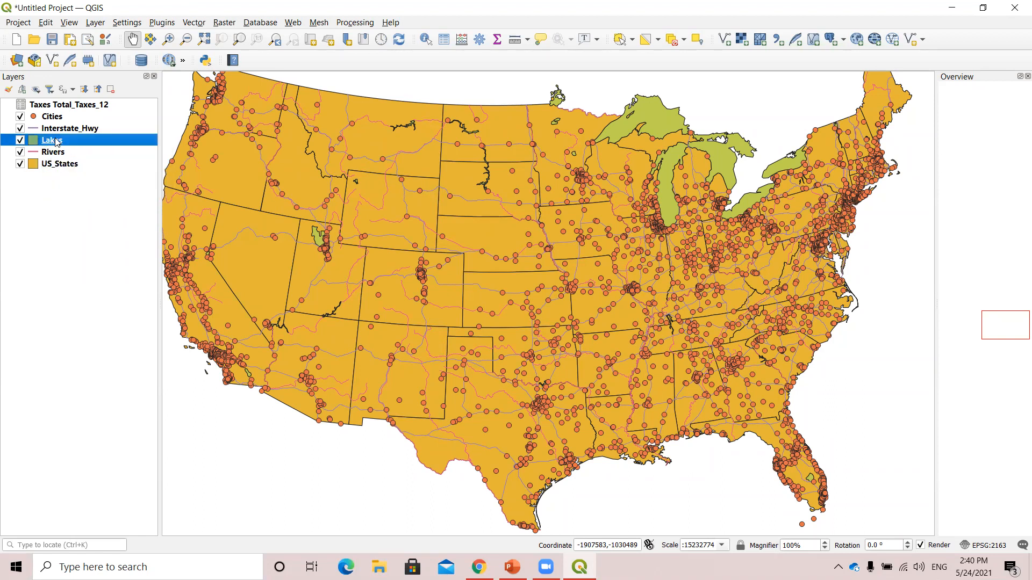
drag(54, 150, 53, 160)
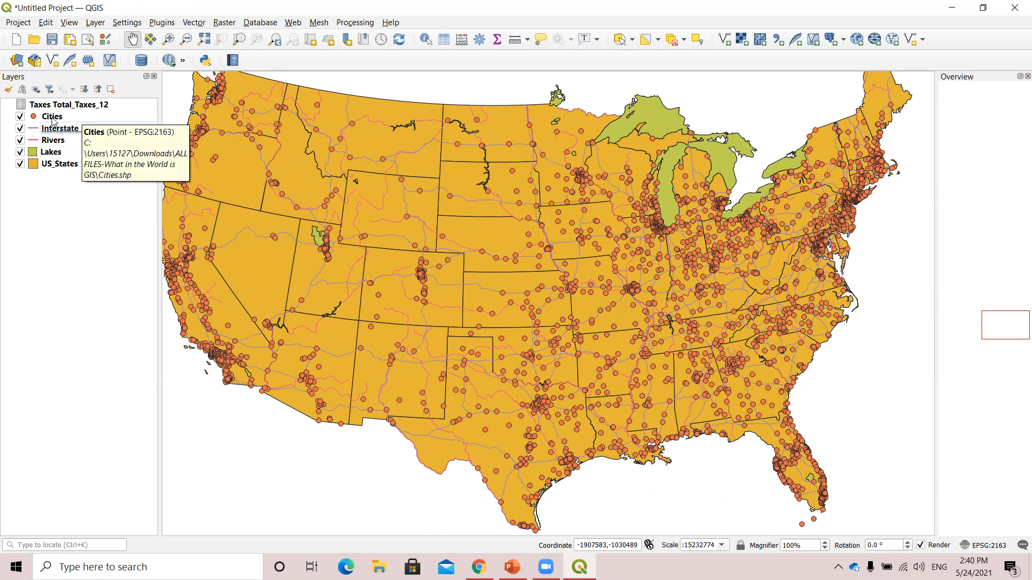
drag(53, 121, 56, 182)
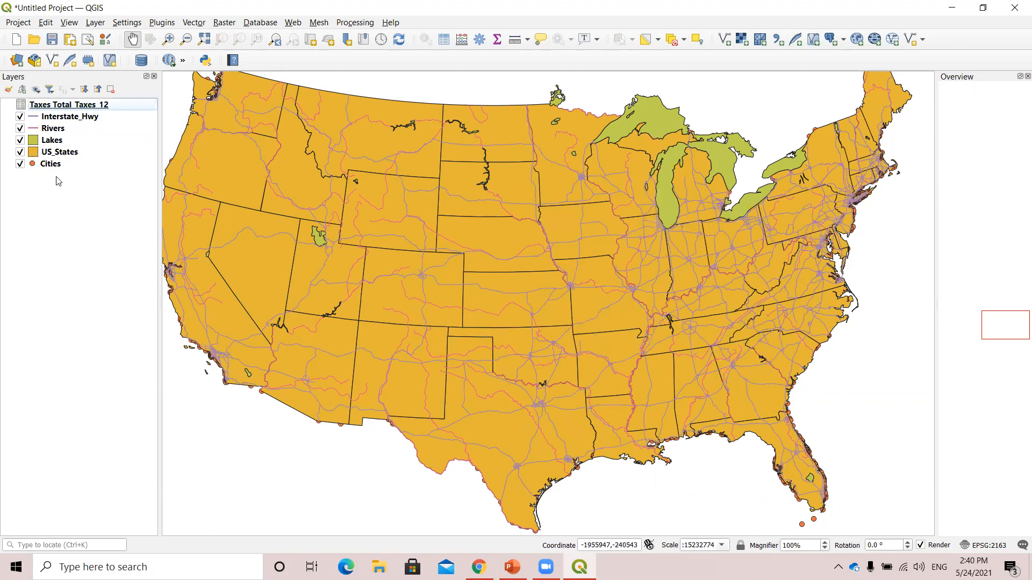
drag(53, 169, 54, 113)
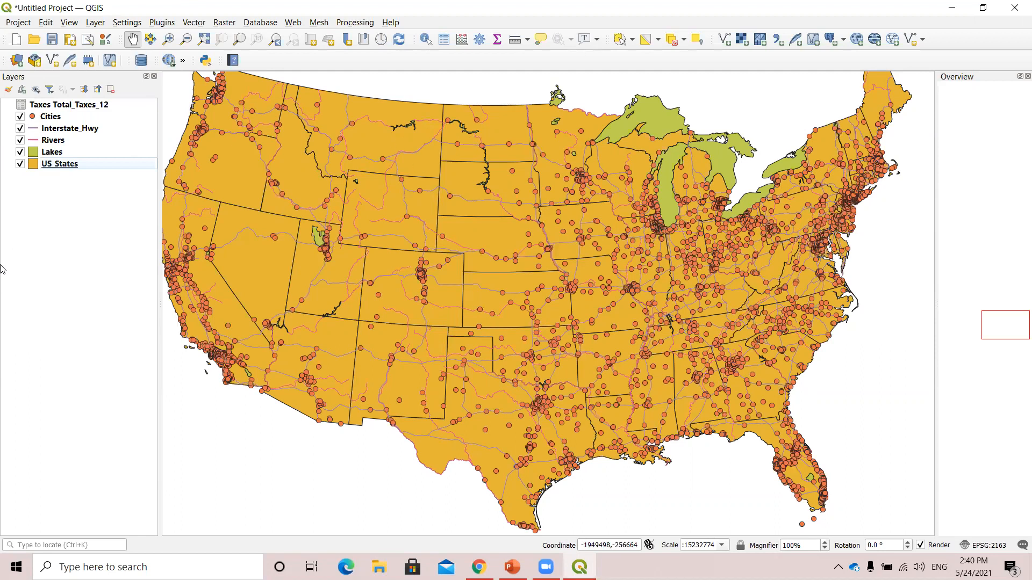
Activate Identify Features with US_States as the current layer, and make room for its results by widening them and closing the Overview.
drag(239, 303, 255, 310)
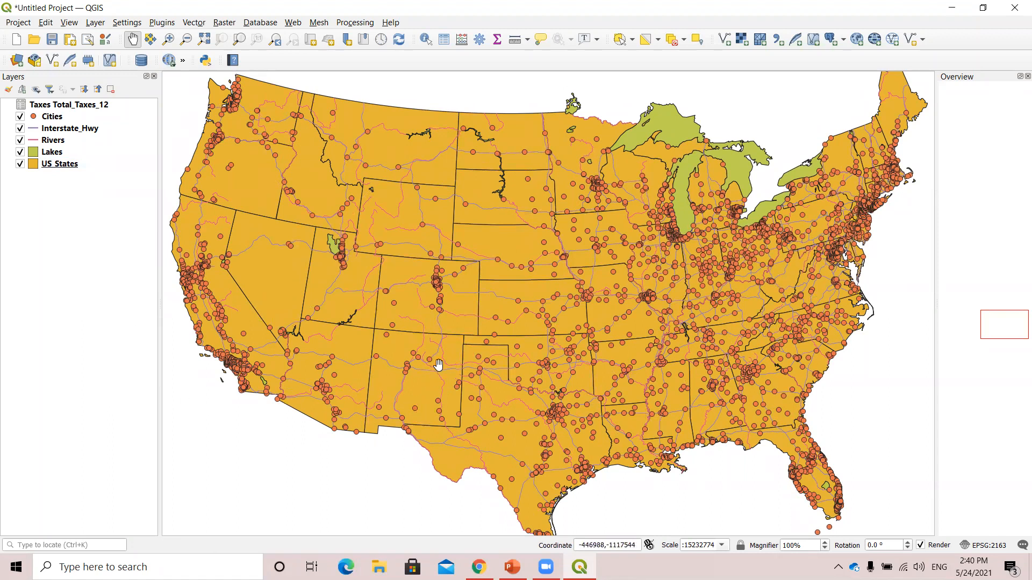
click(426, 42)
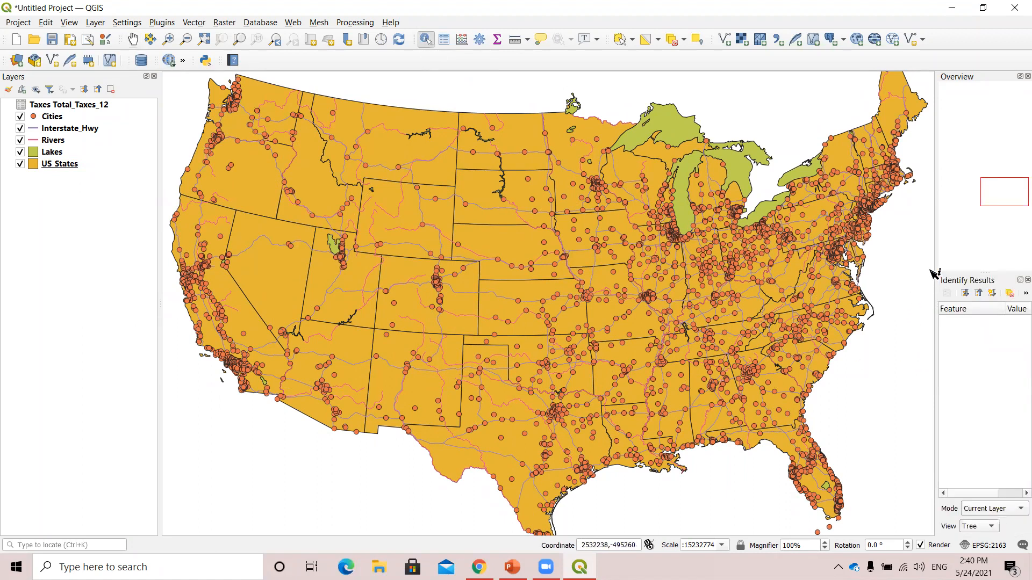
drag(932, 272, 847, 277)
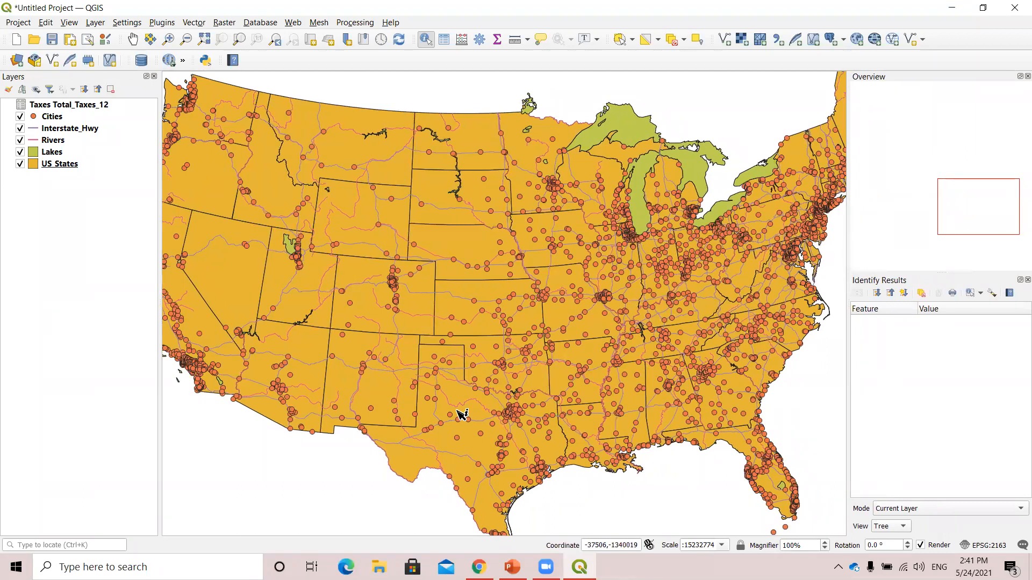
click(64, 163)
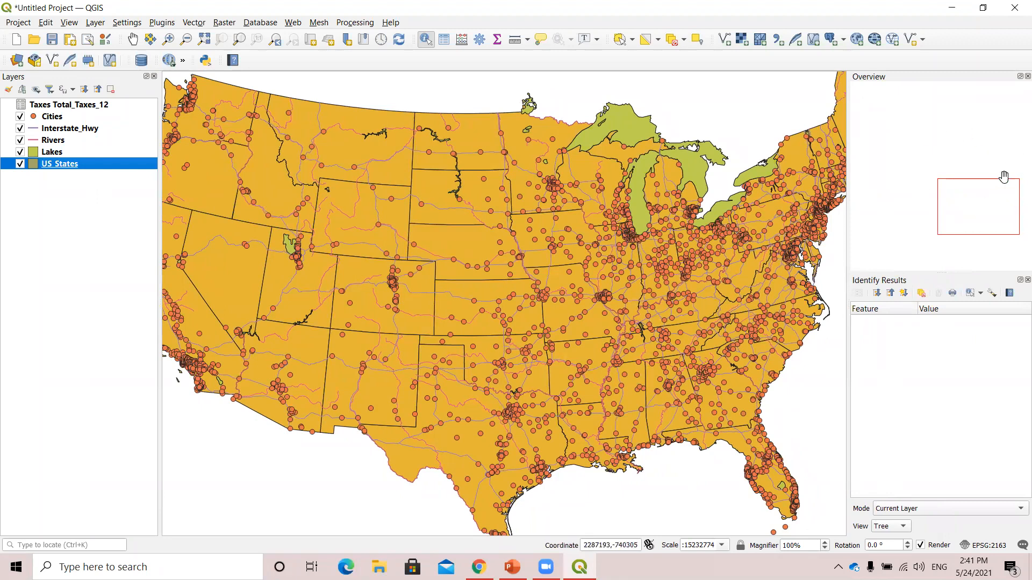
click(1027, 76)
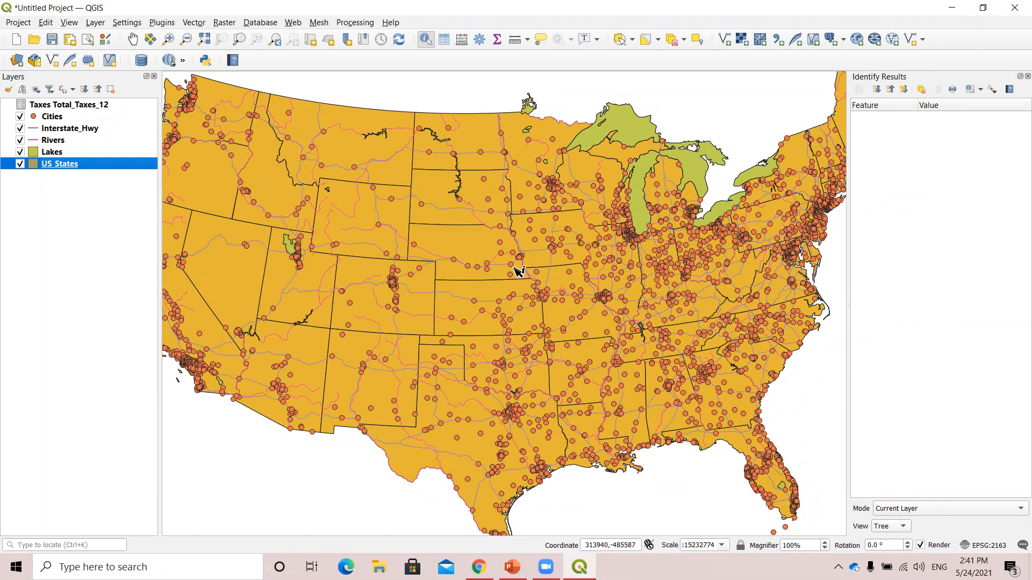
Identify Texas in the US_States layer and examine its attribute values.
click(424, 40)
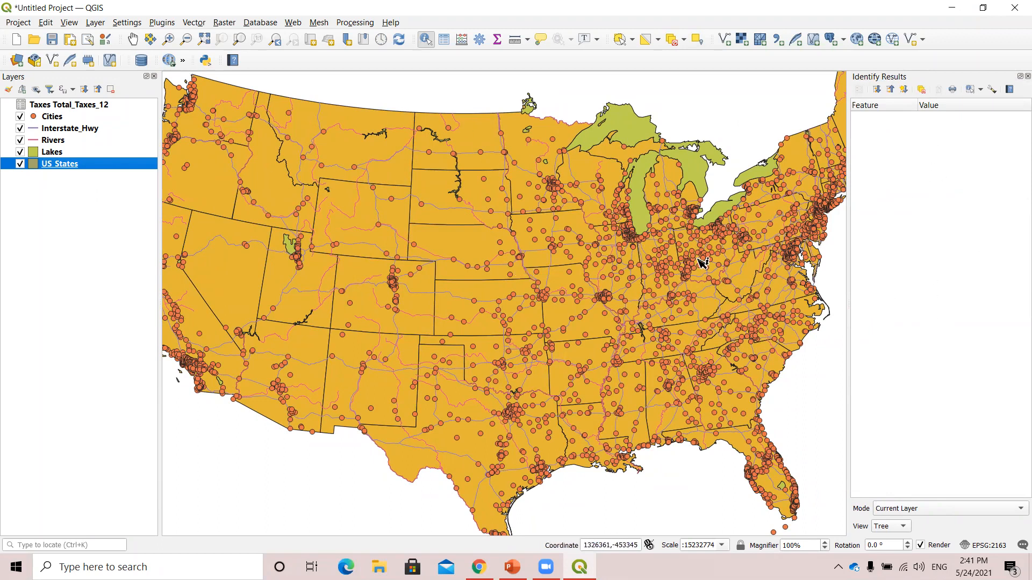
click(455, 396)
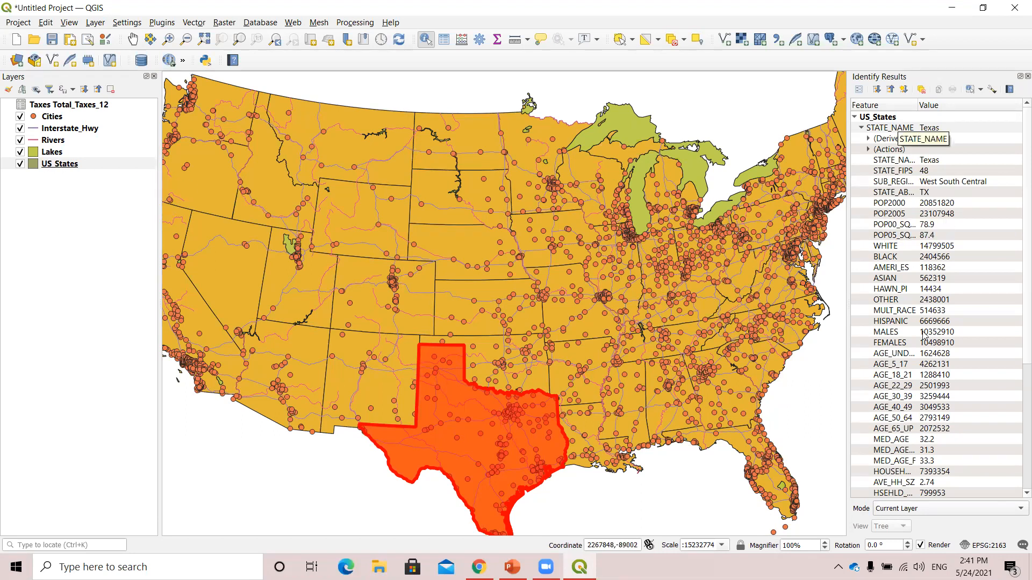
scroll(914, 403, down, 6)
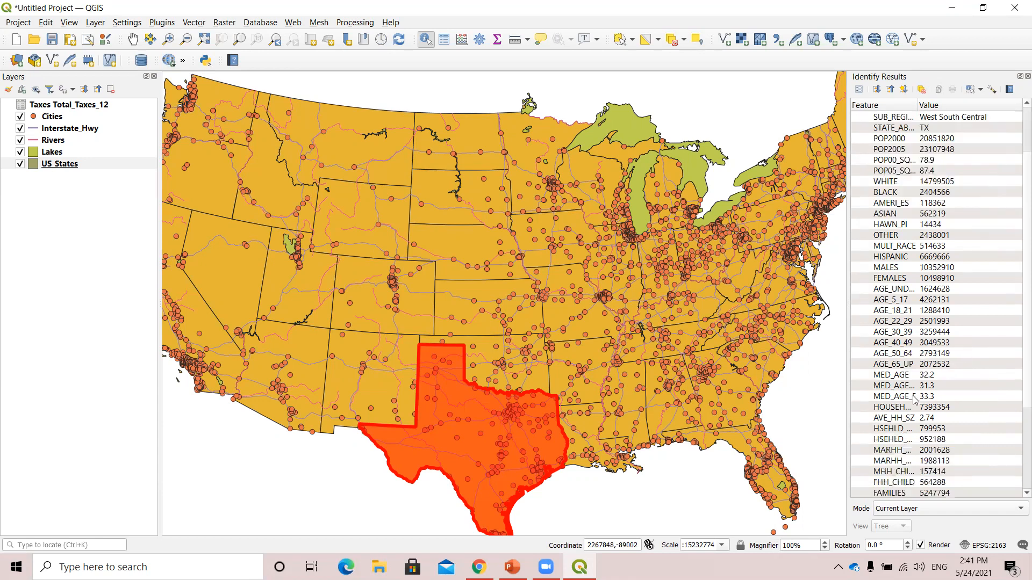
scroll(915, 400, up, 6)
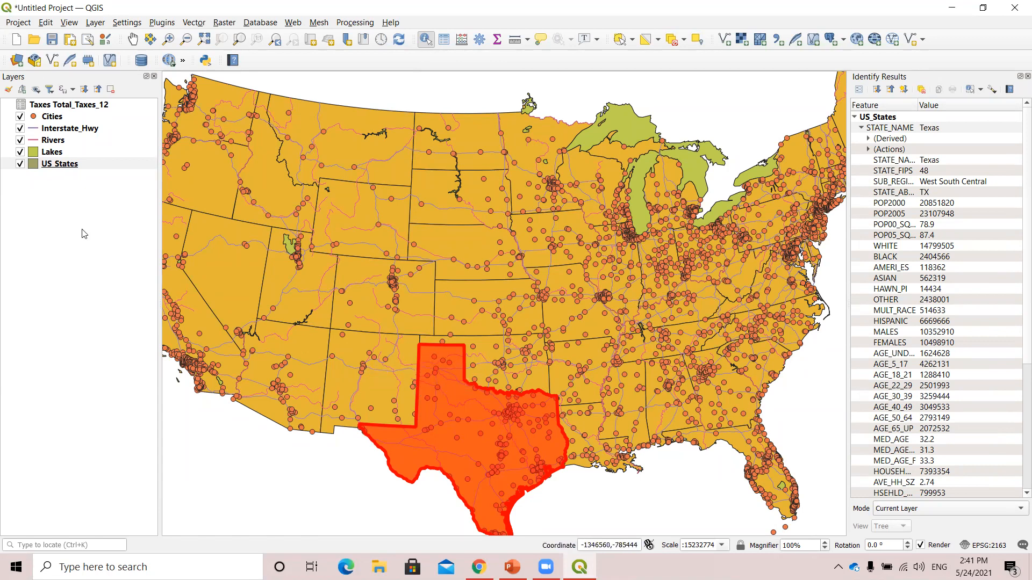
Make Lakes the current layer and use Identify Features on empty land and the Great Lakes, examining Lake Huron's attributes.
click(48, 155)
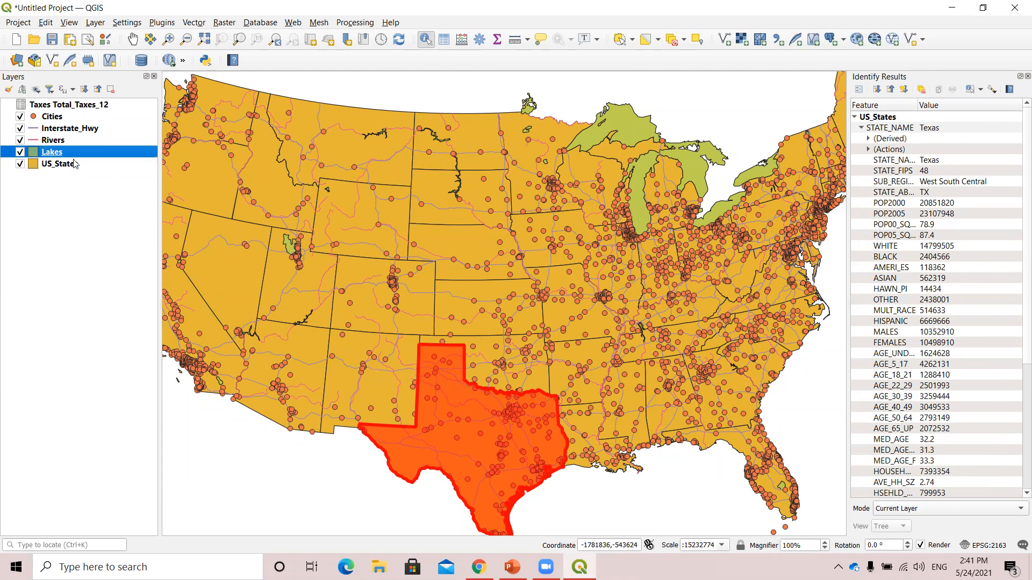
click(503, 362)
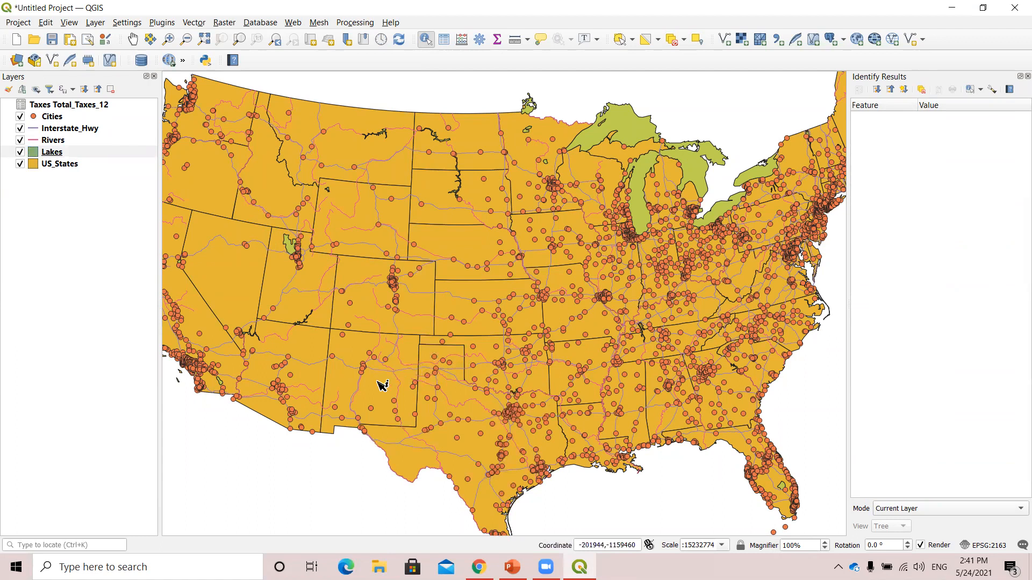
click(355, 371)
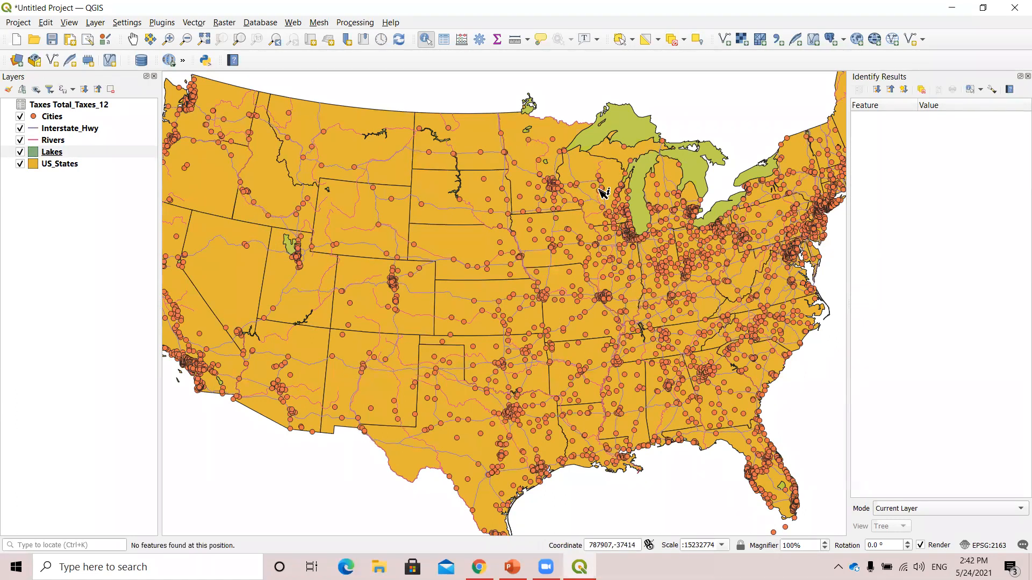
click(636, 195)
click(698, 181)
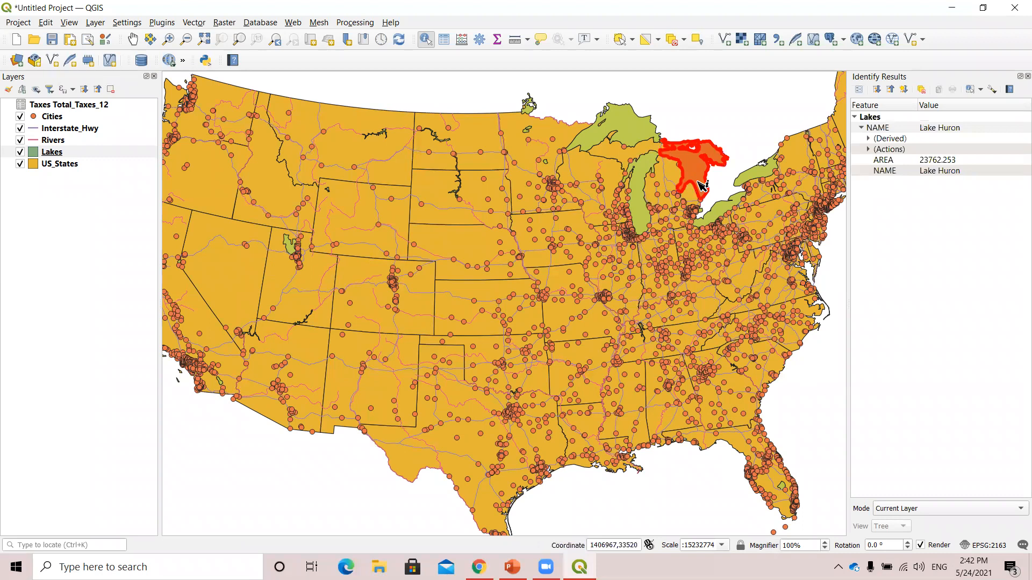
Test Identify Features with Lakes as the current layer on Lake Superior and on several spots outside the lakes.
click(591, 168)
click(610, 135)
click(581, 165)
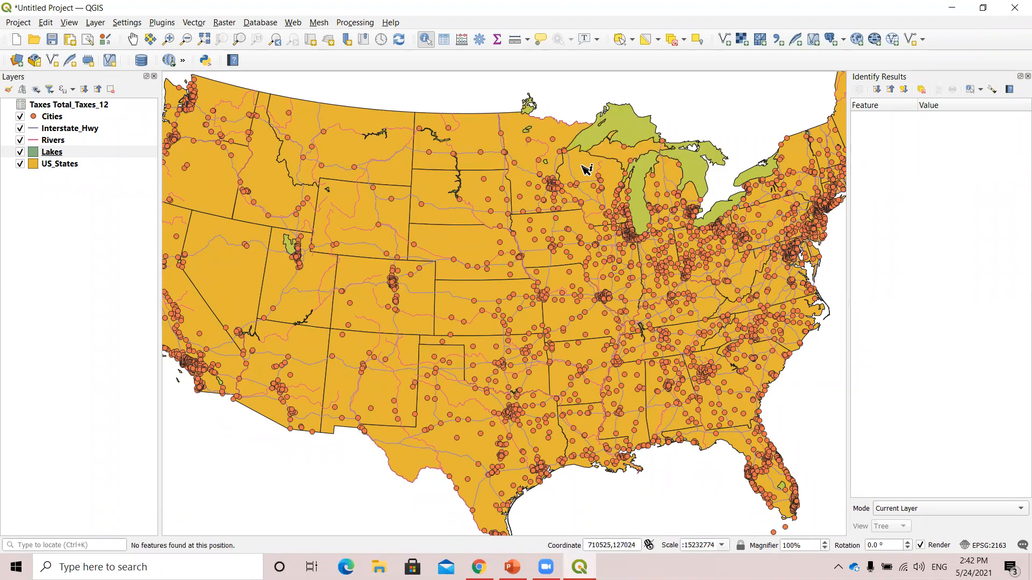
click(571, 138)
click(600, 175)
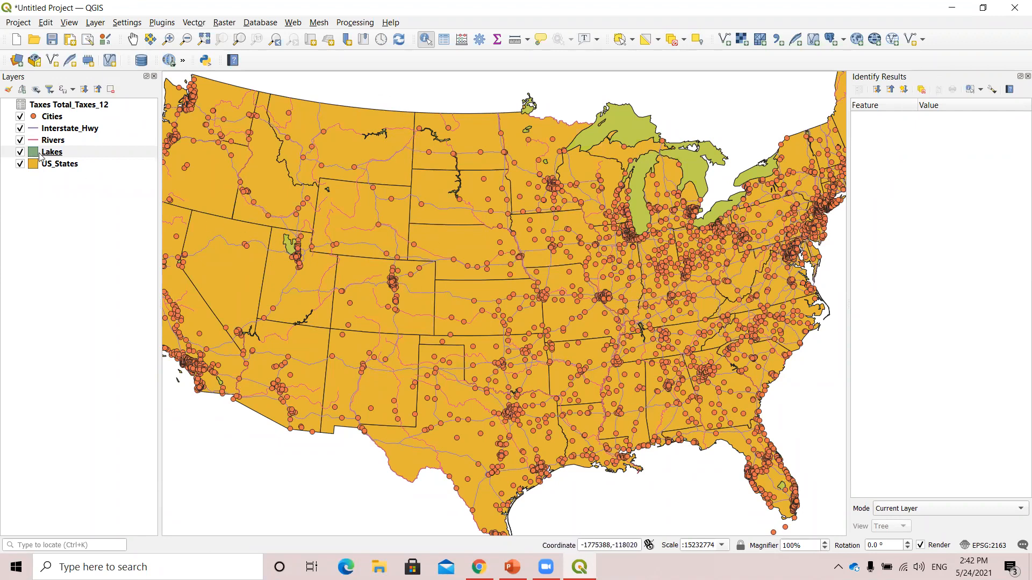
click(86, 155)
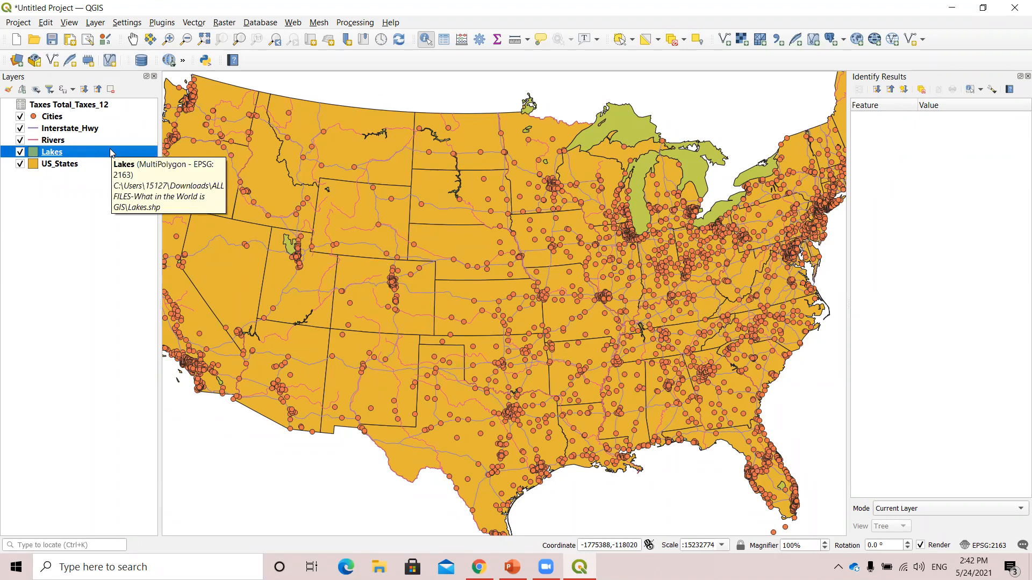
click(420, 179)
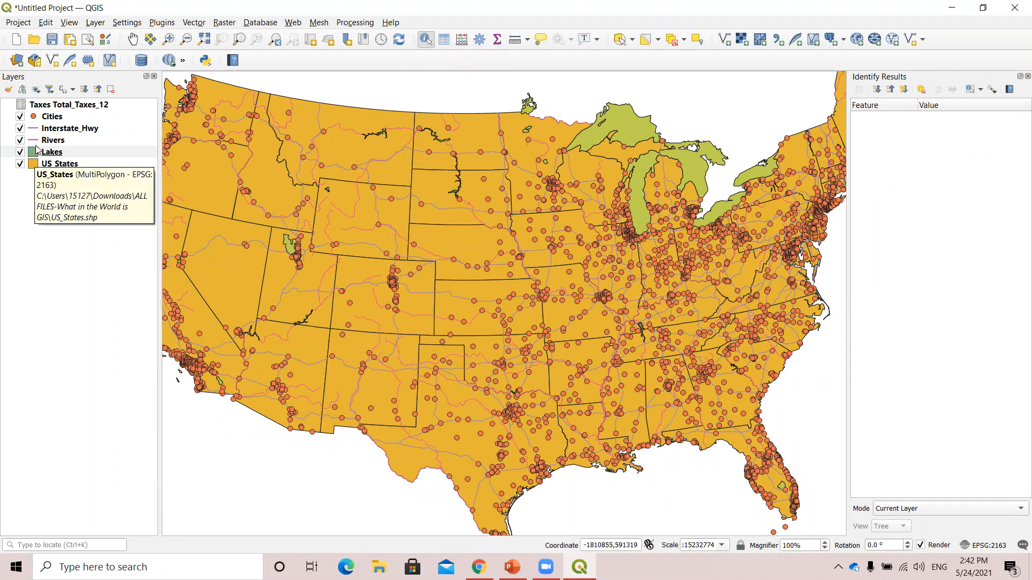
Make US_States the current layer and identify Nevada, Arizona and Colorado to compare their attribute values.
click(60, 165)
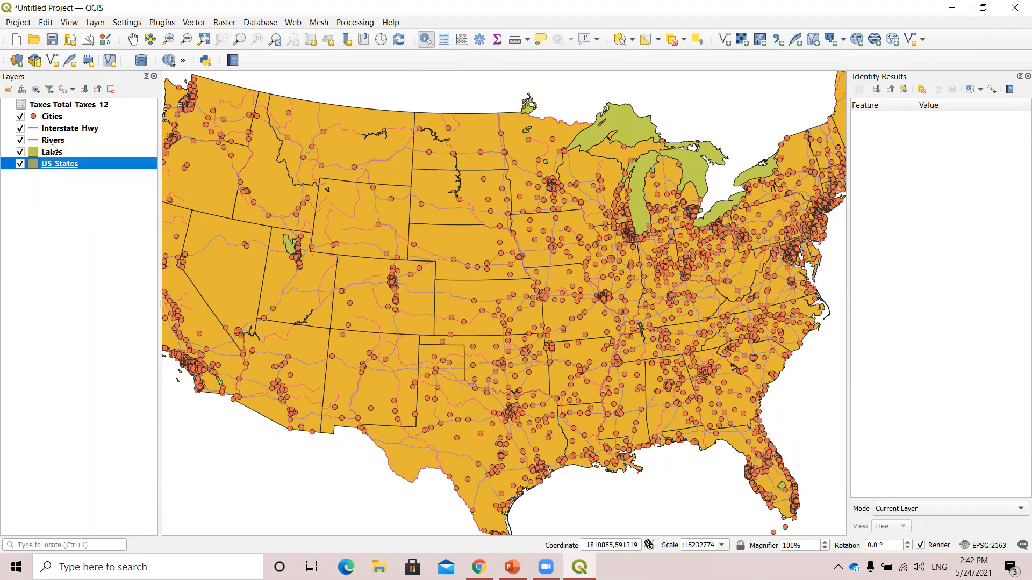
click(52, 141)
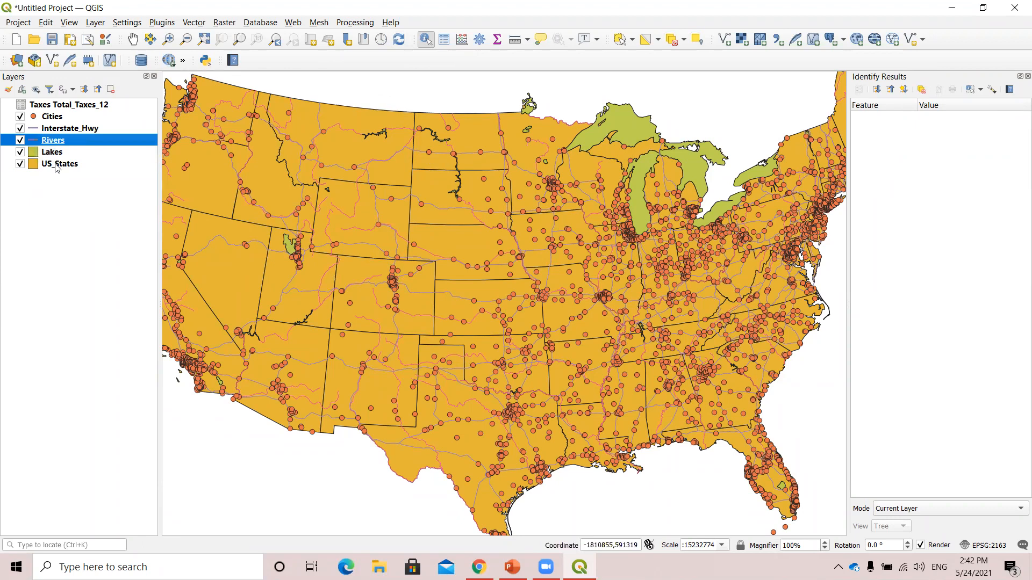
click(58, 167)
key(Up)
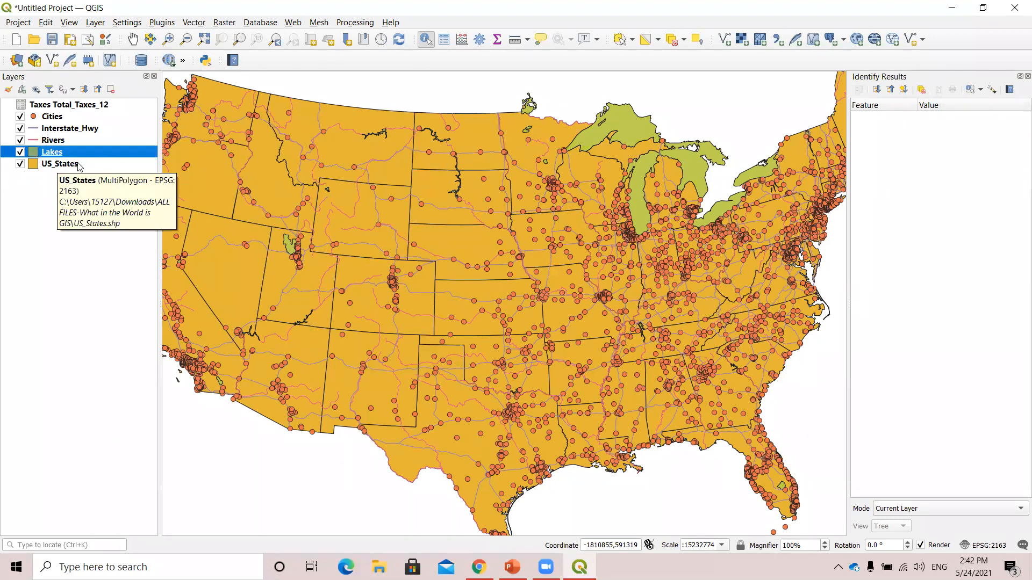
click(67, 167)
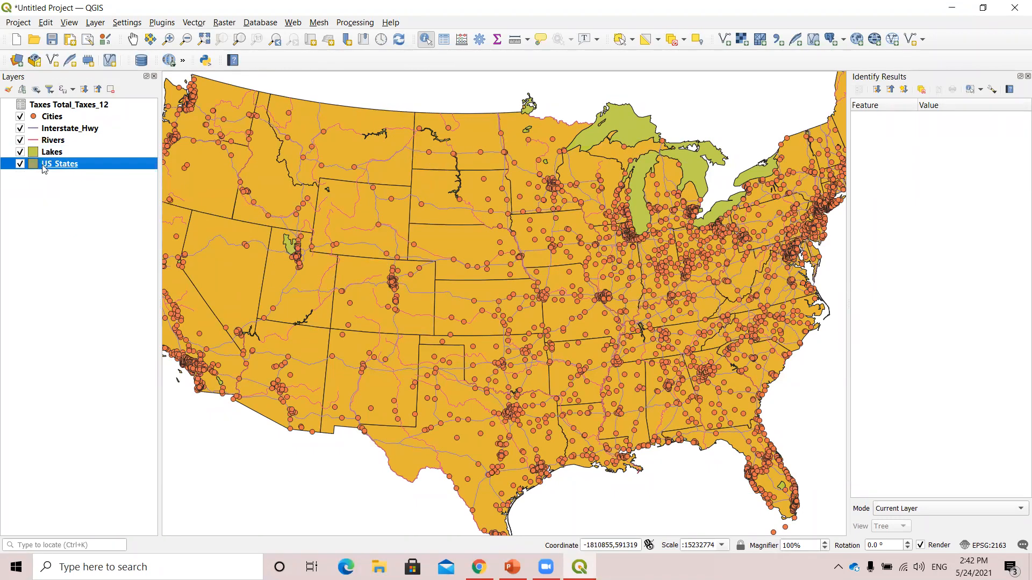
click(221, 229)
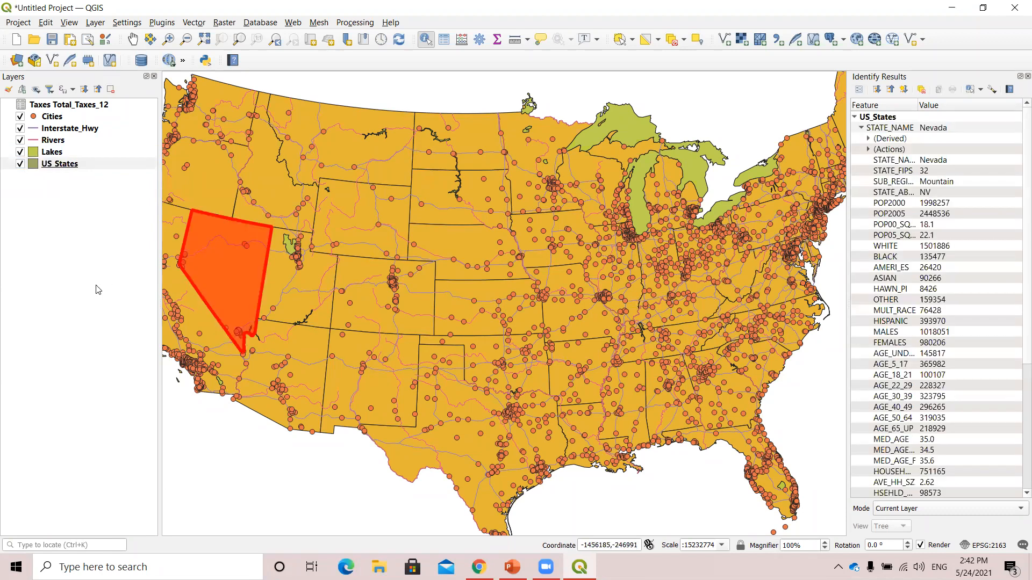
click(315, 380)
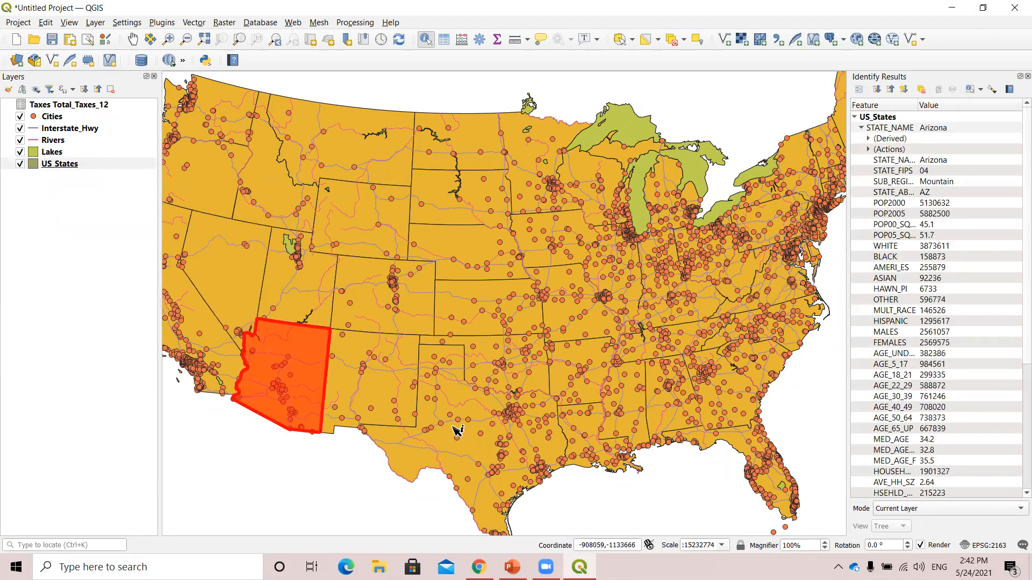
click(423, 286)
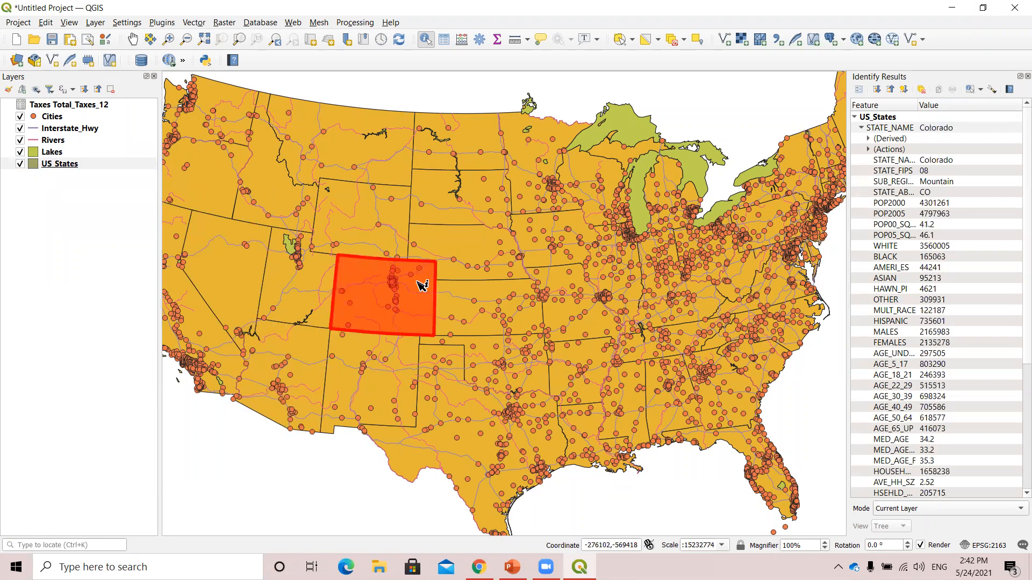
Make Interstate_Hwy the current layer and identify the I80 route crossing southern Wyoming.
click(85, 129)
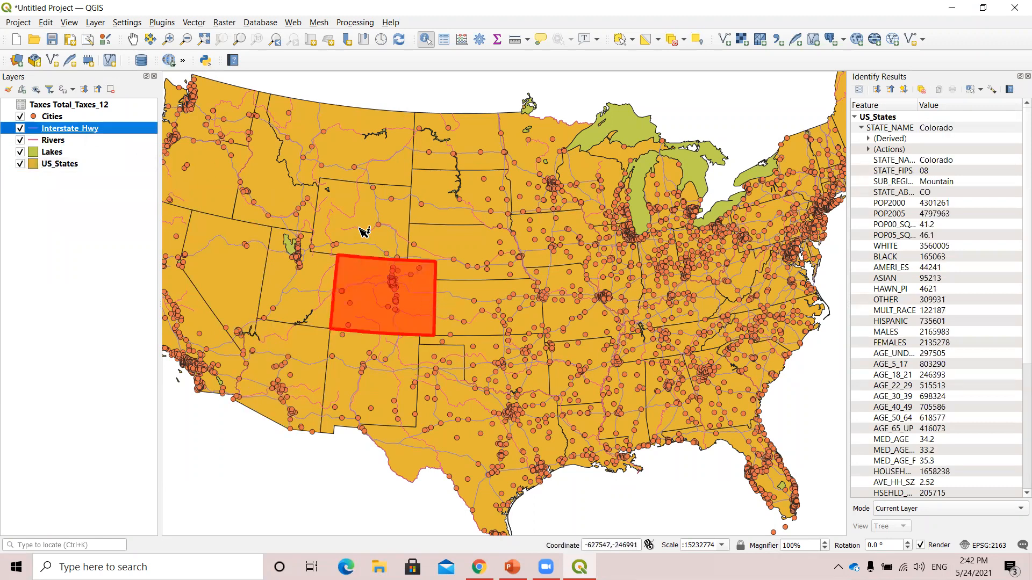
click(375, 248)
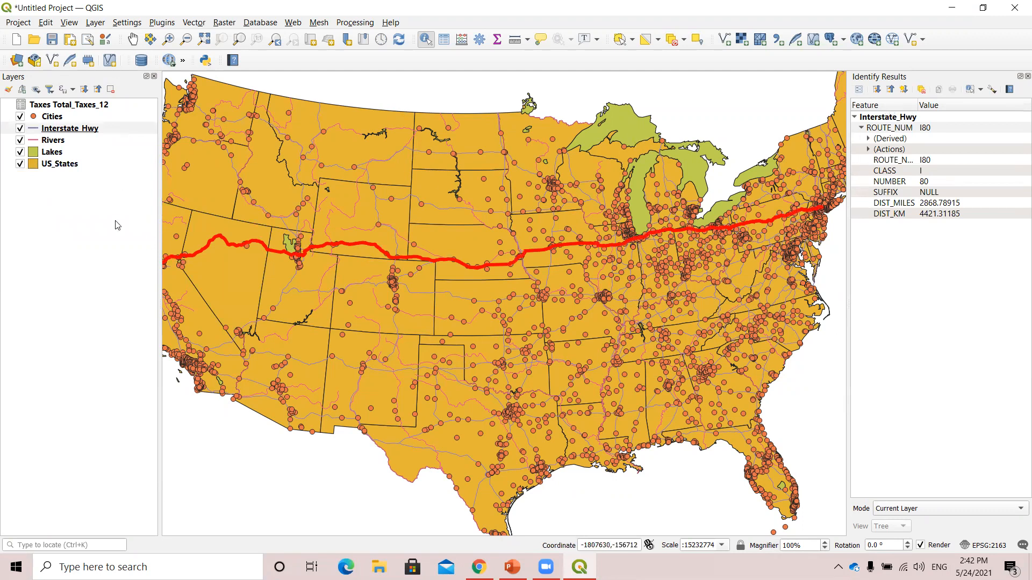
Hide the Interstate_Hwy, Cities, Rivers and Lakes layers, leaving only US_States displayed.
click(20, 128)
click(19, 117)
click(20, 141)
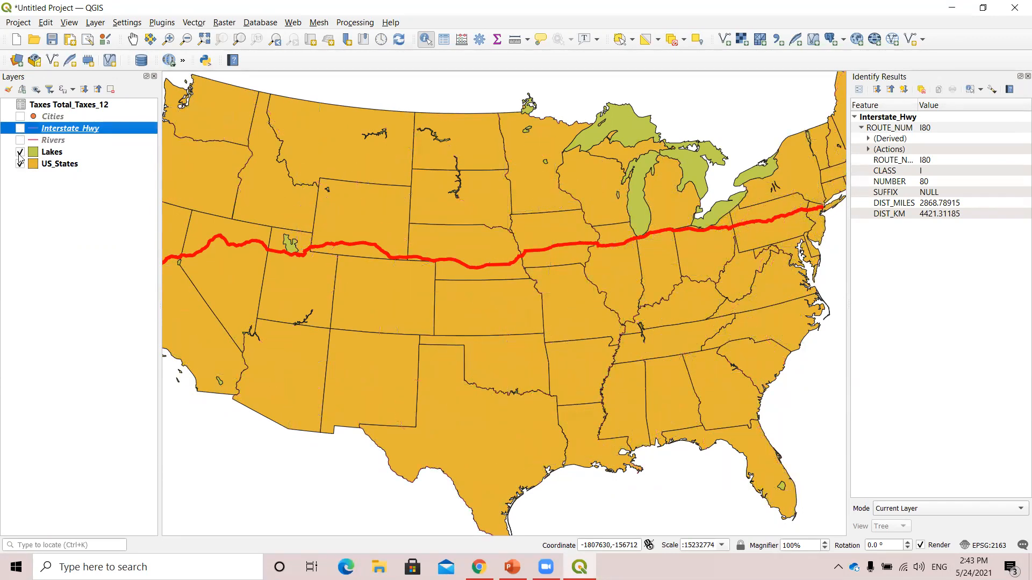
click(20, 153)
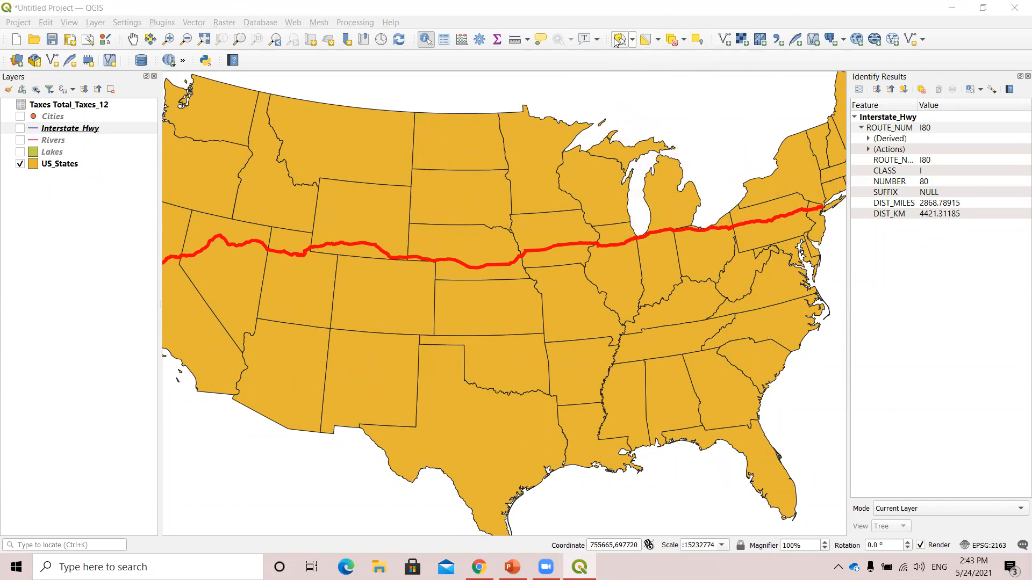
Show Interstate_Hwy and Rivers again, and try to clear the I80 highlight by deselecting features from all layers.
click(675, 41)
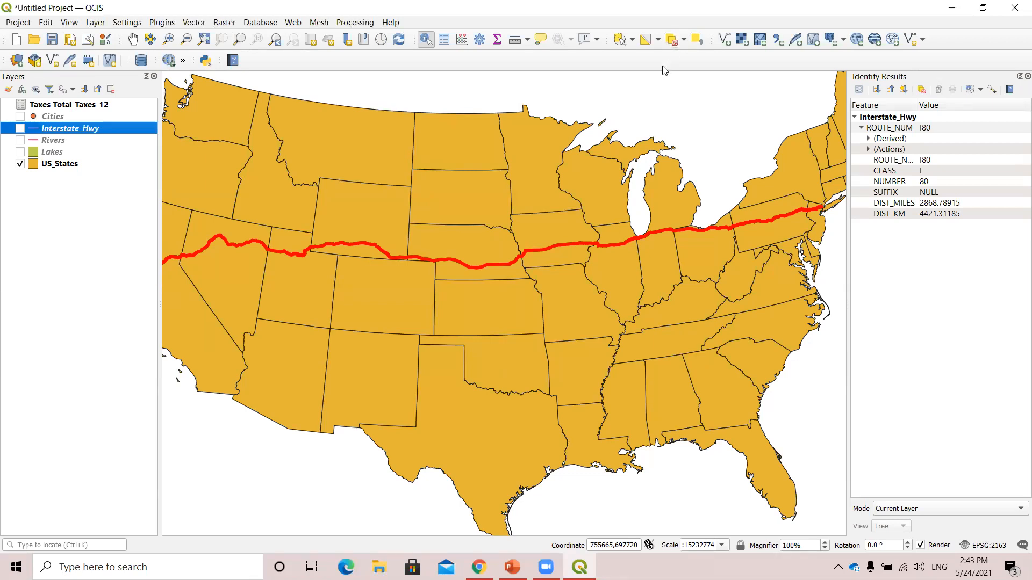
click(20, 128)
click(19, 128)
click(20, 140)
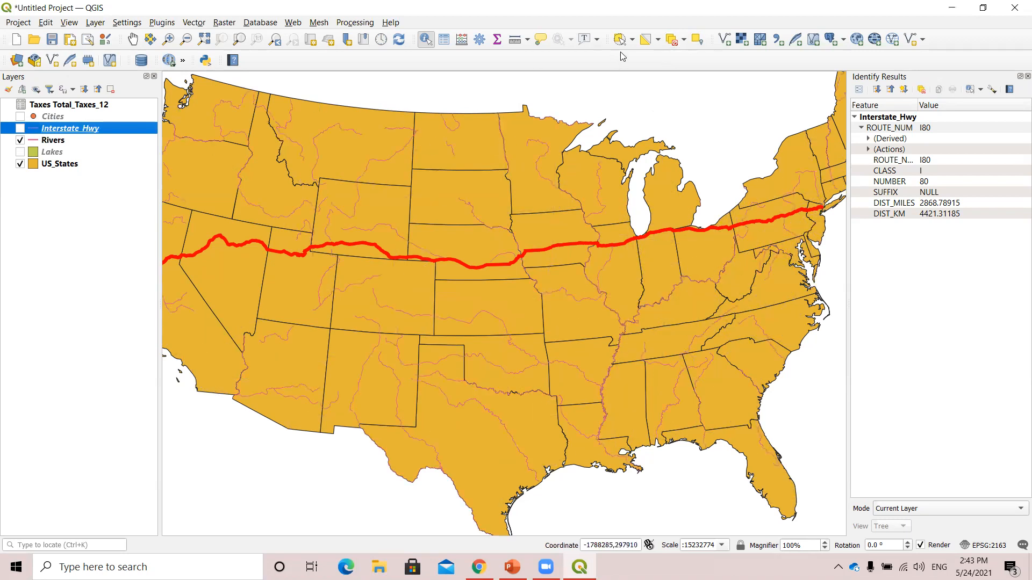
click(683, 40)
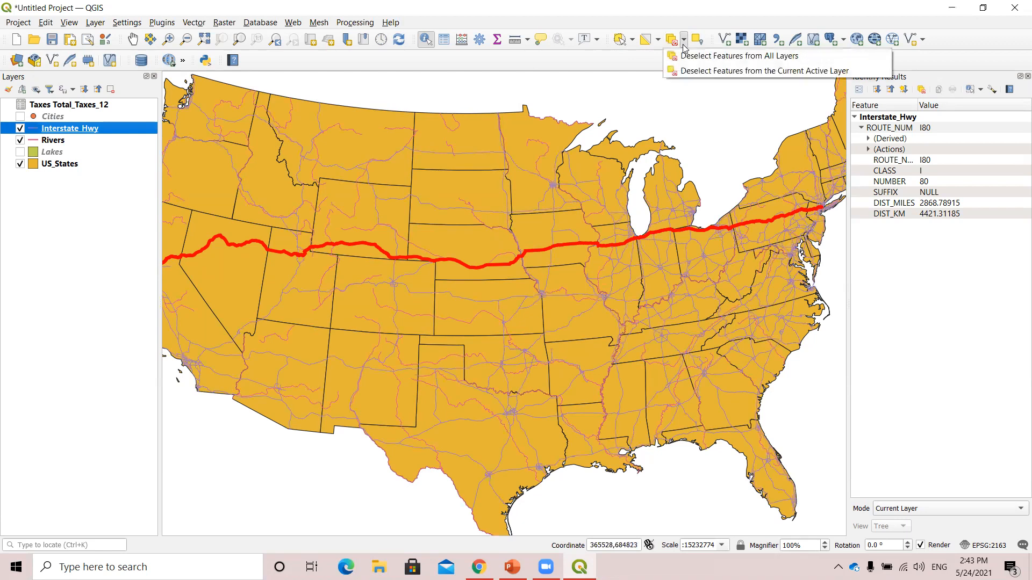
click(765, 59)
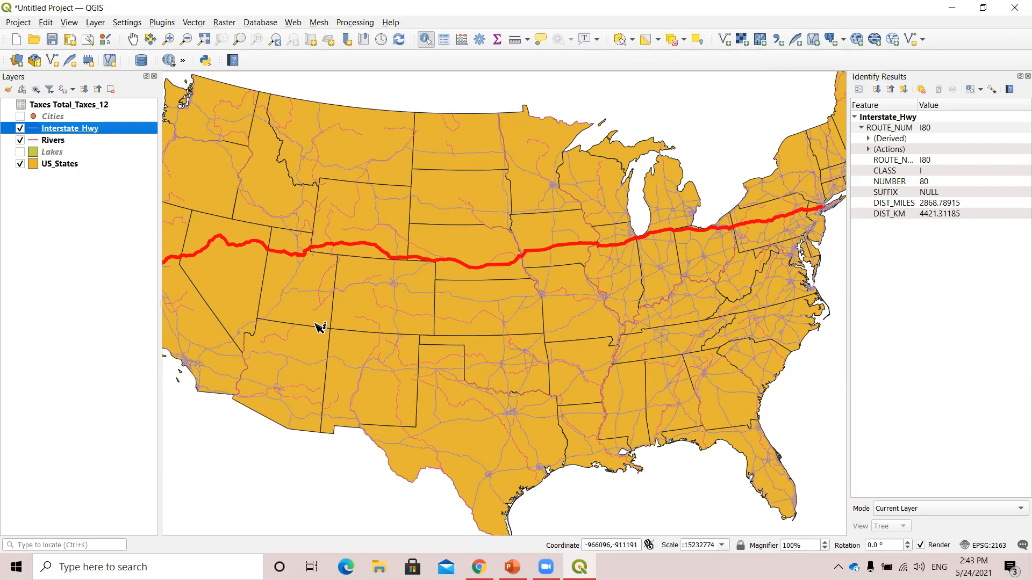
Identify the I25 highway in Interstate_Hwy, and clear its highlight by identifying an empty area north of the states.
scroll(320, 327, down, 2)
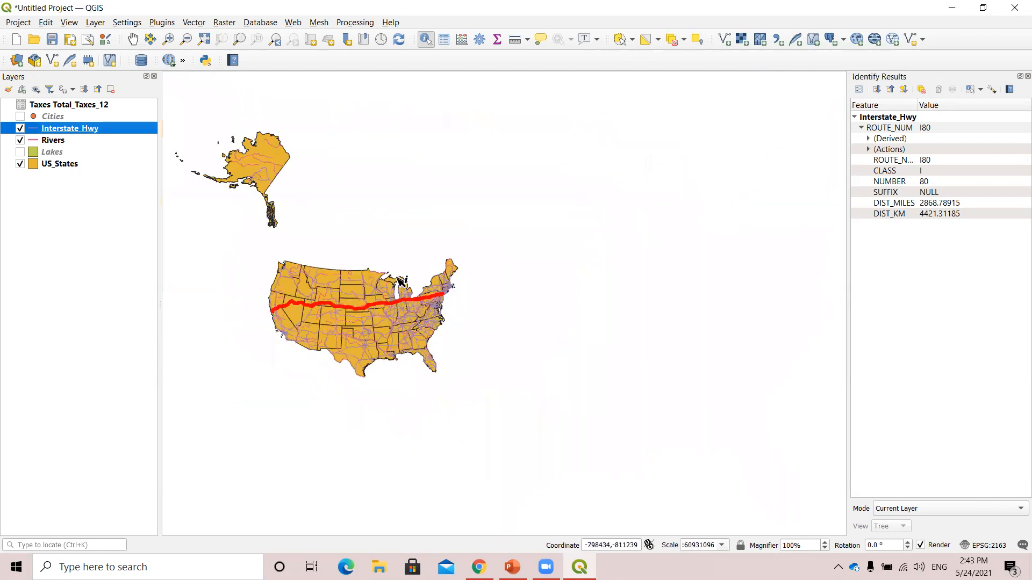
scroll(375, 226, up, 2)
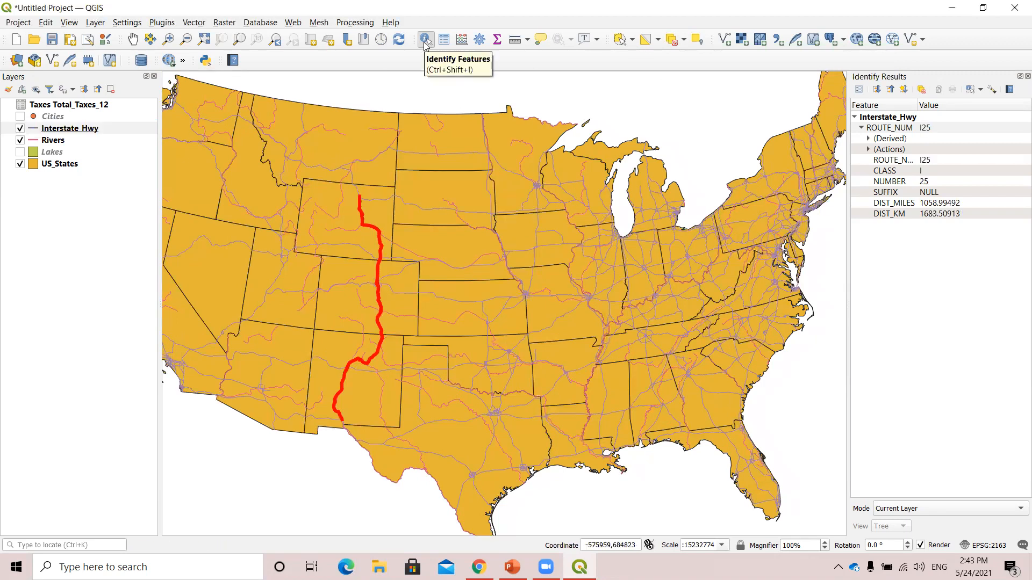
click(684, 41)
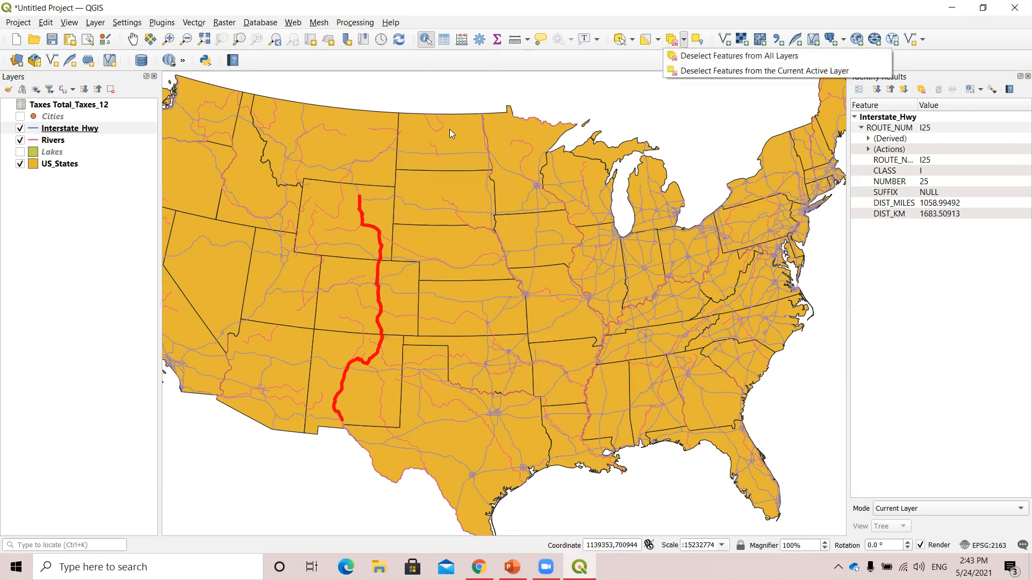
click(473, 98)
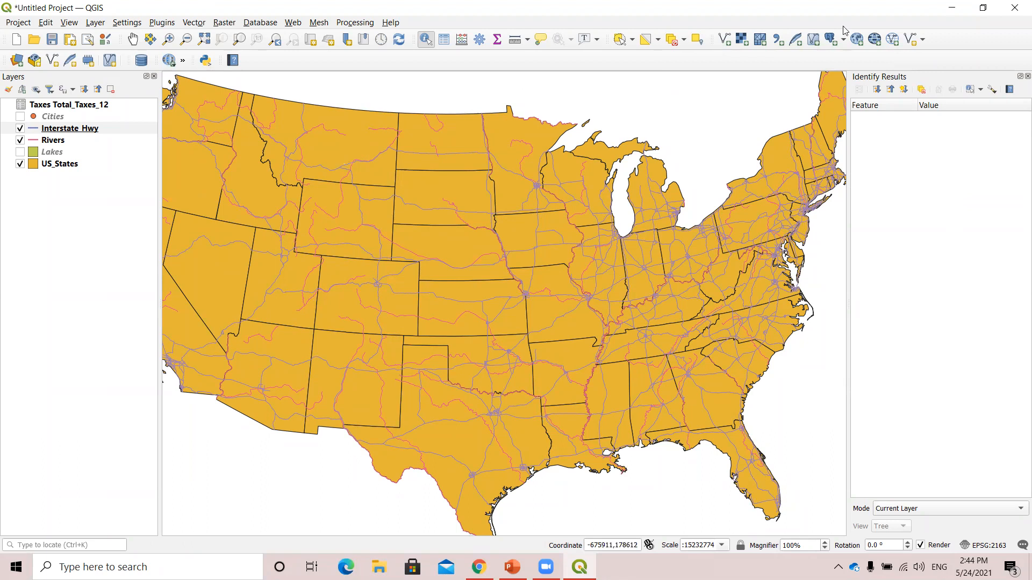
click(419, 97)
click(434, 102)
Hide Interstate_Hwy and Rivers, and use the Pan Map tool to bring the western states into the map view.
click(20, 129)
click(20, 140)
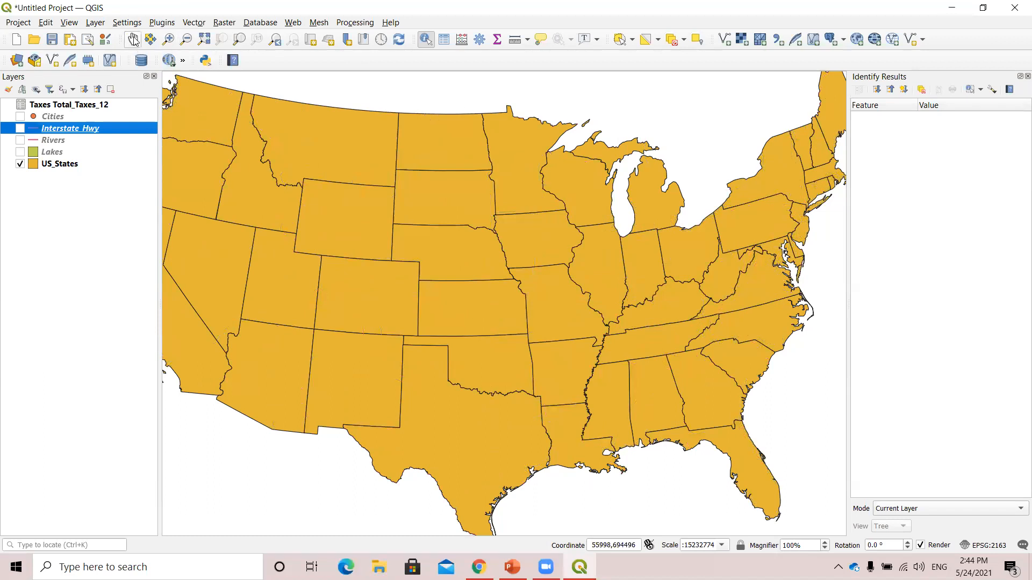
click(133, 40)
drag(314, 130, 349, 120)
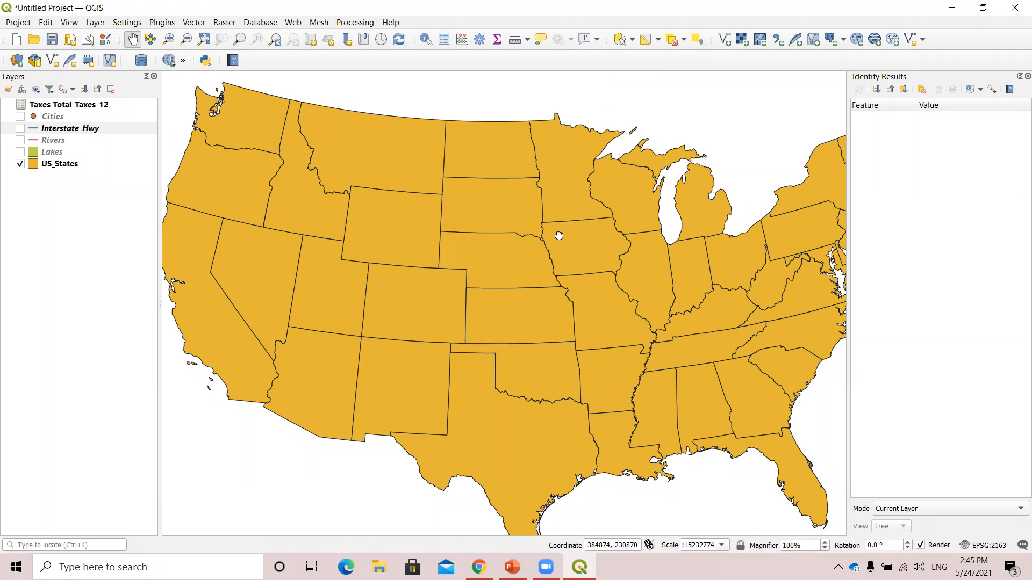
drag(559, 235, 553, 231)
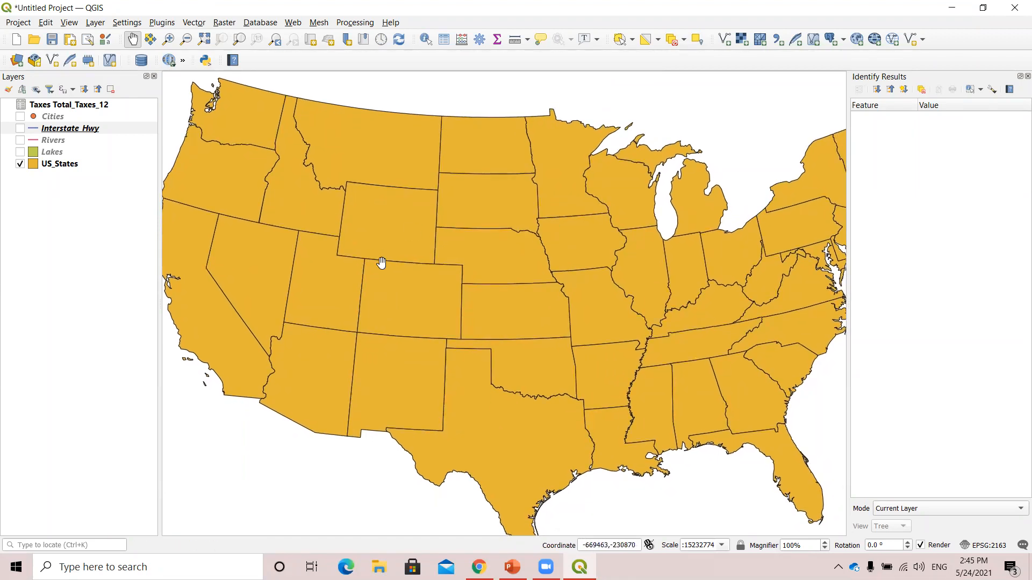
Switch to Chrome, close the extra Zoom Post Attendee page beside the Google Drive folder, and return to the QGIS map.
mouse_move(479, 567)
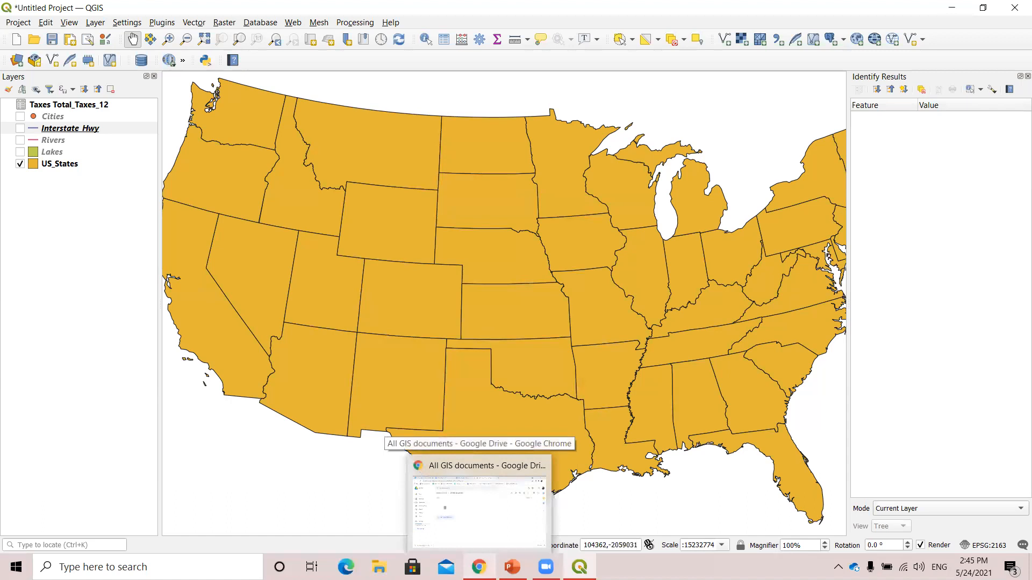
click(478, 505)
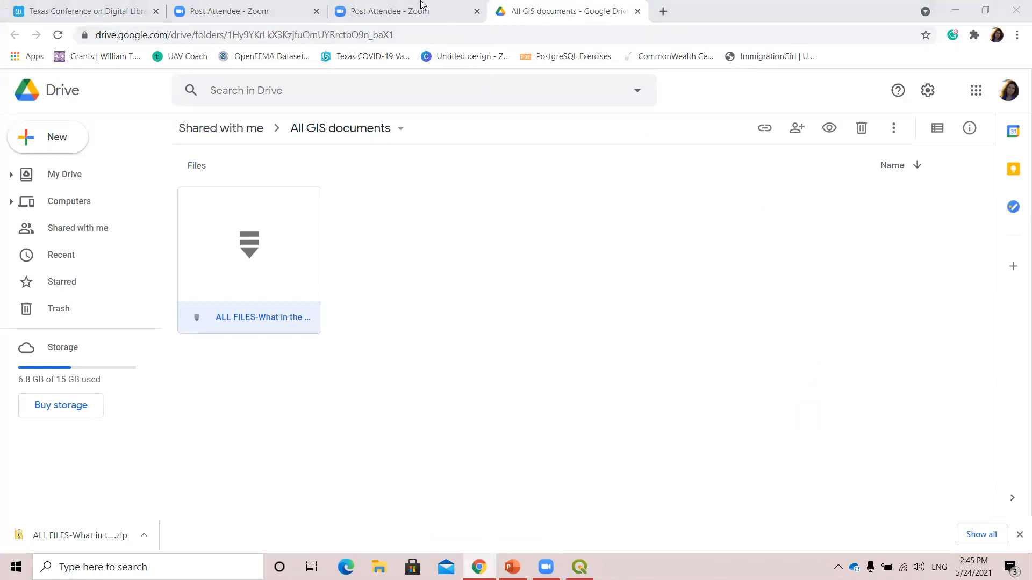
click(389, 9)
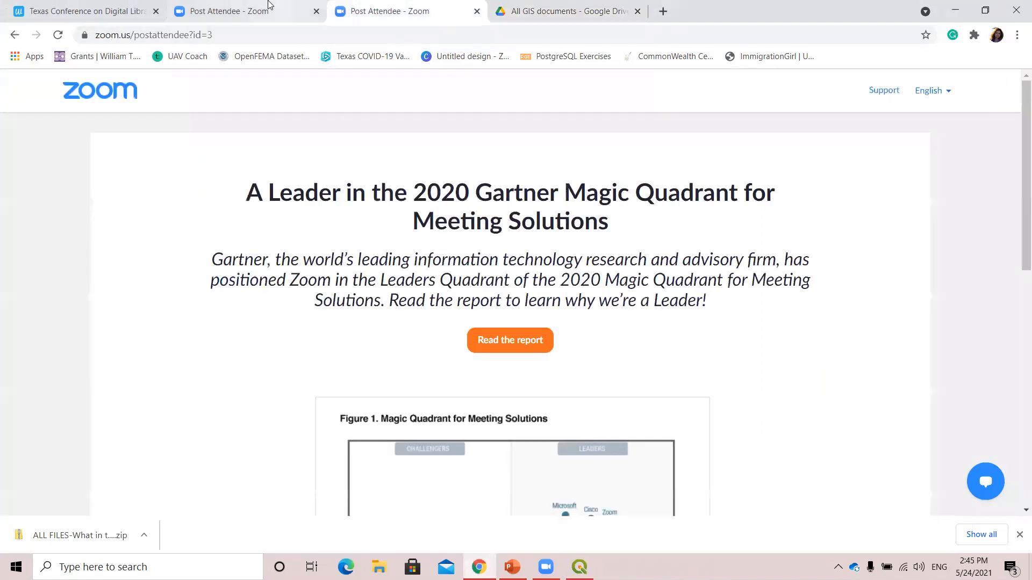
click(477, 11)
click(440, 7)
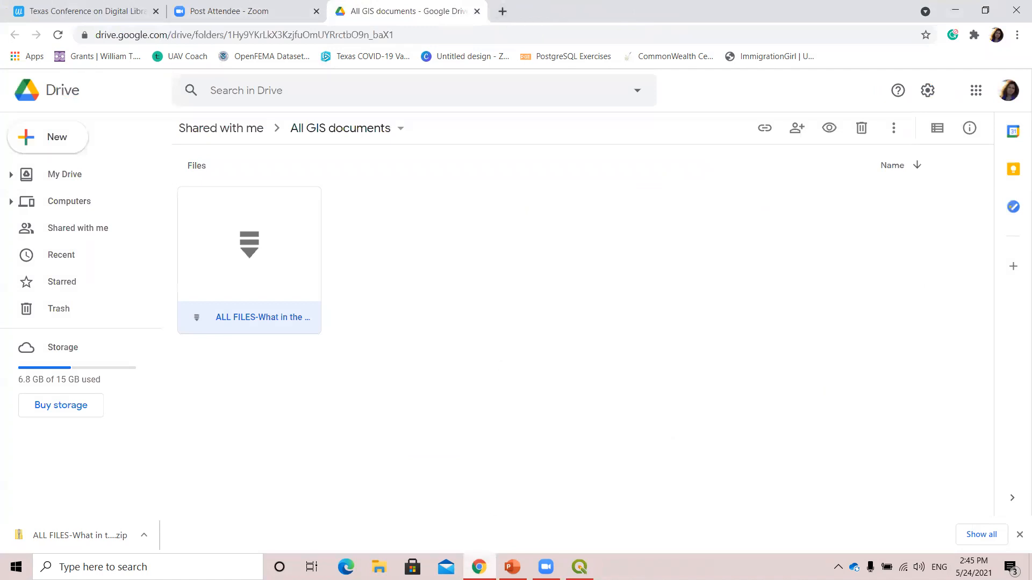
click(478, 567)
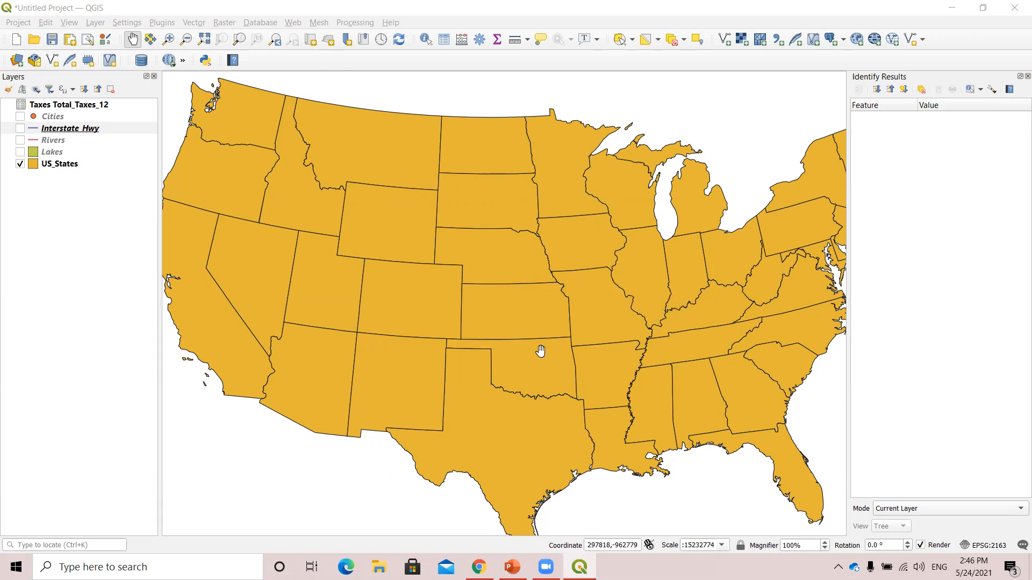
drag(580, 437, 573, 433)
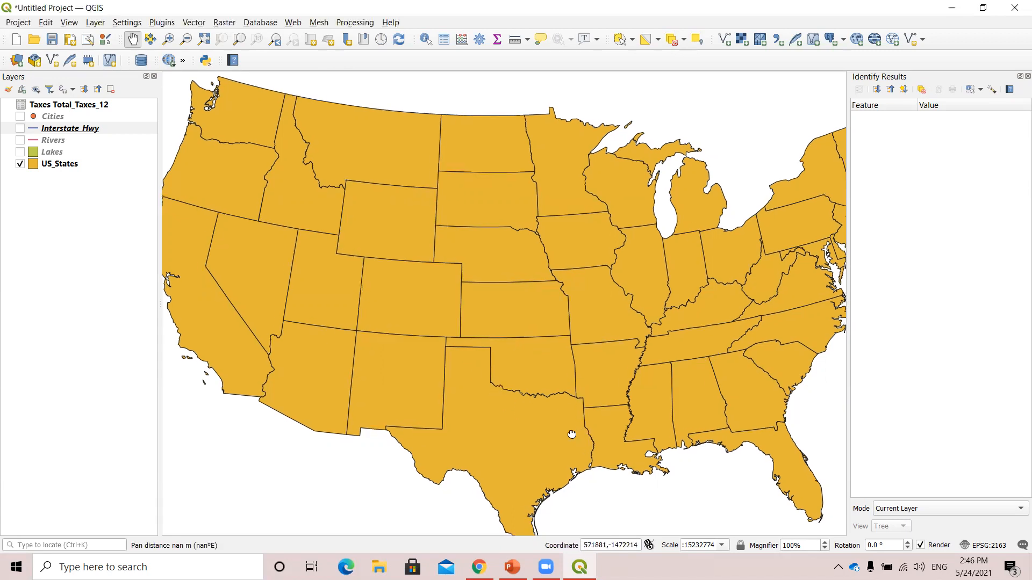
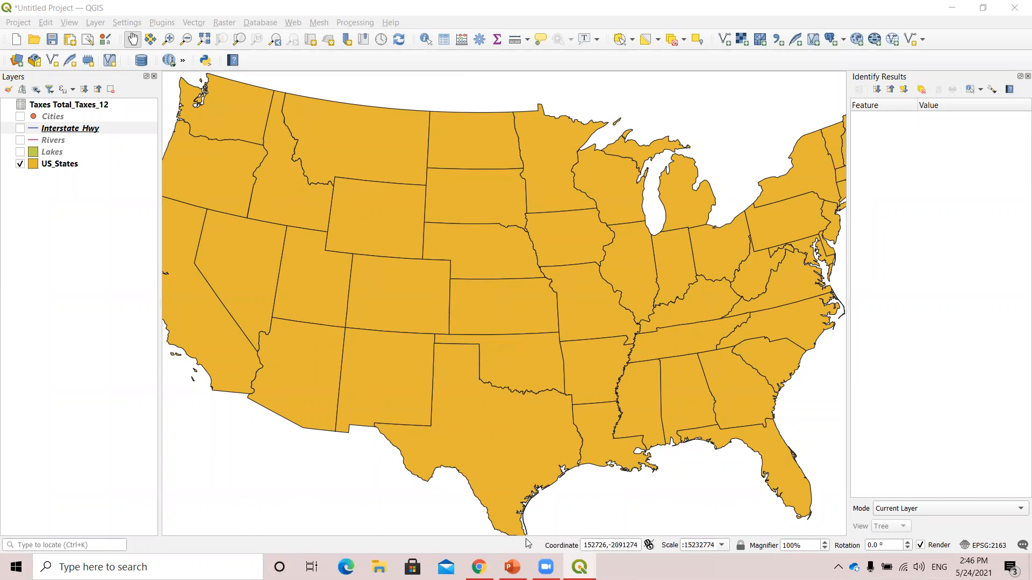
Zoom in on the southwestern border of Texas so its full length down to the southern tip fits the map view.
drag(595, 477, 600, 370)
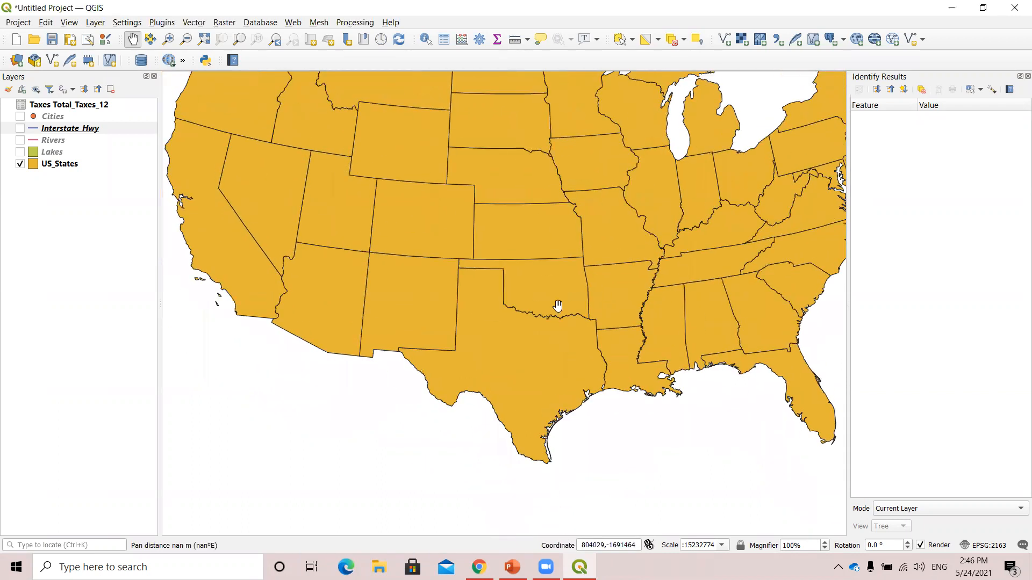
click(169, 40)
drag(340, 288, 563, 481)
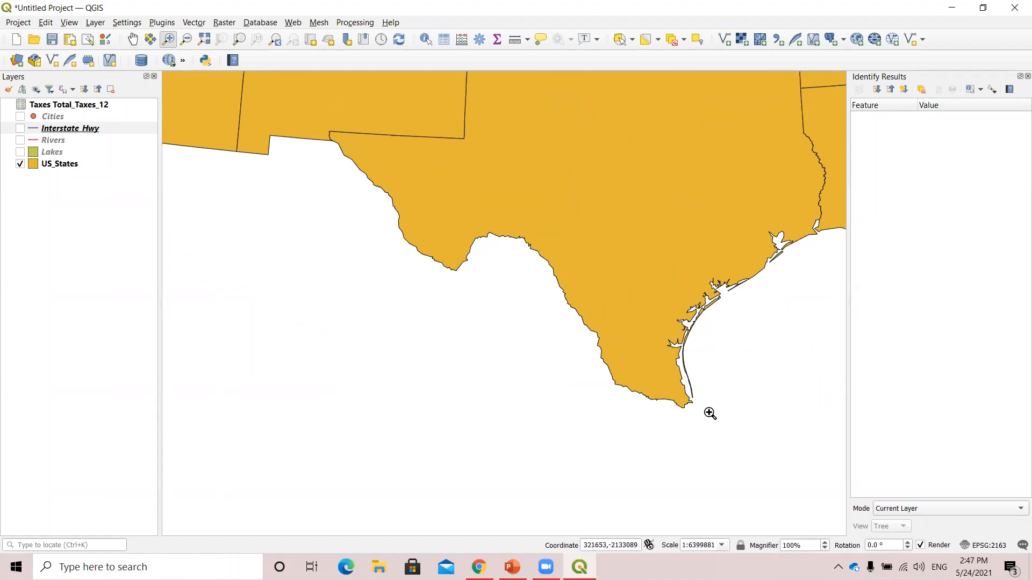
drag(305, 123, 748, 445)
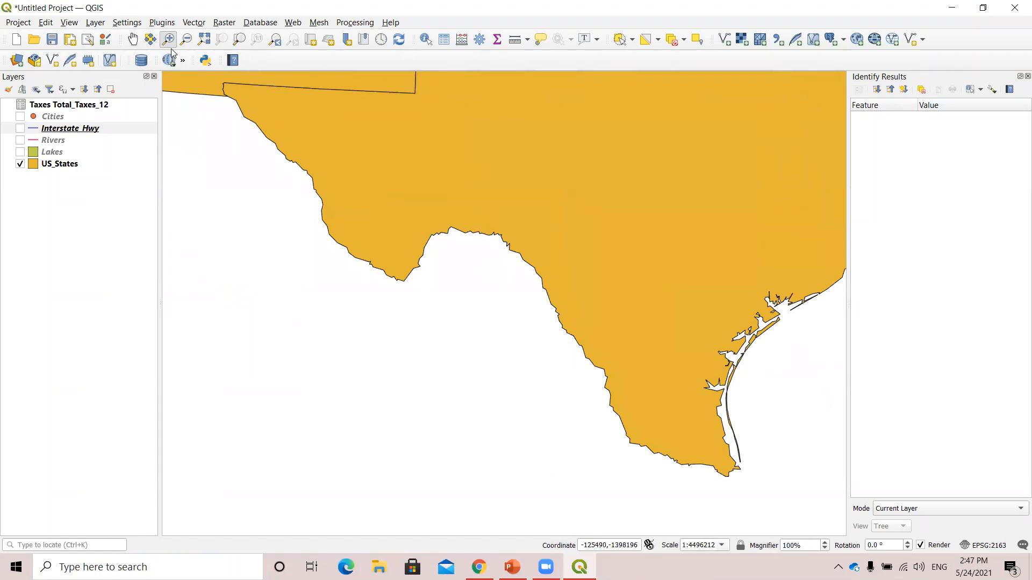
Start a line measurement, move the Measure dialog clear of the Texas border, and set it to miles with Cartesian calculation.
click(513, 40)
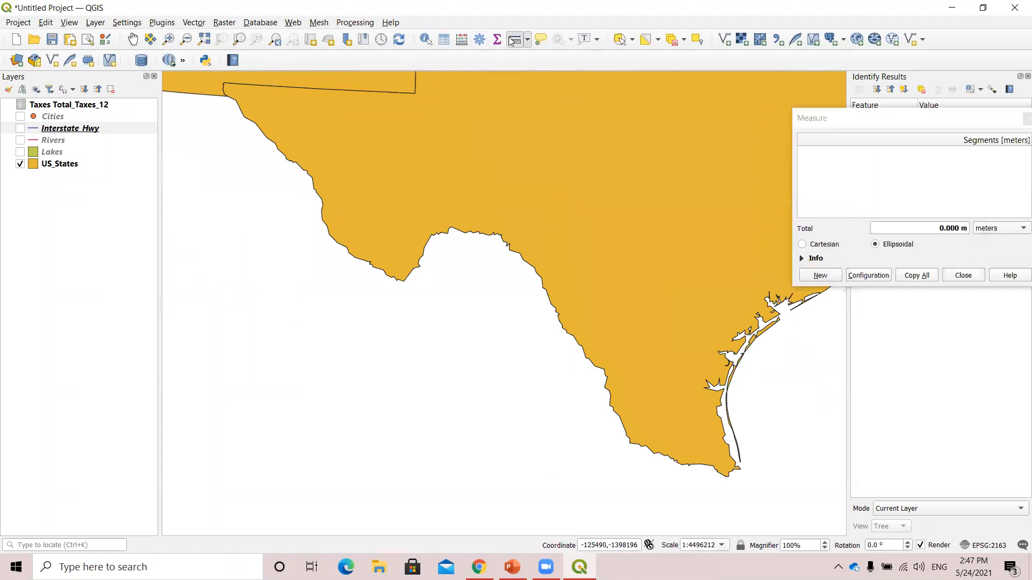
click(866, 124)
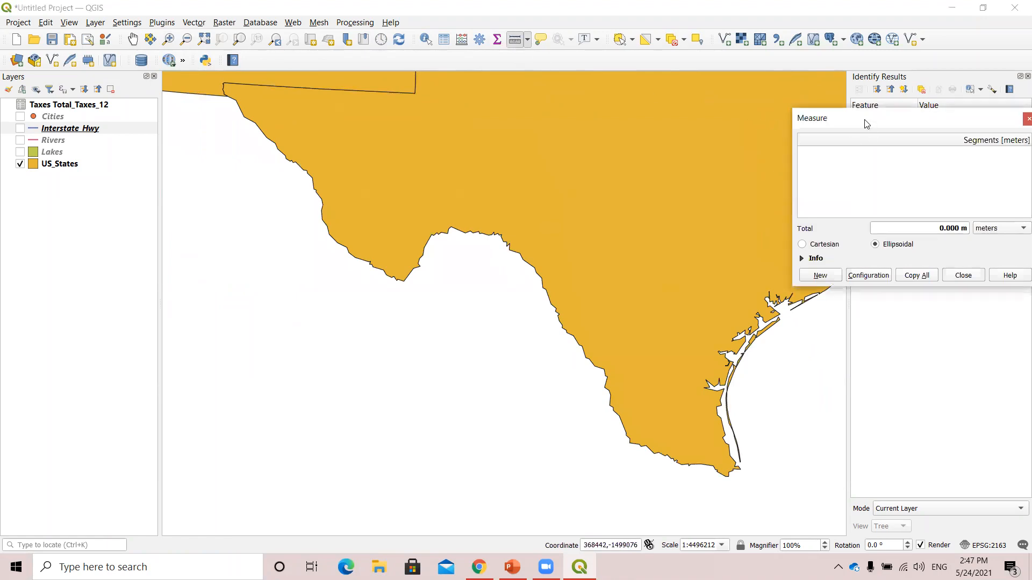
drag(866, 125, 123, 92)
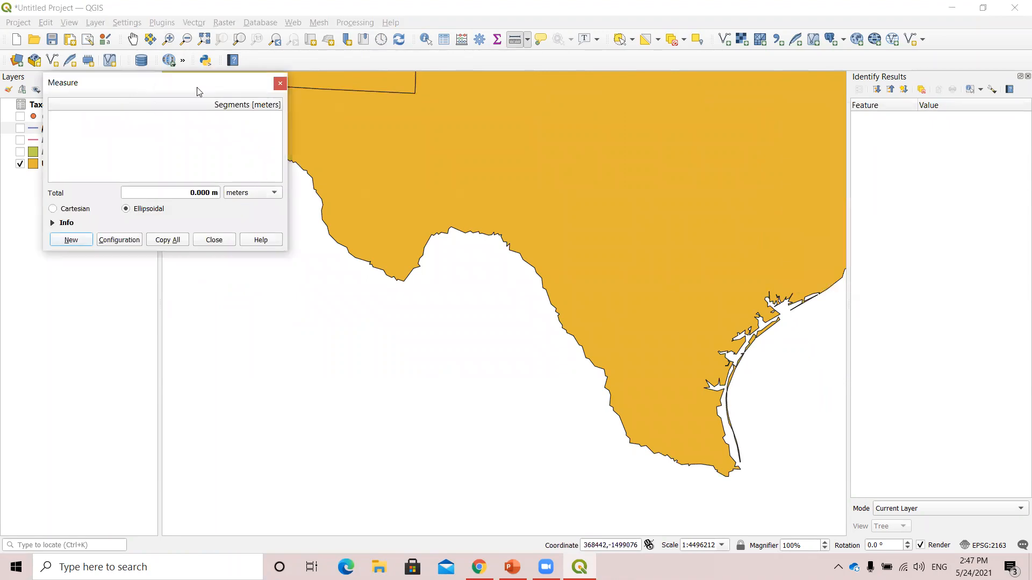
drag(196, 88, 178, 170)
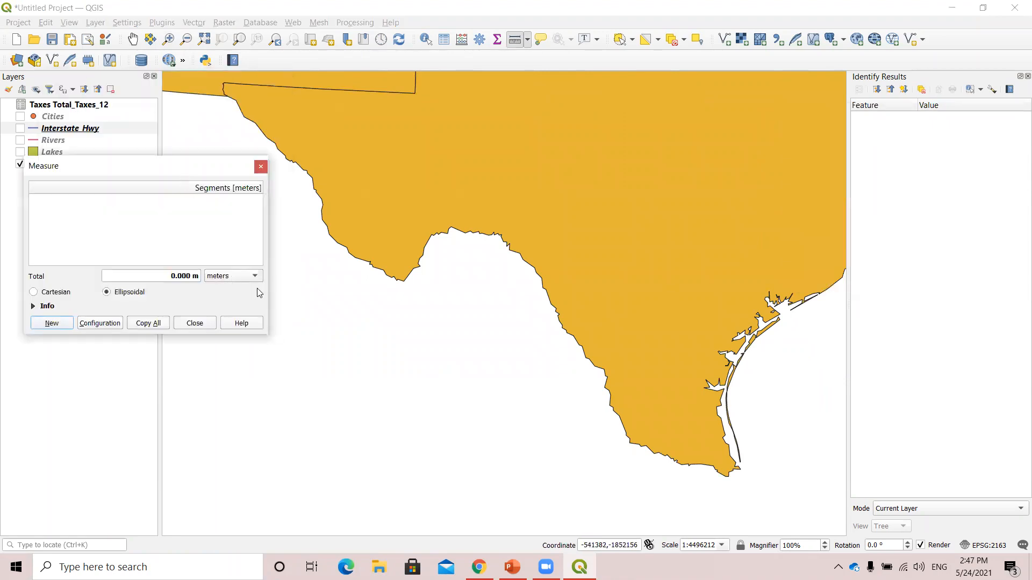
click(226, 281)
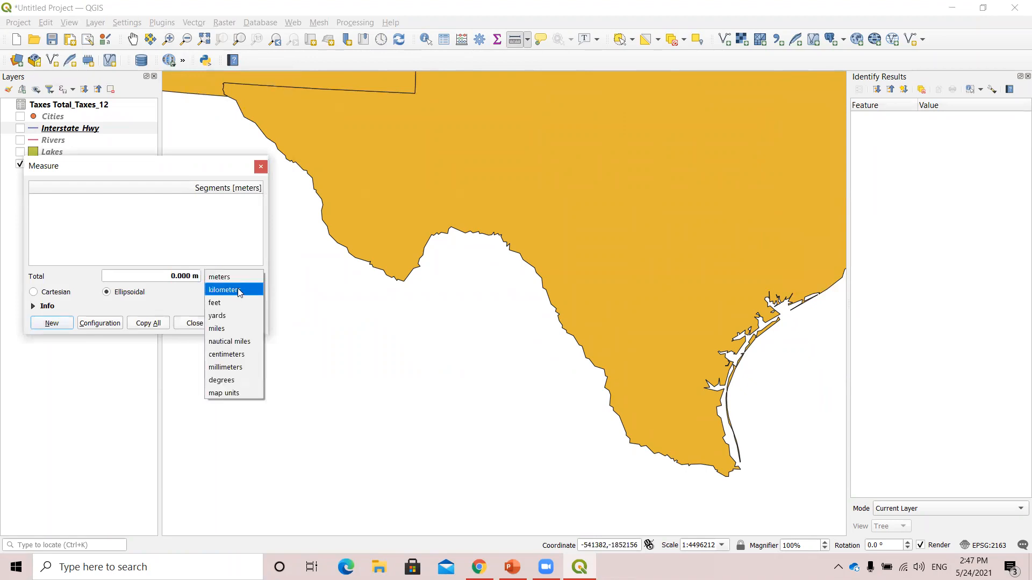
click(235, 327)
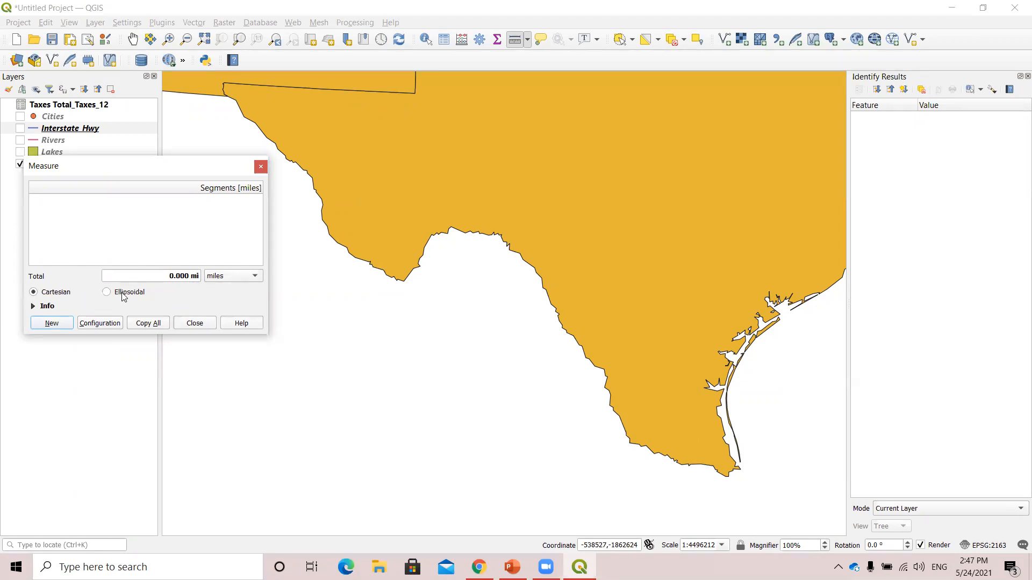
Measure the southwestern border of Texas by tracing it segment by segment from its western corner to its southern tip.
click(226, 95)
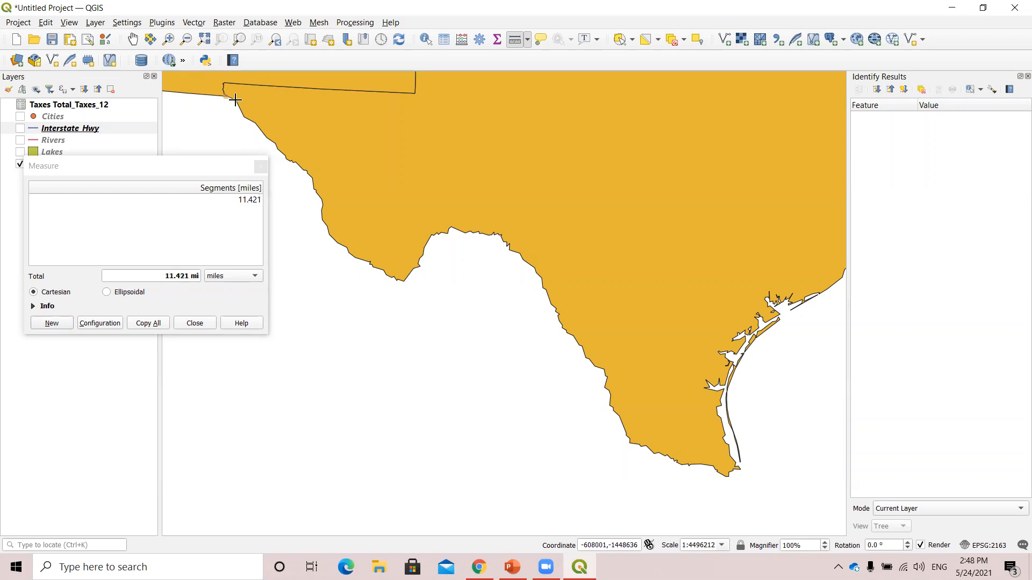
click(237, 100)
click(243, 116)
click(259, 128)
click(274, 144)
click(293, 162)
click(304, 171)
click(315, 188)
click(322, 218)
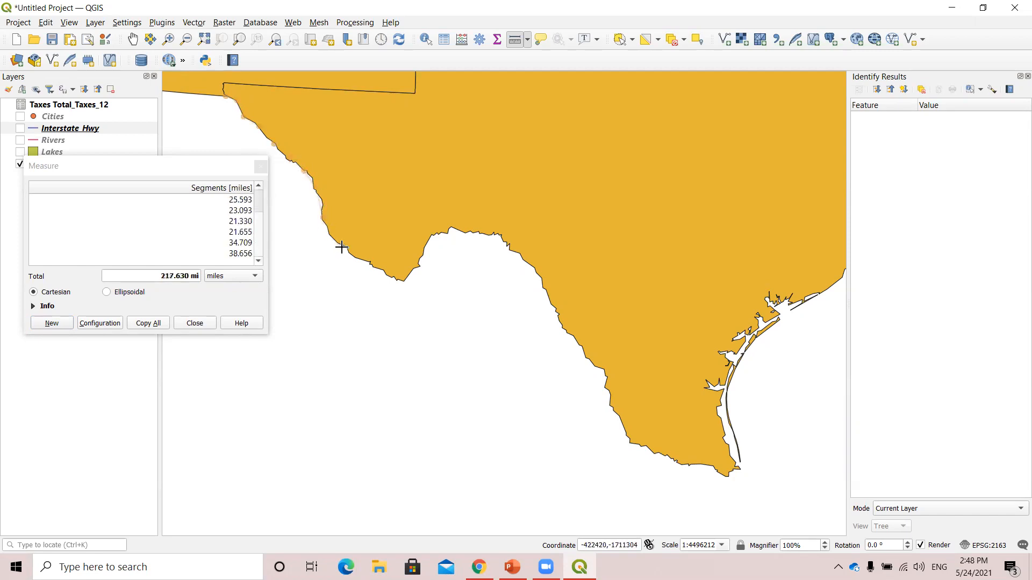
click(346, 247)
click(382, 271)
click(410, 281)
click(429, 255)
click(449, 230)
click(468, 234)
click(499, 237)
click(538, 276)
click(548, 298)
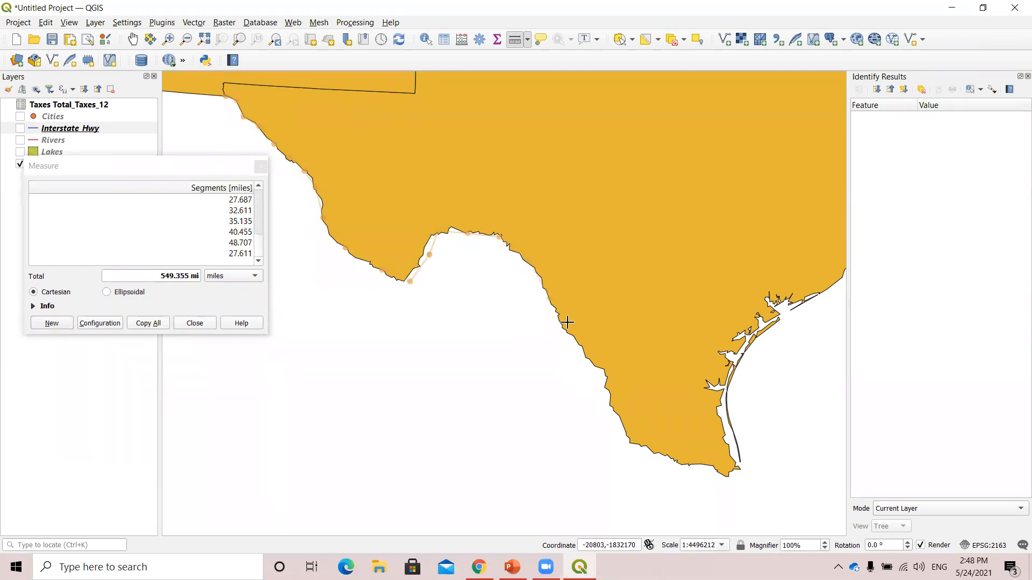
click(567, 333)
click(587, 366)
click(616, 377)
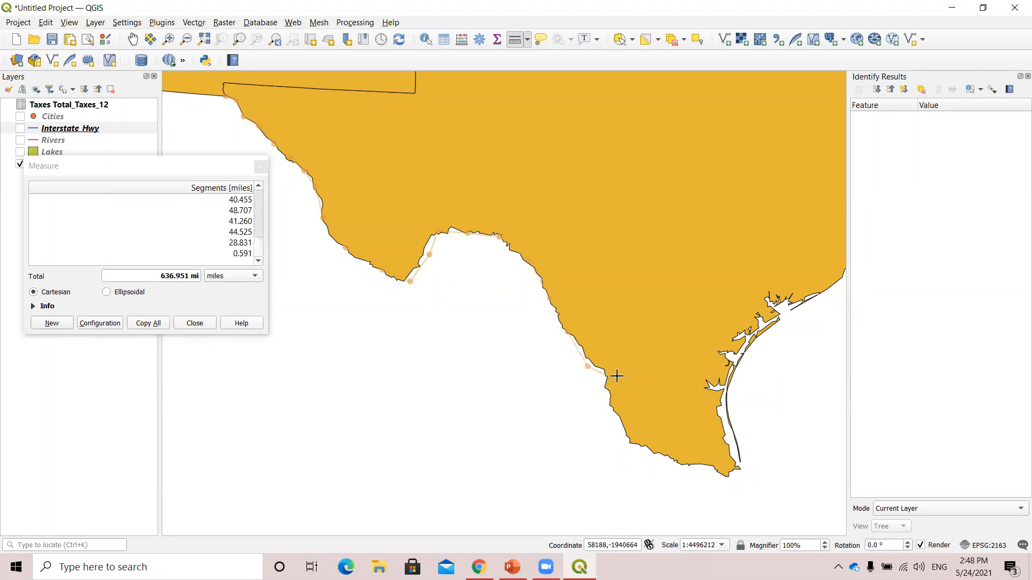
click(611, 410)
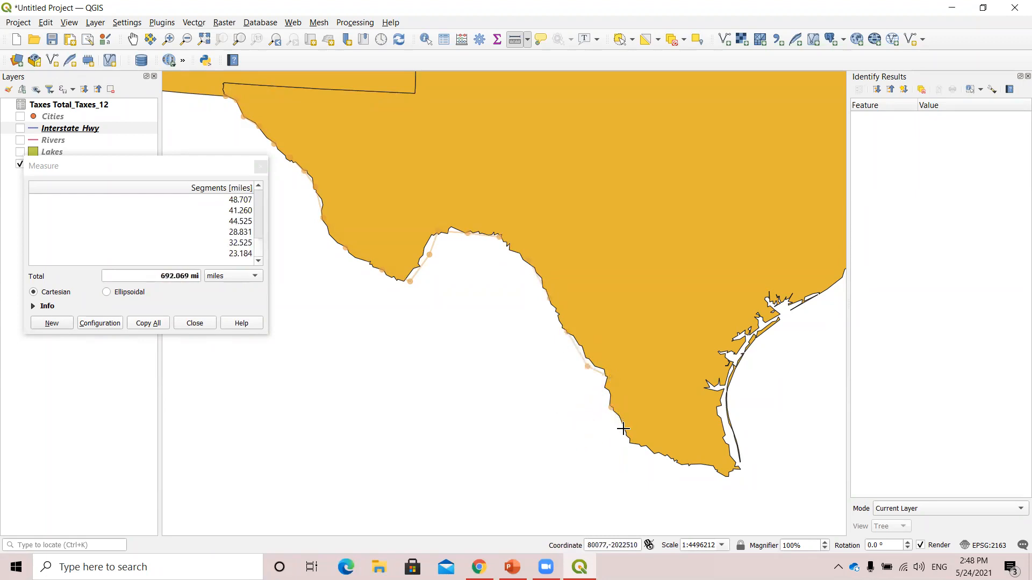
click(634, 444)
click(678, 466)
click(731, 476)
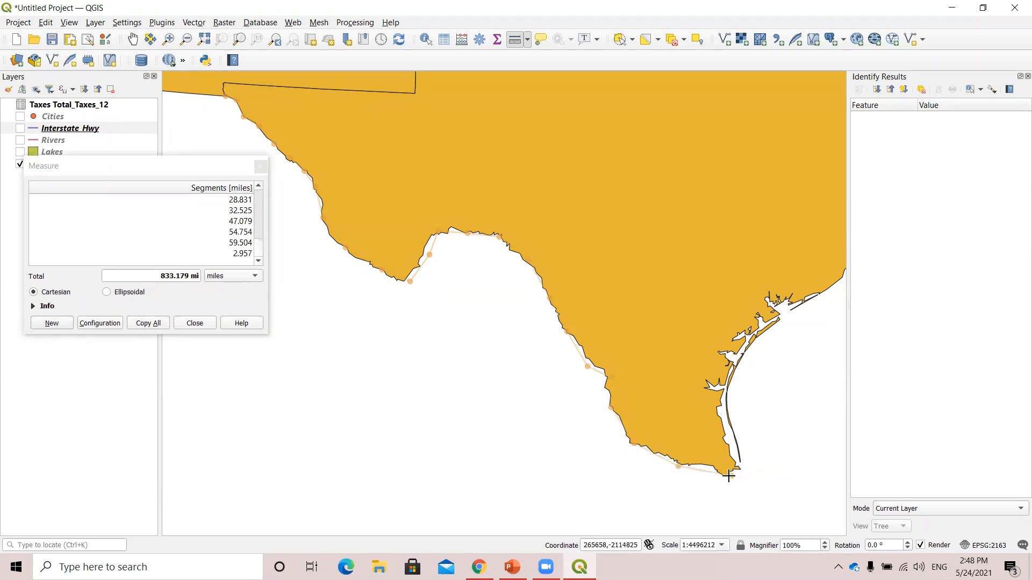
double_click(731, 476)
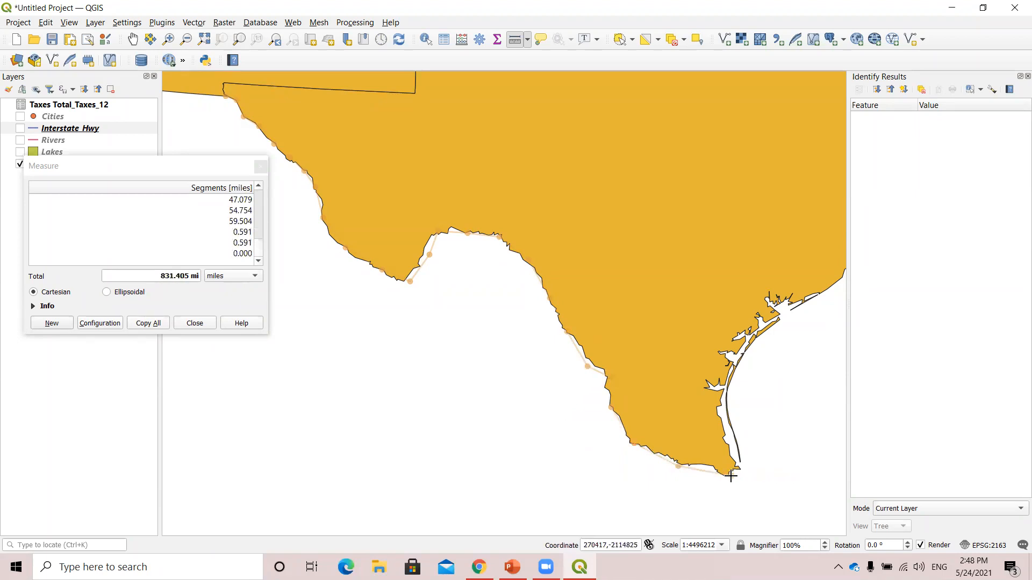
right_click(733, 477)
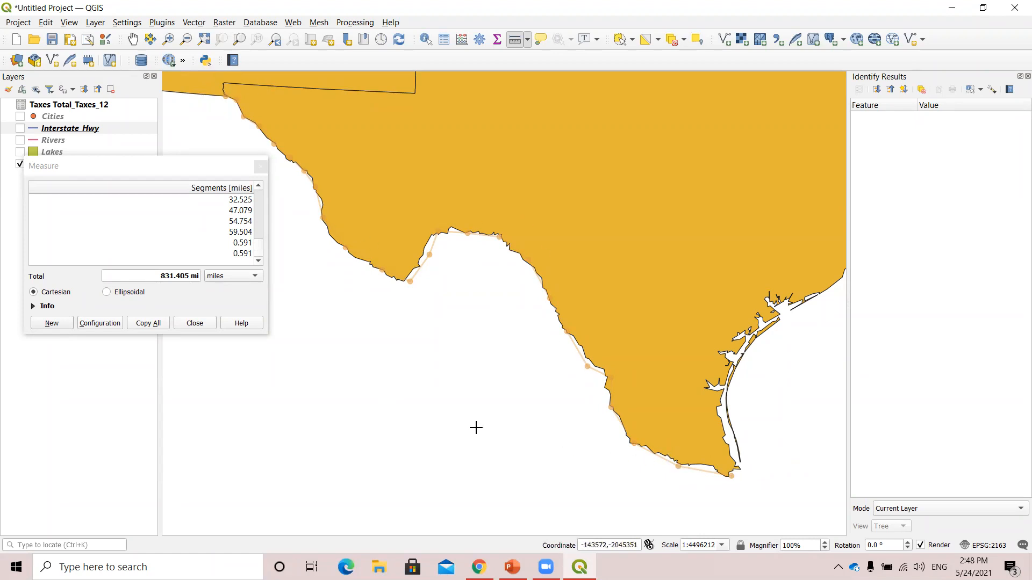
Review the list of measured border segments, and close the Measure dialog.
click(119, 171)
drag(119, 170, 152, 173)
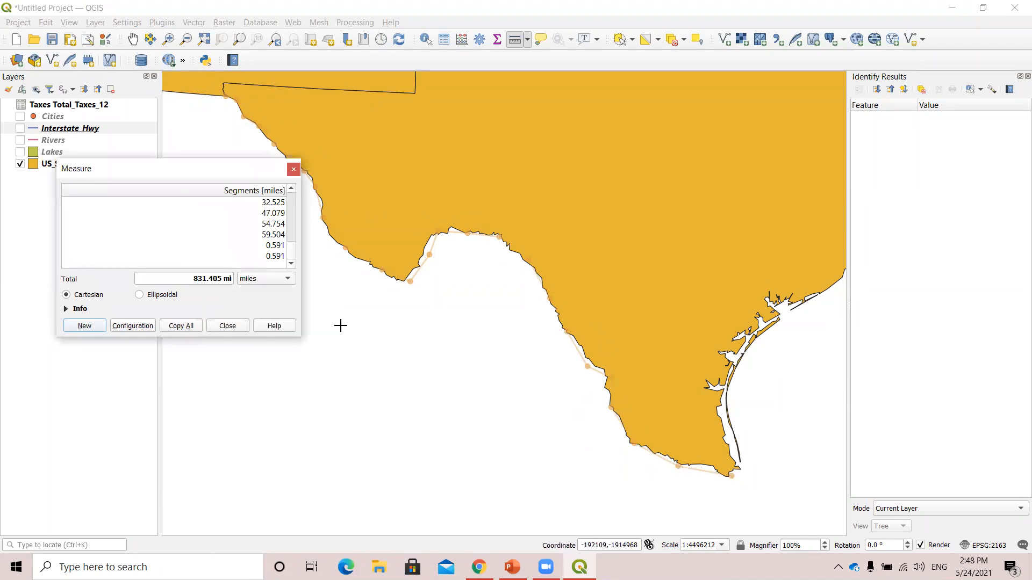
click(272, 203)
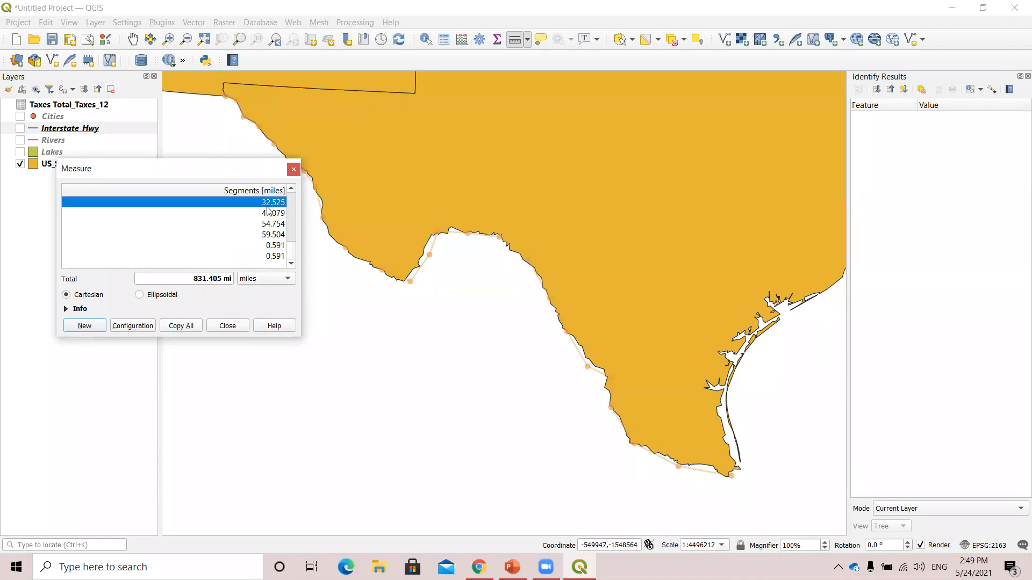
scroll(292, 256, up, 2)
scroll(290, 253, down, 2)
click(294, 170)
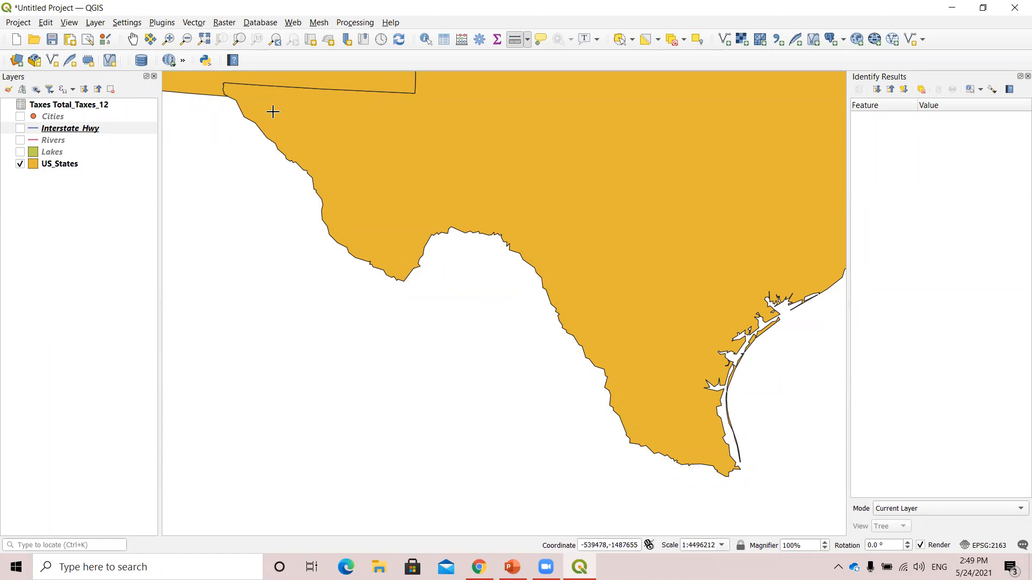
Zoom to the full extent, and reframe the map closer on the contiguous states with the Pan Map tool.
click(204, 40)
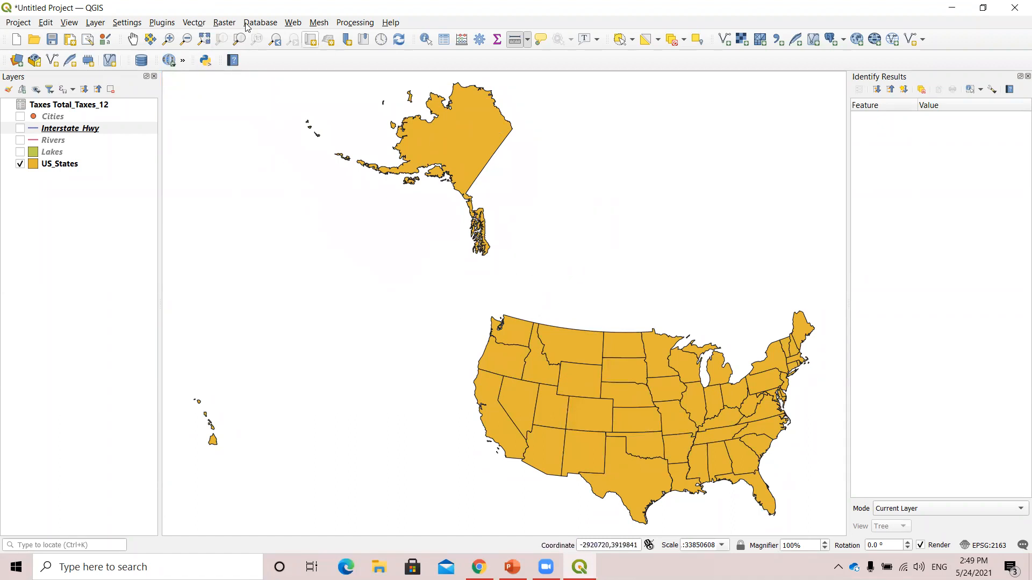
click(133, 41)
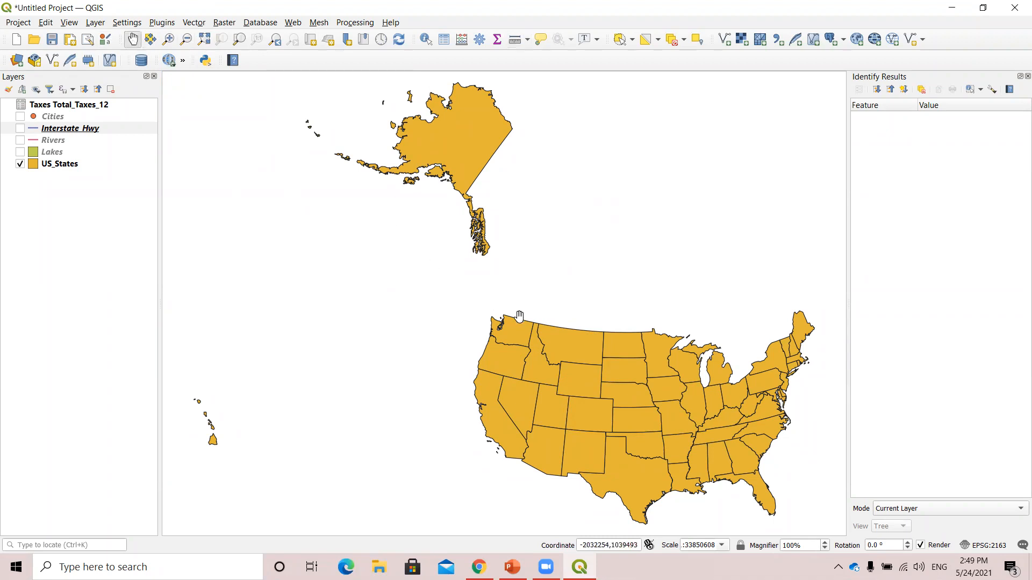
drag(572, 360, 422, 274)
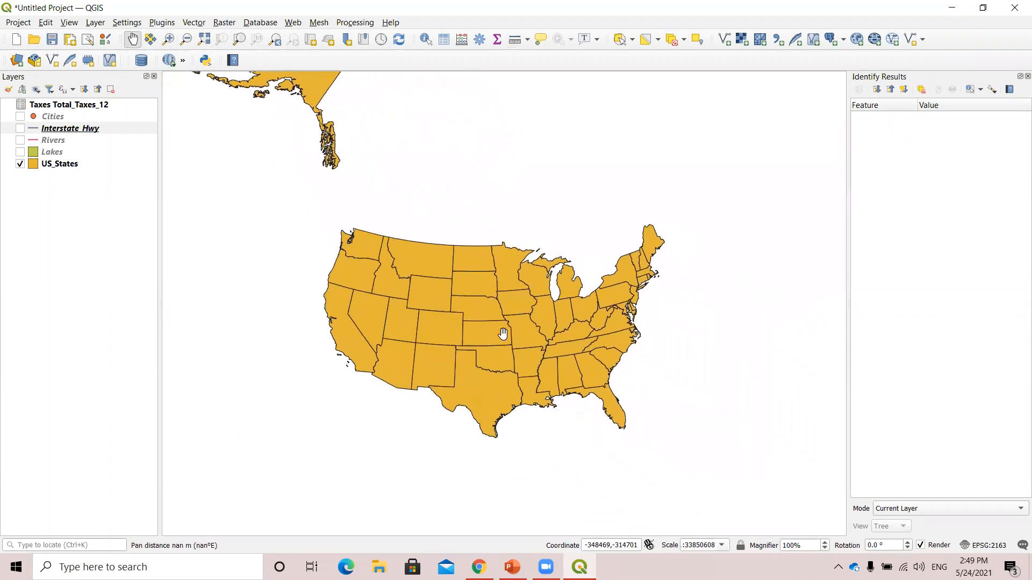
drag(444, 342, 494, 327)
scroll(501, 324, up, 1)
scroll(502, 325, up, 1)
scroll(502, 325, down, 1)
drag(624, 358, 534, 361)
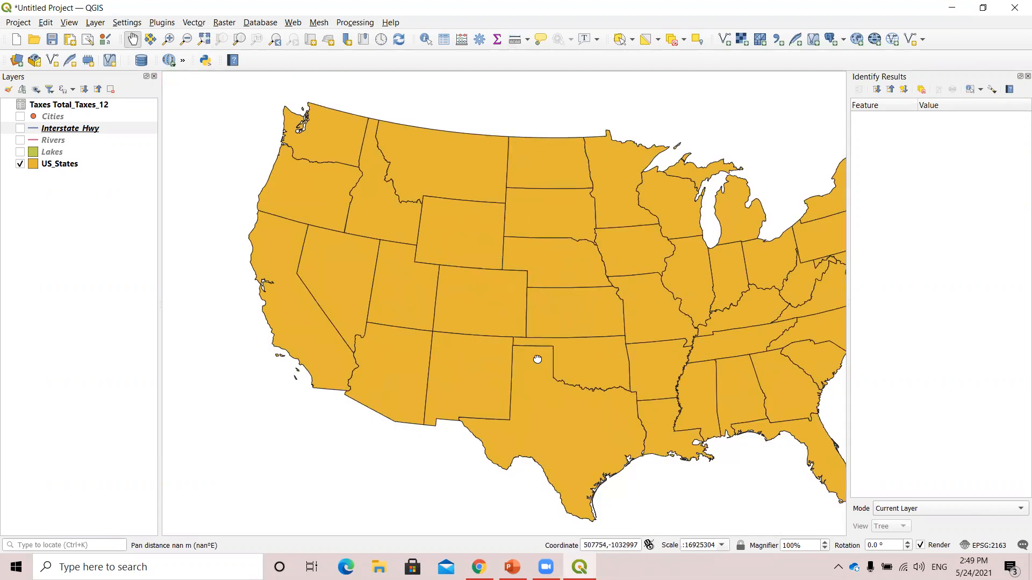
drag(489, 459, 499, 457)
Close the Identify Results panel and recentre the contiguous states in the widened map view.
drag(843, 346, 899, 352)
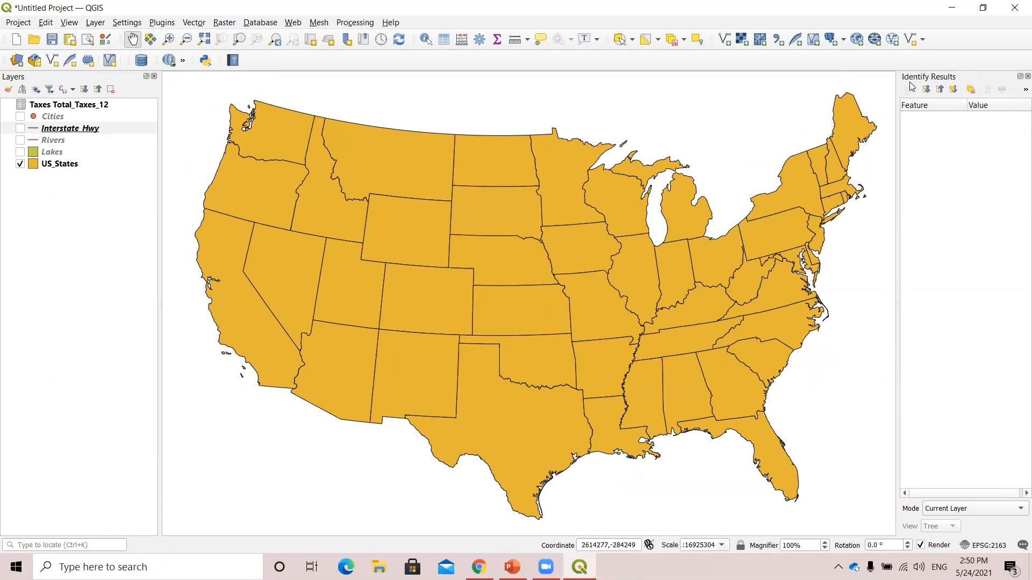
click(1028, 76)
drag(489, 267, 438, 274)
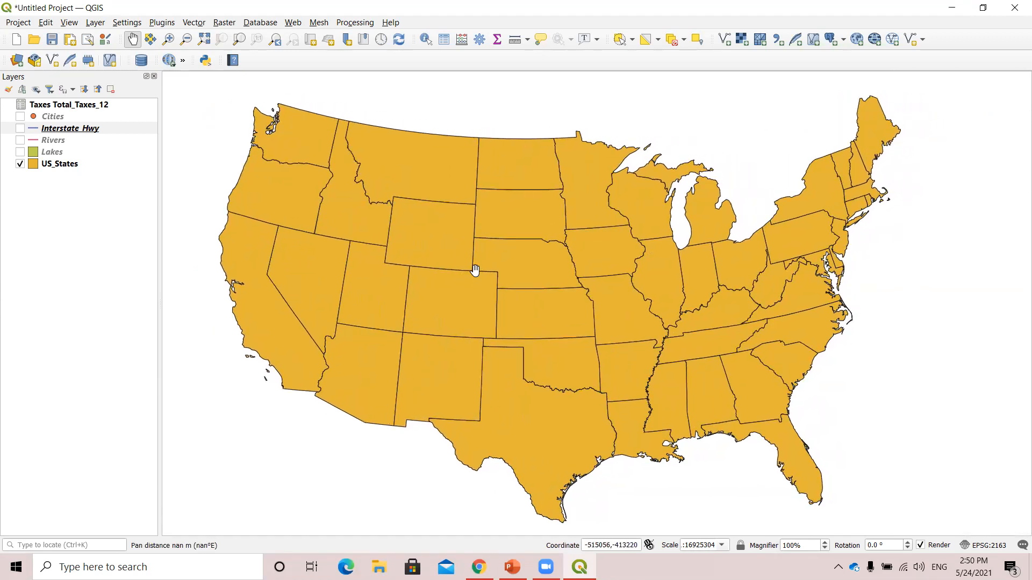
click(560, 22)
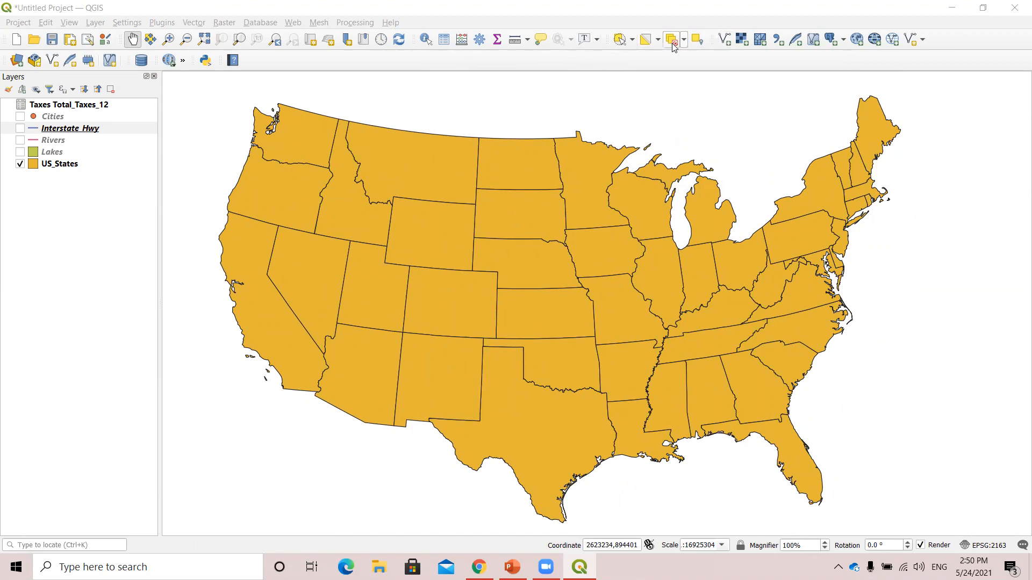
click(697, 40)
click(544, 62)
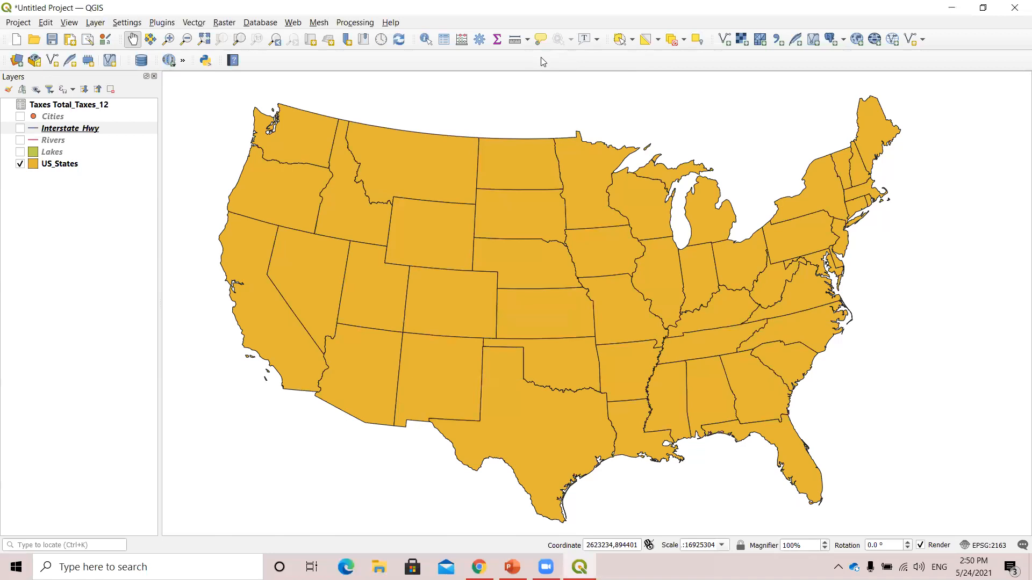
right_click(542, 63)
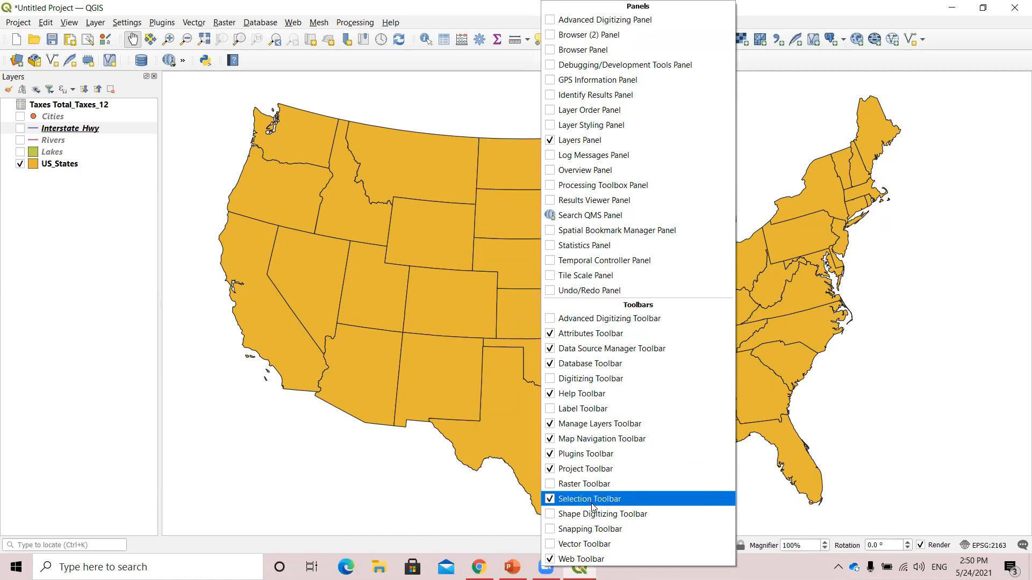
click(494, 12)
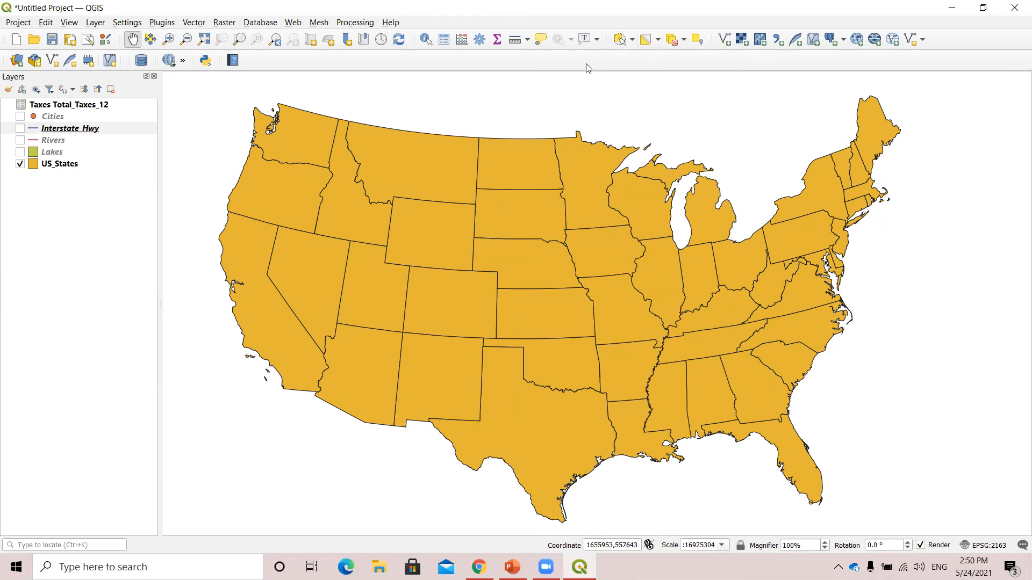
Make US_States the active layer and select Texas with the Select Feature(s) tool.
click(632, 39)
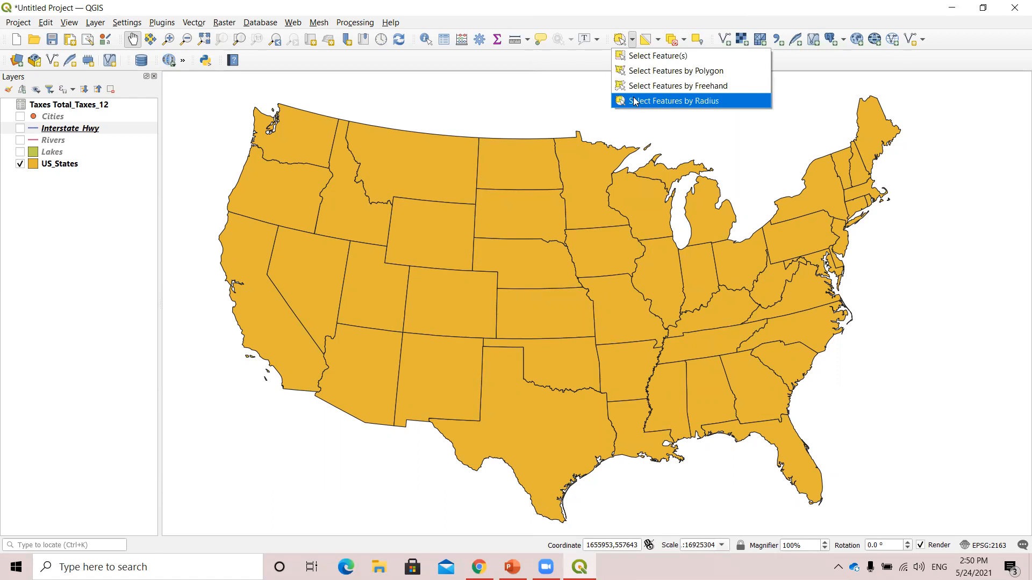
click(641, 59)
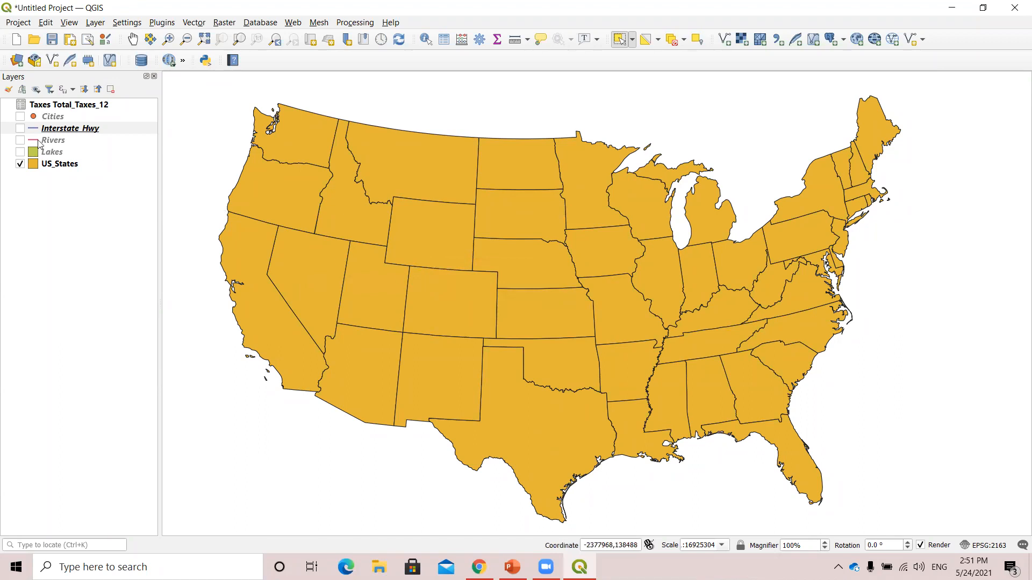
click(32, 131)
click(58, 167)
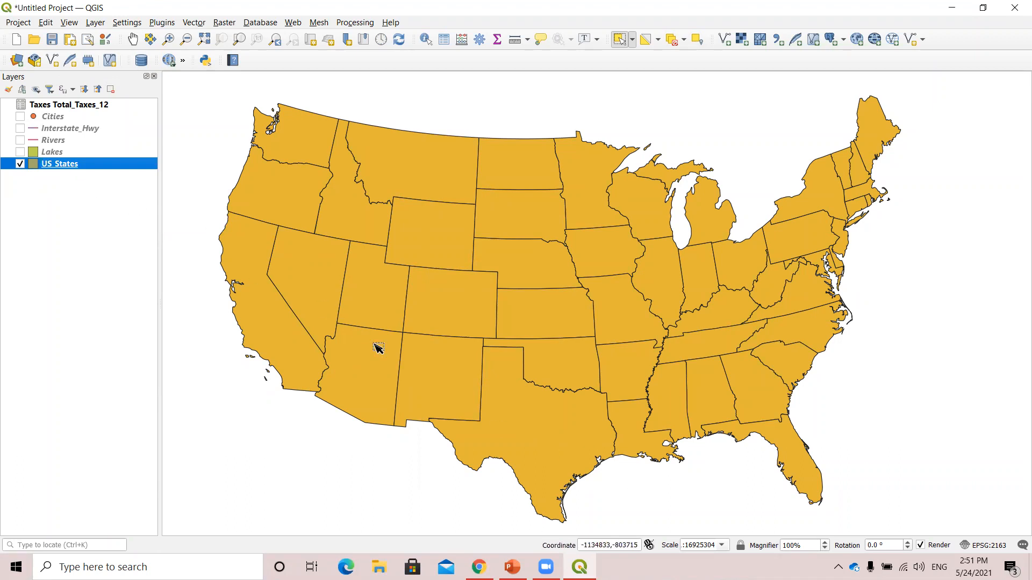
click(565, 411)
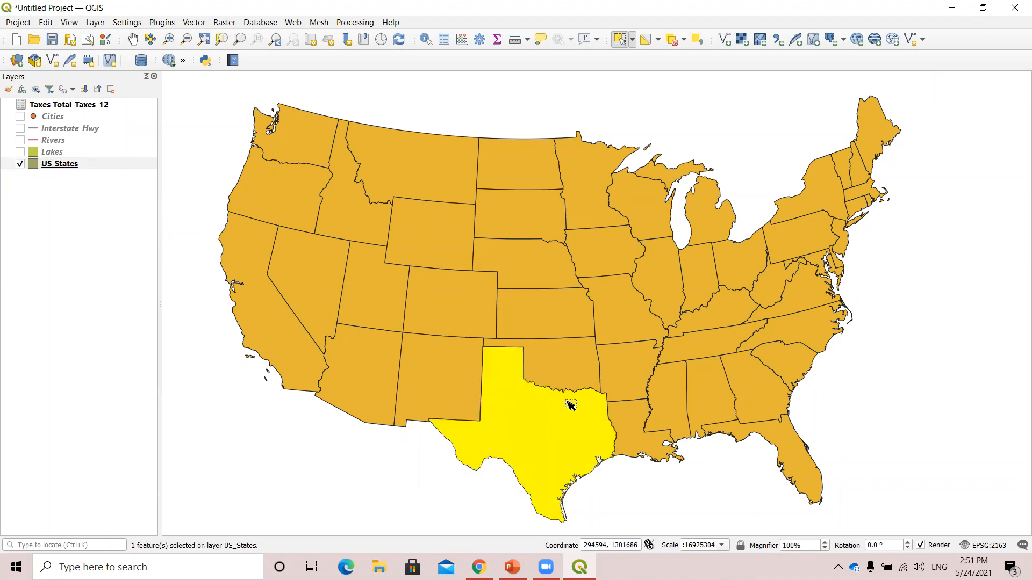
click(65, 165)
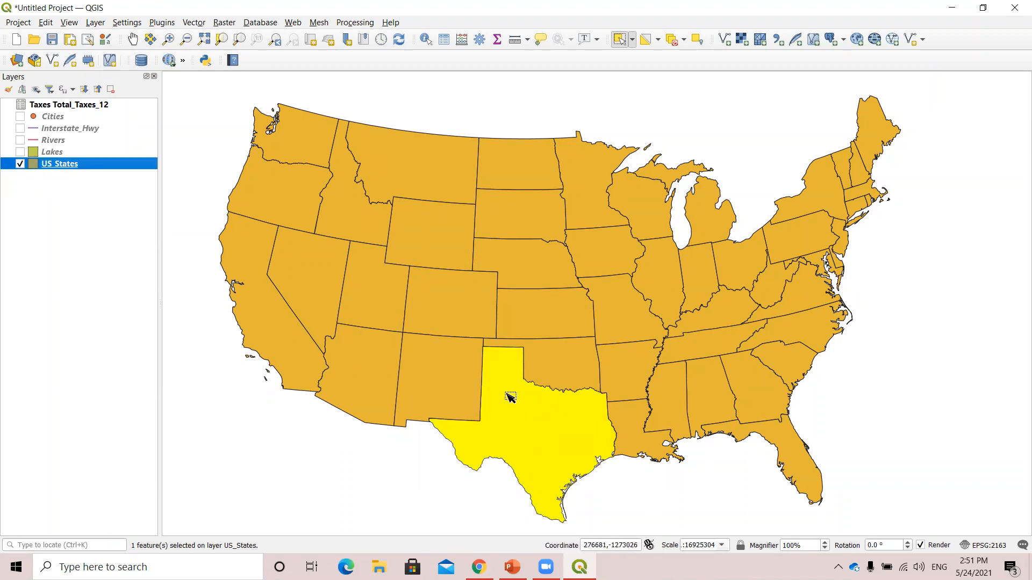
Select Arizona, New Mexico and North Carolina individually, and use selection rectangles to pick a group of western and a group of central states.
click(378, 396)
click(441, 388)
drag(325, 231, 623, 467)
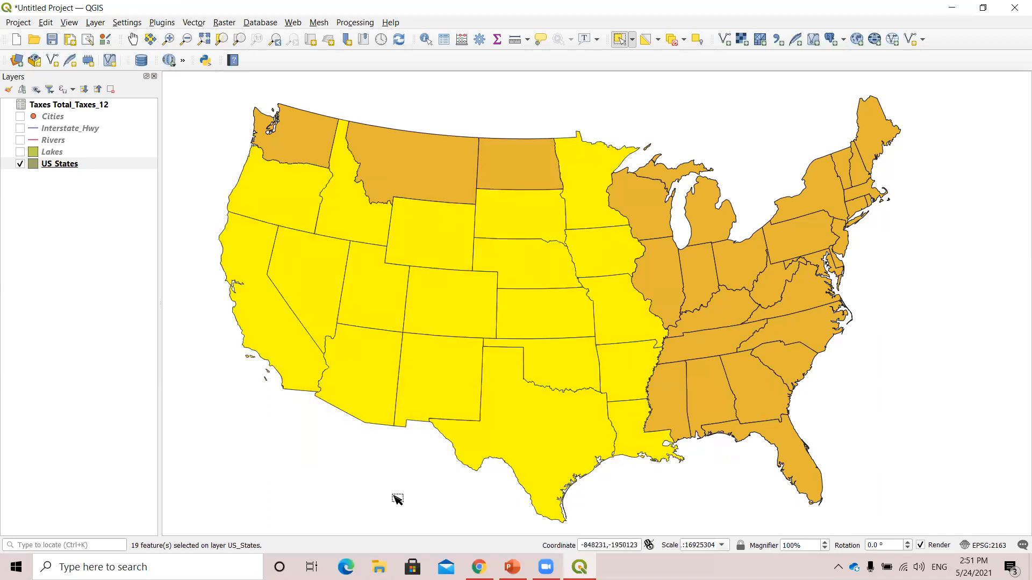
click(776, 329)
drag(504, 194, 712, 459)
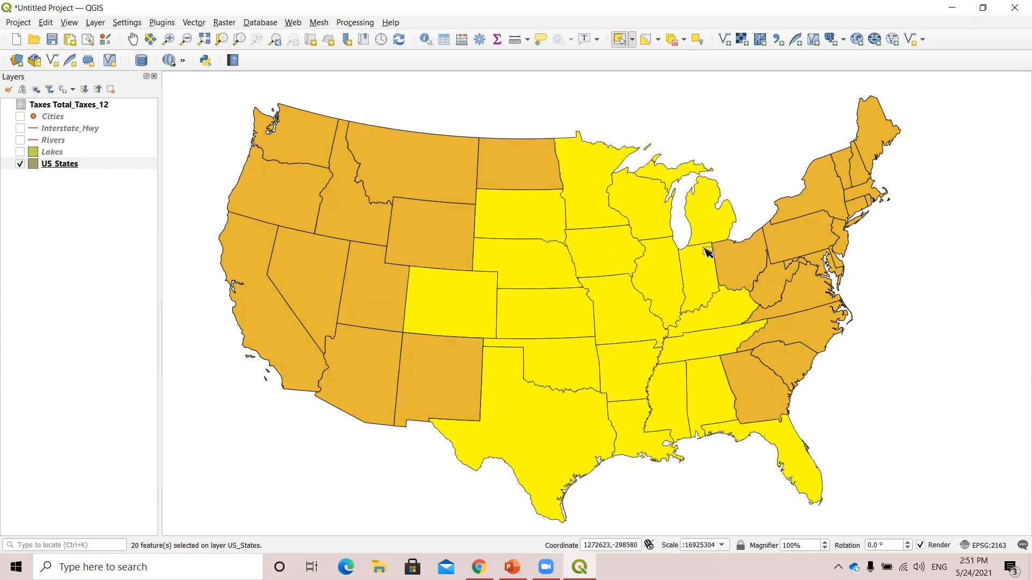
Clear the selection, rectangle-select the five states from North Dakota and Minnesota to Nebraska and Iowa, and deselect all features.
click(632, 40)
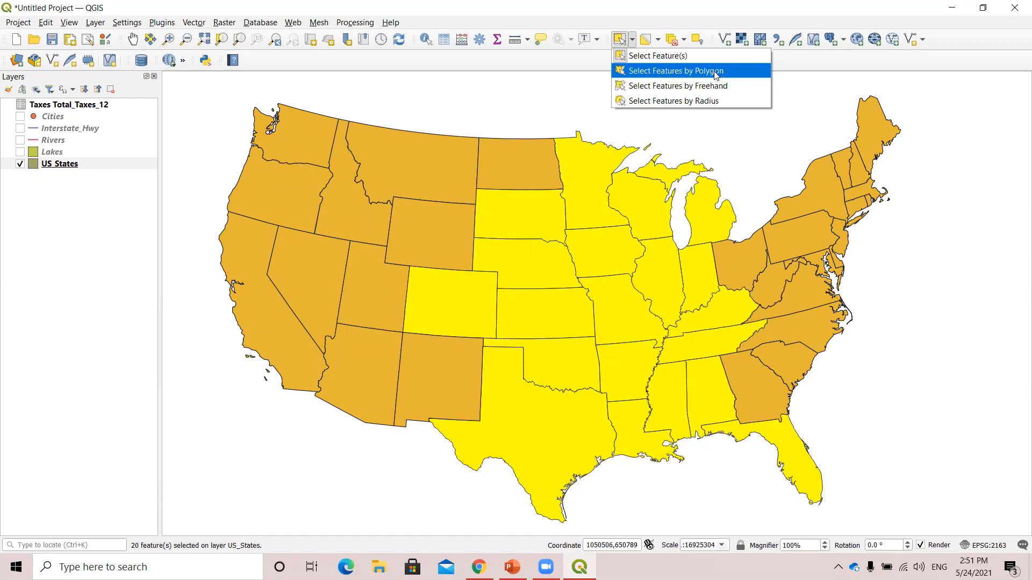
click(442, 92)
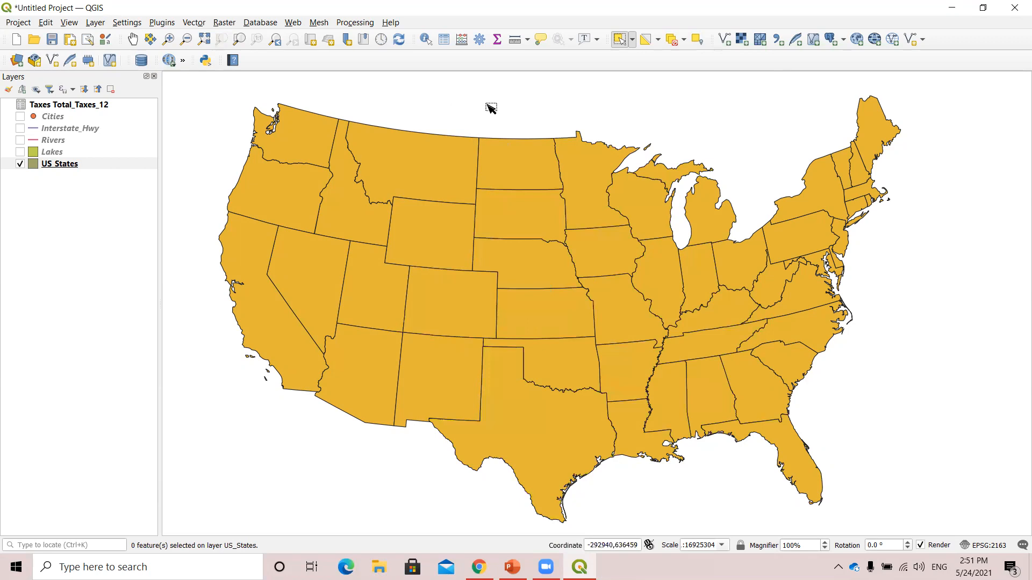
drag(557, 167, 580, 257)
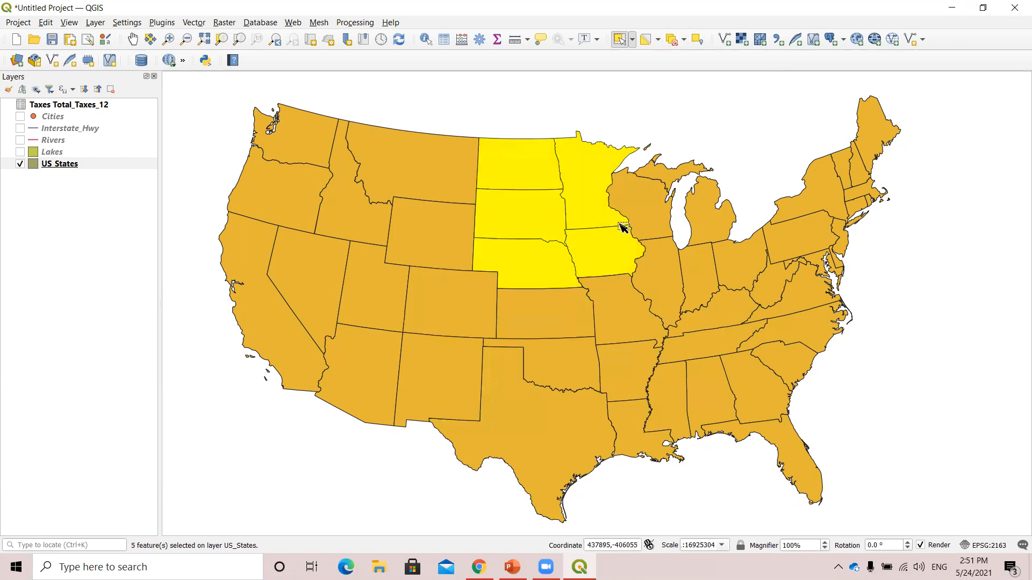
click(672, 40)
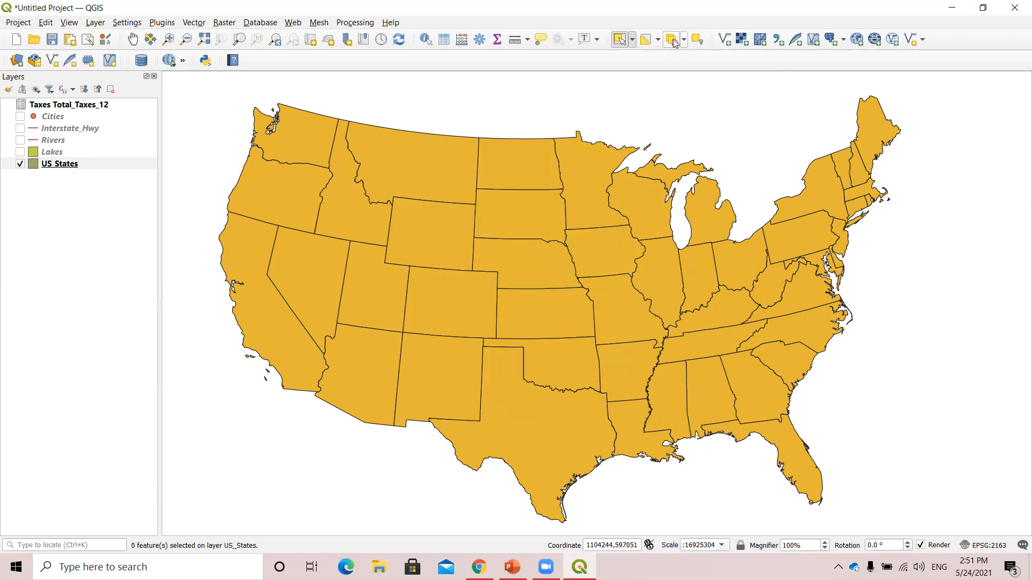
Select the western and central states from Nevada to Illinois with Select Features by Polygon, and deselect features from all layers.
click(633, 39)
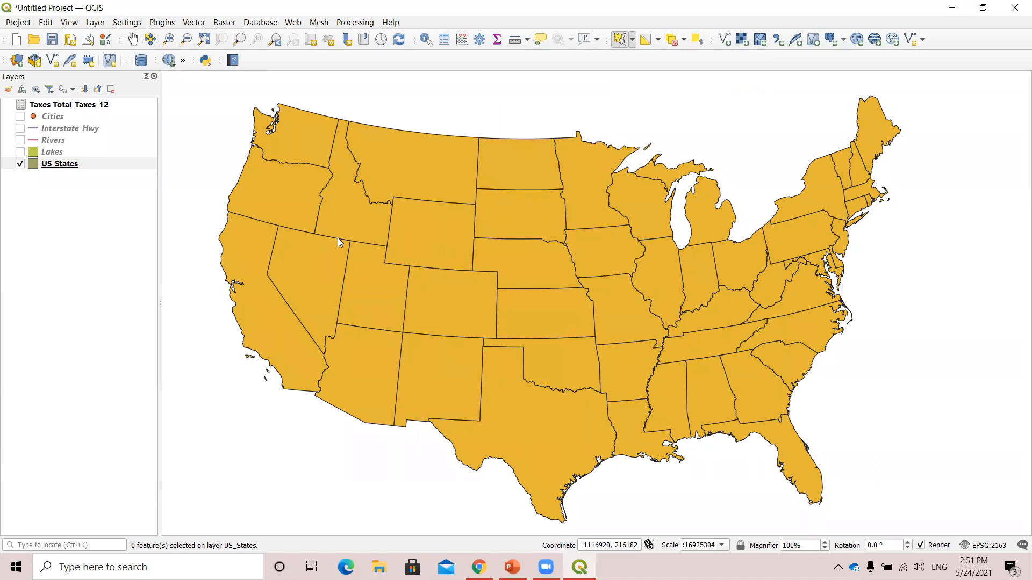
click(313, 263)
click(510, 176)
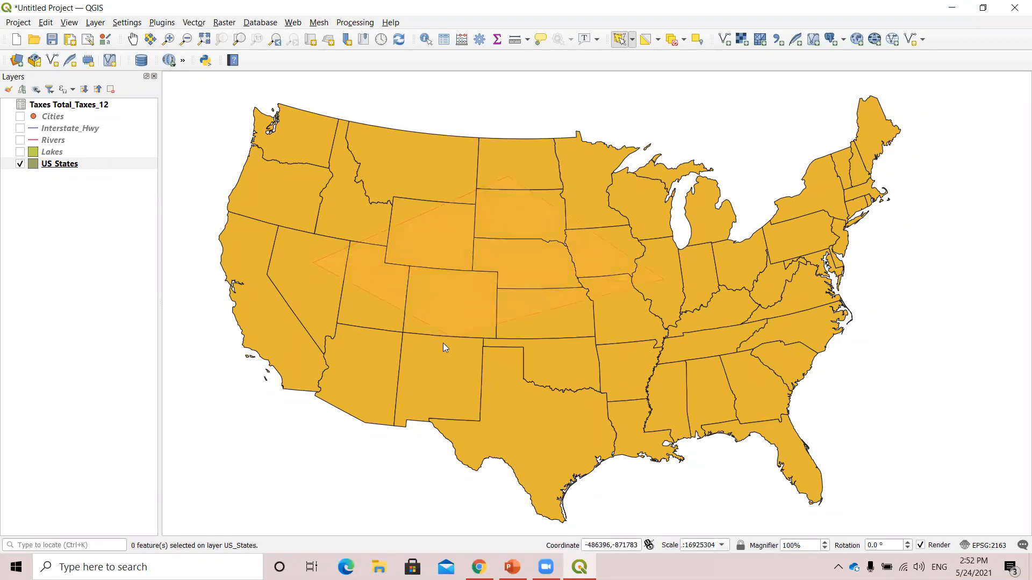
right_click(425, 390)
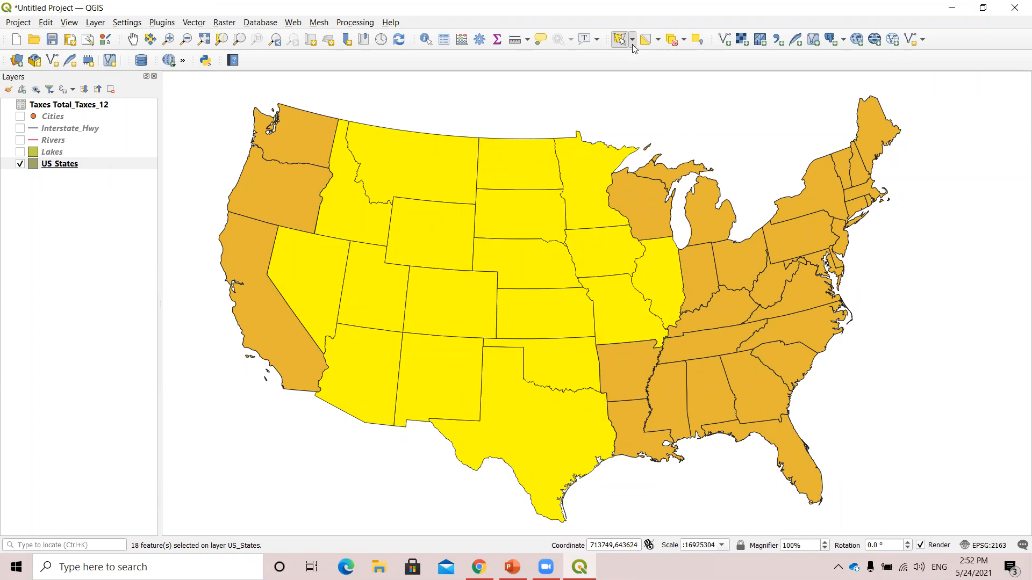
click(671, 41)
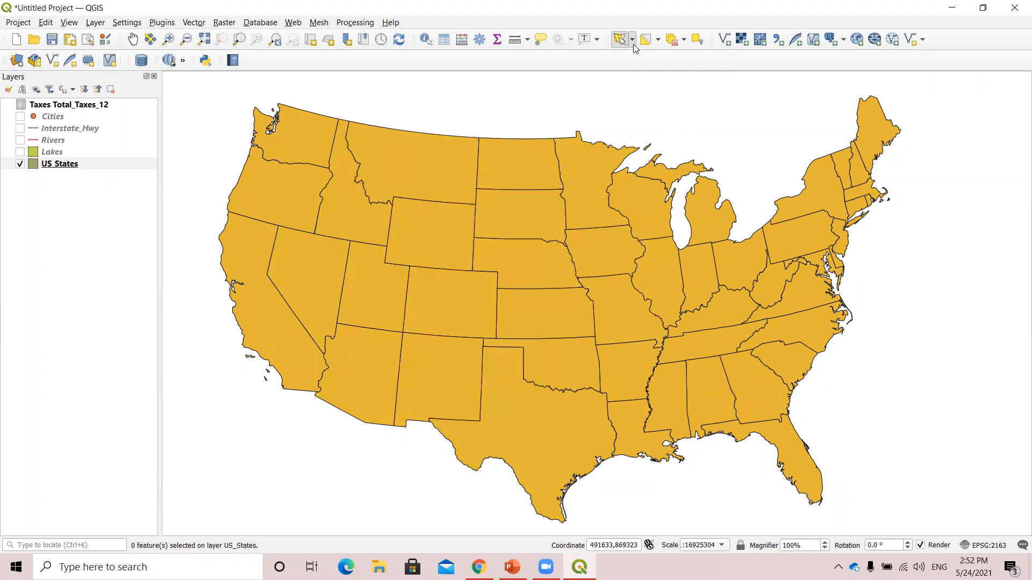
Select the states from Idaho and Nevada to the Great Plains and Texas with Select Features by Freehand.
click(633, 43)
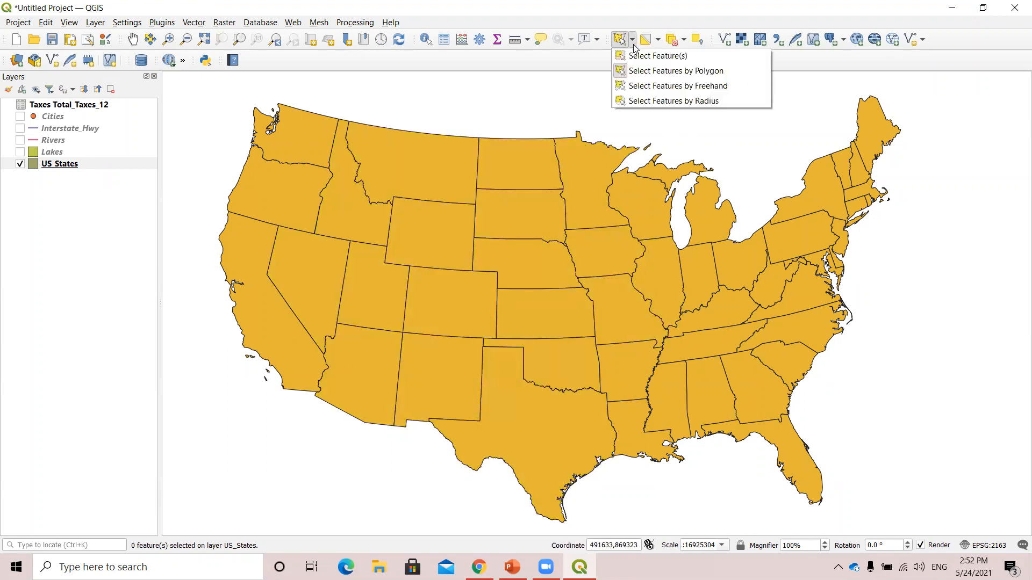
click(643, 89)
click(305, 260)
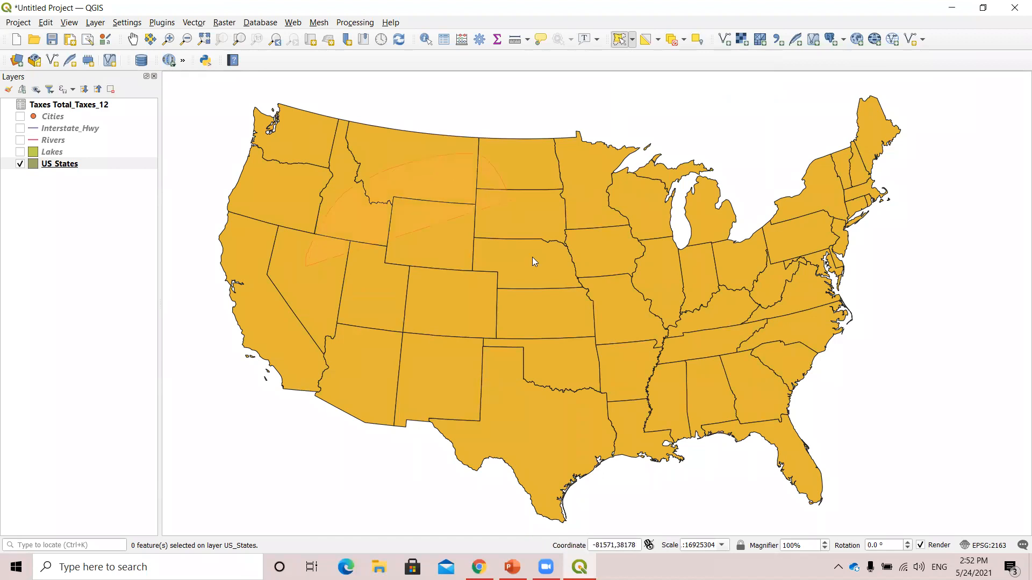
click(486, 440)
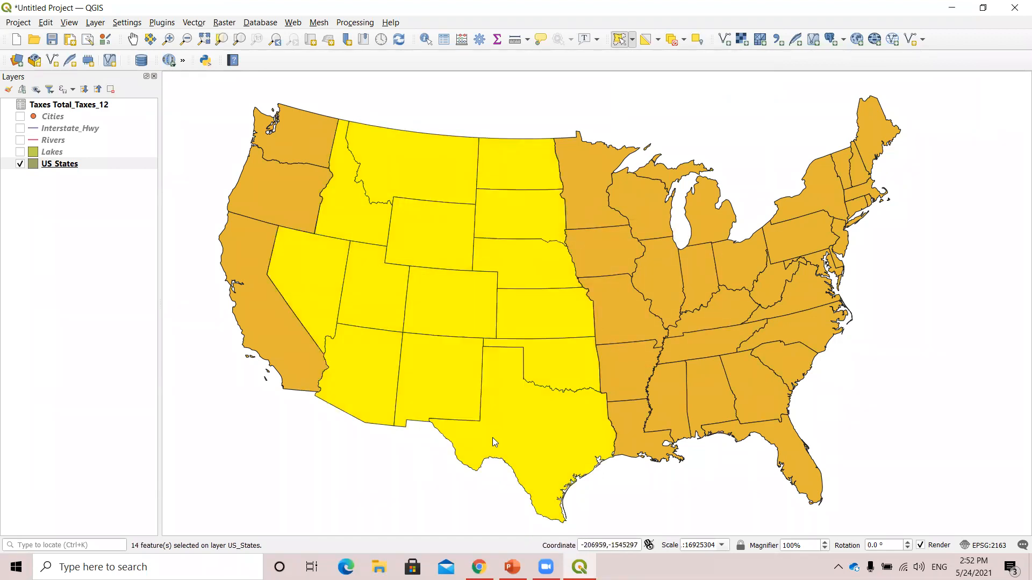
Practise freehand selections across the northern and eastern states, Arkansas, Virginia and Oklahoma, ending with the seven states from South Dakota to Oklahoma and Illinois.
click(901, 297)
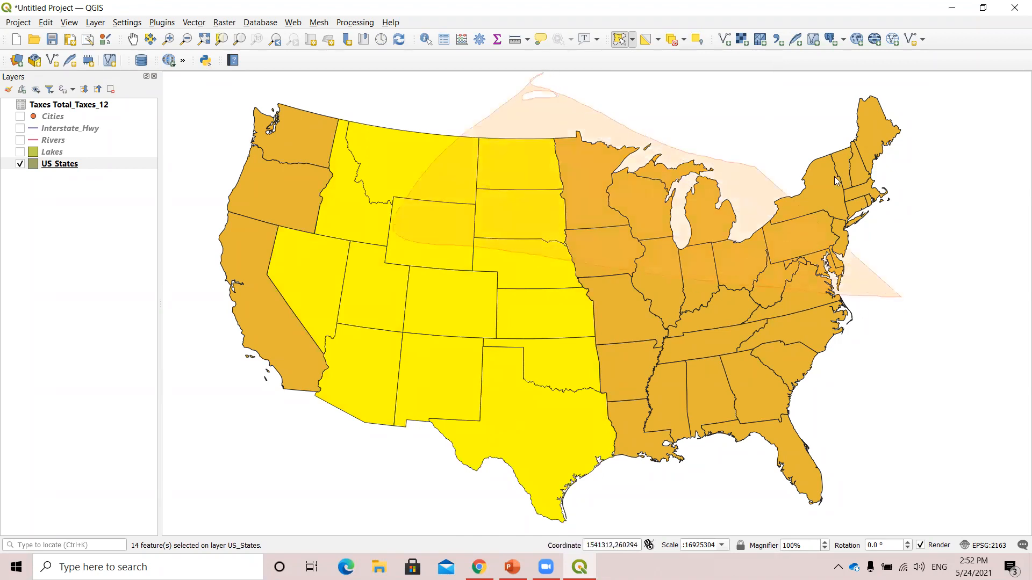
click(791, 360)
click(631, 374)
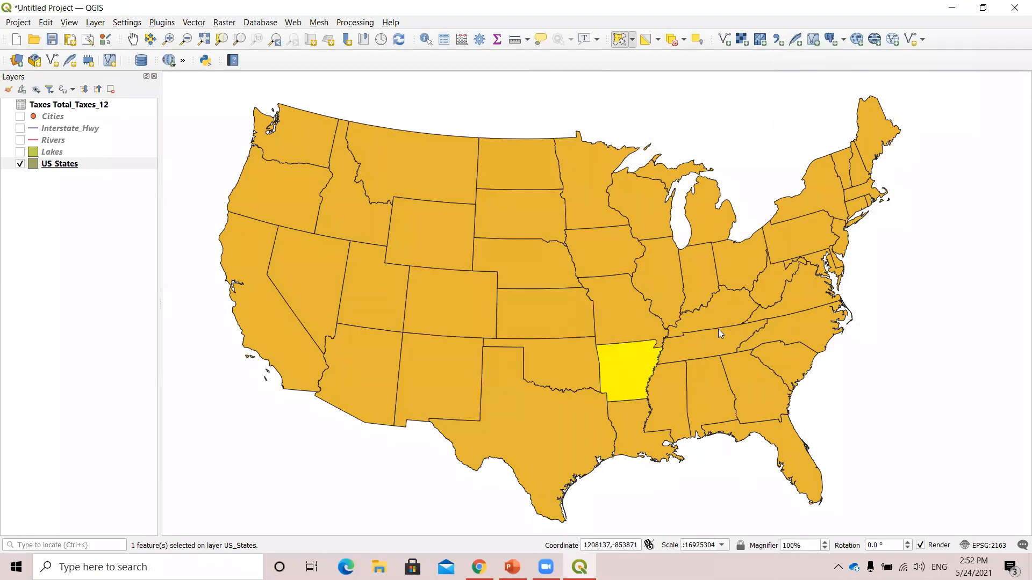
click(797, 300)
click(527, 381)
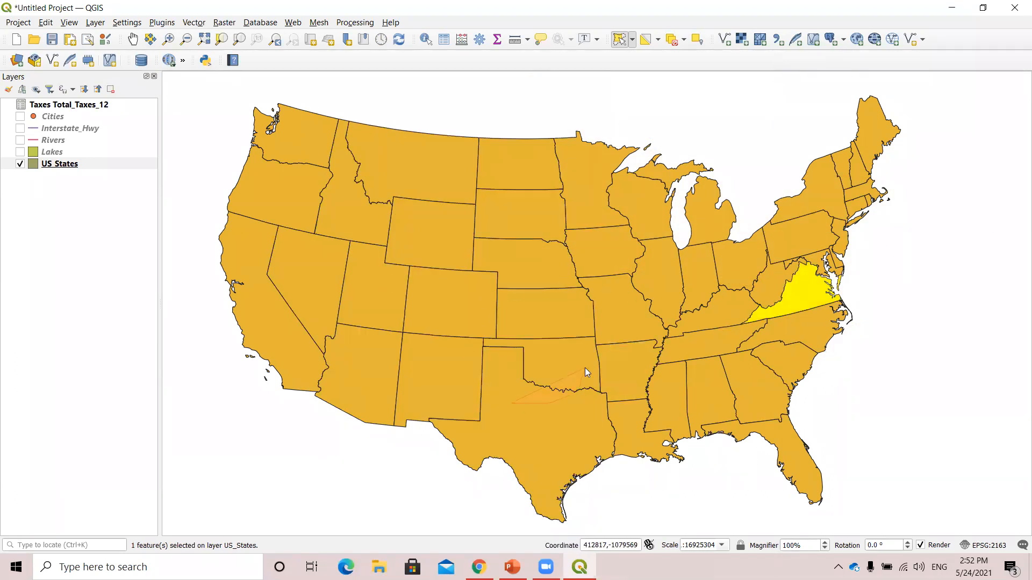
click(588, 372)
click(497, 230)
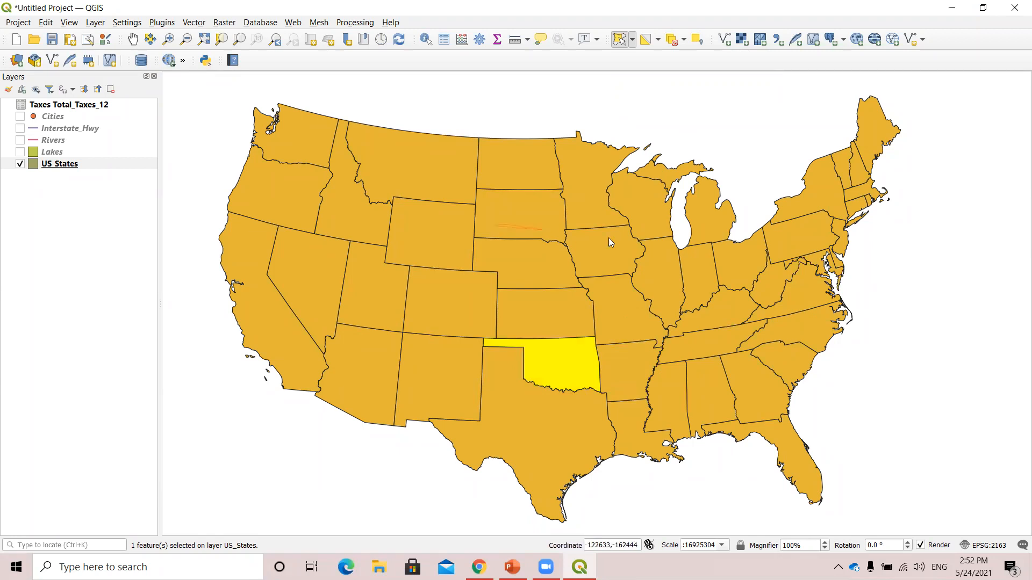
click(532, 285)
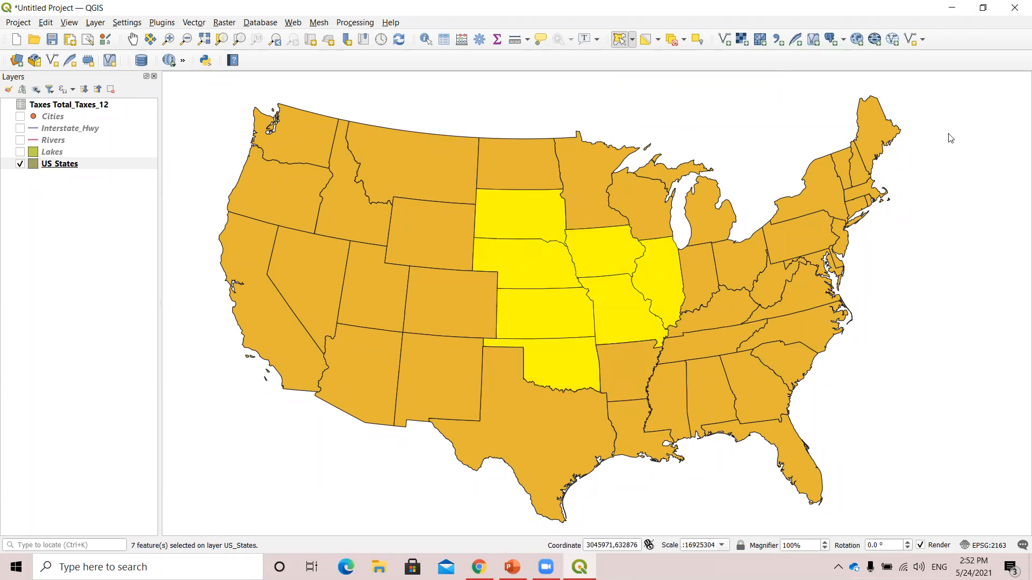
Switch to Select Features by Radius and select the eight central states around Nebraska, from Wyoming and Colorado to Minnesota and Missouri.
click(634, 41)
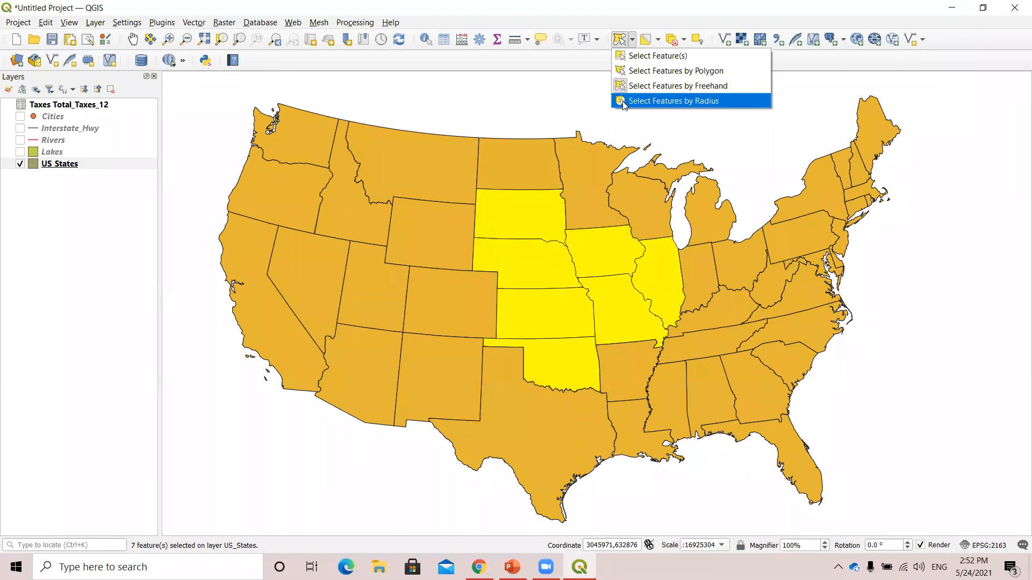
click(544, 110)
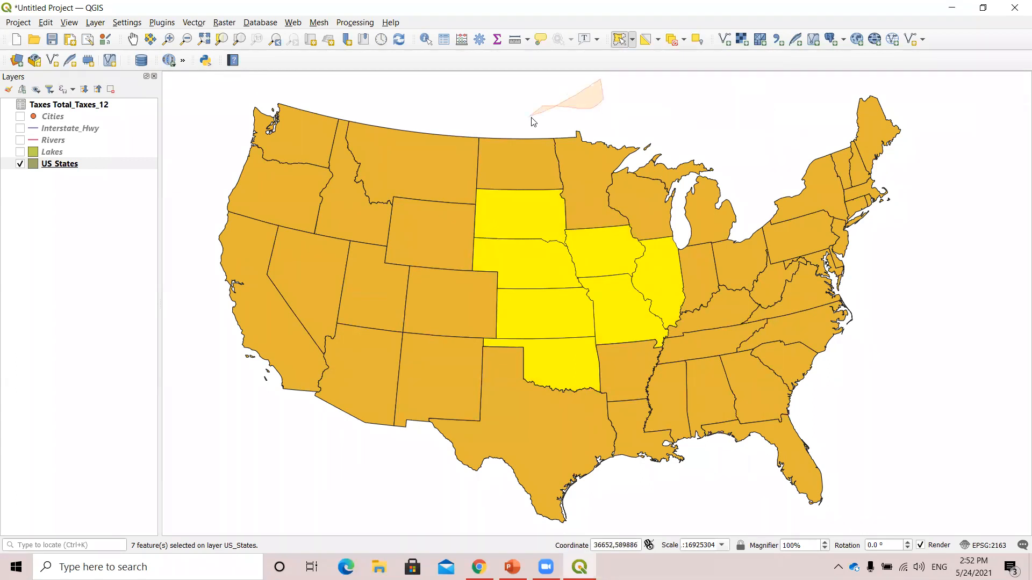
click(535, 120)
click(633, 40)
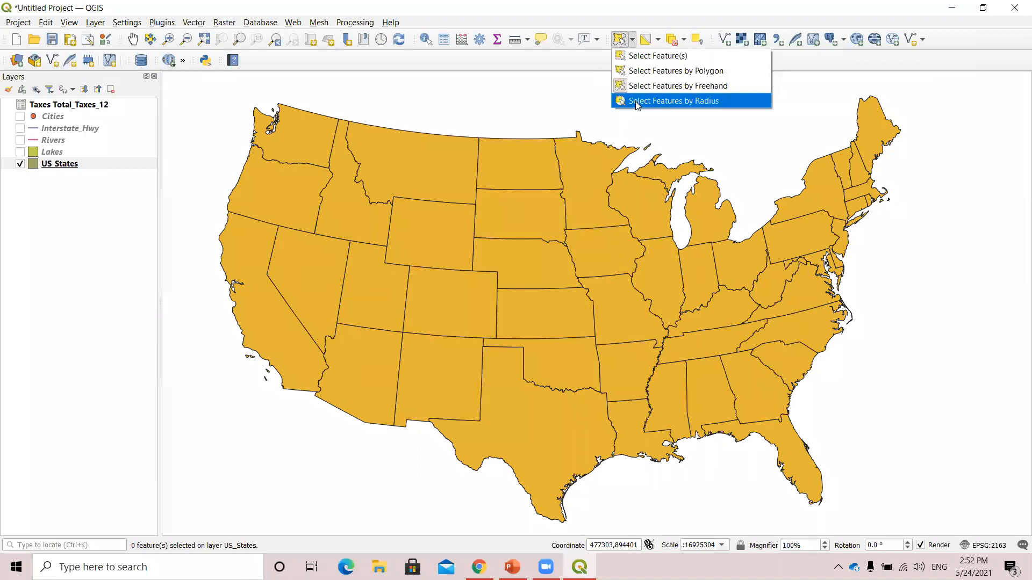
click(691, 101)
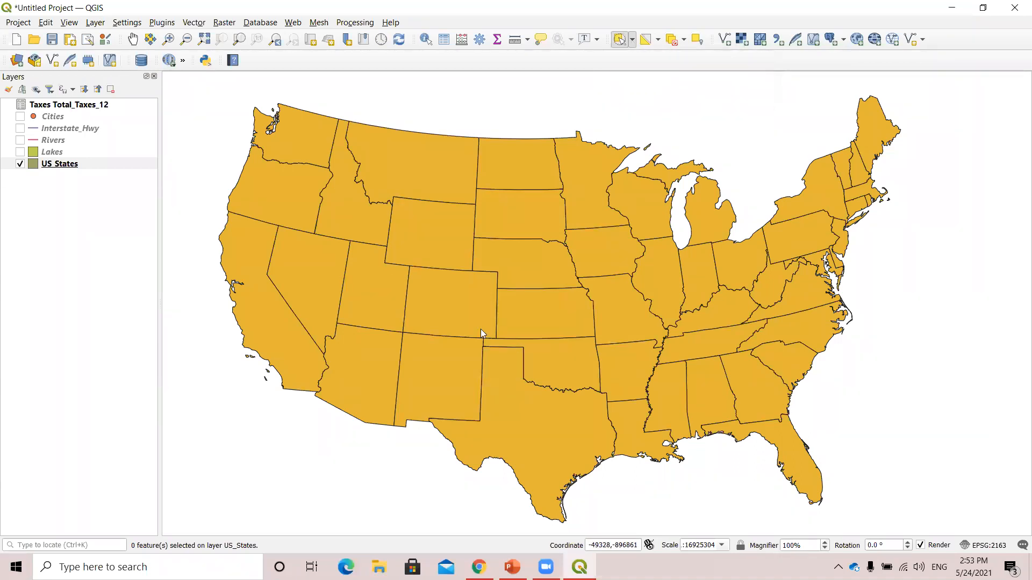
click(532, 267)
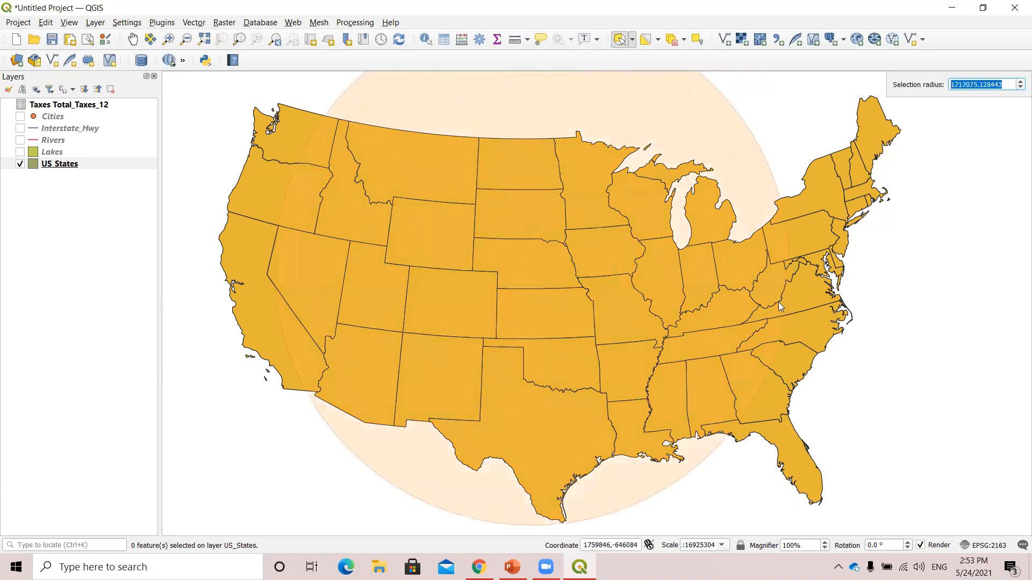
click(594, 287)
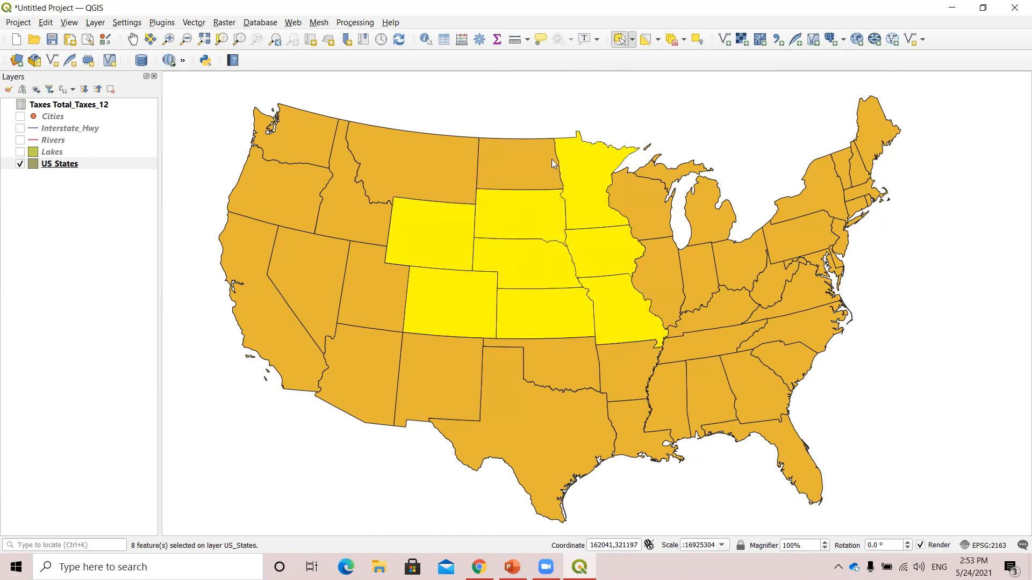
Draw a small selection circle centred in the empty area north of North Dakota, and deselect features from all layers.
click(555, 107)
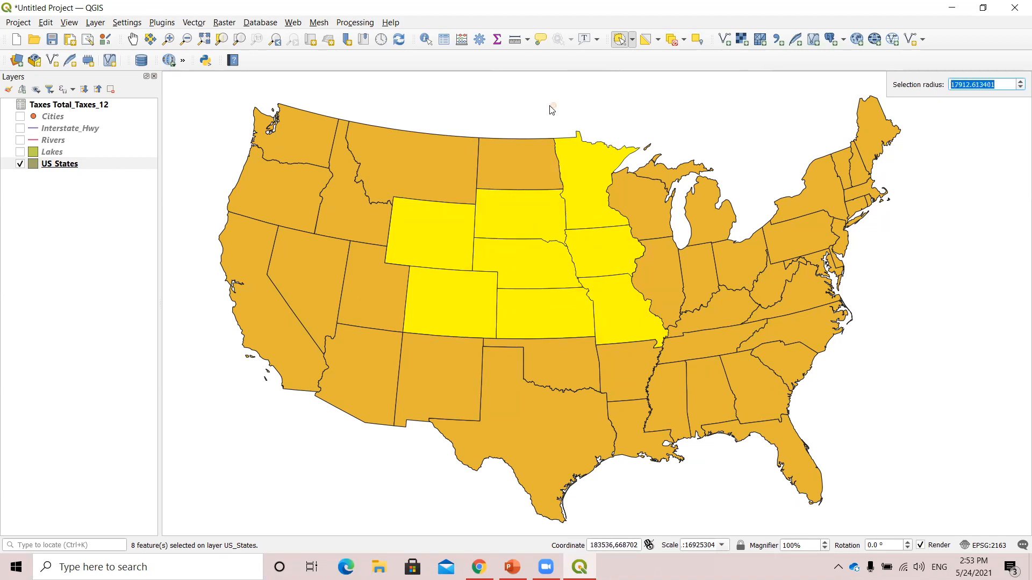
click(553, 169)
click(672, 39)
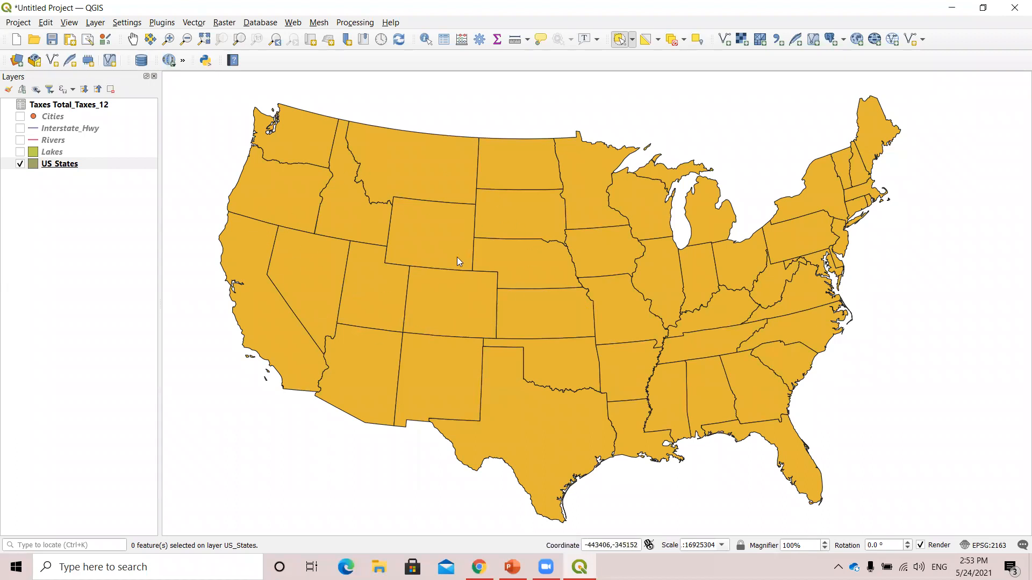
In the project properties, set the selection color to cyan, enable avoiding artifacts when rendered as map tiles, and accept the settings.
click(20, 25)
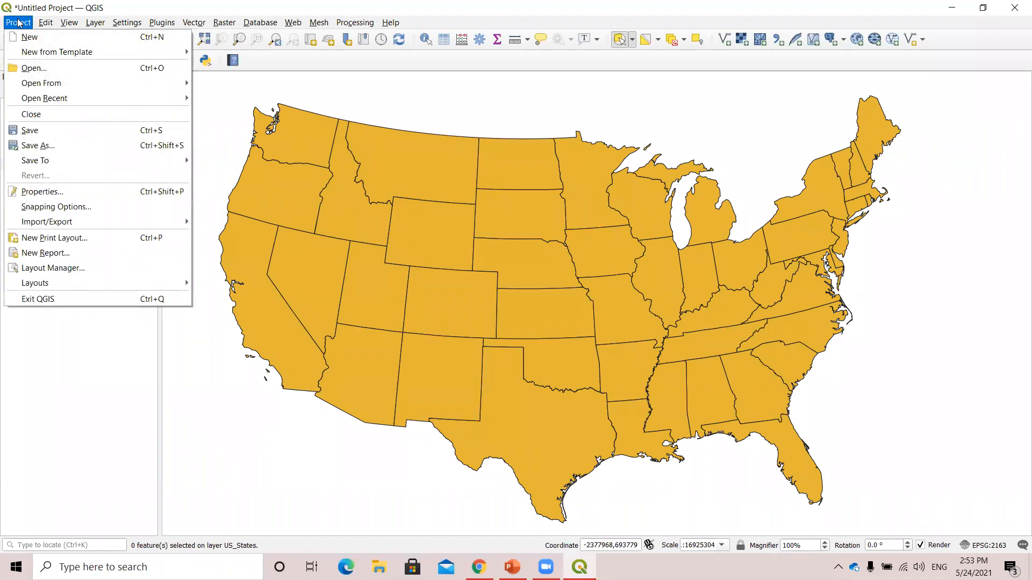
click(42, 192)
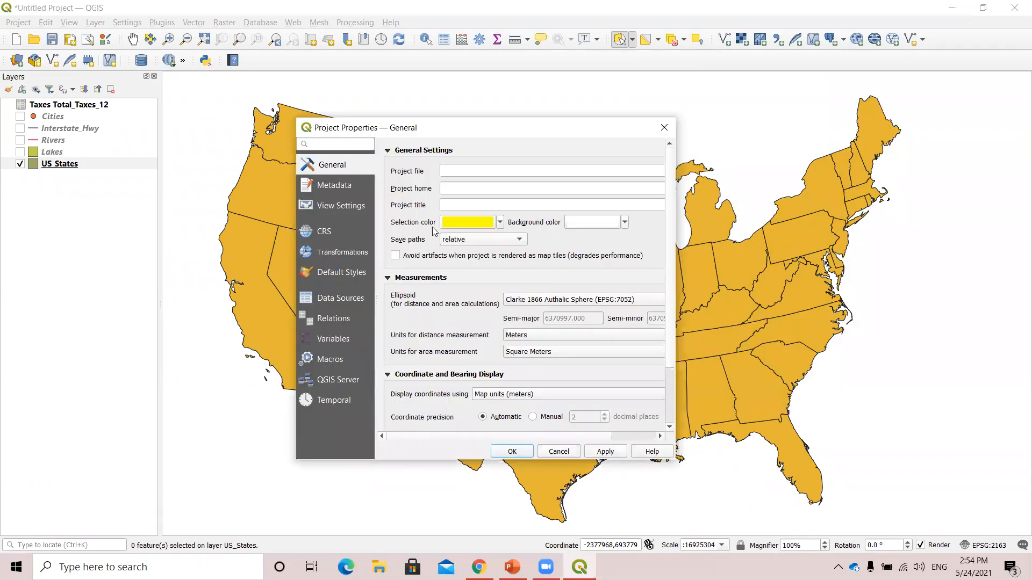
click(499, 222)
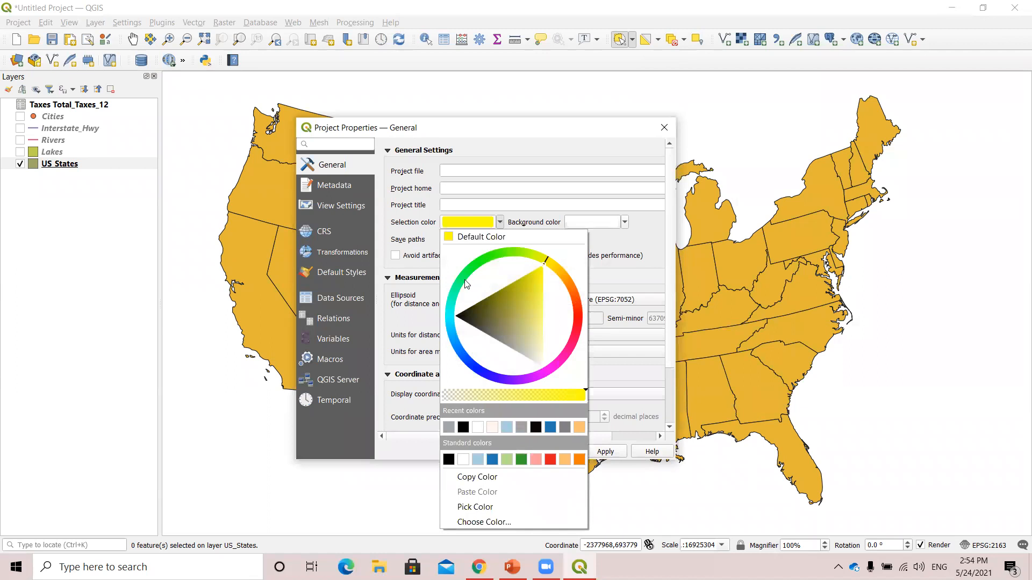
click(447, 318)
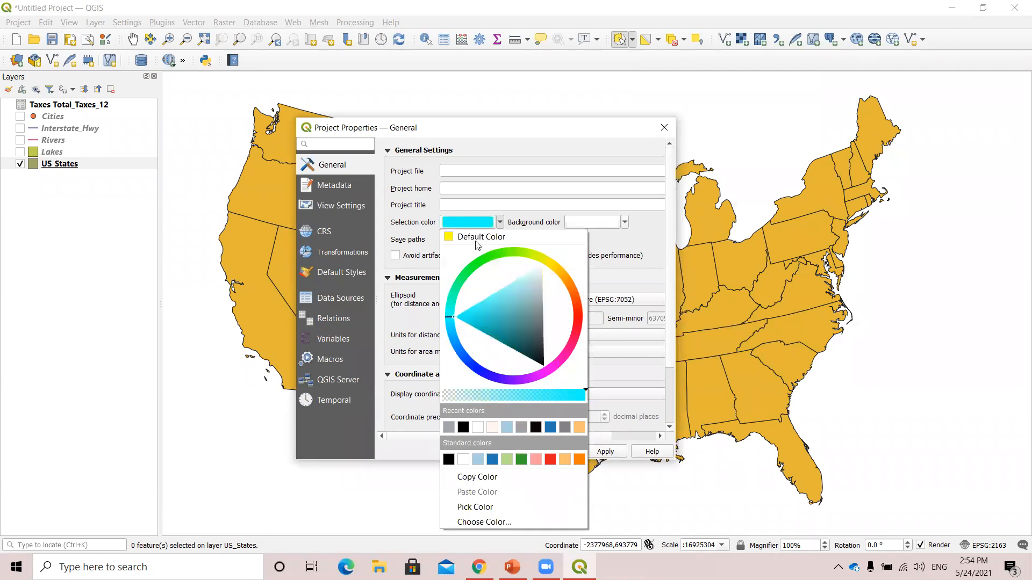
drag(449, 320, 449, 322)
drag(451, 317, 451, 313)
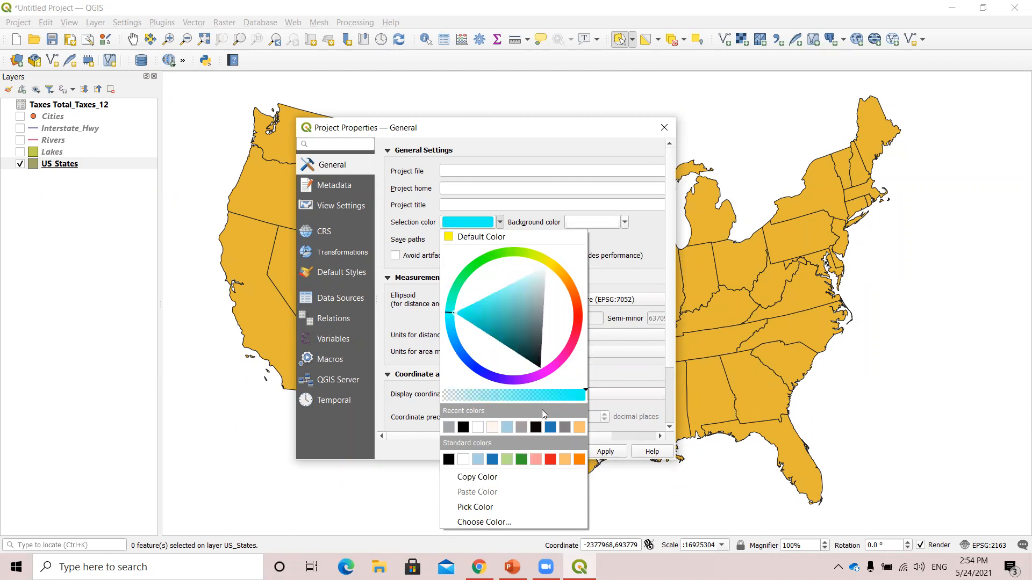
click(643, 259)
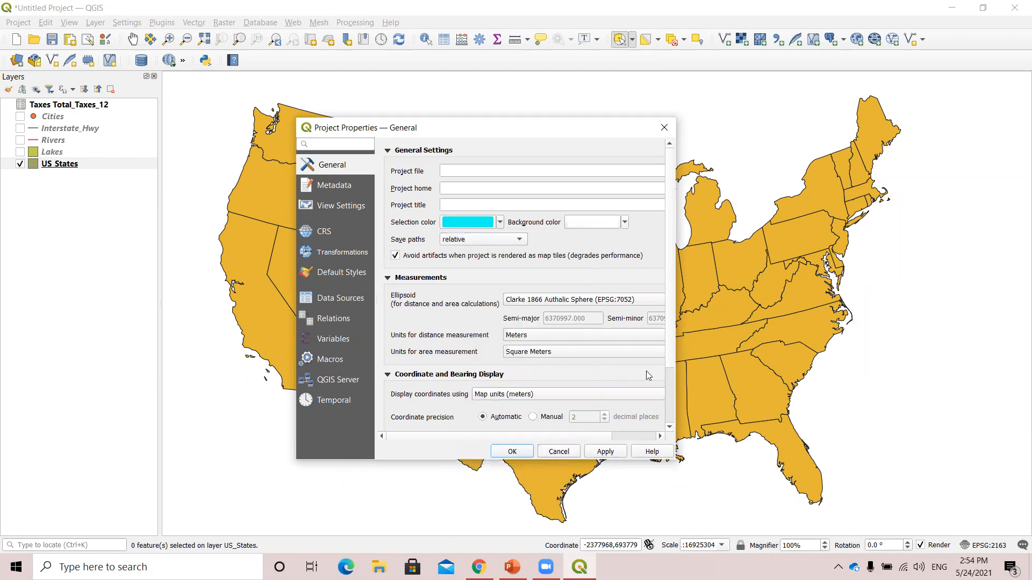
click(511, 451)
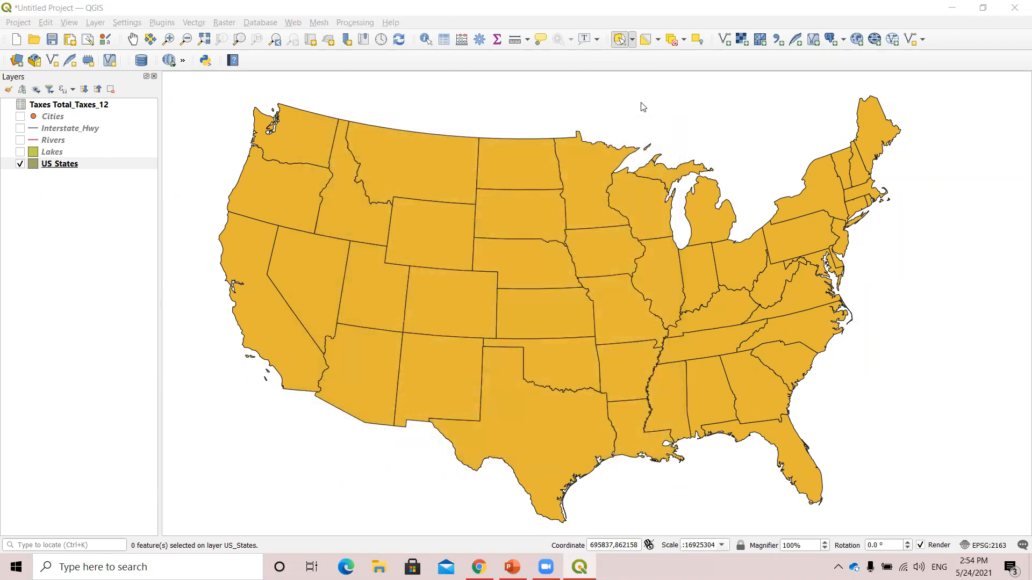
Select the central states from Montana and Minnesota to Texas with a selection radius centred on Kansas.
click(524, 296)
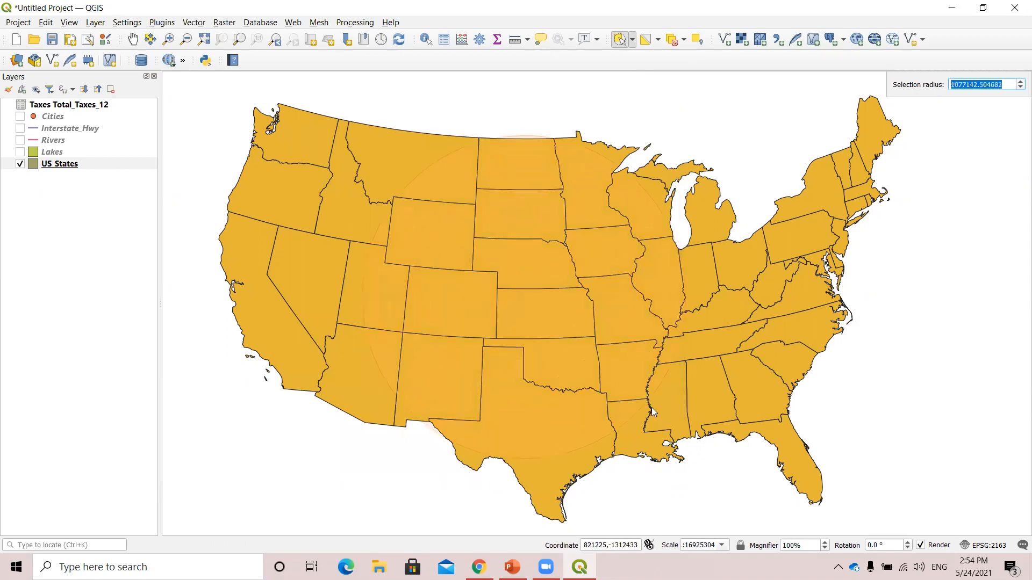
click(599, 371)
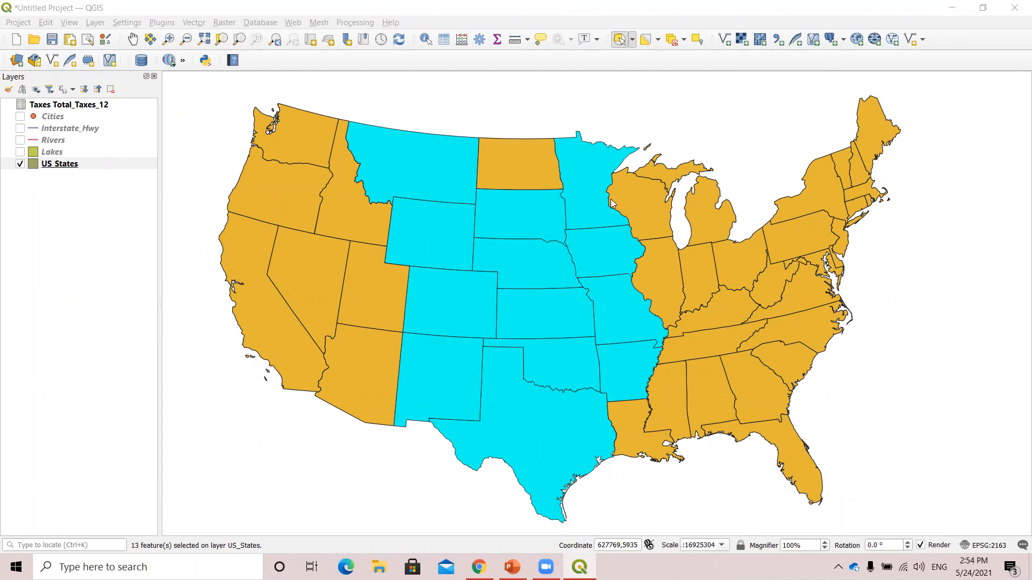
Clear the current state selection, open the US_States attribute table, and widen its window to show more columns.
click(490, 90)
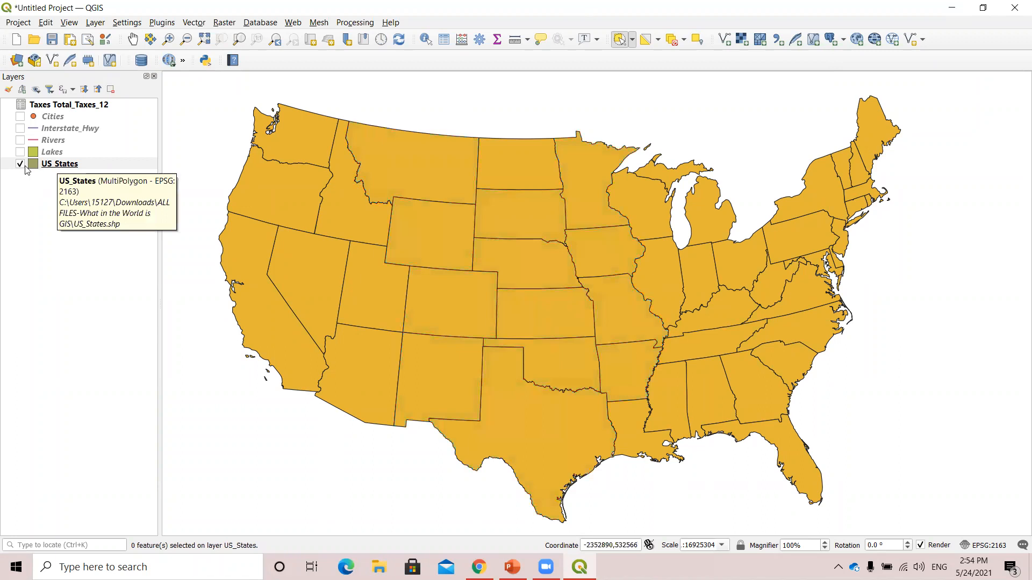
right_click(59, 168)
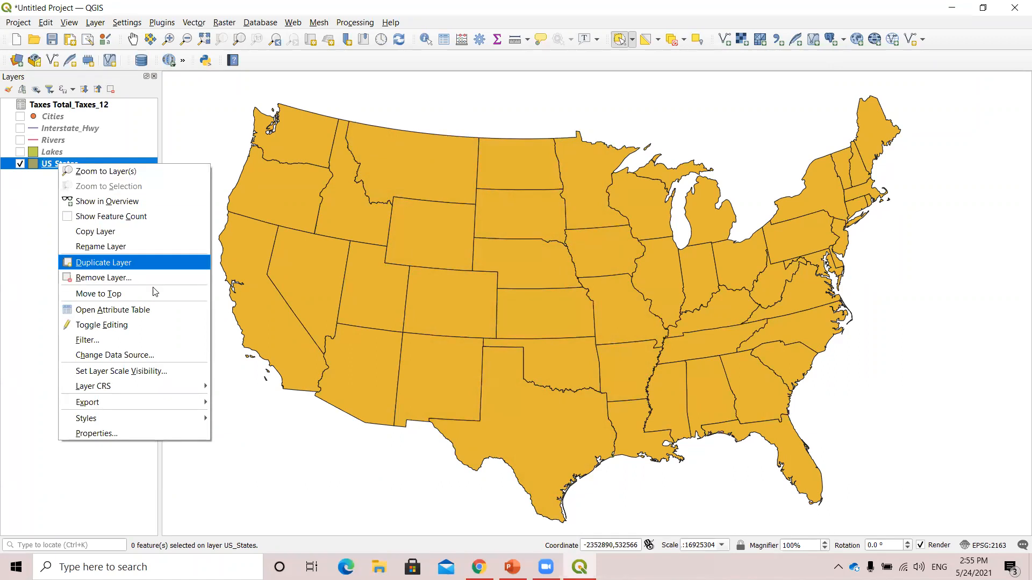
click(110, 310)
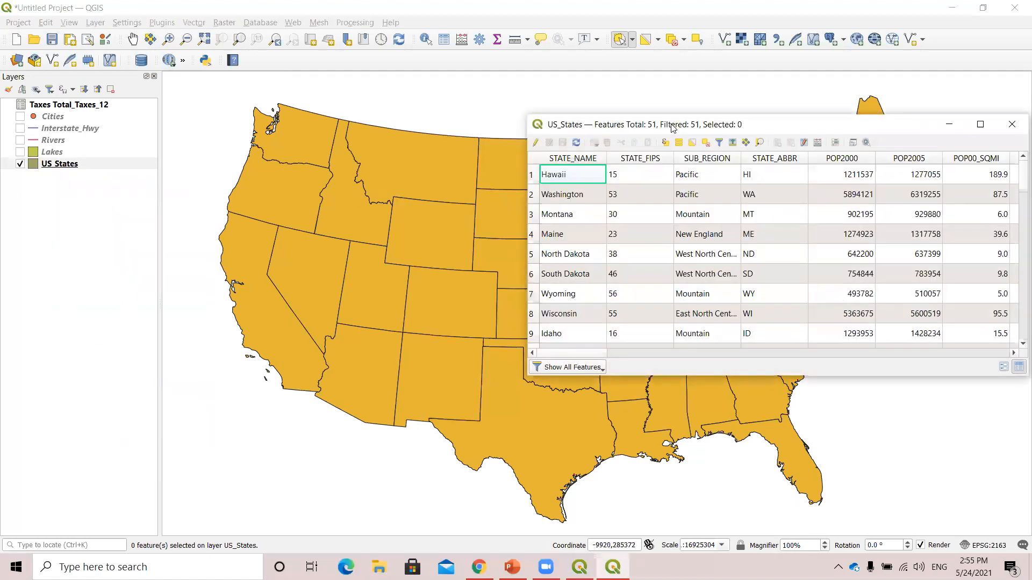
drag(755, 125, 446, 127)
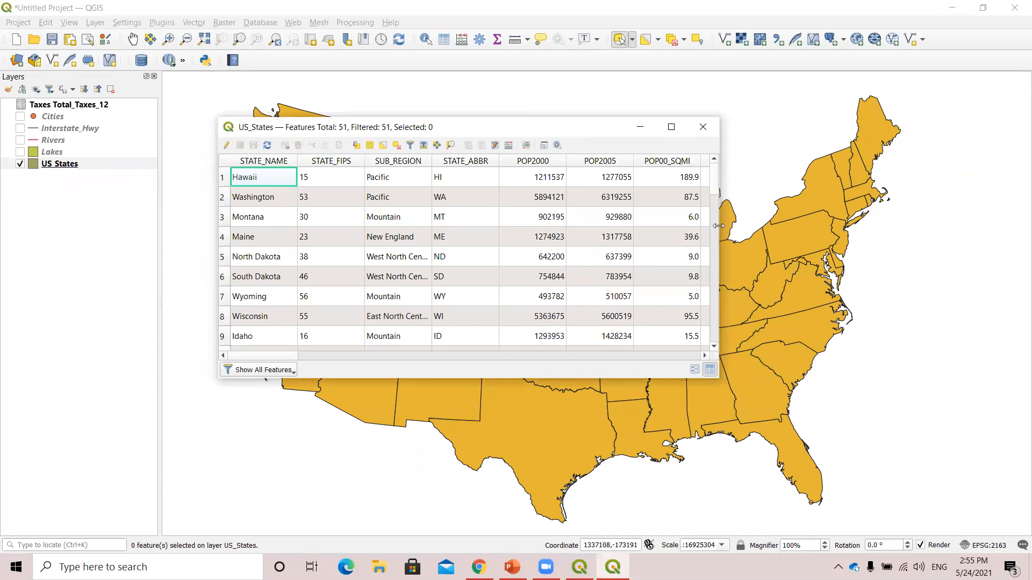
drag(718, 226, 983, 226)
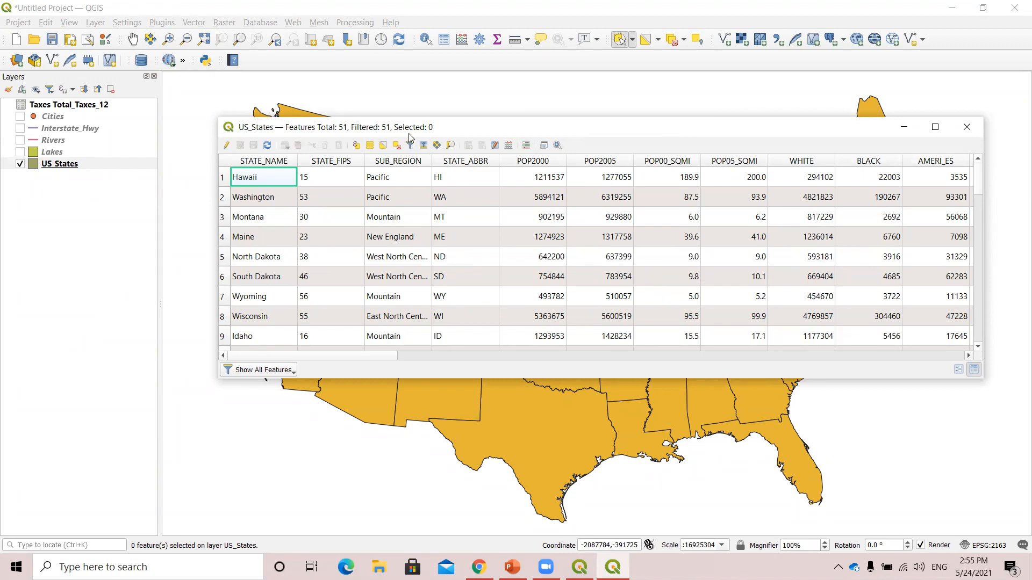
Select the Washington, South Dakota and Montana rows in the attribute table, keeping these states visible on the map.
click(224, 198)
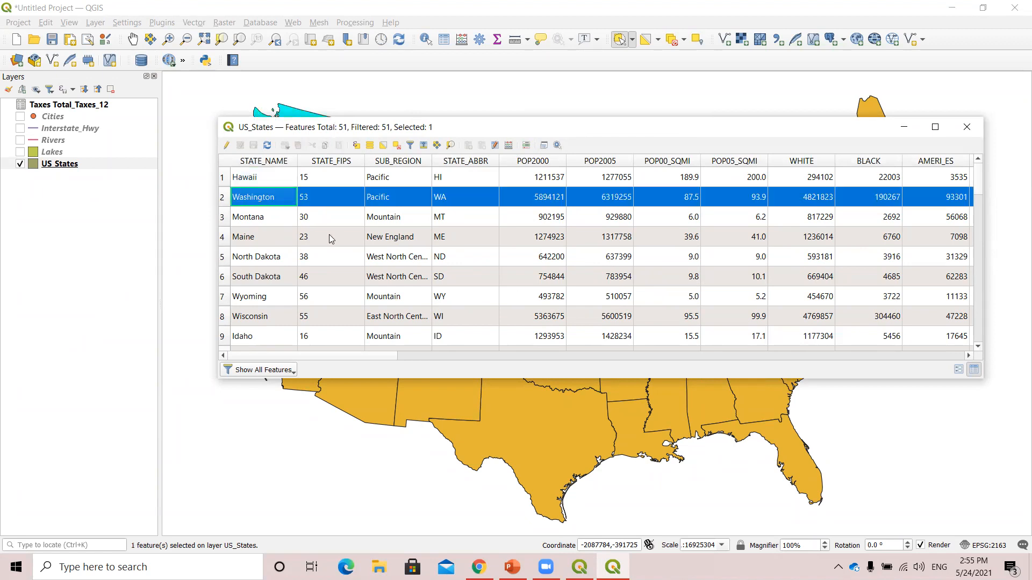
drag(403, 127, 402, 238)
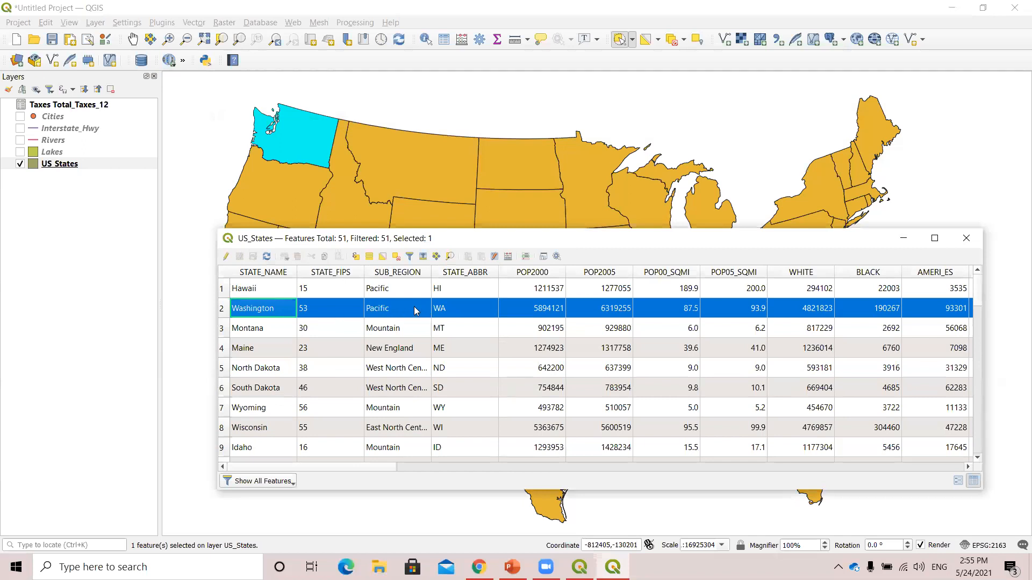
ctrl+click(224, 392)
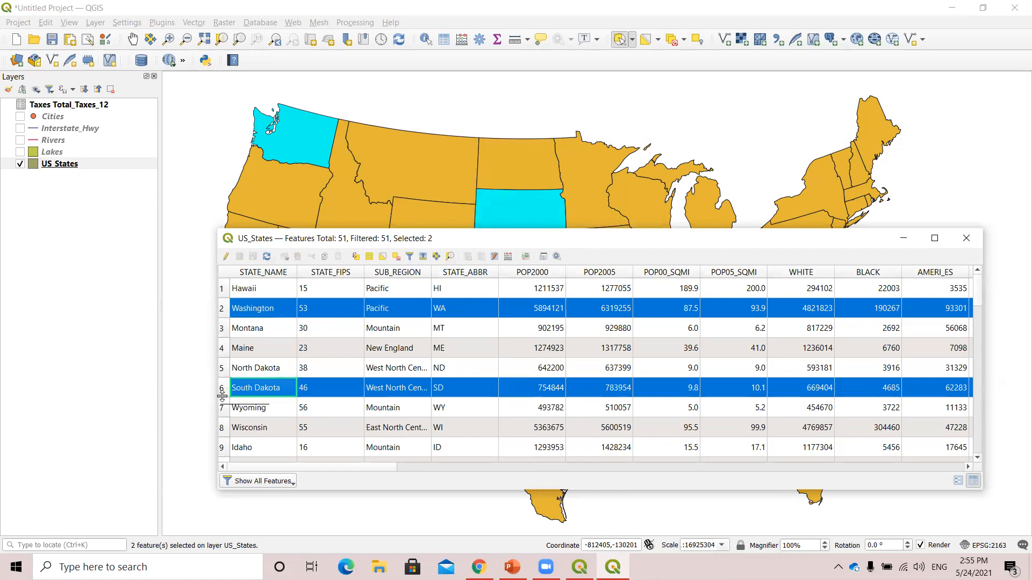
drag(455, 244, 457, 272)
ctrl+click(224, 364)
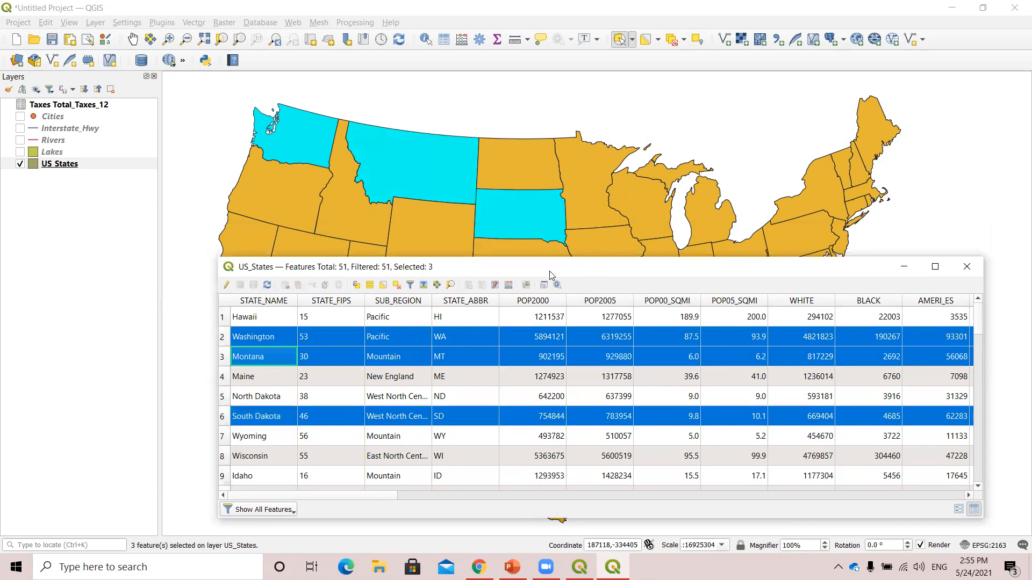
Move the US_States attribute table clear of the eastern states and close it, keeping the three states selected.
drag(548, 274, 496, 211)
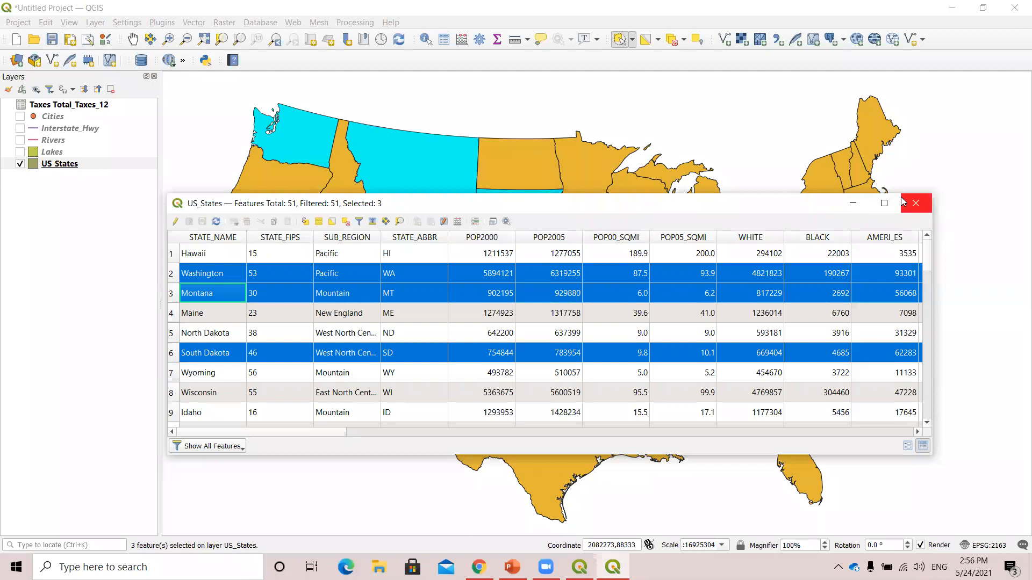
click(839, 139)
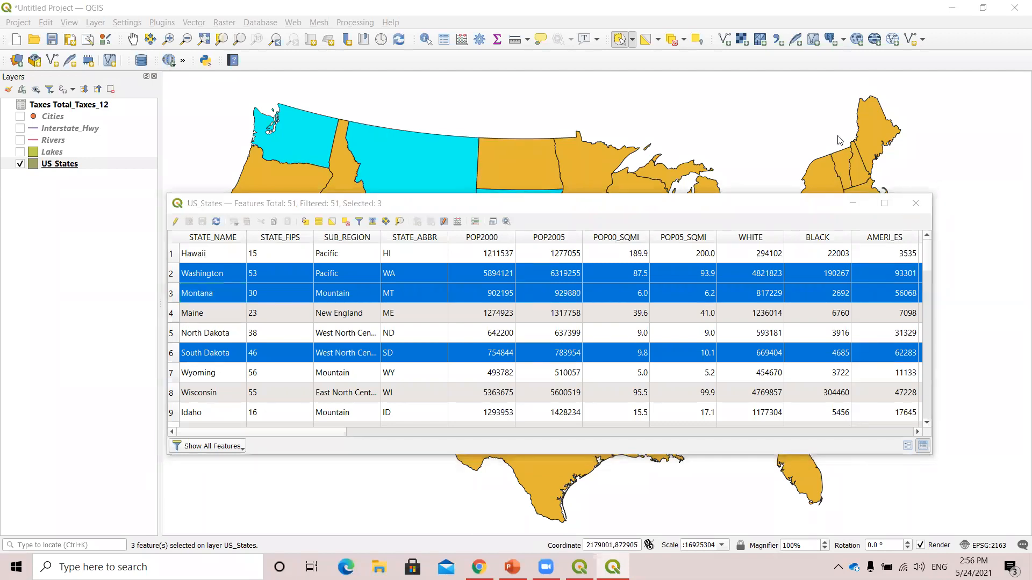
drag(791, 208, 650, 199)
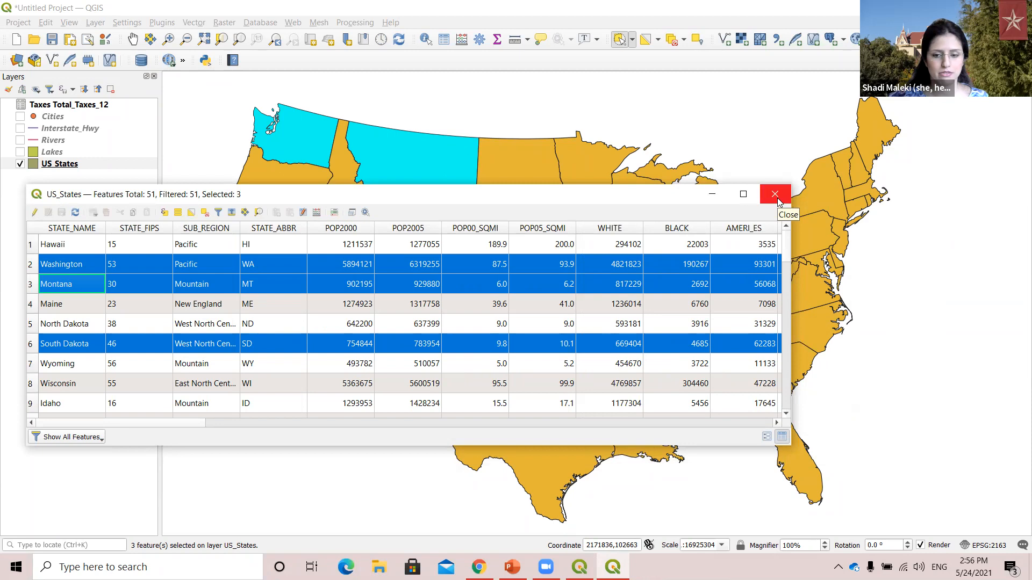
click(775, 194)
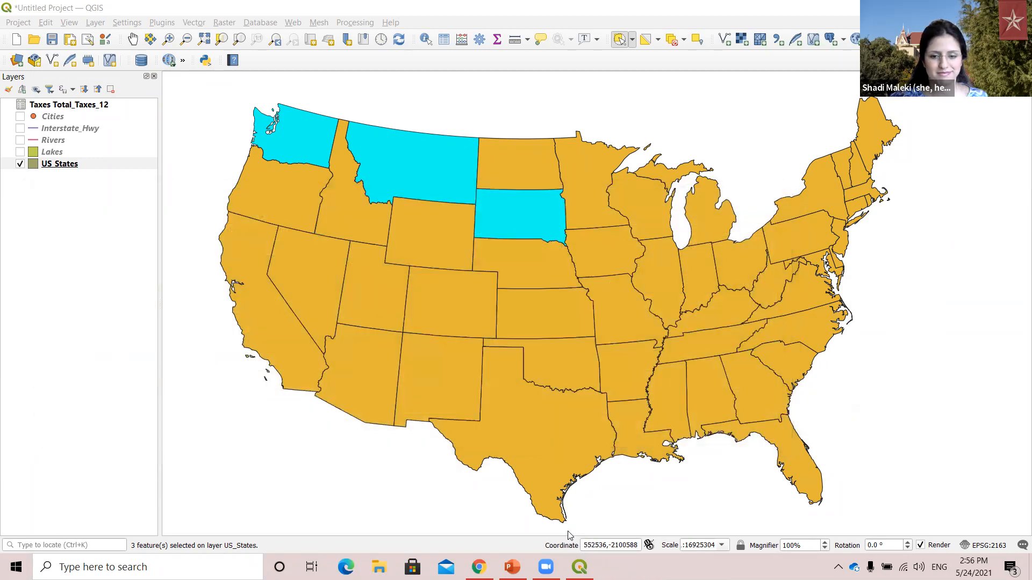
Switch to Chrome and bring up the workshop's agenda page for the Texas Conference on Digital Libraries.
mouse_move(479, 567)
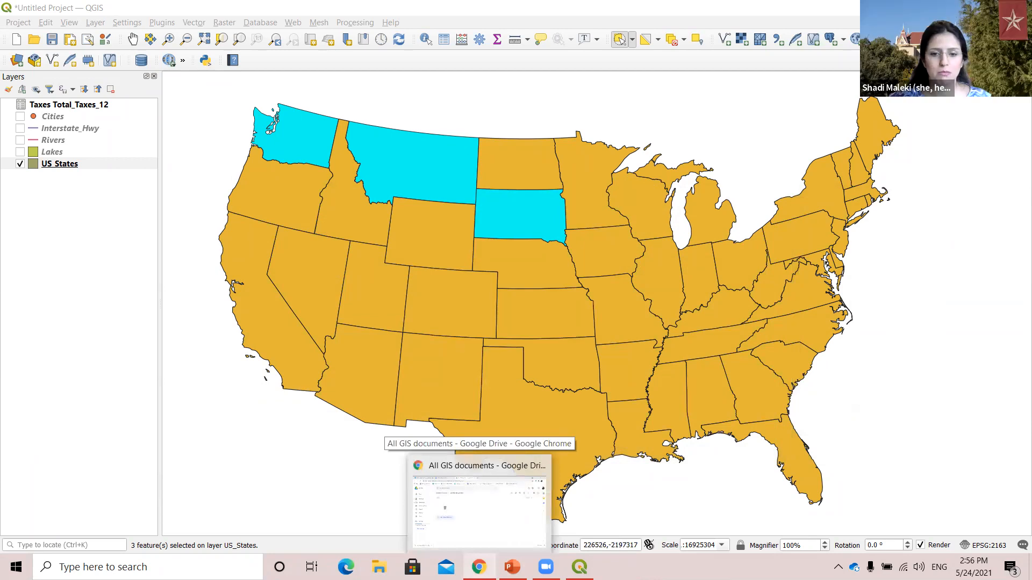
click(479, 511)
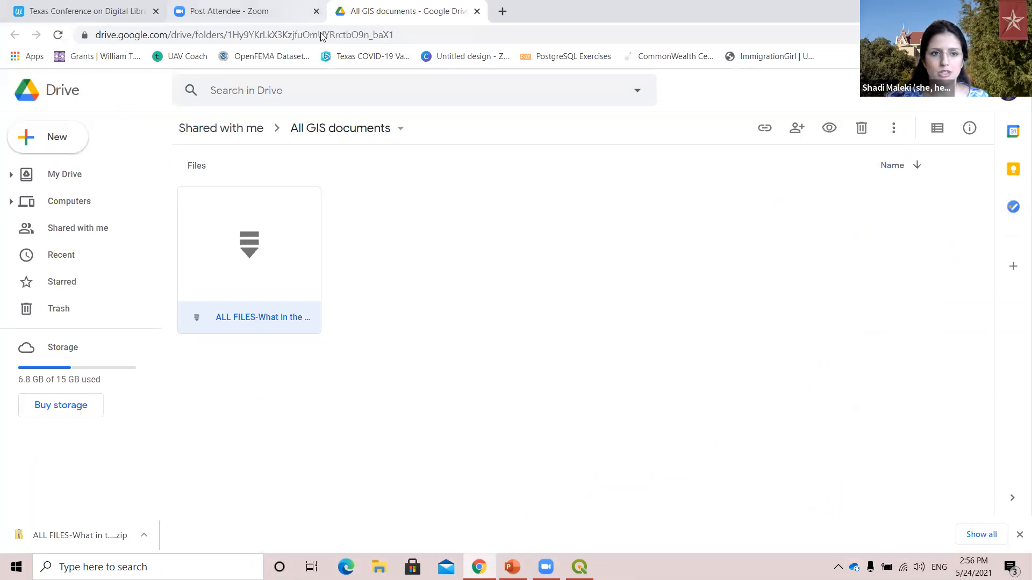
click(306, 3)
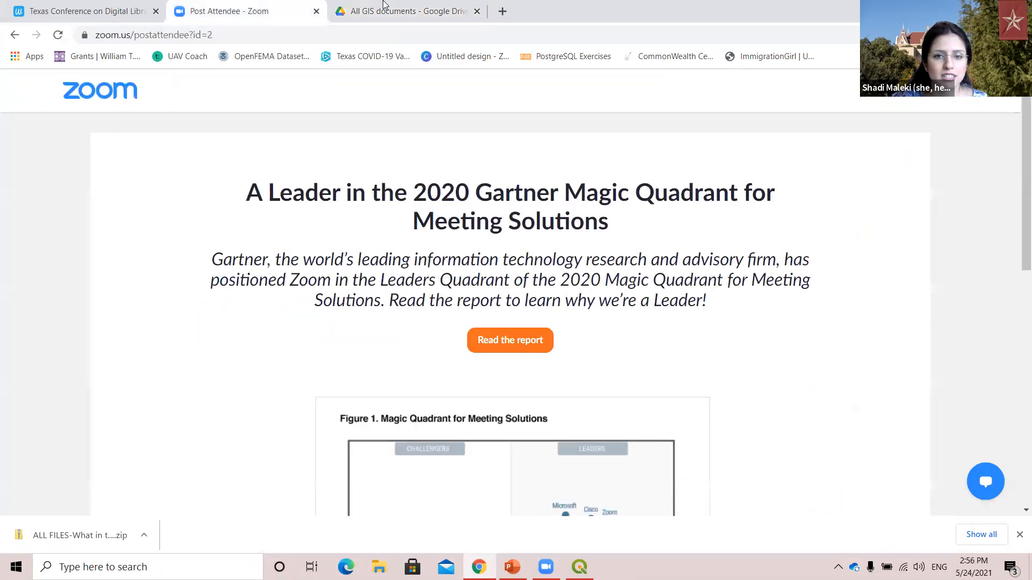
click(380, 5)
click(62, 4)
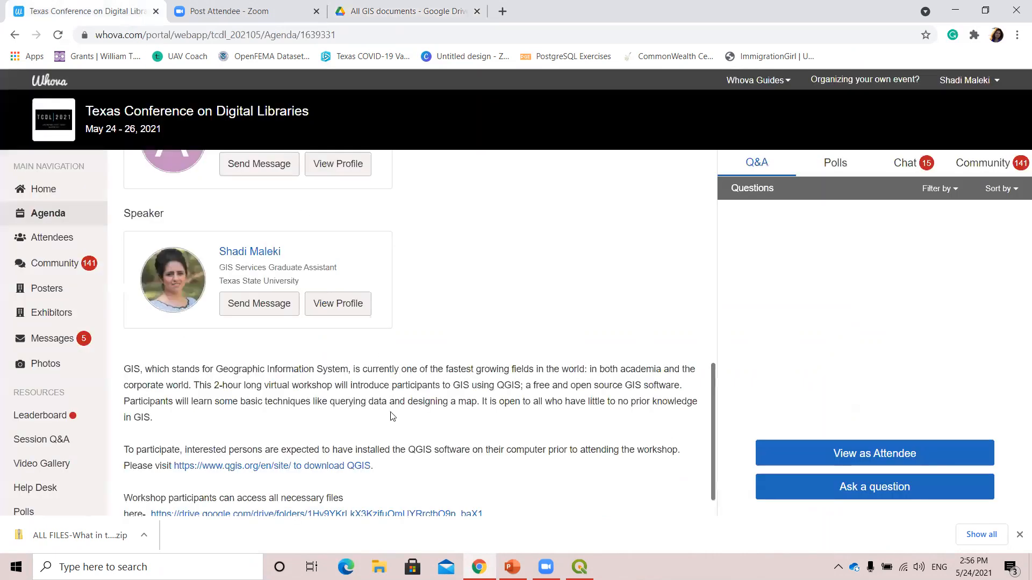
Try to open the QGIS download link given in the workshop description.
click(269, 469)
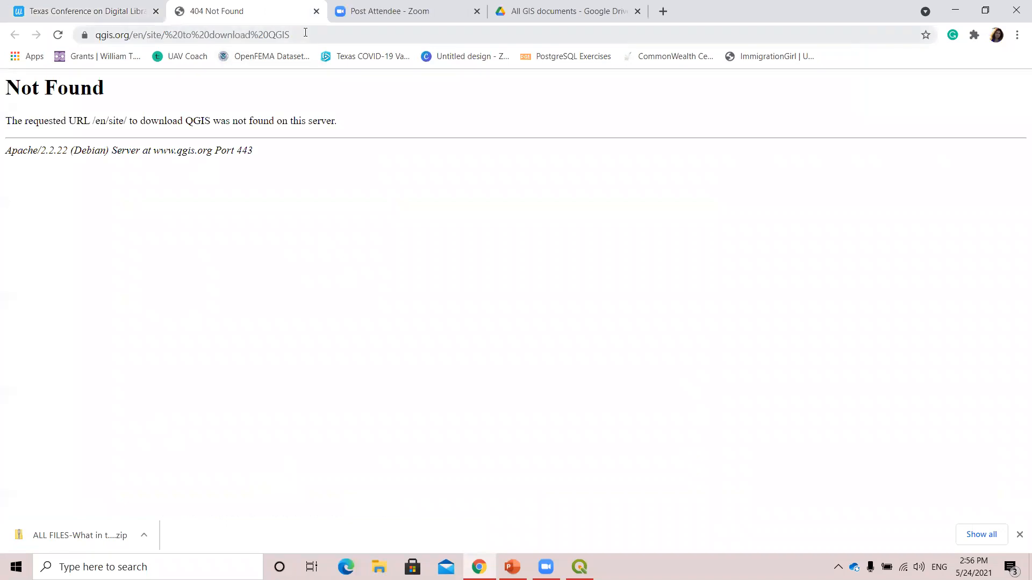
click(316, 11)
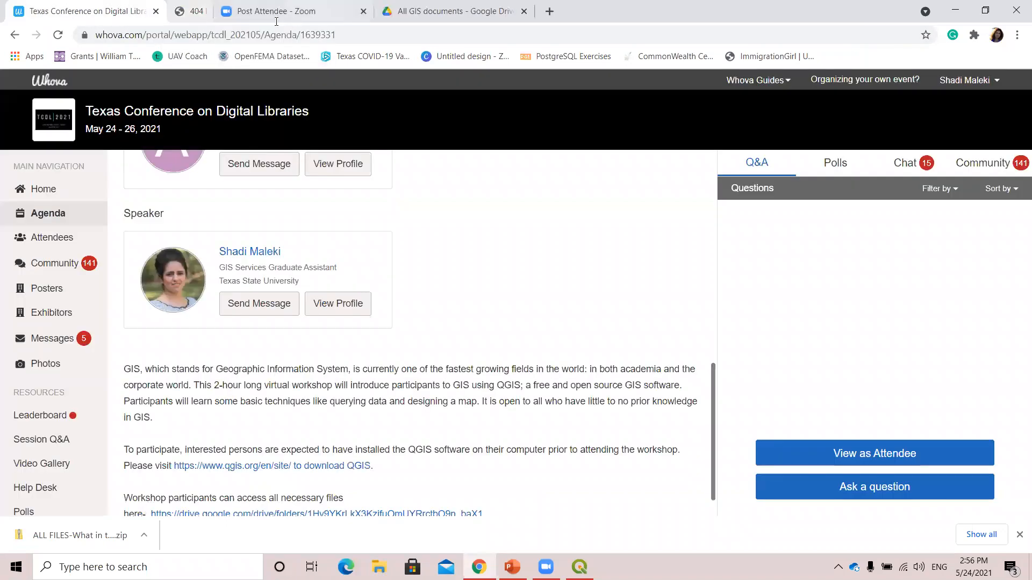
click(268, 467)
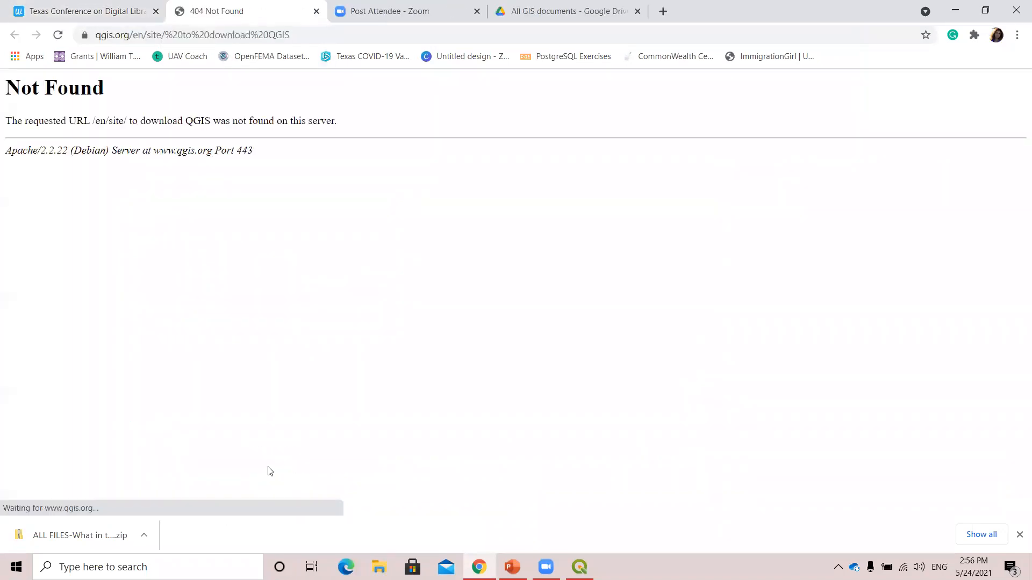
Look up QGIS from the address bar and open the suggested Download QGIS page at qgis.org/en/site/forusers/download.html.
click(219, 37)
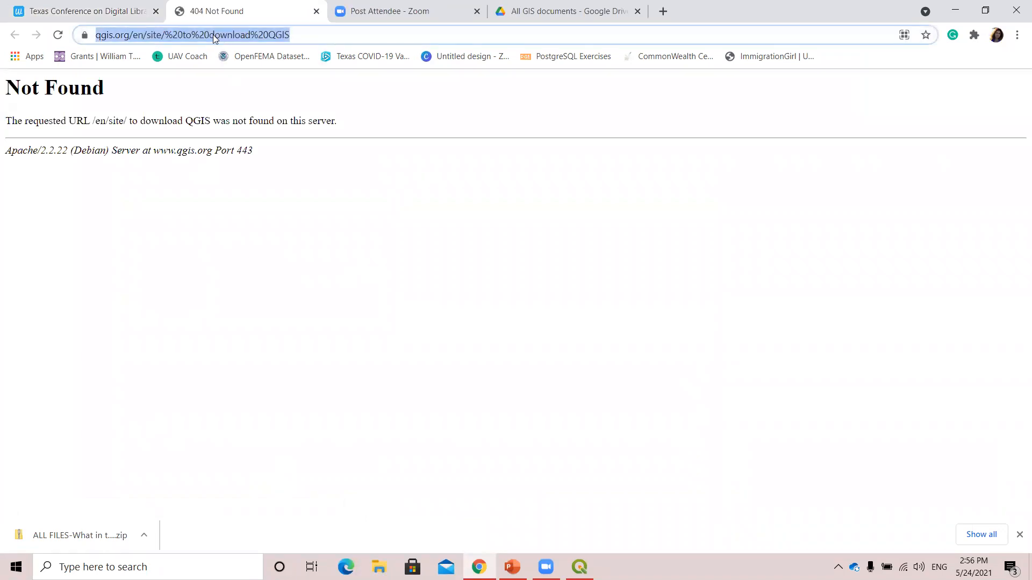
text(Q)
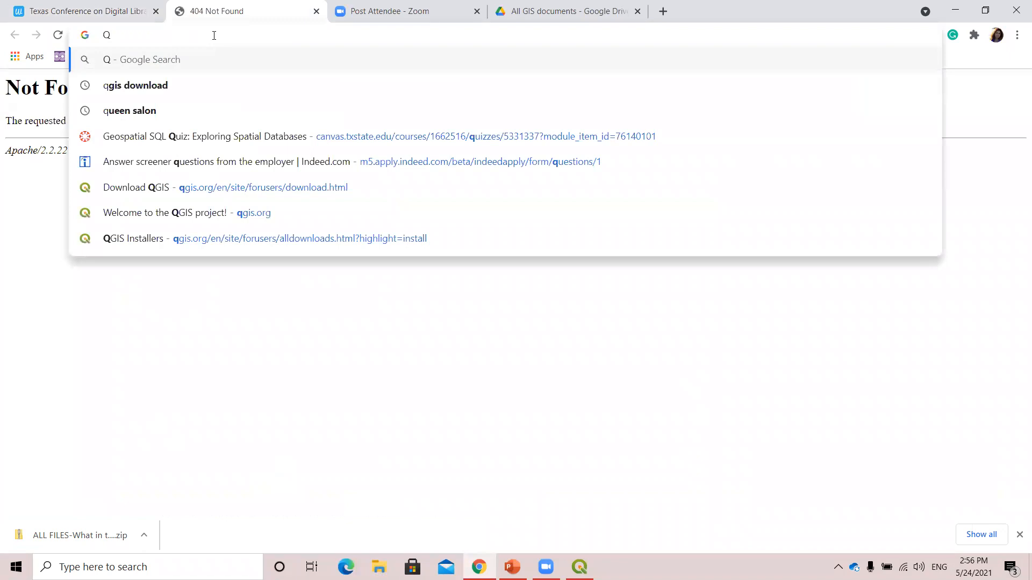
text(GIS)
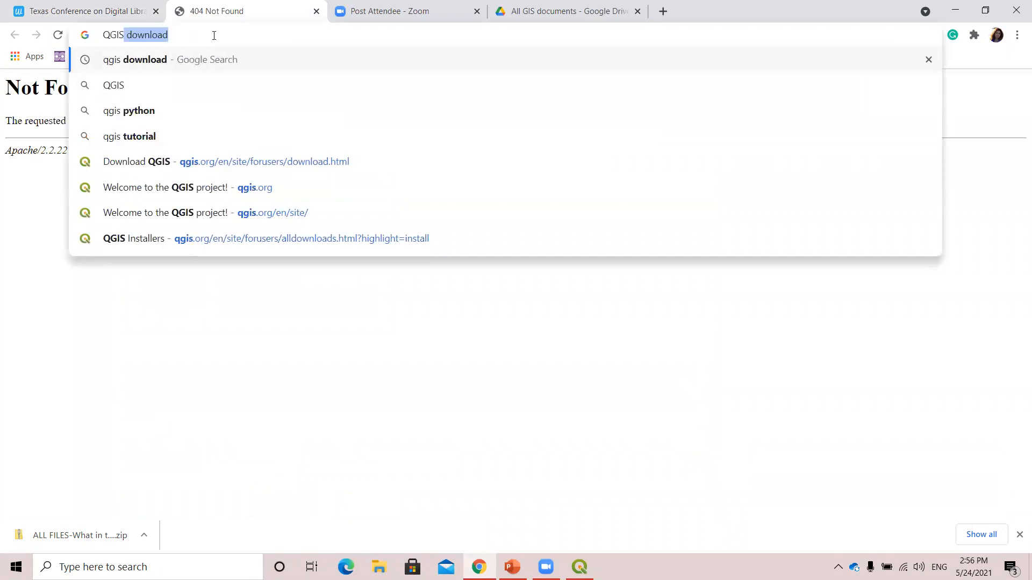
click(314, 162)
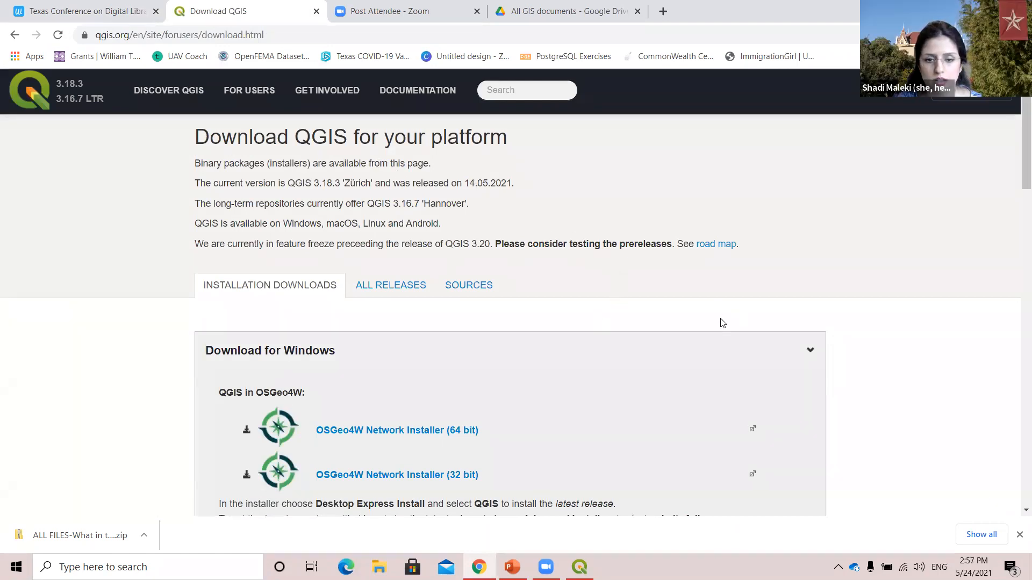
Examine the Windows installers on the QGIS download page, including the latest and long-term releases.
scroll(624, 318, down, 1)
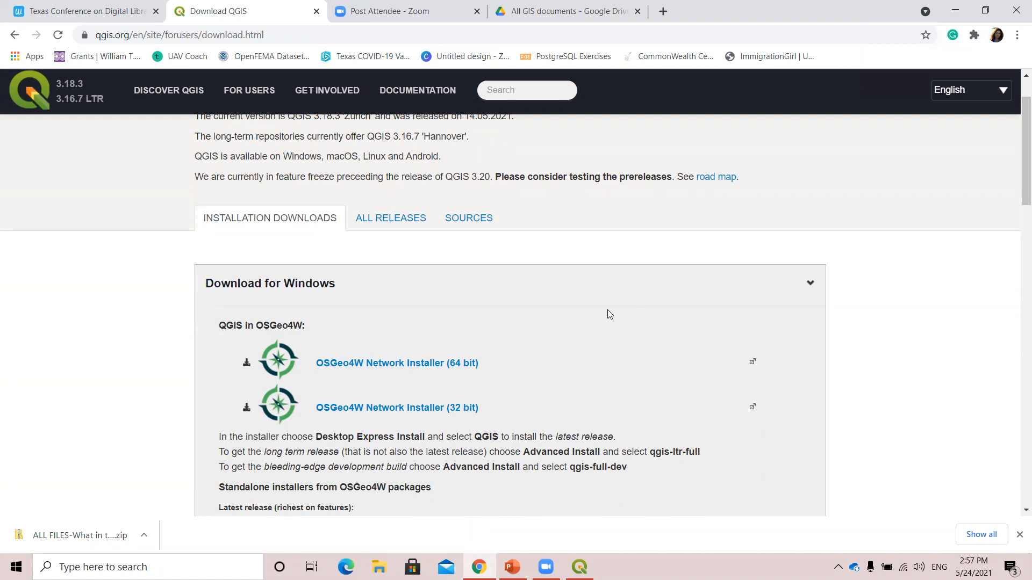
scroll(607, 314, down, 5)
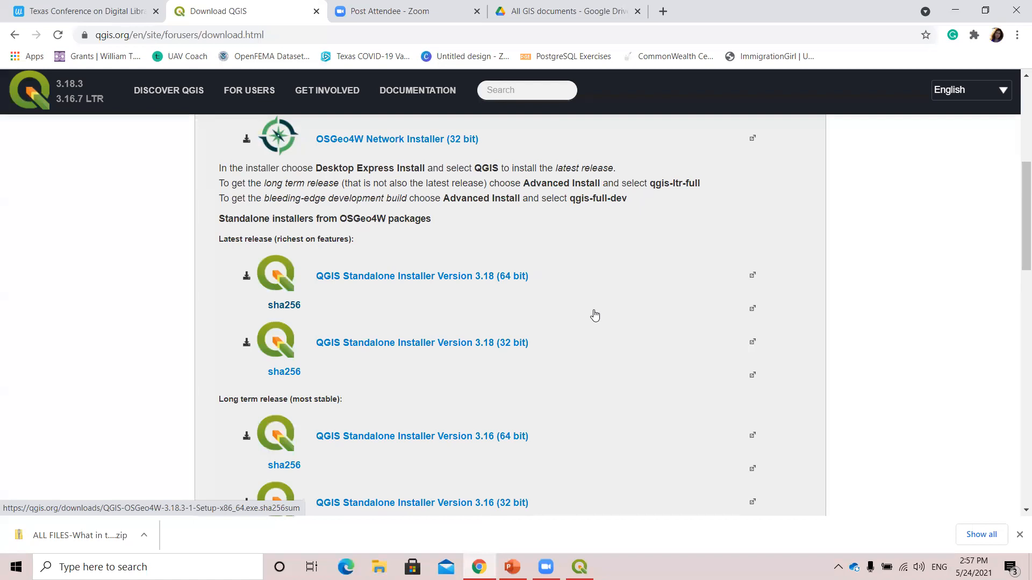
scroll(595, 316, down, 8)
scroll(593, 316, up, 2)
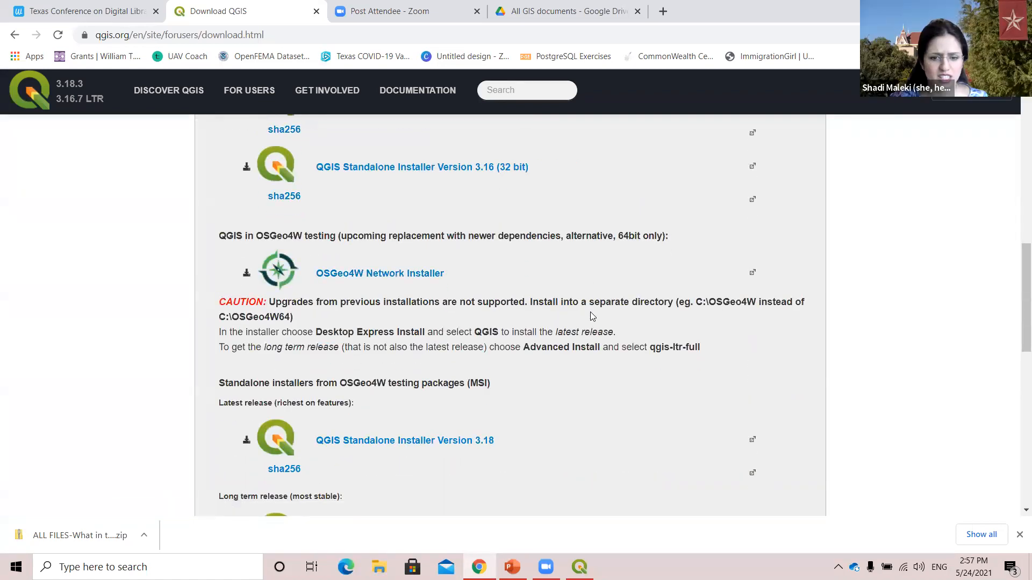
scroll(592, 316, down, 3)
scroll(502, 326, up, 6)
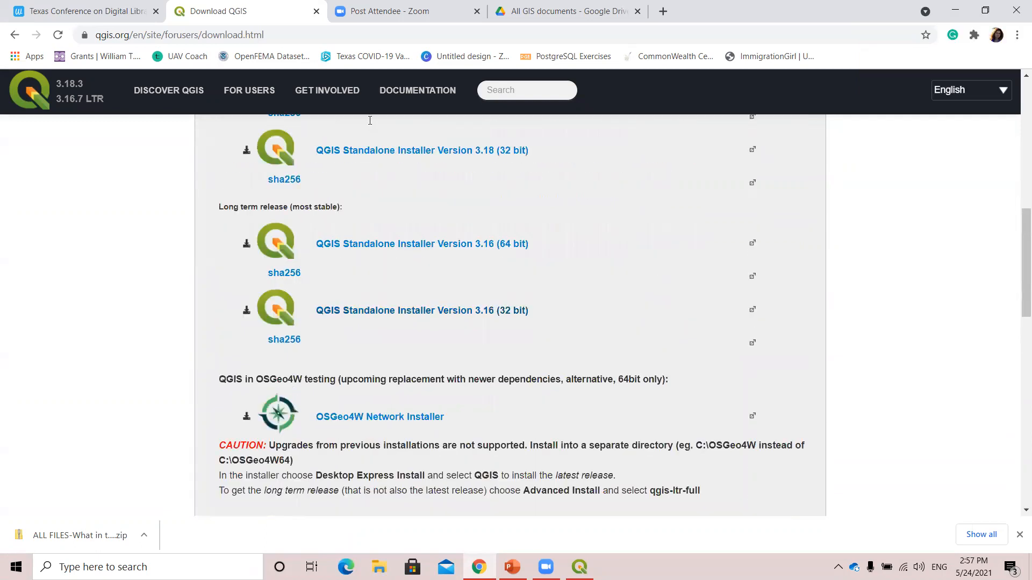
scroll(370, 120, up, 9)
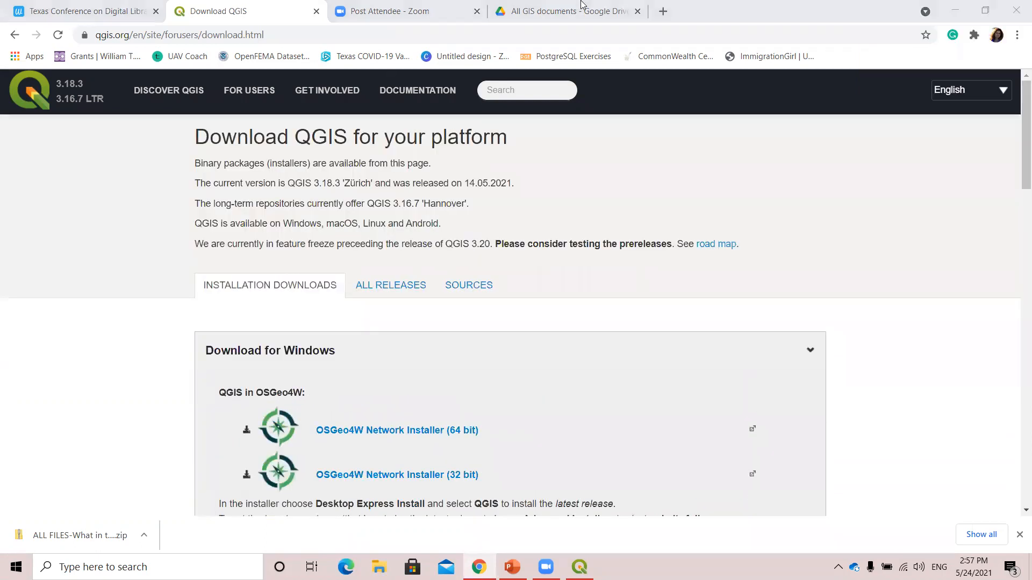
In a new tab, open the Alkek One: Exploring Open Source GIS I signup page and go from it to the QGIS homepage's download section.
click(662, 11)
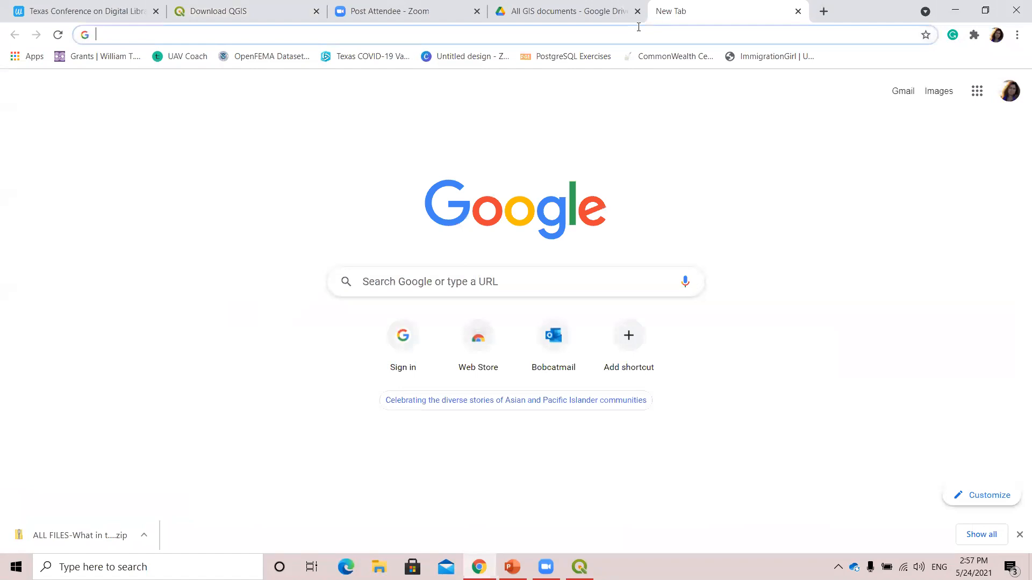
text(ALKEK)
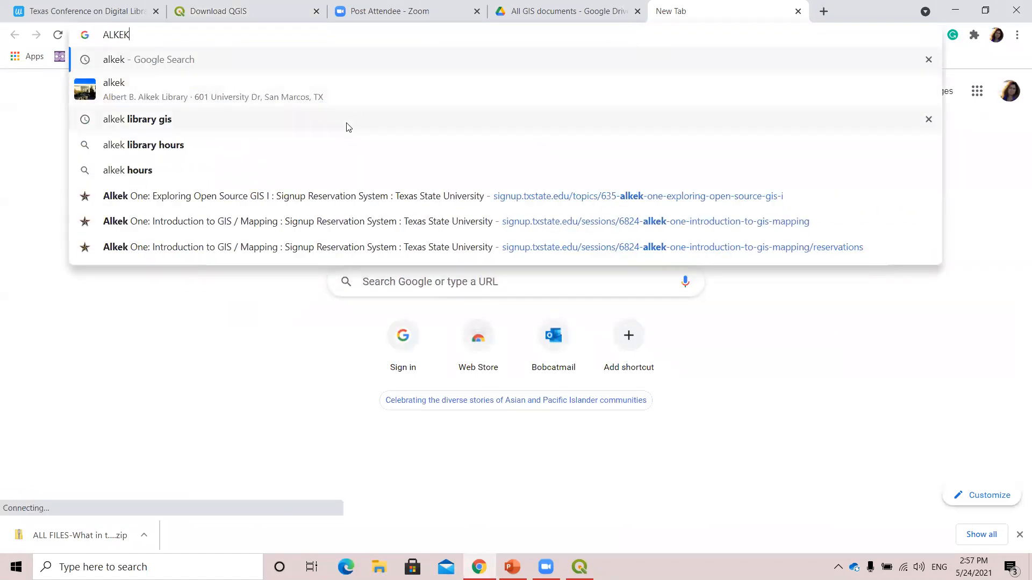
click(304, 195)
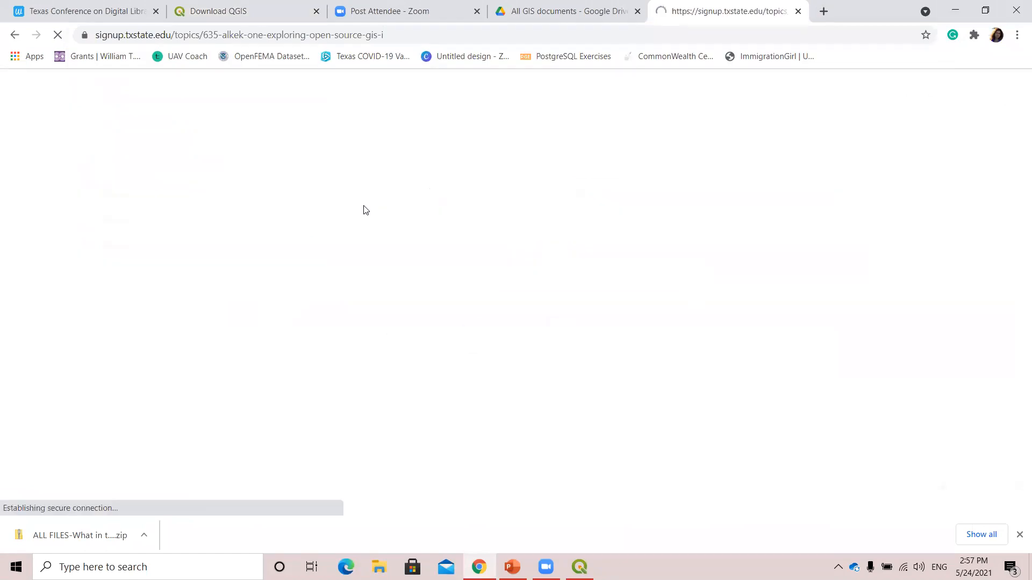
click(272, 374)
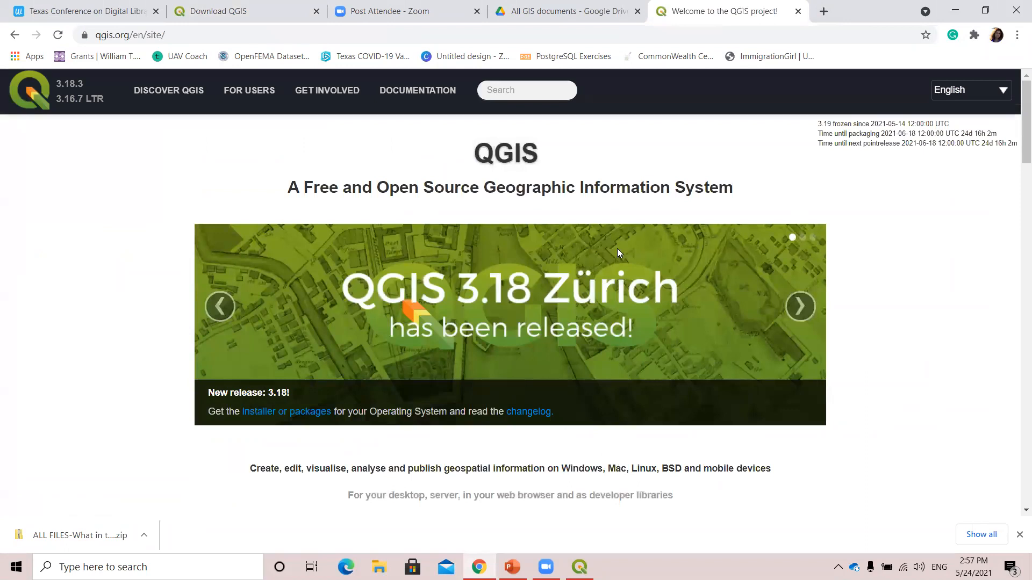
scroll(654, 447, down, 8)
scroll(655, 448, up, 4)
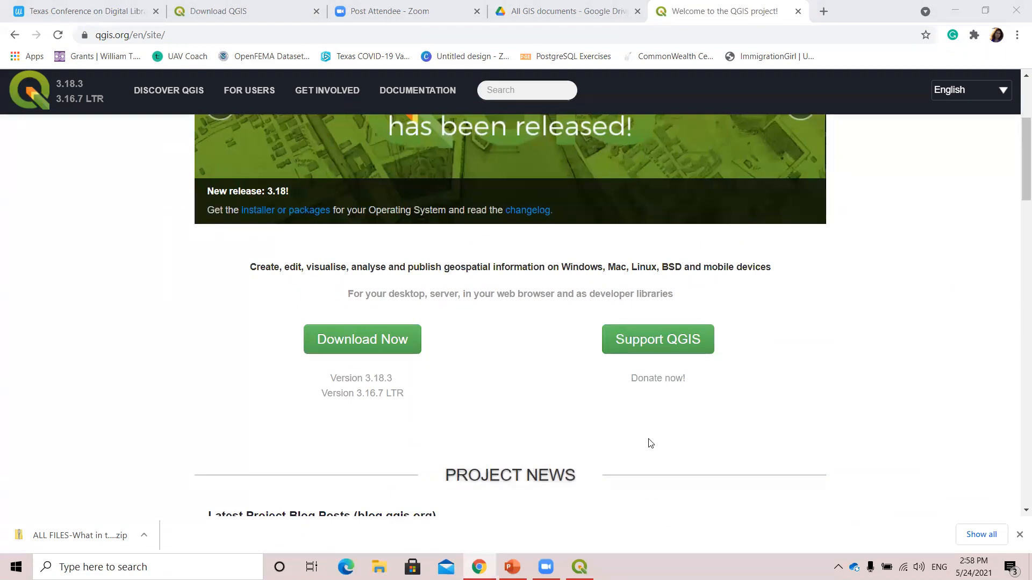
scroll(591, 425, up, 4)
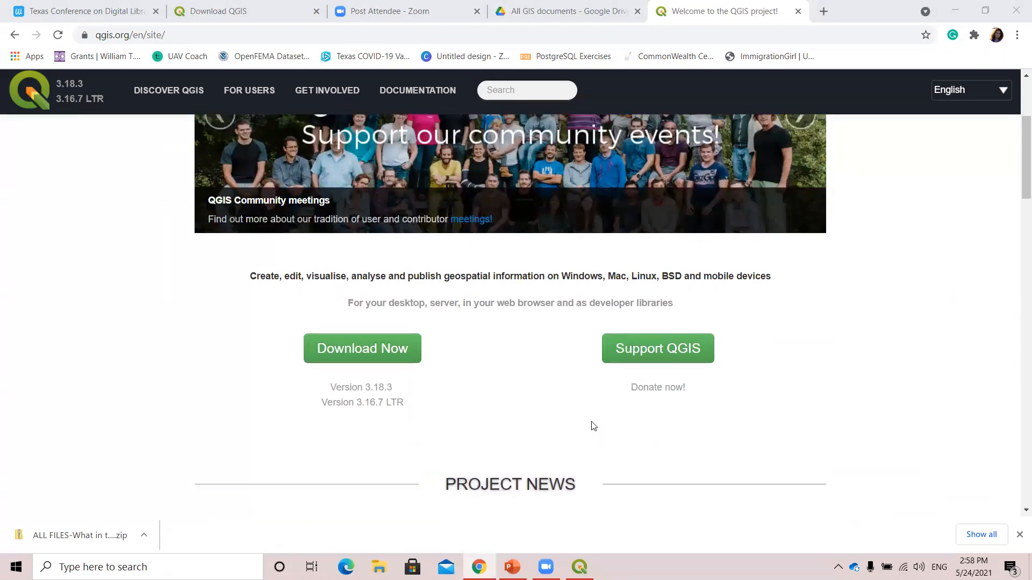
Open the new release's installer or packages link in a separate tab, and go to the Download Now page in the current tab.
scroll(578, 420, down, 9)
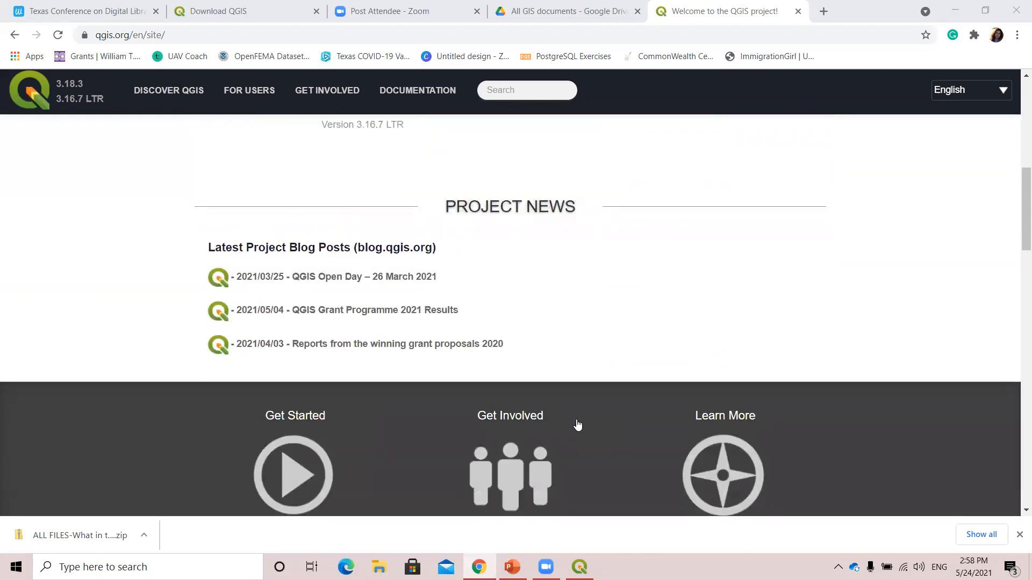
scroll(575, 420, up, 1)
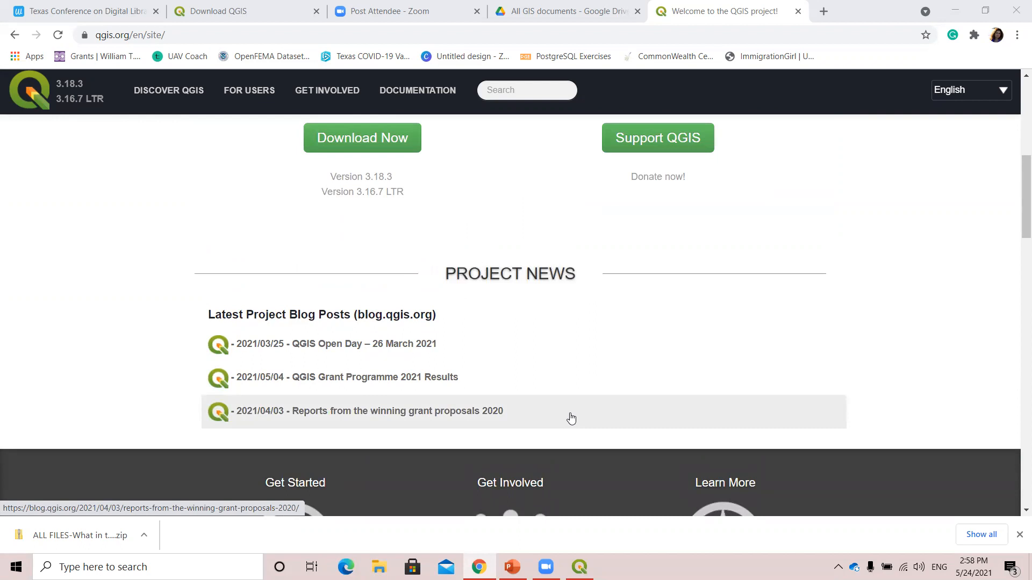
scroll(570, 418, up, 3)
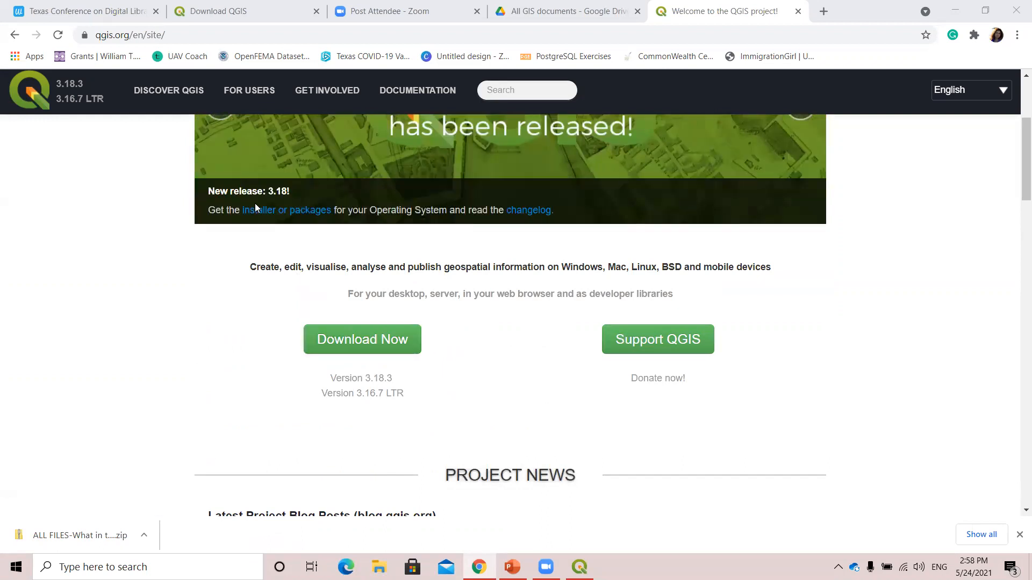
right_click(262, 215)
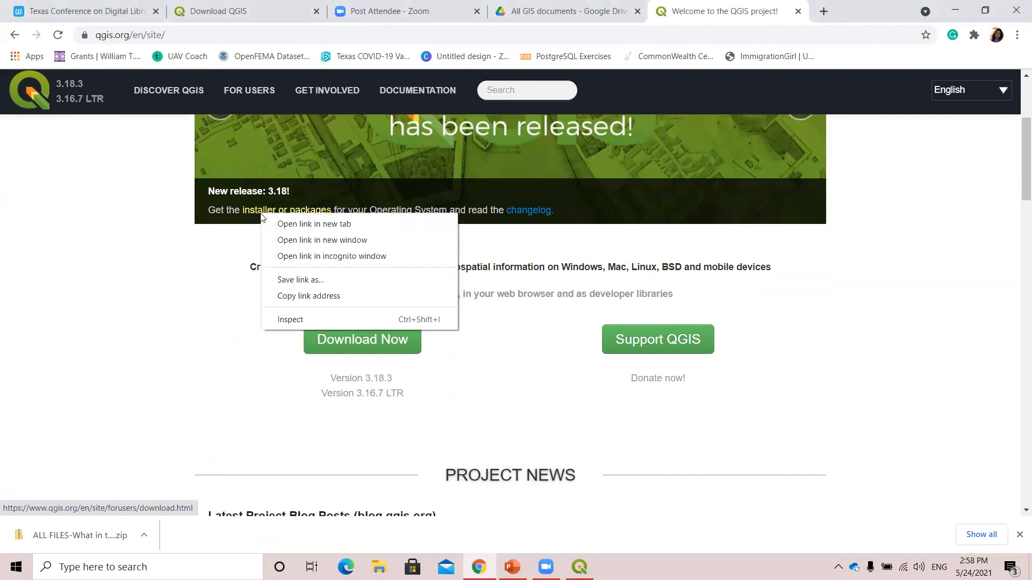
click(275, 225)
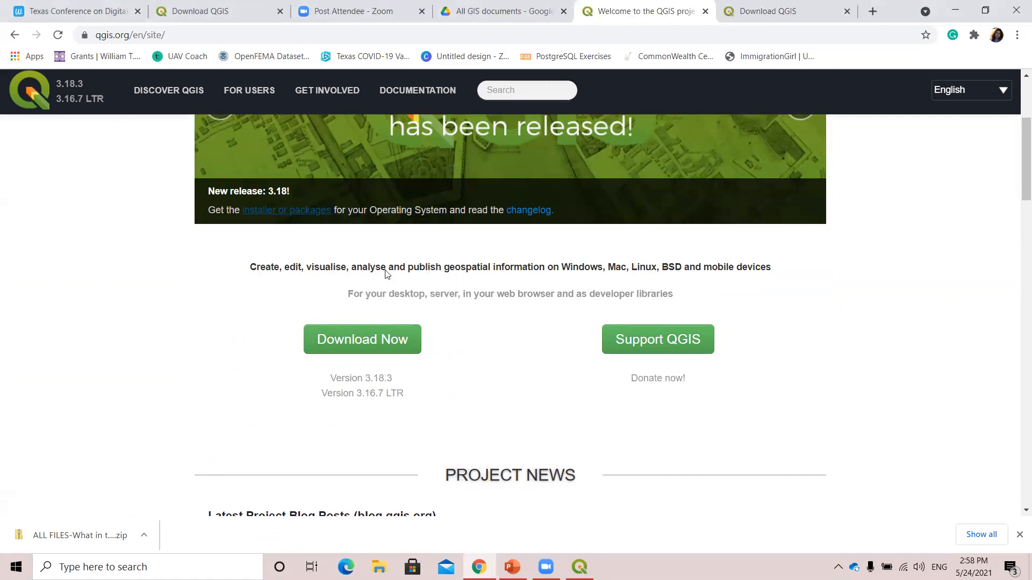
click(377, 340)
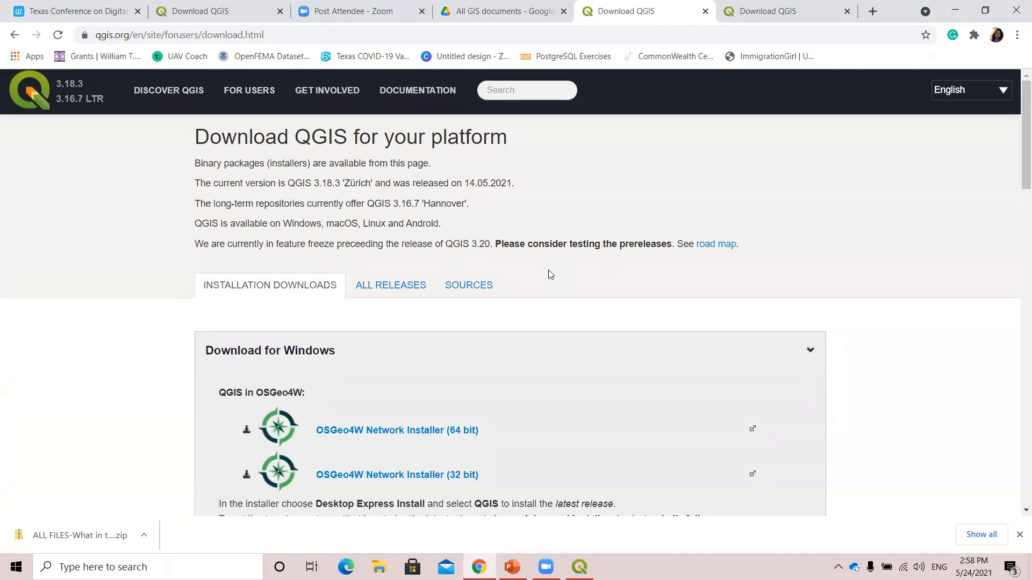
Expand the Download for macOS section below the Windows installers on the QGIS download page.
scroll(541, 274, down, 1)
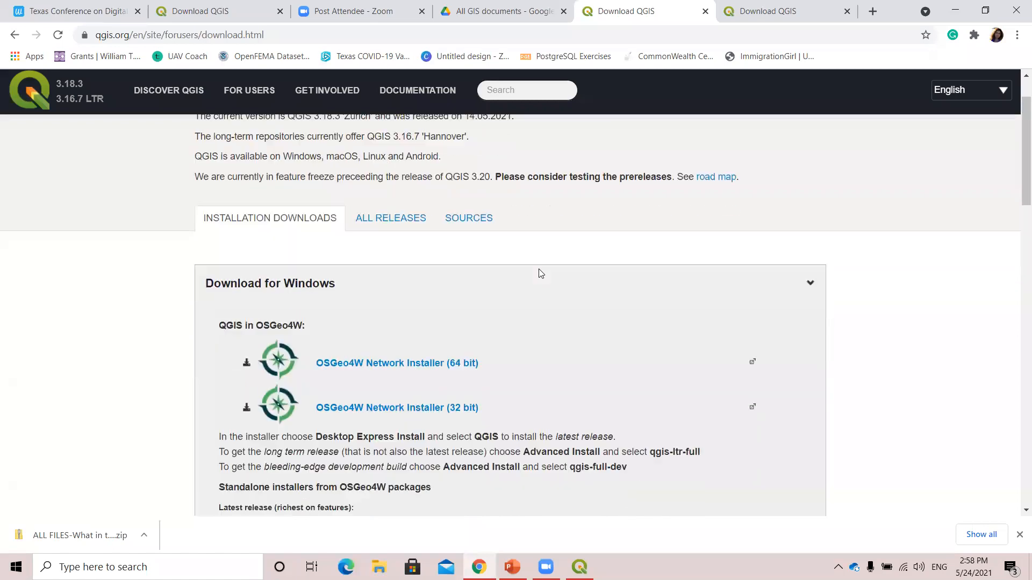
scroll(540, 275, down, 4)
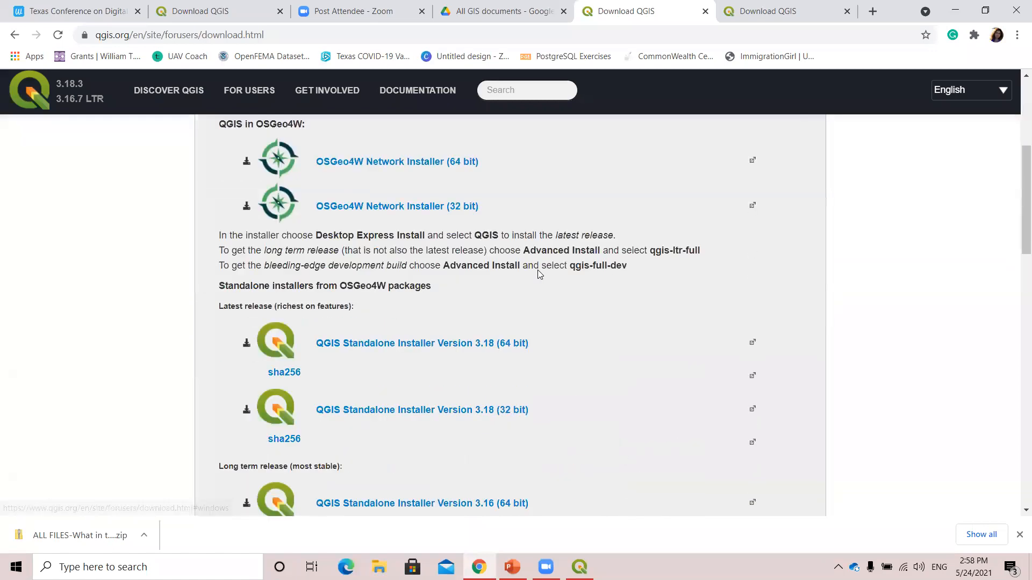
scroll(539, 279, down, 8)
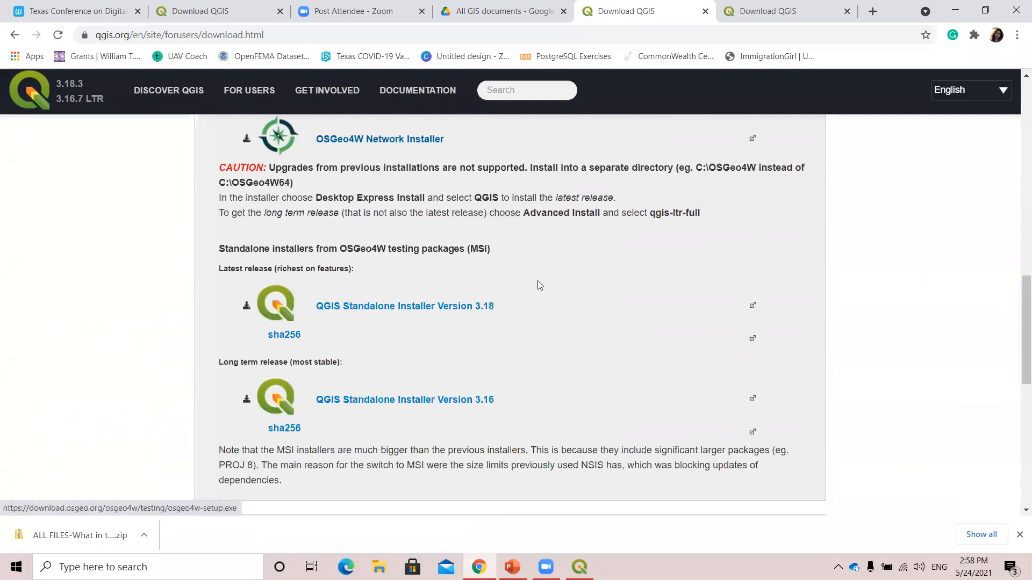
scroll(539, 285, down, 4)
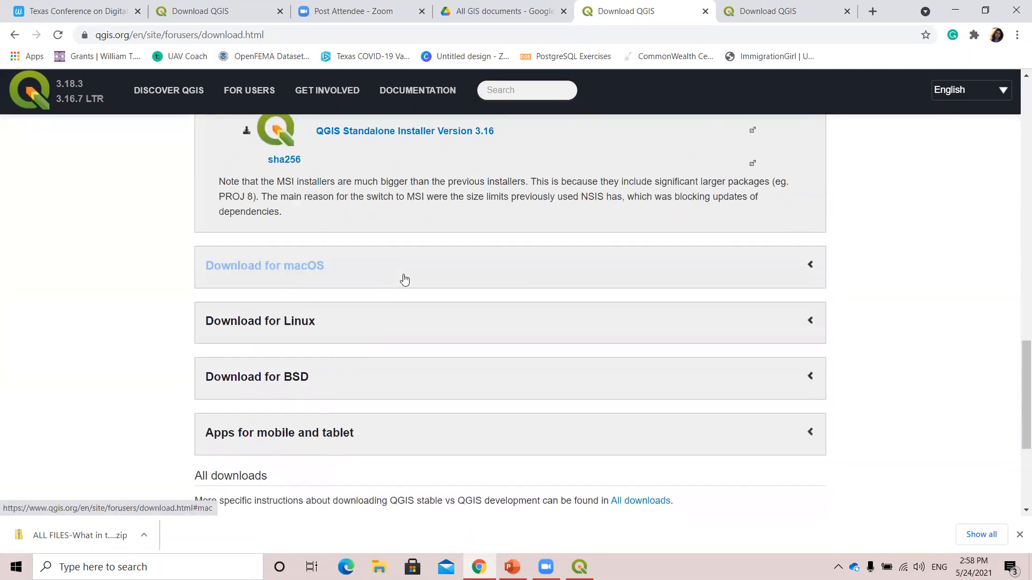
click(404, 279)
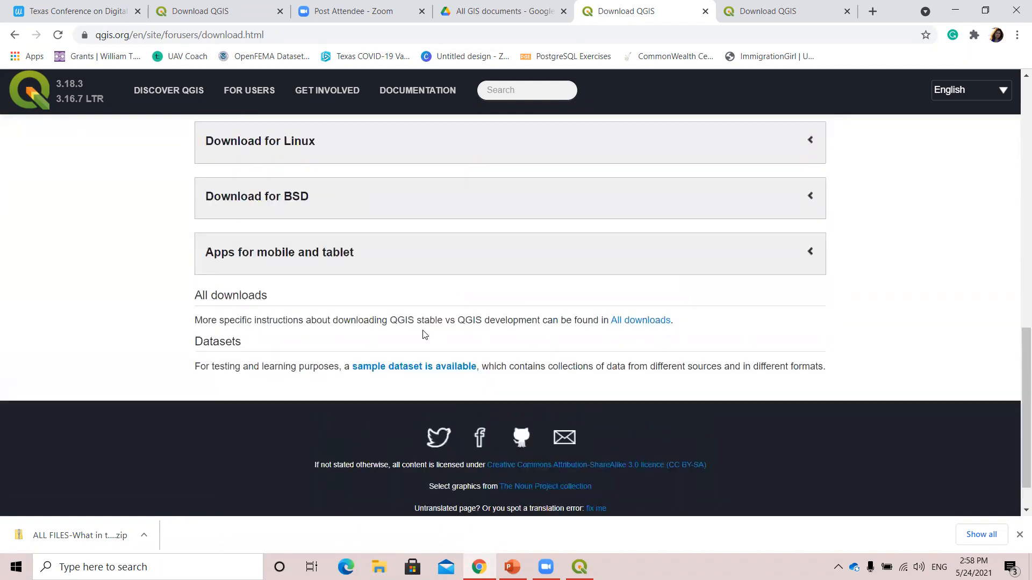
Start downloading the latest release for Mac, QGIS macOS Installer Version 3.18.
scroll(427, 318, up, 5)
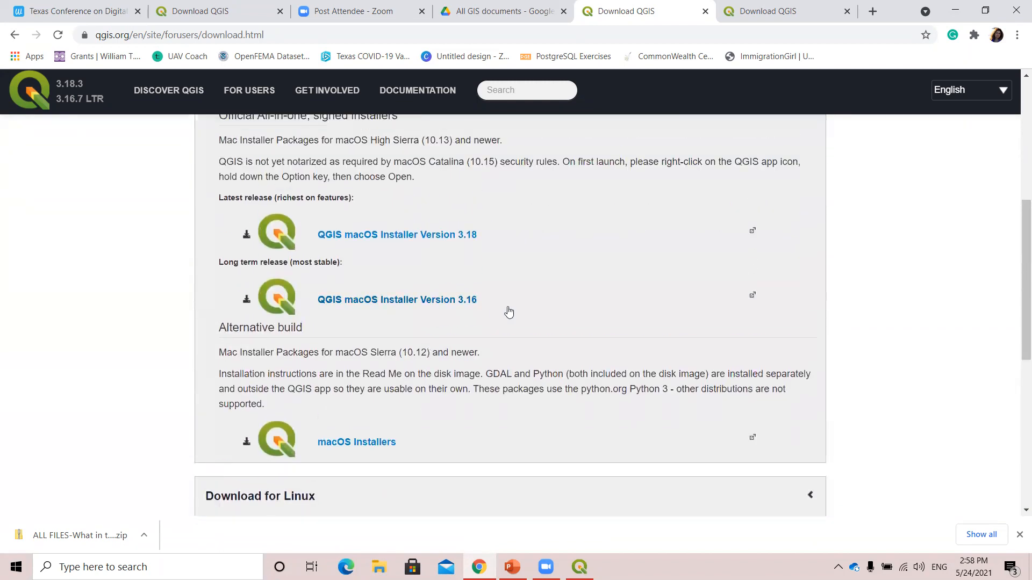
scroll(510, 311, up, 1)
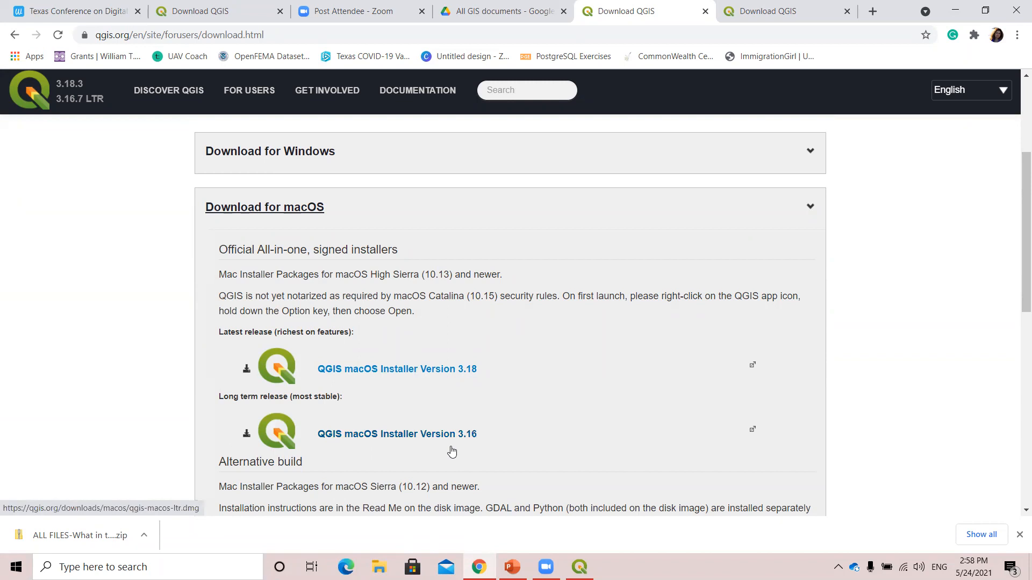
click(398, 372)
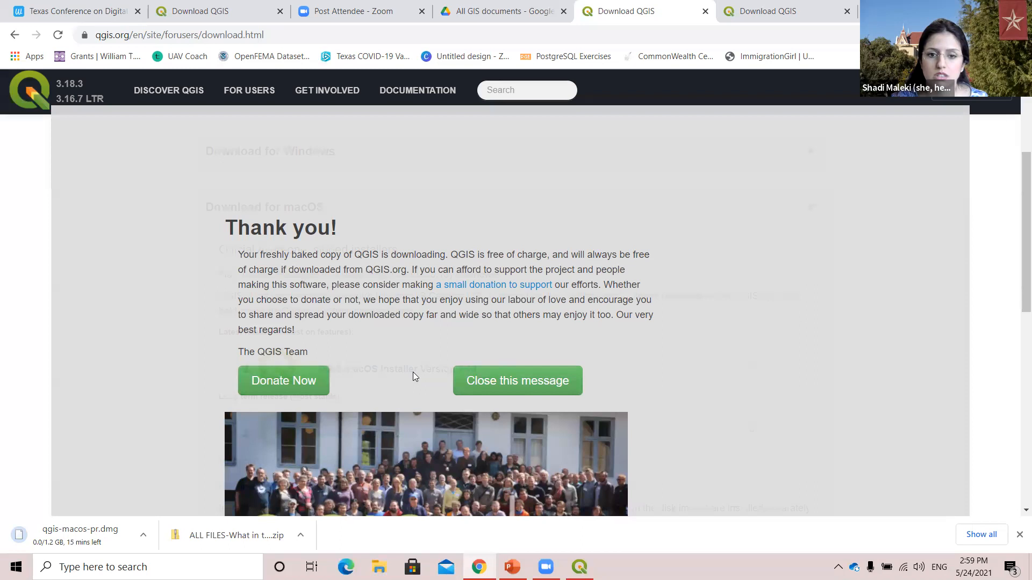
click(524, 8)
click(629, 4)
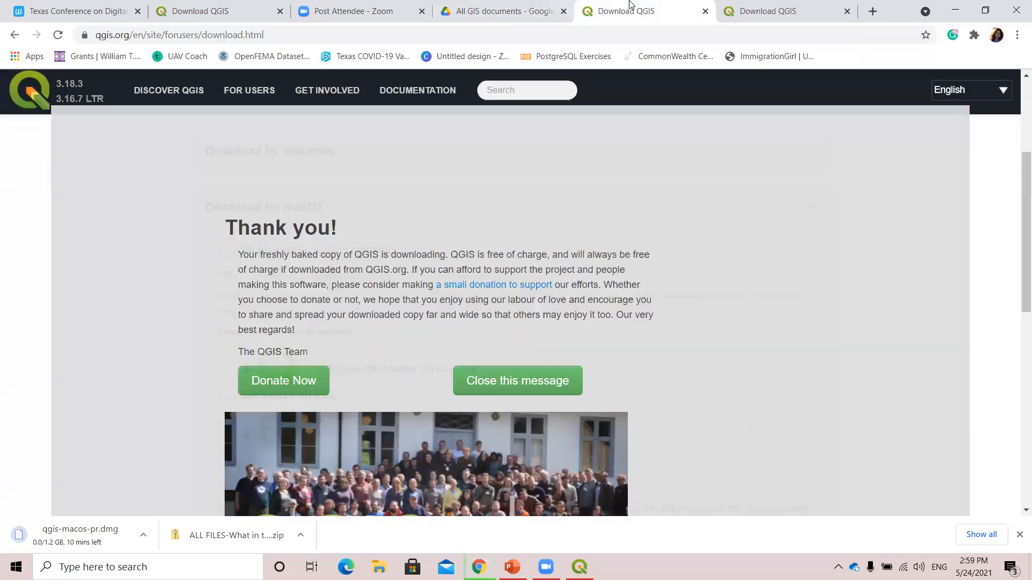
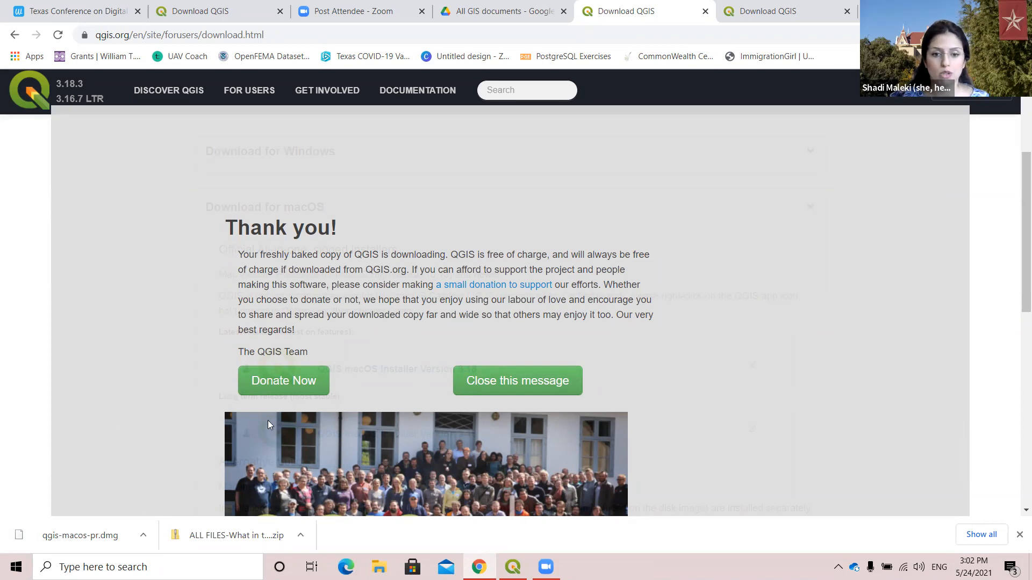
Return from the download thank-you page to the QGIS homepage and look over its download section and project news.
scroll(327, 413, down, 3)
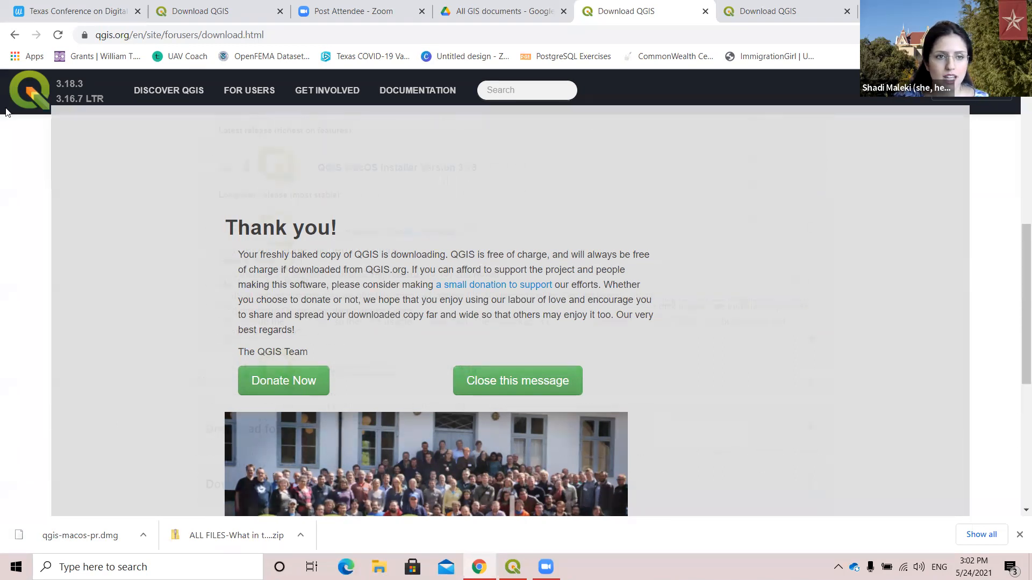
click(15, 35)
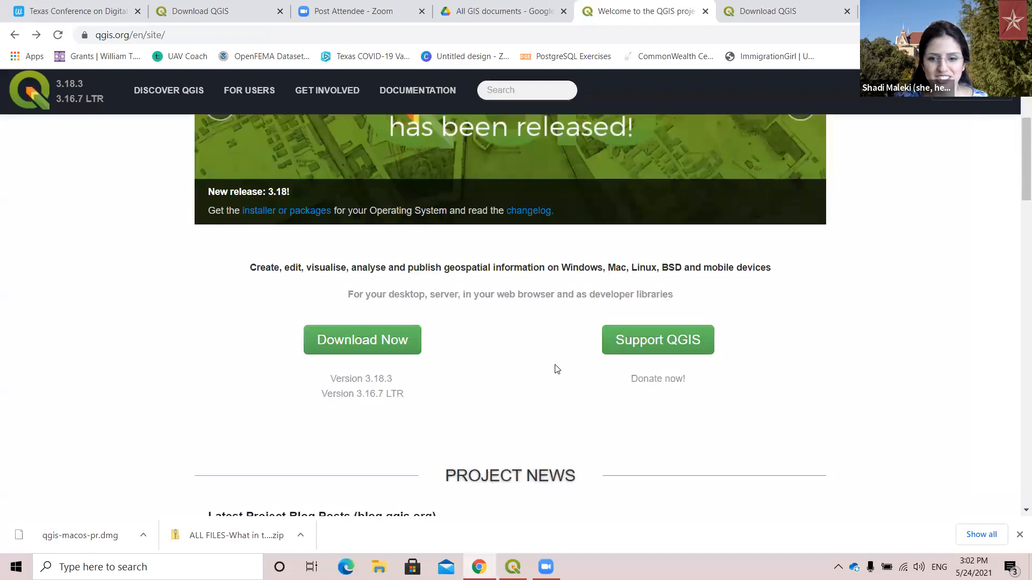
scroll(486, 405, down, 1)
scroll(485, 406, down, 2)
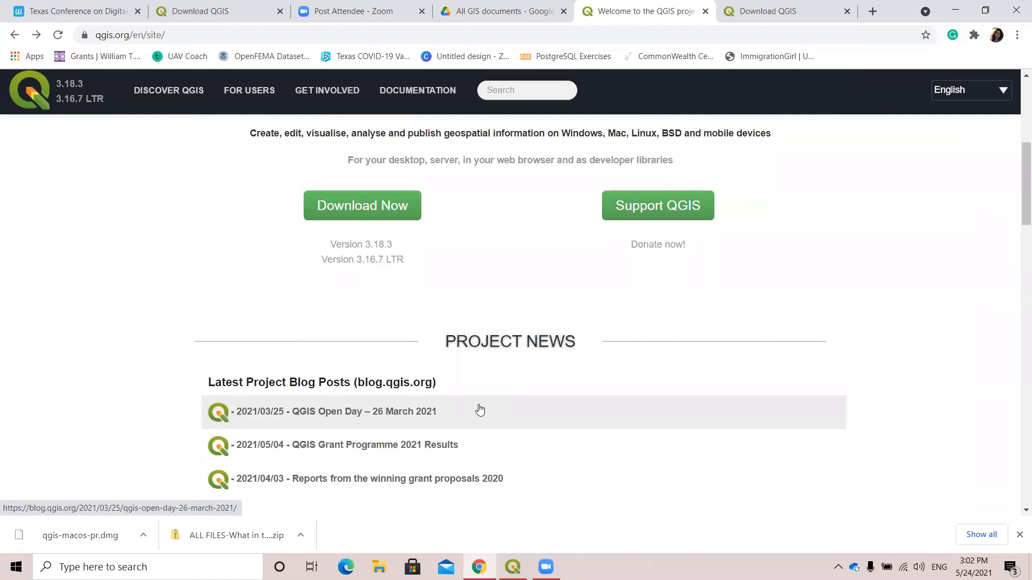
scroll(480, 410, up, 5)
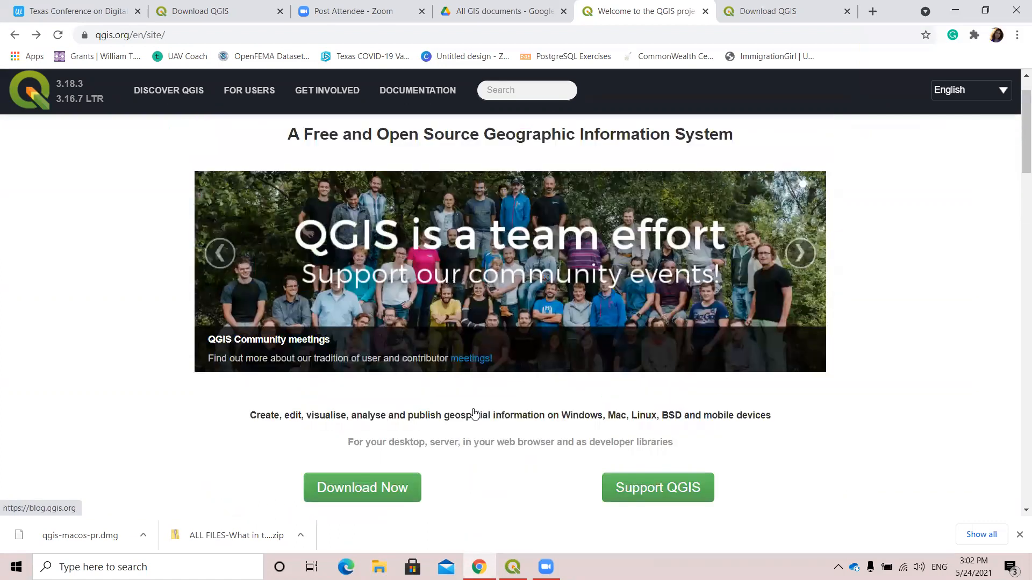
scroll(345, 338, up, 1)
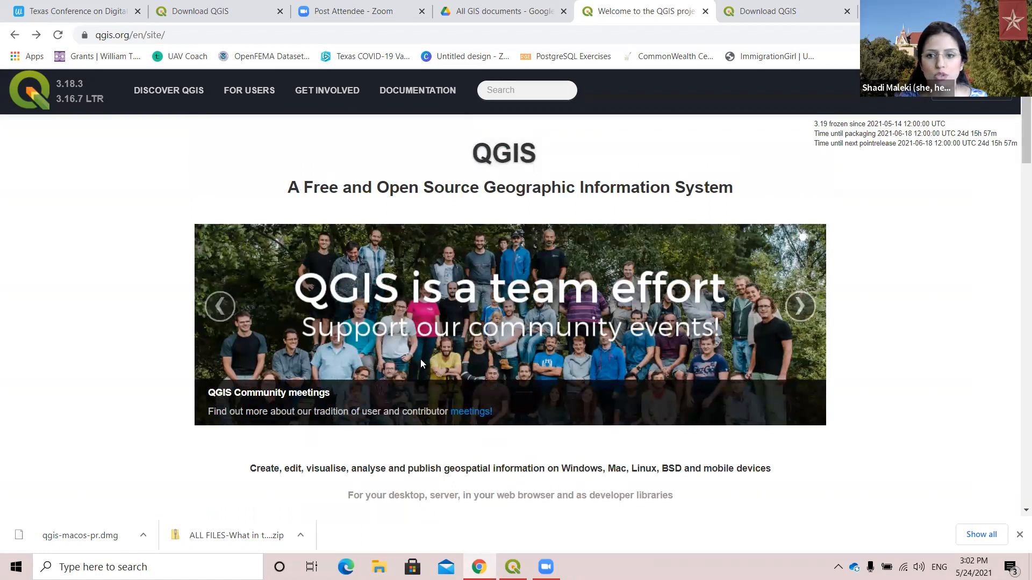
scroll(420, 360, down, 5)
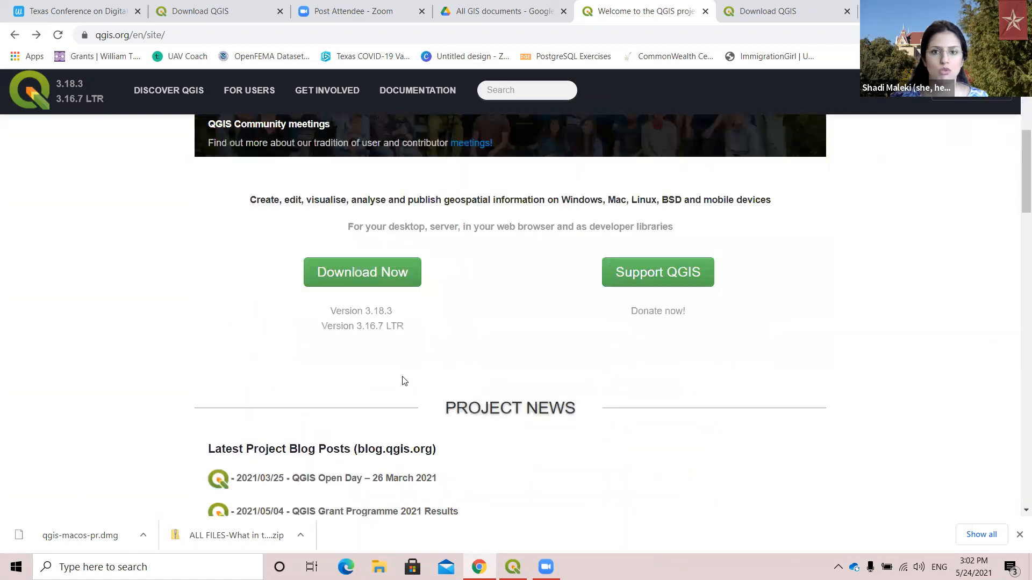
scroll(403, 381, down, 3)
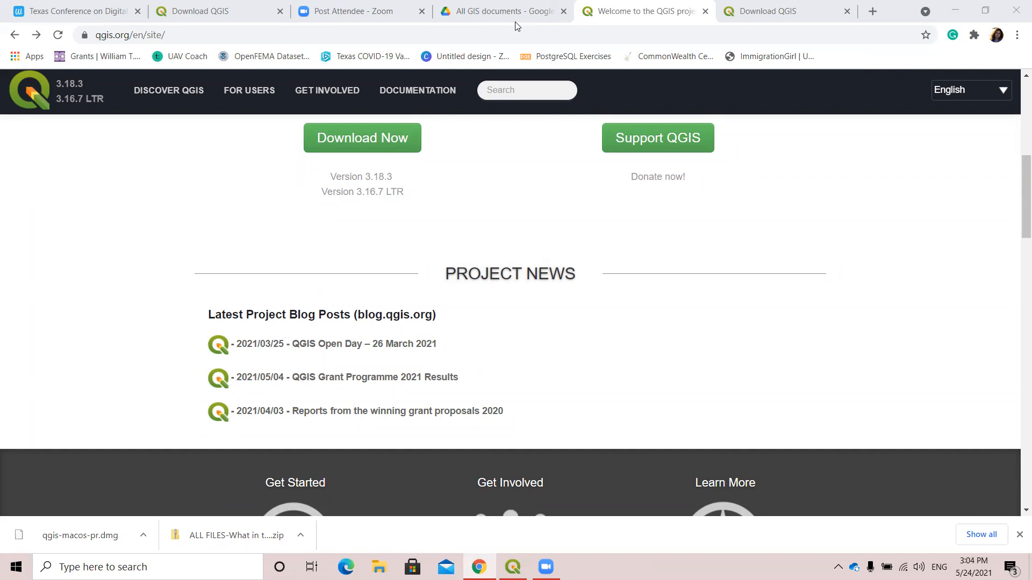
click(758, 36)
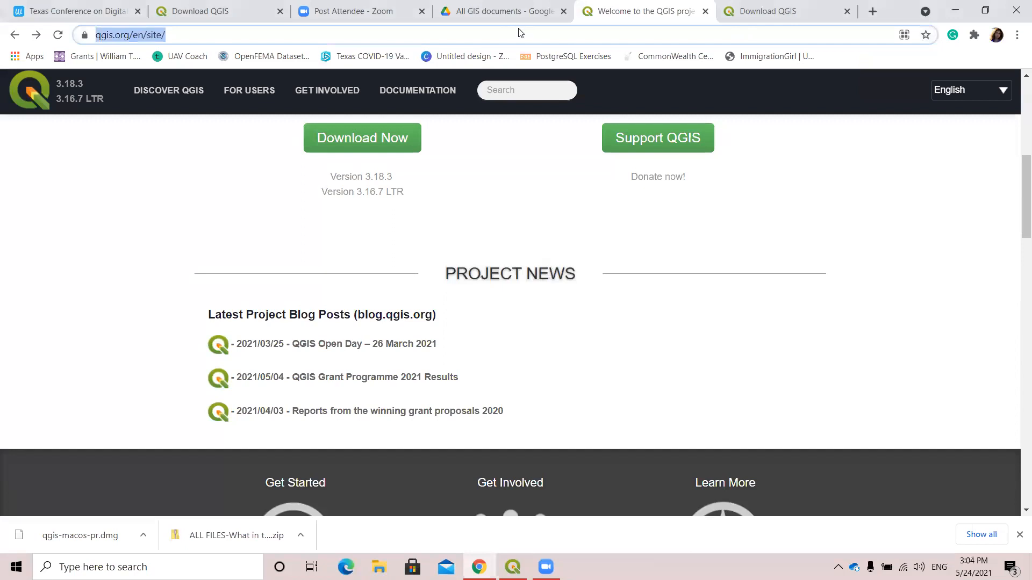
Open the Texas Conference on Digital Libraries session page, view its Q&A as an attendee, and review the session details.
click(84, 14)
scroll(424, 434, up, 8)
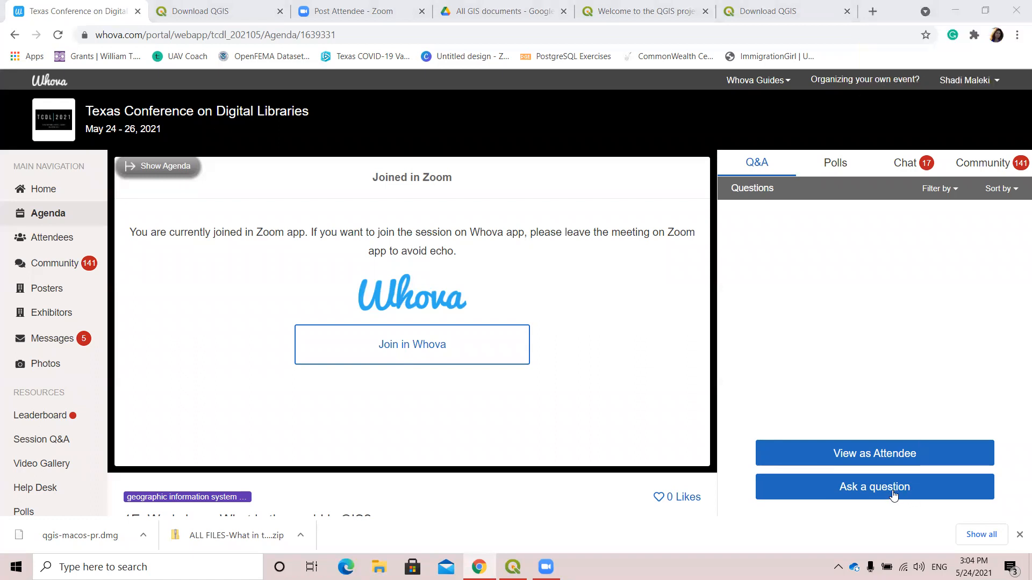
click(894, 455)
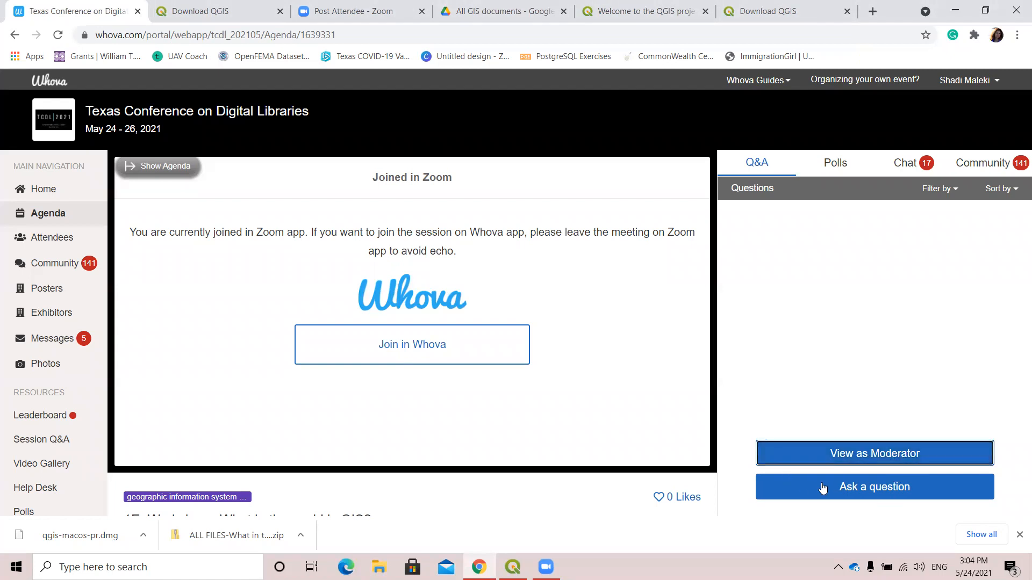
scroll(559, 434, down, 7)
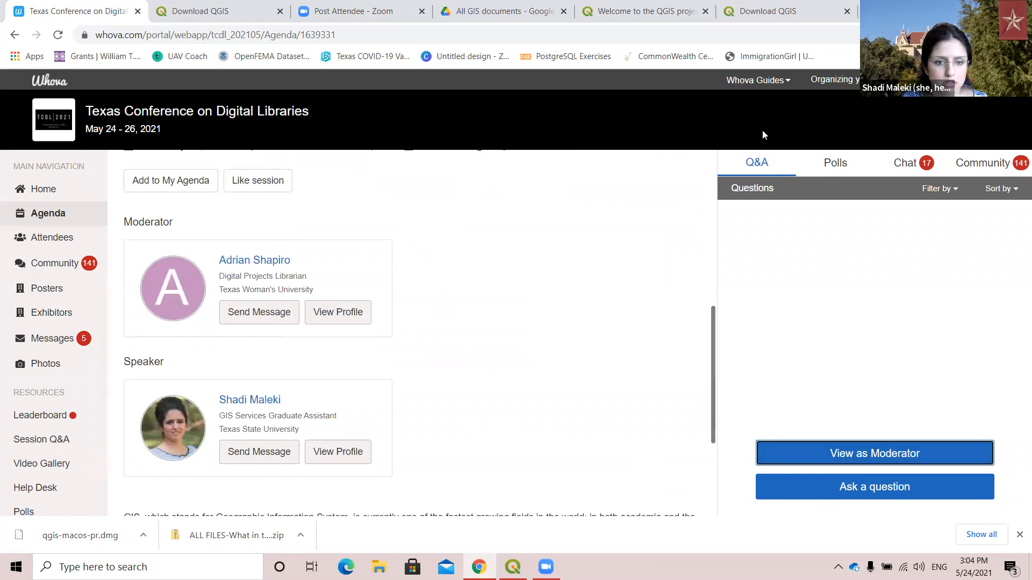
scroll(452, 395, down, 3)
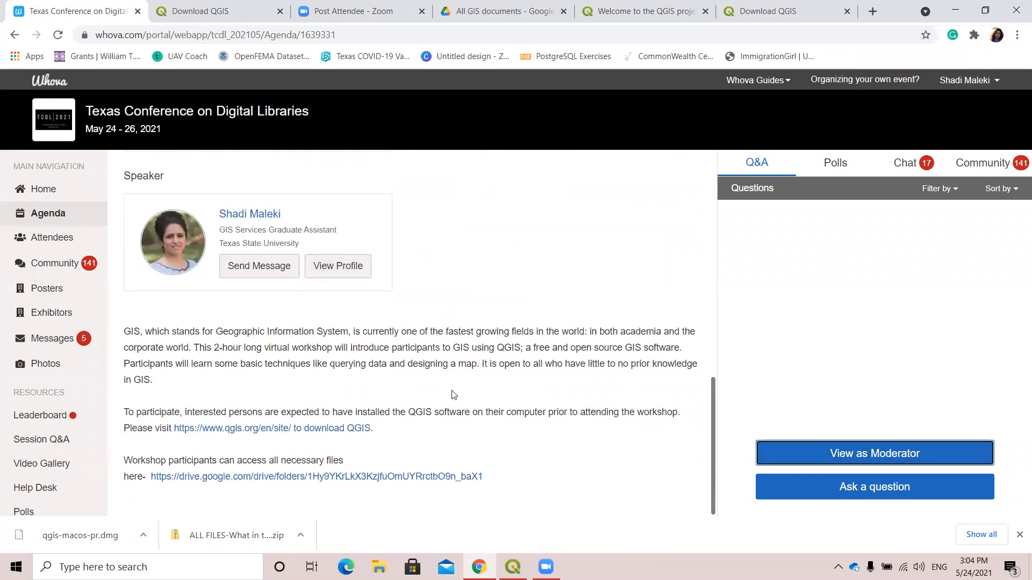
scroll(451, 396, up, 10)
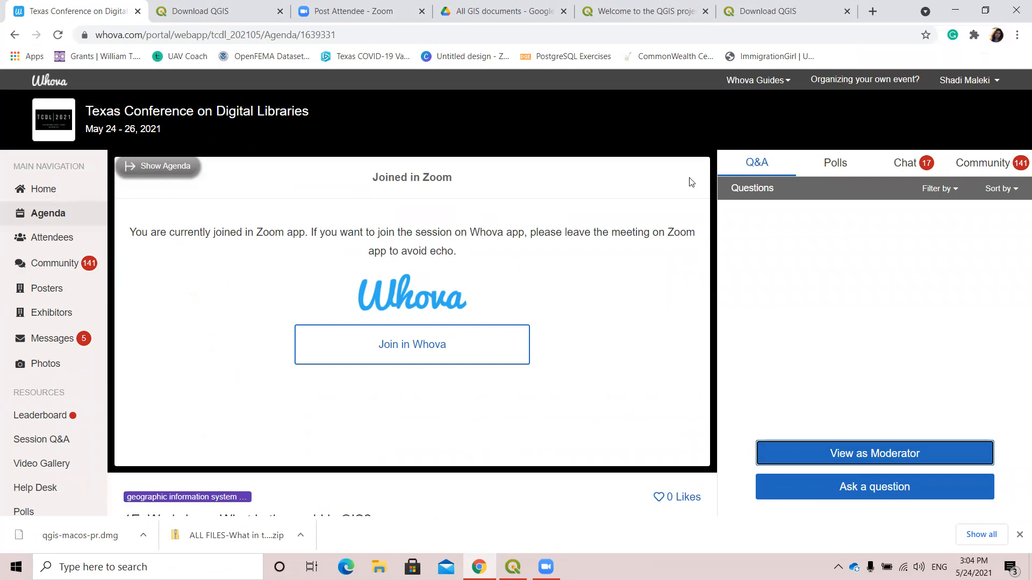
Post the presenter's e-mail address in the workshop session's chat.
click(914, 163)
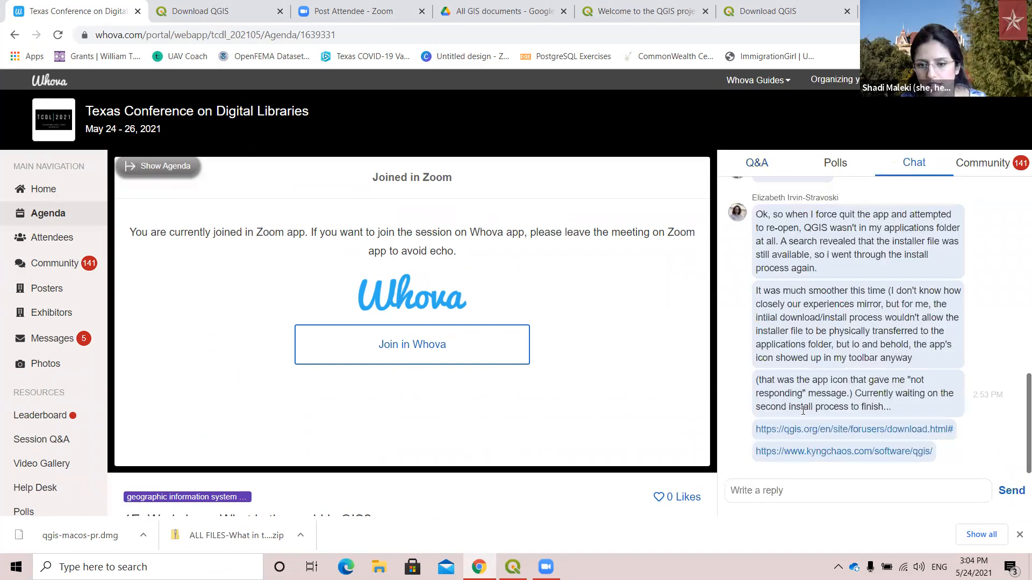
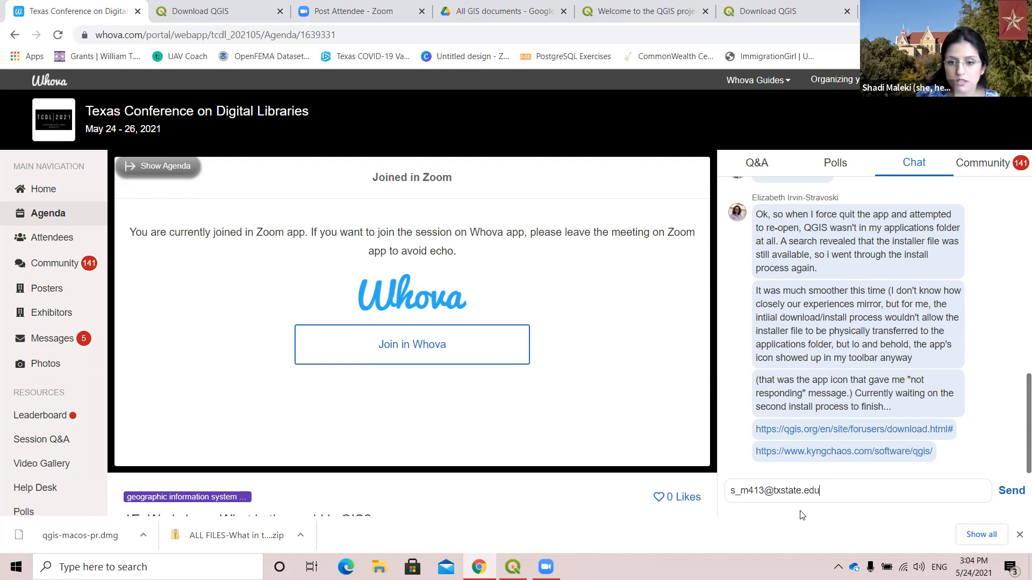
key(Return)
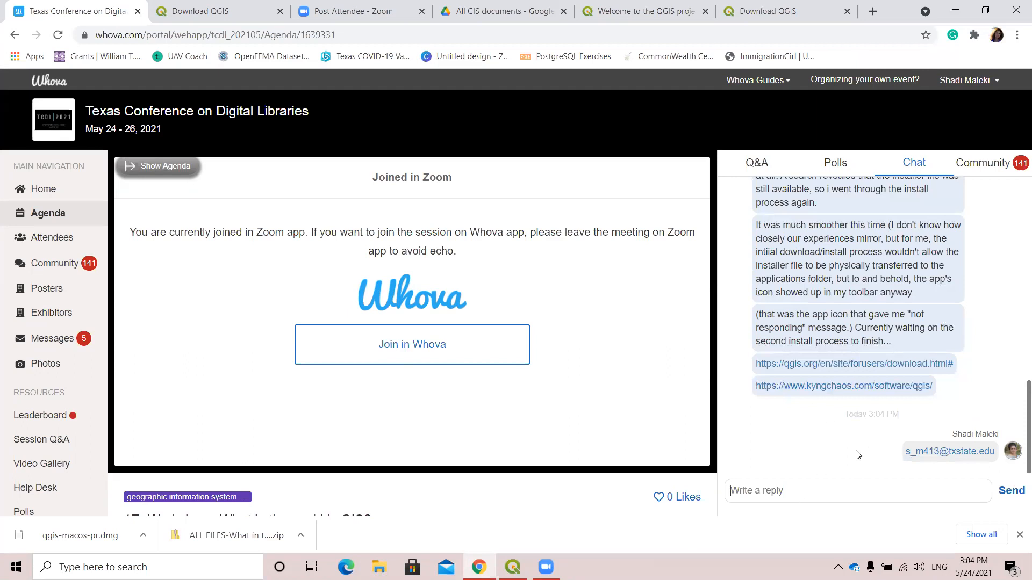
Capture the session chat's messages about the QGIS installation and paste the screenshot into a new blank Word document.
scroll(951, 375, up, 2)
scroll(950, 375, up, 4)
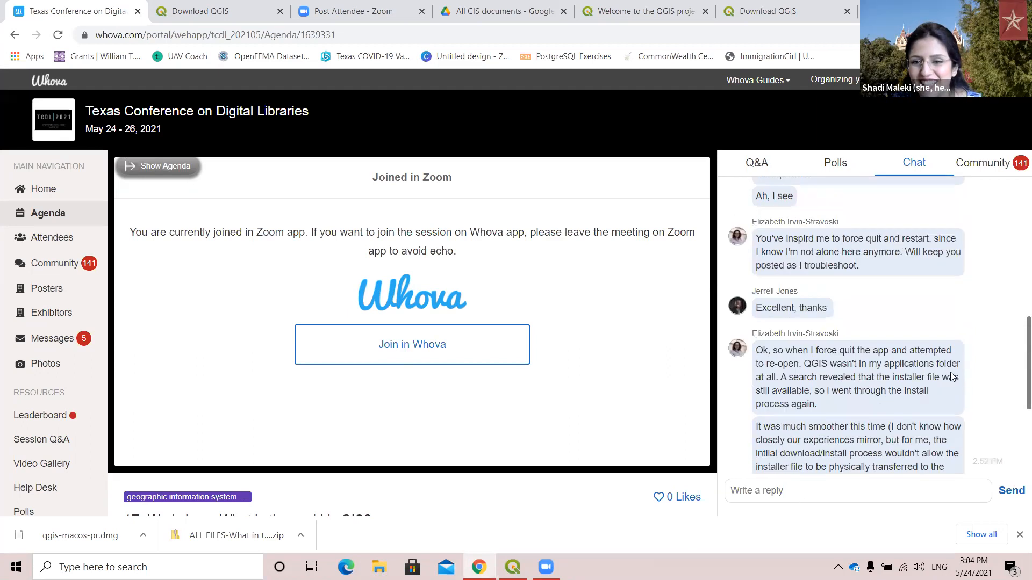
scroll(949, 370, down, 1)
scroll(949, 371, down, 4)
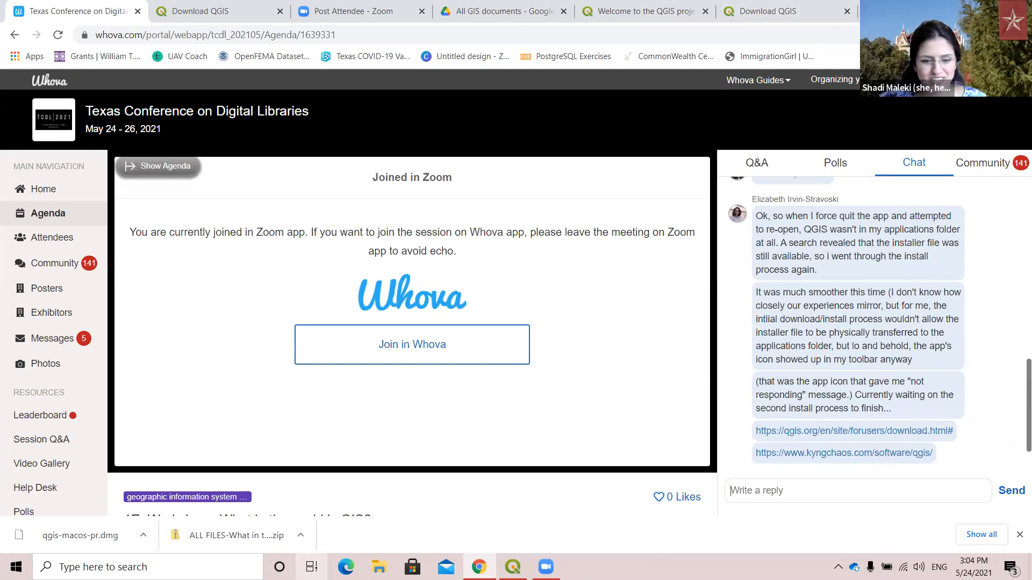
click(148, 567)
text(wo)
key(Return)
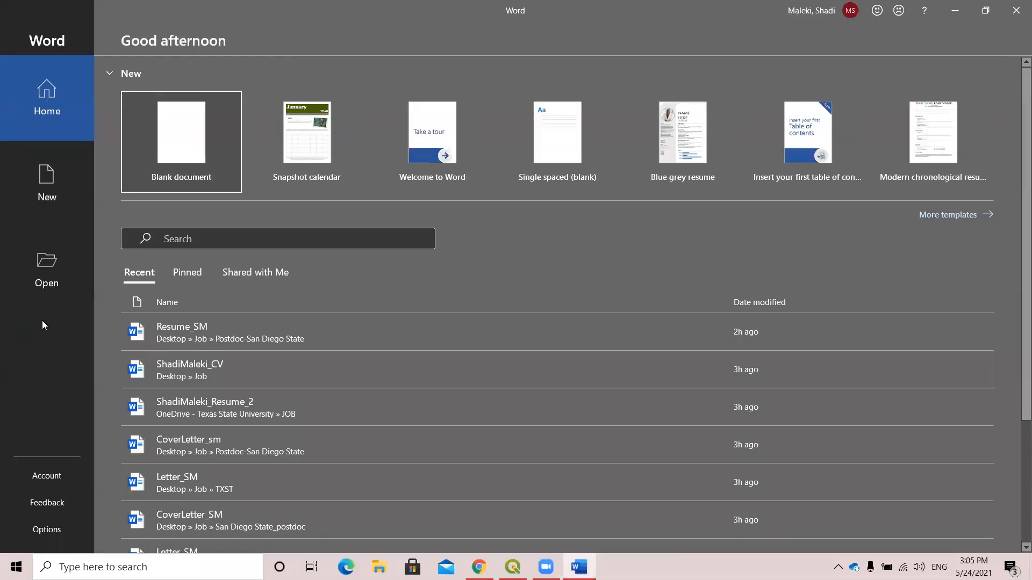
click(140, 161)
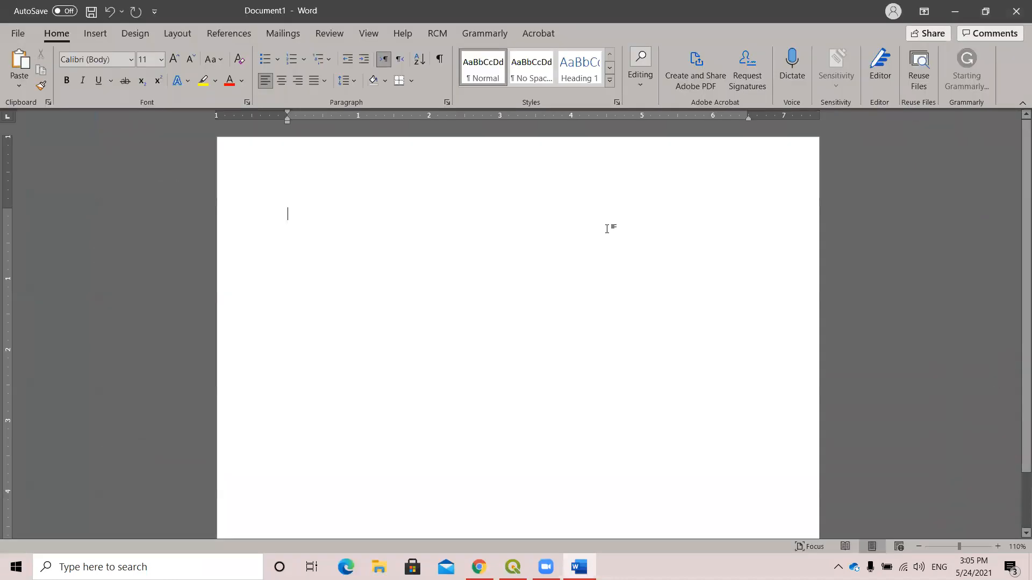
key(ctrl+v)
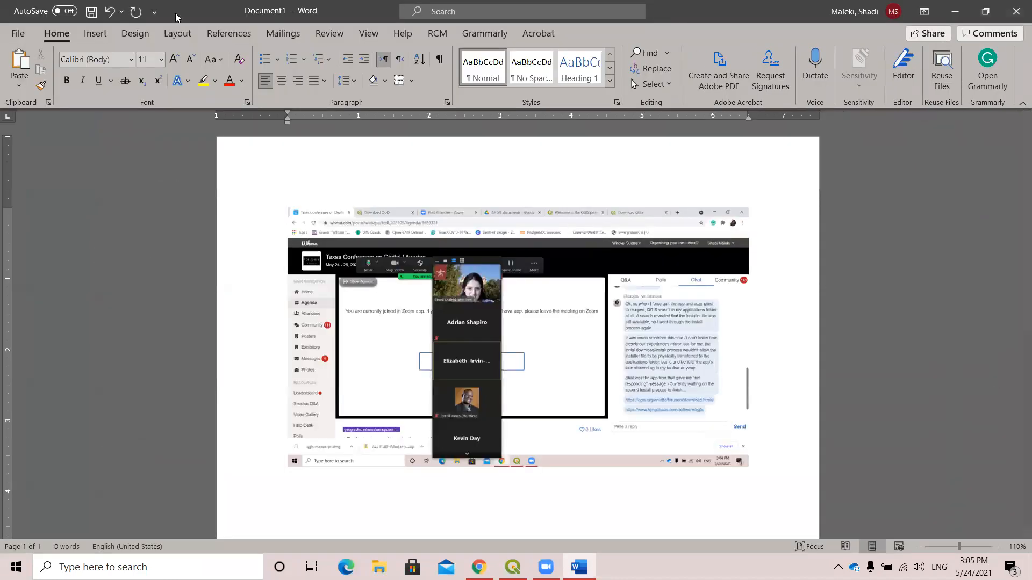
Save the Word document to the Desktop as workshoptcdl.
click(18, 33)
click(34, 218)
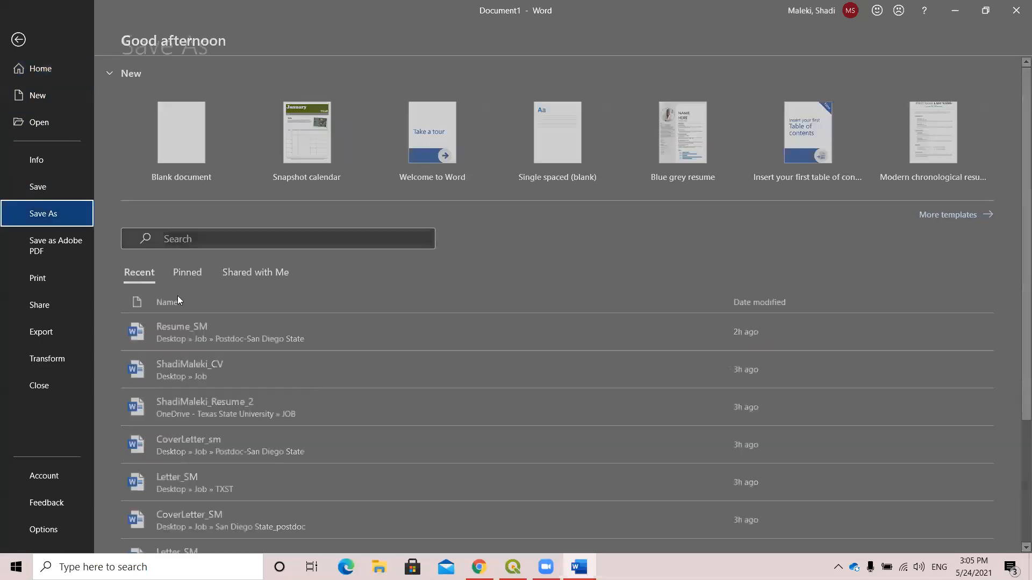
click(74, 194)
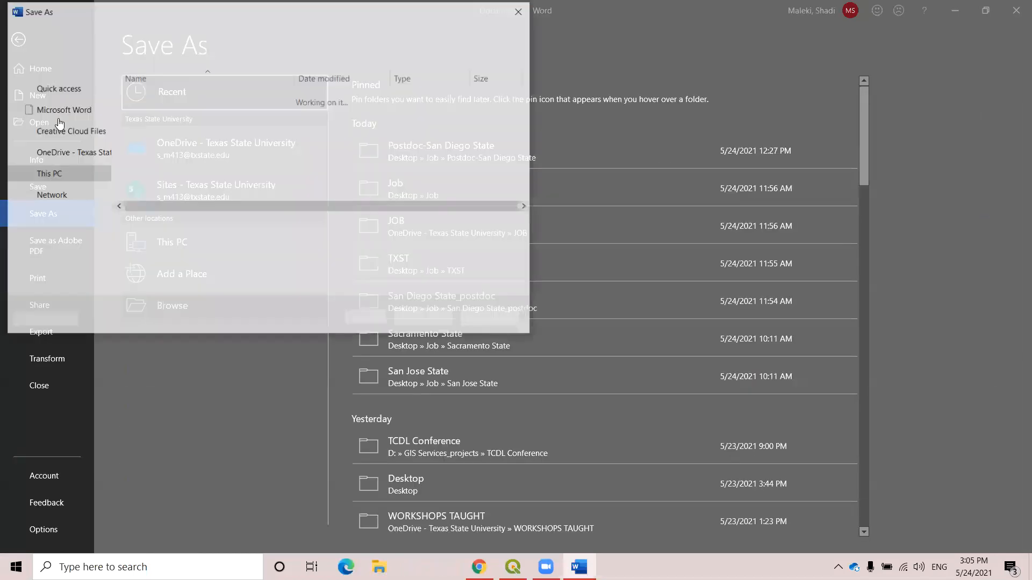
click(68, 114)
double_click(136, 226)
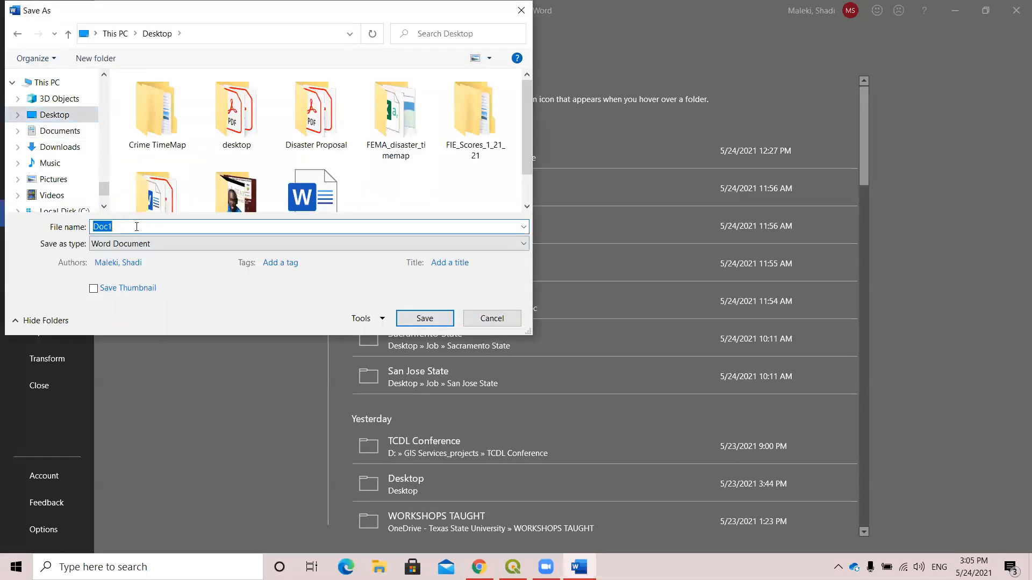
text(worksho)
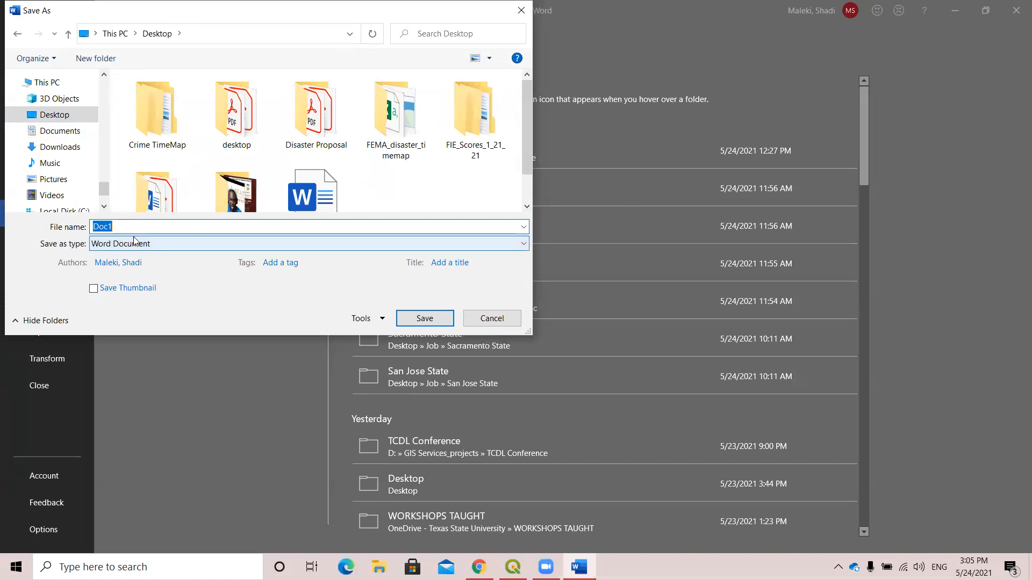
text(ptcdl)
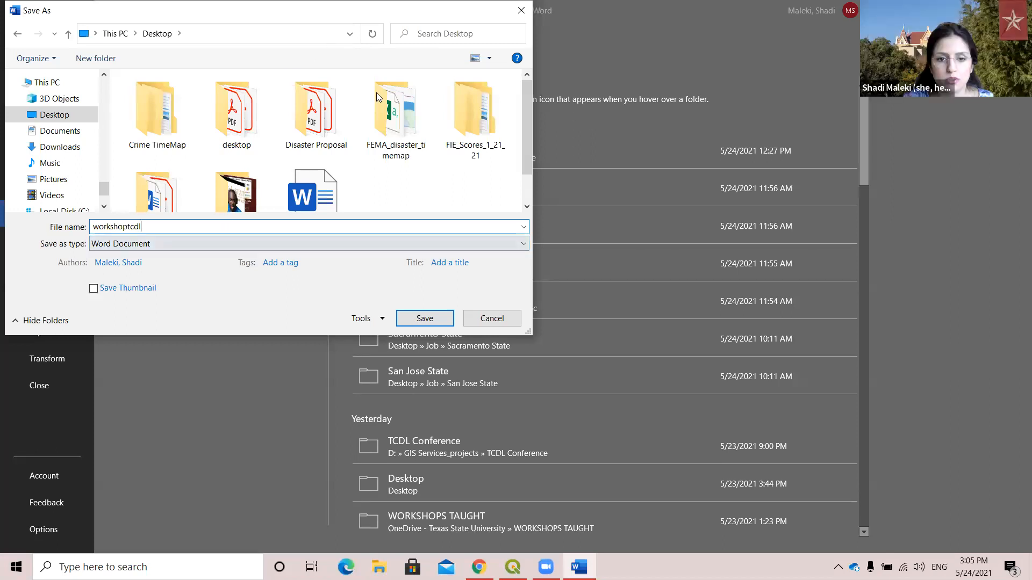
click(424, 318)
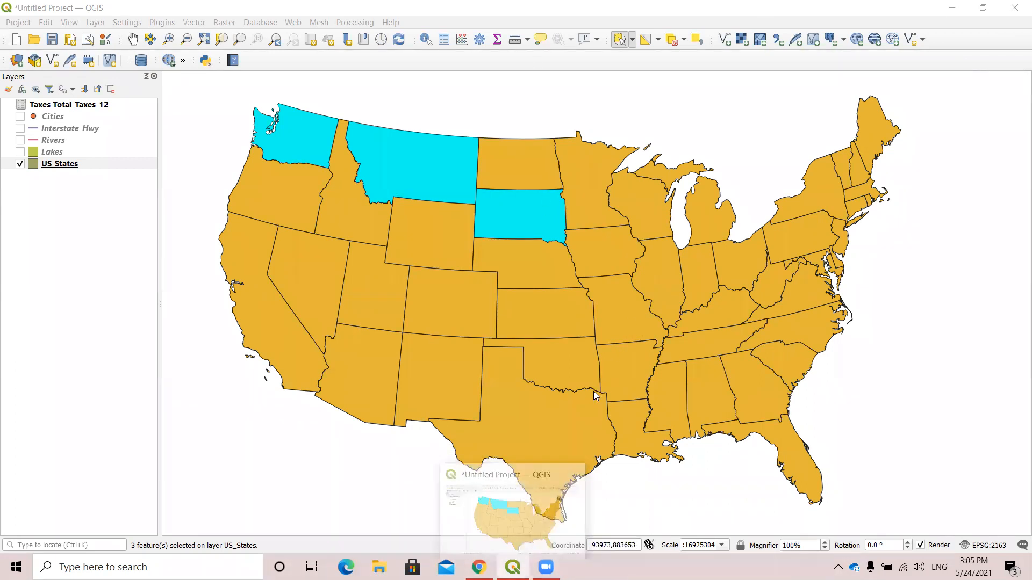
Switch to the QGIS project and deselect all selected states in the US_States layer.
mouse_move(513, 567)
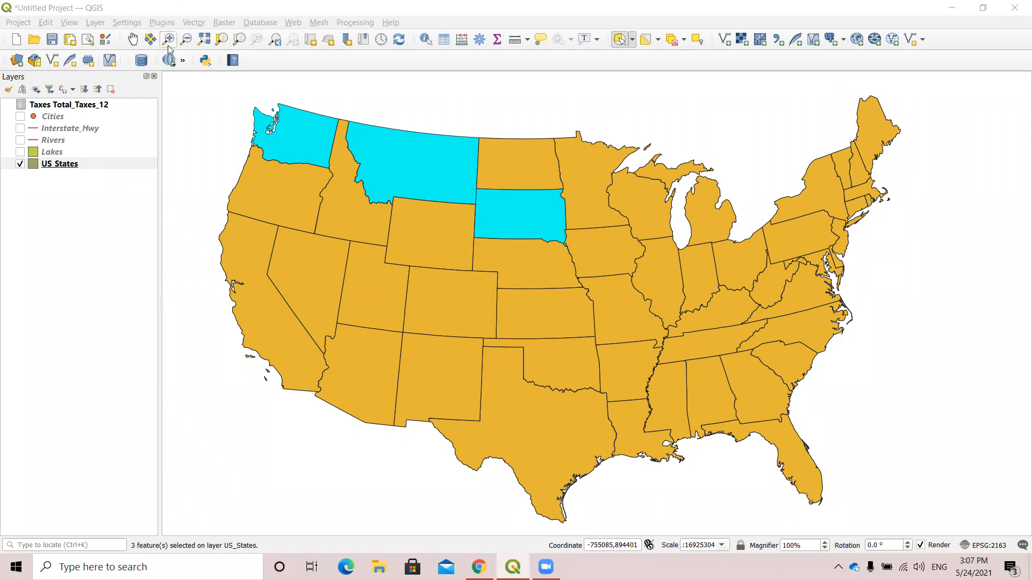
click(133, 38)
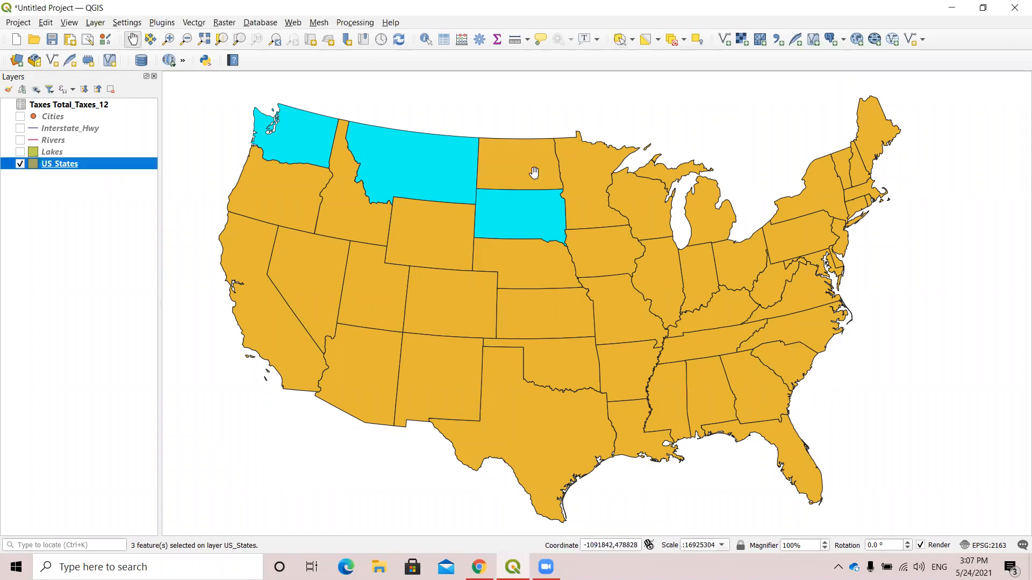
drag(587, 190, 551, 182)
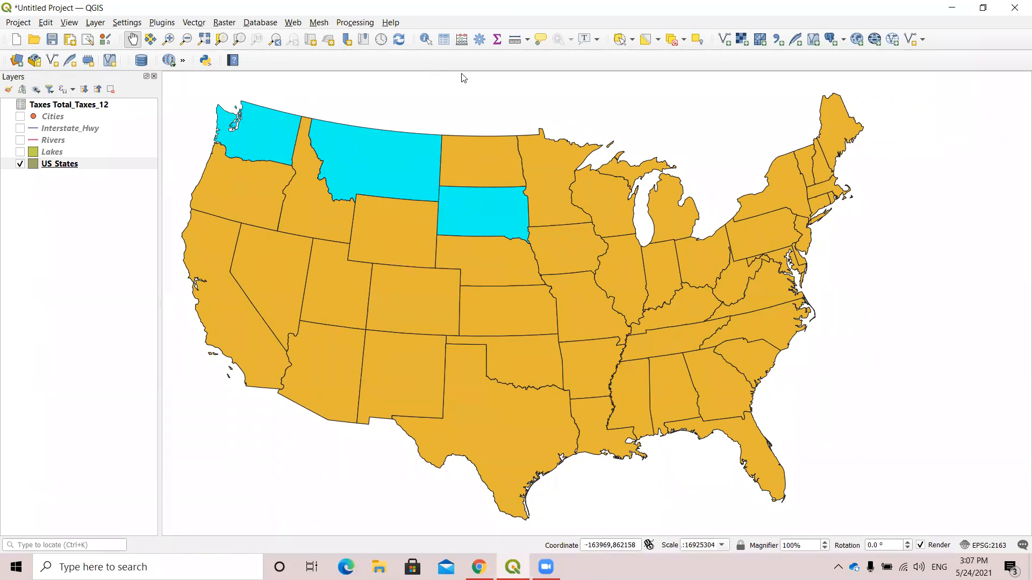
click(672, 39)
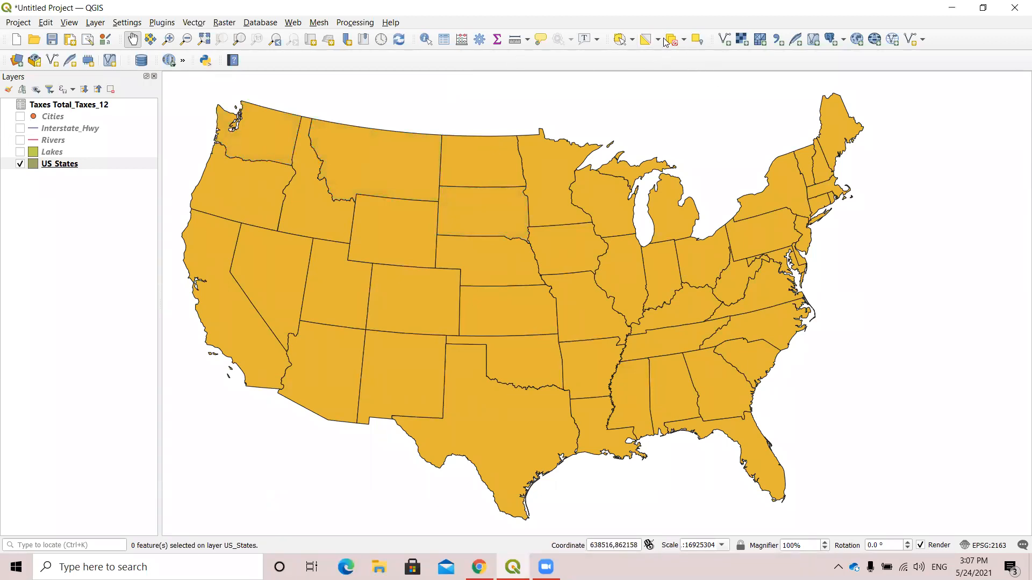
Open the attribute table of the US_States layer, look through its columns and enlarge the table window to show more records.
click(91, 168)
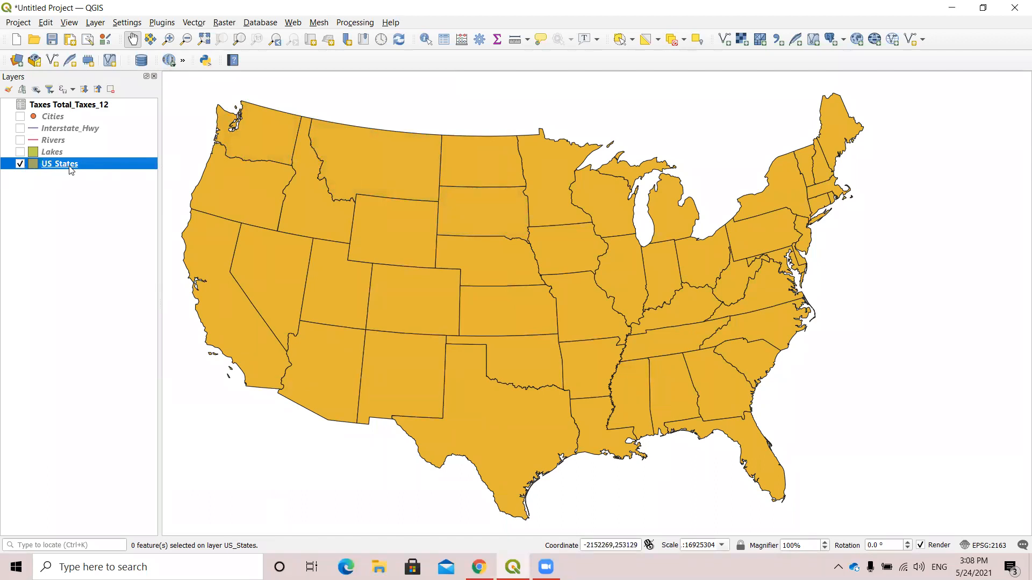
right_click(79, 165)
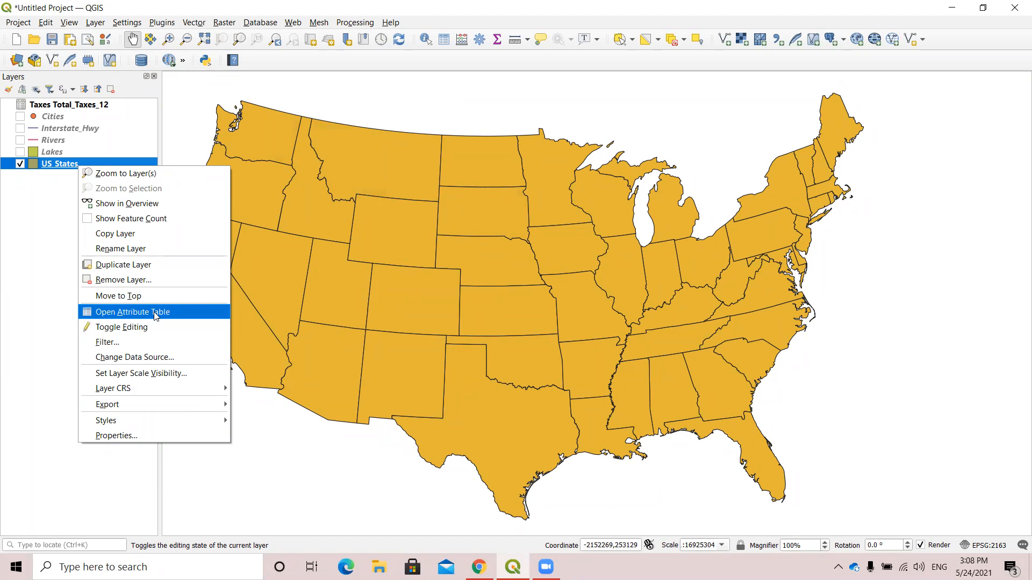
click(98, 320)
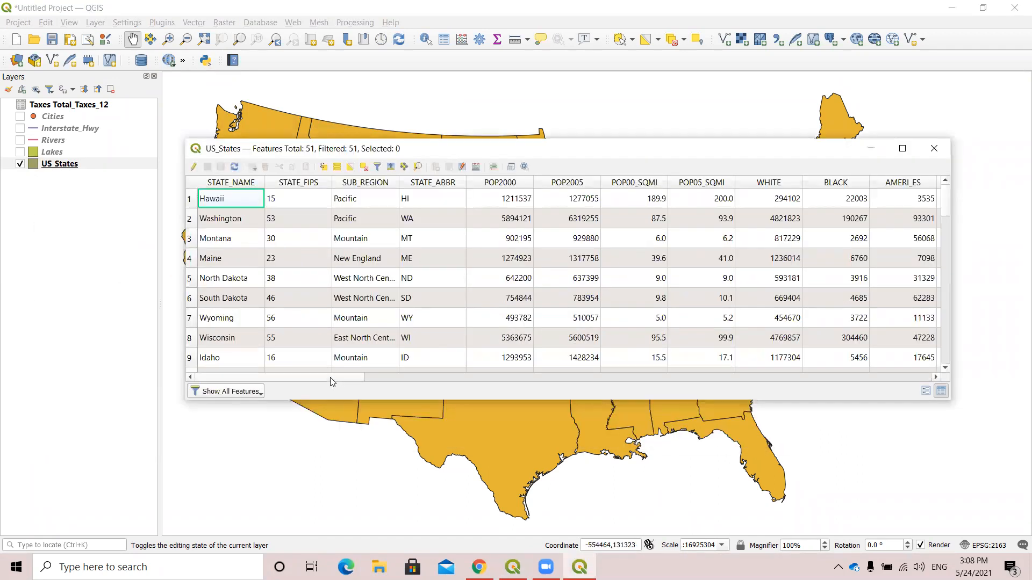
drag(332, 378, 422, 391)
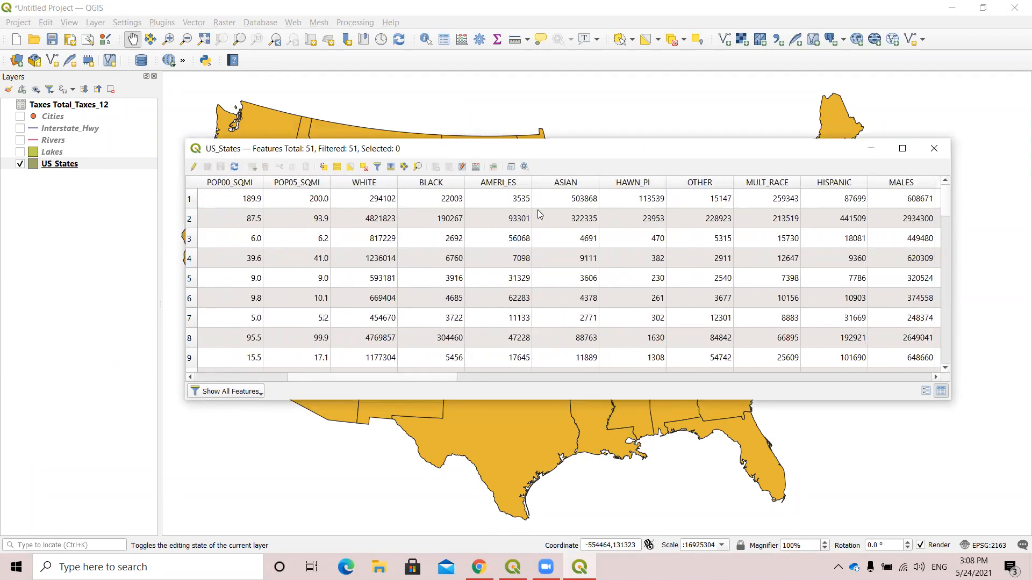
drag(350, 371, 215, 376)
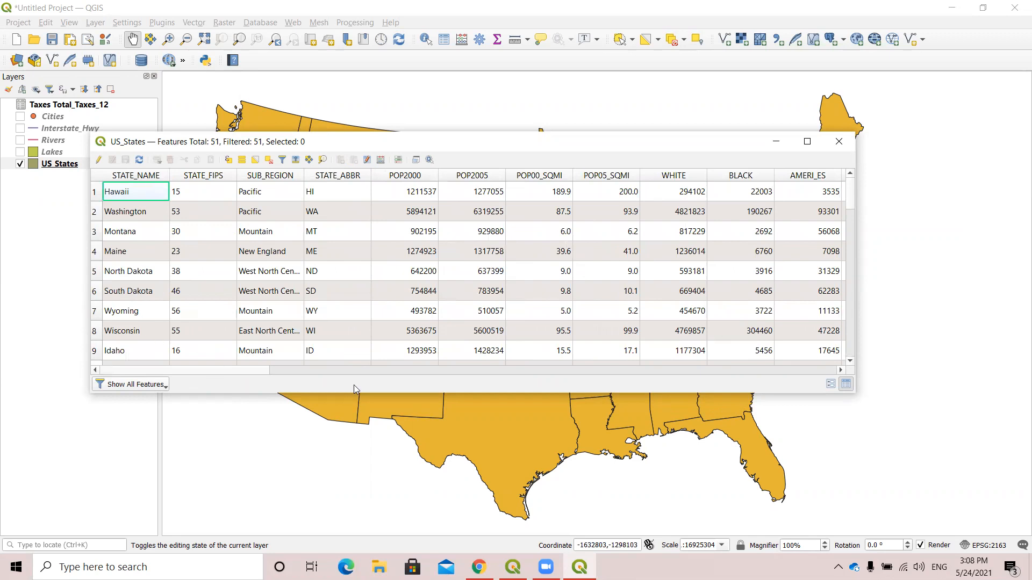
drag(340, 393, 339, 466)
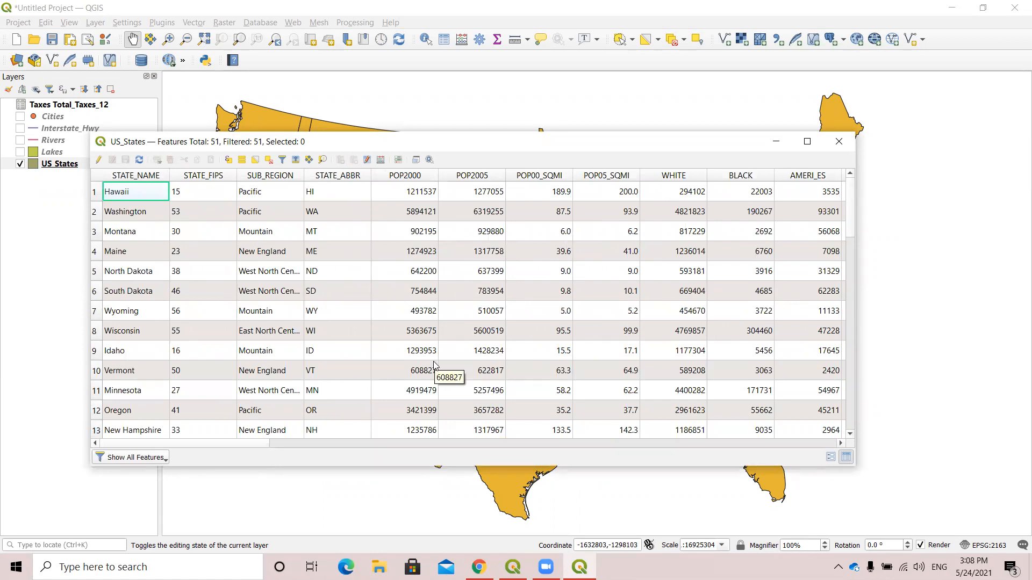
Select the Hawaii, Idaho and North Dakota records in the US_States attribute table.
click(96, 193)
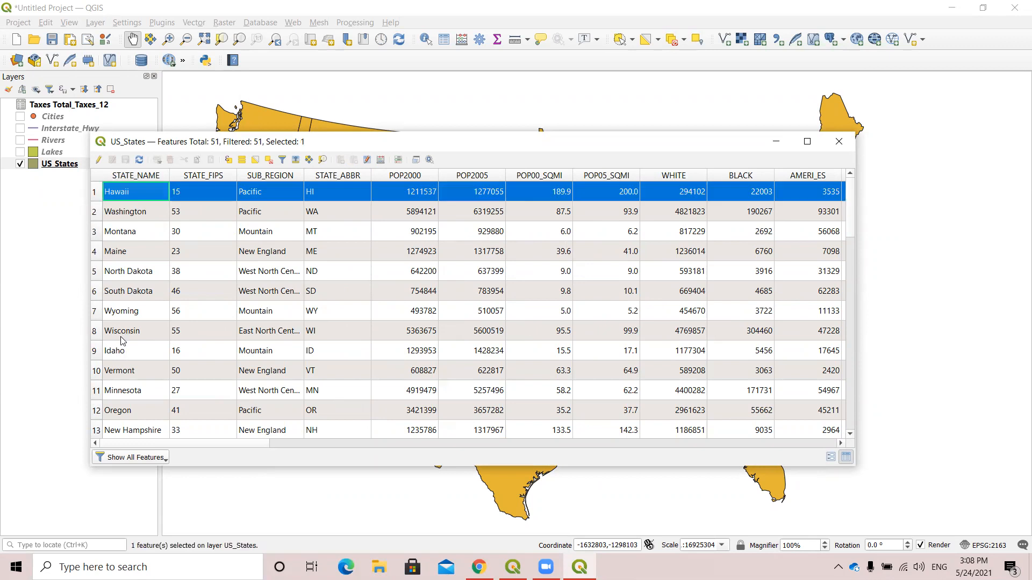
ctrl+click(96, 355)
click(113, 279)
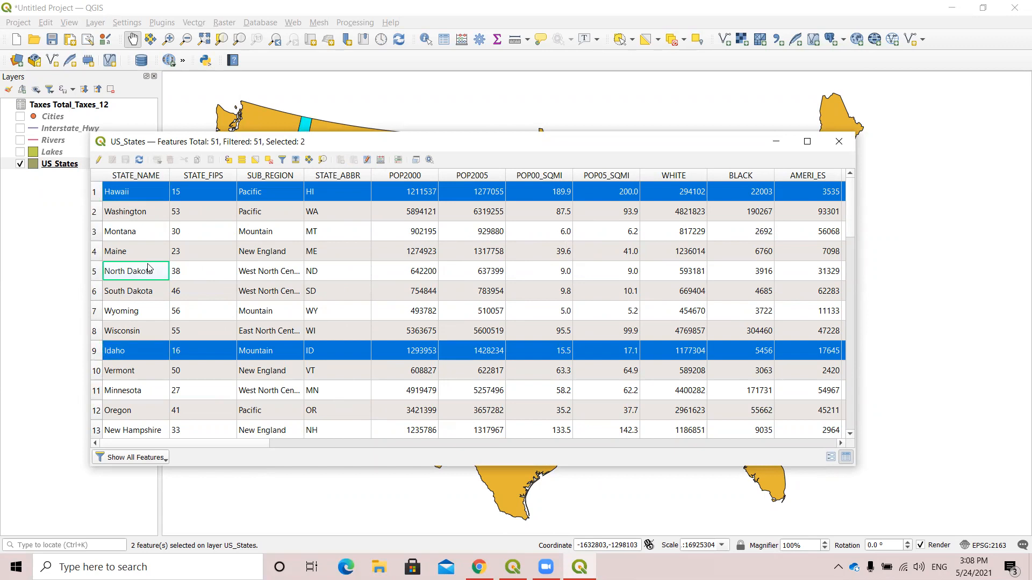
click(201, 272)
click(292, 270)
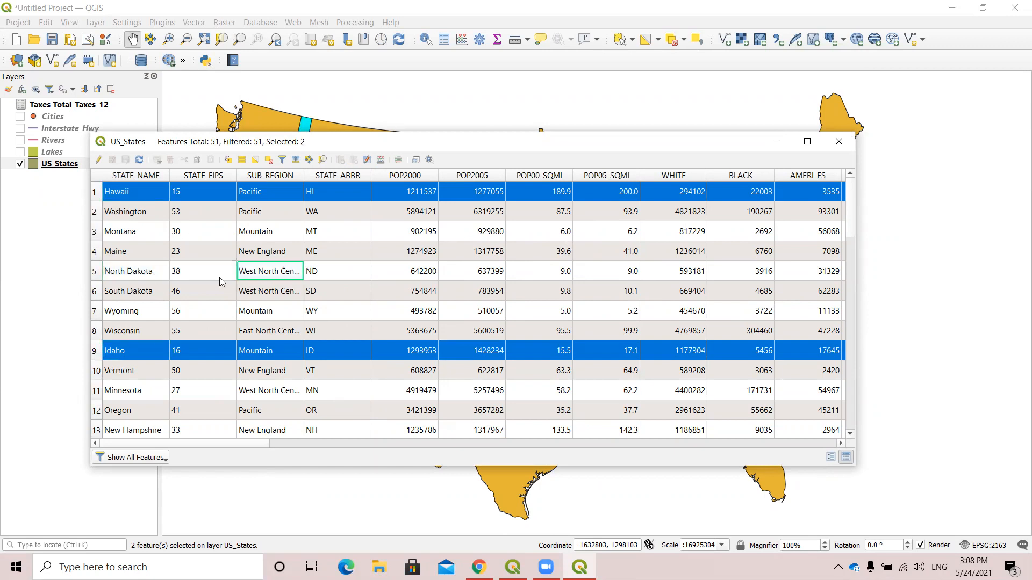
ctrl+click(94, 273)
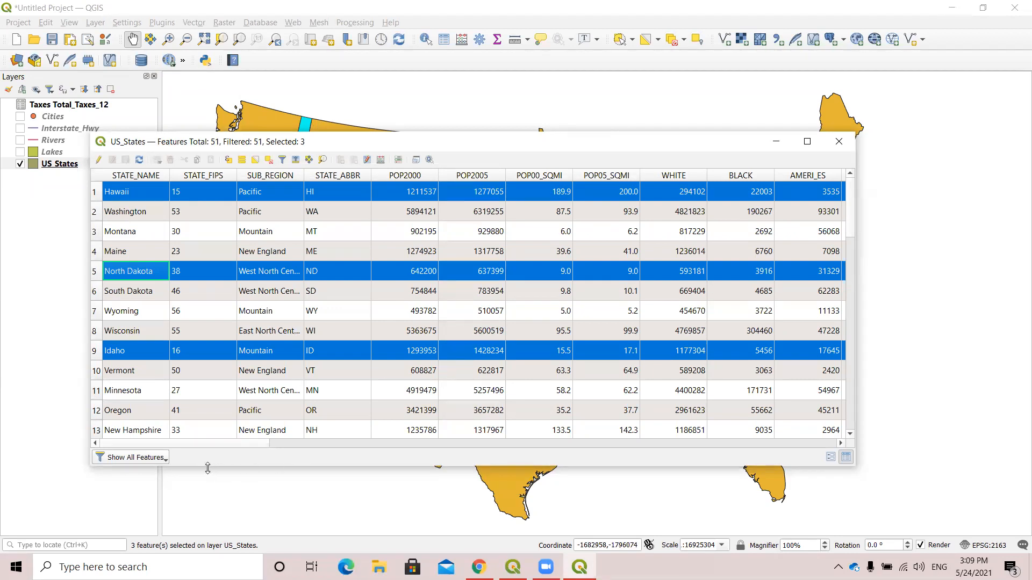
Filter the attribute table to show only the selected features, and return it to showing all features.
click(165, 460)
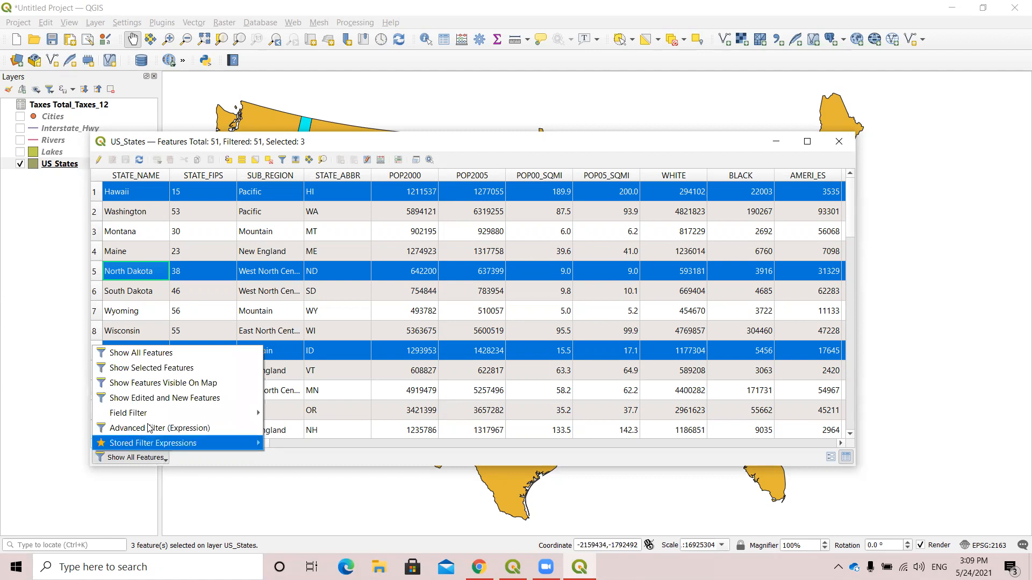
click(170, 369)
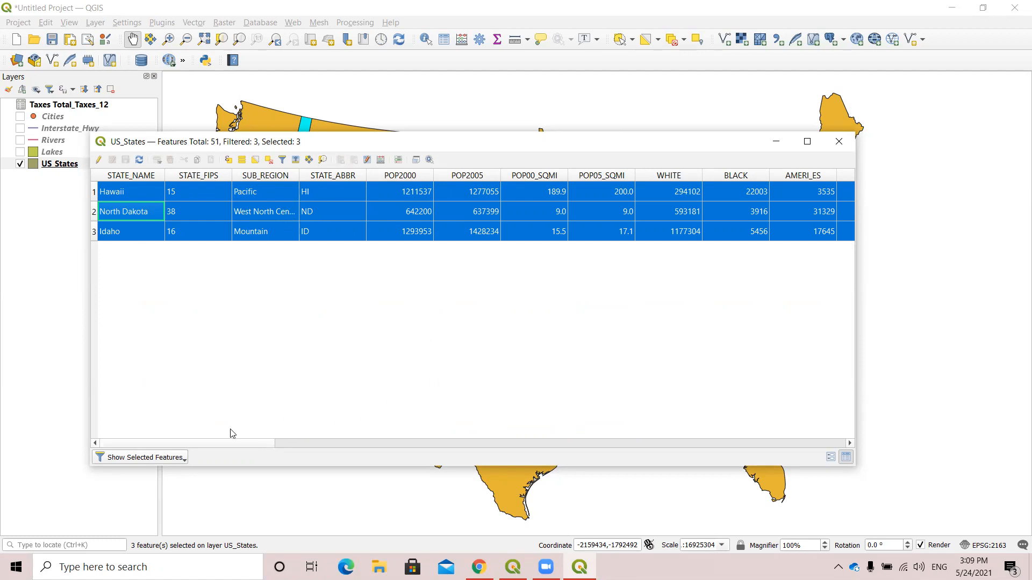
click(173, 462)
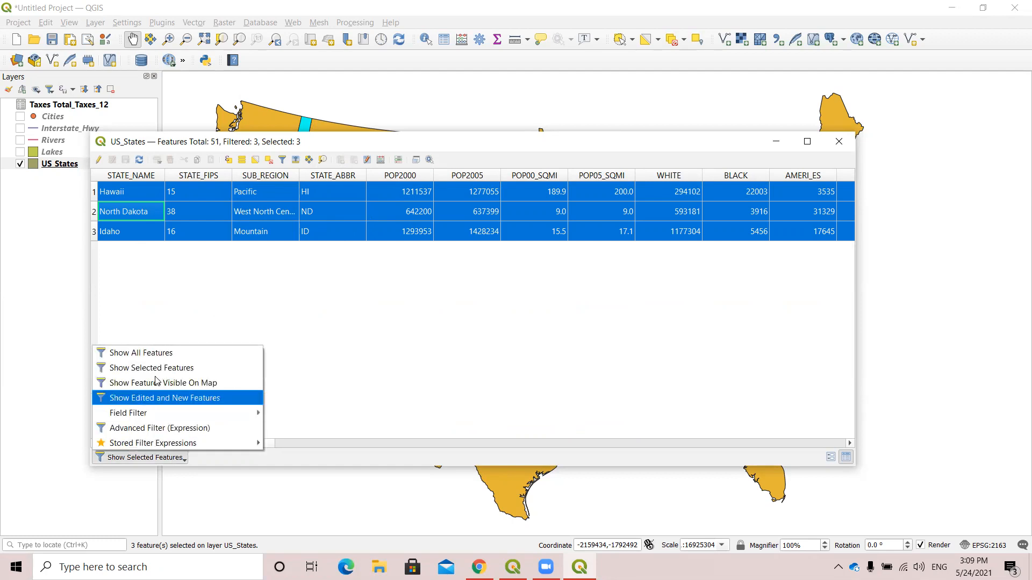
click(132, 357)
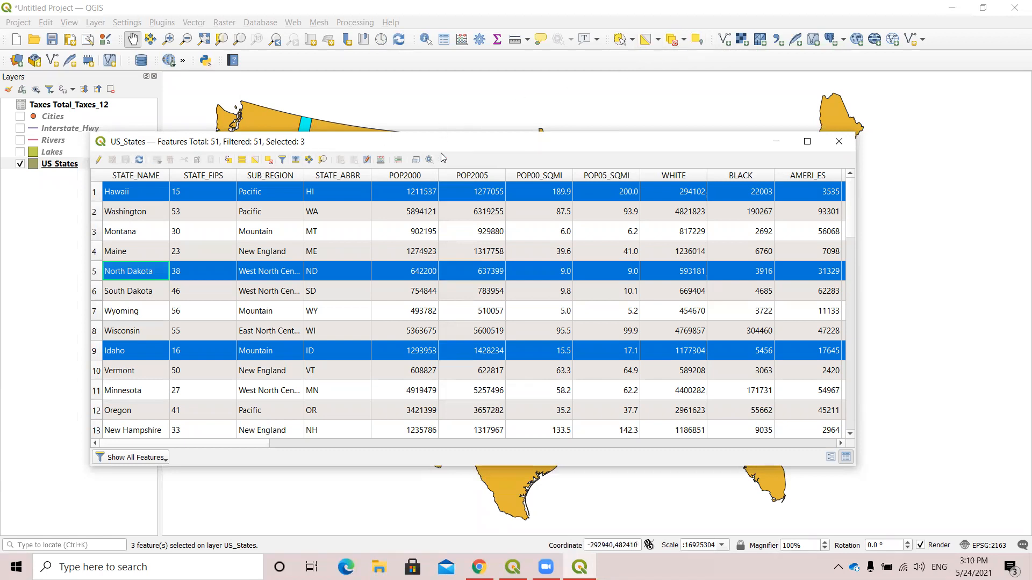
Deselect all features in the US_States layer and move the attribute table window aside.
click(269, 160)
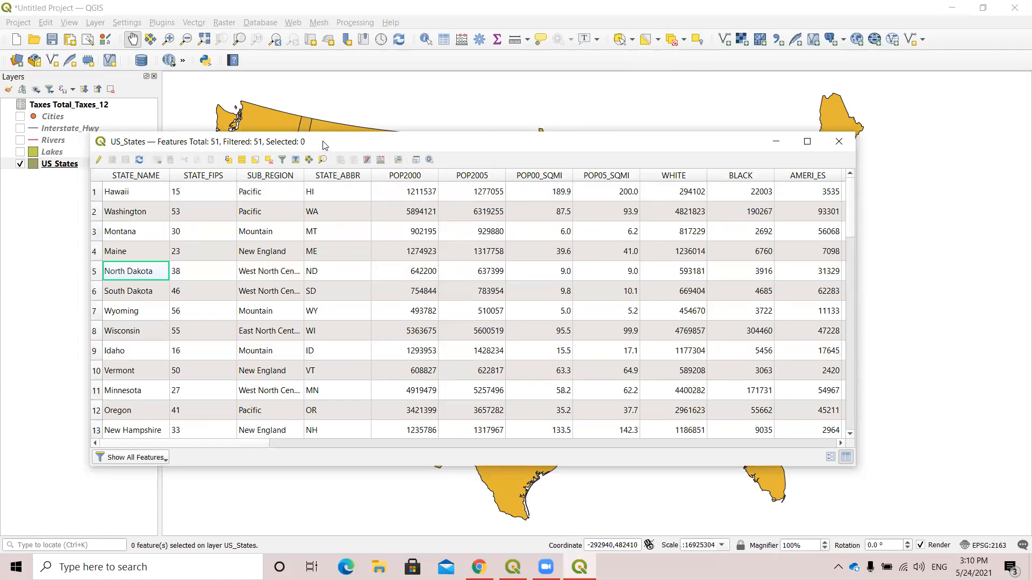
drag(322, 141, 428, 152)
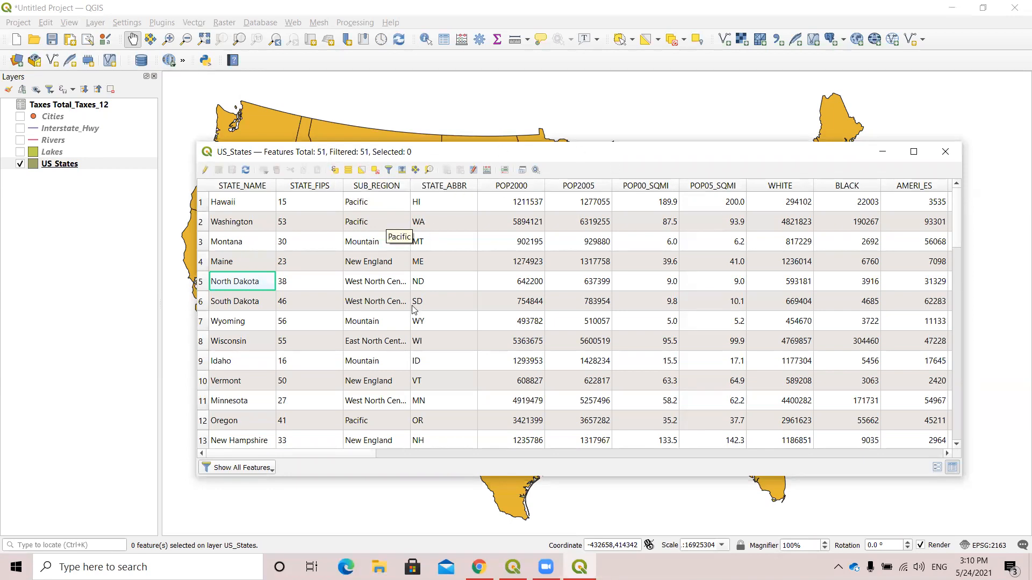
Open Select by Expression for the US_States layer and widen the function list to look over its groups.
click(335, 170)
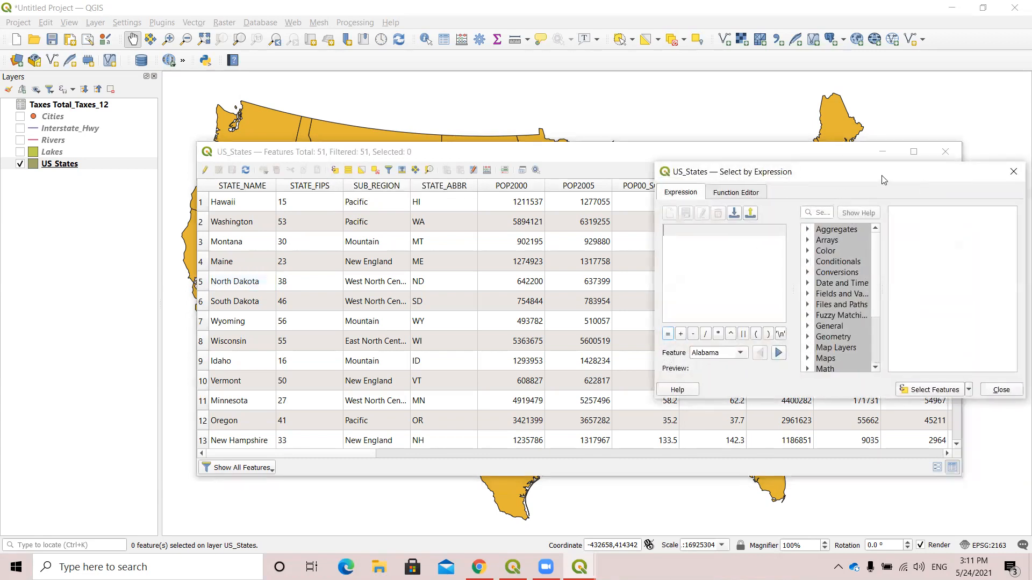
drag(882, 179, 585, 159)
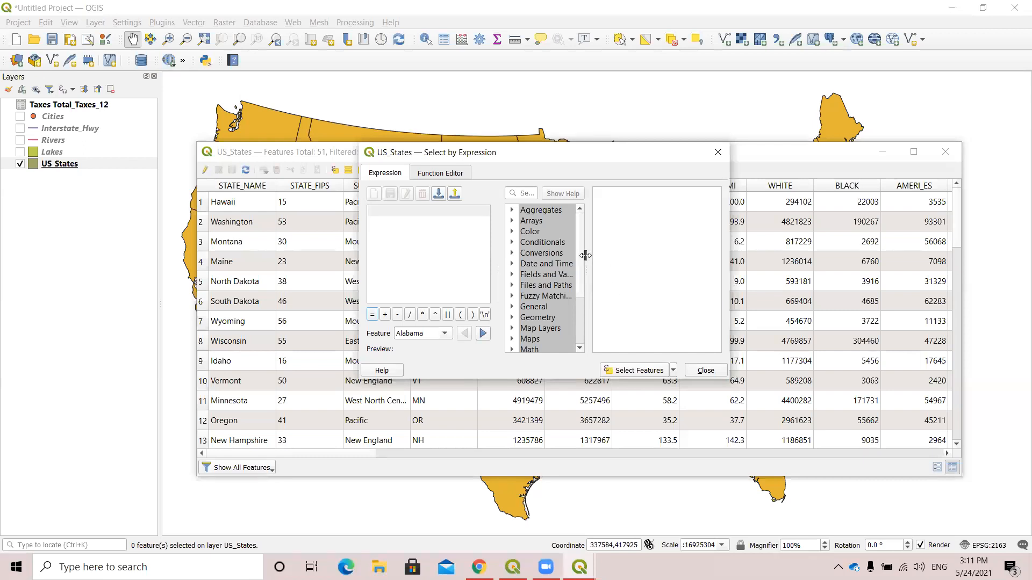
drag(585, 255, 673, 248)
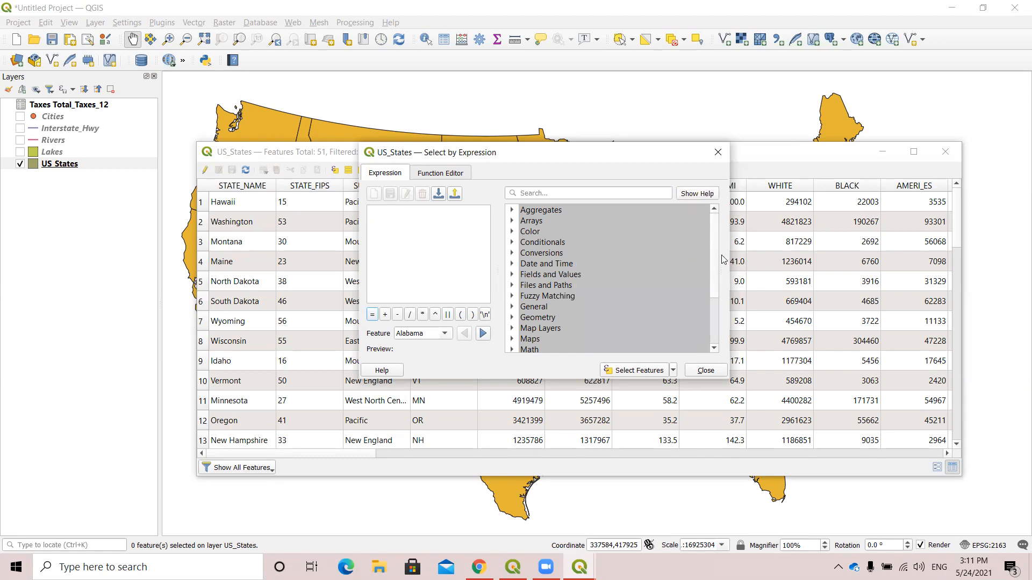
drag(720, 255, 598, 260)
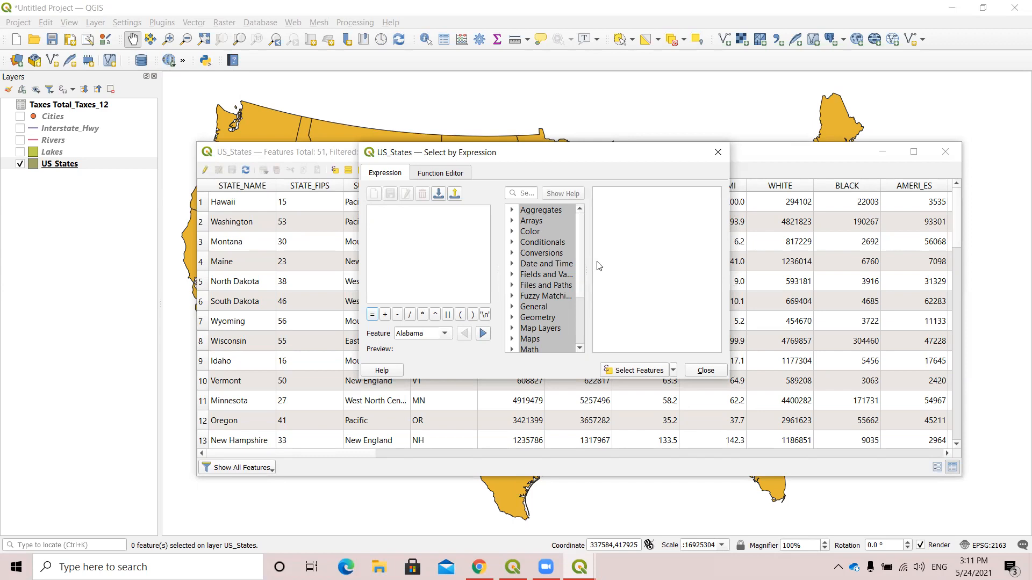
drag(587, 261, 717, 263)
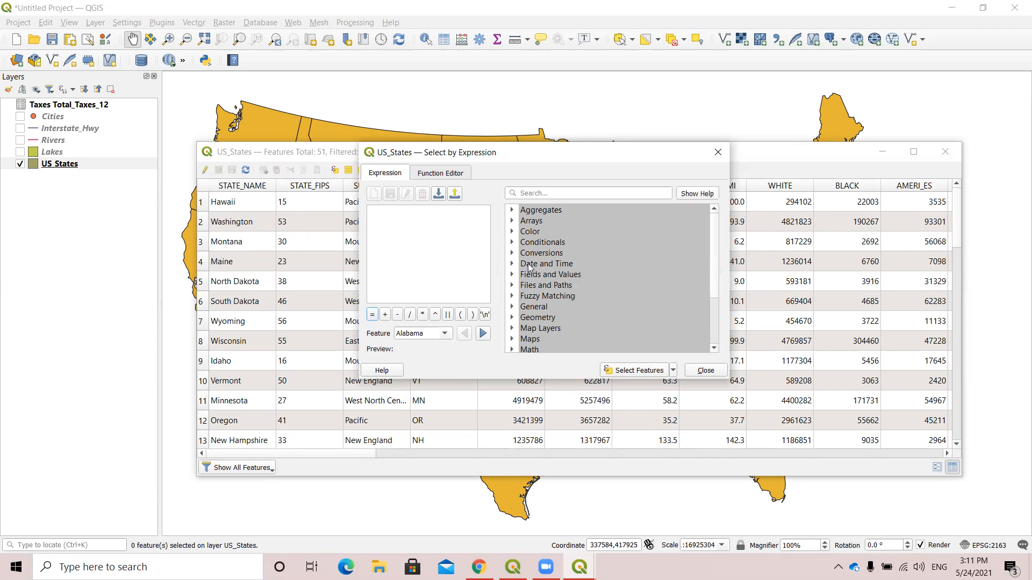
scroll(545, 266, down, 1)
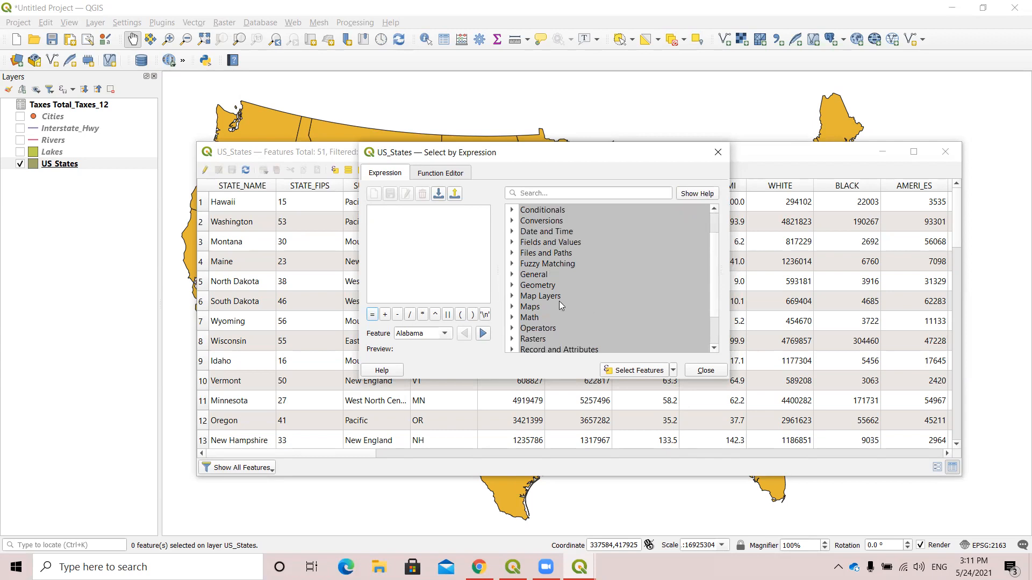
scroll(541, 303, up, 1)
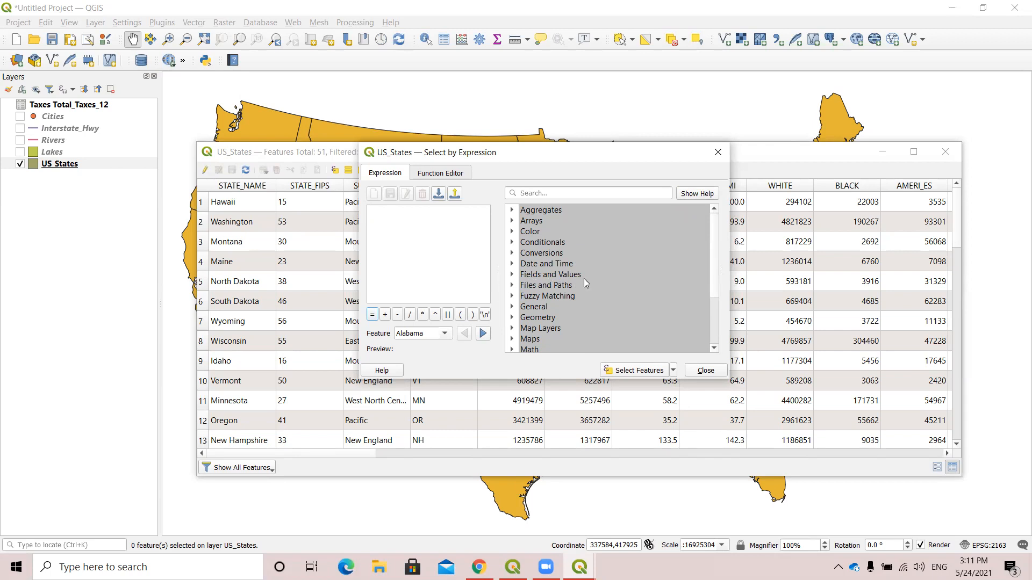
Start the selection expression with the SUB_REGION field from Fields and Values, followed by the equal operator.
click(511, 274)
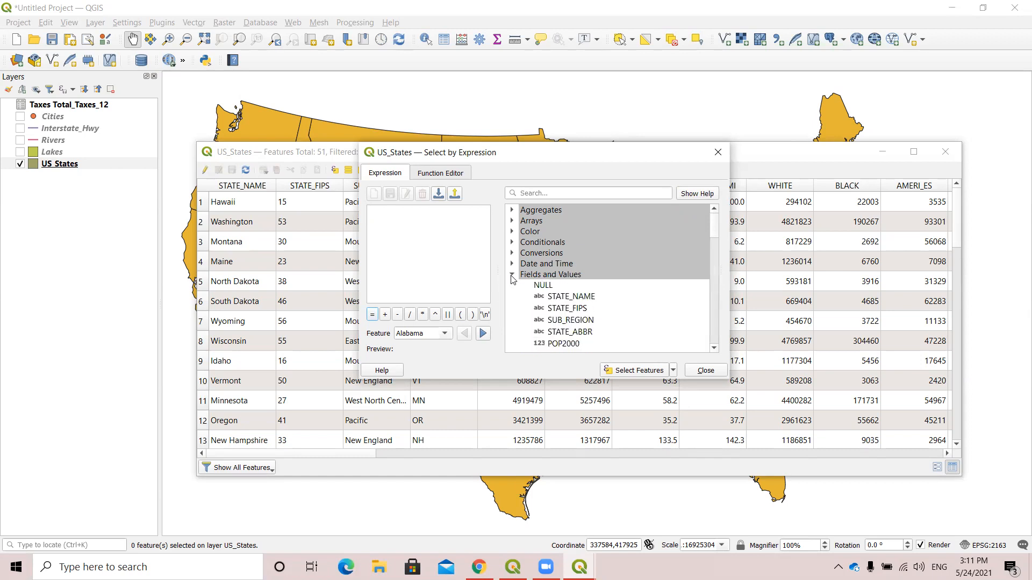
scroll(646, 270, down, 4)
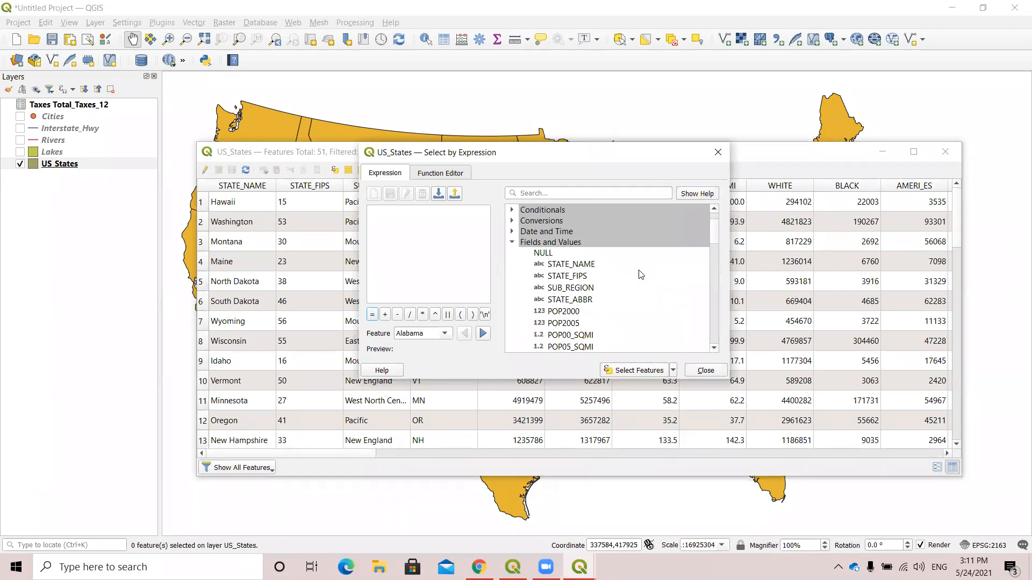
scroll(639, 274, down, 1)
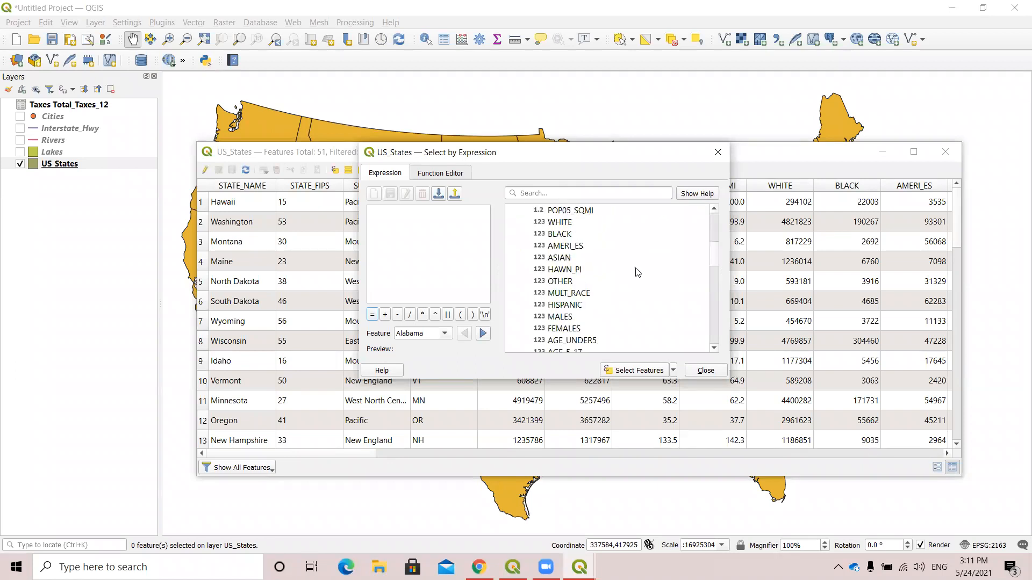
scroll(637, 272, down, 10)
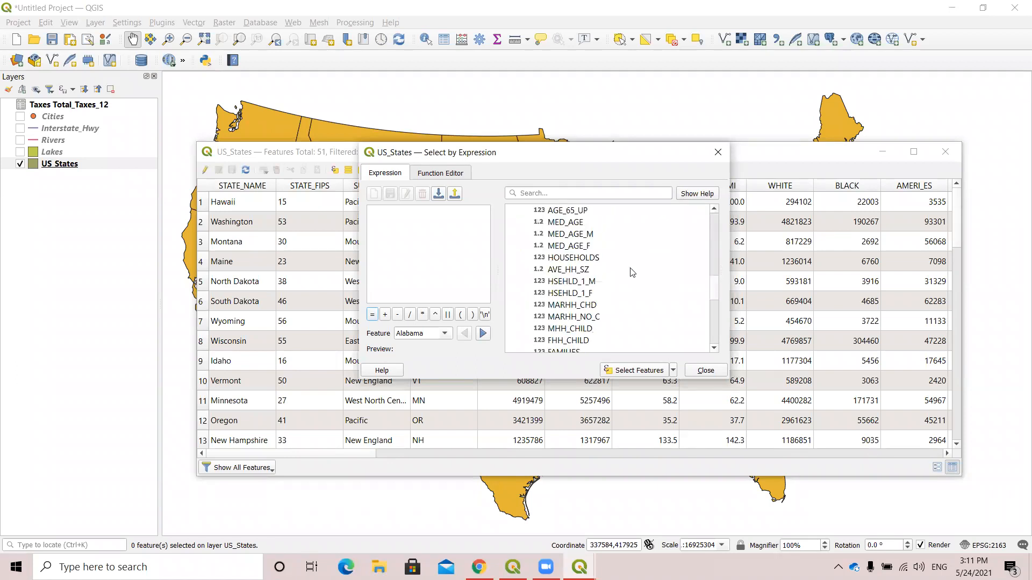
scroll(575, 295, up, 10)
scroll(573, 294, up, 3)
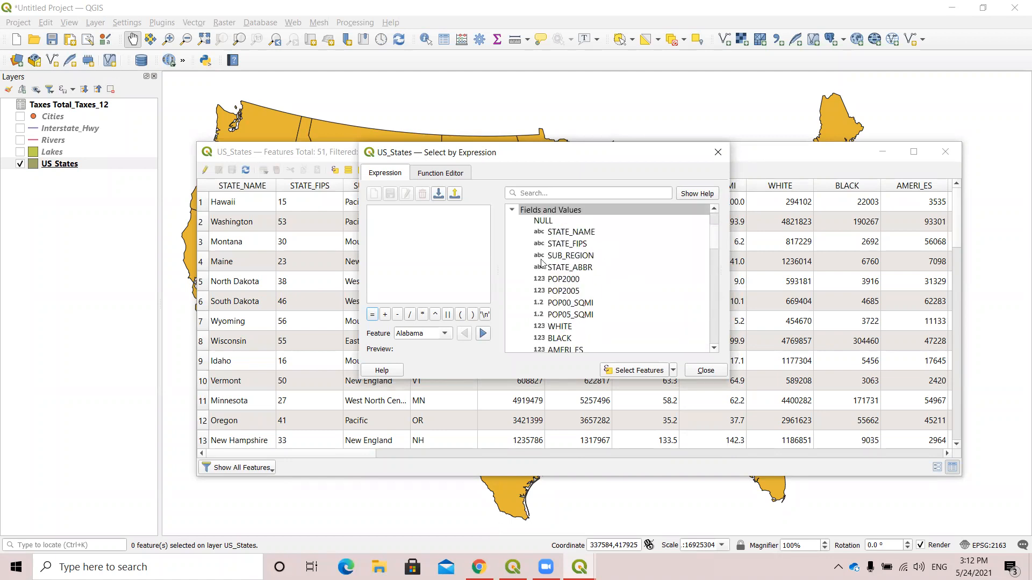
double_click(576, 256)
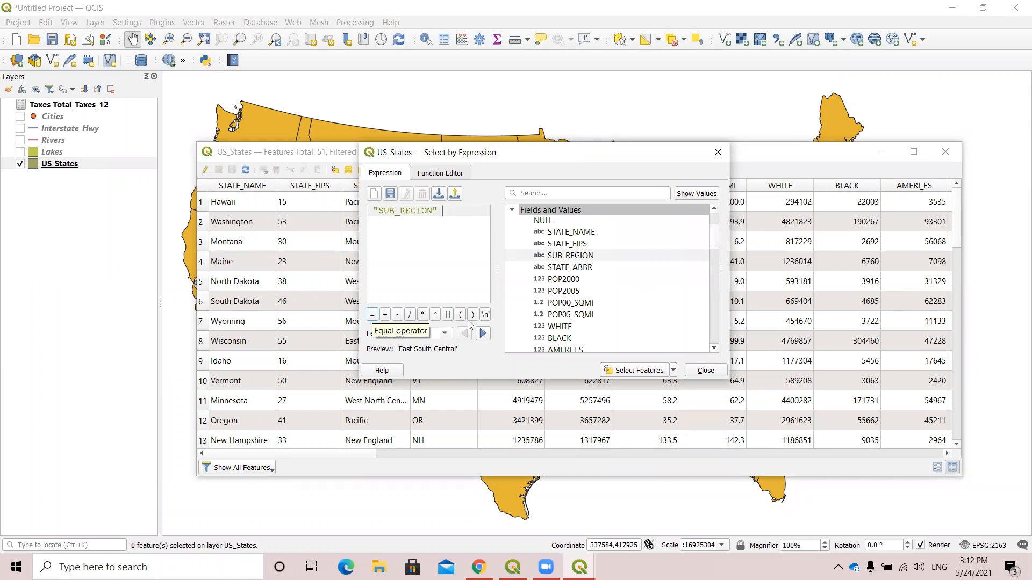
click(372, 315)
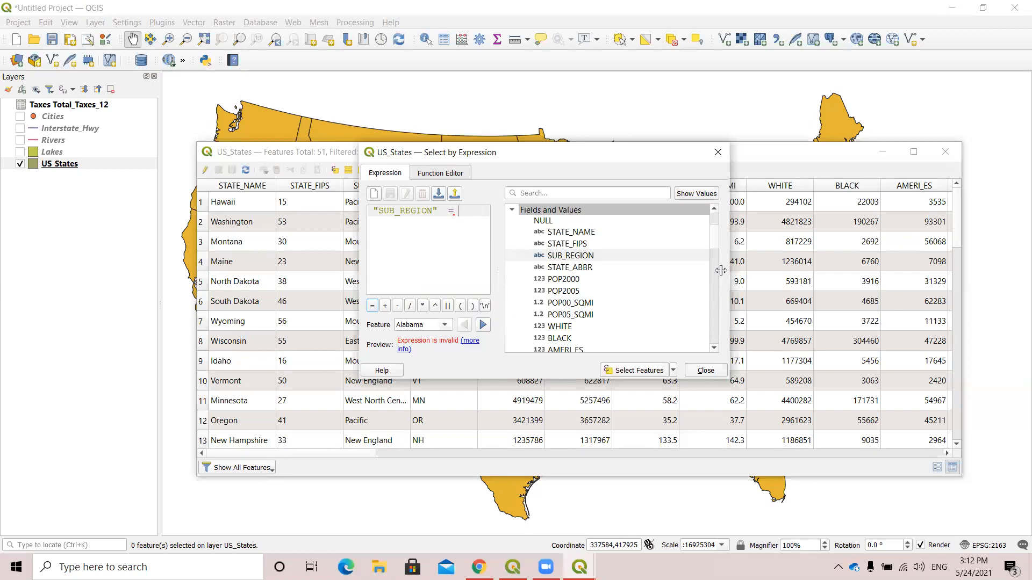
Reveal the help and values pane beside the field list and read the group field instructions and notes.
drag(709, 269, 588, 270)
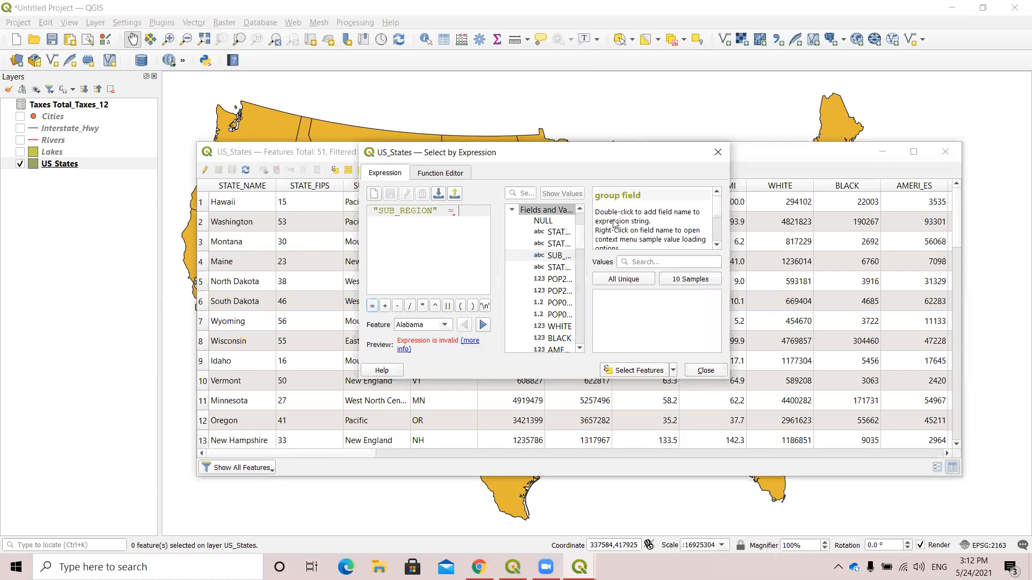
scroll(690, 216, down, 3)
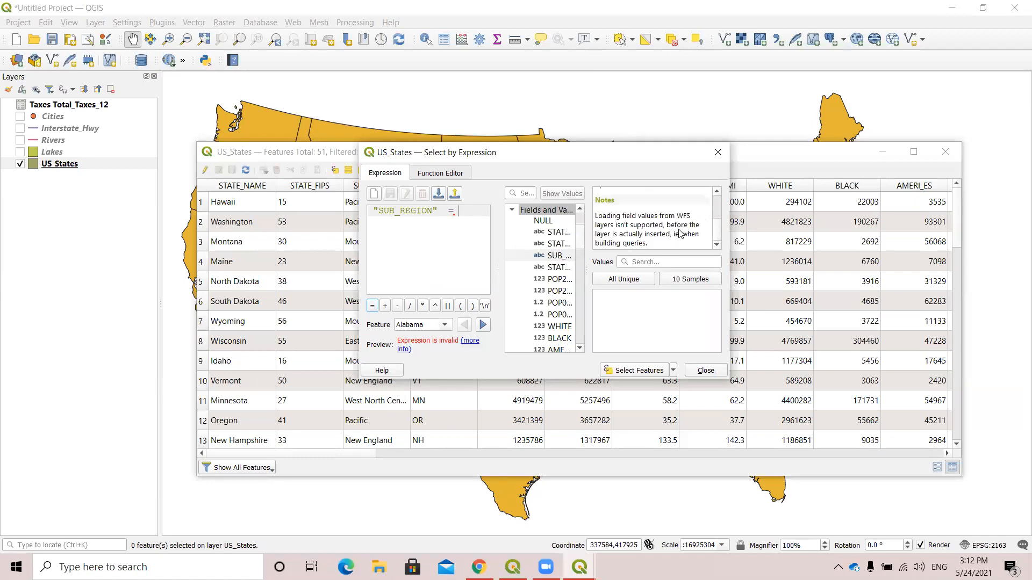
scroll(673, 230, up, 3)
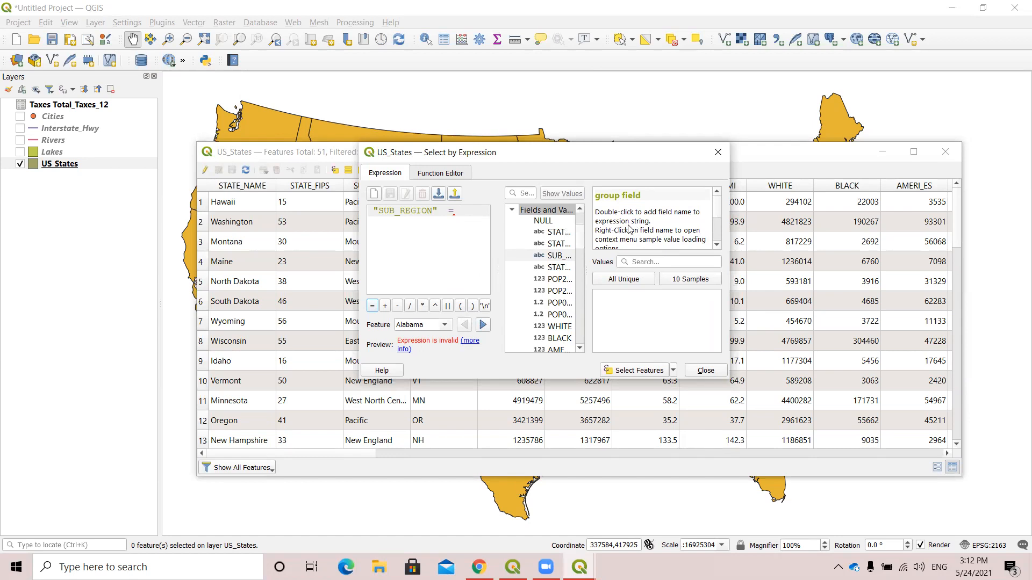
scroll(637, 228, down, 2)
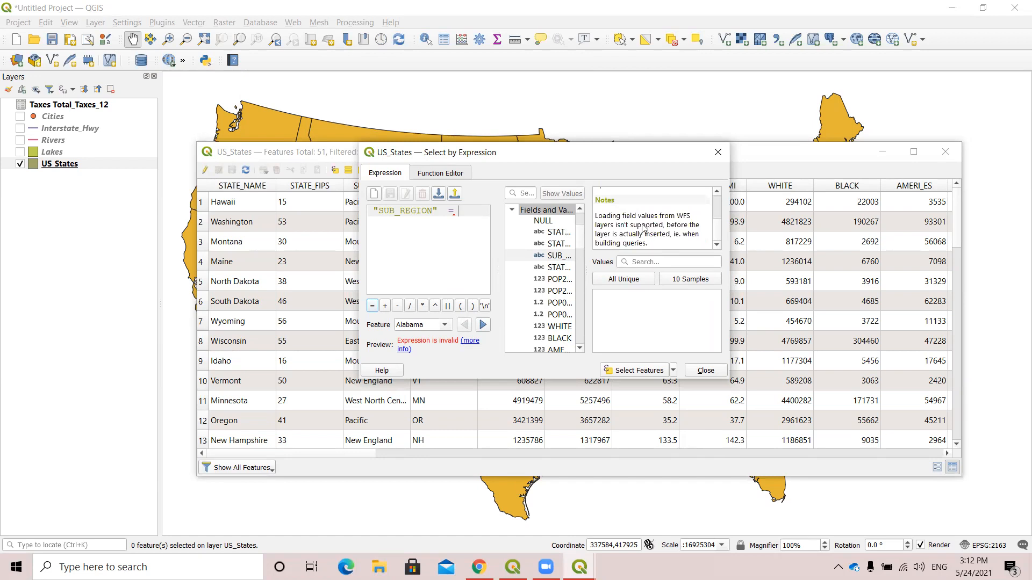
scroll(680, 230, up, 3)
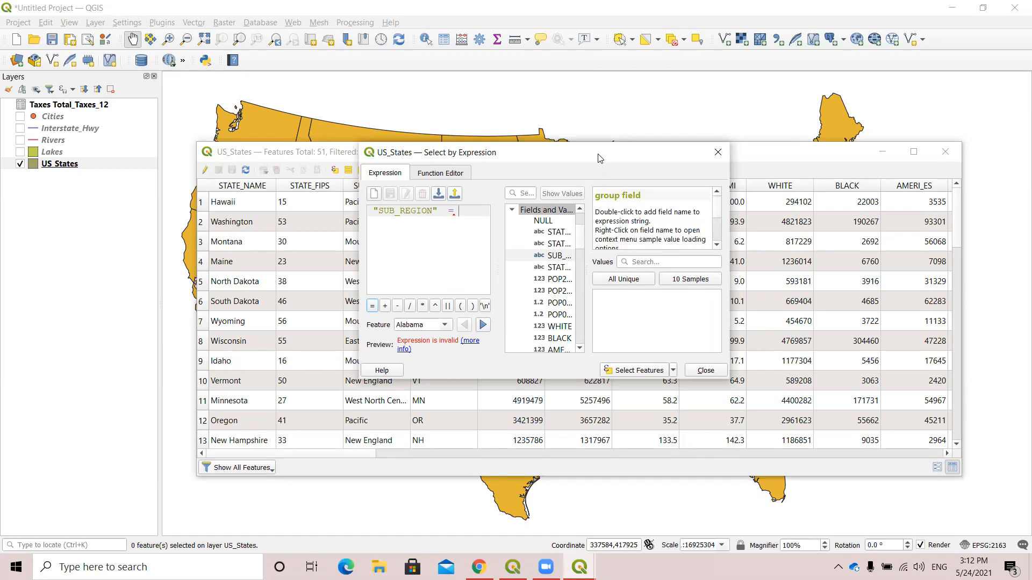
List all unique values of the SUB_REGION field and look through the available sub-regions.
drag(594, 156, 603, 173)
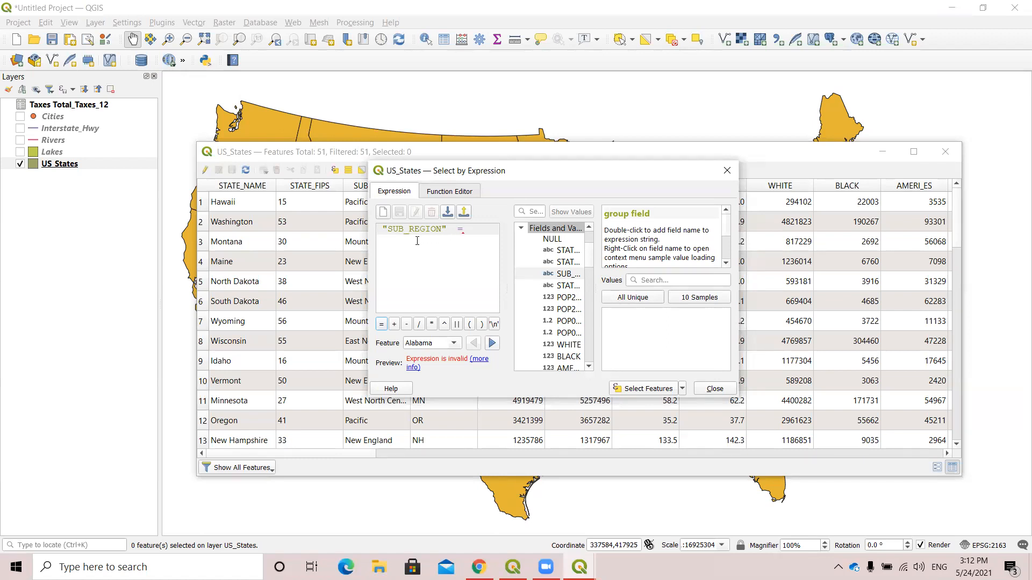
click(632, 299)
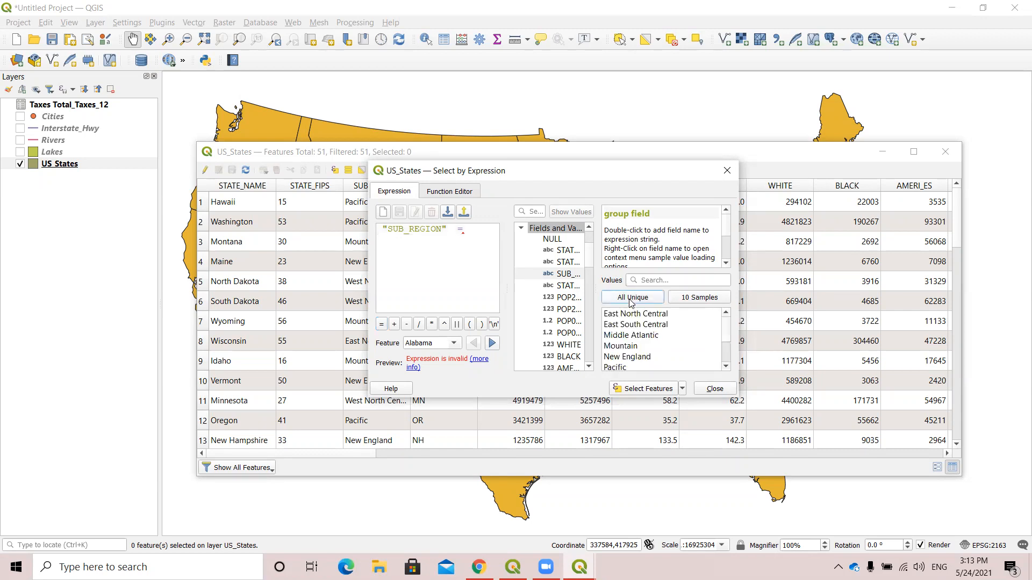
scroll(674, 336, down, 2)
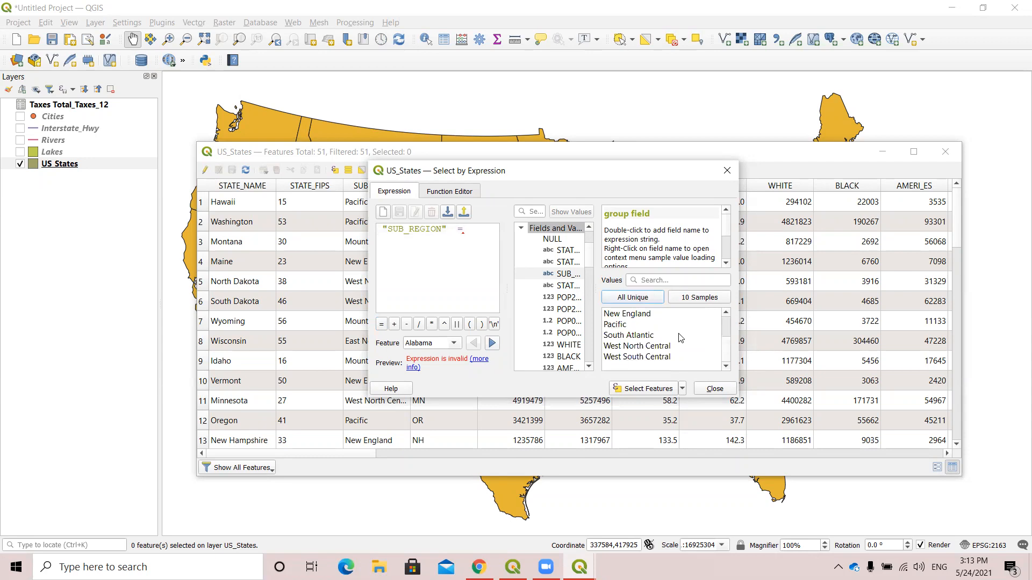
scroll(678, 361, up, 2)
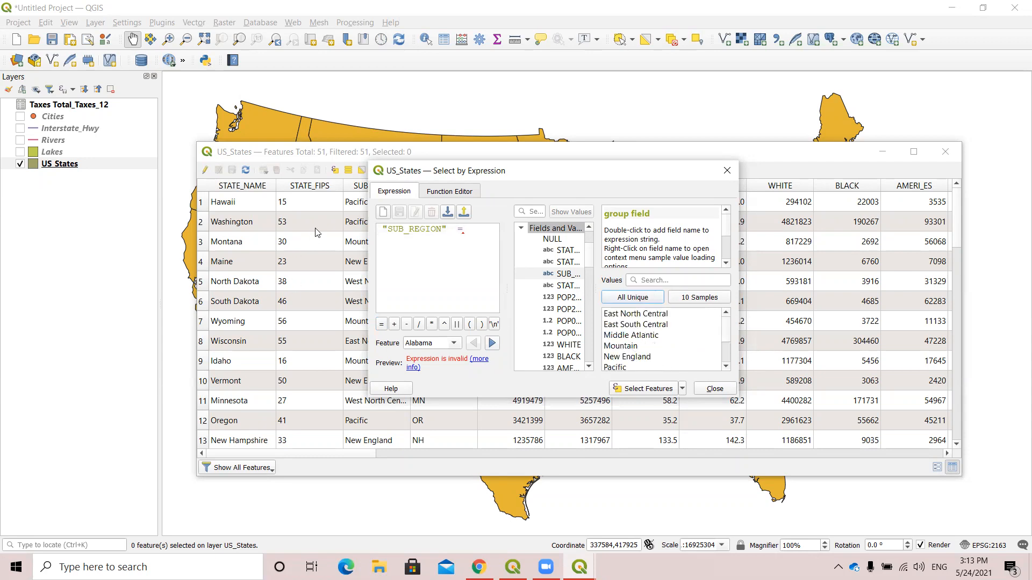
Check the SUB_REGION column in the attribute table and bring the Select by Expression dialog back in front of it.
drag(469, 155, 482, 158)
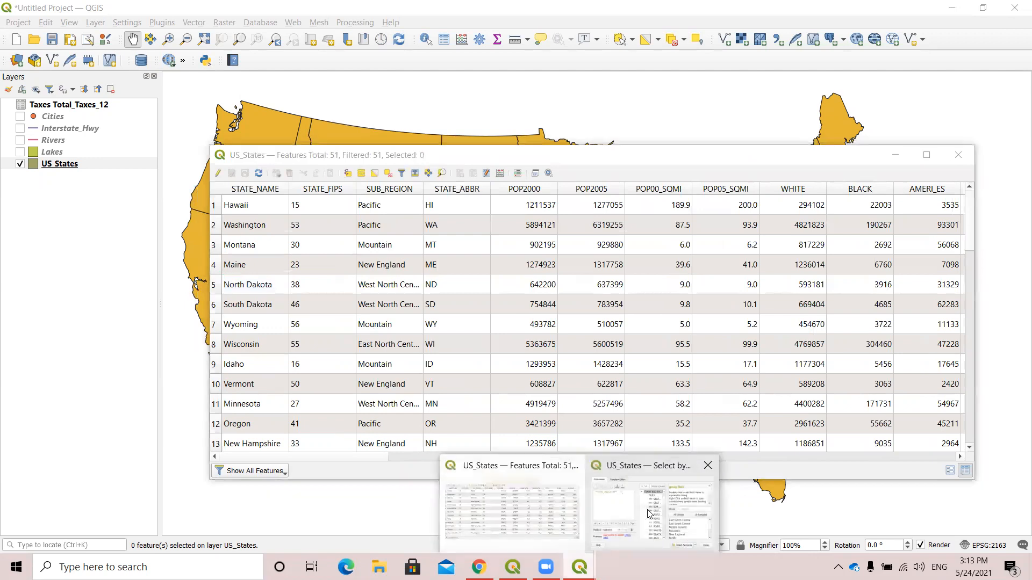
click(672, 476)
drag(527, 173, 701, 172)
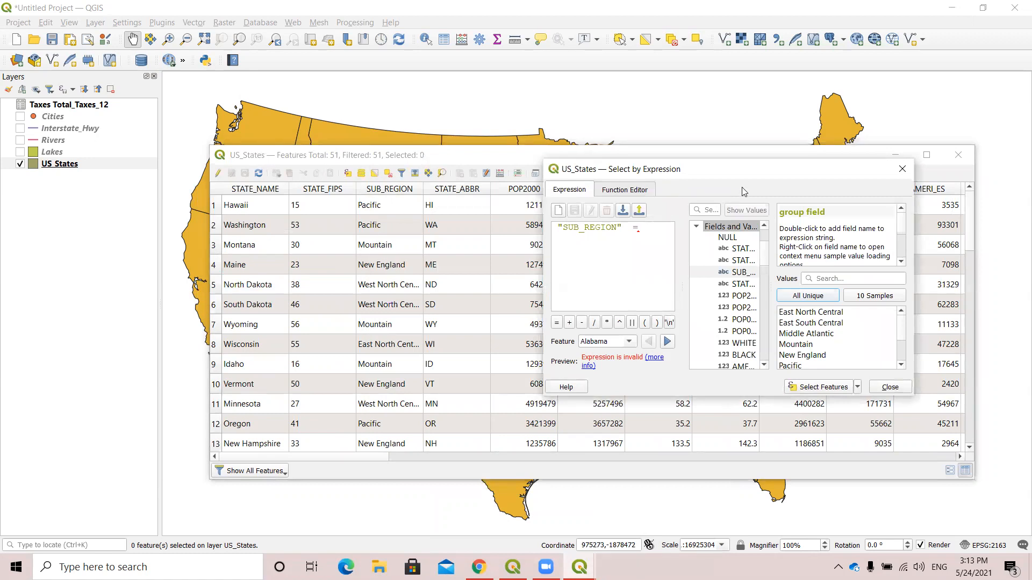
drag(717, 171, 539, 151)
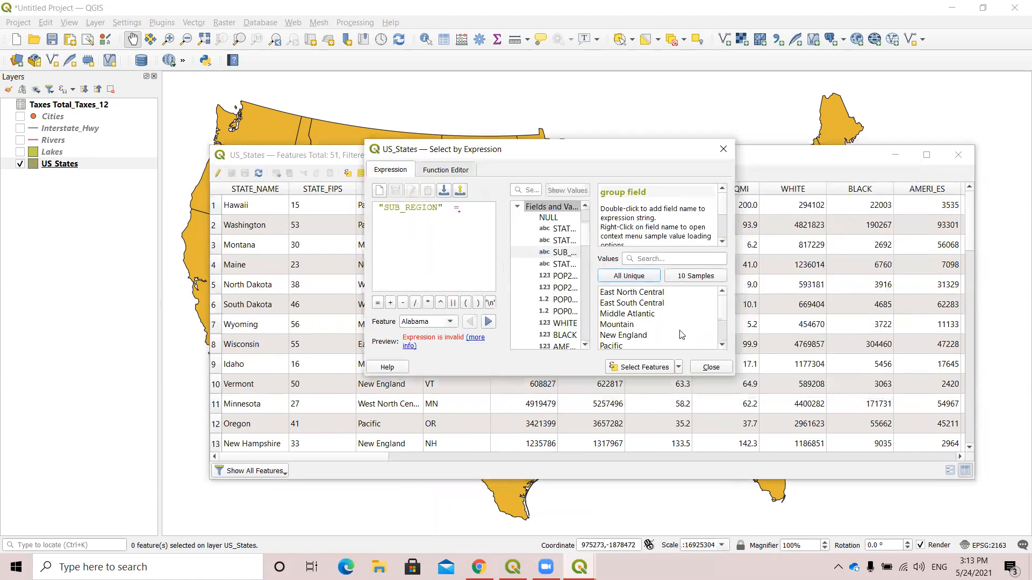
Complete the expression with the value 'West North Central' and select the matching features.
scroll(652, 325, down, 2)
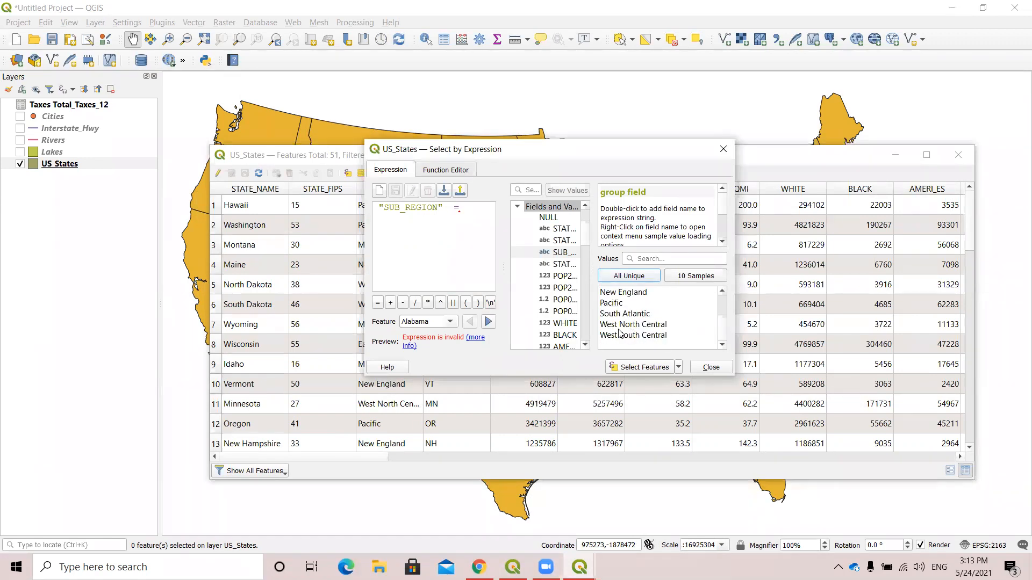
double_click(660, 328)
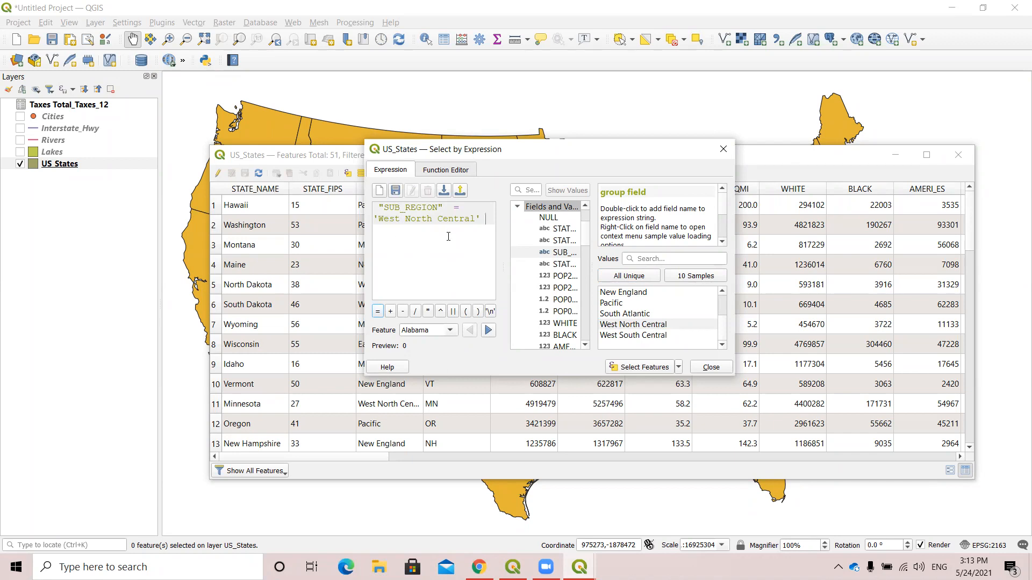
click(643, 368)
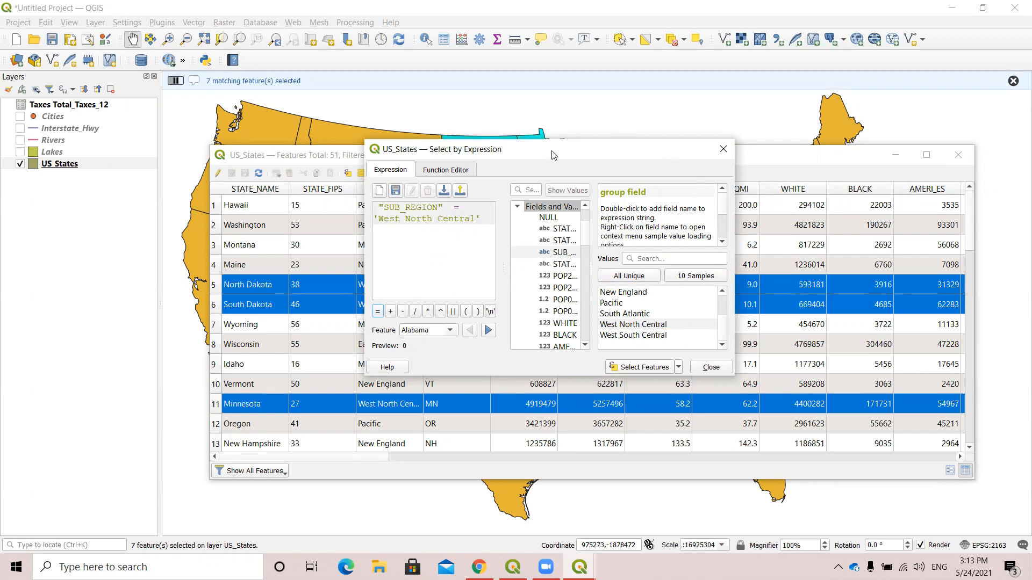
Move the expression dialog off the attribute table and filter the table to show only selected features.
drag(554, 155, 701, 340)
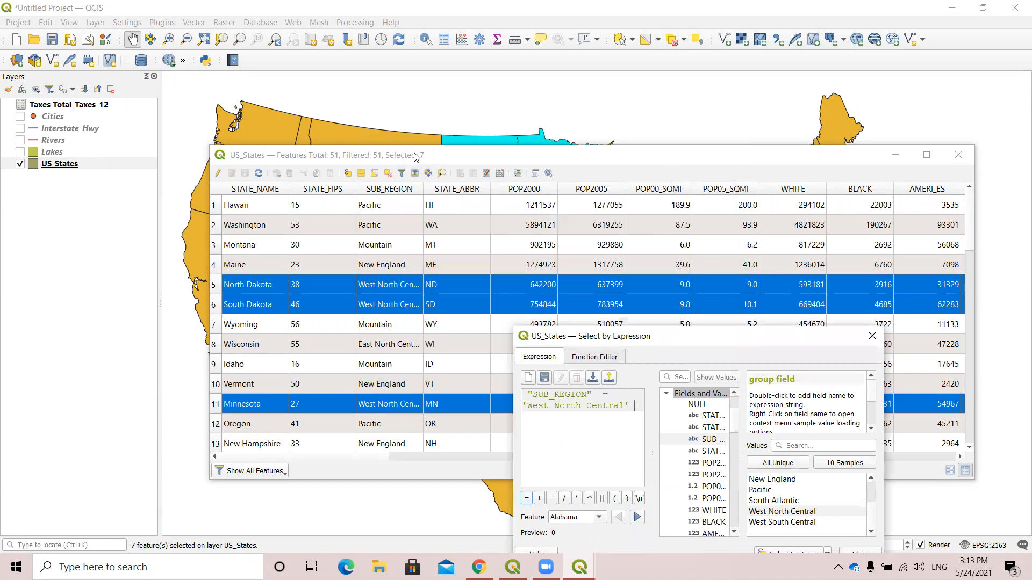
click(274, 473)
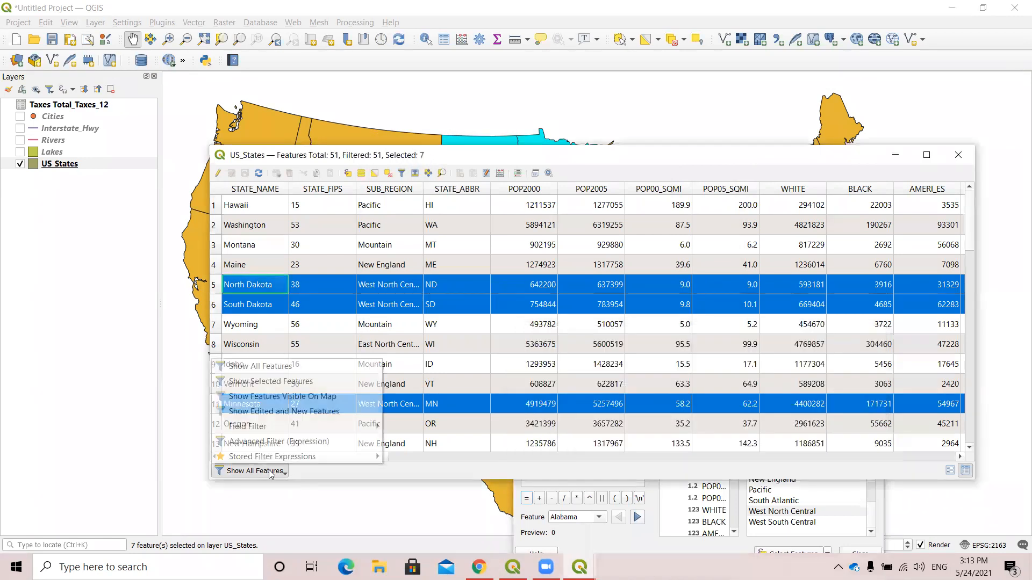
click(284, 383)
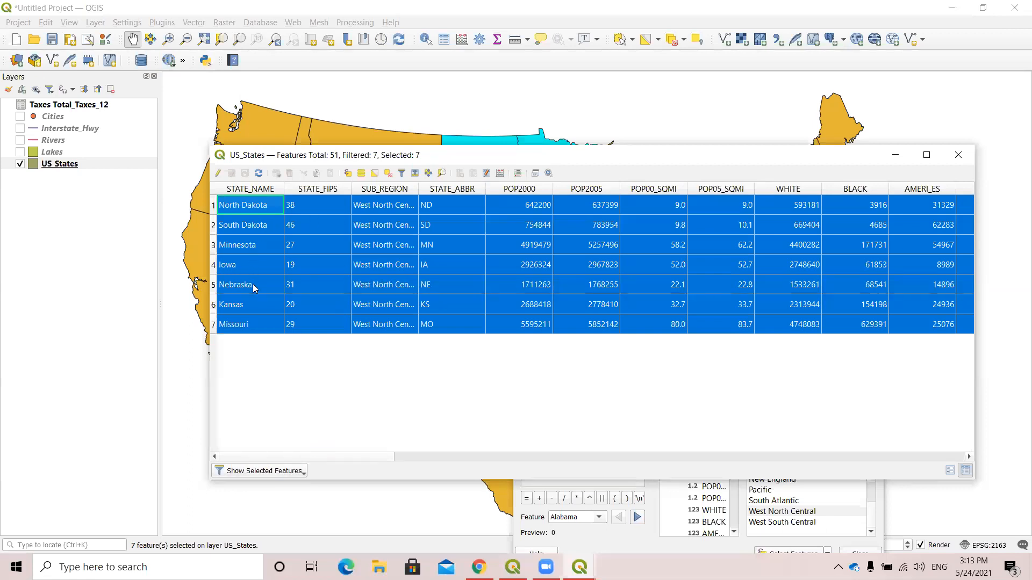
Move the attribute table aside to view the selected states on the map, and arrange both windows again over the map.
drag(546, 145, 486, 449)
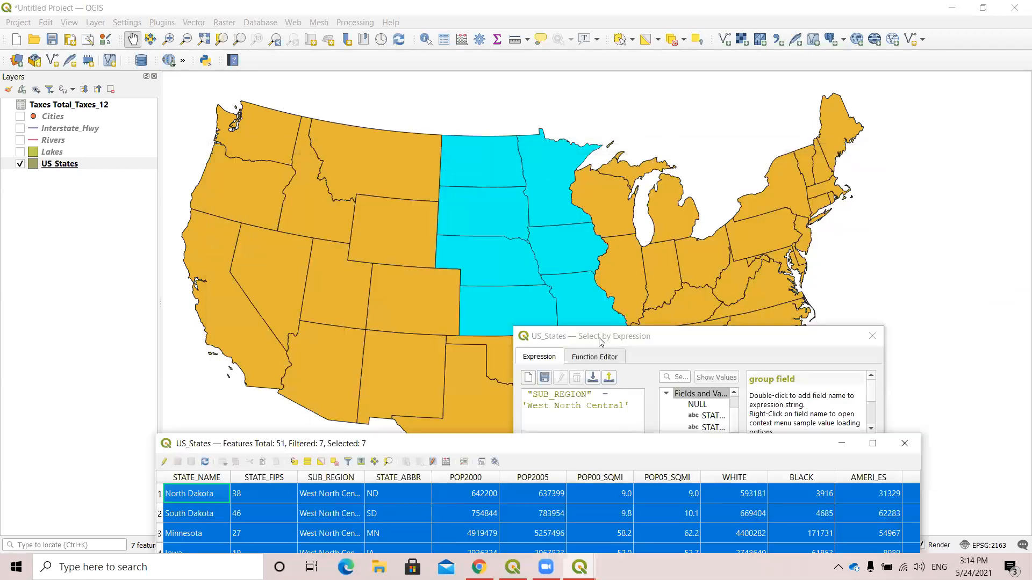
click(601, 342)
drag(601, 343, 664, 180)
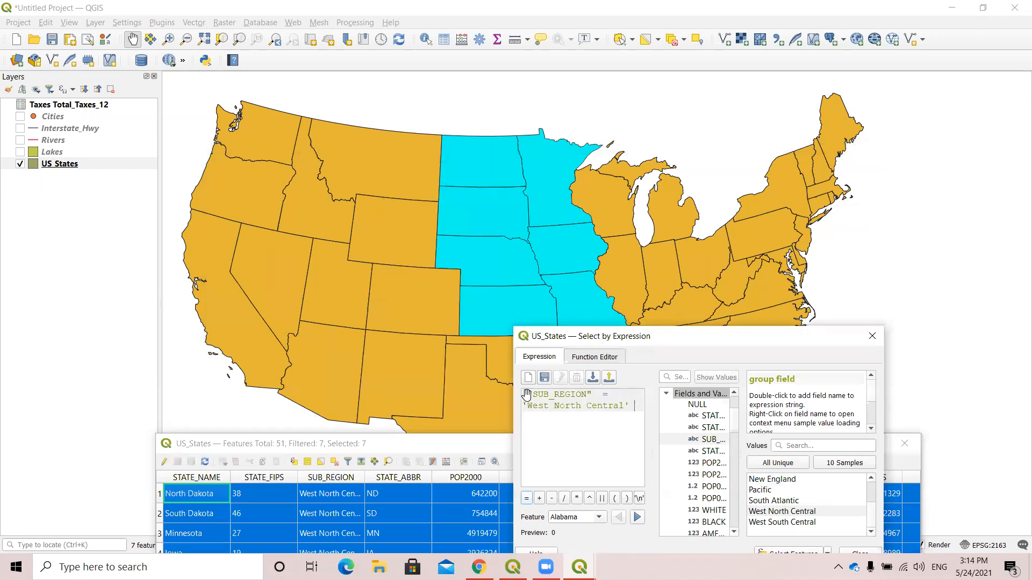
drag(487, 450, 432, 183)
click(881, 178)
drag(730, 181, 718, 170)
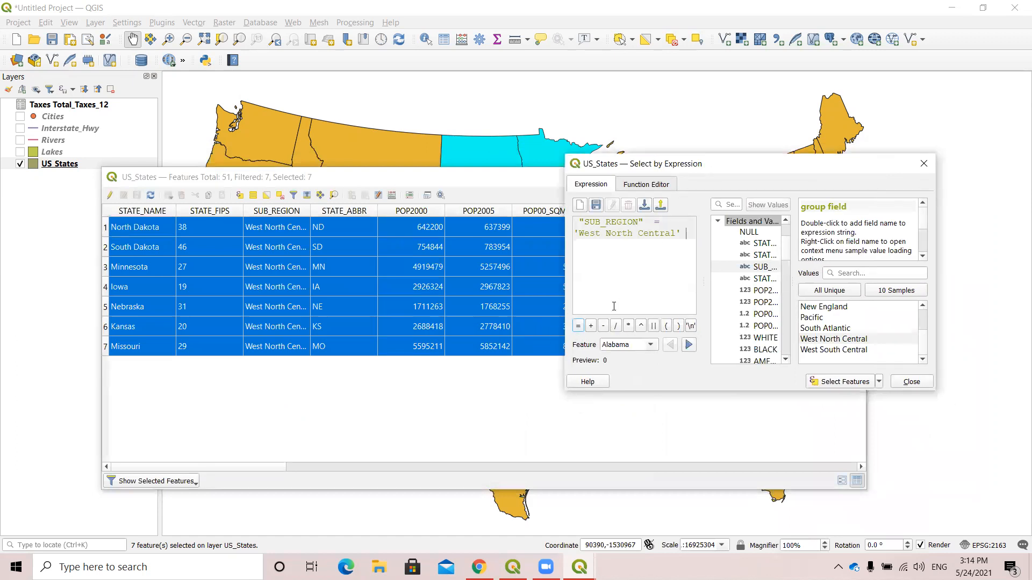
Close the expression dialog, deselect all features, and set the attribute table to show all features again.
click(923, 164)
click(672, 39)
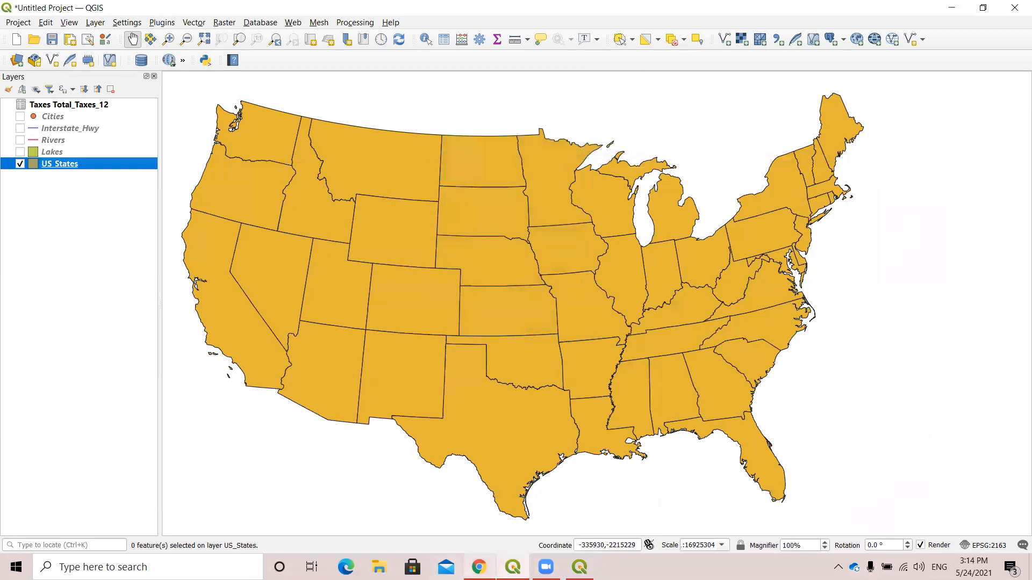
key(alt+Tab)
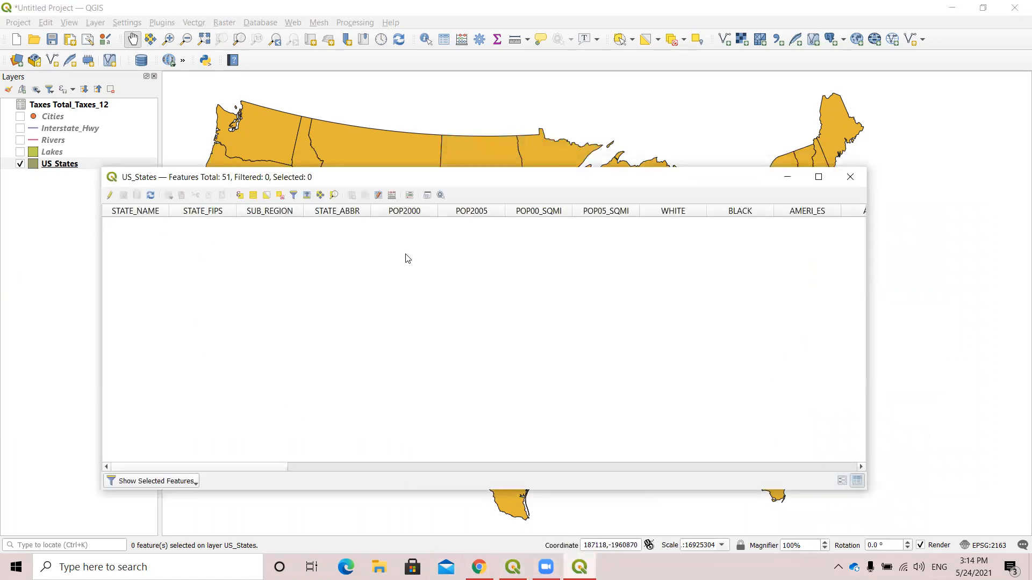
click(183, 482)
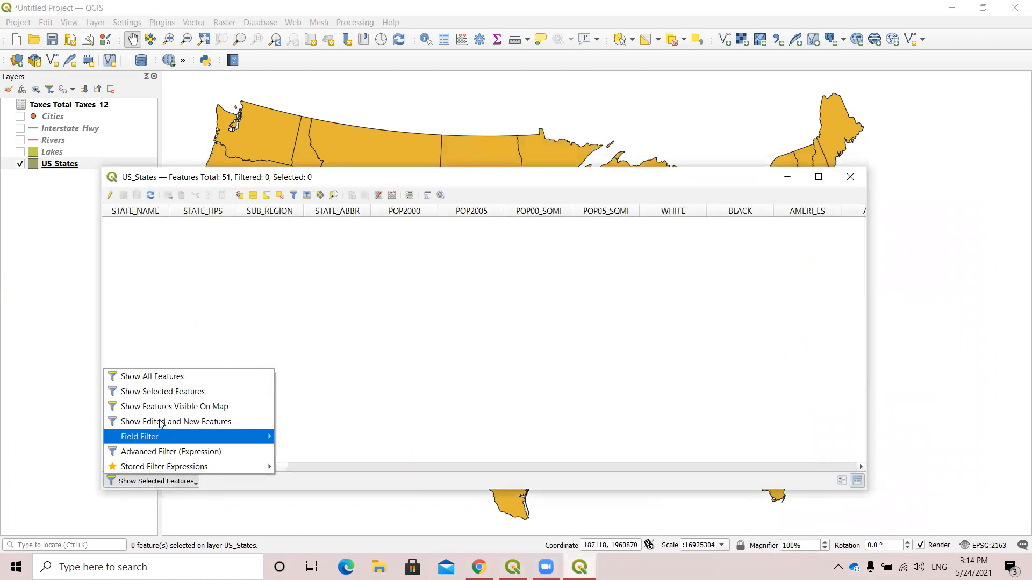
click(156, 378)
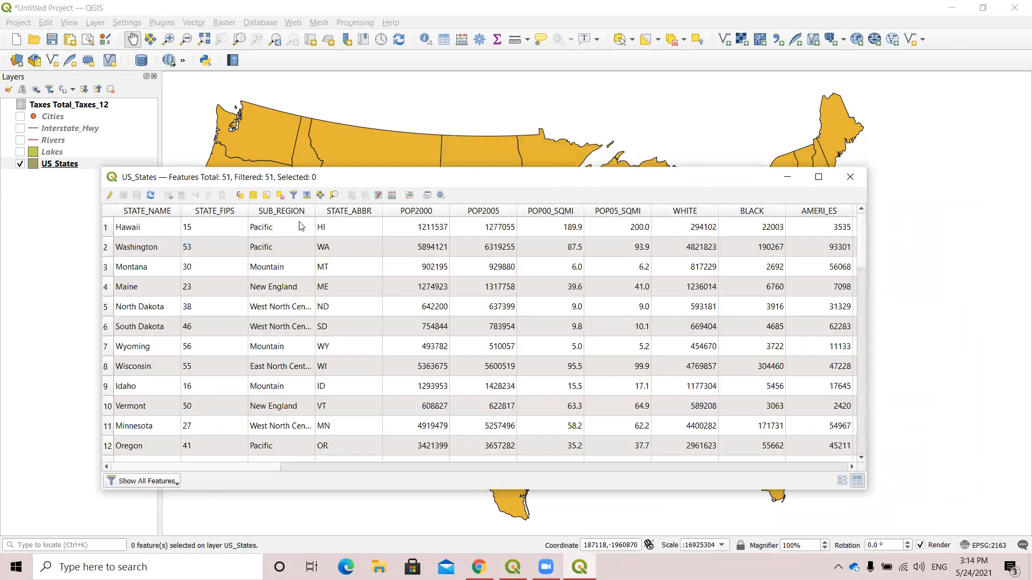
Reopen Select by Expression for US_States, widen the function list, and start the expression with the STATE_NAME field from Fields and Values.
click(240, 196)
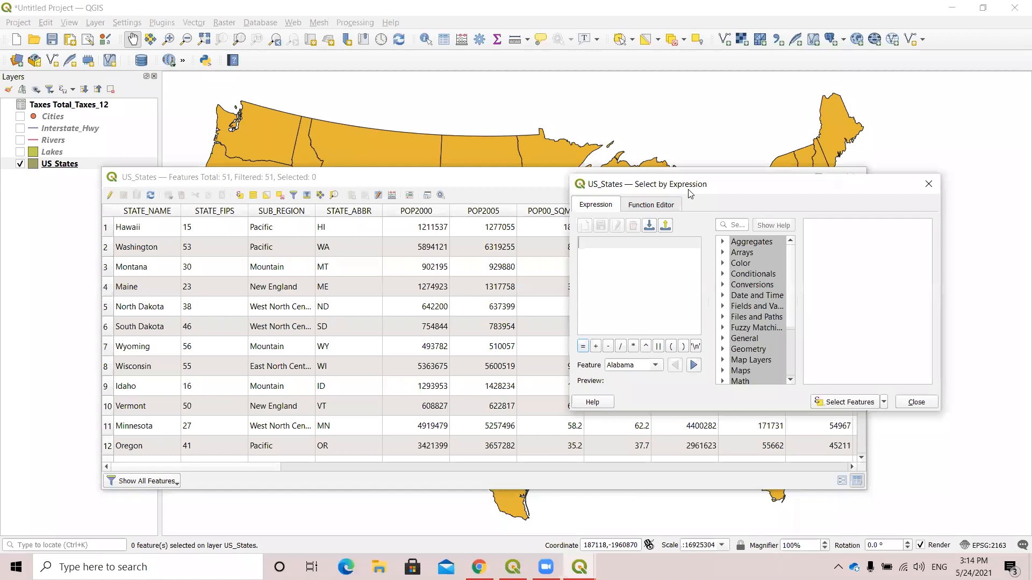
drag(689, 194, 606, 218)
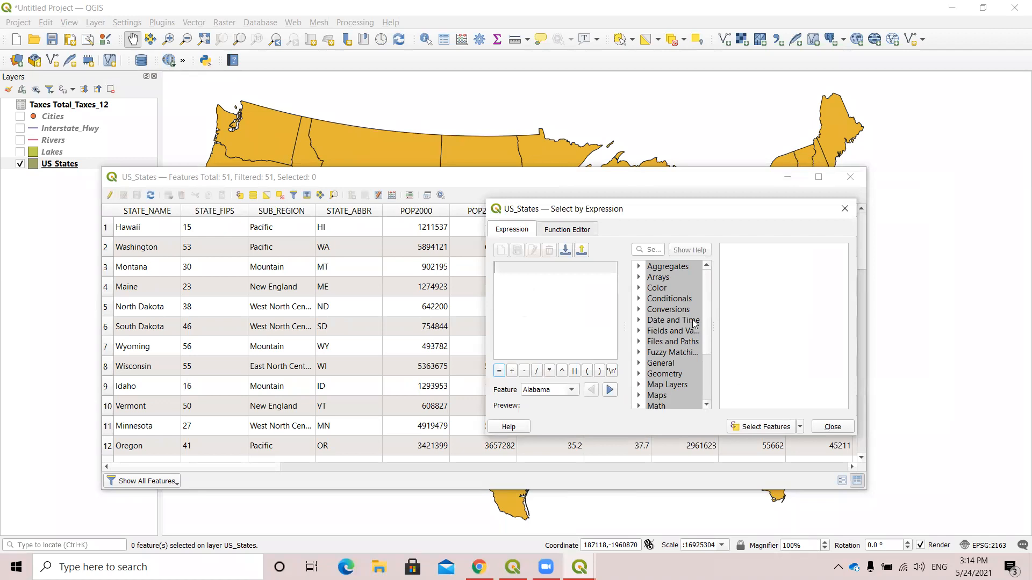
drag(791, 309, 793, 309)
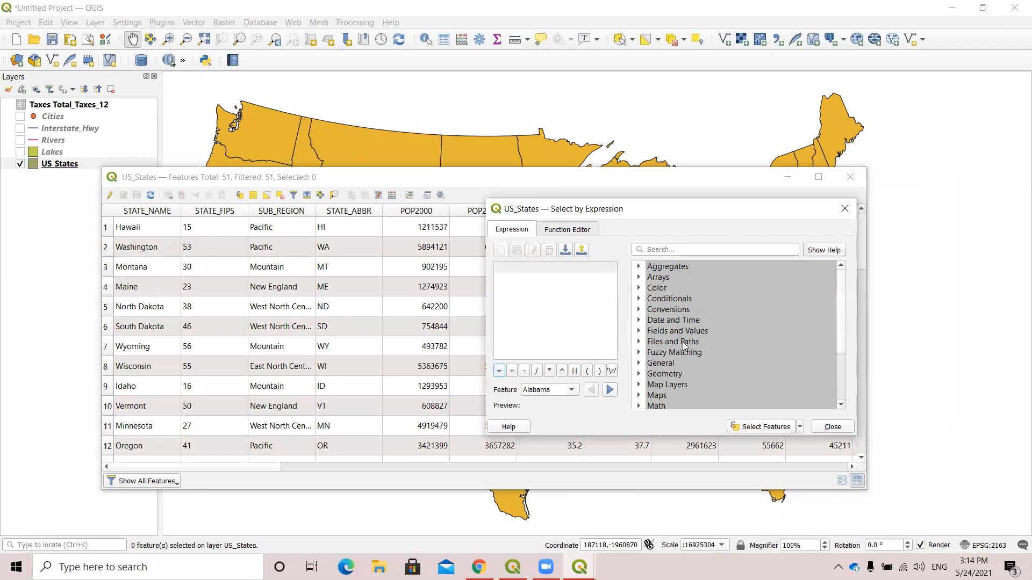
click(639, 331)
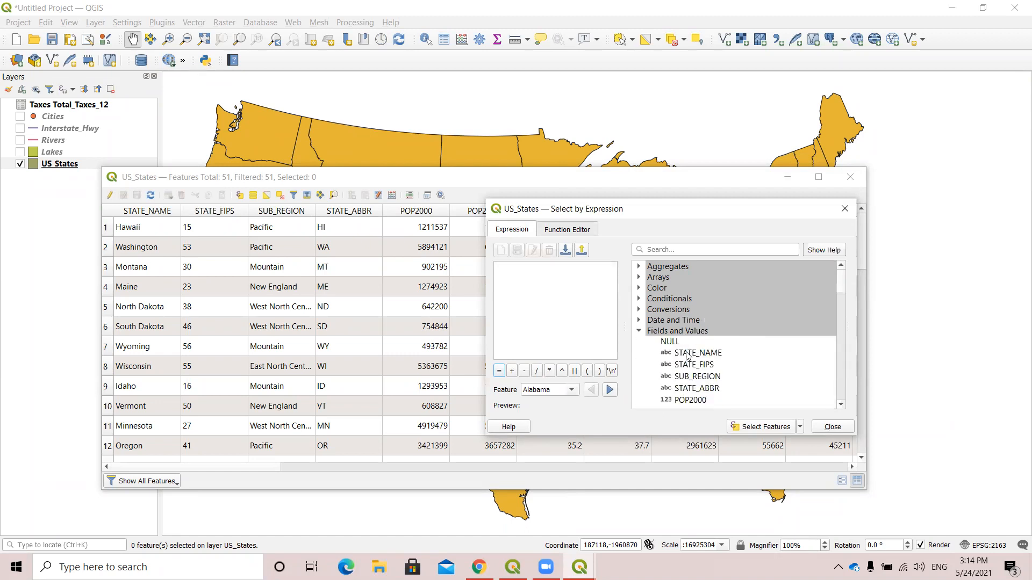
double_click(689, 354)
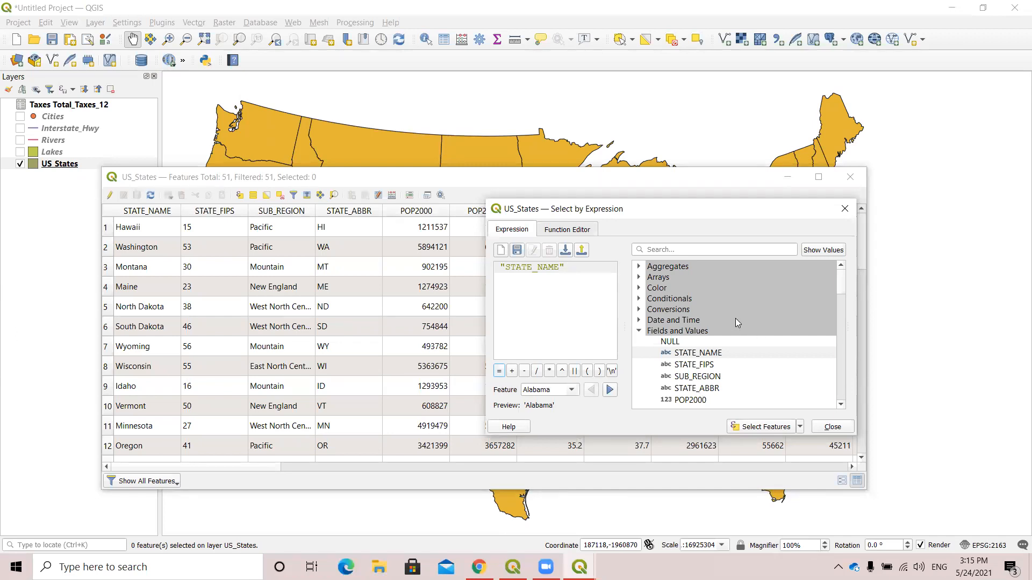
Add the LIKE operator from the Operators group after the STATE_NAME field.
scroll(763, 290, down, 2)
scroll(764, 296, down, 1)
scroll(753, 306, up, 2)
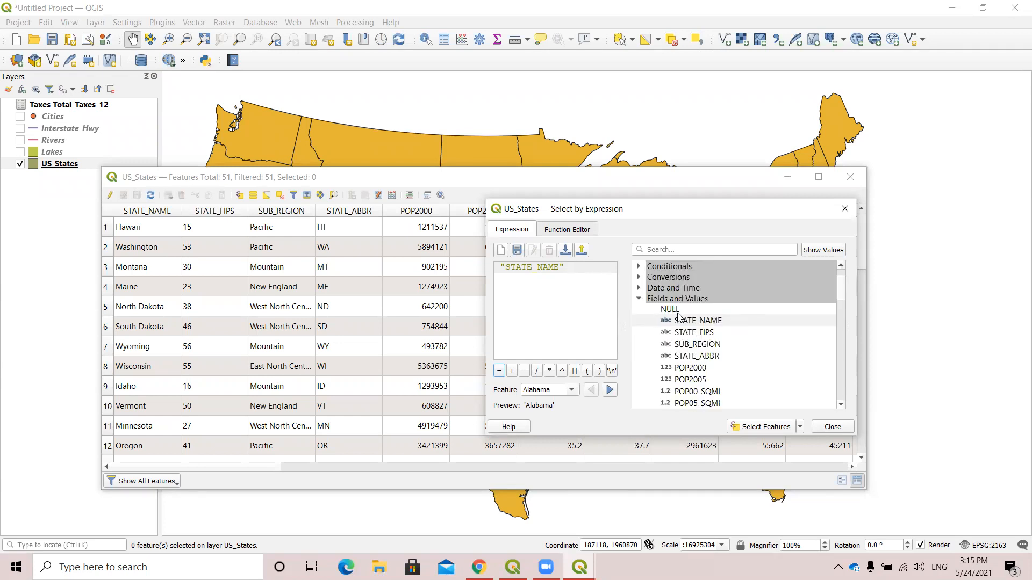
scroll(767, 350, down, 4)
scroll(767, 350, down, 8)
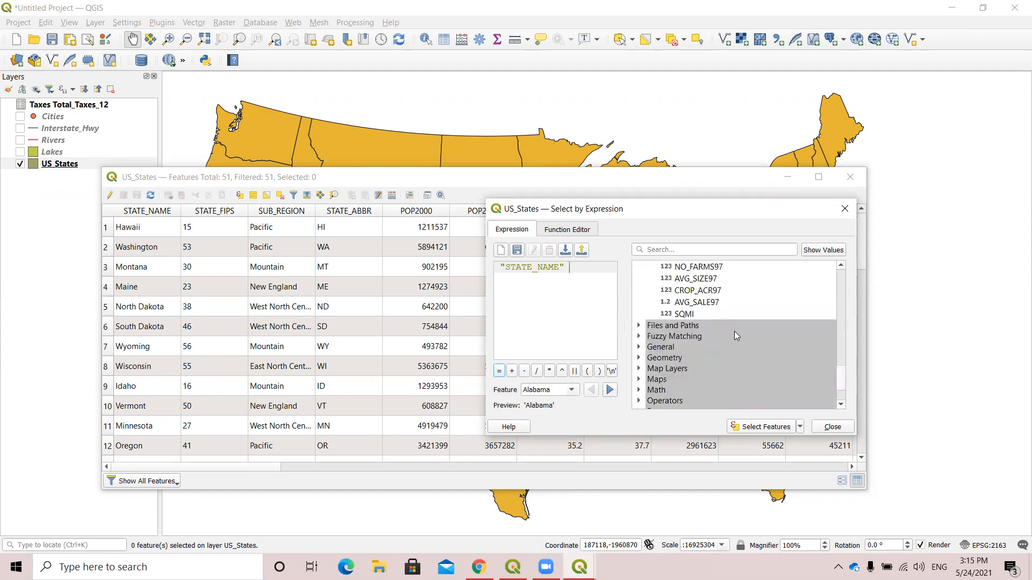
scroll(734, 331, down, 2)
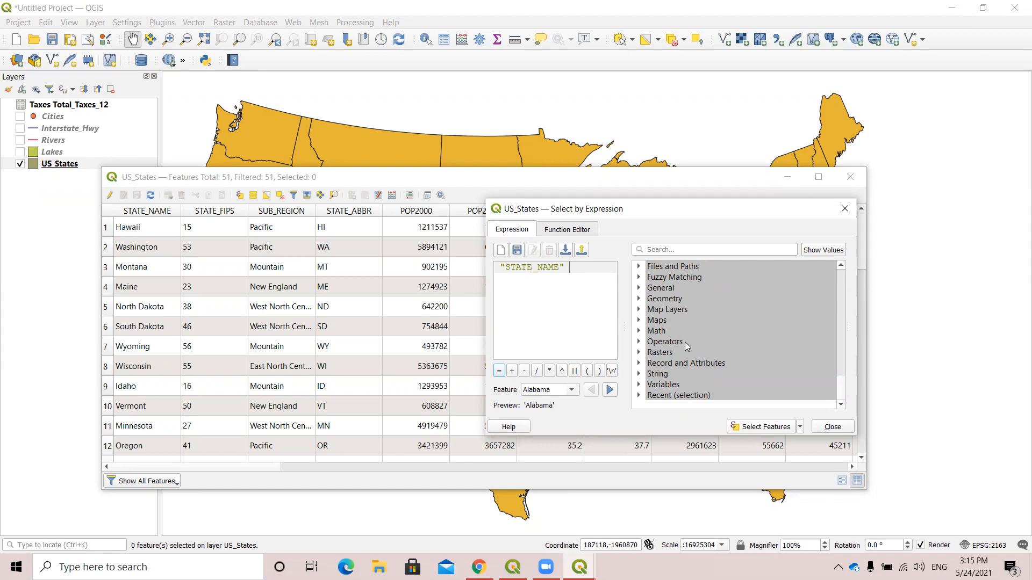
click(638, 342)
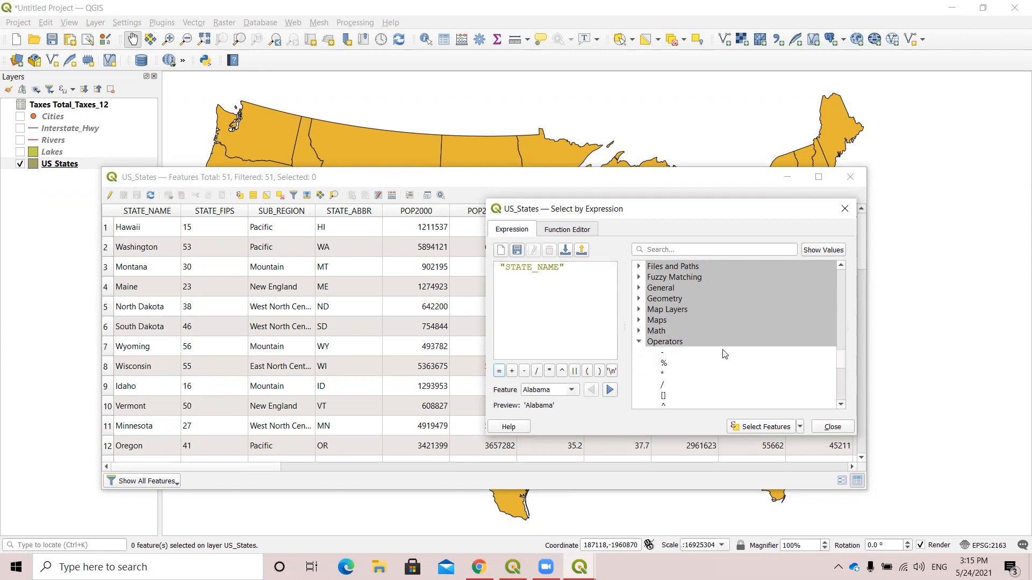
scroll(725, 352, down, 4)
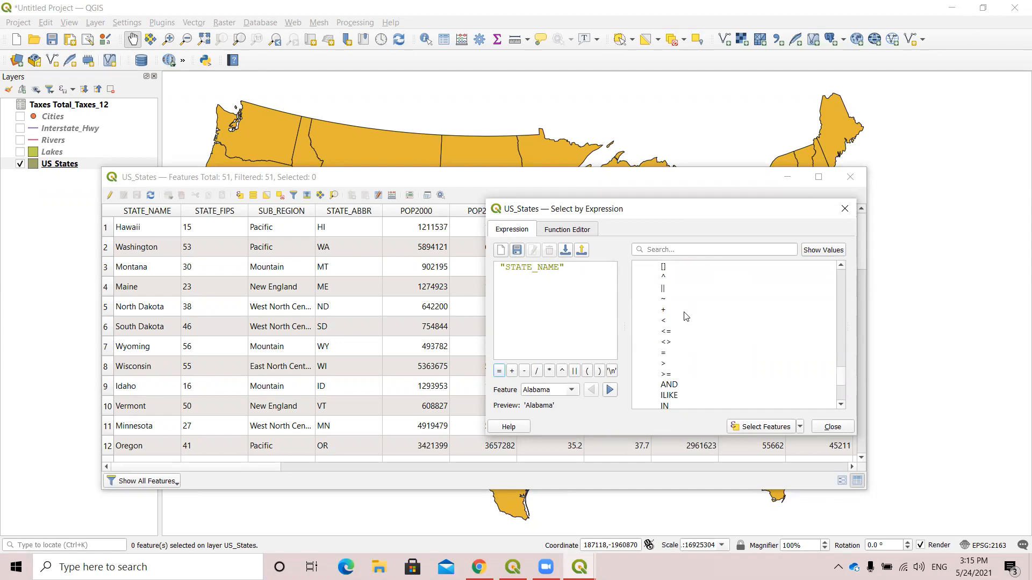
scroll(688, 317, down, 3)
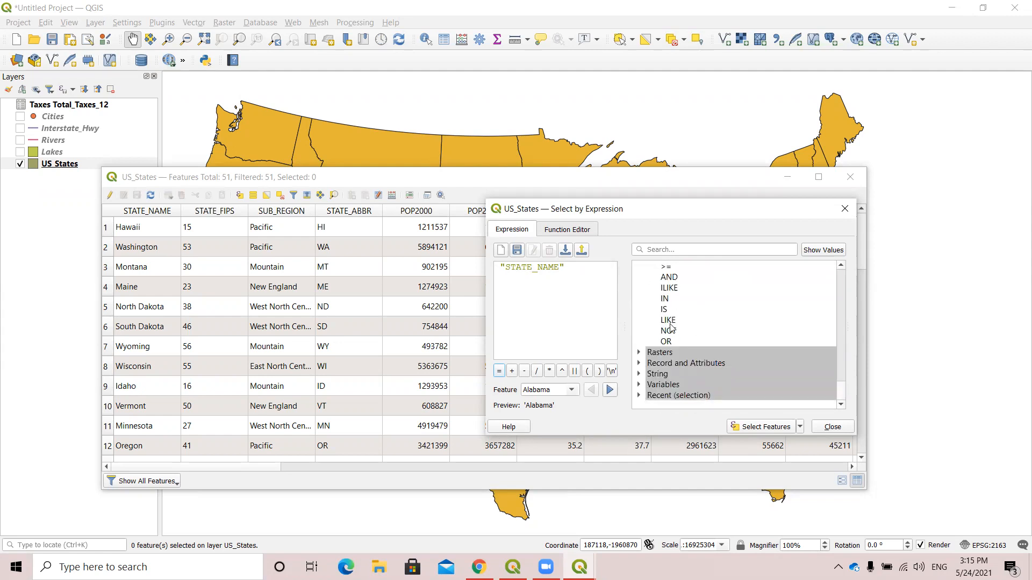
double_click(668, 320)
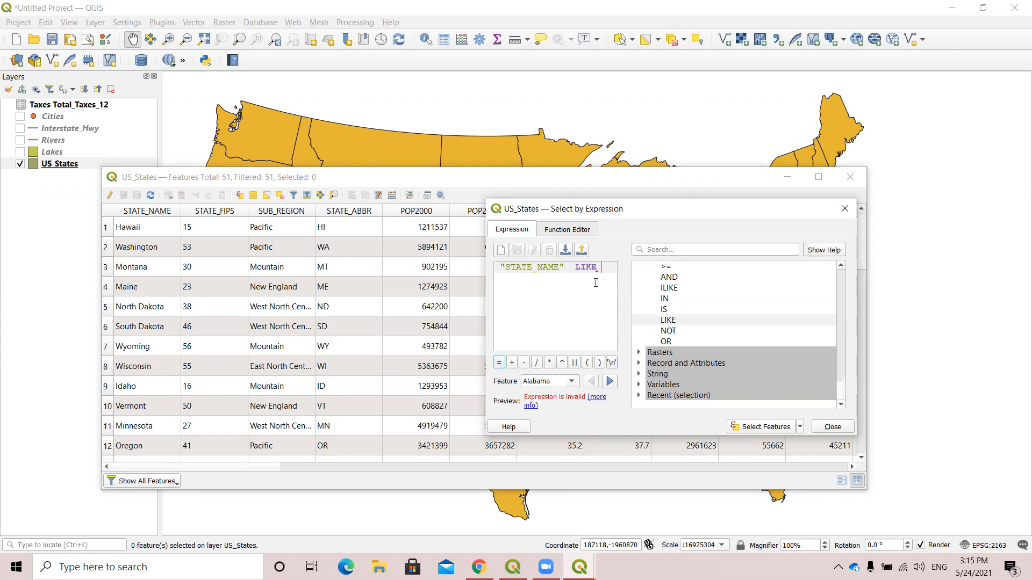
Complete the expression with the pattern 'New%' after LIKE and select the matching states.
text(')
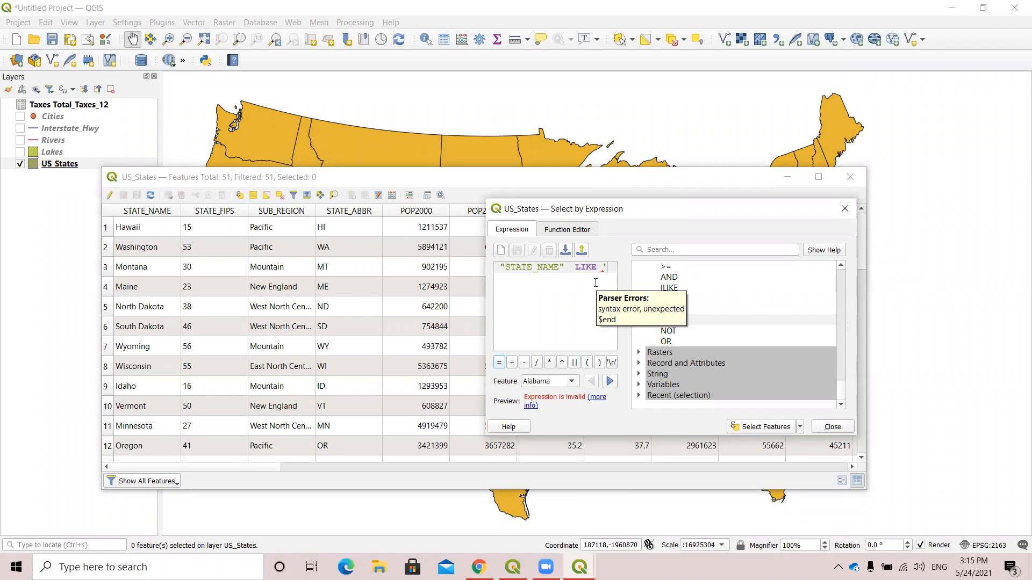
text(Ne)
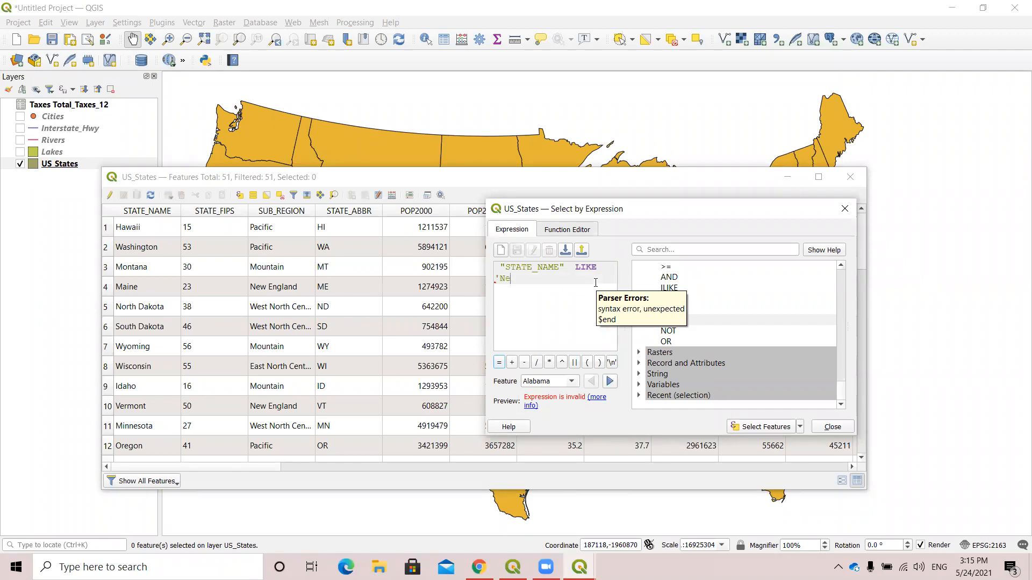
text(w)
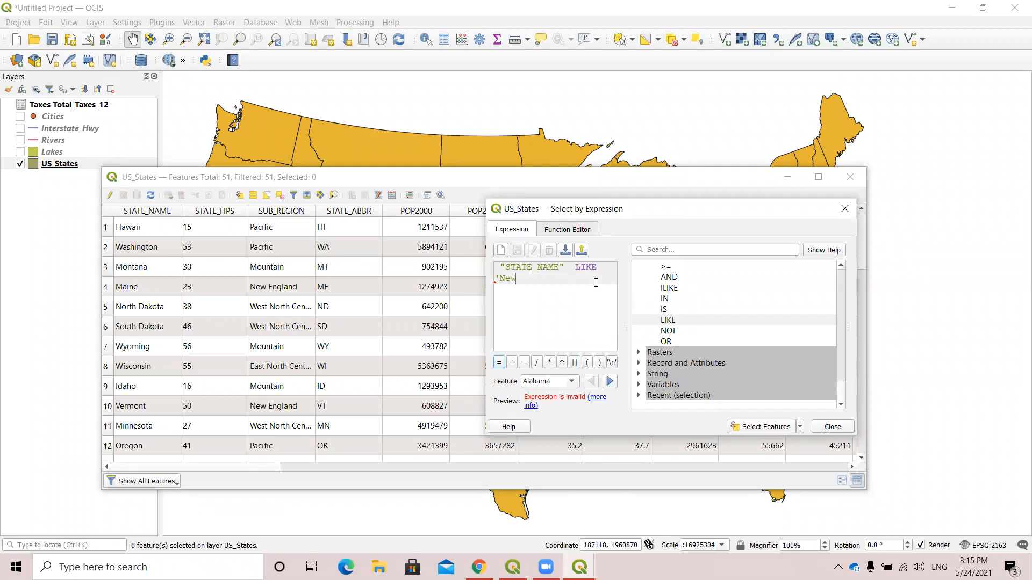
text(%')
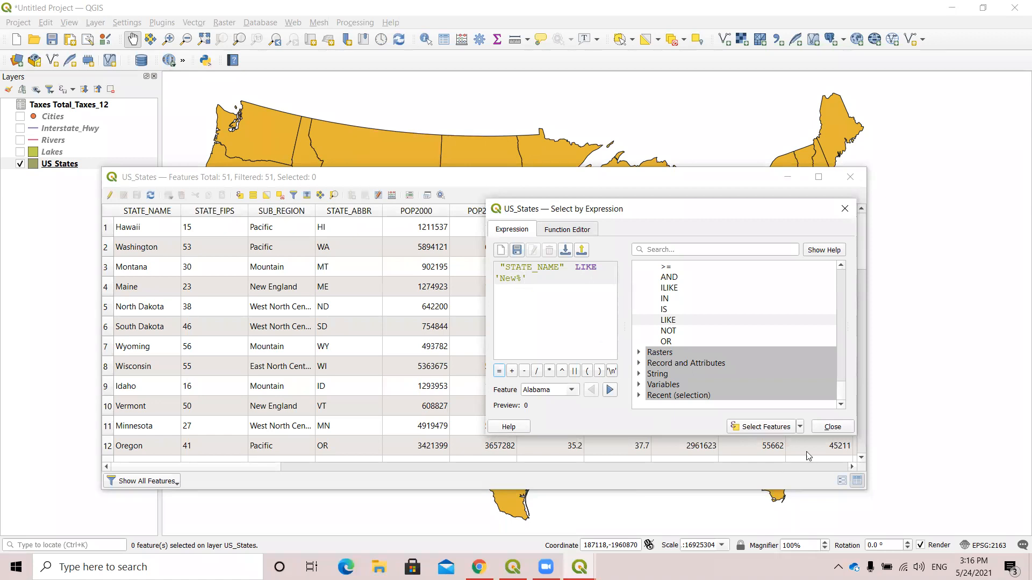
click(767, 433)
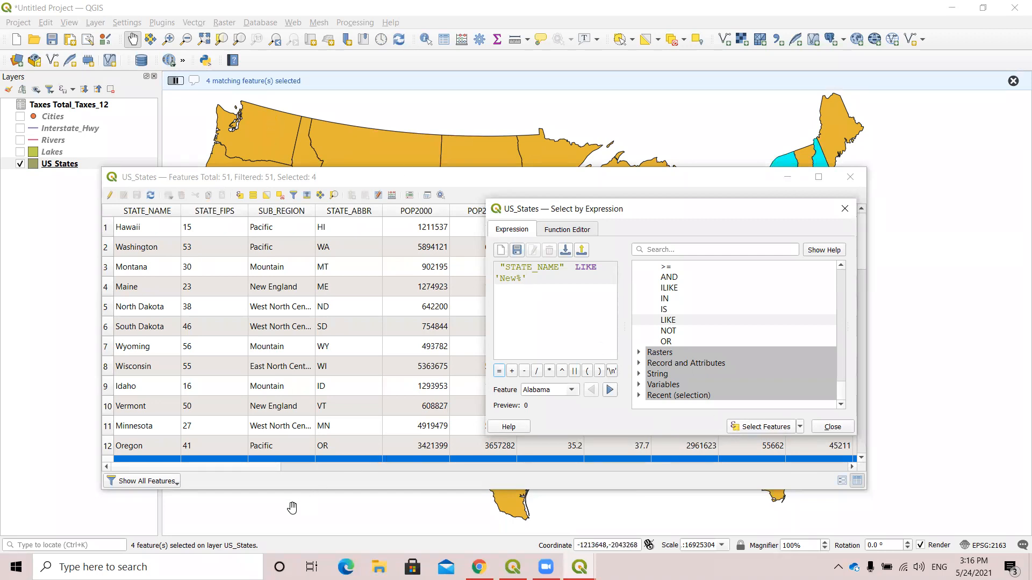
Show only the selected features in the attribute table, and move the table aside to view the map before placing it back over it.
click(165, 482)
click(181, 392)
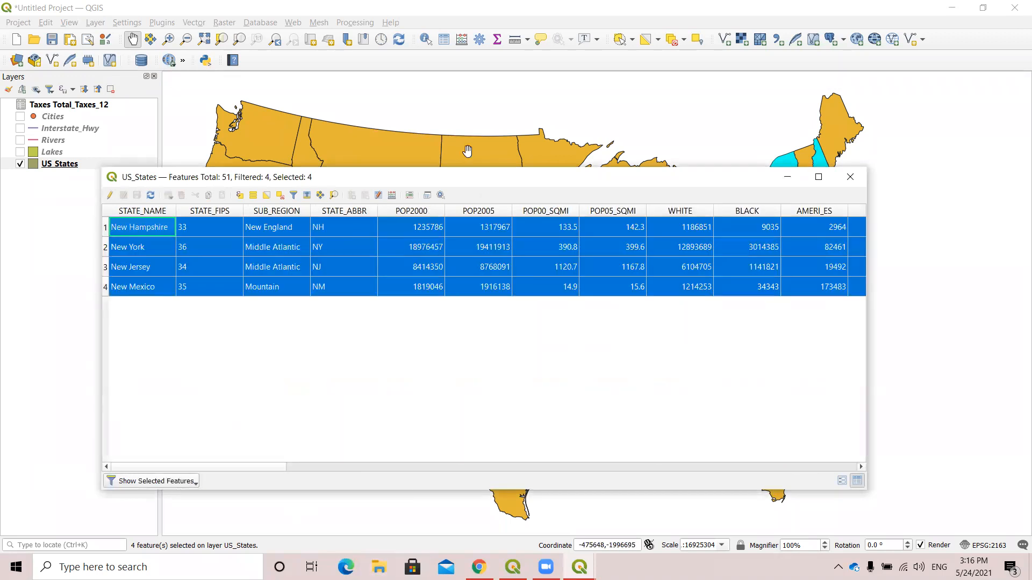
drag(452, 182, 399, 440)
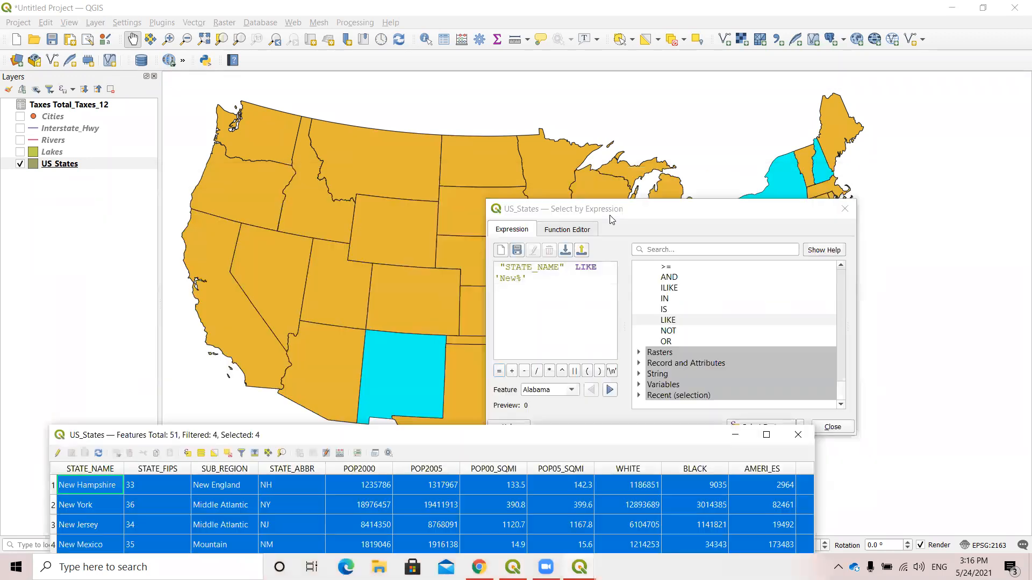
click(613, 212)
drag(611, 216, 622, 211)
click(420, 442)
drag(420, 441, 393, 145)
click(810, 213)
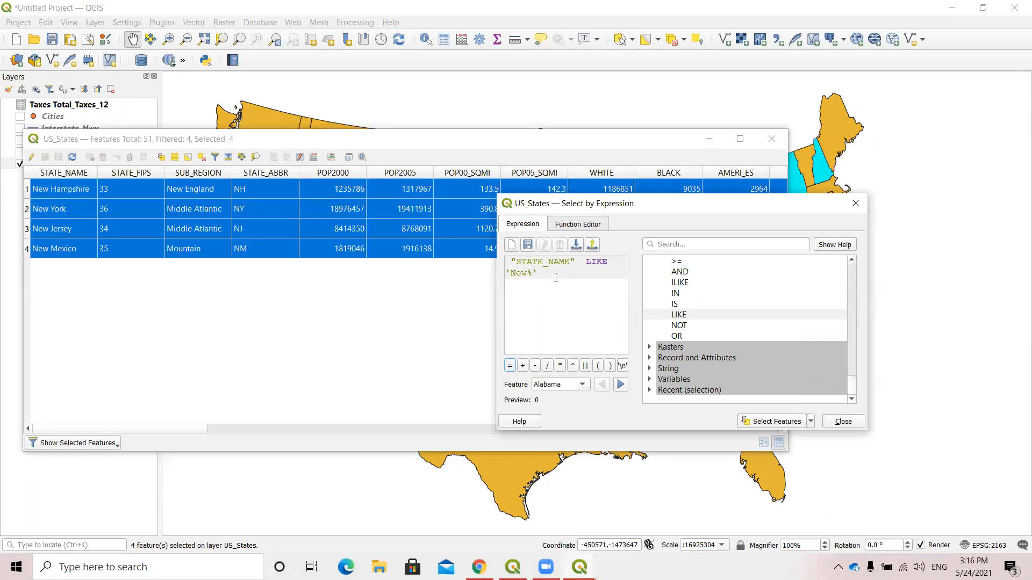
Extend the expression with the OR operator and the POP2005 field from Fields and Values.
click(685, 338)
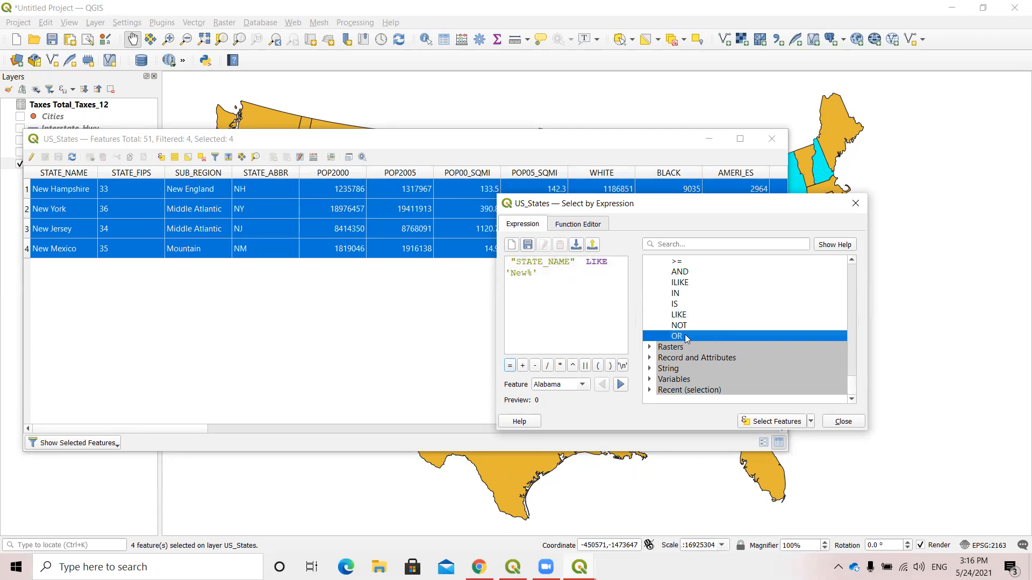
double_click(685, 338)
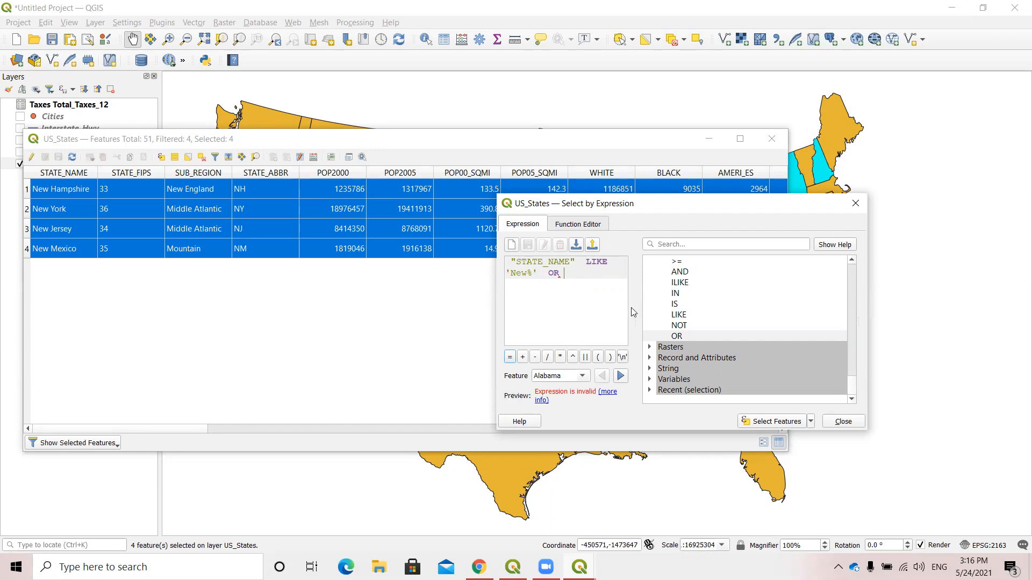
scroll(774, 326, up, 9)
scroll(765, 332, up, 15)
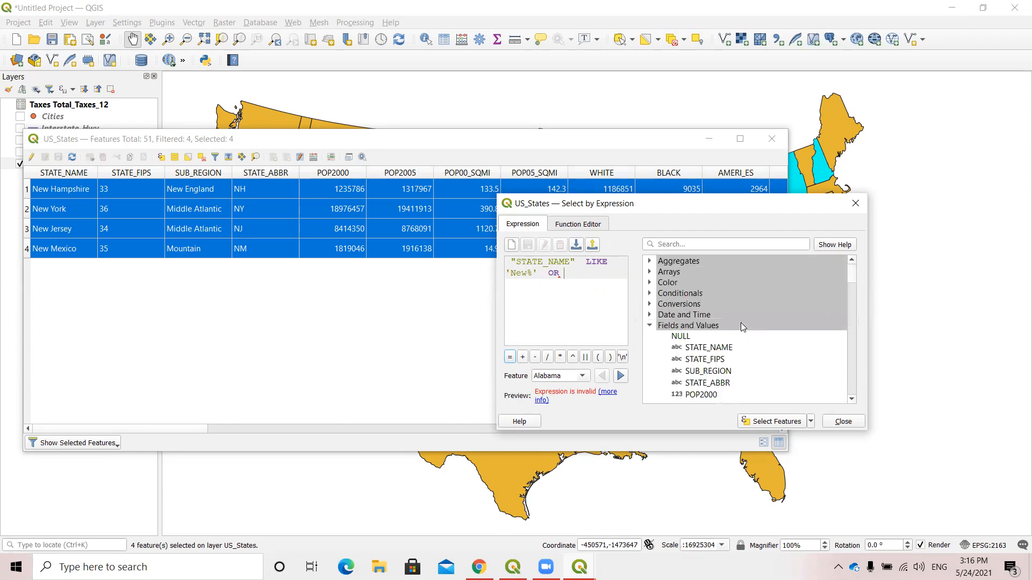
scroll(740, 322, down, 3)
scroll(741, 322, up, 2)
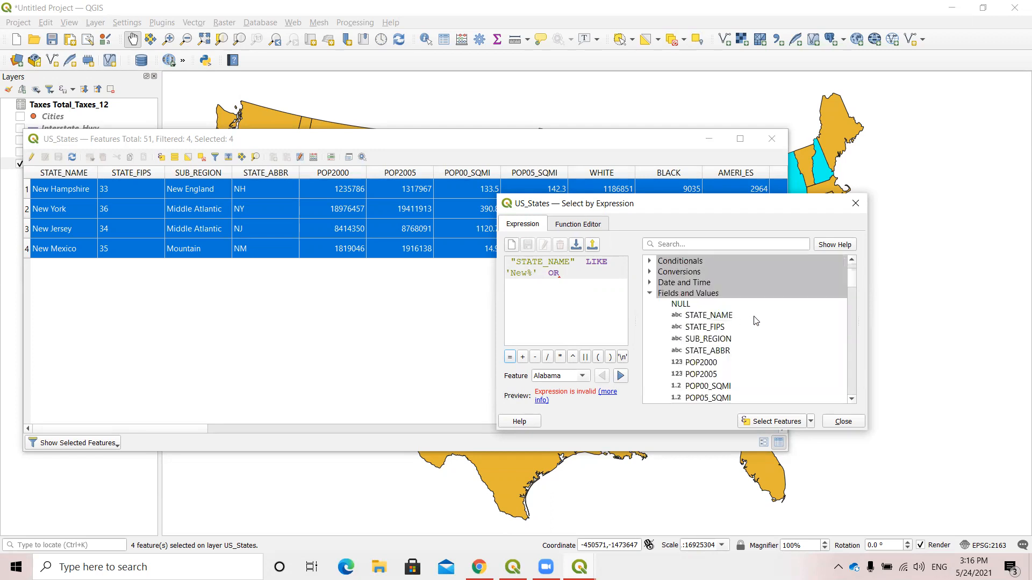
scroll(739, 344, down, 3)
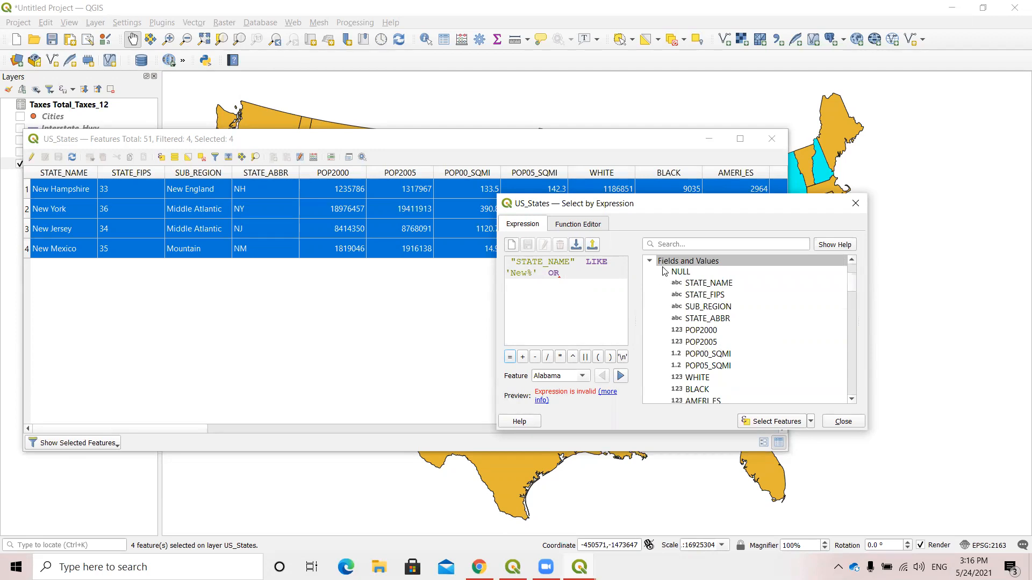
double_click(711, 342)
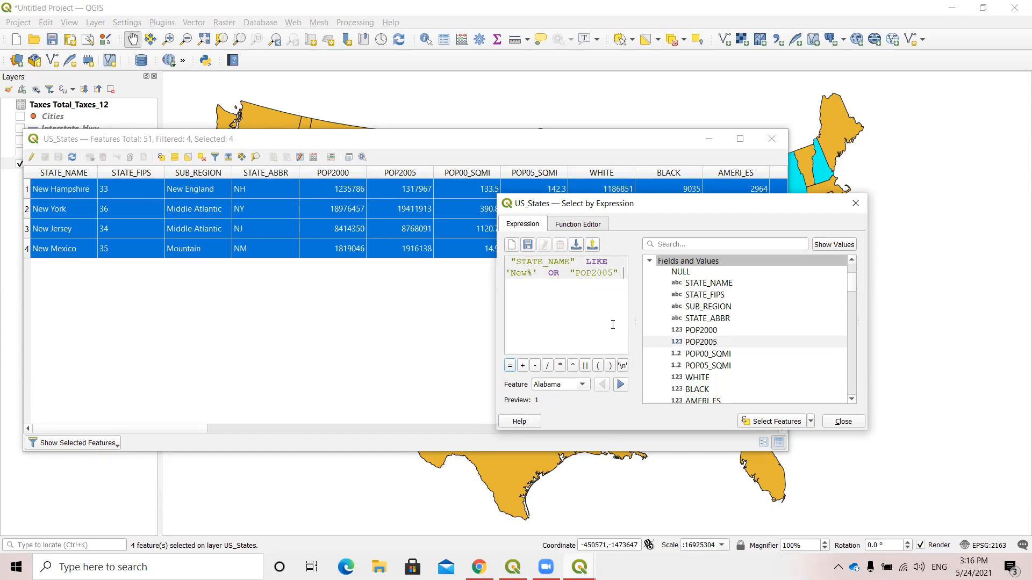
Complete the second condition as "POP2005" > 1000000 and select the matching features.
scroll(722, 360, down, 10)
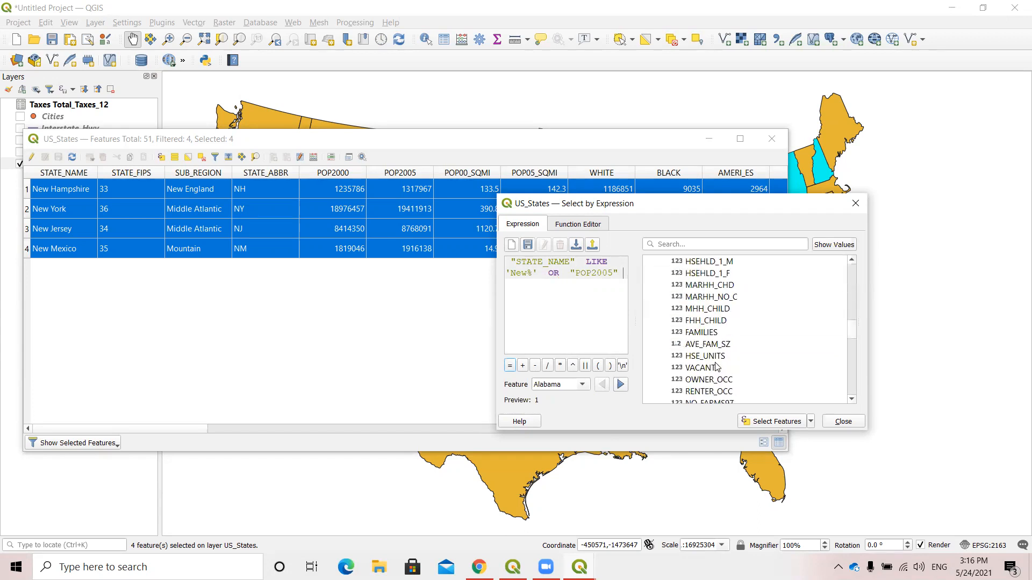
scroll(716, 367, down, 5)
scroll(712, 344, down, 3)
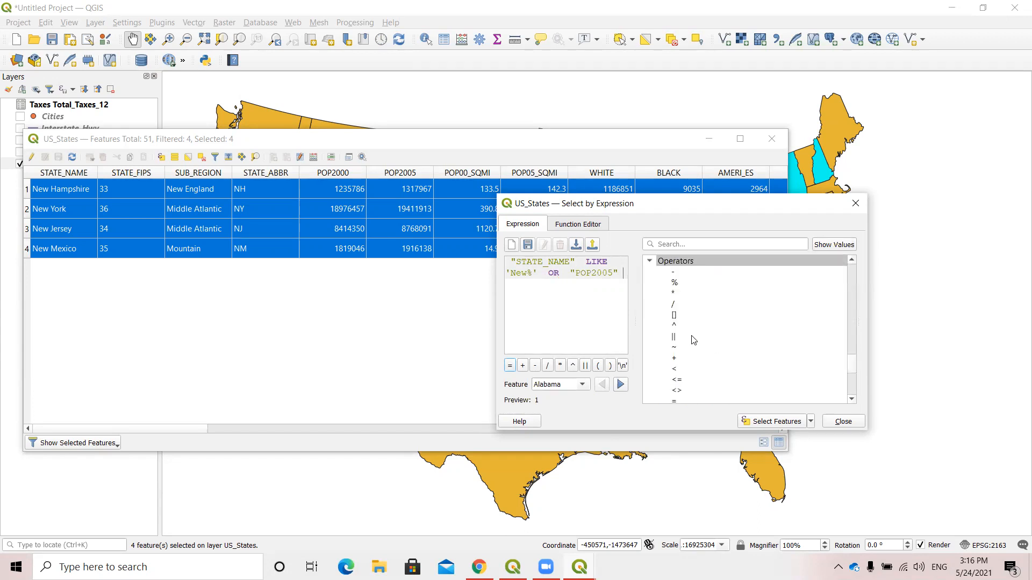
scroll(699, 344, down, 2)
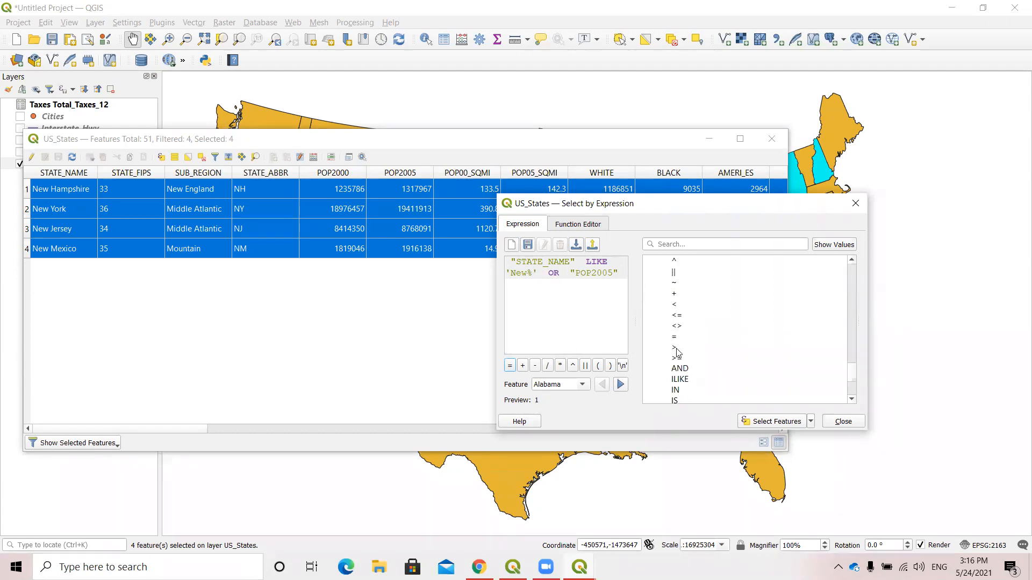
double_click(674, 348)
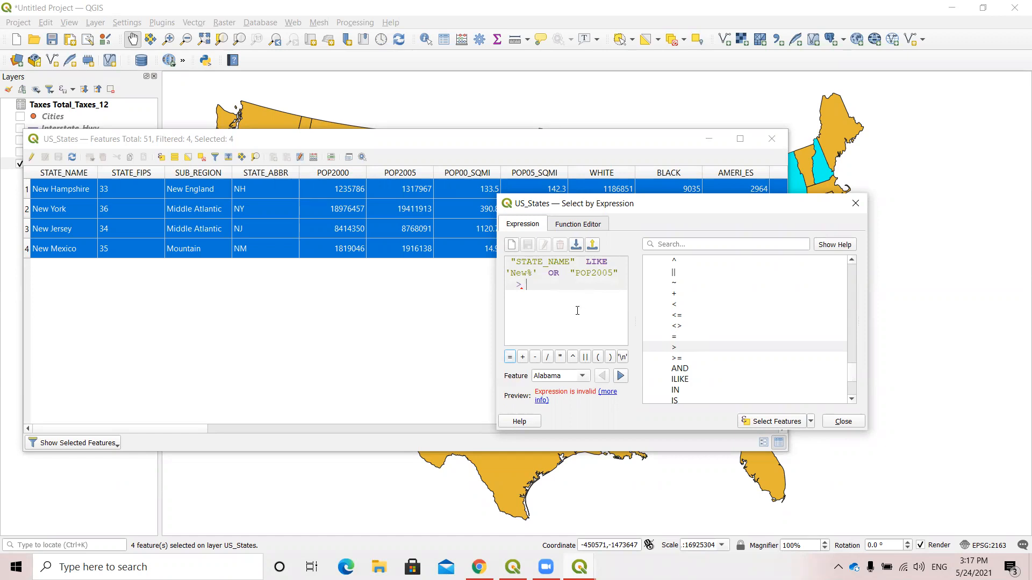
text(1)
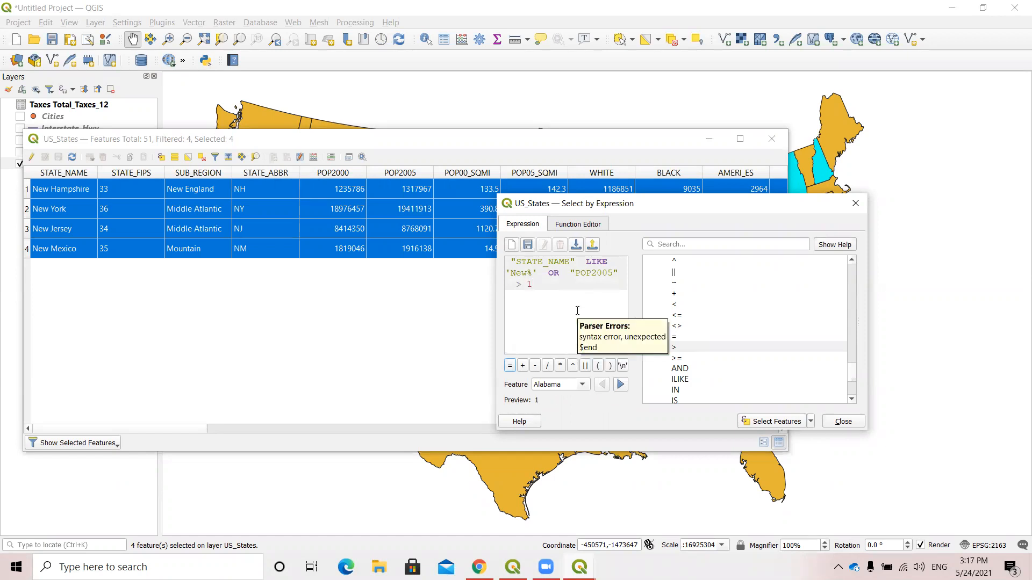
text(000000)
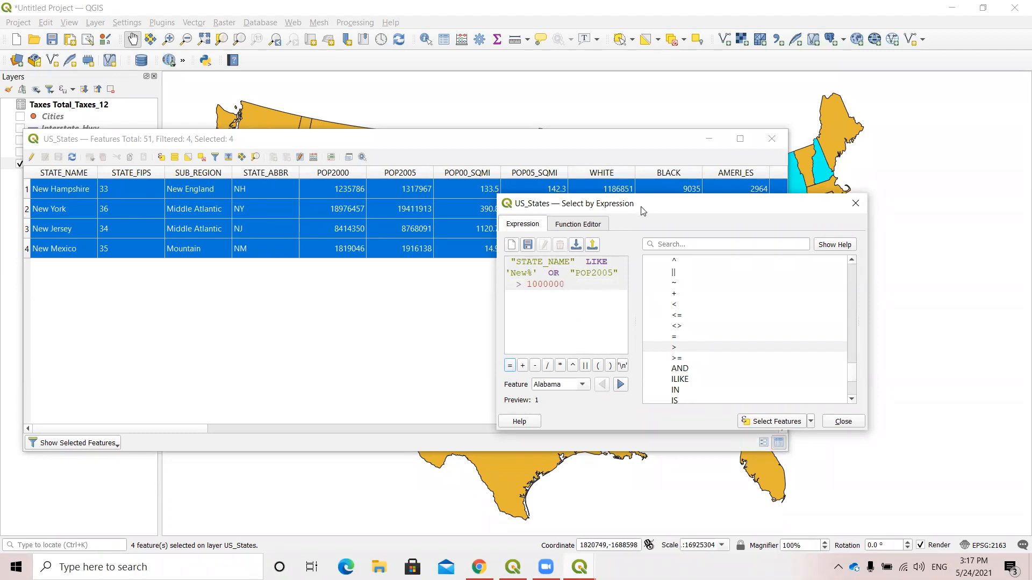
drag(642, 210, 639, 217)
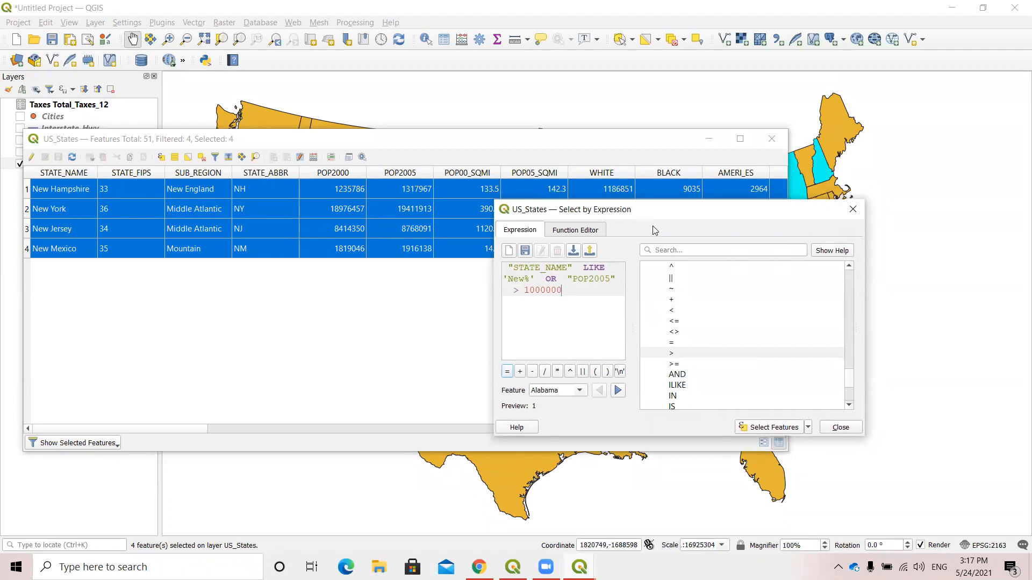
click(763, 428)
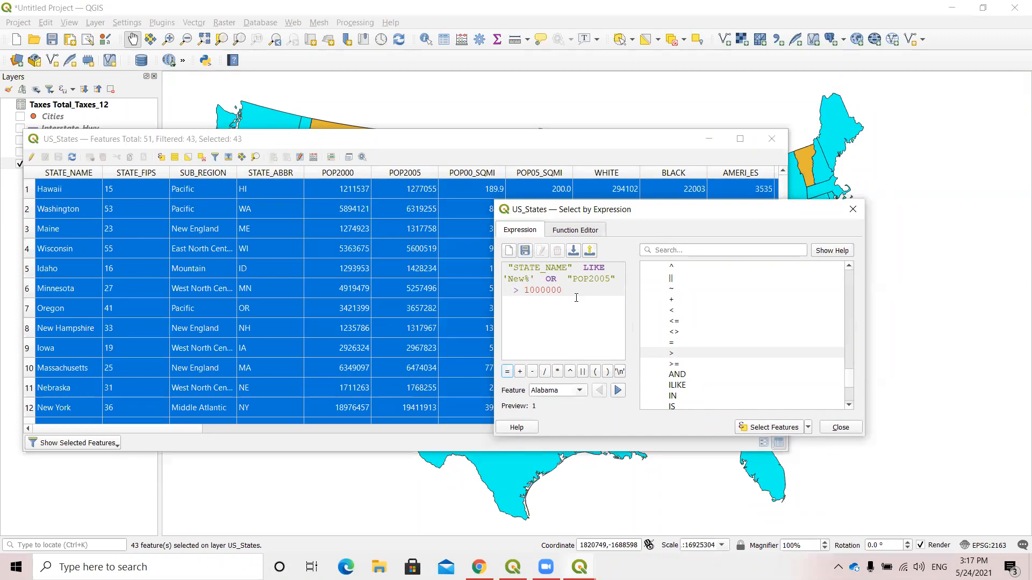
Close the expression dialog and reopen Select by Expression for US_States with an empty expression, repositioning the table and dialog.
double_click(551, 279)
click(590, 327)
click(854, 211)
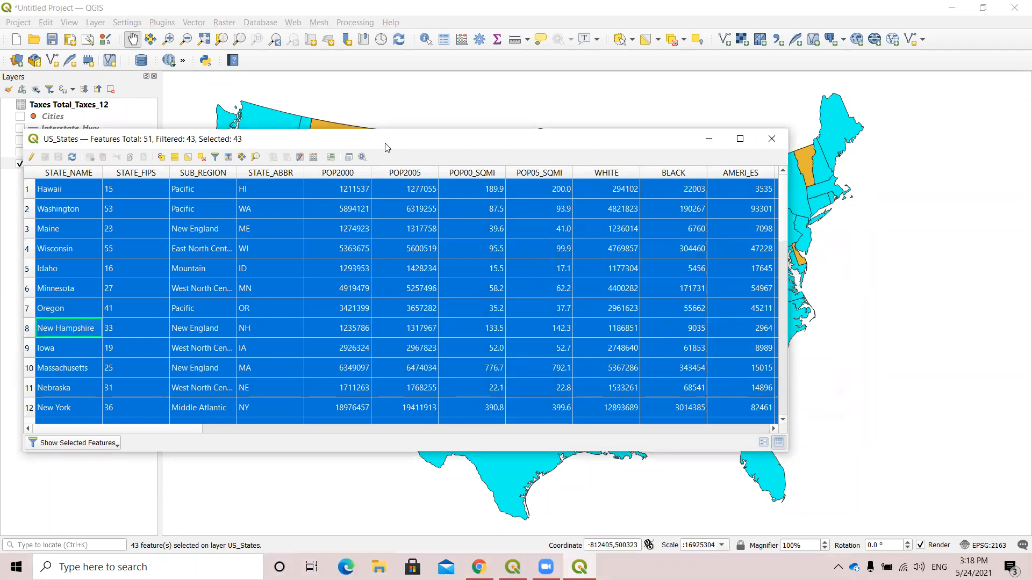
drag(386, 148, 524, 152)
click(300, 161)
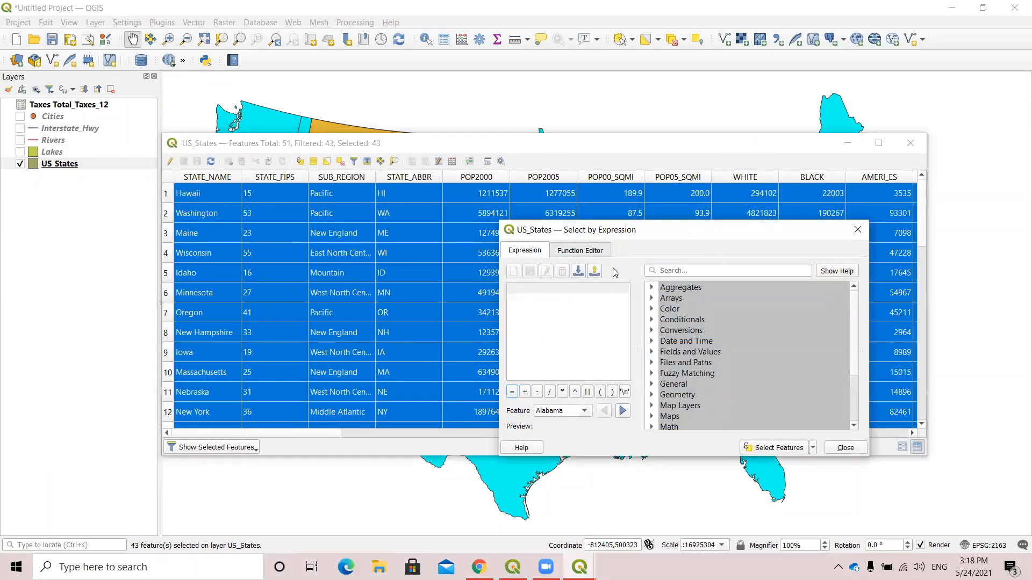
drag(654, 235, 632, 185)
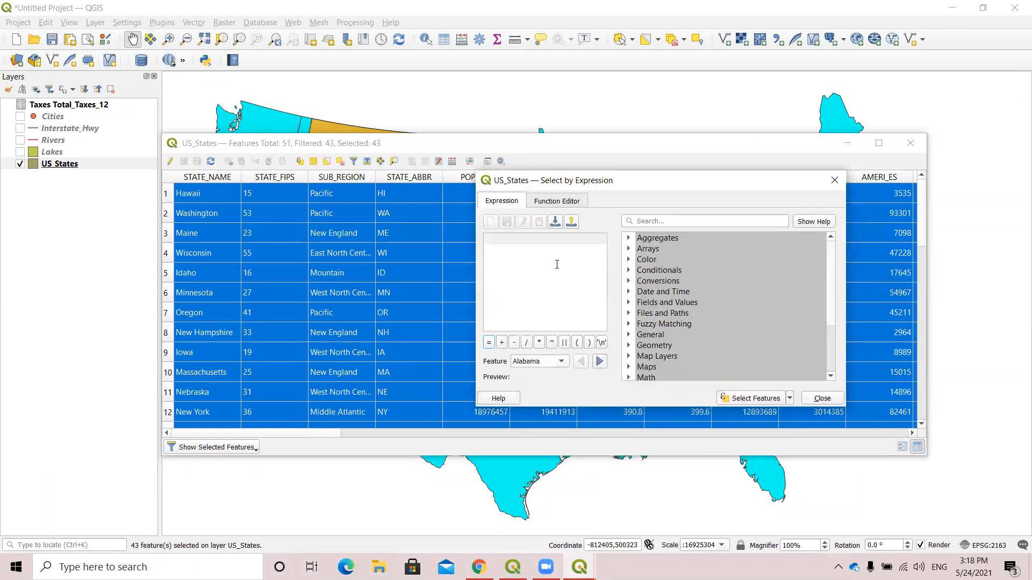
Start the new expression with the BLACK field from the Fields and Values group.
scroll(680, 291, down, 1)
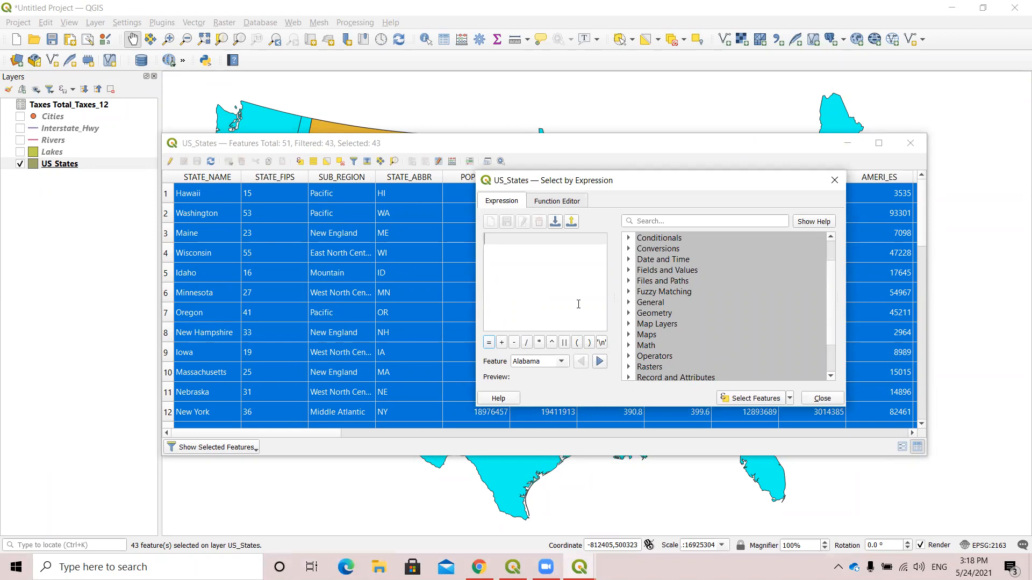
click(630, 282)
click(629, 281)
click(629, 271)
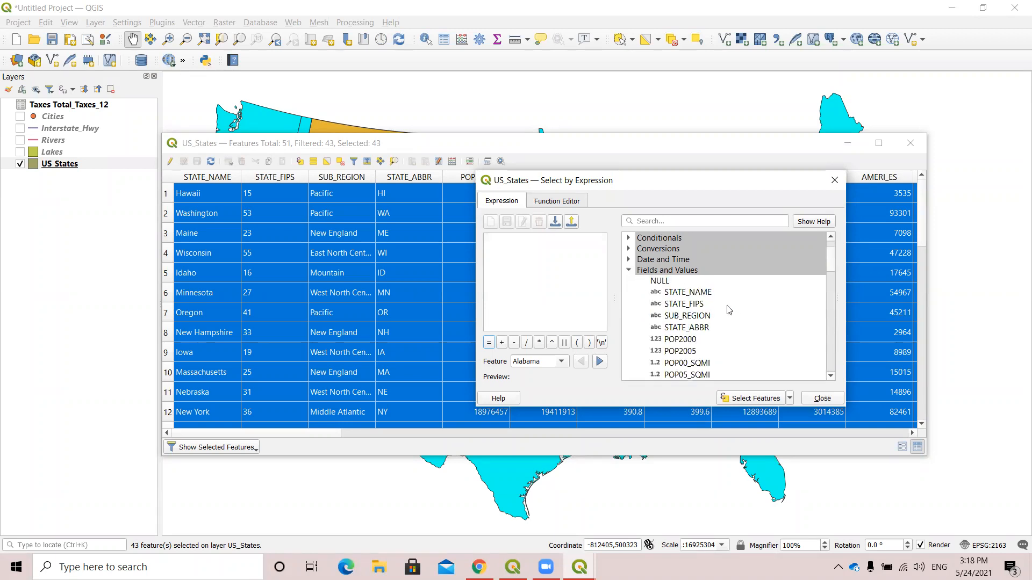
scroll(719, 320, down, 1)
scroll(748, 330, down, 2)
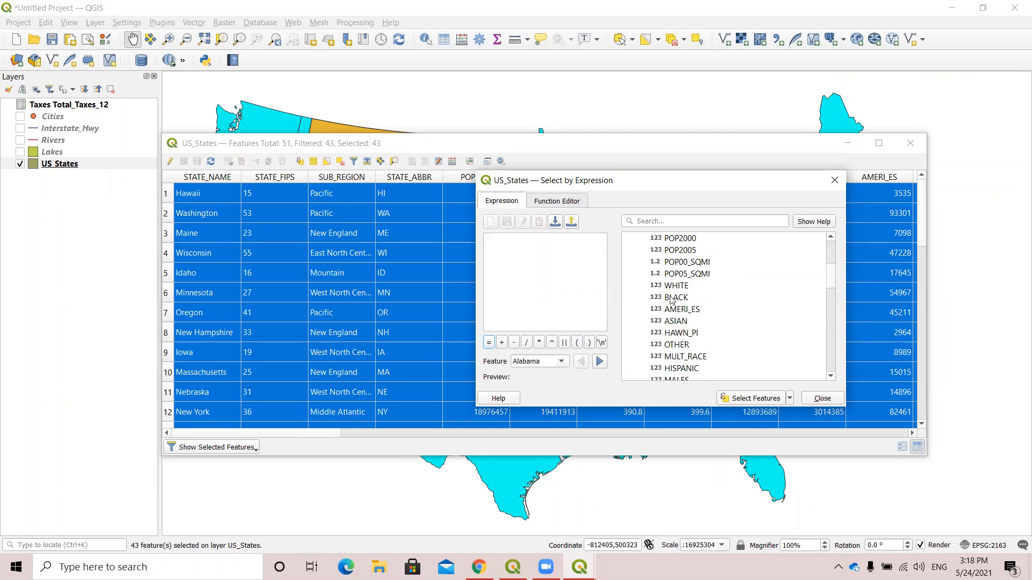
double_click(676, 297)
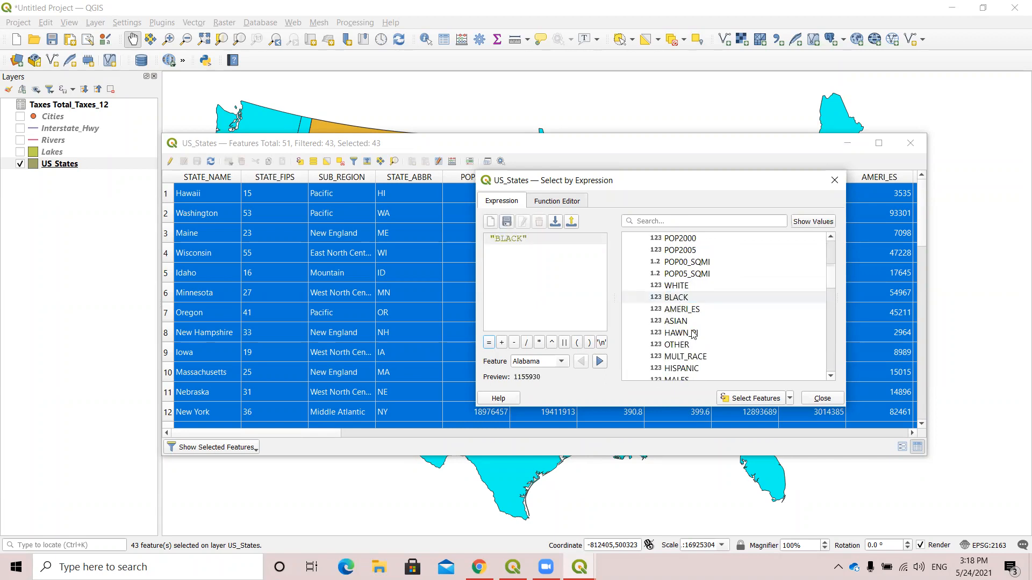
Complete the expression as "BLACK" > "WHITE" and use it to filter the current selection.
scroll(713, 336, down, 10)
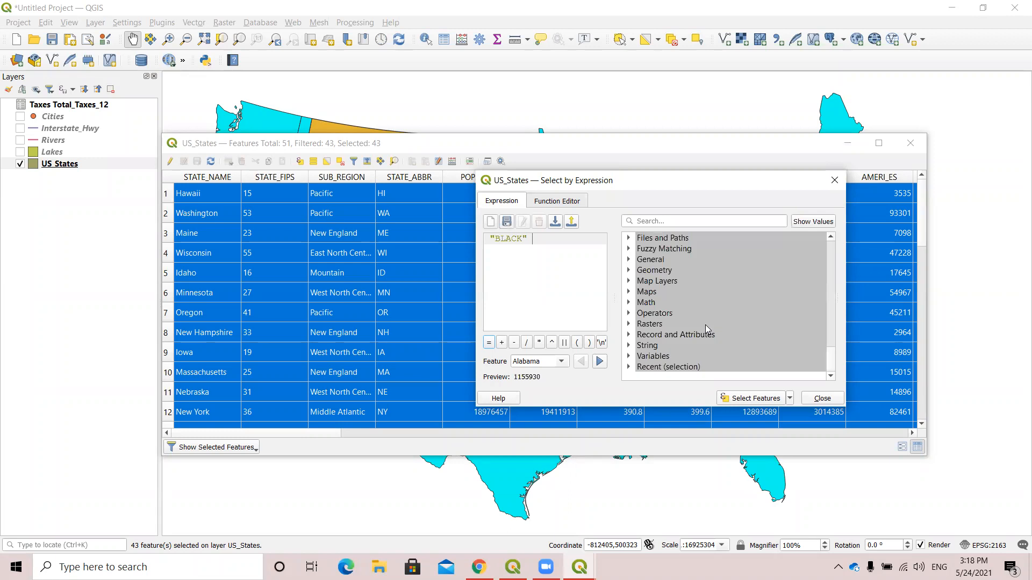
scroll(676, 297, up, 1)
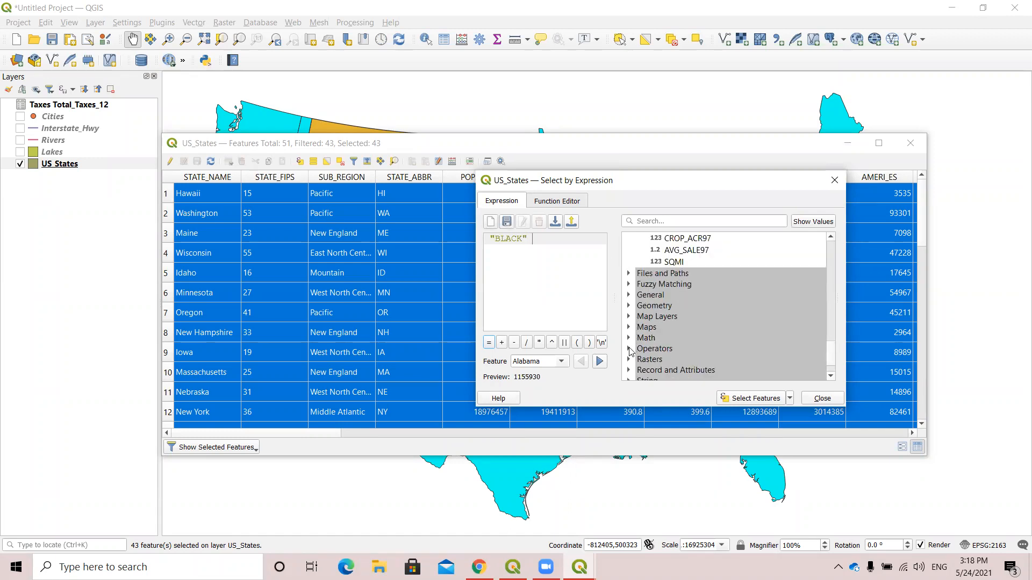
click(629, 350)
scroll(701, 334, down, 5)
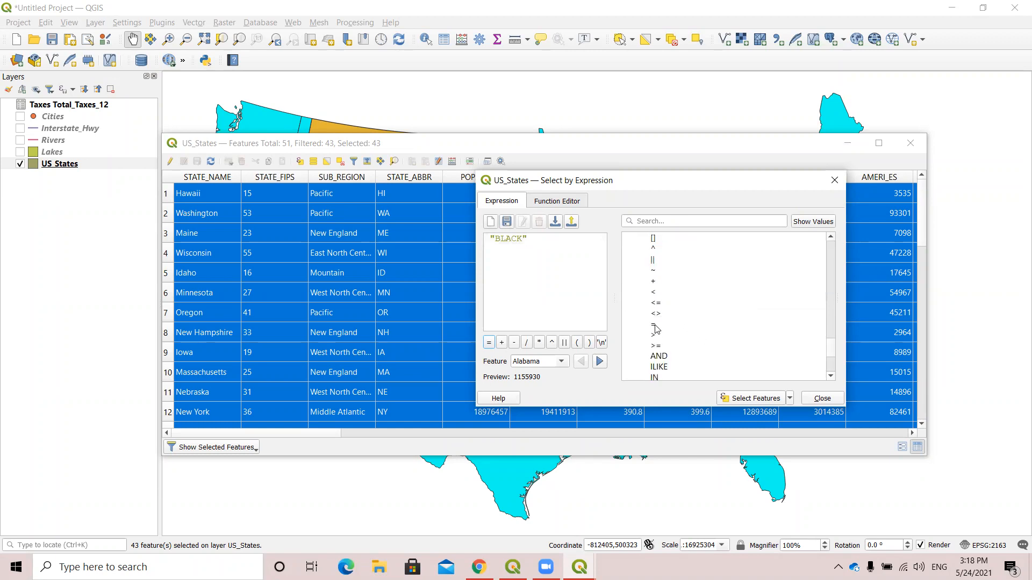
double_click(655, 334)
scroll(701, 309, up, 8)
scroll(696, 309, up, 6)
double_click(678, 262)
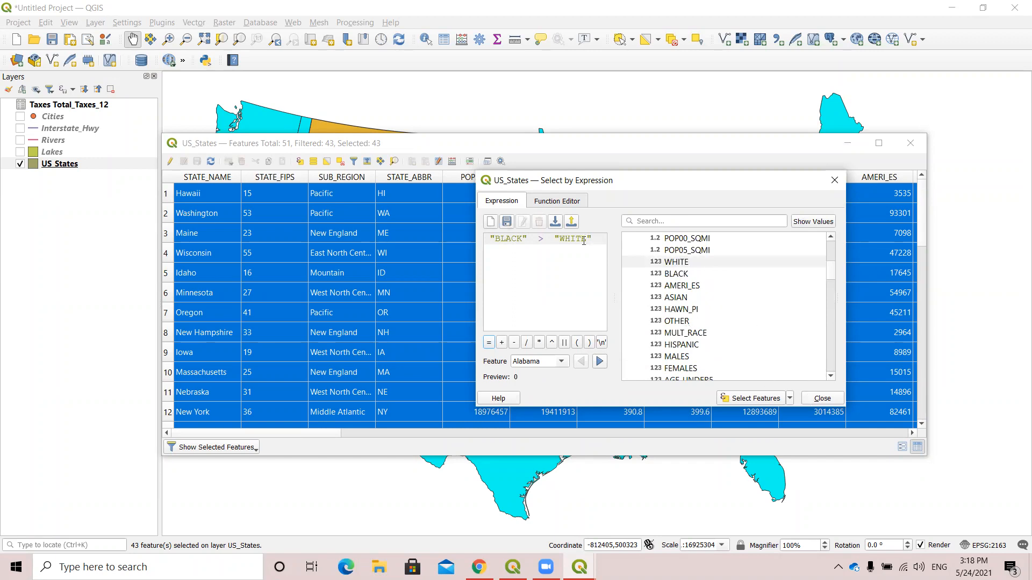
click(789, 400)
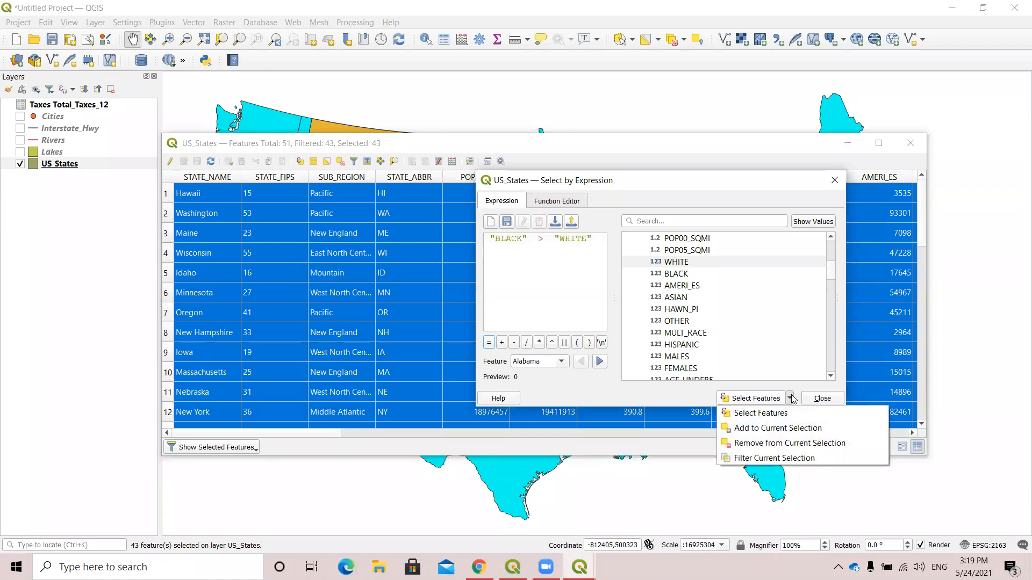
click(798, 462)
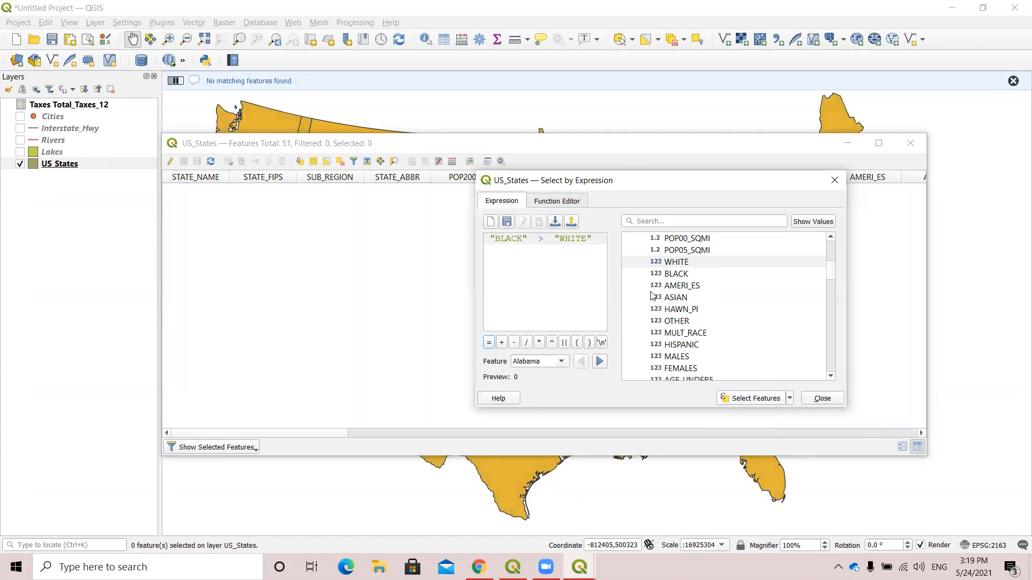
Close the expression dialog and display all features in the US_States attribute table.
click(833, 186)
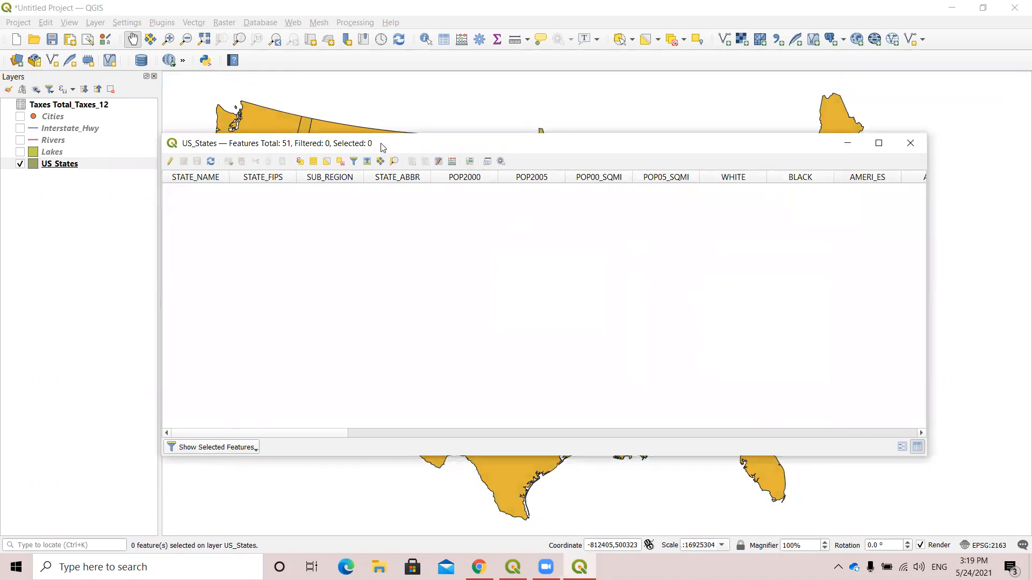
drag(383, 146, 363, 146)
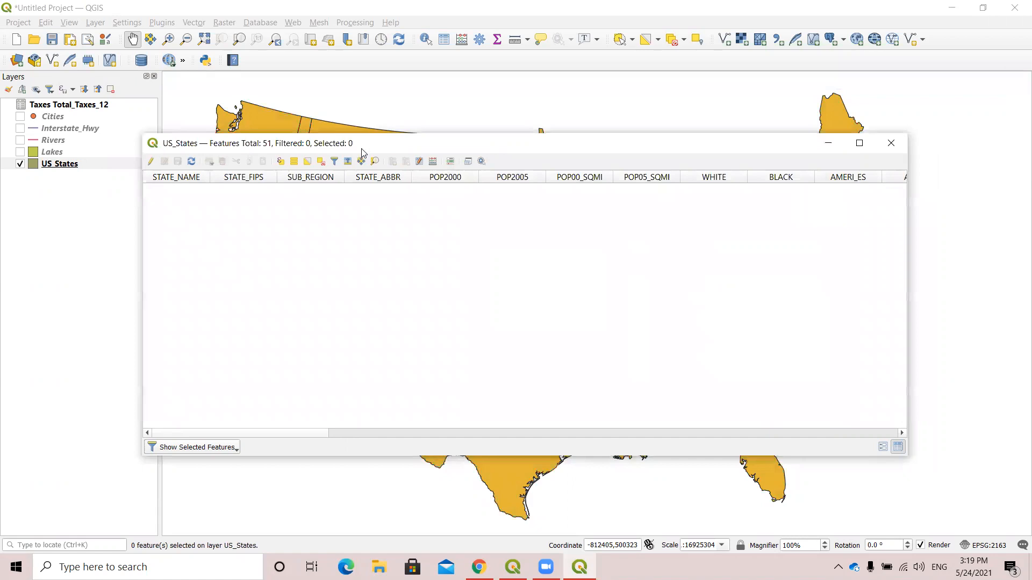
click(216, 448)
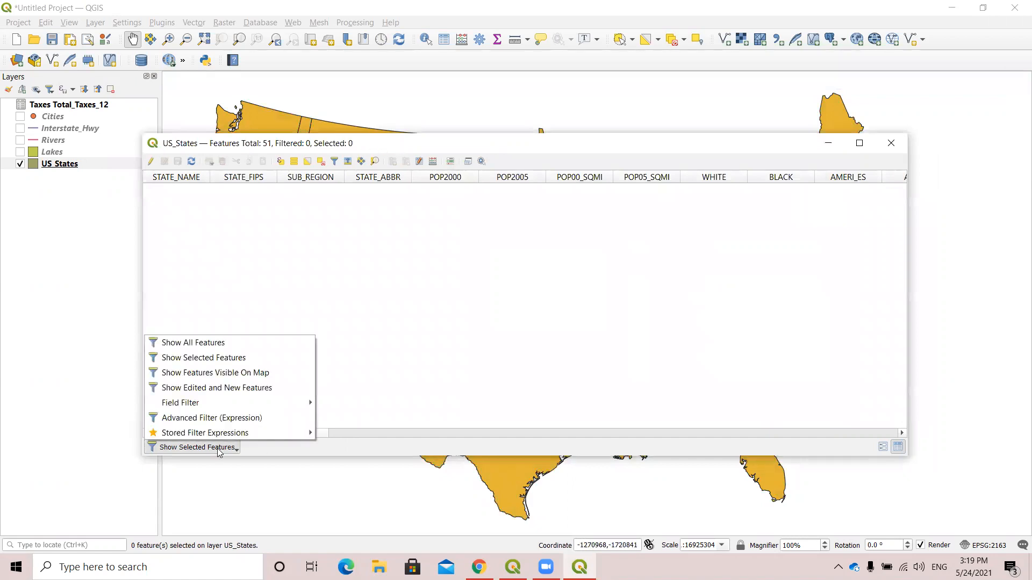
click(215, 343)
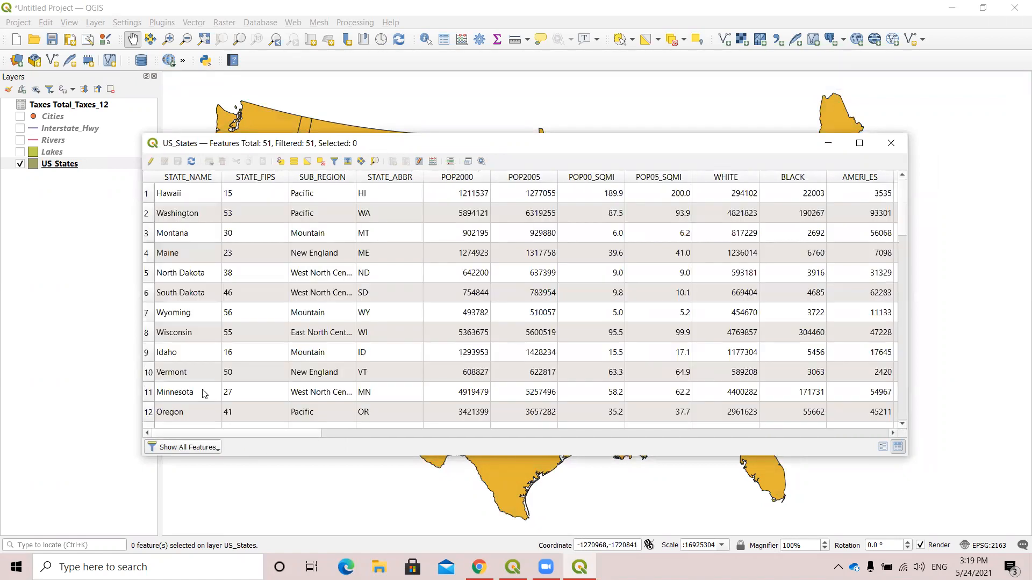
Reopen Select by Expression for US_States and expand the Fields and Values group.
click(281, 163)
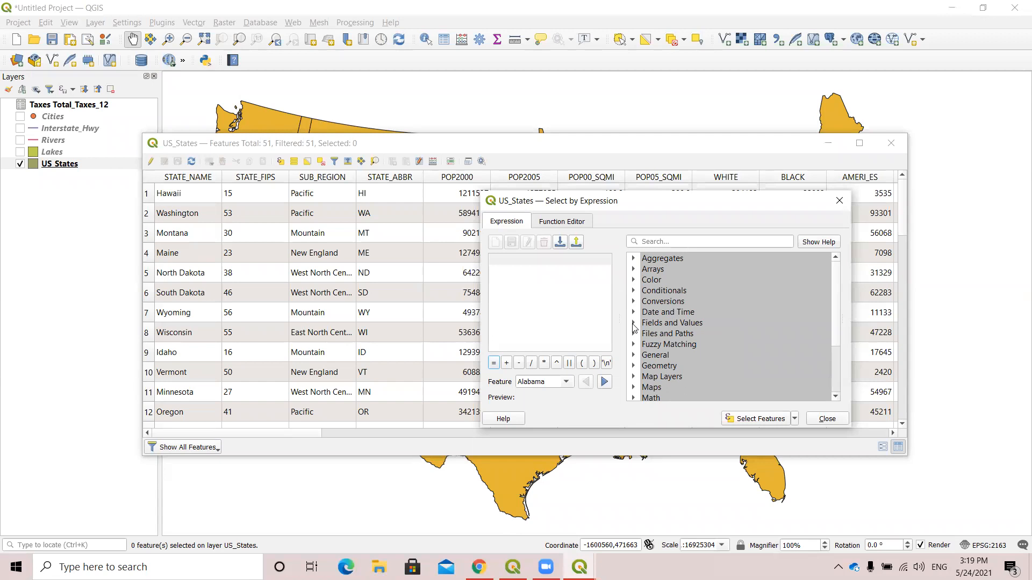
click(633, 325)
scroll(728, 340, down, 2)
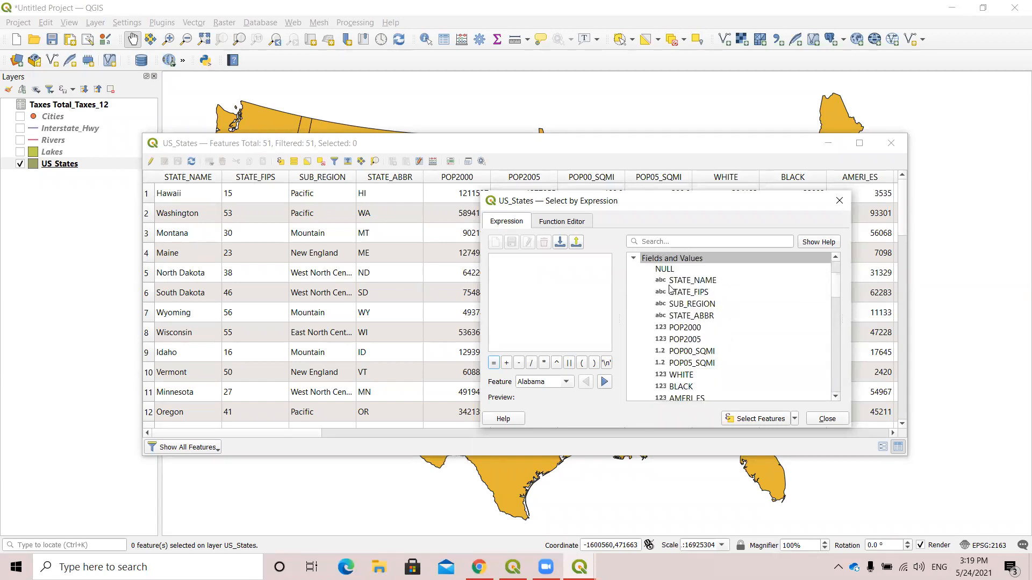
double_click(690, 304)
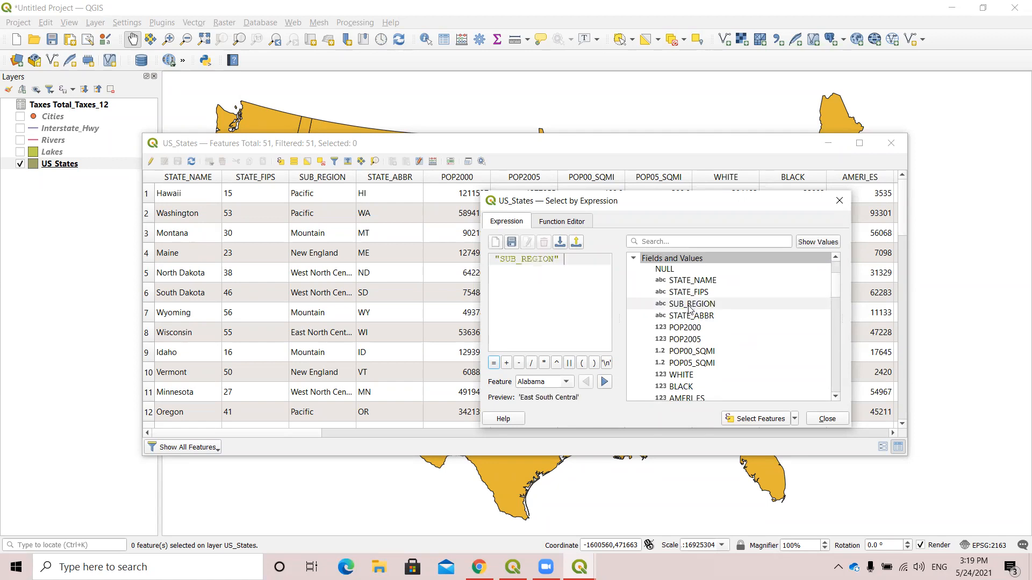
click(495, 363)
drag(580, 260, 449, 266)
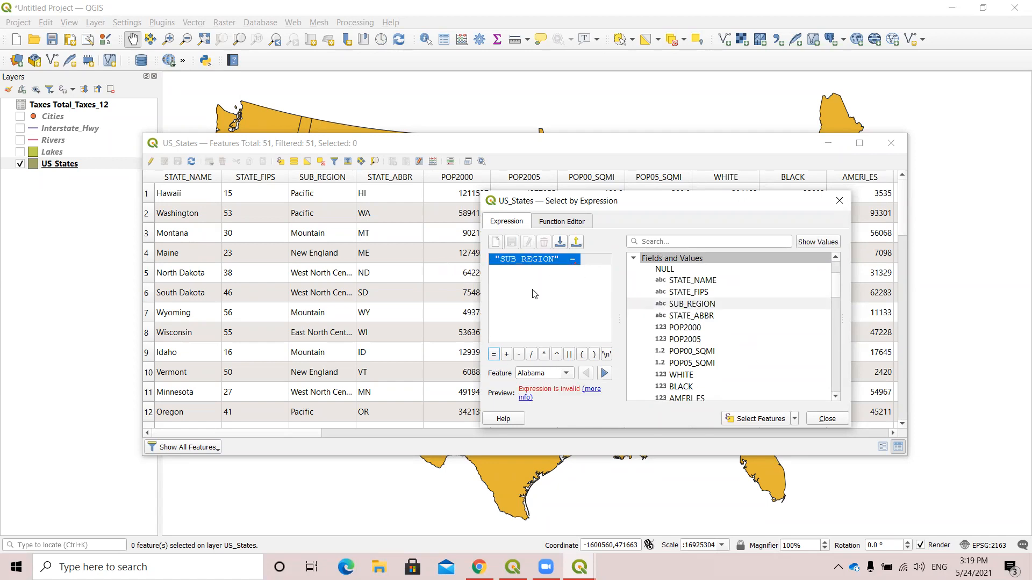
key(Delete)
Build the first condition "STATE_NAME" LIKE 'New%' in the selection expression.
double_click(700, 280)
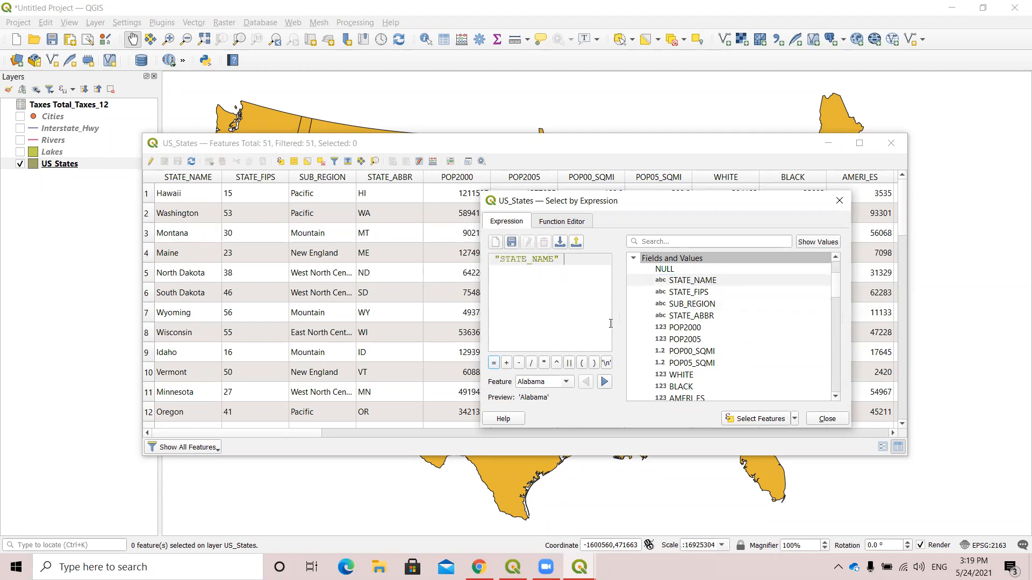
text(LIKE 'New%' )
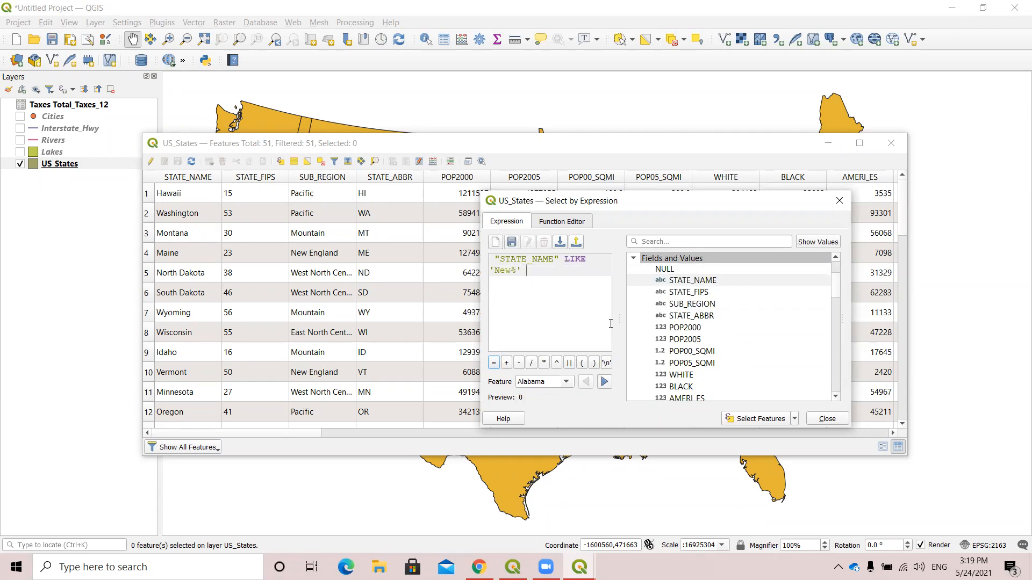
text(OR)
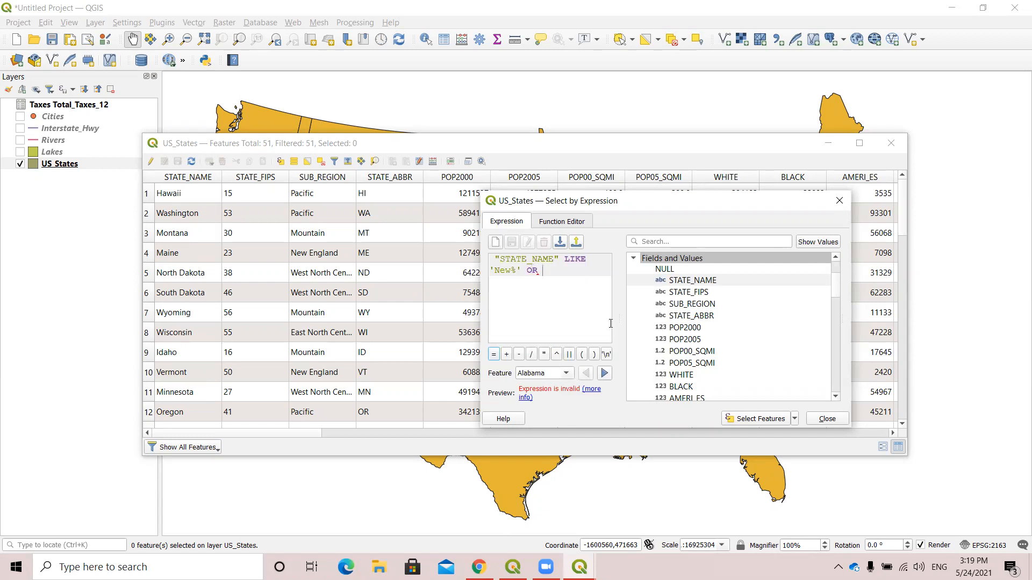
Extend the expression with OR "POP2005" >1000000 and select the matching features.
double_click(703, 340)
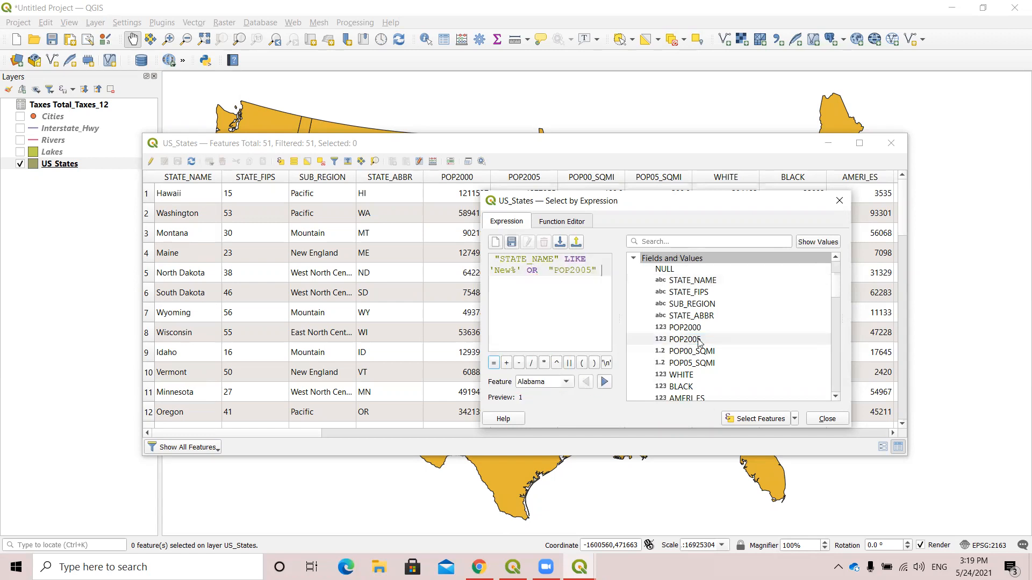
text(>)
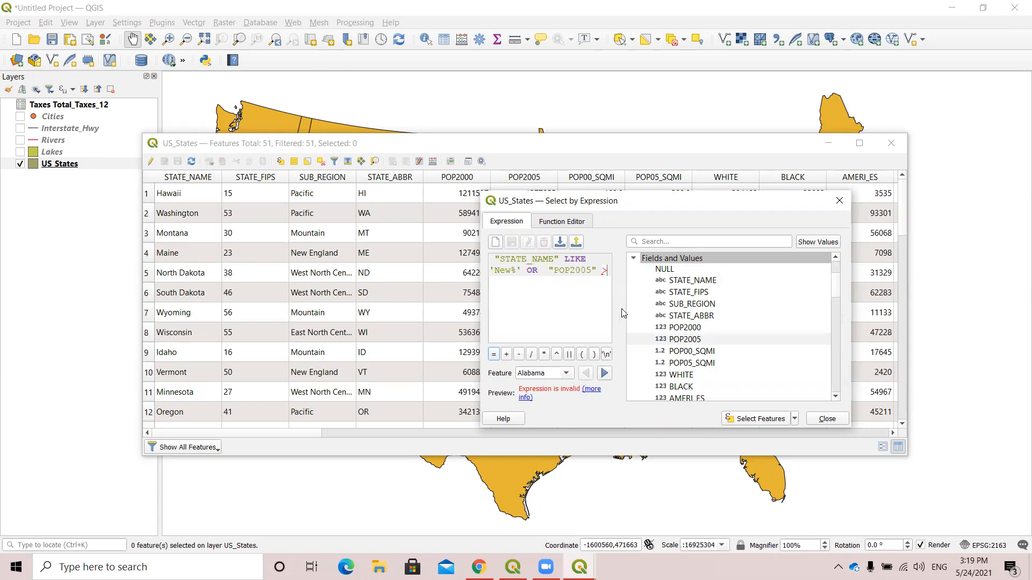
text(1000000)
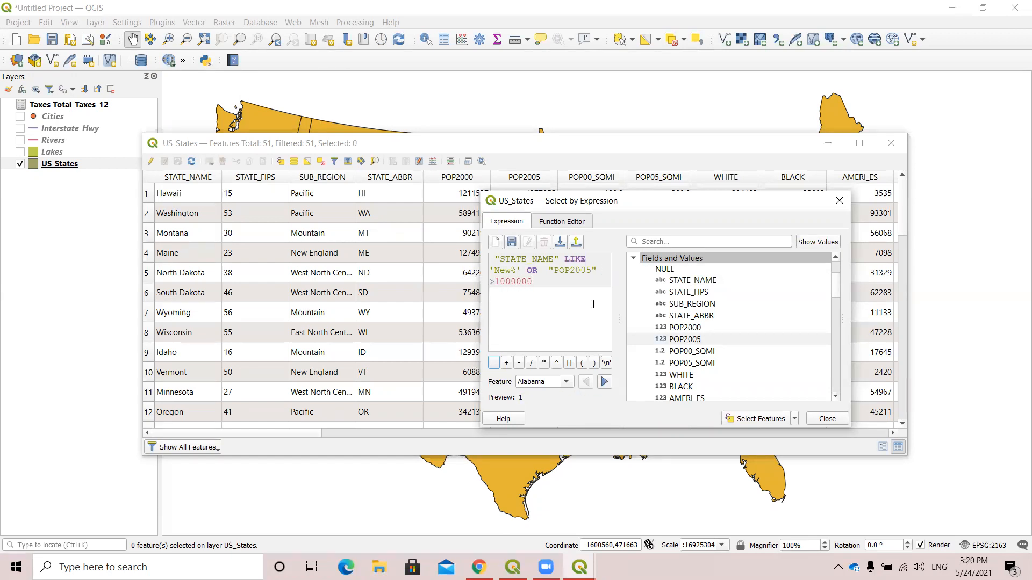
click(748, 422)
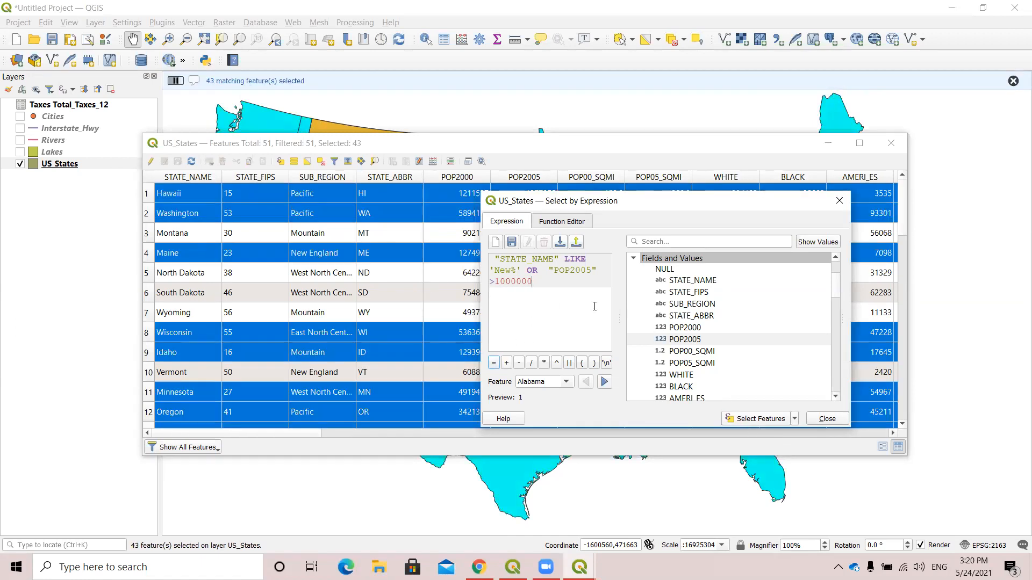
Replace the expression with "BLACK" > "WHITE" and use it to filter the current selection.
drag(489, 265, 544, 293)
key(Delete)
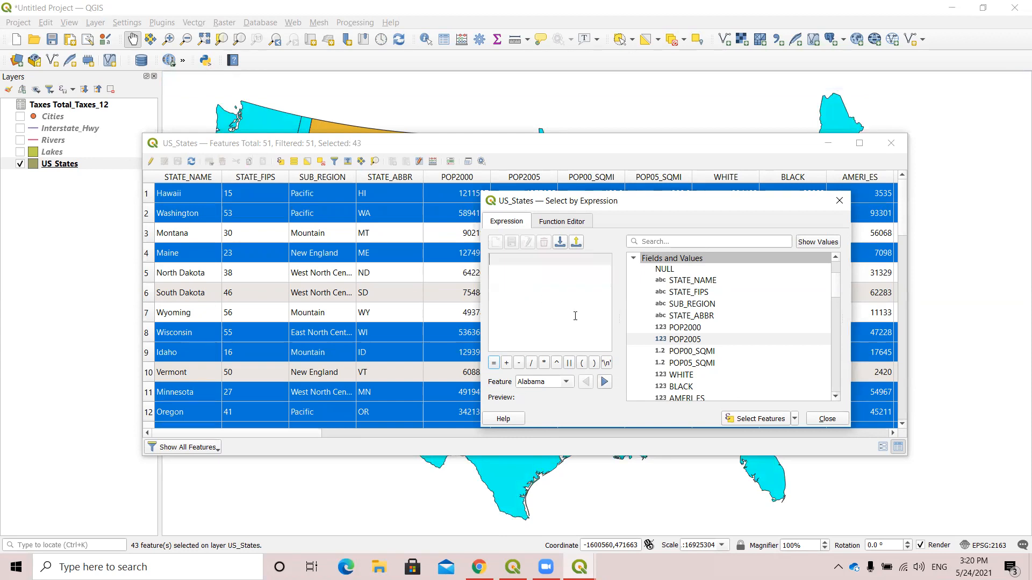
double_click(699, 389)
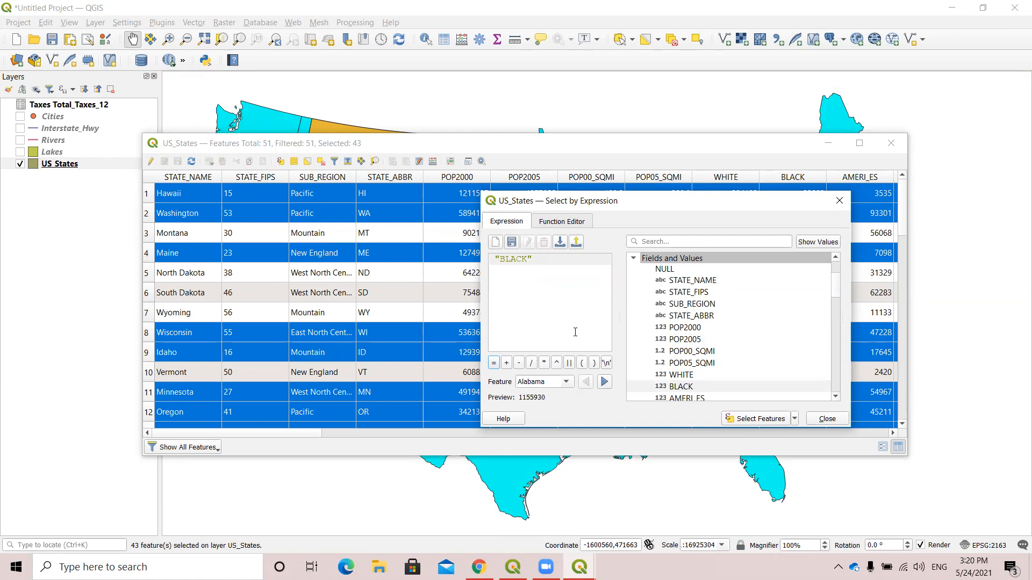
text(>)
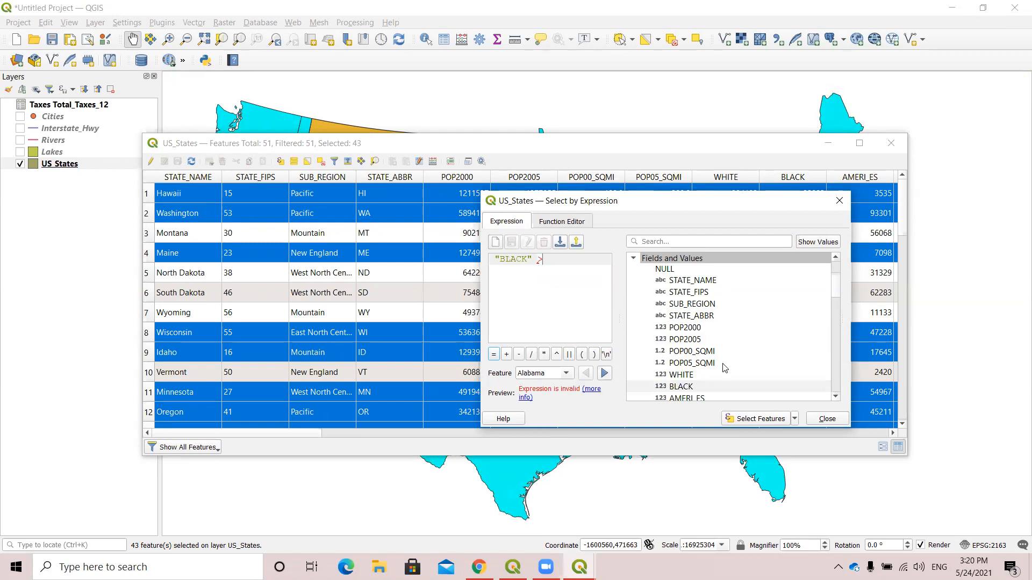
double_click(683, 378)
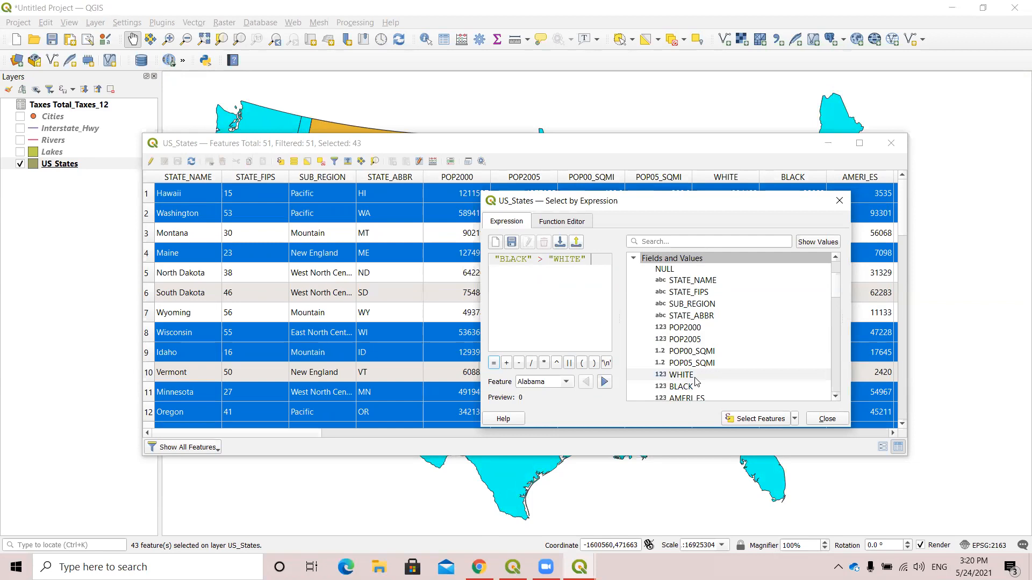
click(794, 424)
click(784, 482)
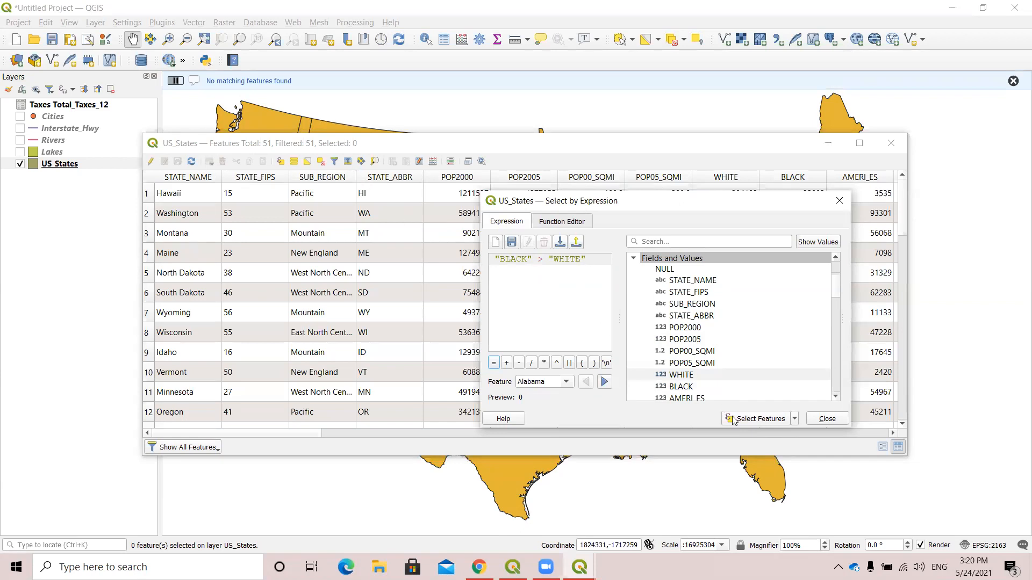
Apply "BLACK" > "WHITE" as a new selection on the whole US_States layer instead of filtering.
click(769, 424)
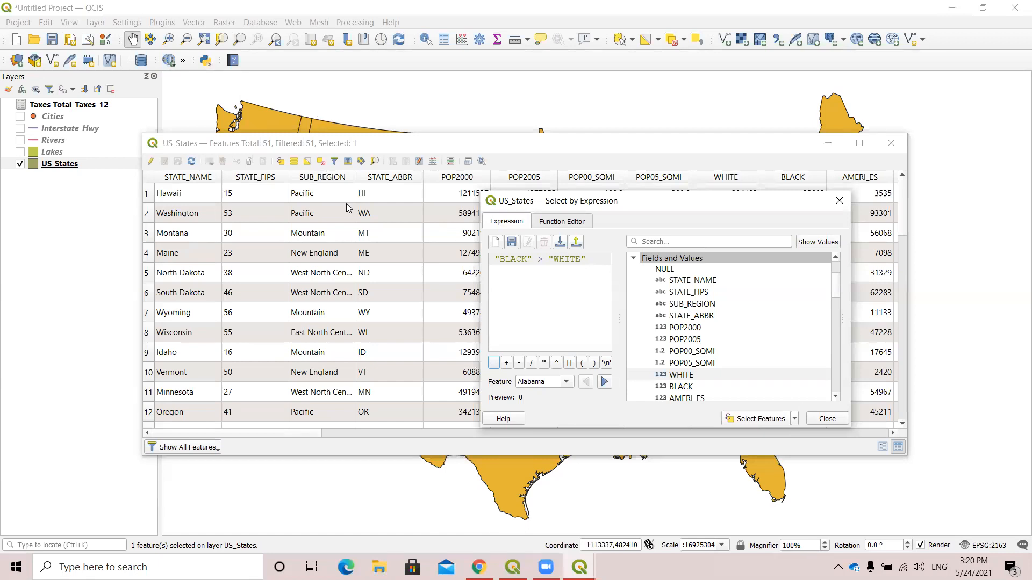
click(795, 420)
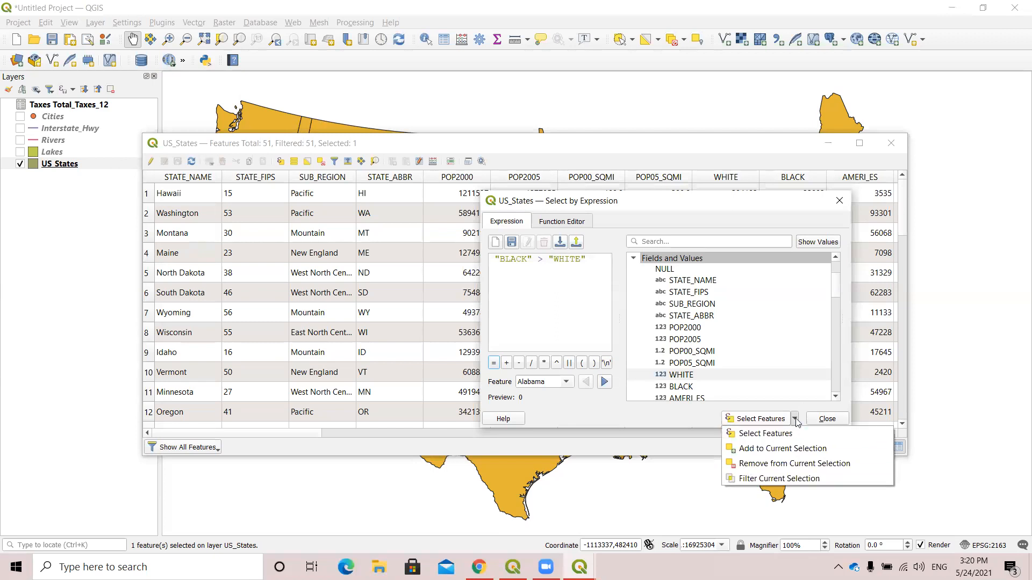
click(765, 424)
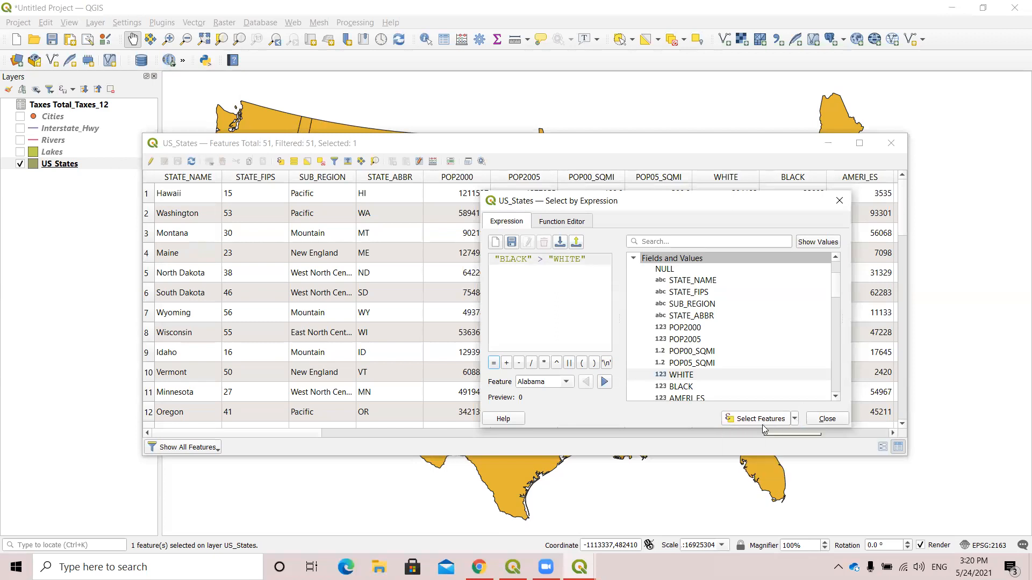
Close the expression dialog and limit the US_States attribute table to the selected features.
click(838, 201)
click(205, 448)
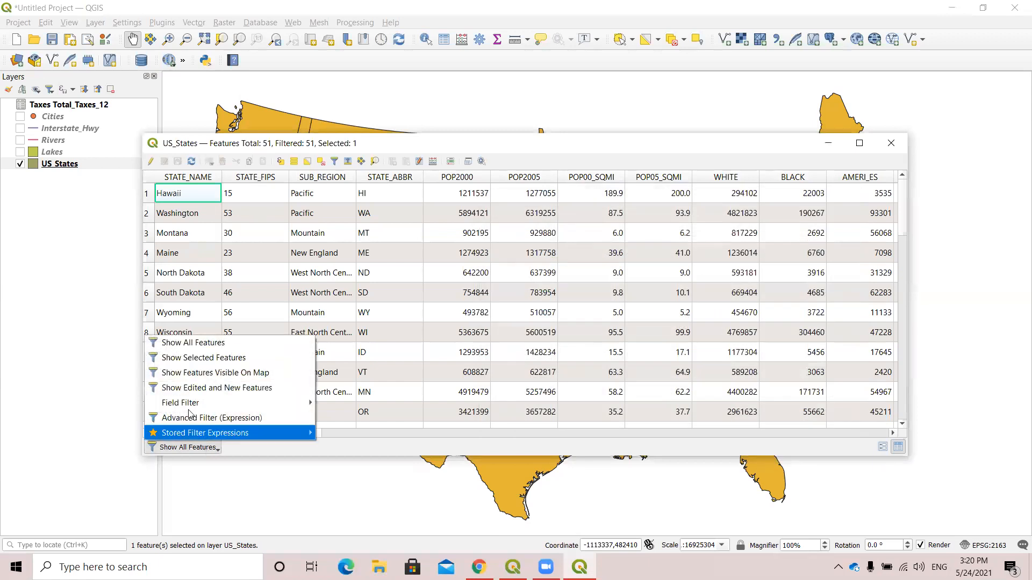
click(207, 357)
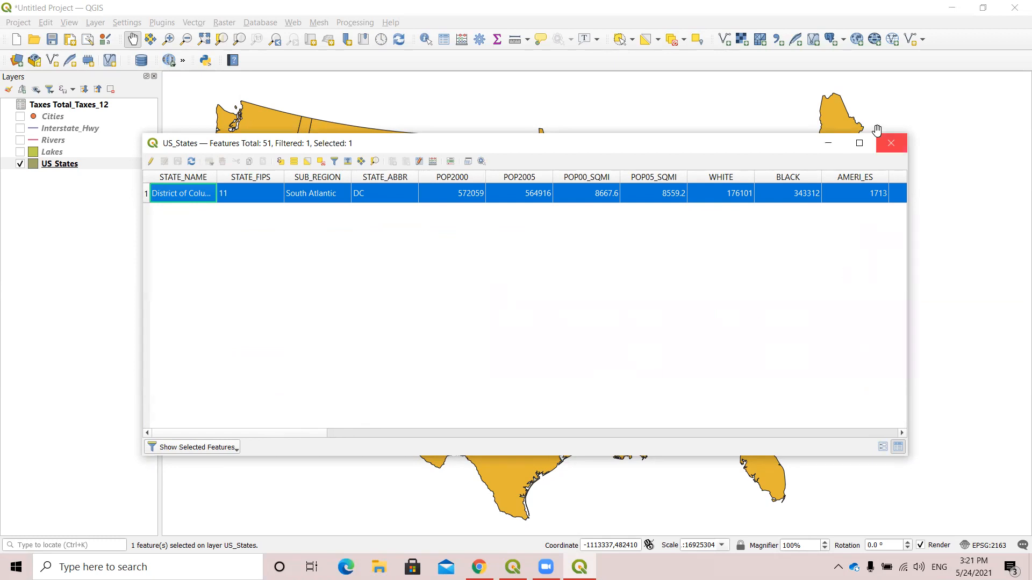
Close the attribute table and examine the selected District of Columbia up close on the map.
click(891, 143)
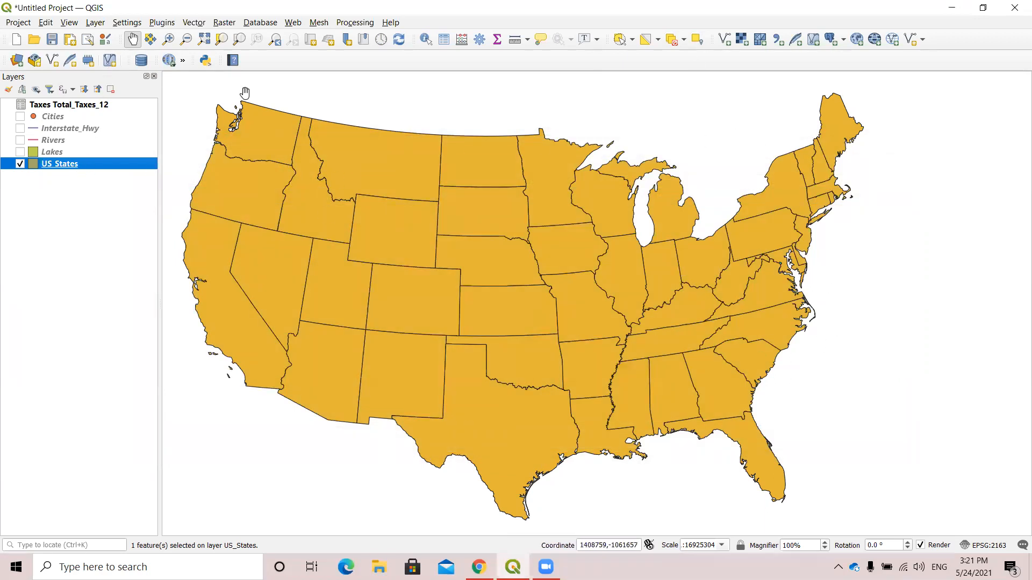
scroll(763, 373, up, 3)
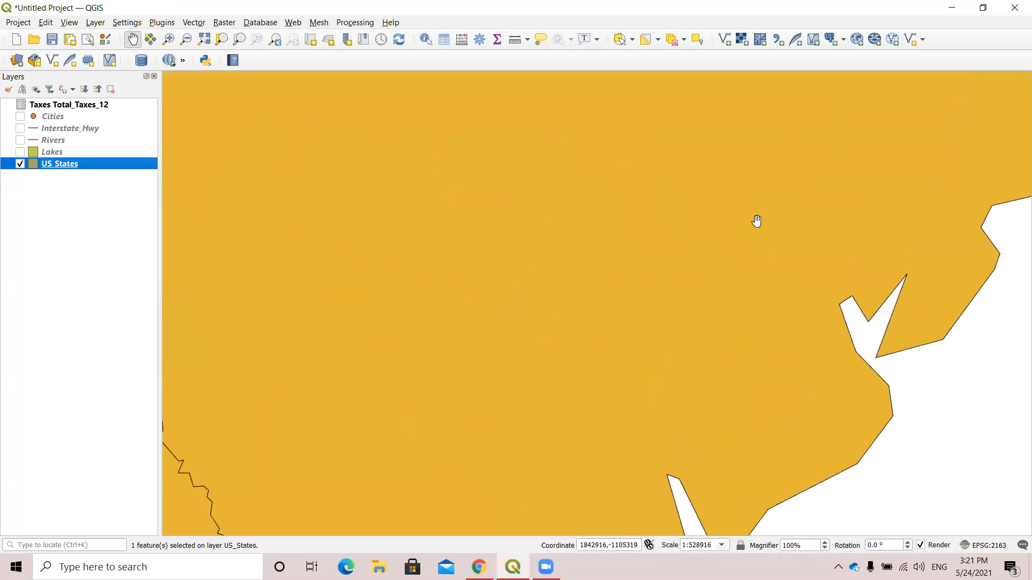
scroll(756, 218, down, 3)
drag(727, 189, 709, 376)
scroll(708, 362, up, 3)
drag(889, 199, 834, 316)
scroll(834, 318, up, 3)
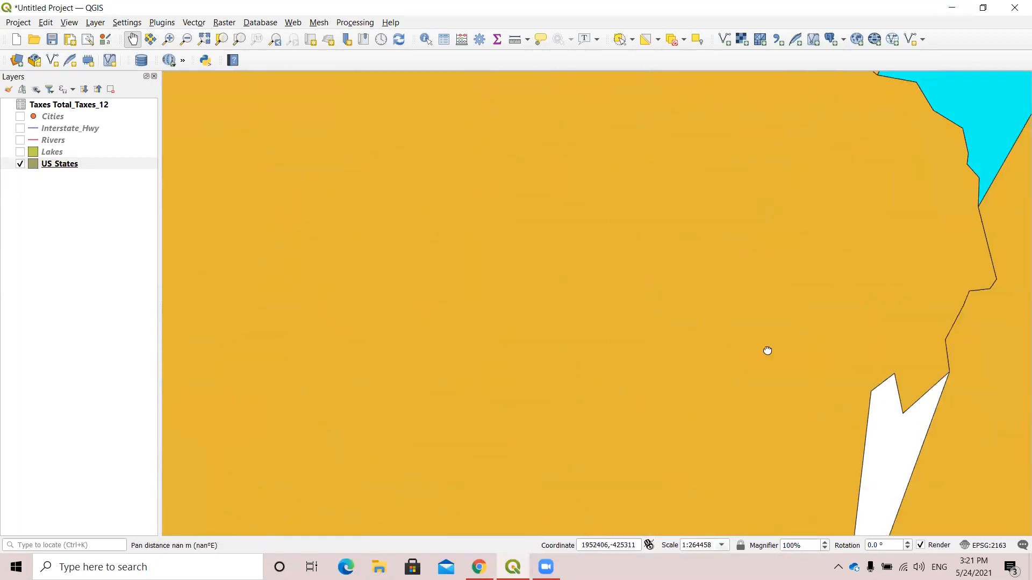
drag(946, 108, 558, 317)
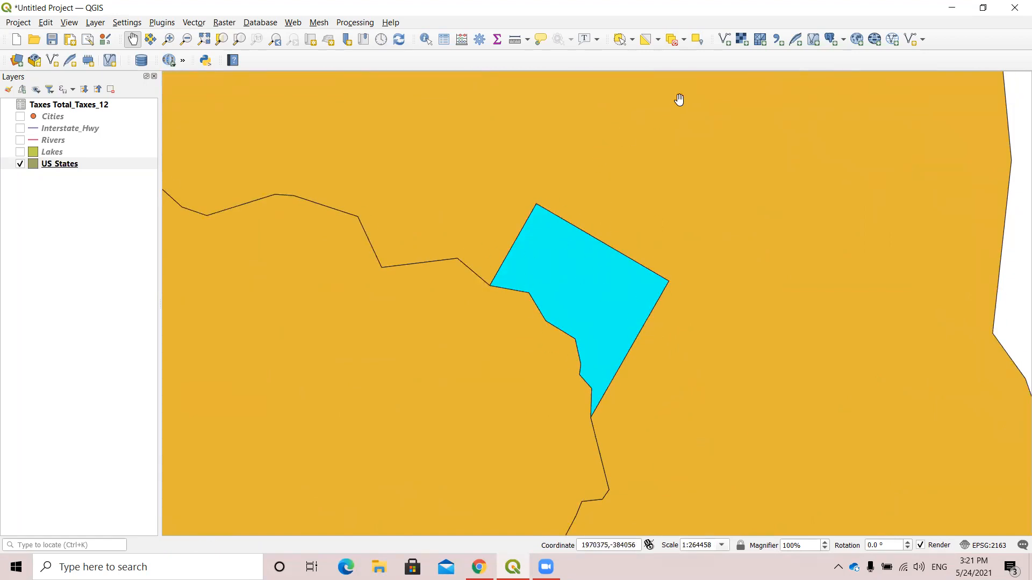
Deselect all features and bring the contiguous United States back into view.
click(674, 39)
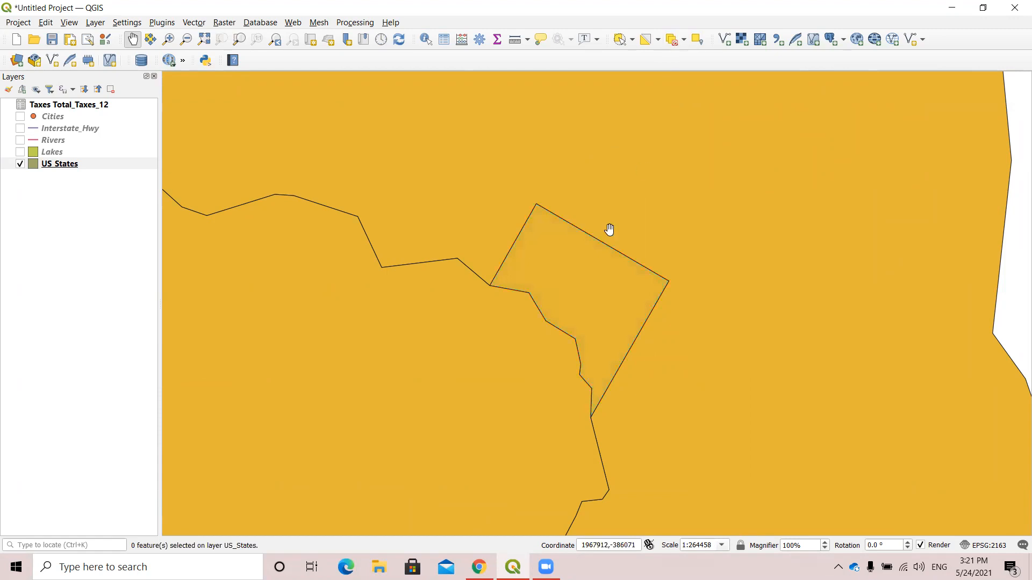
scroll(441, 297, down, 1)
scroll(441, 296, down, 4)
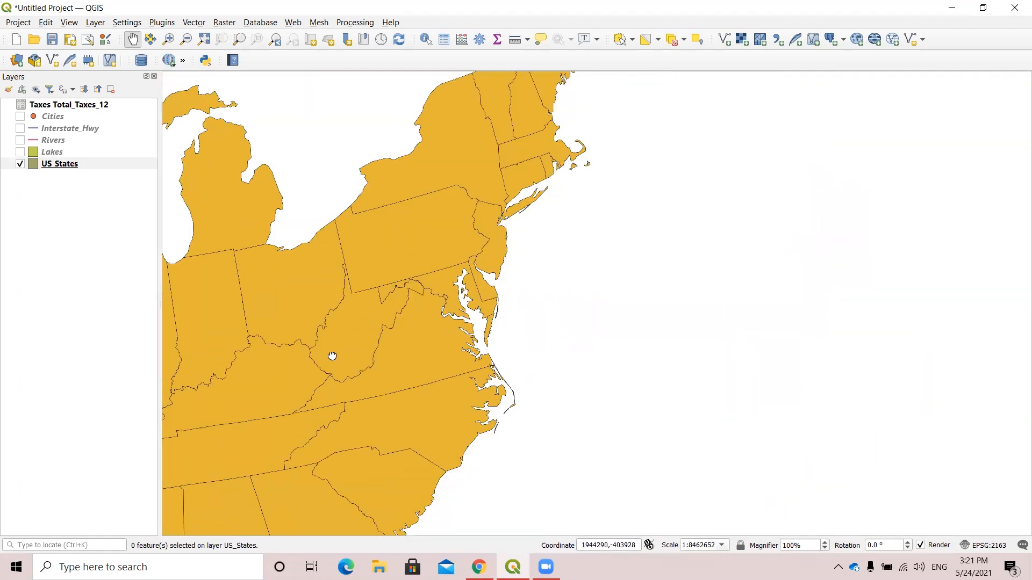
drag(372, 345, 707, 289)
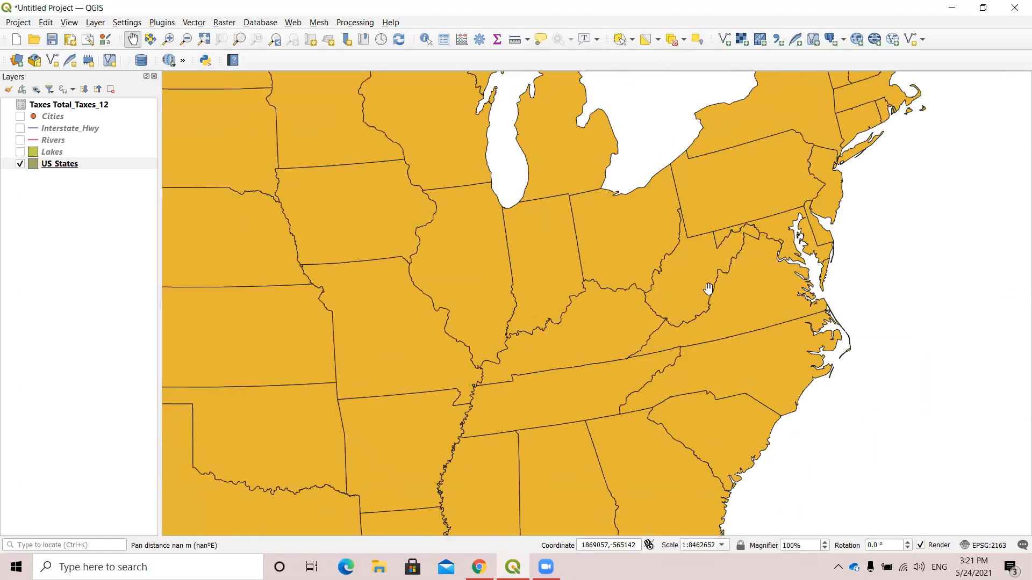
drag(418, 305, 536, 318)
scroll(536, 317, down, 2)
drag(666, 323, 611, 349)
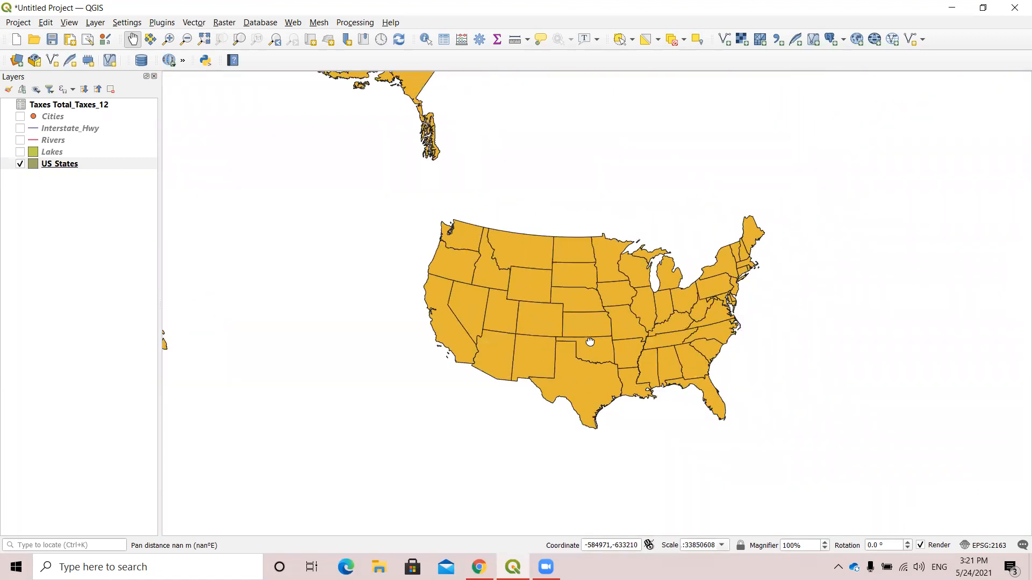
scroll(531, 324, up, 1)
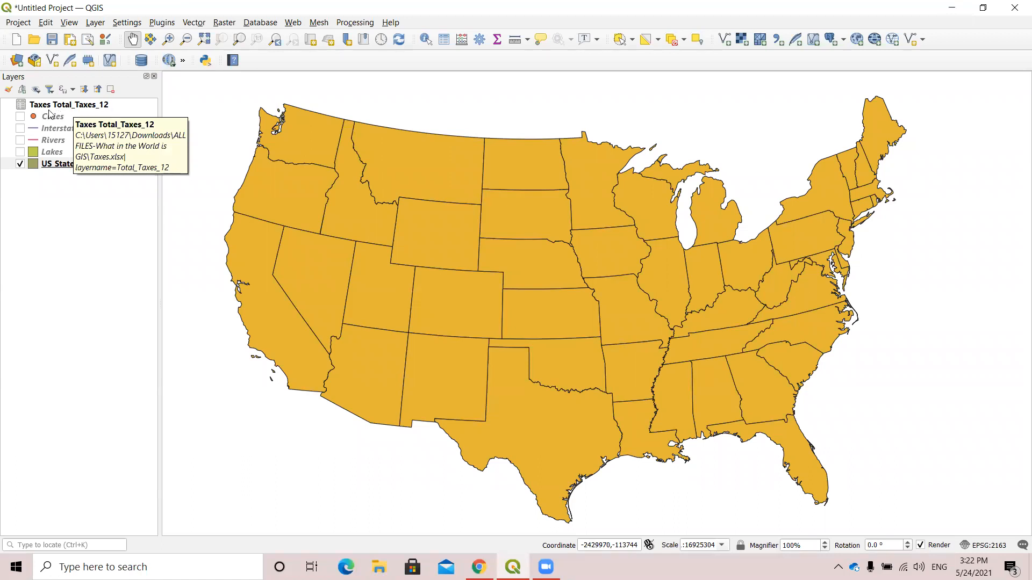
Review the state names and tax values in the Taxes Total_Taxes_12 attribute table, and close it.
click(80, 106)
right_click(78, 106)
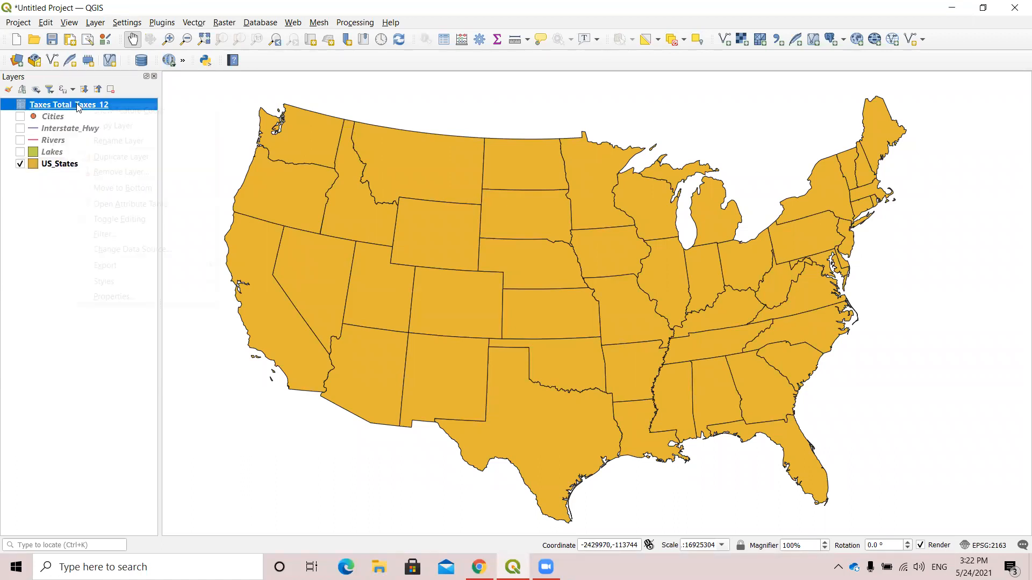
click(125, 208)
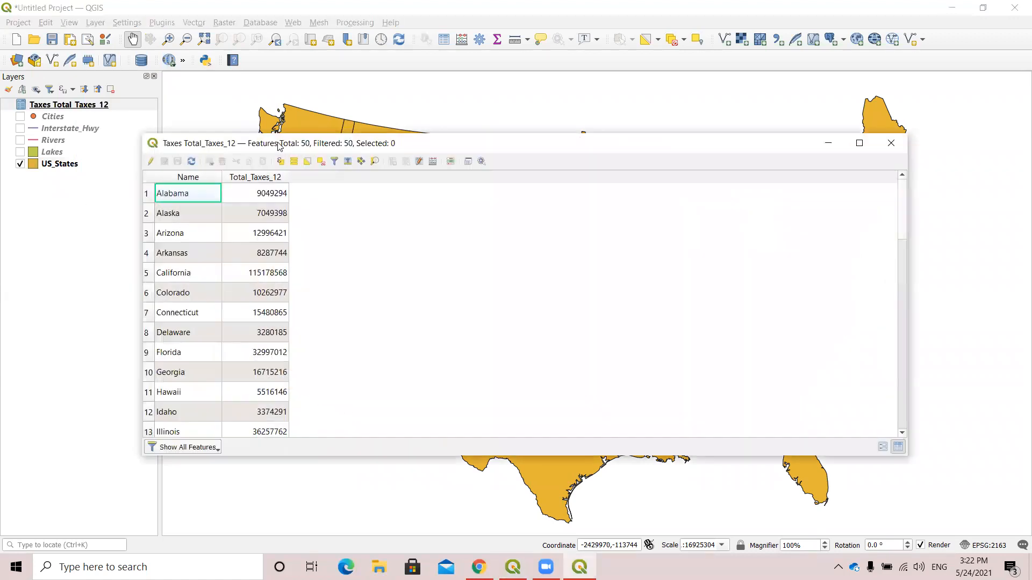
drag(279, 147, 350, 138)
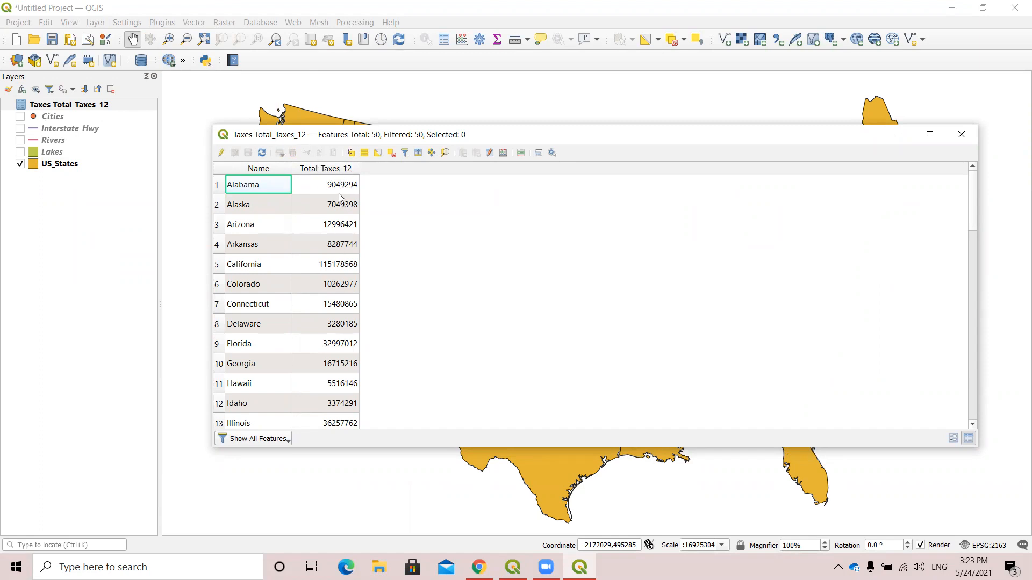
click(966, 138)
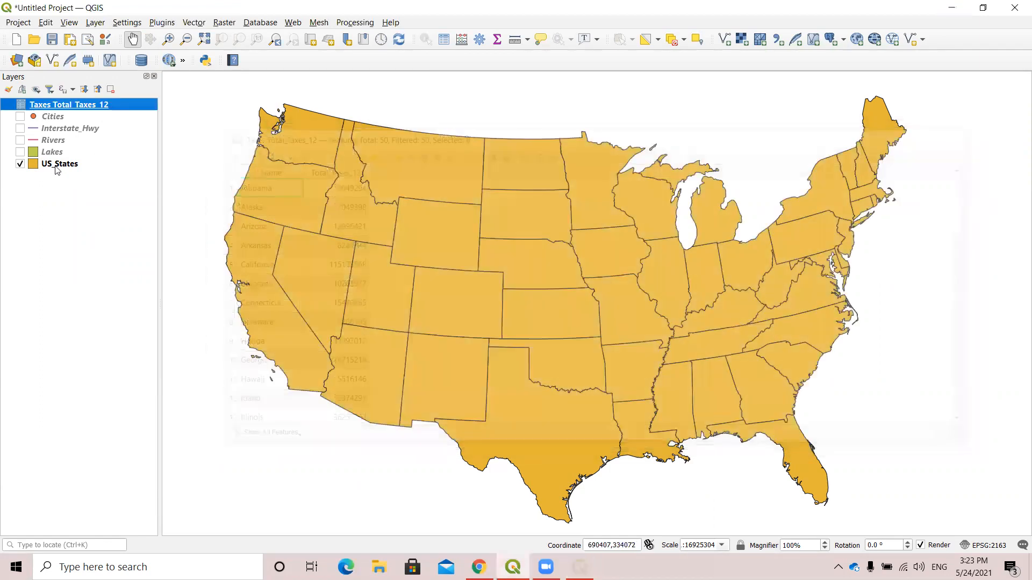
Look through the US_States attribute table's fields from state name to the last columns, and close it.
right_click(57, 164)
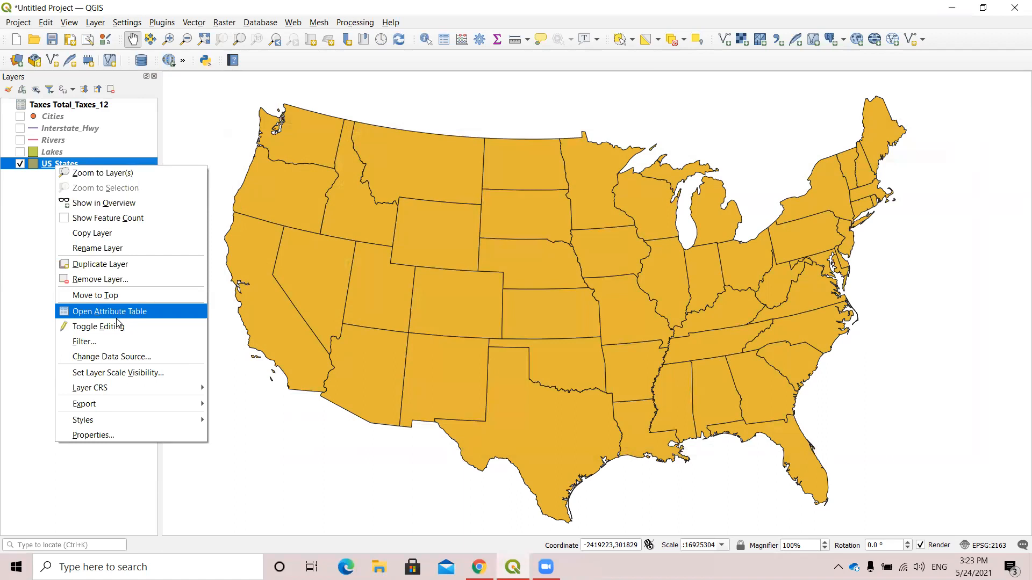
click(120, 313)
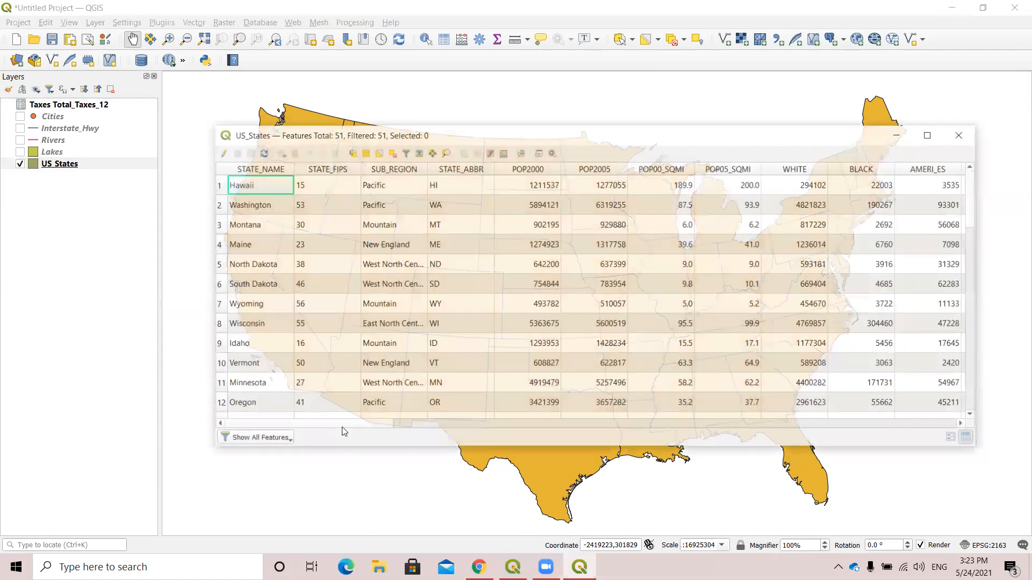
scroll(364, 431, right, 5)
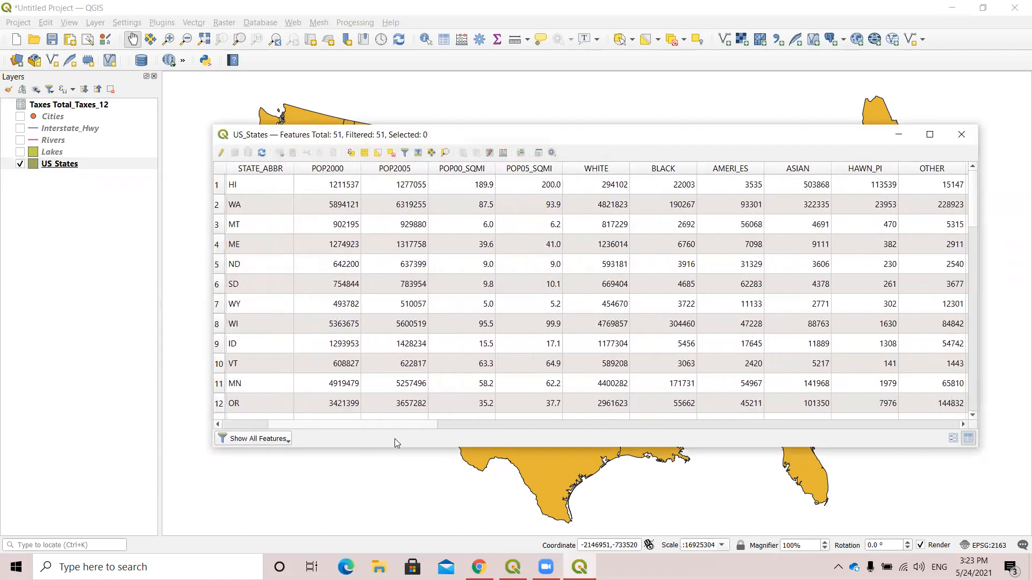
drag(516, 452, 955, 470)
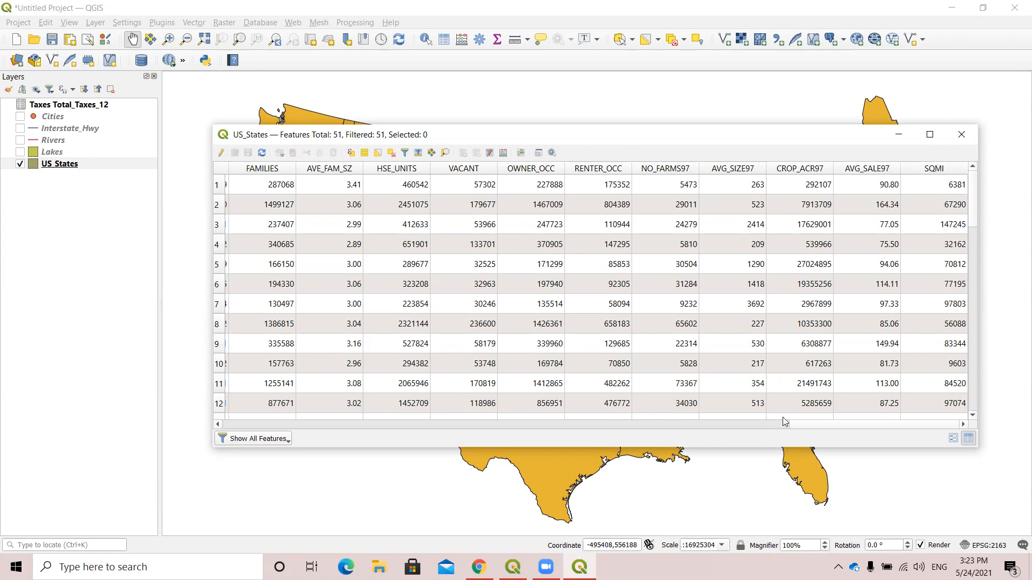
click(763, 424)
drag(692, 425, 338, 379)
click(961, 134)
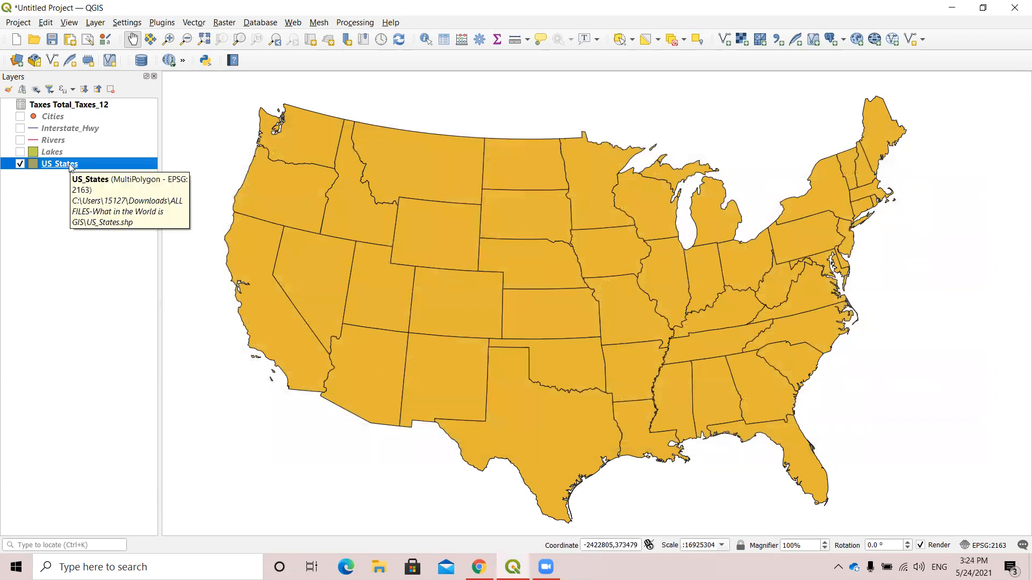
Start a new vector join in the US_States layer properties with Taxes Total_Taxes_12 as the join layer.
right_click(70, 165)
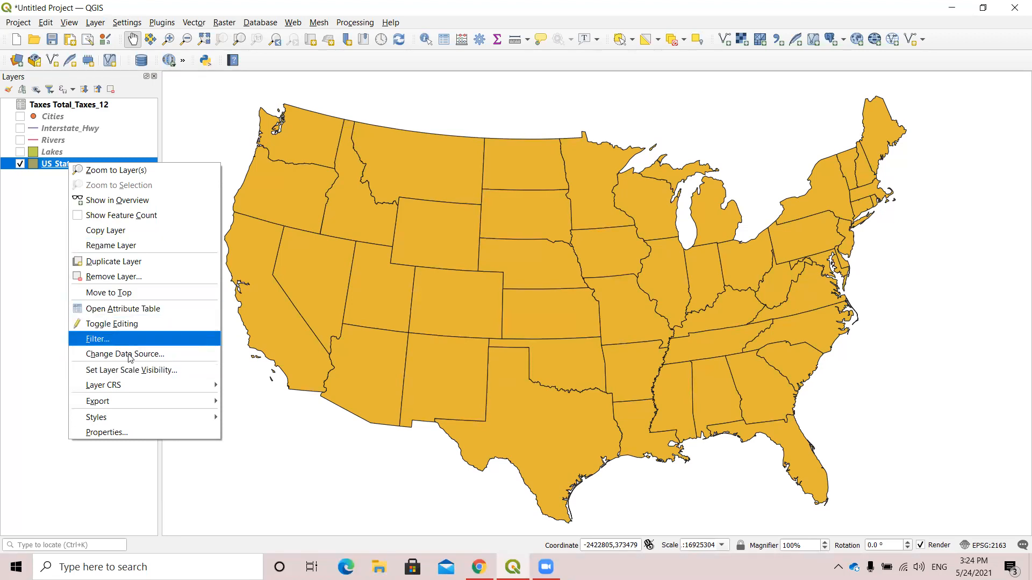
click(107, 432)
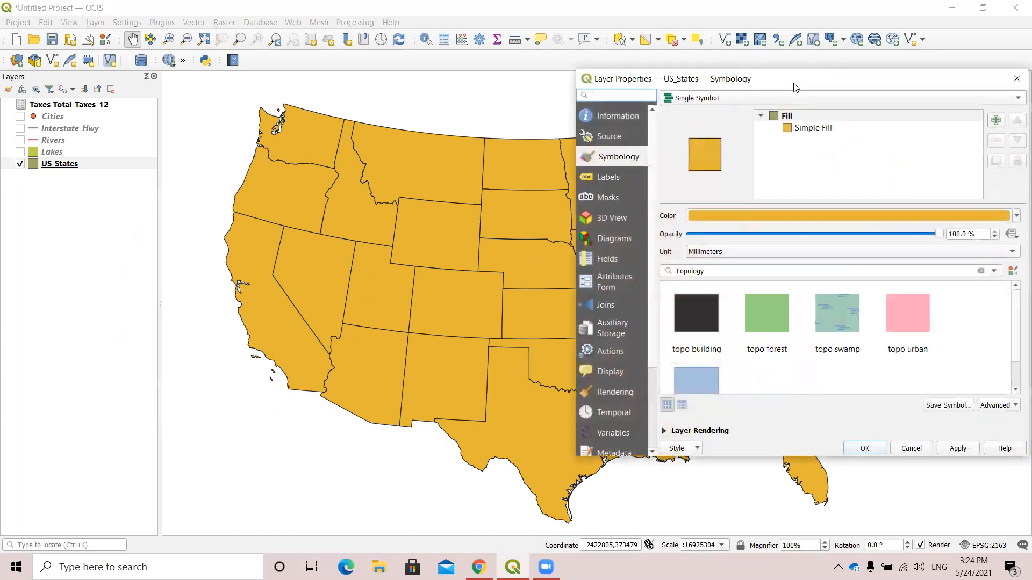
drag(795, 87, 426, 105)
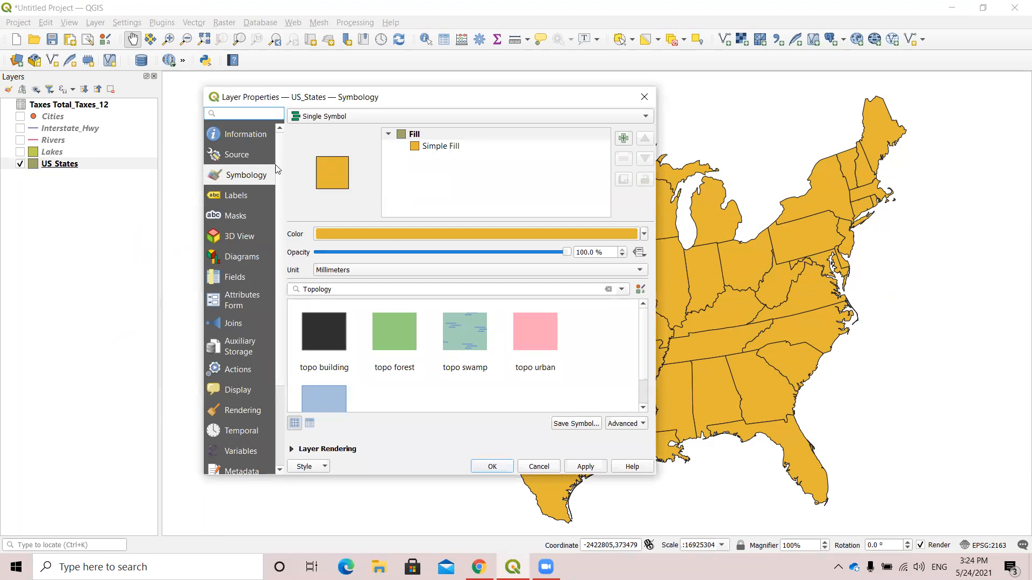
click(231, 326)
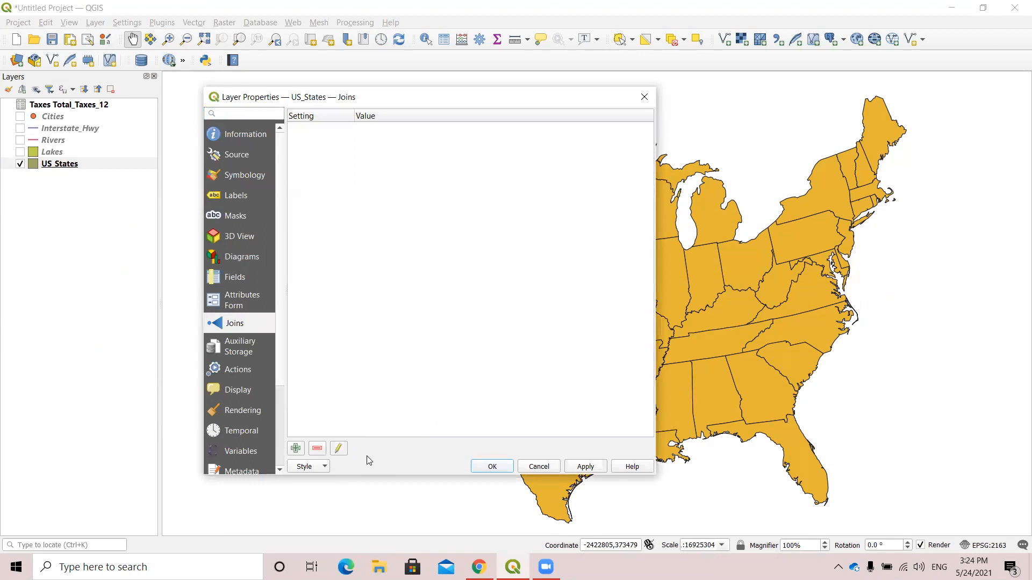
click(295, 449)
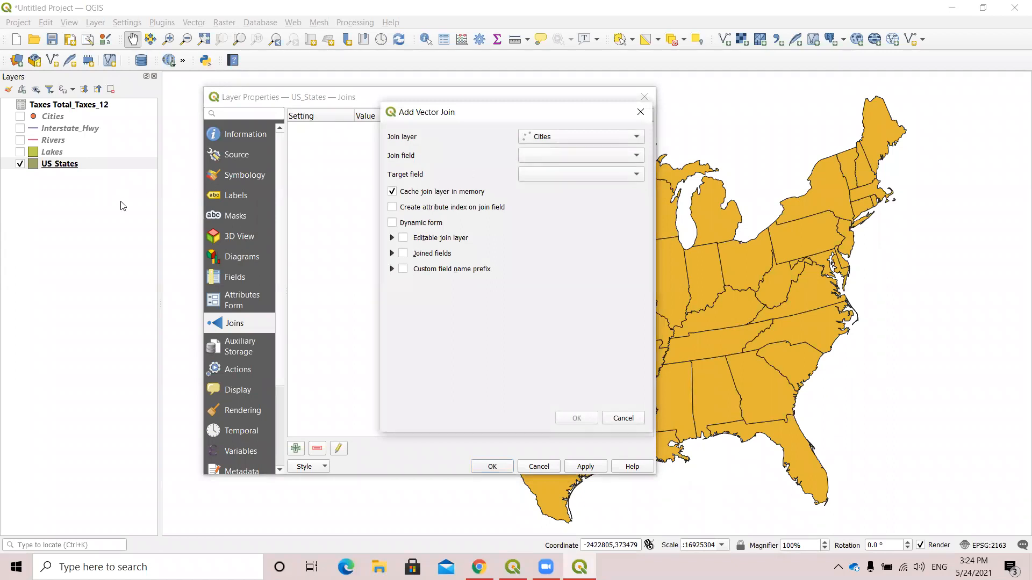
click(635, 138)
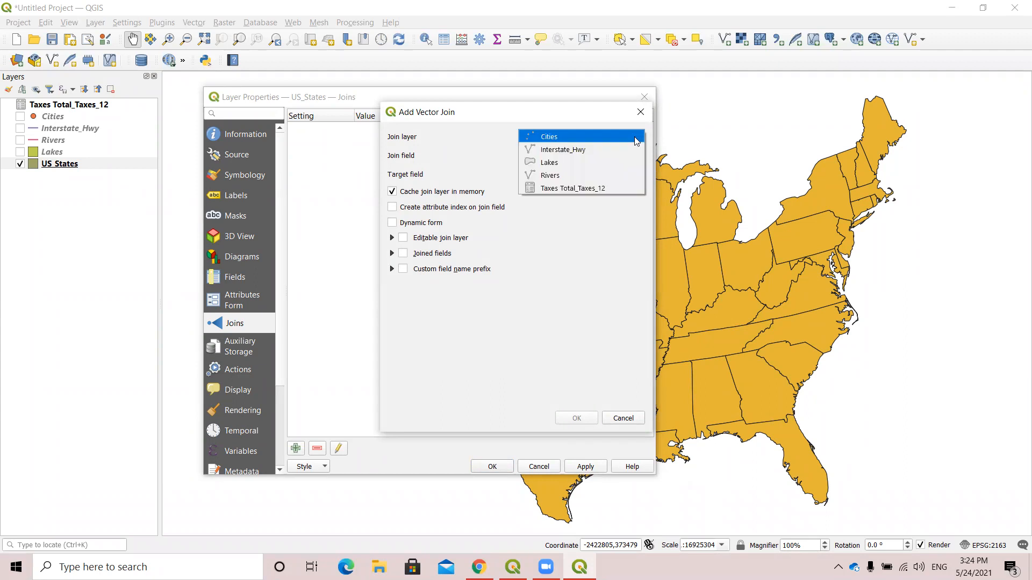
click(550, 192)
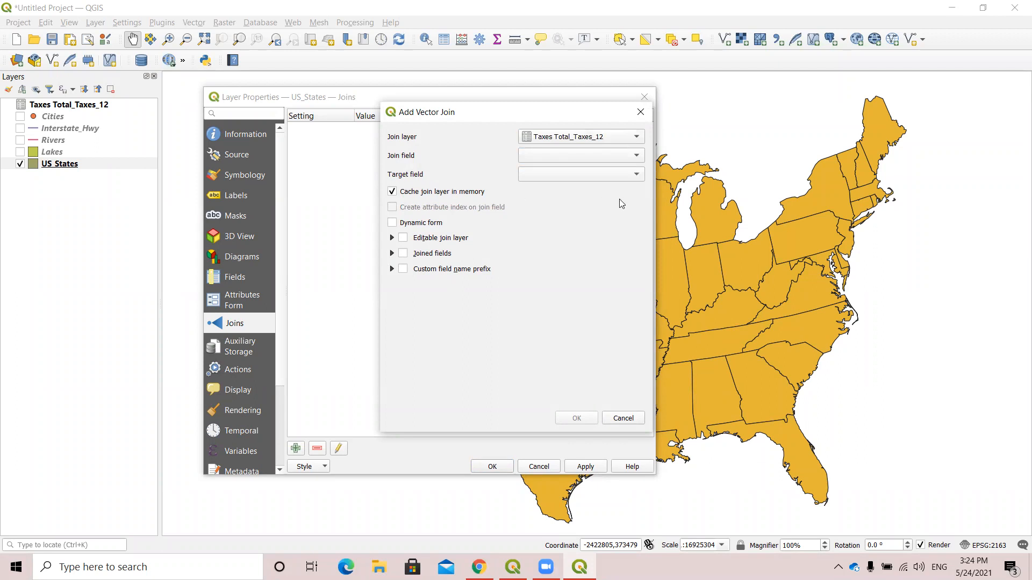
Check the available target fields for the join and open the choices for the join field.
click(637, 178)
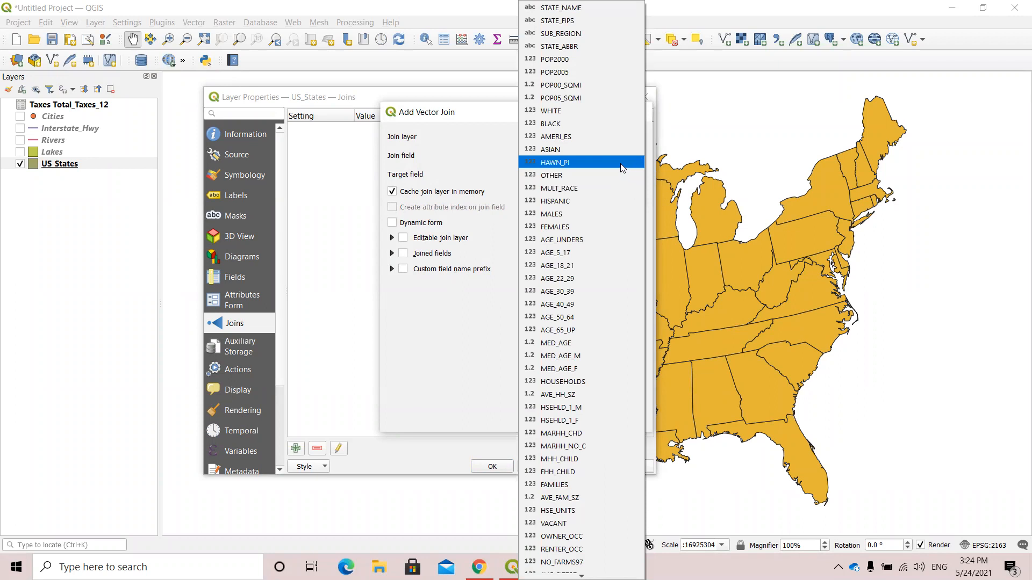
click(465, 172)
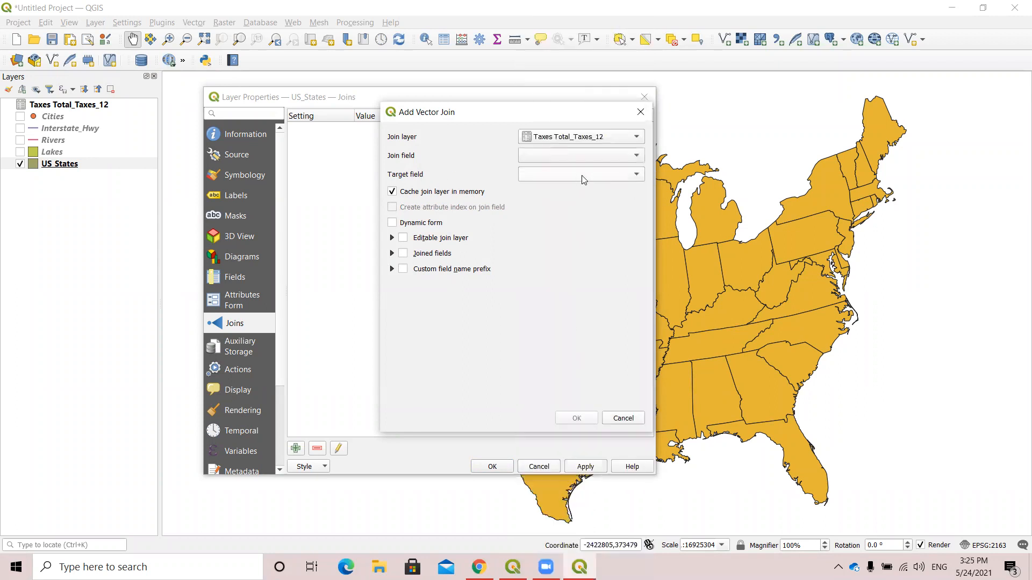
click(637, 156)
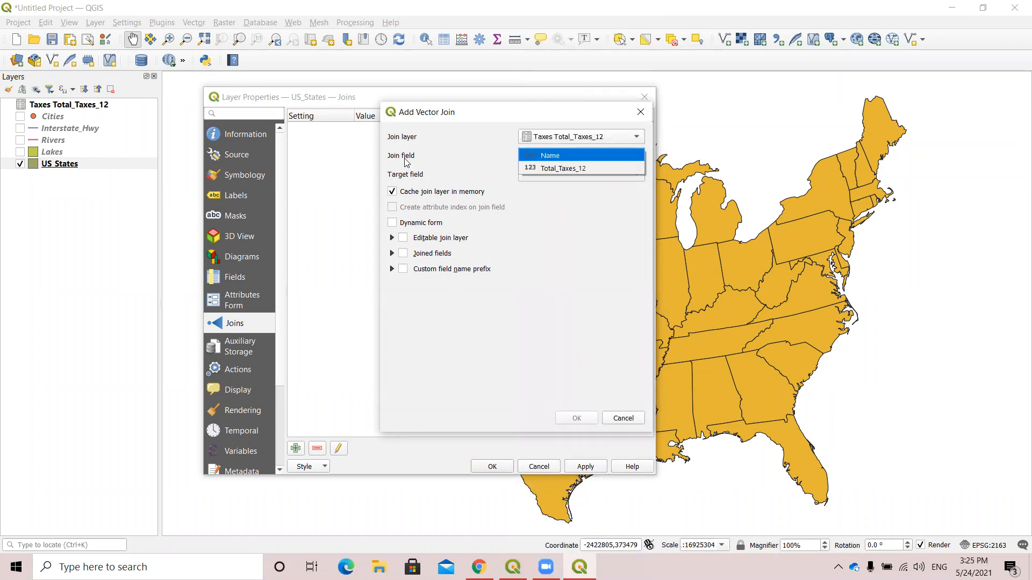
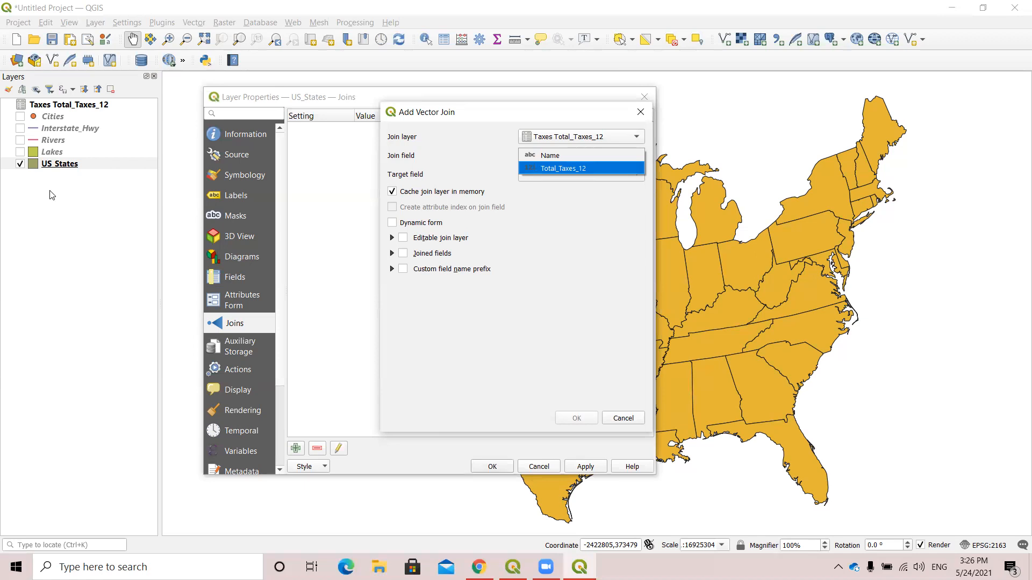
Join the tax table using Name as the join field and STATE_NAME as the target field, and apply it to US_States.
click(561, 156)
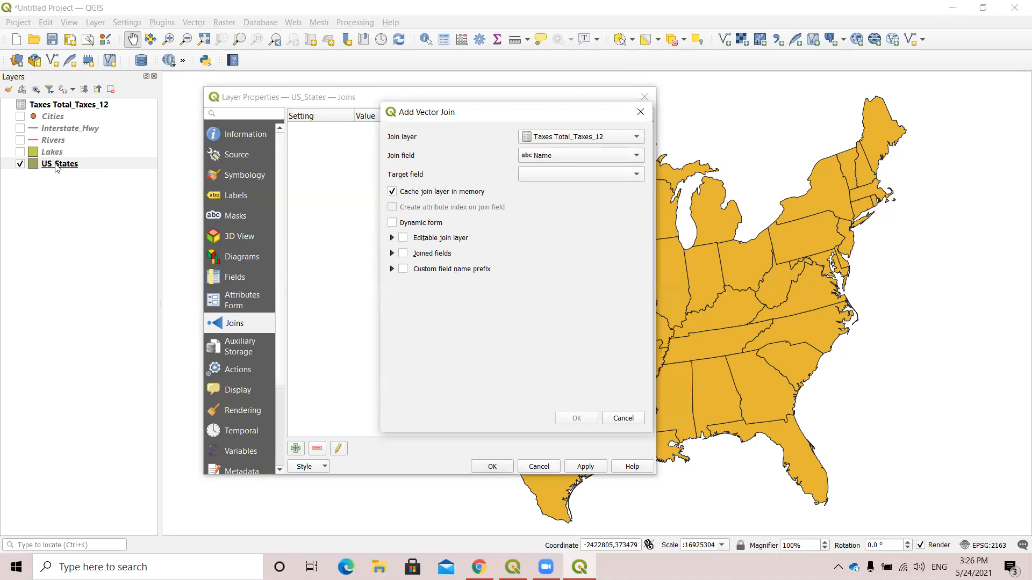
click(635, 175)
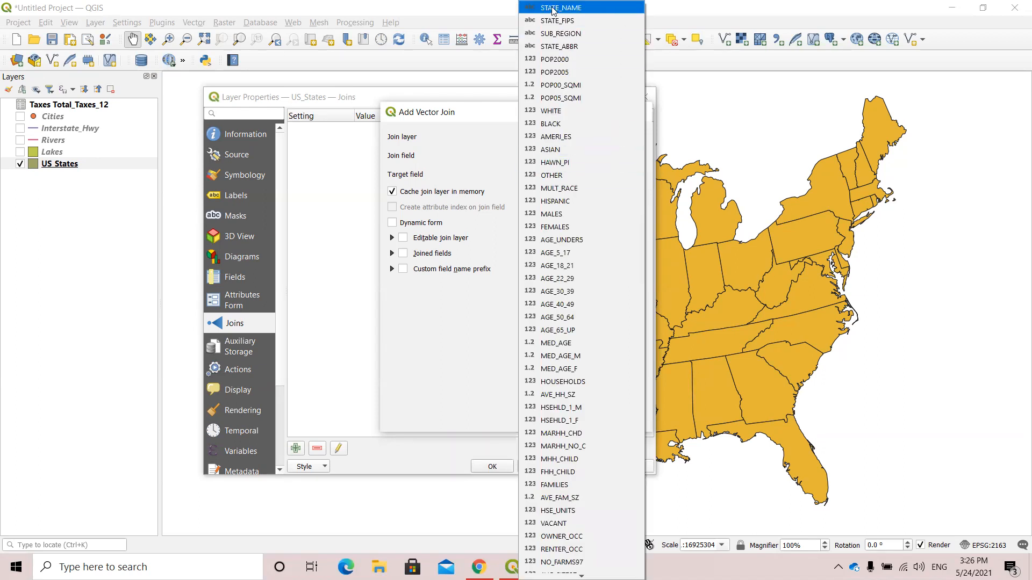
click(588, 12)
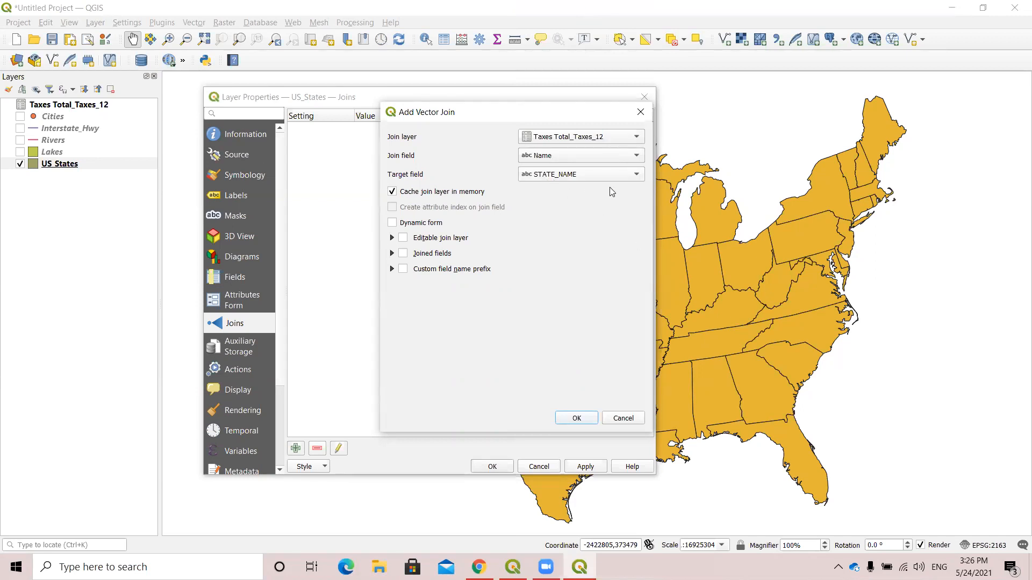
click(576, 419)
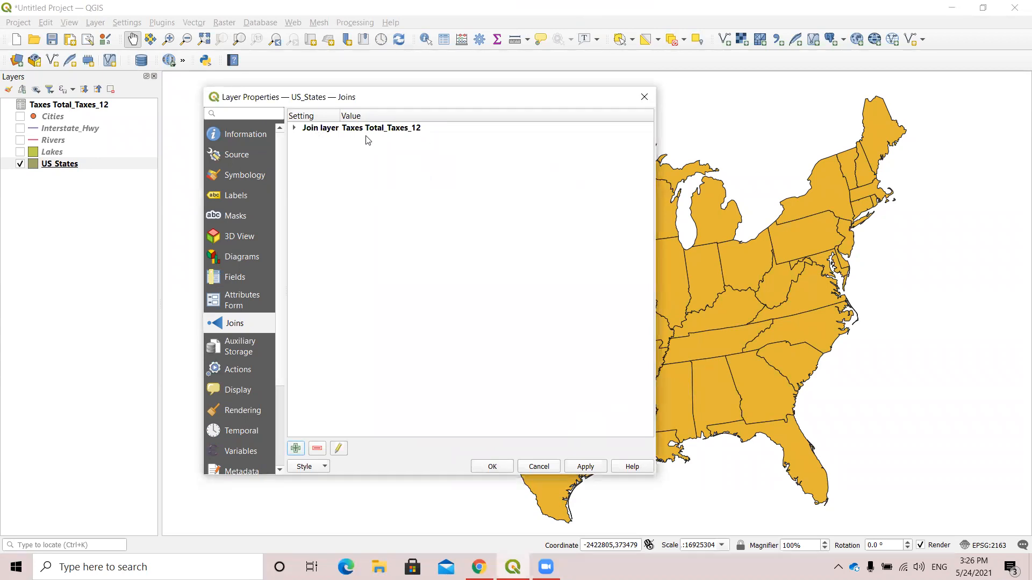
click(585, 468)
click(491, 467)
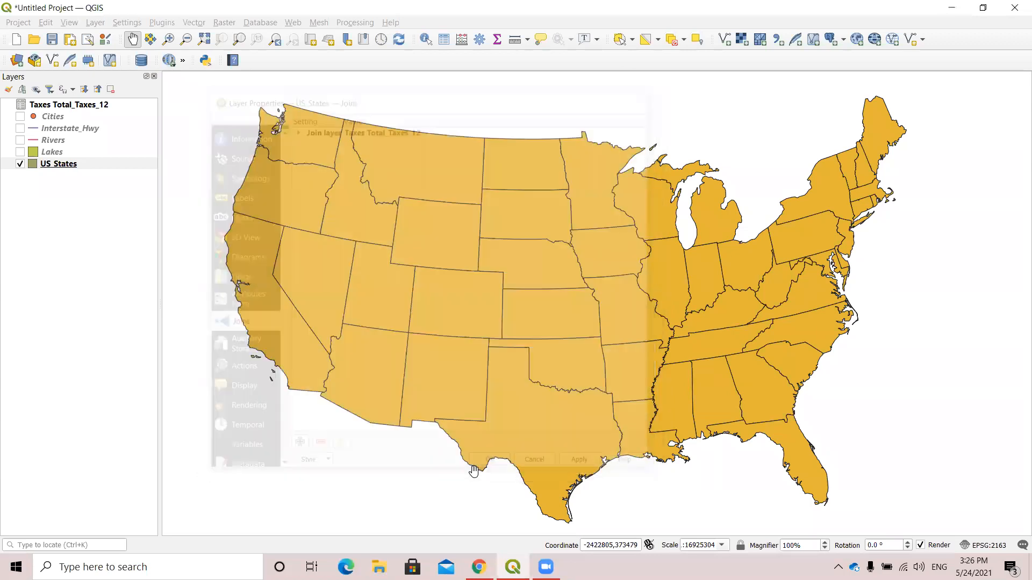
Examine the joined Total_Taxes_12 column at the end of the US_States attribute table, and close the table.
right_click(60, 165)
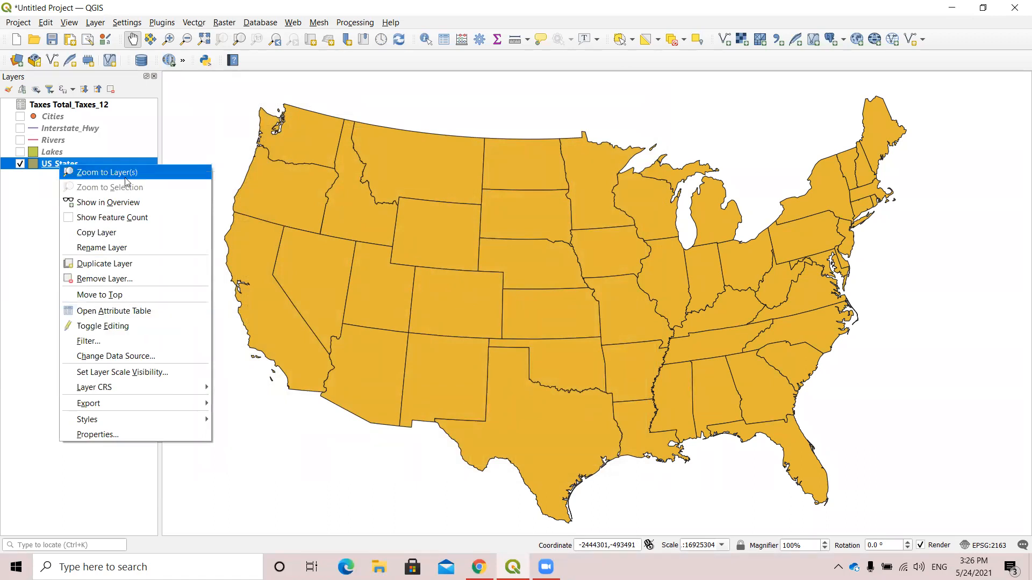
click(142, 311)
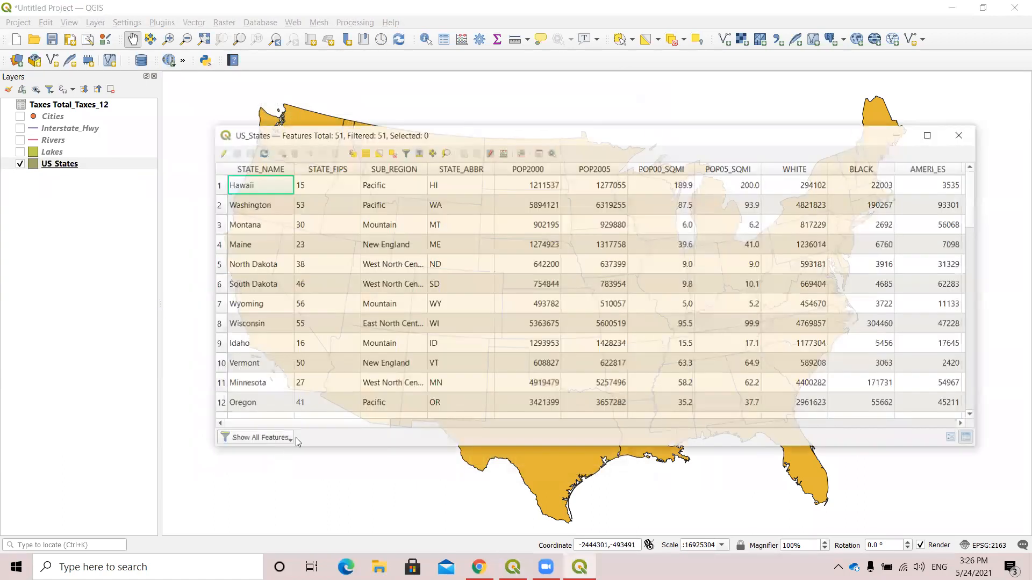
drag(327, 424, 935, 458)
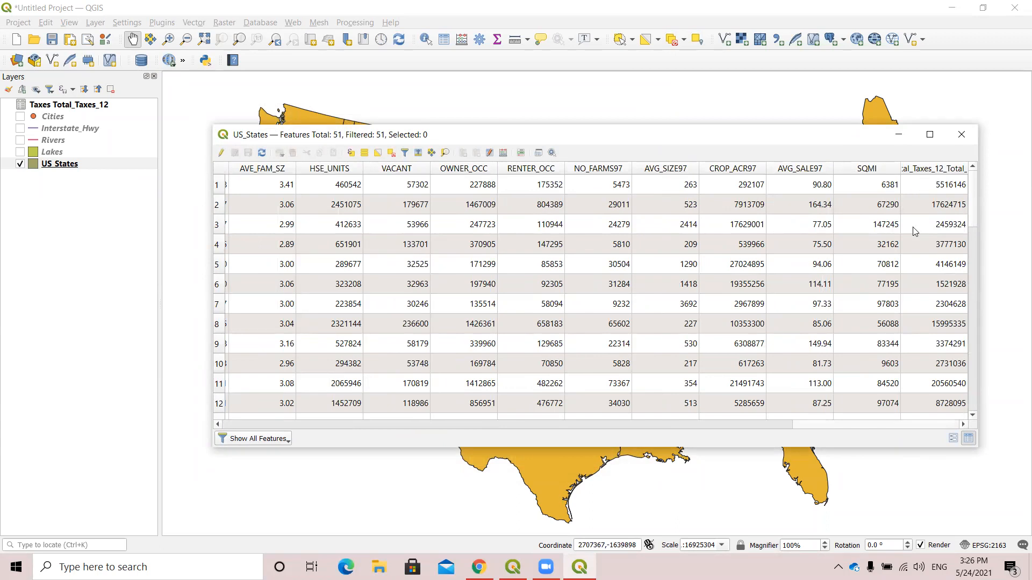
drag(900, 164, 874, 166)
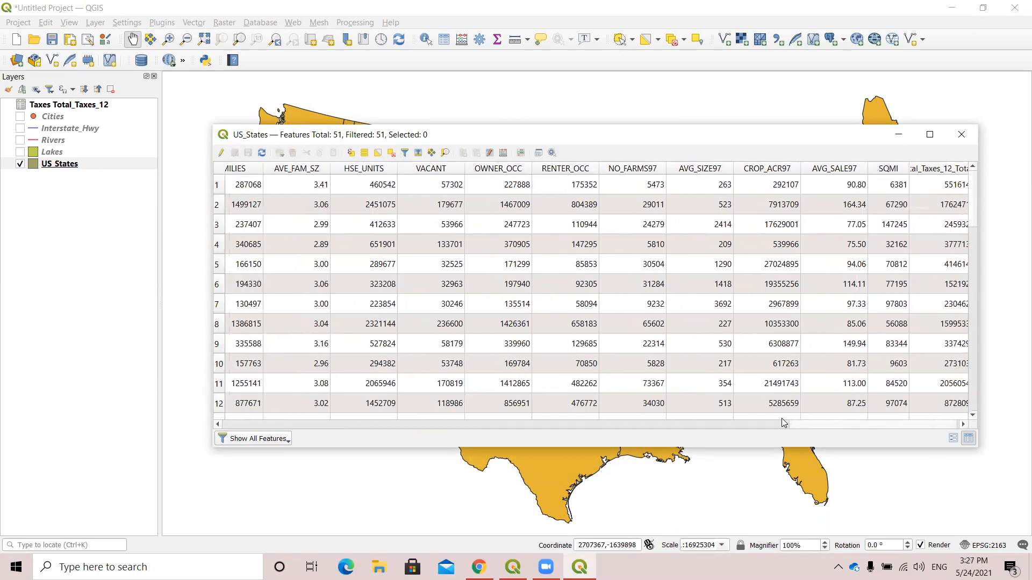
click(787, 426)
drag(787, 425, 960, 434)
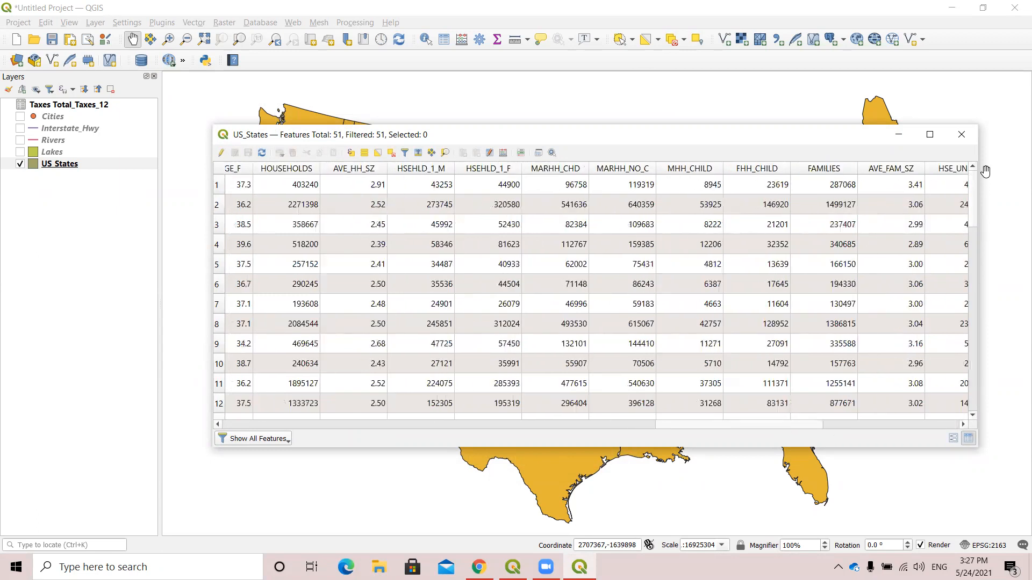
drag(977, 191, 1017, 192)
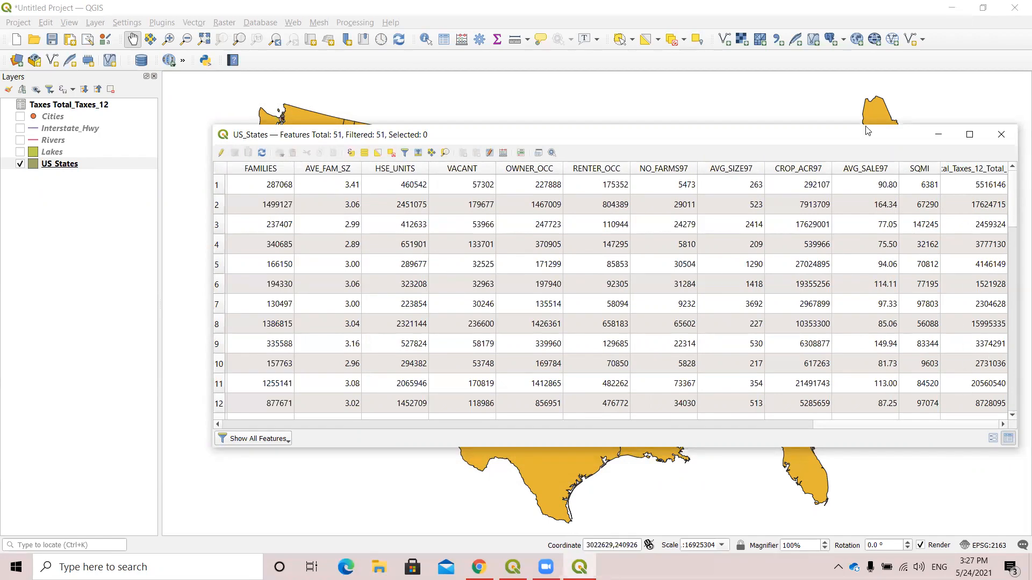
drag(802, 141, 703, 163)
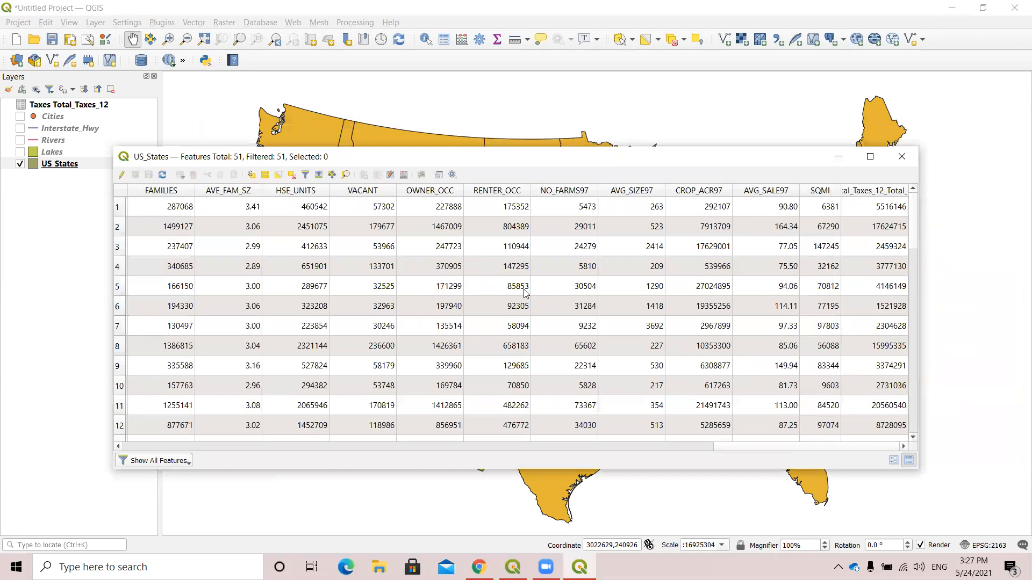
drag(468, 149, 477, 148)
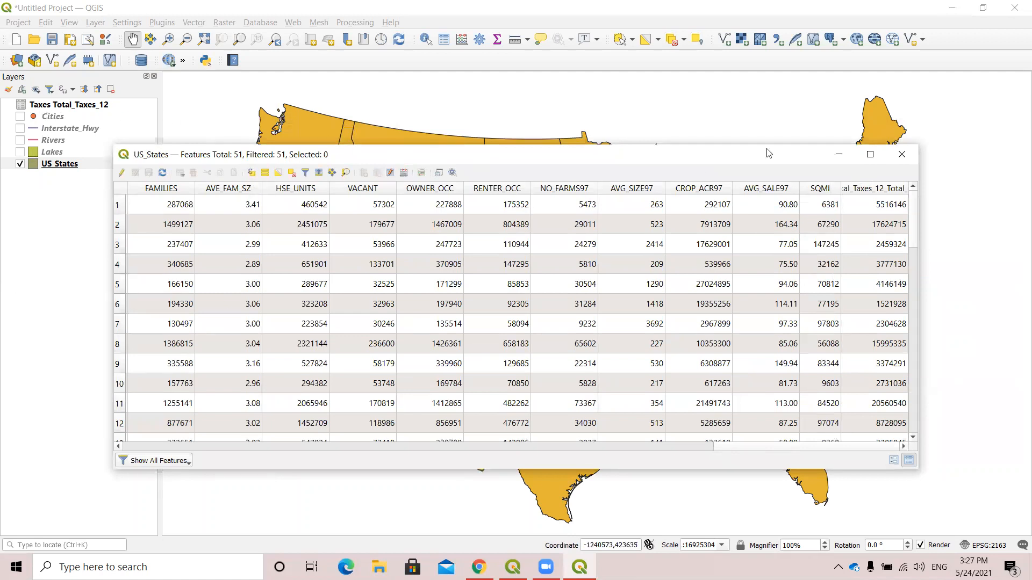
drag(764, 152, 785, 135)
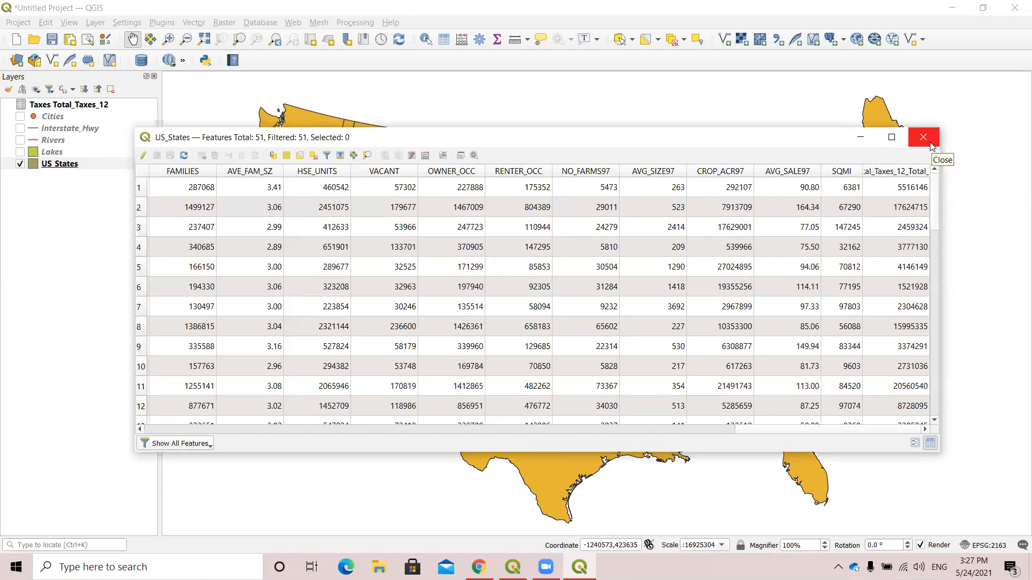
click(923, 138)
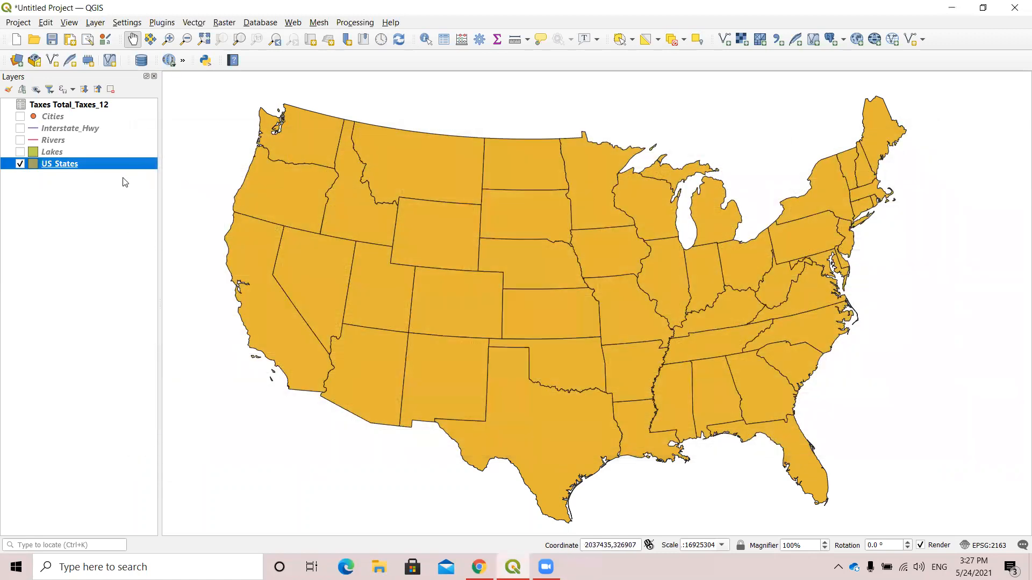
Try to remove the Taxes Total_Taxes_12 join in the US_States layer properties, closing them without applying.
right_click(77, 164)
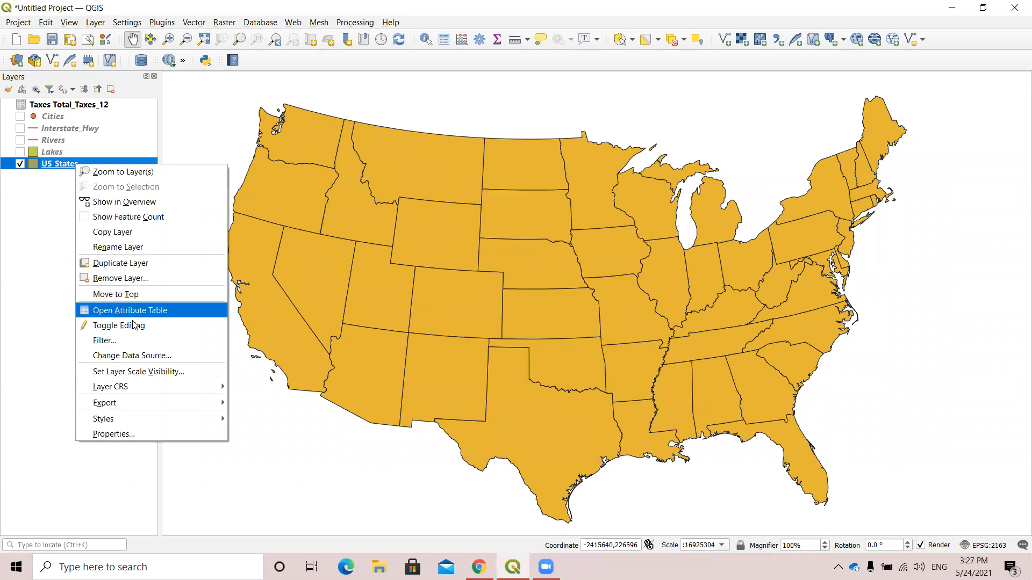
click(141, 433)
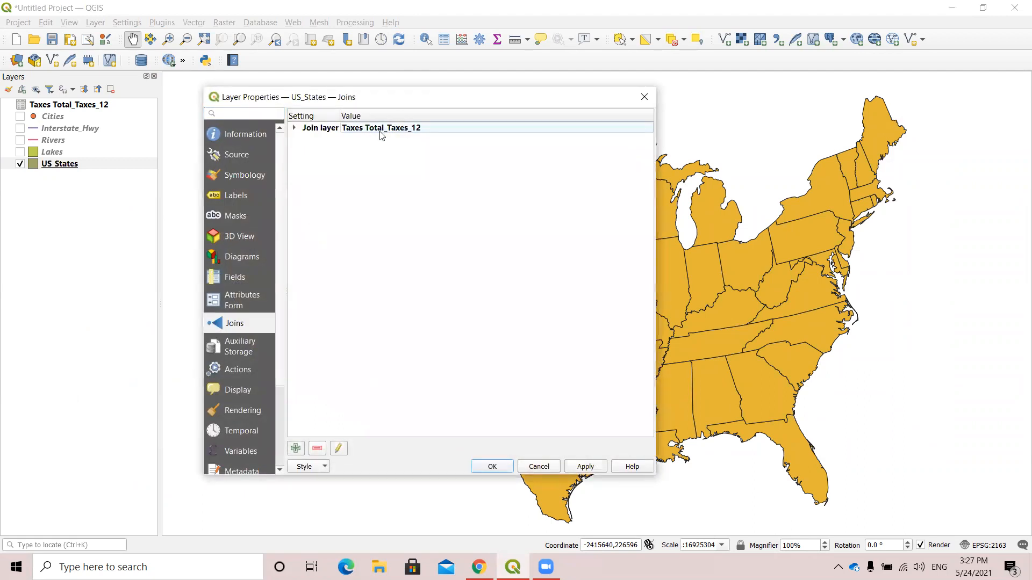
click(371, 133)
click(317, 449)
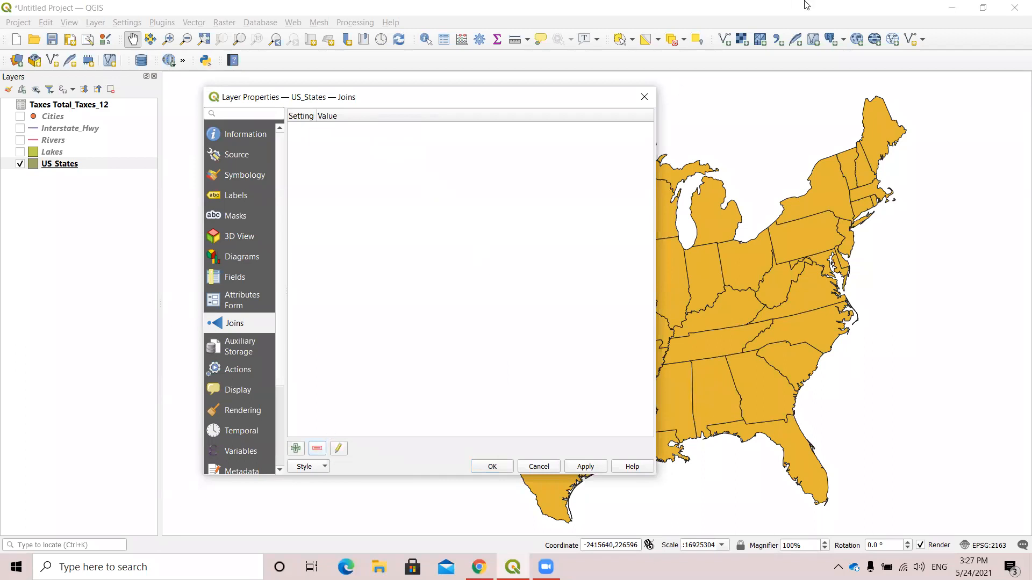
click(644, 97)
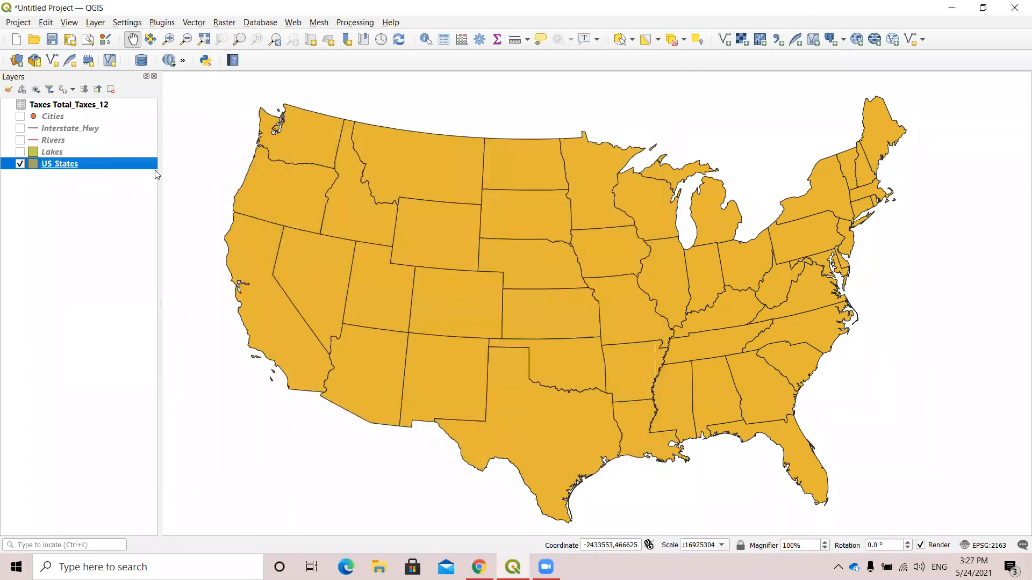
Check whether the US_States attribute table still has the joined tax column, and close the table.
right_click(102, 164)
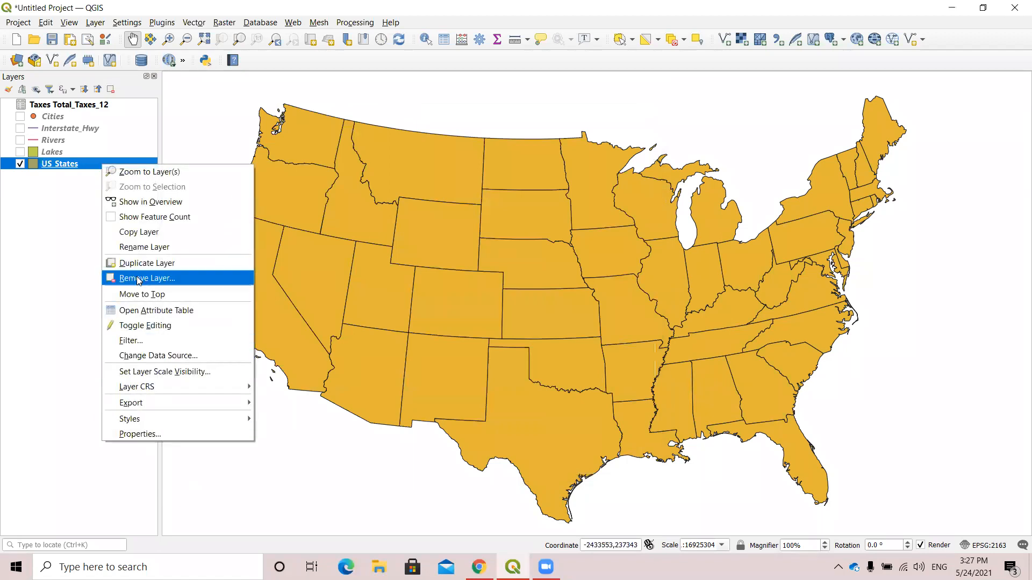
click(155, 310)
drag(265, 428, 916, 436)
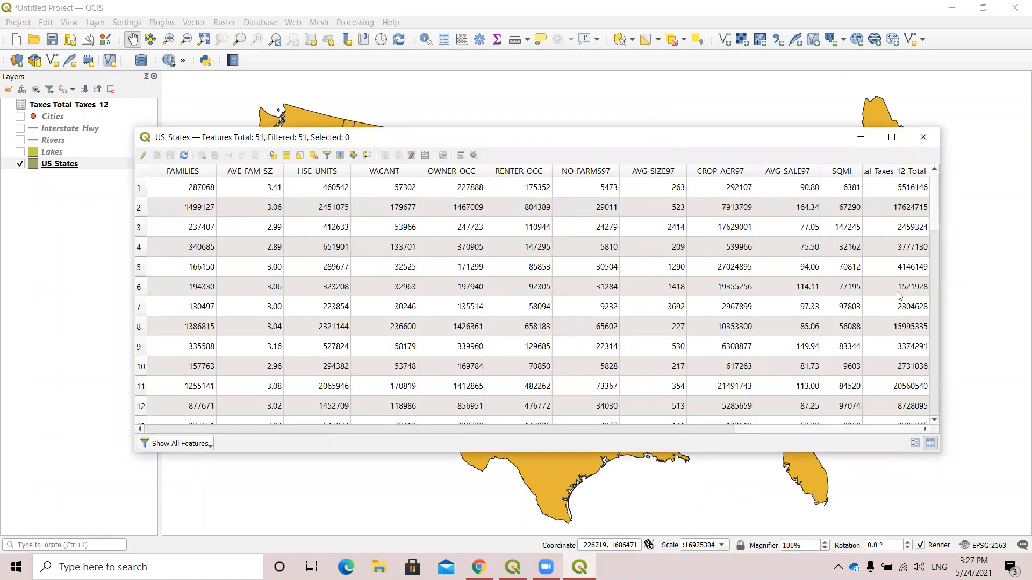
click(928, 138)
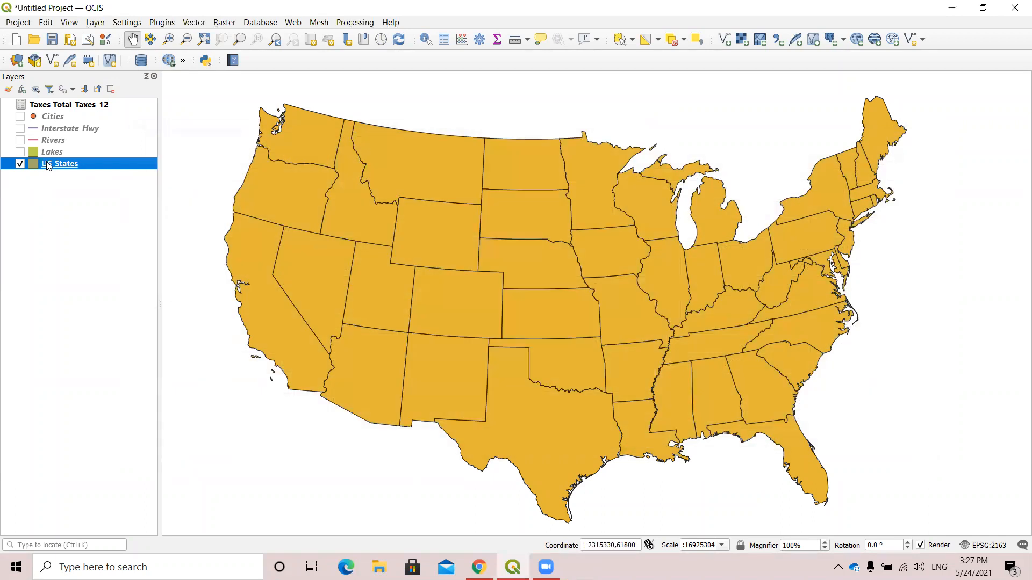
Remove the Taxes Total_Taxes_12 join from the US_States layer and apply the change.
right_click(49, 164)
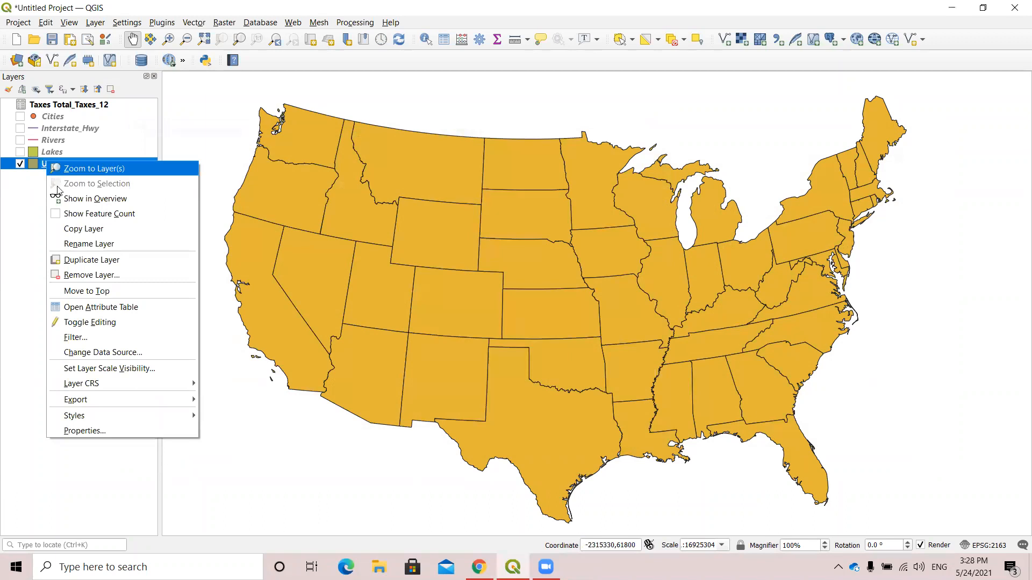
click(85, 431)
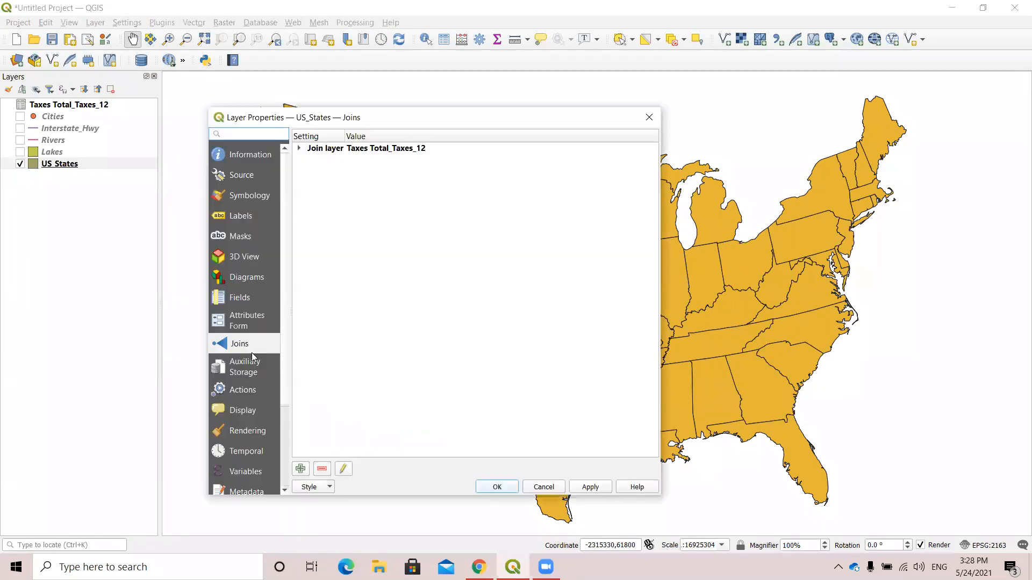
click(324, 150)
click(322, 469)
click(594, 492)
click(497, 487)
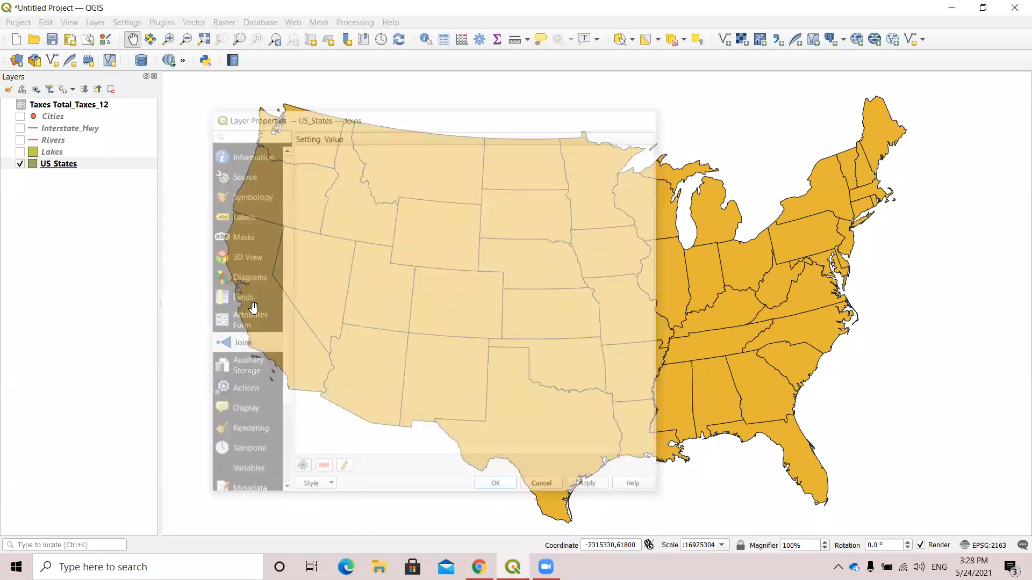
Recheck the last columns of the US_States attribute table after the join removal, and close the table.
click(90, 166)
right_click(89, 166)
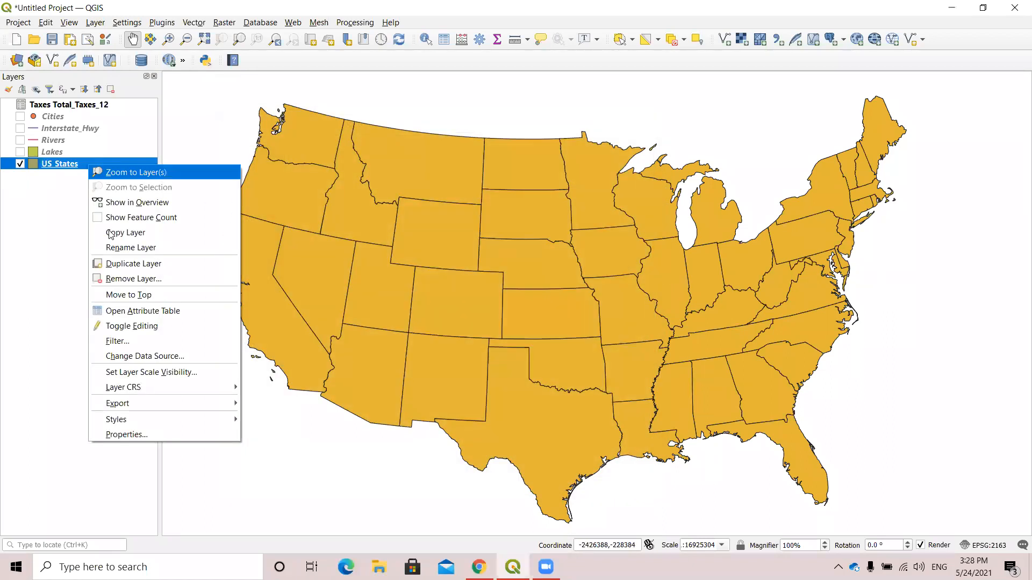
click(132, 311)
drag(306, 429, 921, 432)
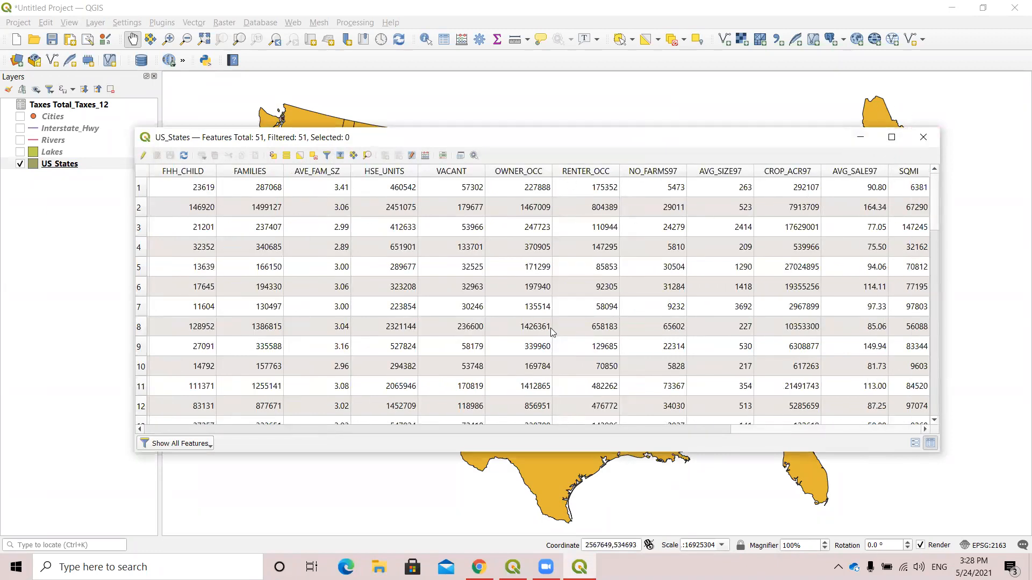
click(923, 141)
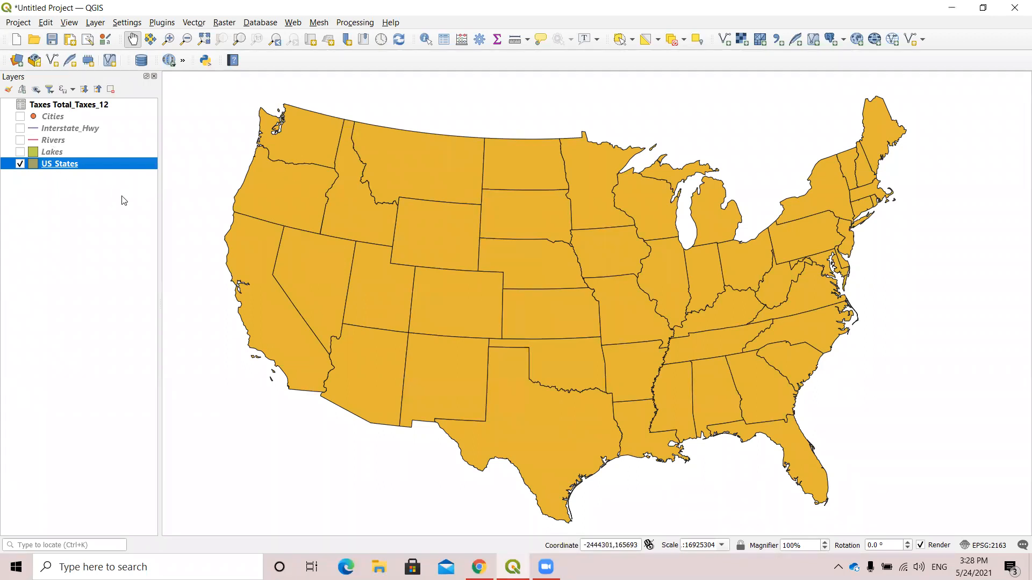
Make the Cities layer visible on the map.
click(206, 61)
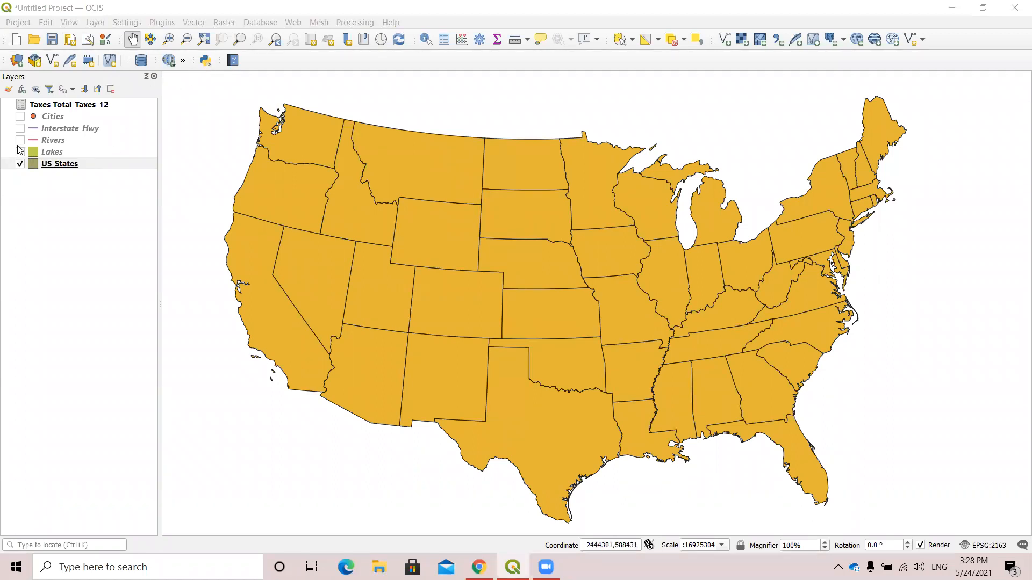
click(46, 119)
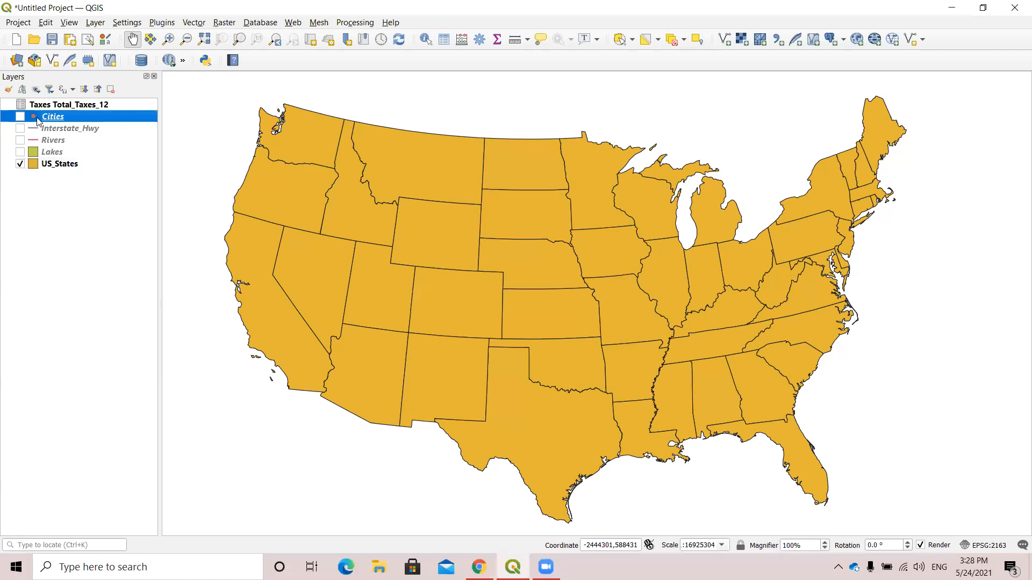
click(21, 117)
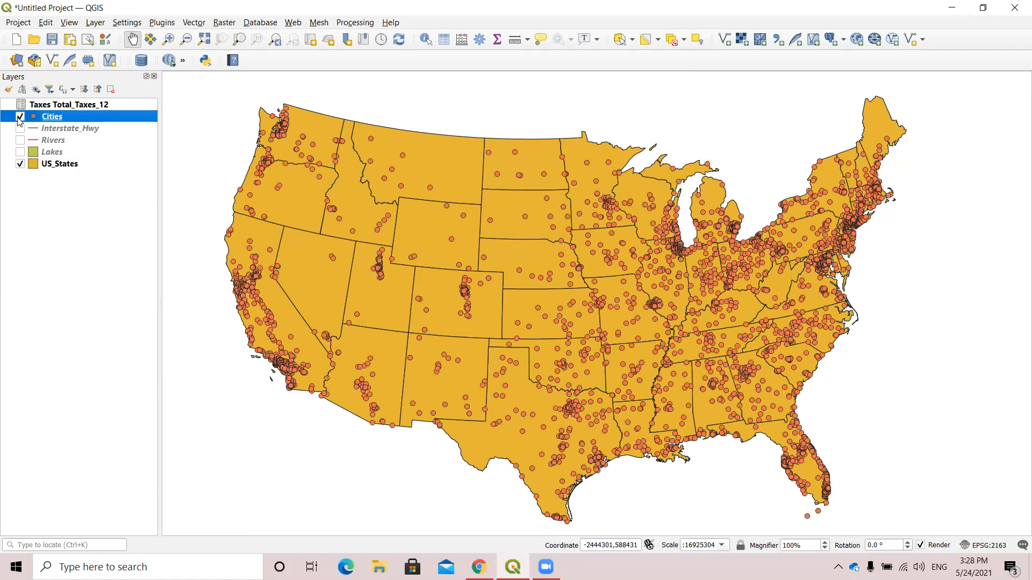
Open the provider filter for the Cities layer and start its expression with the CAPITAL field.
right_click(57, 119)
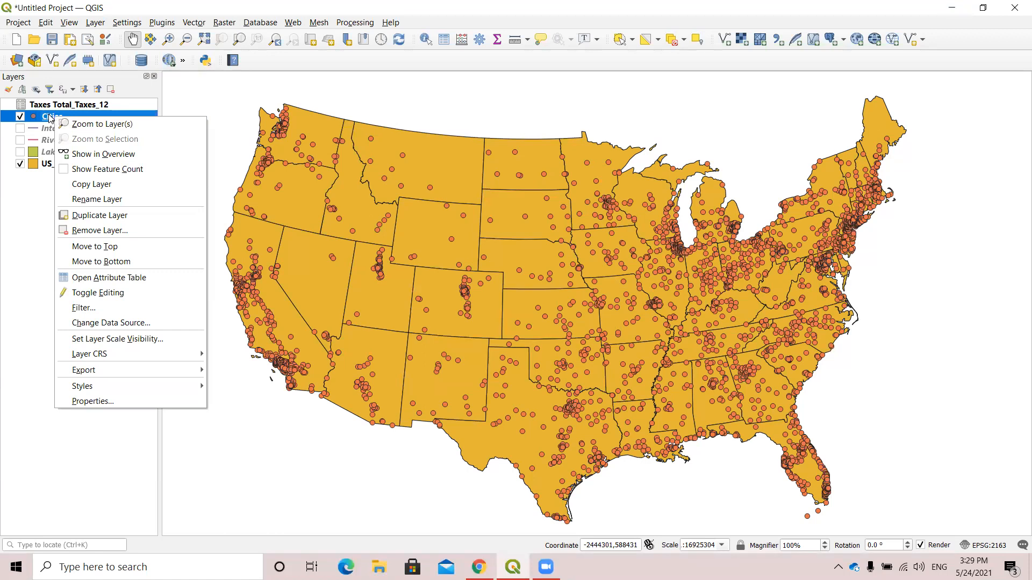
click(107, 312)
drag(815, 79, 450, 128)
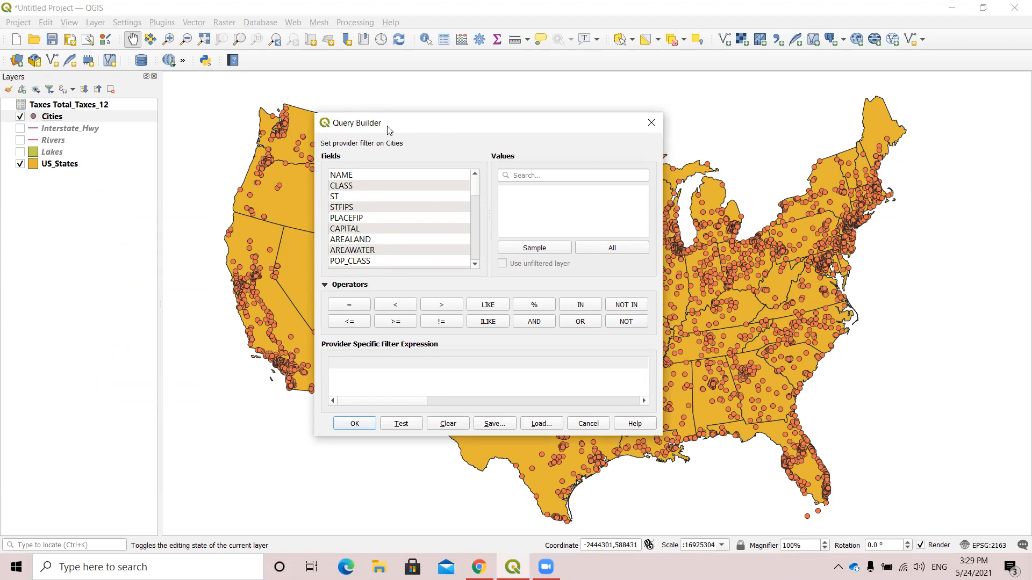
drag(388, 126, 397, 129)
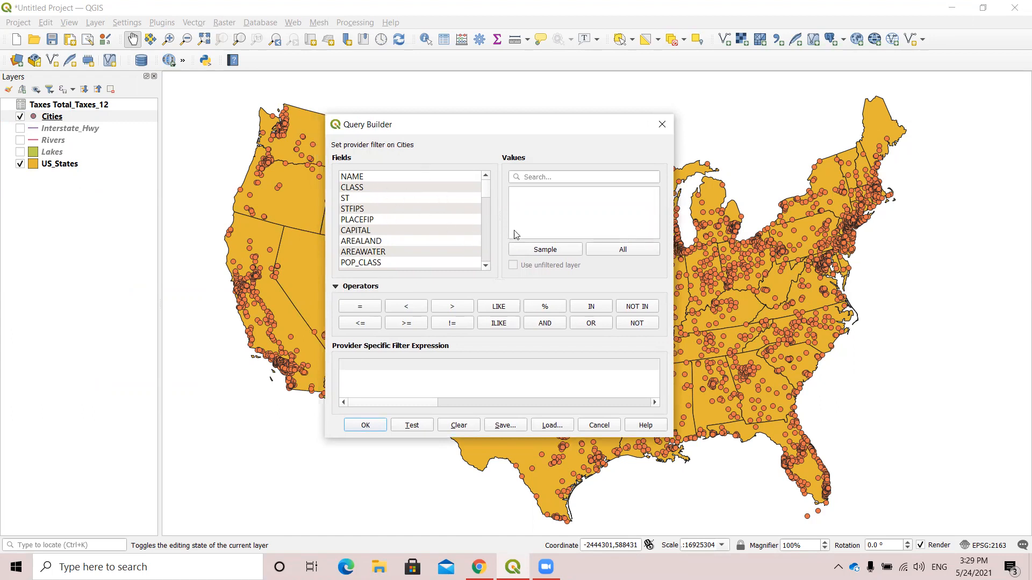
click(355, 232)
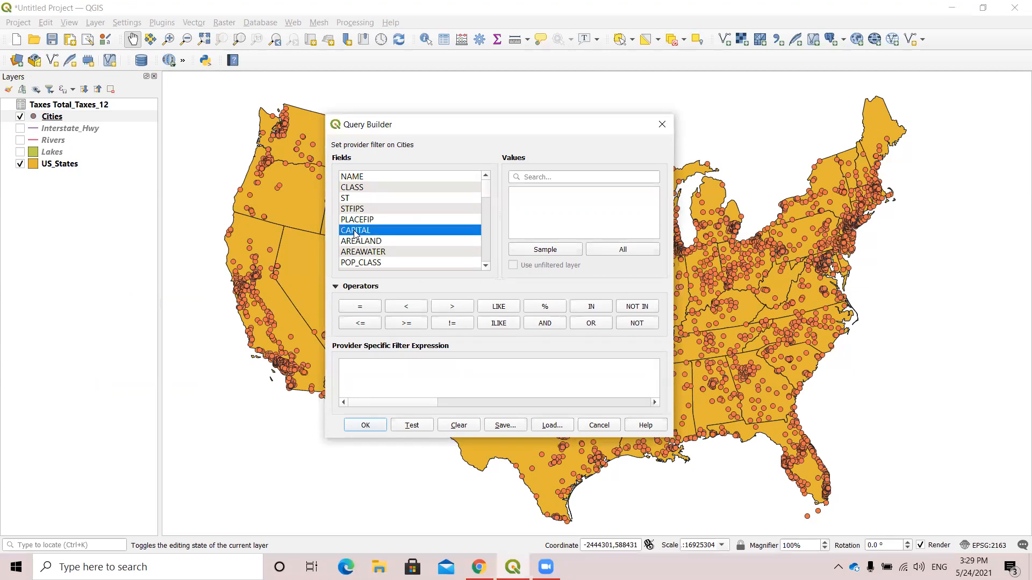
double_click(385, 232)
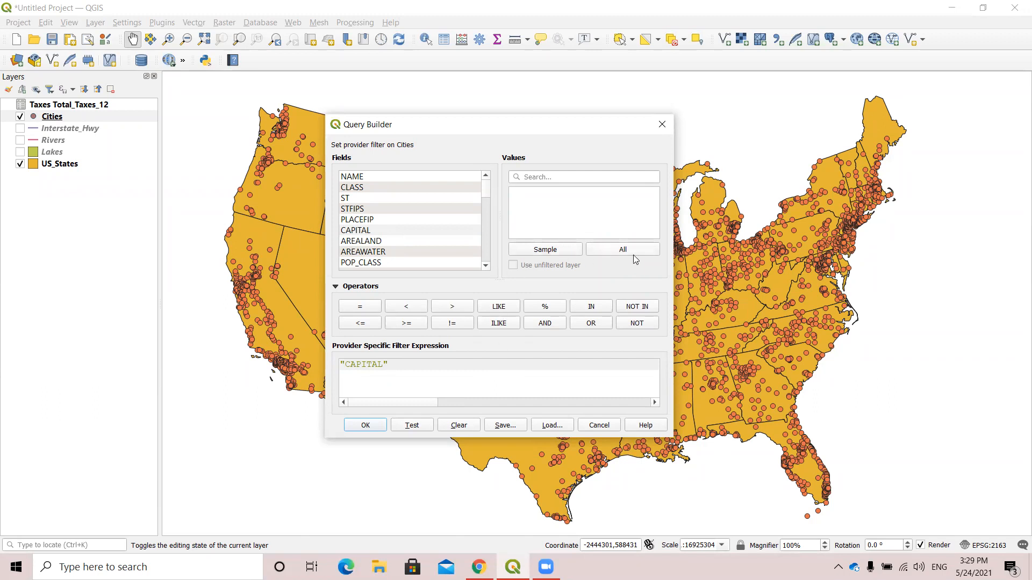
List all values of the CAPITAL field and complete the filter expression as "CAPITAL" = 'State'.
click(634, 250)
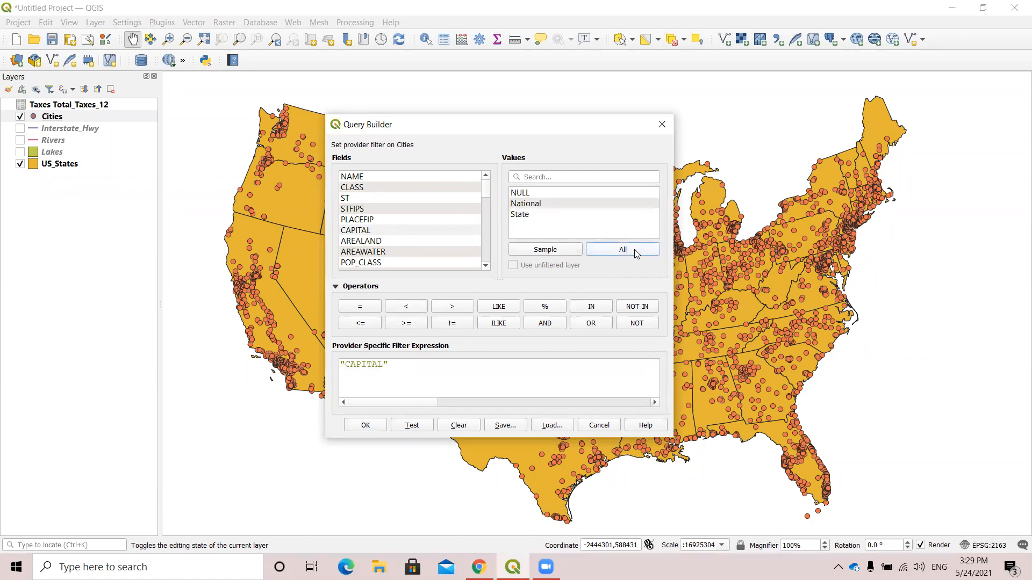
click(525, 215)
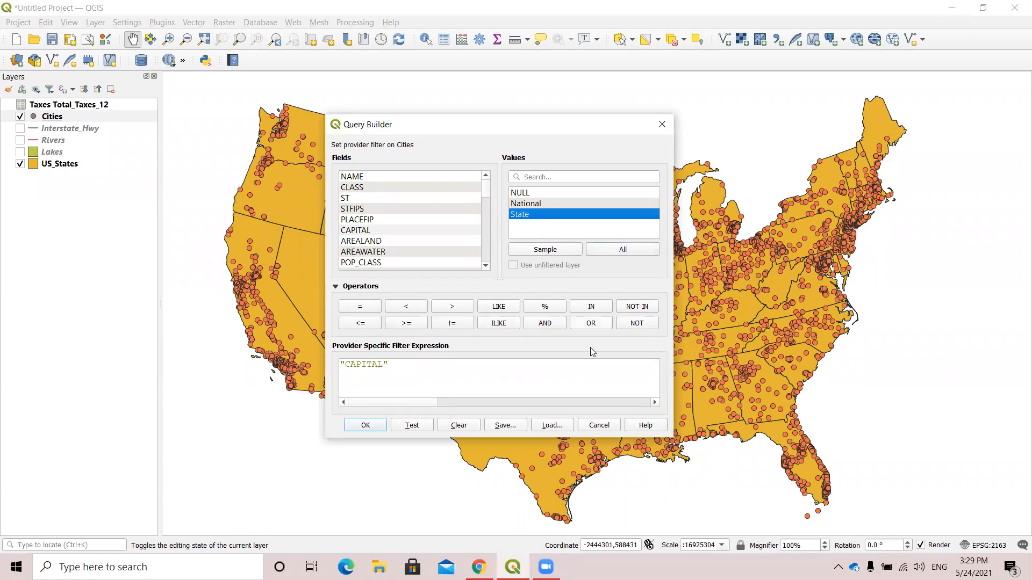
click(362, 307)
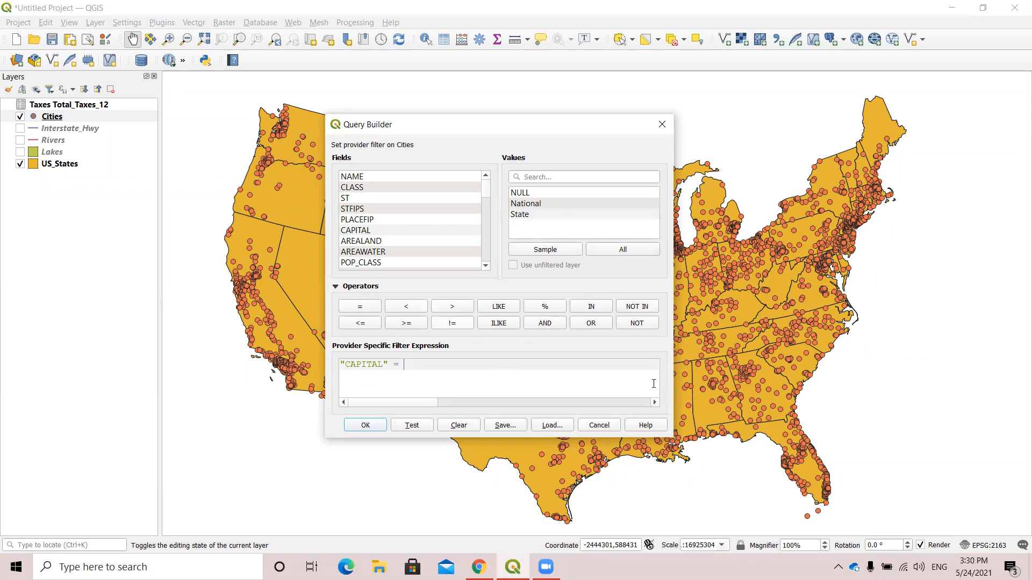
click(529, 215)
double_click(529, 215)
Test the filter expression and apply it to the Cities layer.
click(413, 425)
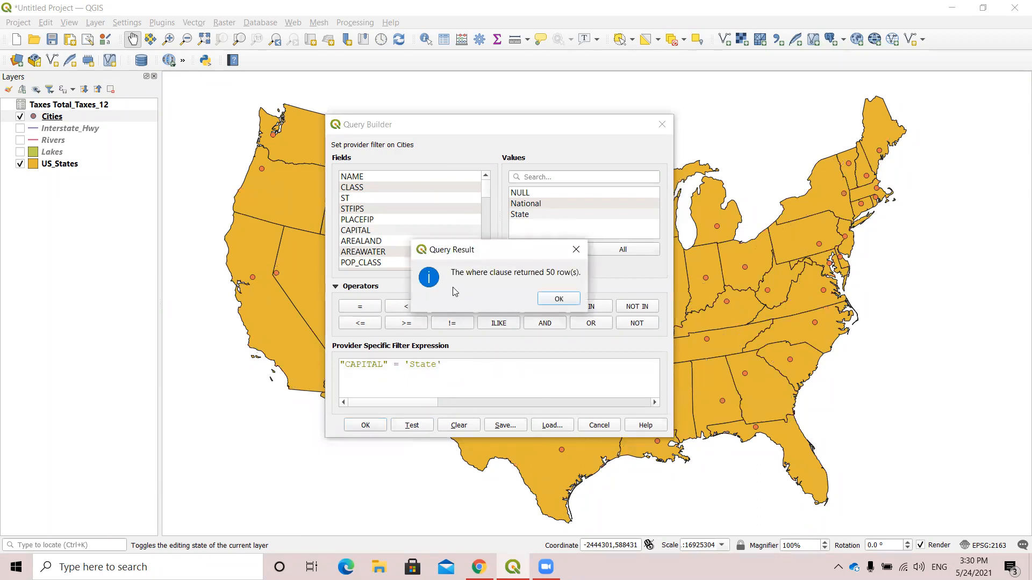
click(558, 299)
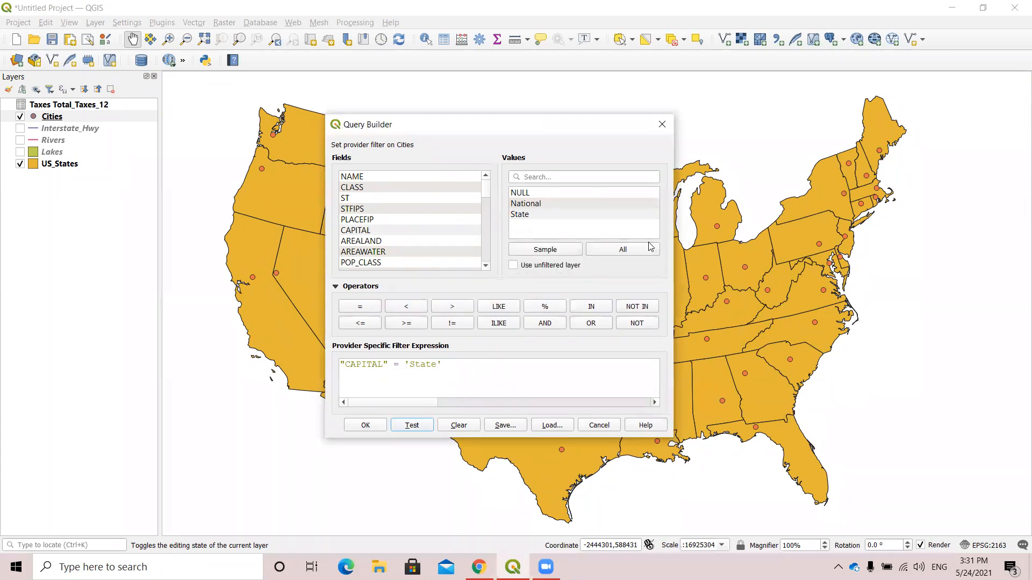
drag(548, 129, 595, 139)
click(415, 432)
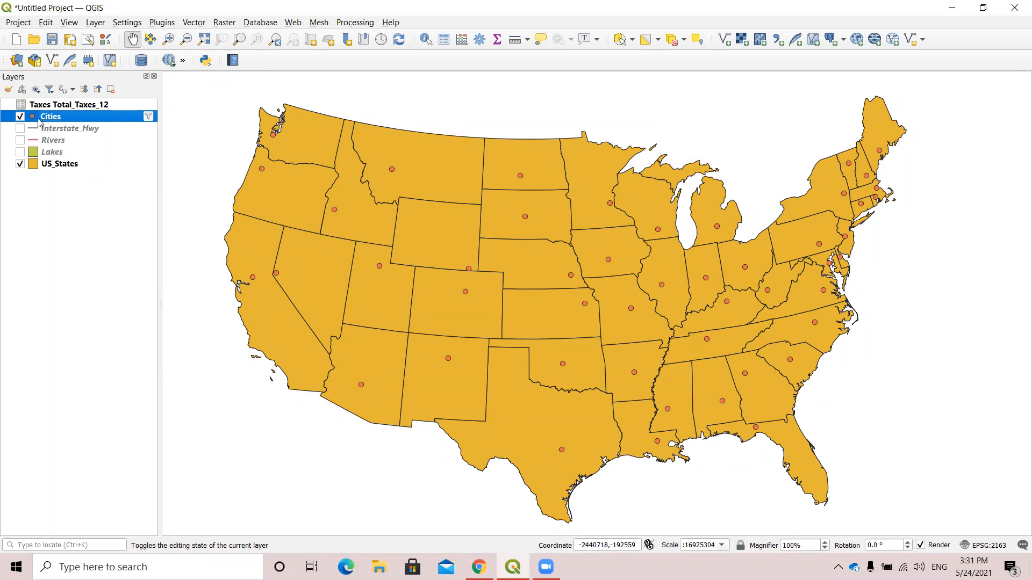
In the symbology properties of the Cities layer, search the marker symbols for CAPITAL.
mouse_move(39, 122)
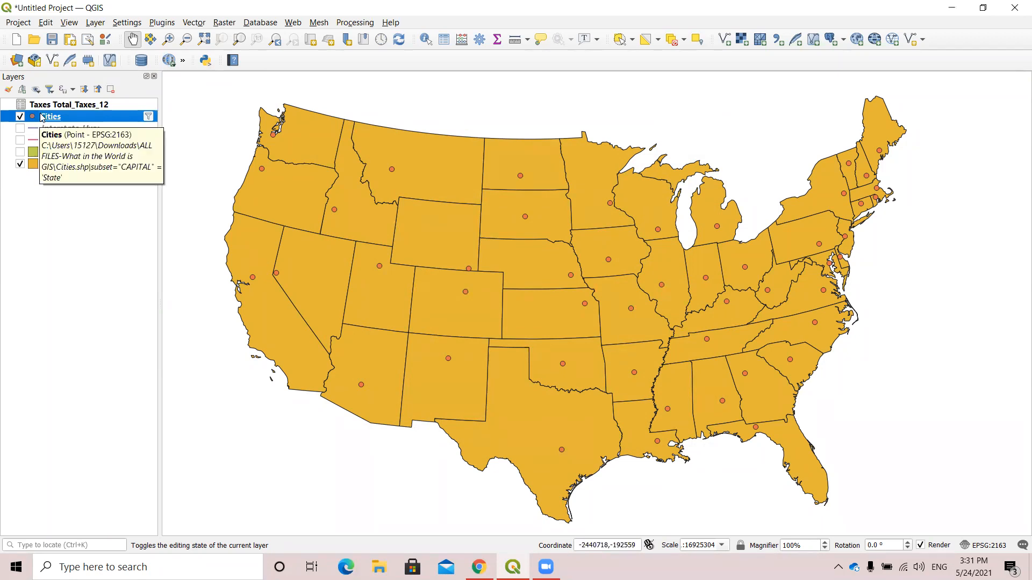
right_click(43, 117)
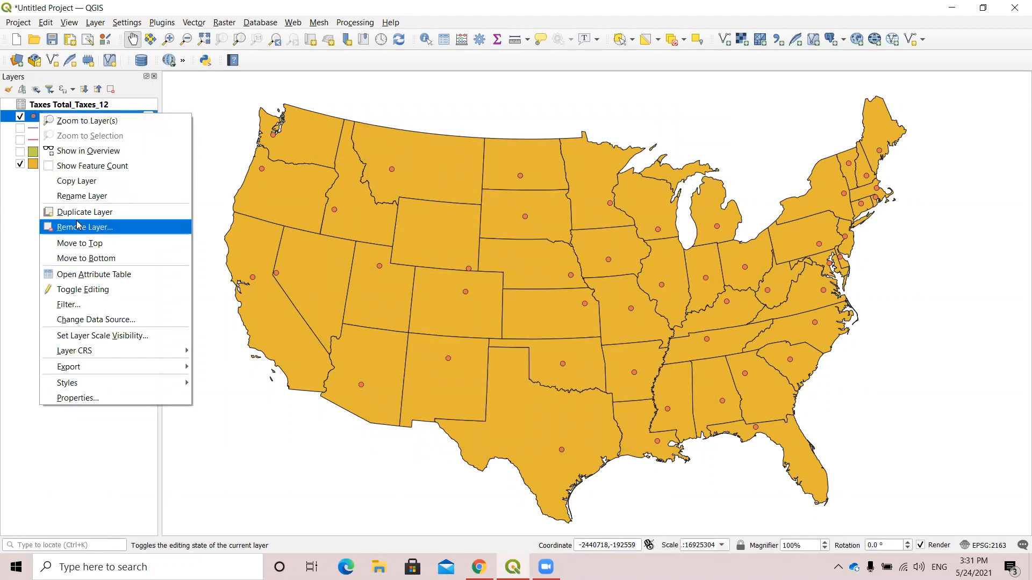
click(78, 398)
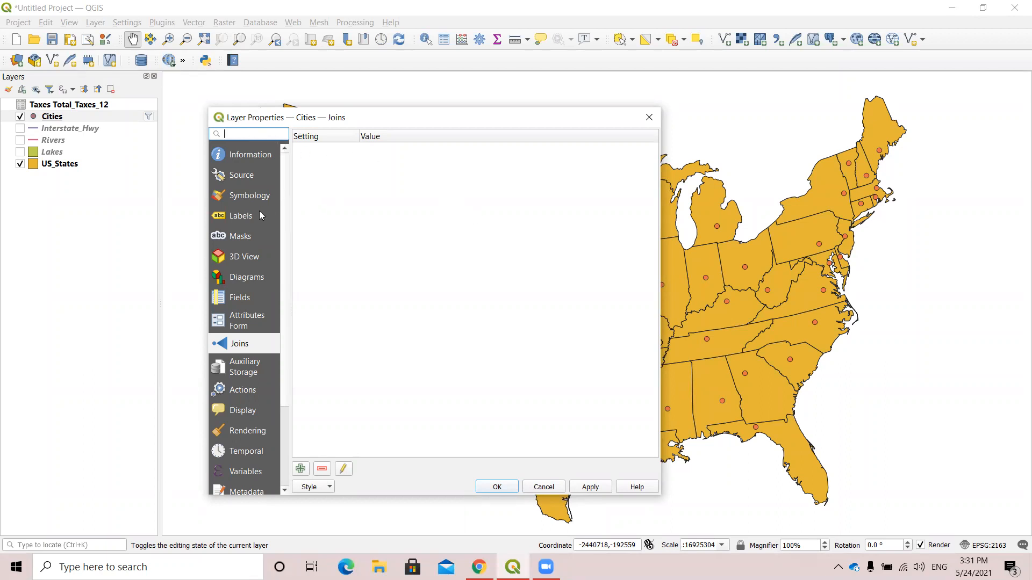
click(258, 196)
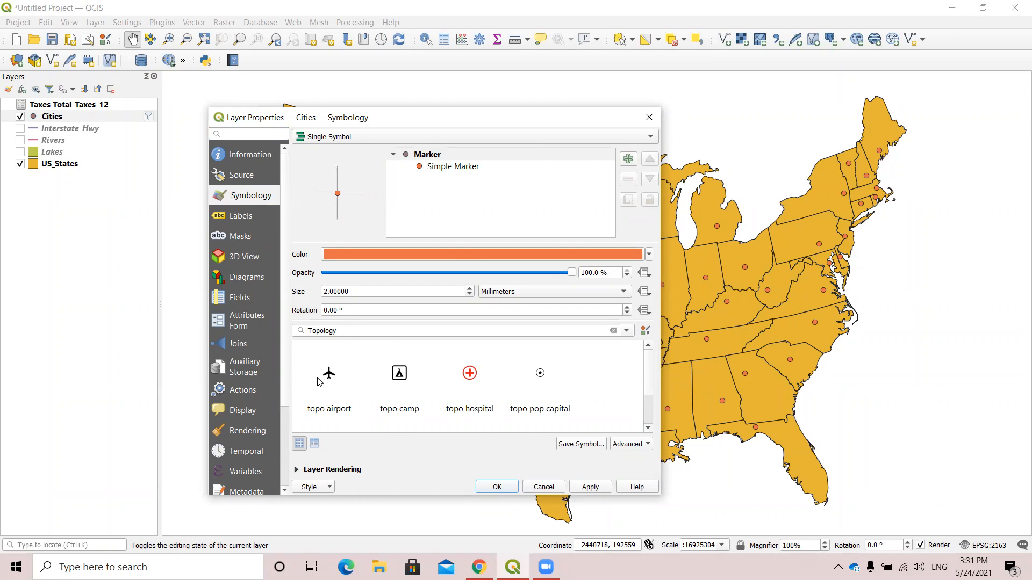
mouse_move(317, 381)
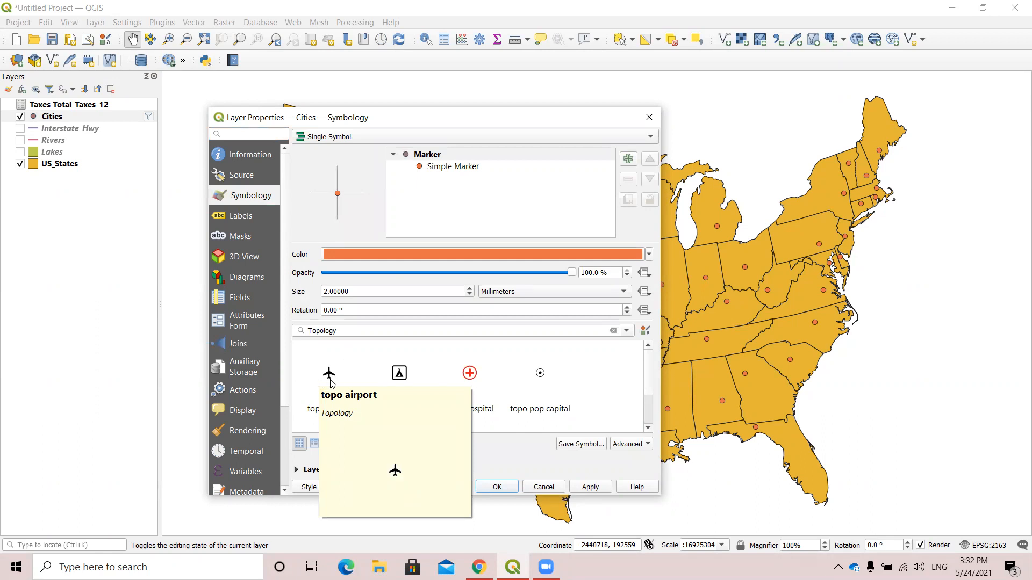
click(352, 329)
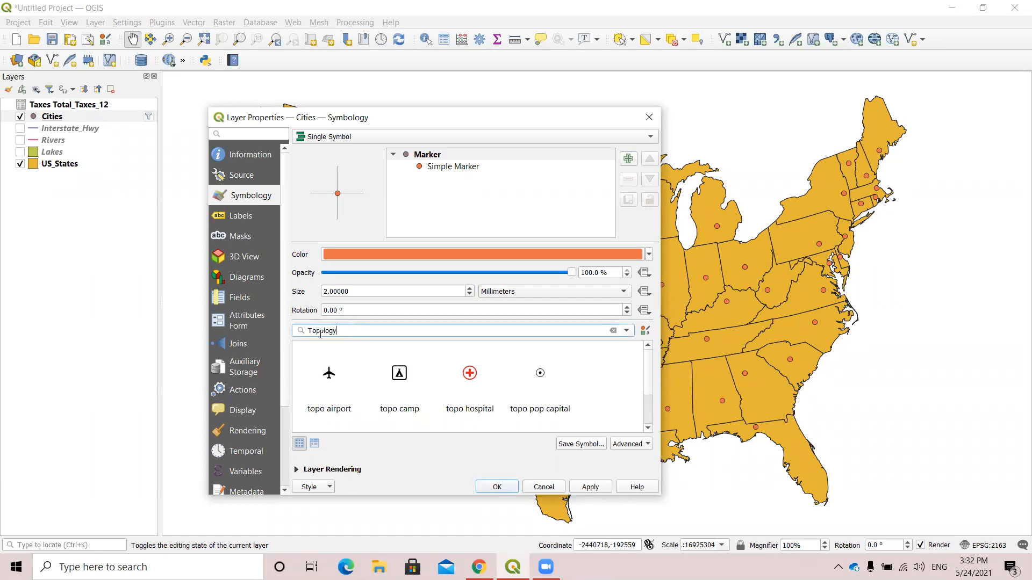
double_click(311, 332)
key(BackSpace)
text(CAPITA)
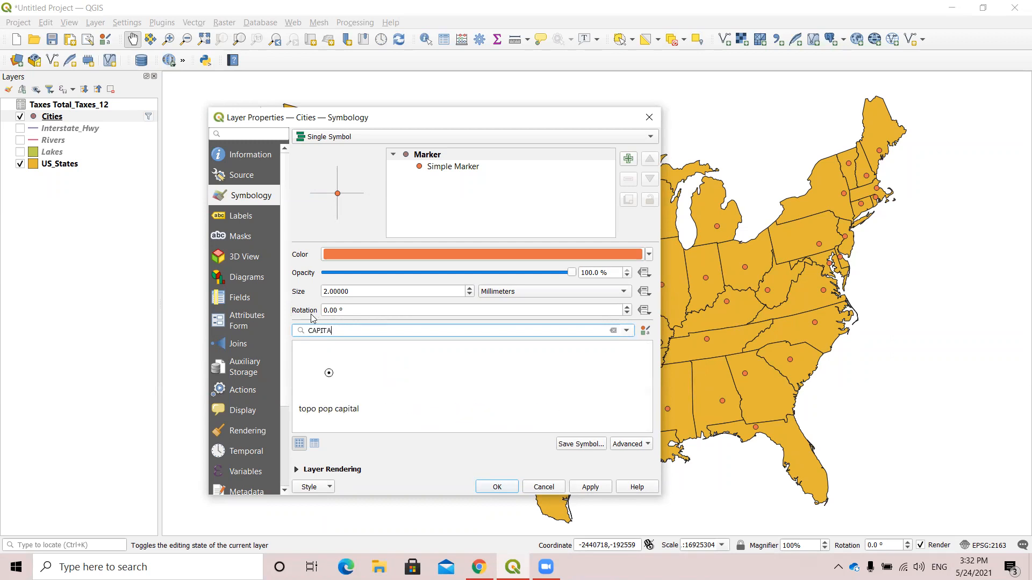
text(L)
Apply the topo pop capital marker to the Cities layer and close its properties.
click(329, 374)
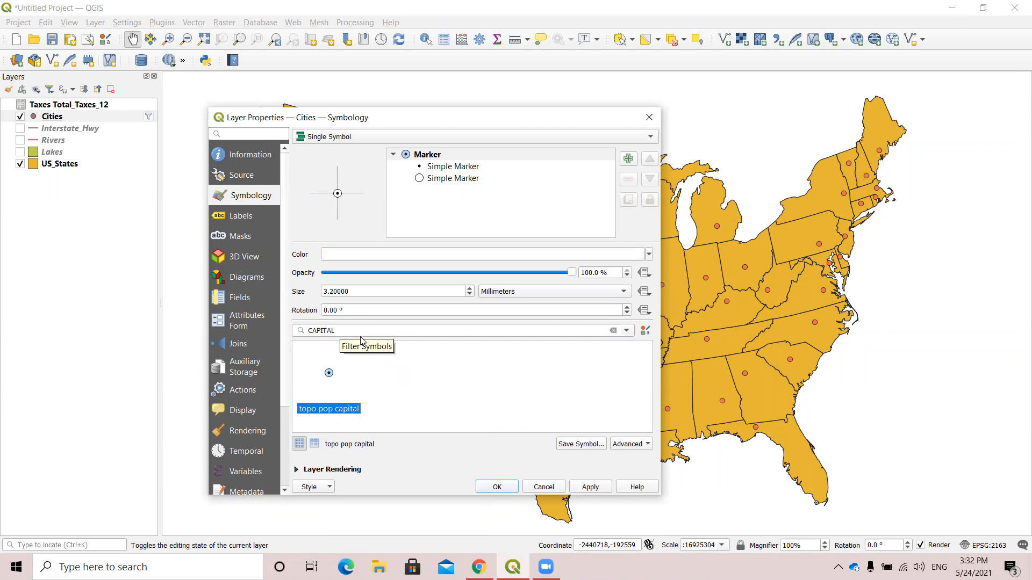
click(591, 491)
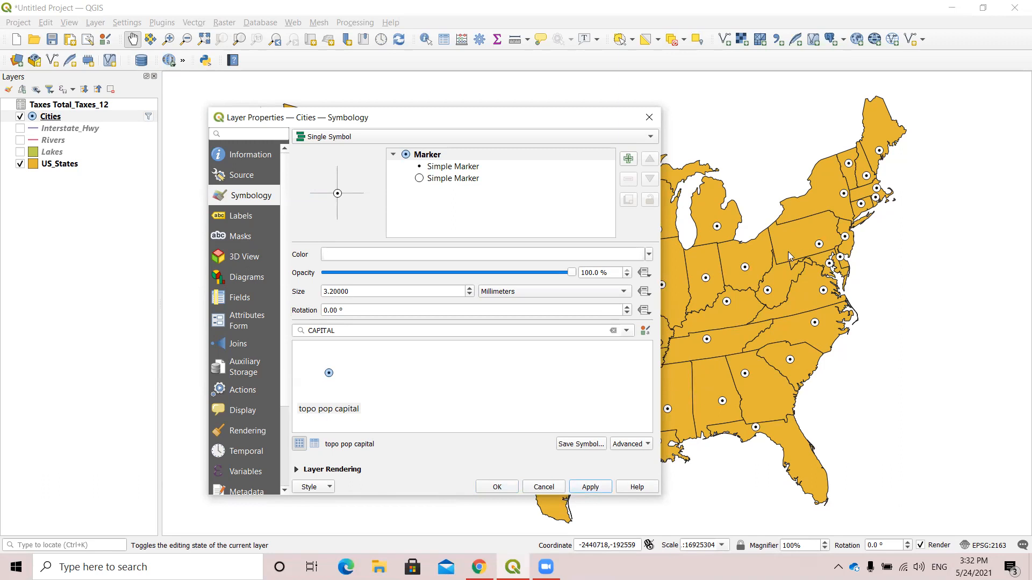
click(508, 485)
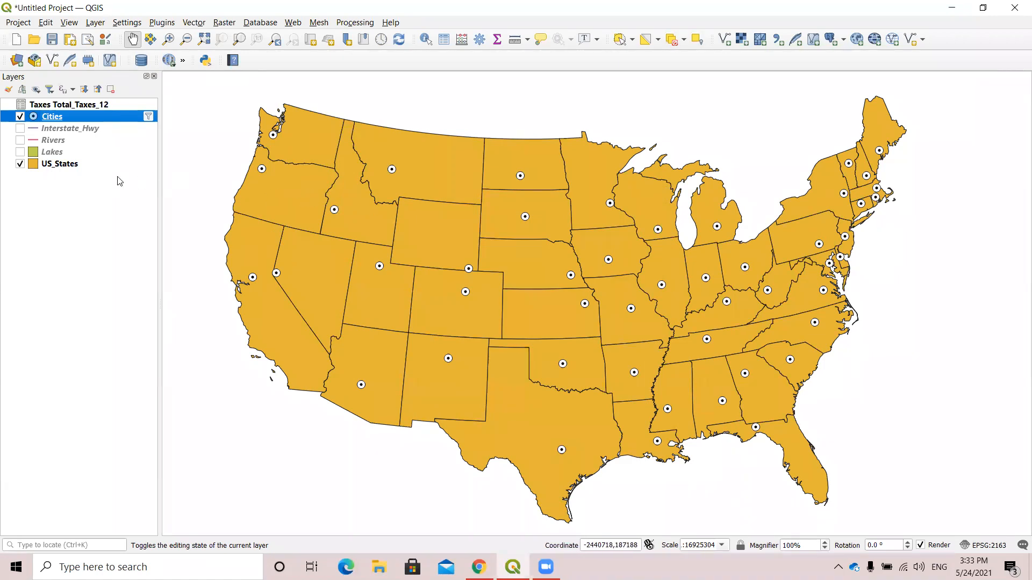
Open the US_States layer's symbology properties and change the symbol type to Graduated.
click(44, 167)
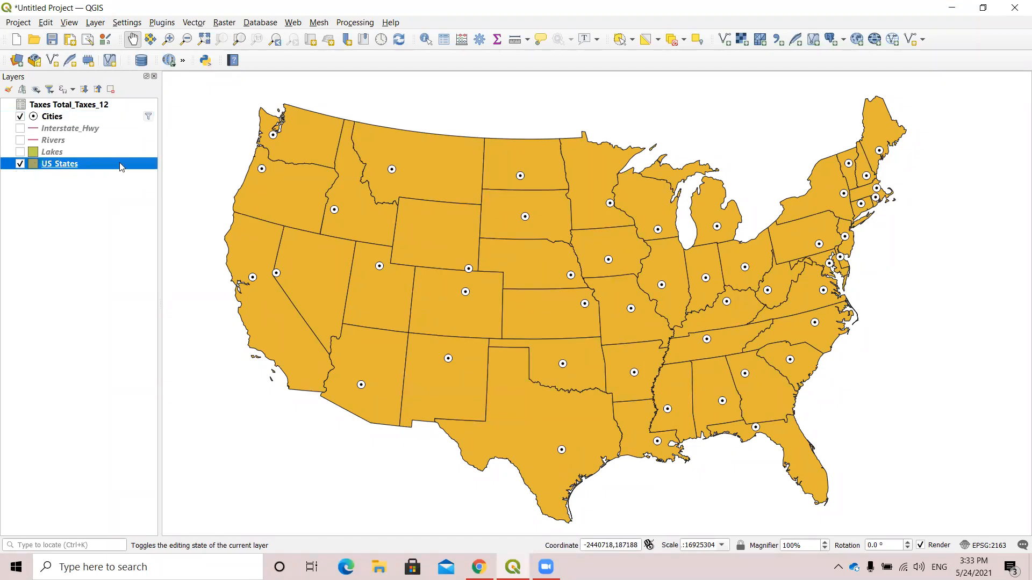
right_click(61, 163)
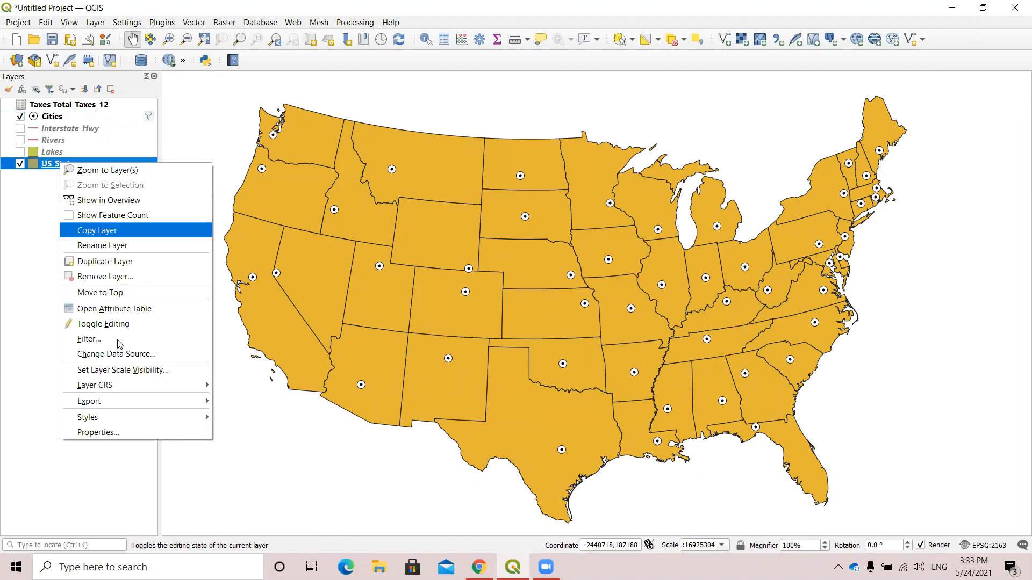
click(109, 433)
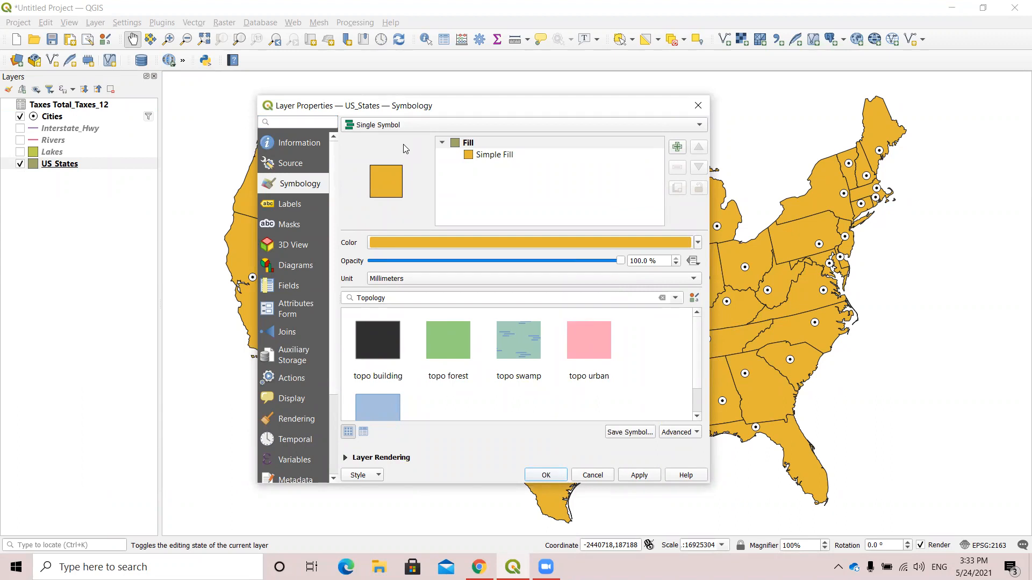
click(701, 127)
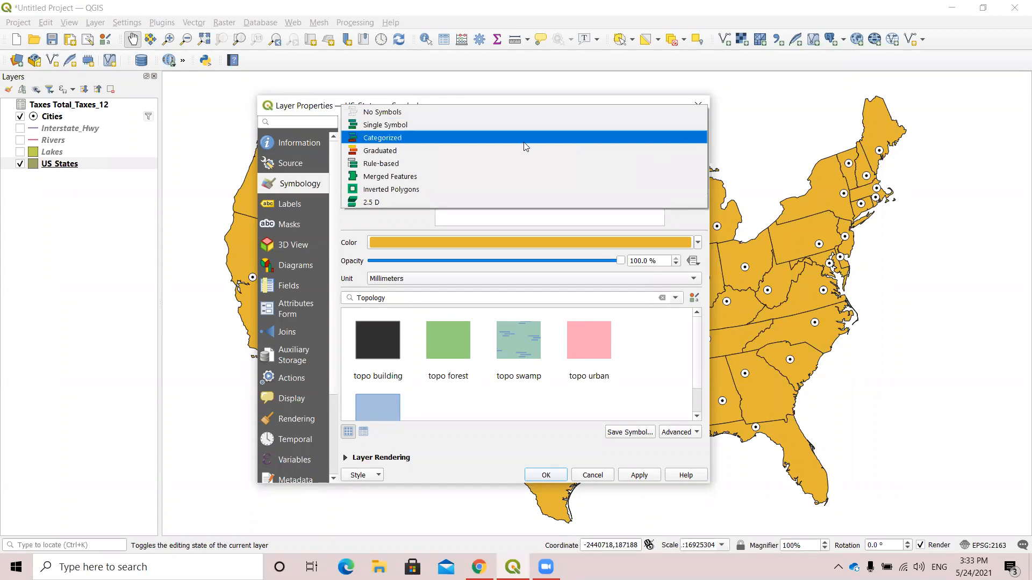
click(395, 150)
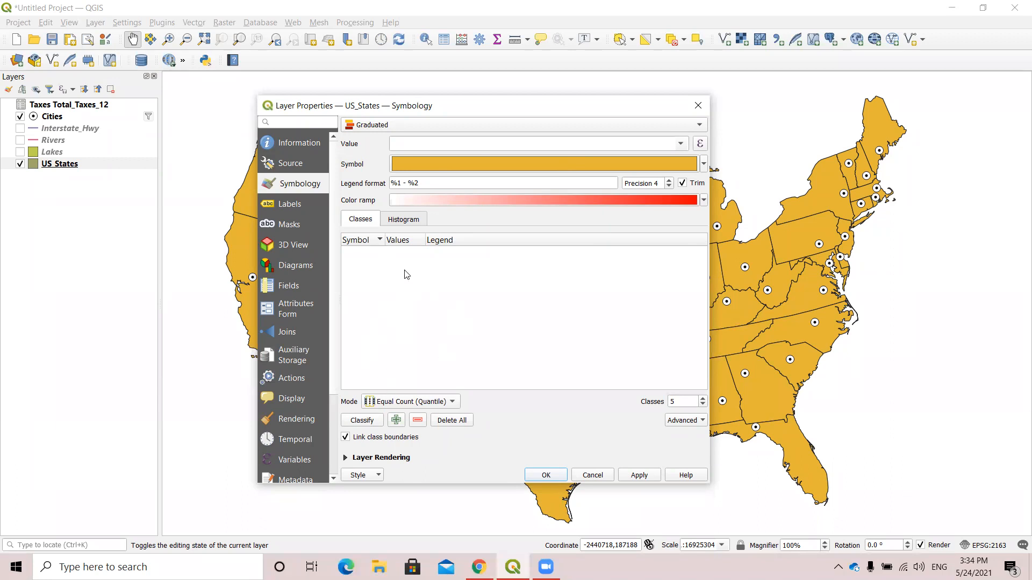
Classify US_States by the POP05_SQMI field and set the classification mode to Natural Breaks (Jenks).
click(374, 424)
click(364, 423)
click(681, 145)
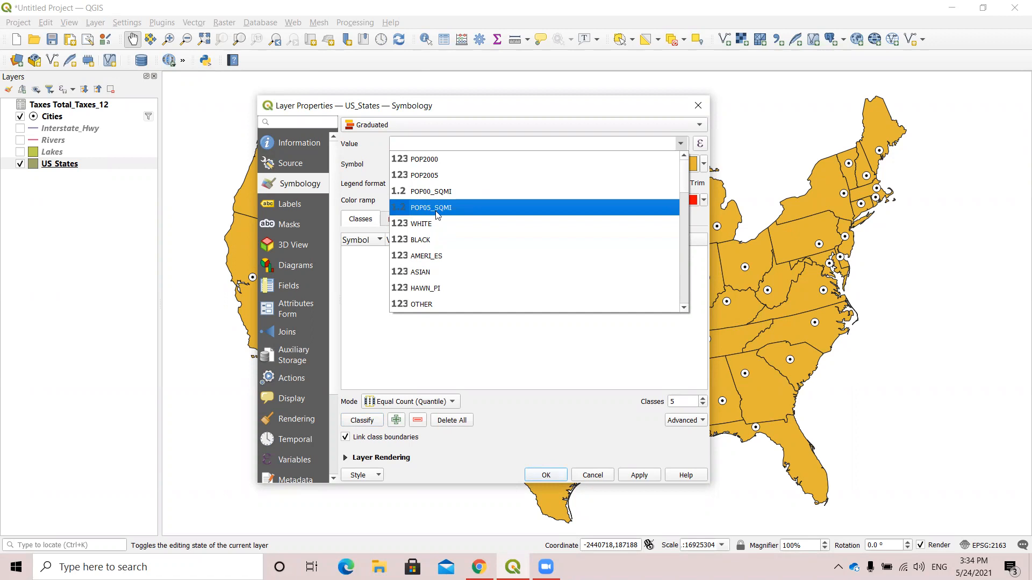
click(469, 214)
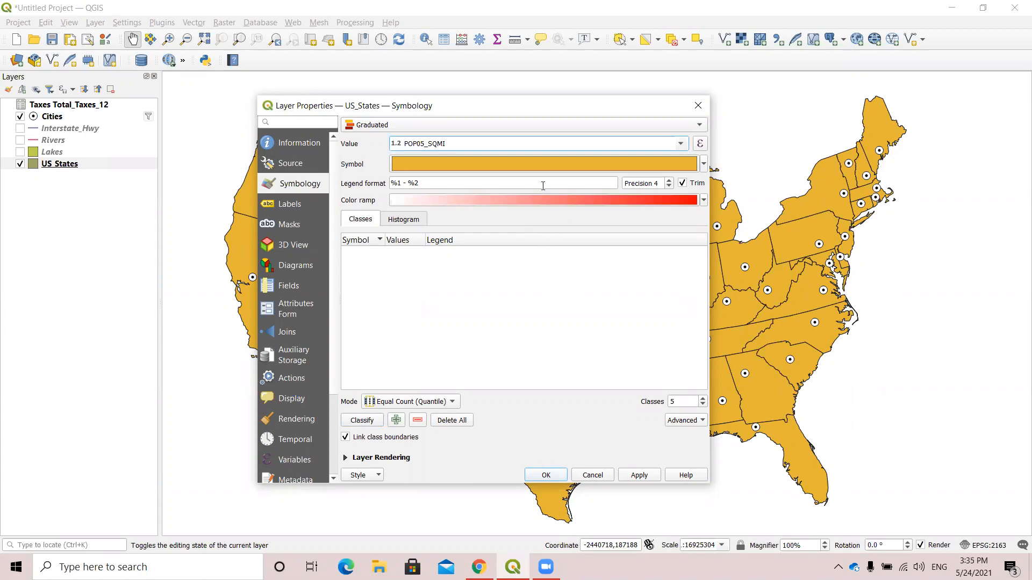
click(361, 421)
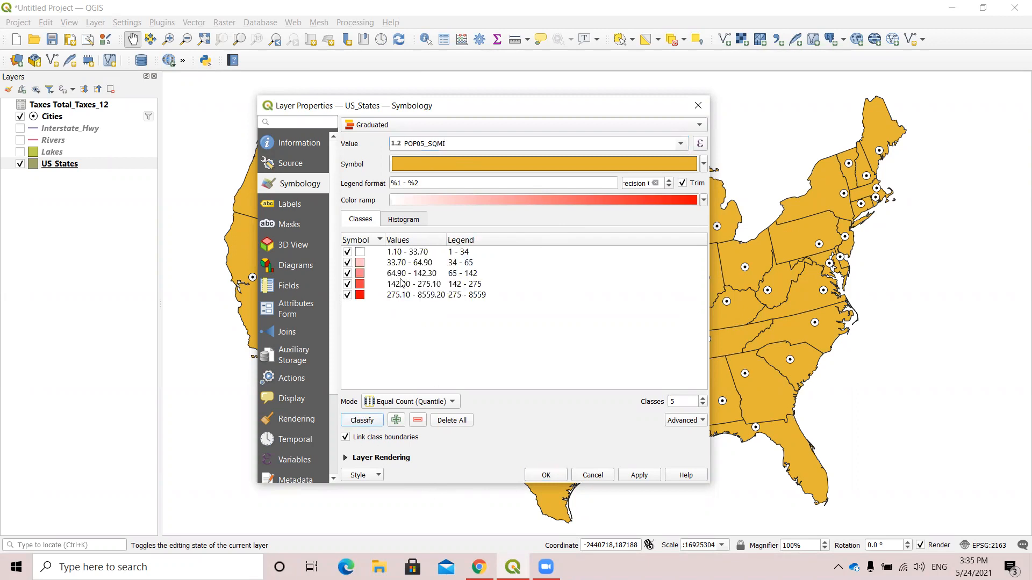
click(451, 404)
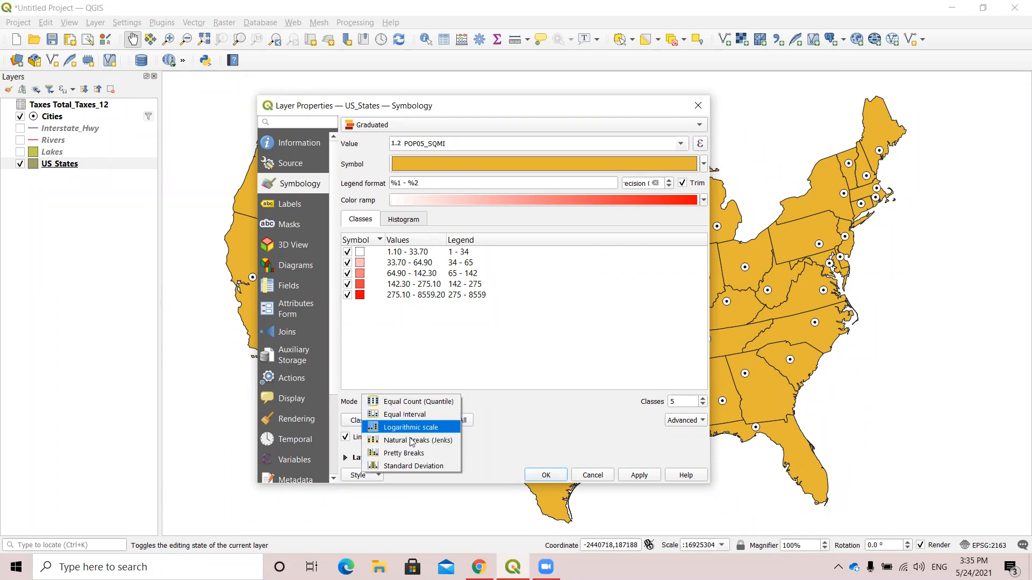
click(441, 441)
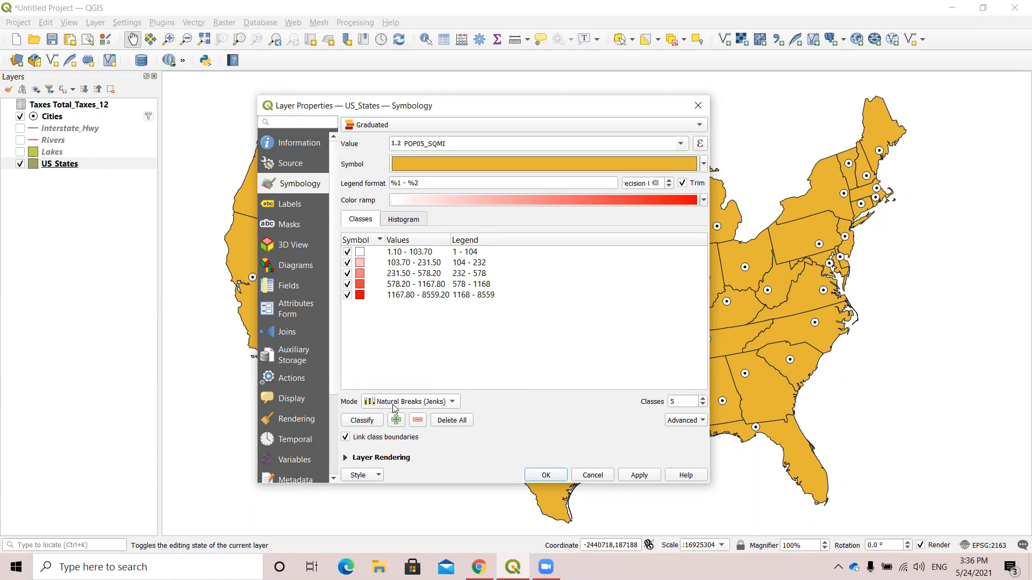
Examine the value ranges of the five US_States classes and the class bounds of the lowest one.
click(406, 253)
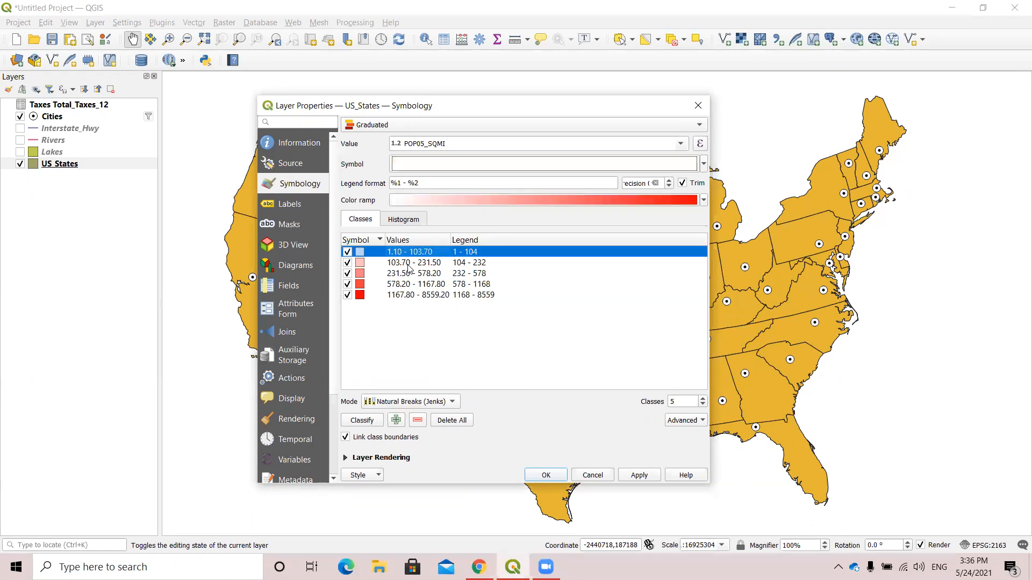
click(409, 274)
click(410, 297)
click(423, 283)
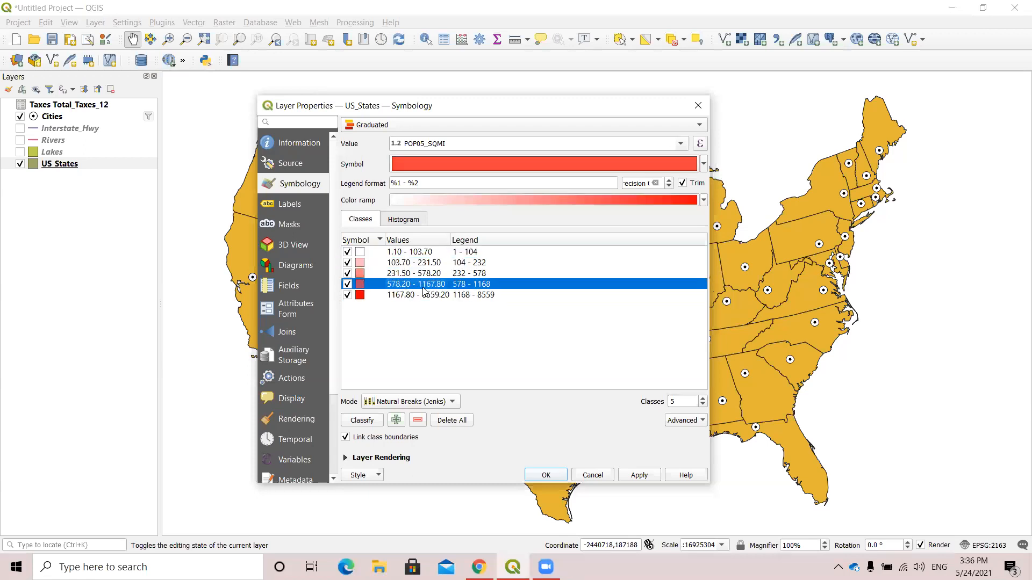
click(421, 274)
click(418, 263)
click(415, 252)
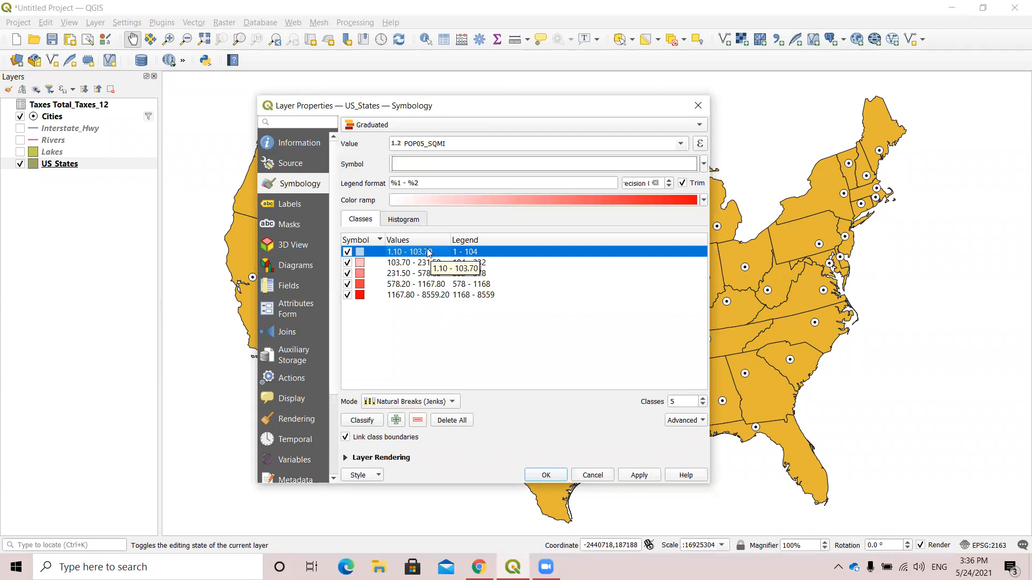
double_click(421, 252)
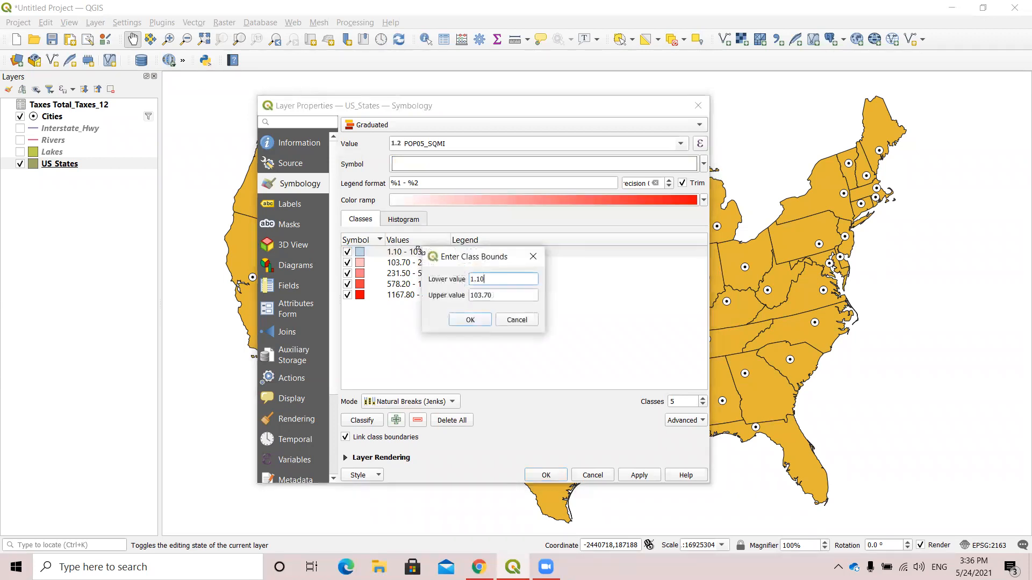
click(533, 256)
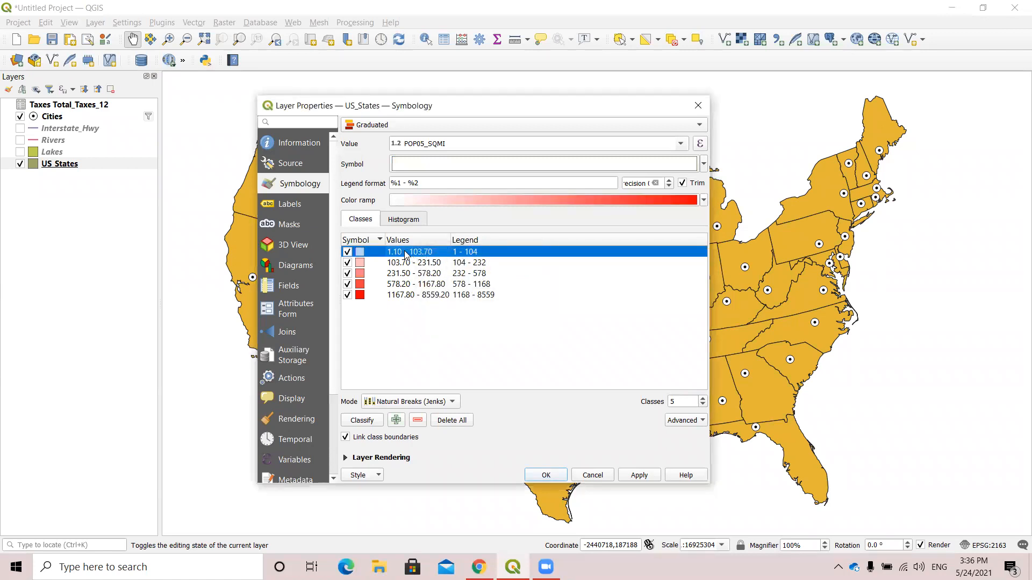
Set the upper value of the first US_States class to 50 and of the second class to 100.
double_click(406, 253)
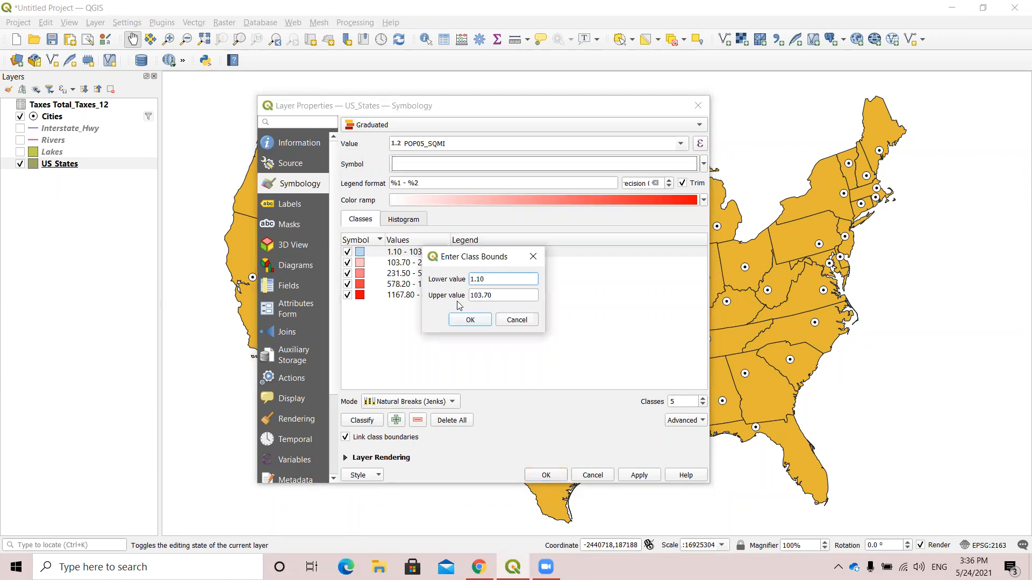
drag(505, 297, 451, 297)
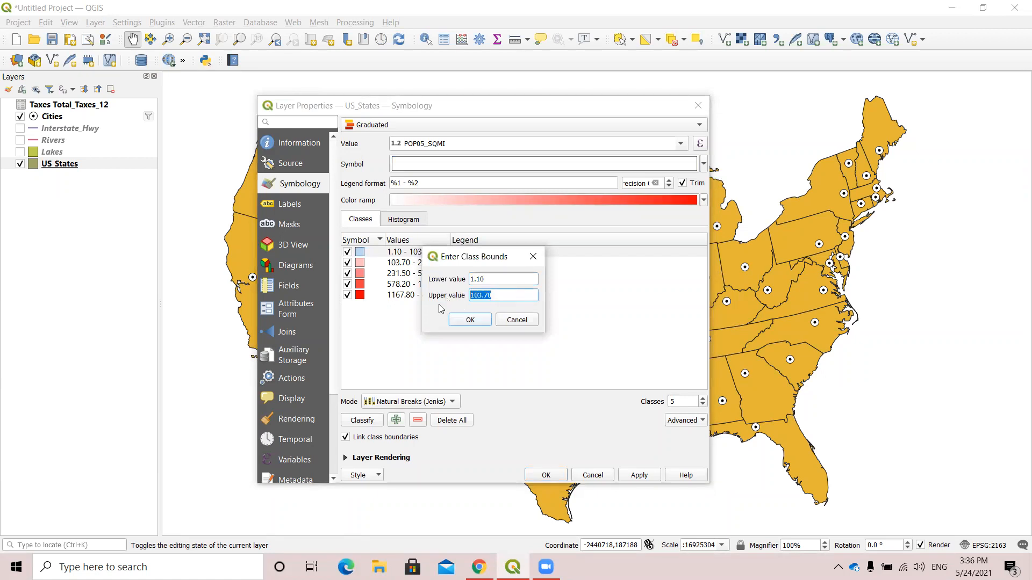
text(50)
click(470, 320)
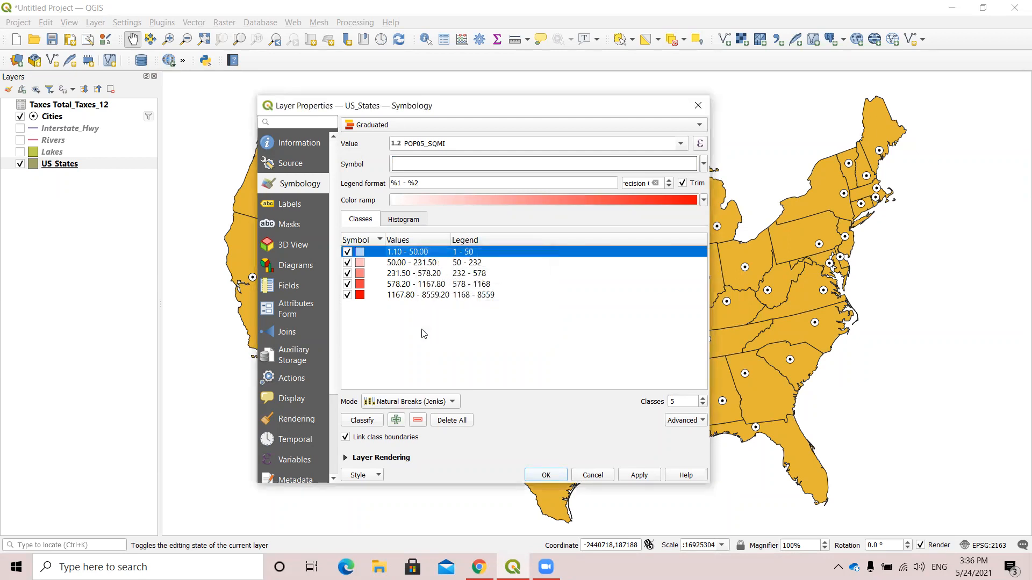
double_click(419, 263)
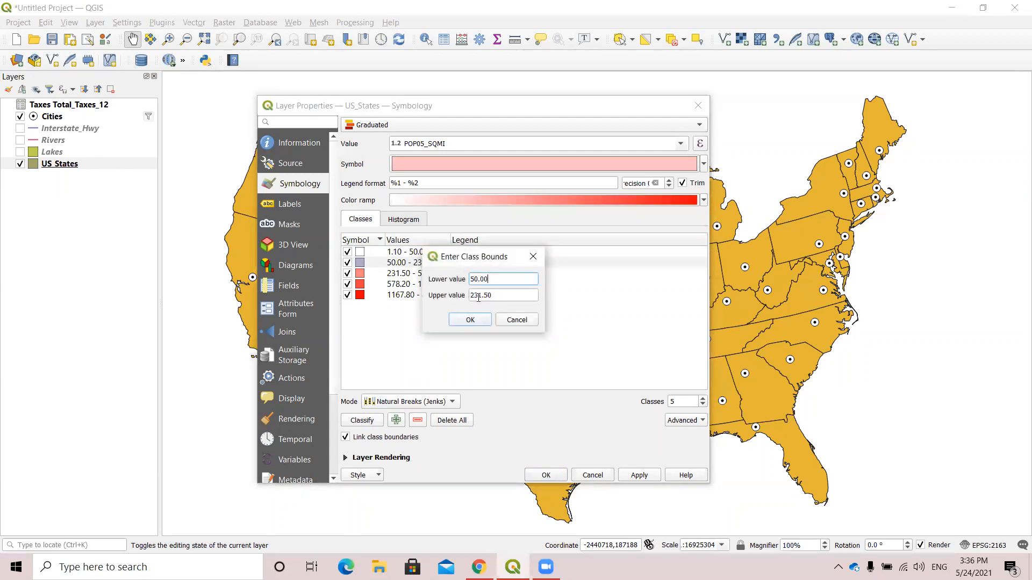
key(Tab)
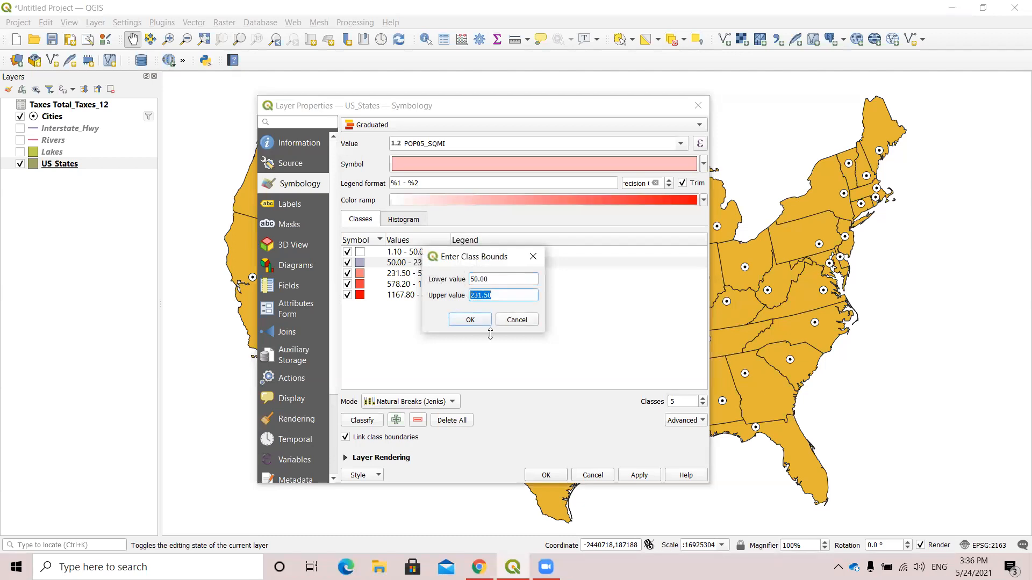
text(100)
click(483, 321)
Set the upper value of the third US_States class to 250 and of the fourth class to 500.
double_click(437, 274)
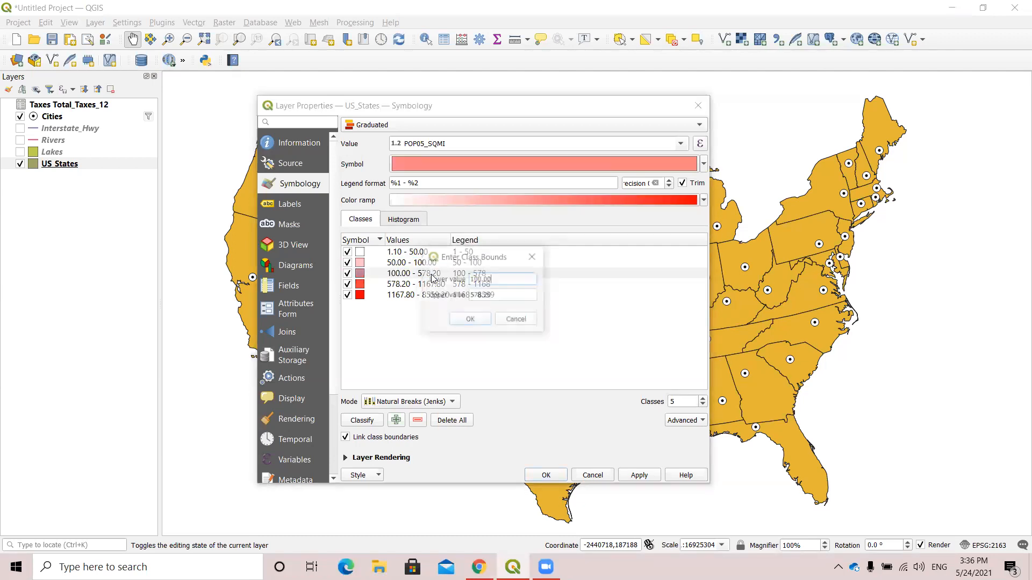
drag(505, 295, 457, 298)
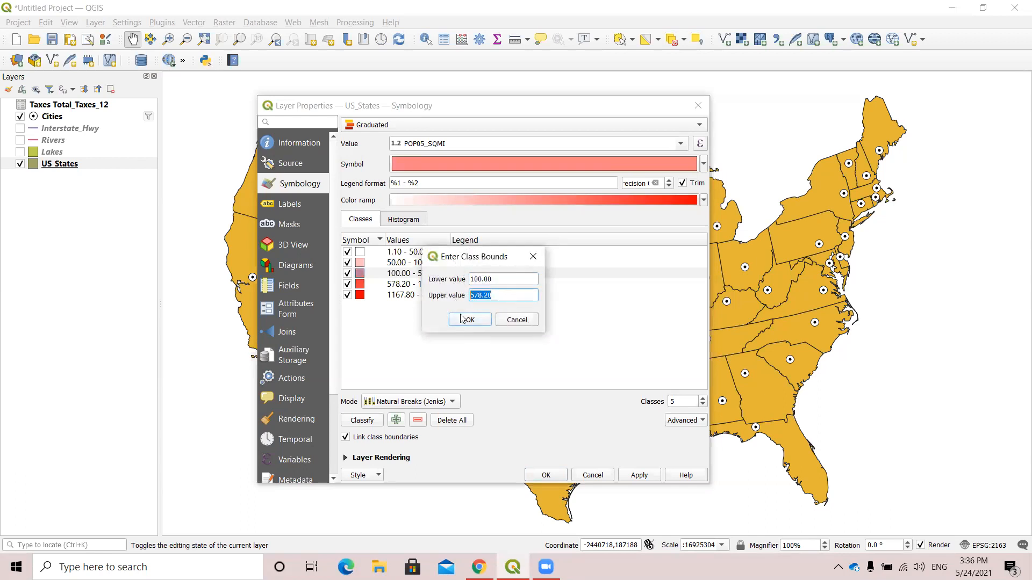
text(250)
click(462, 319)
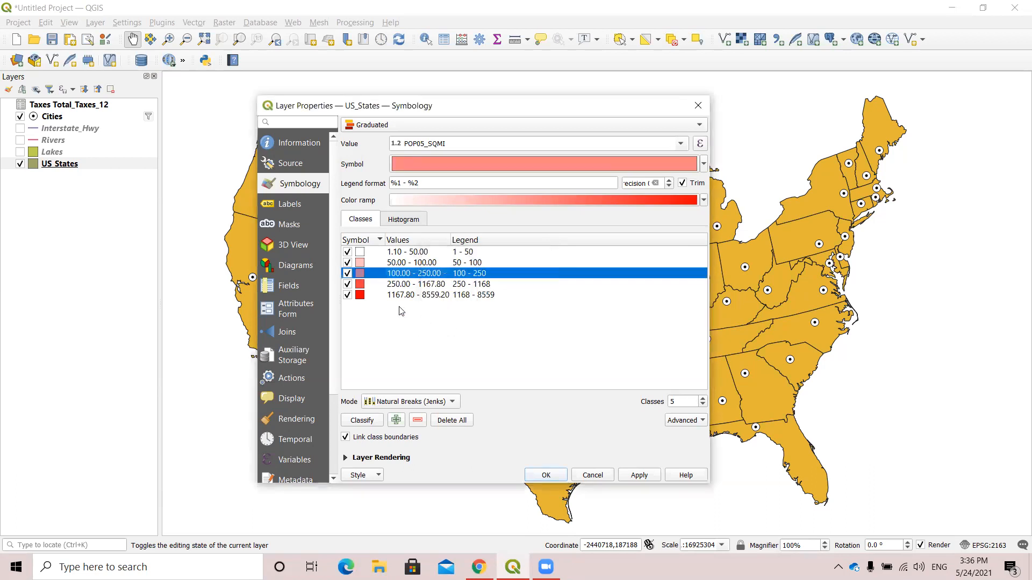
double_click(404, 285)
key(Tab)
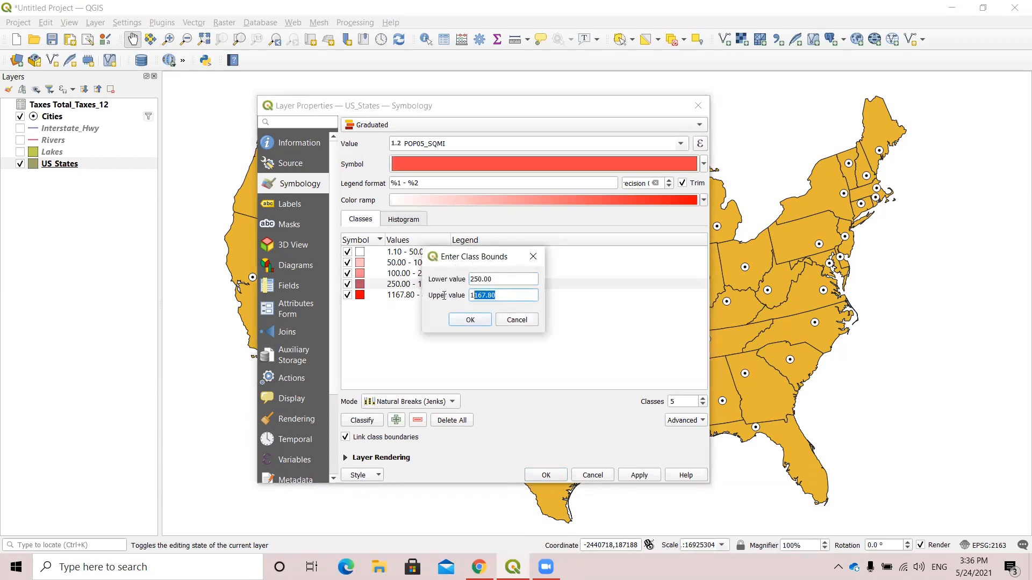
text(500)
click(469, 320)
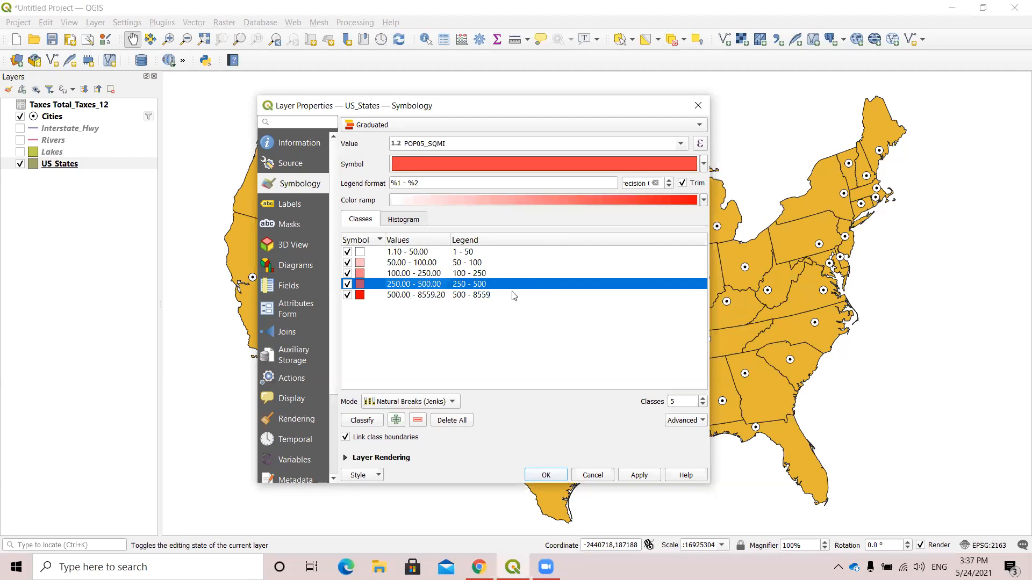
Apply the graduated classification to the US_States layer and close its properties.
click(639, 475)
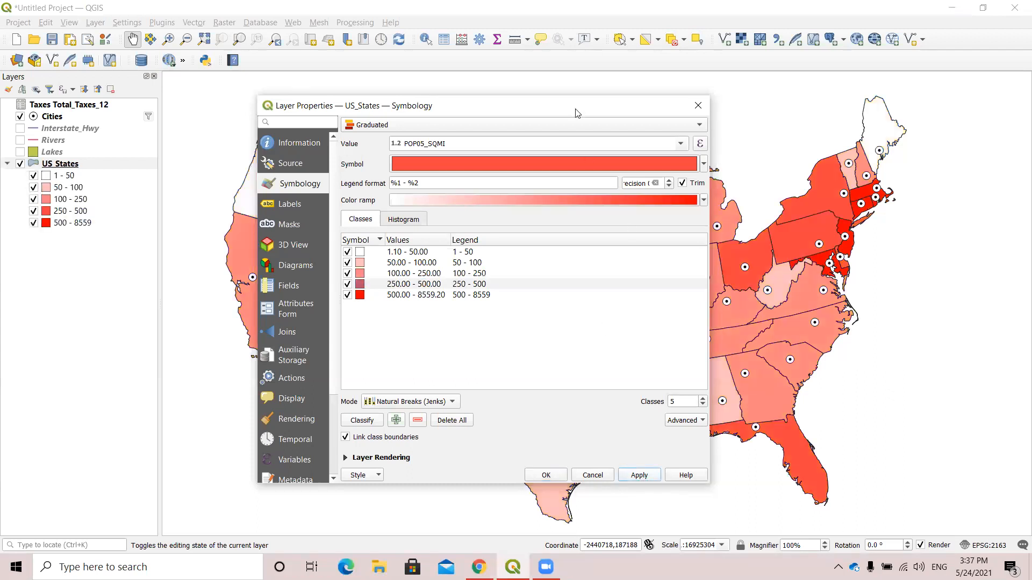
drag(575, 109, 536, 118)
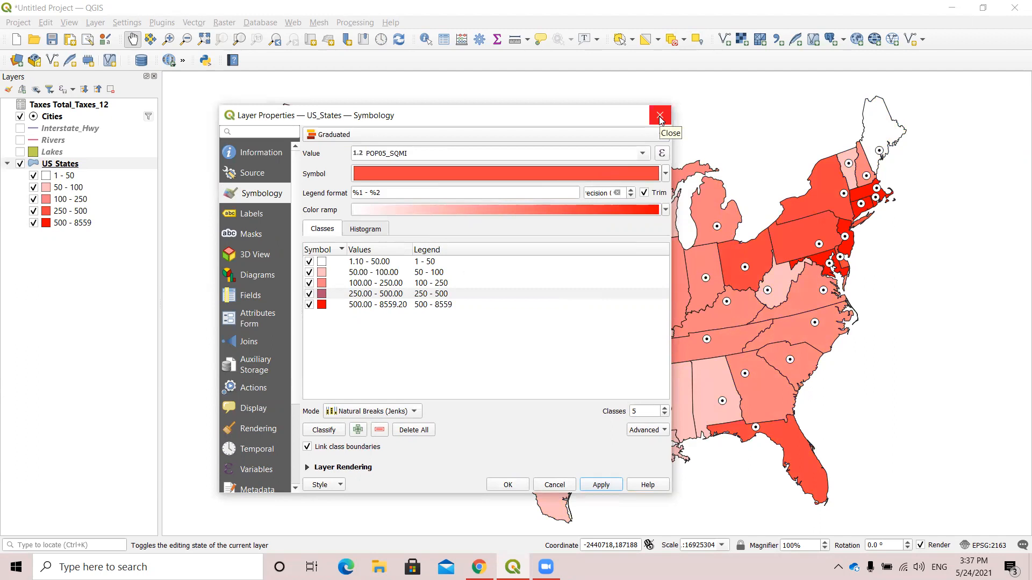
drag(506, 111, 520, 145)
click(665, 147)
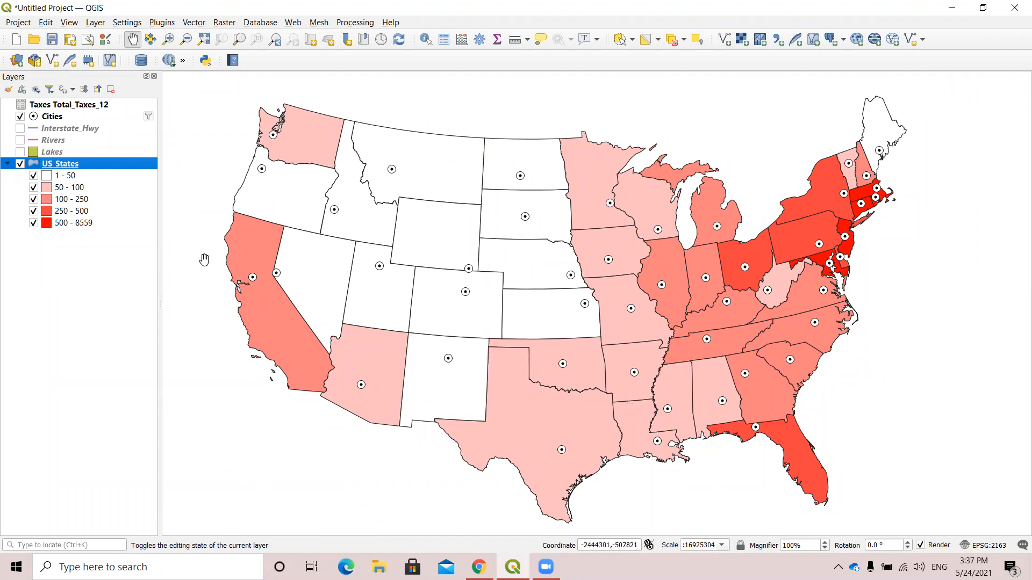
Open the label properties of the US_States layer and switch its labeling to Single Labels.
right_click(72, 166)
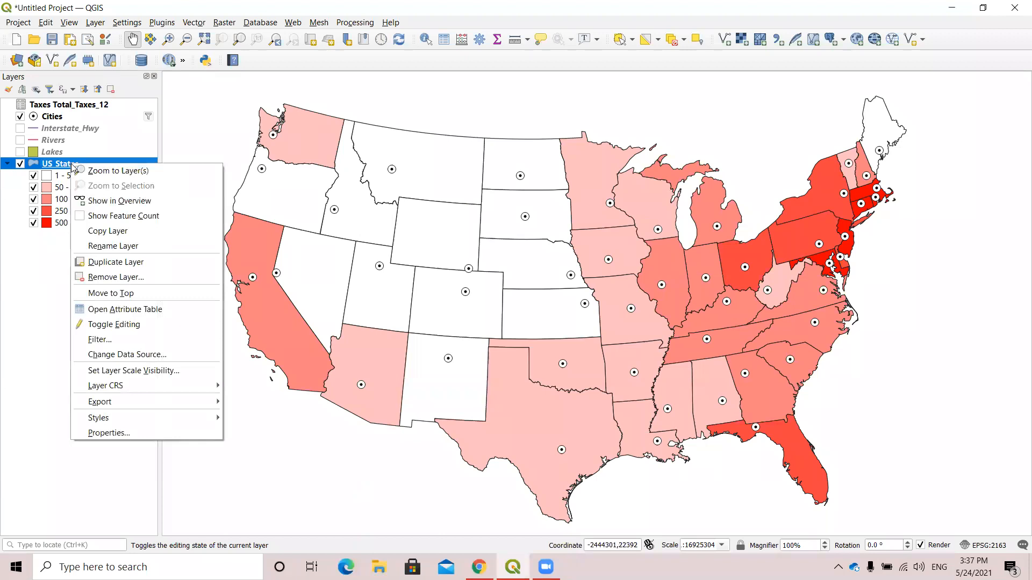
click(126, 433)
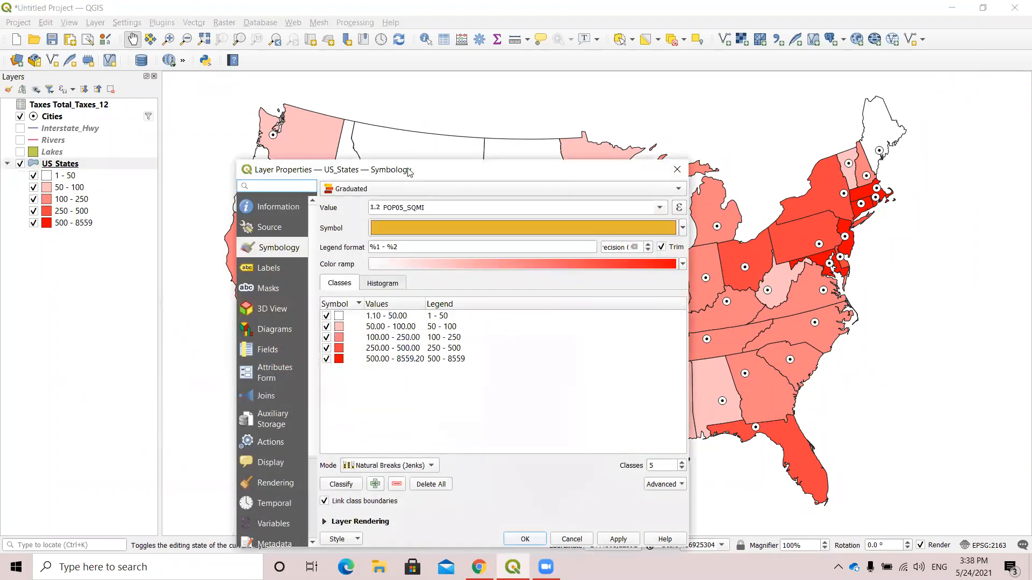
drag(408, 171, 447, 111)
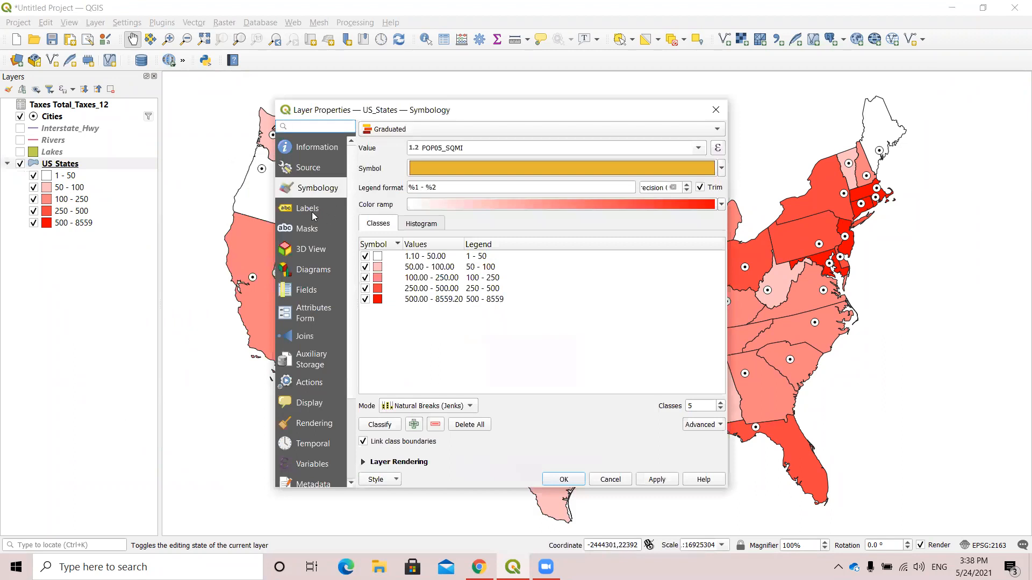
click(309, 209)
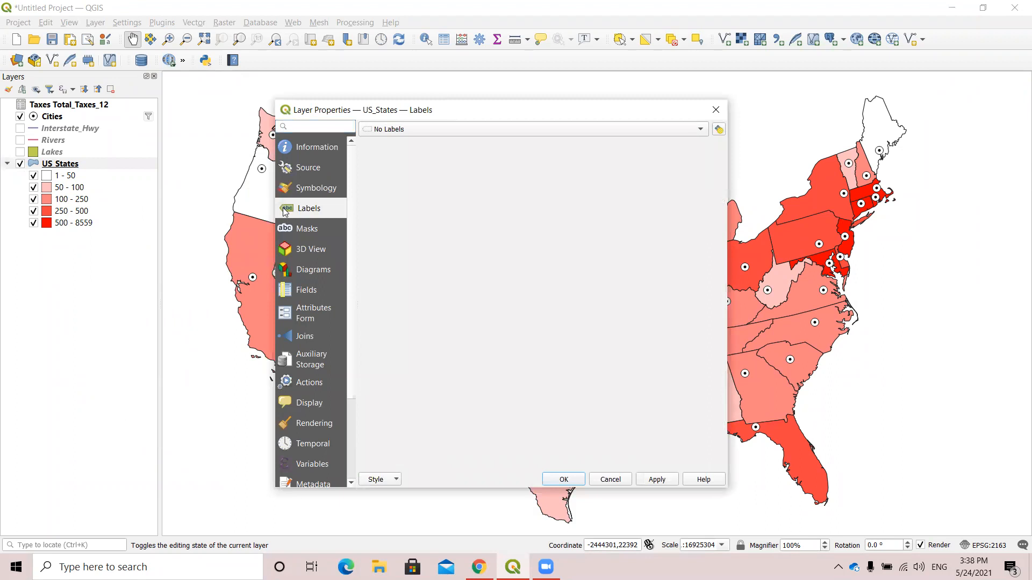
click(699, 131)
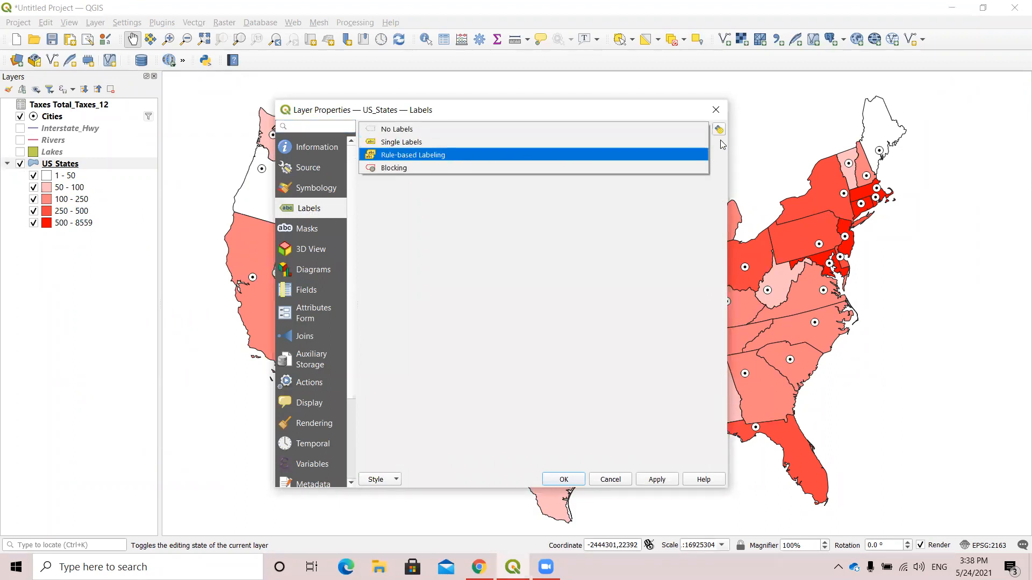
click(682, 196)
click(703, 130)
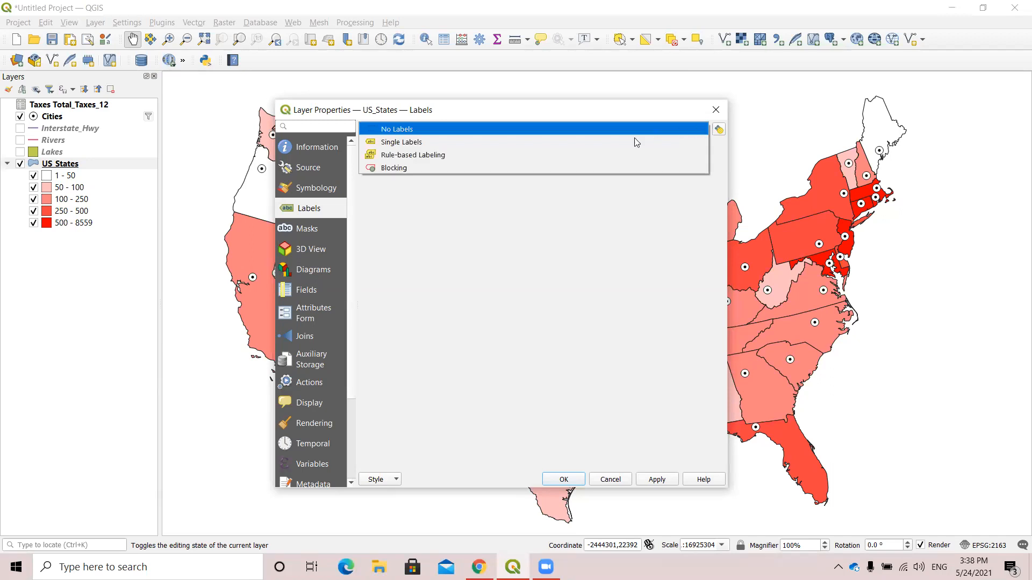
click(609, 142)
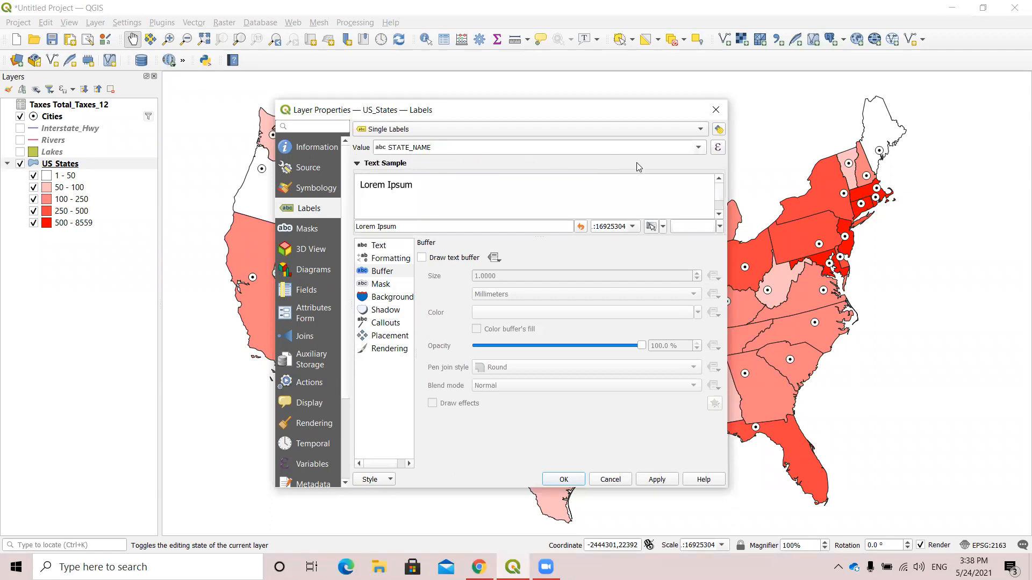
Label the US_States layer with the STATE_ABBR field and apply the labels to the map.
click(699, 147)
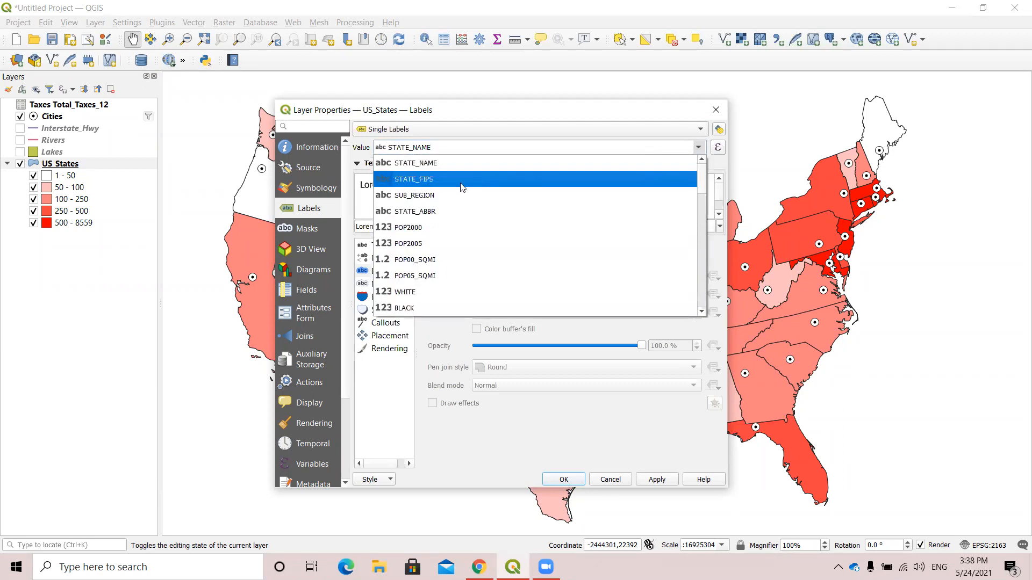
click(442, 213)
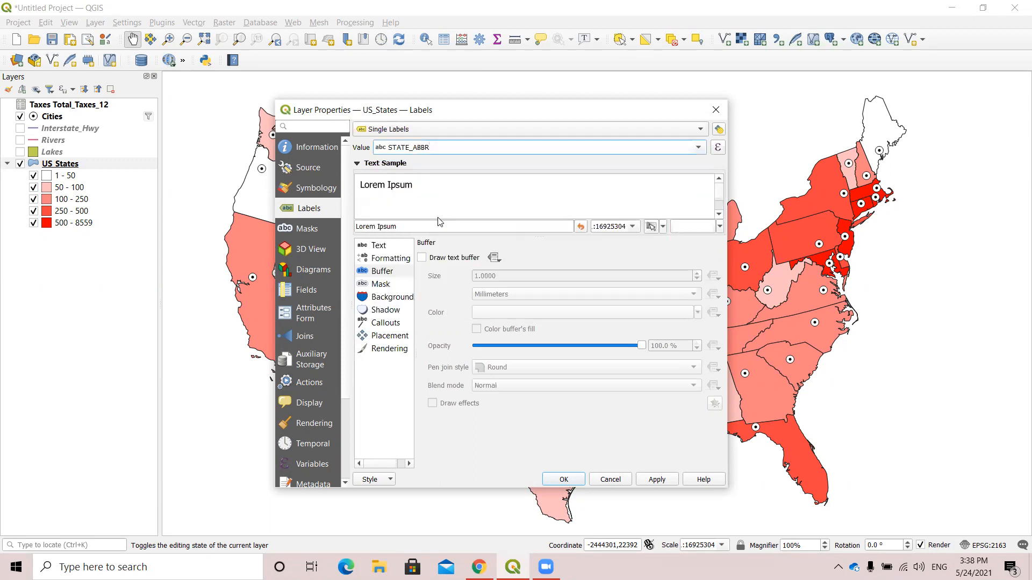
click(655, 480)
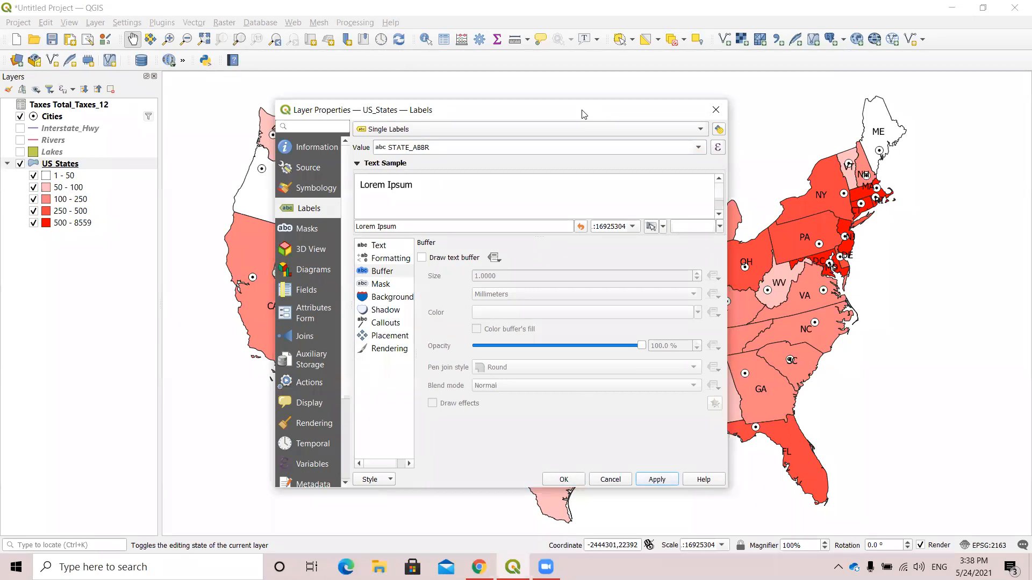
drag(521, 113, 455, 113)
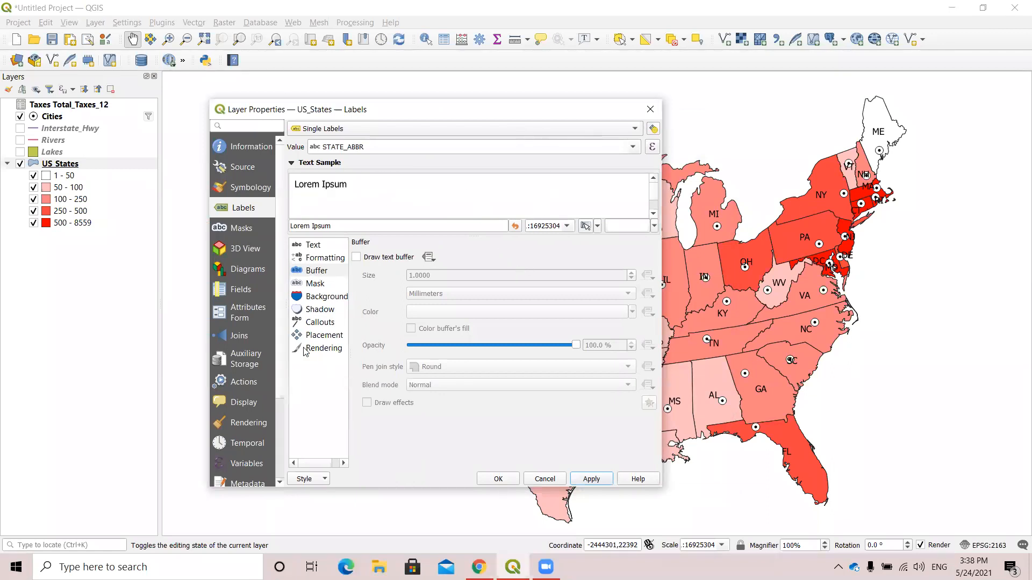
Set the text style of the US_States labels to Bold and apply it.
click(312, 248)
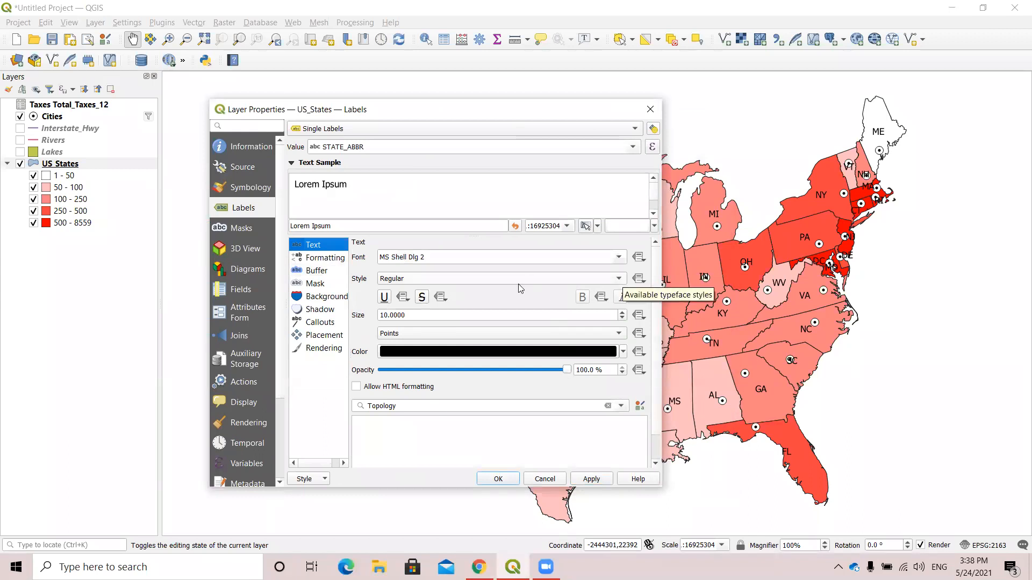
click(623, 284)
click(527, 293)
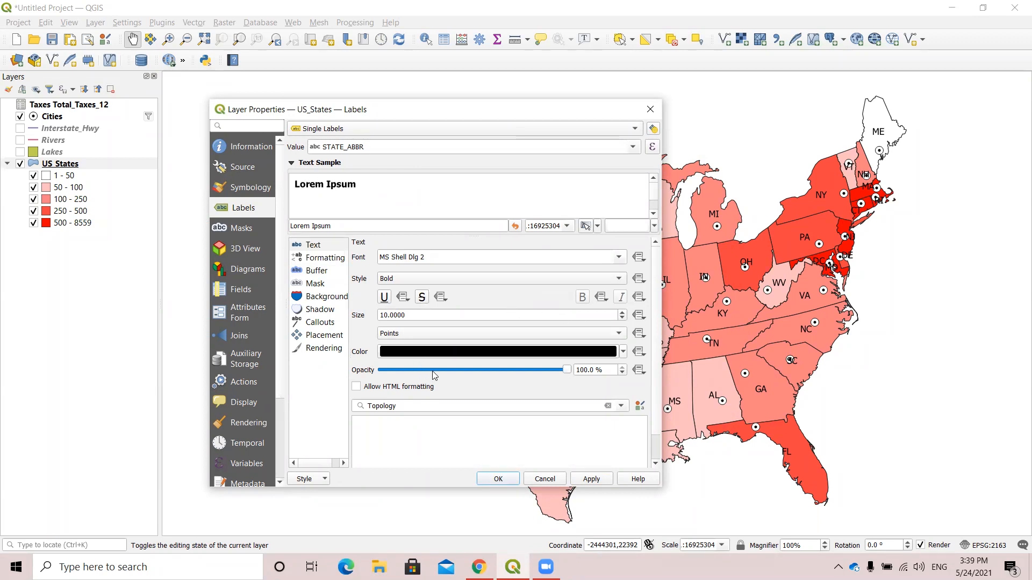
click(593, 476)
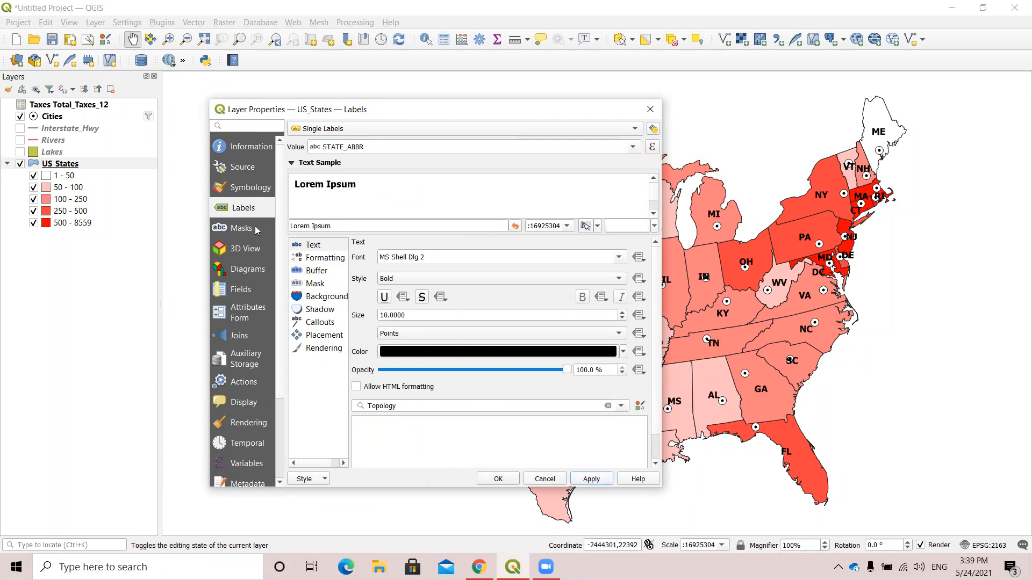
Enable a text buffer around the US_States labels and apply it.
click(314, 274)
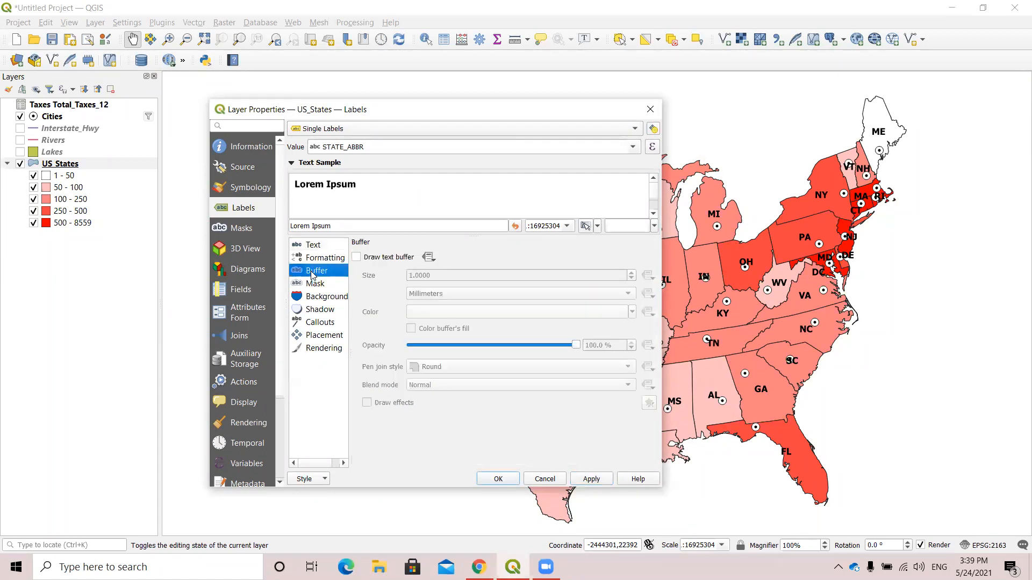
click(357, 258)
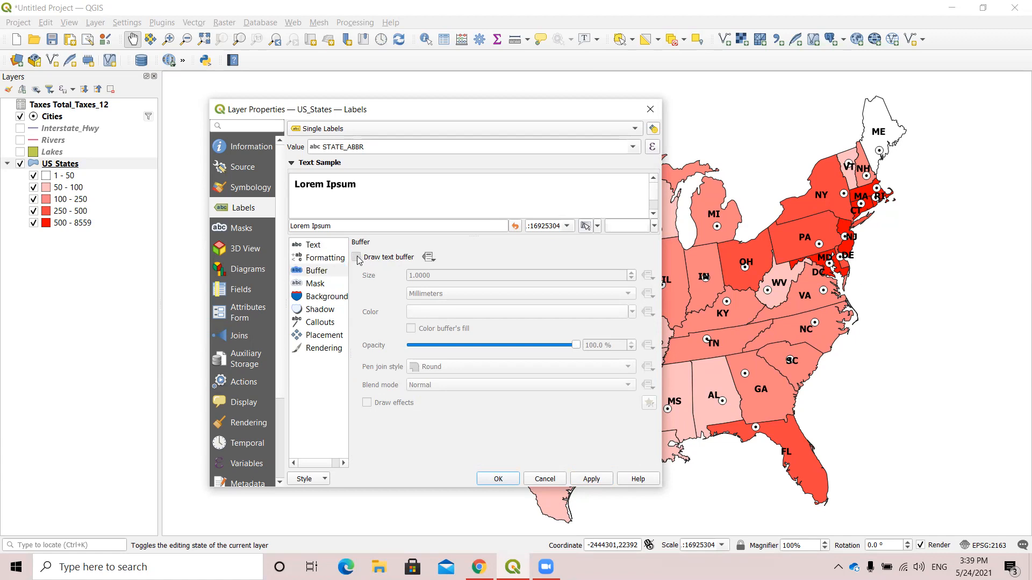
click(593, 479)
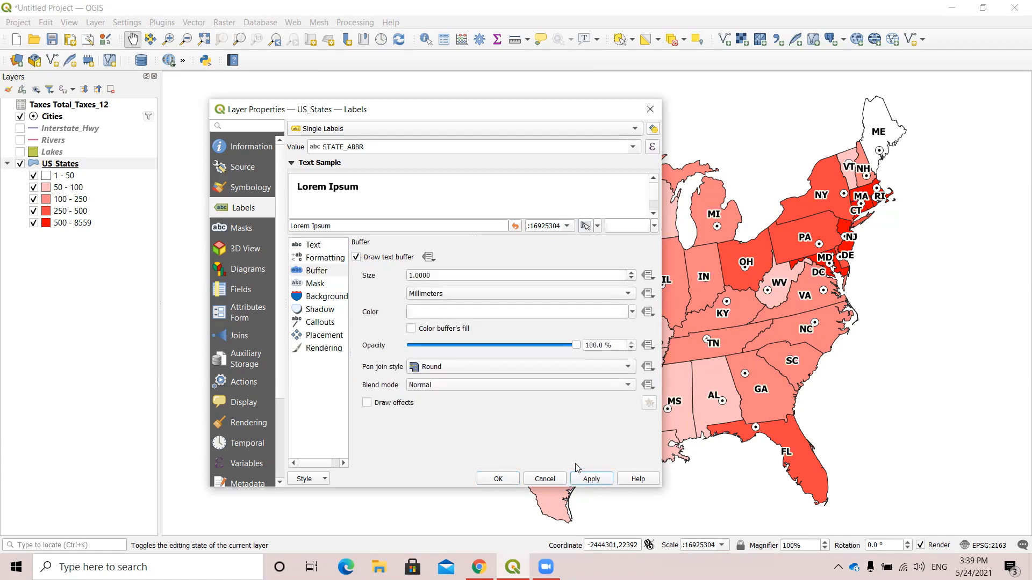
Close the US_States layer properties and open the symbology settings of the Cities layer.
click(498, 479)
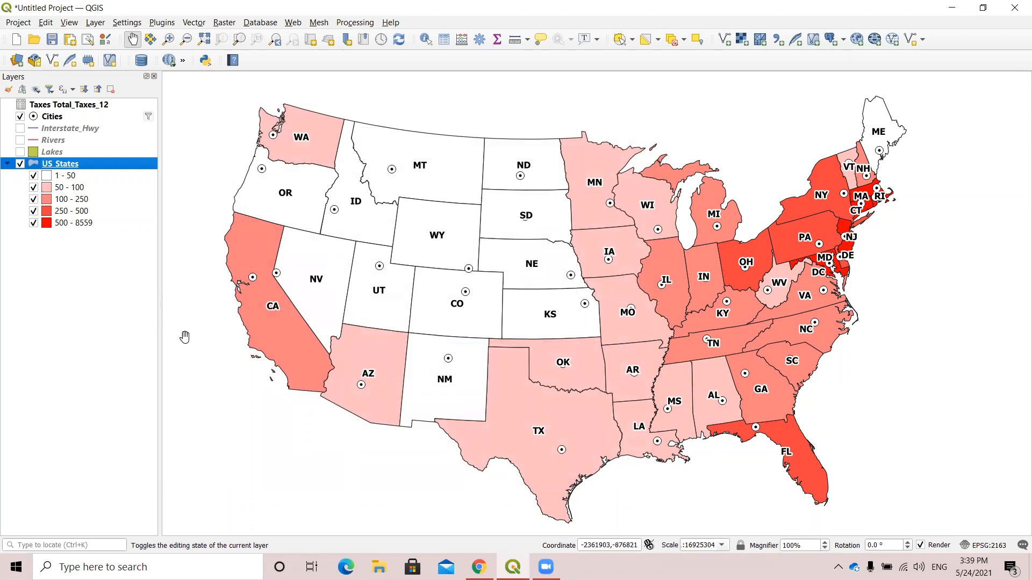
click(51, 118)
right_click(51, 120)
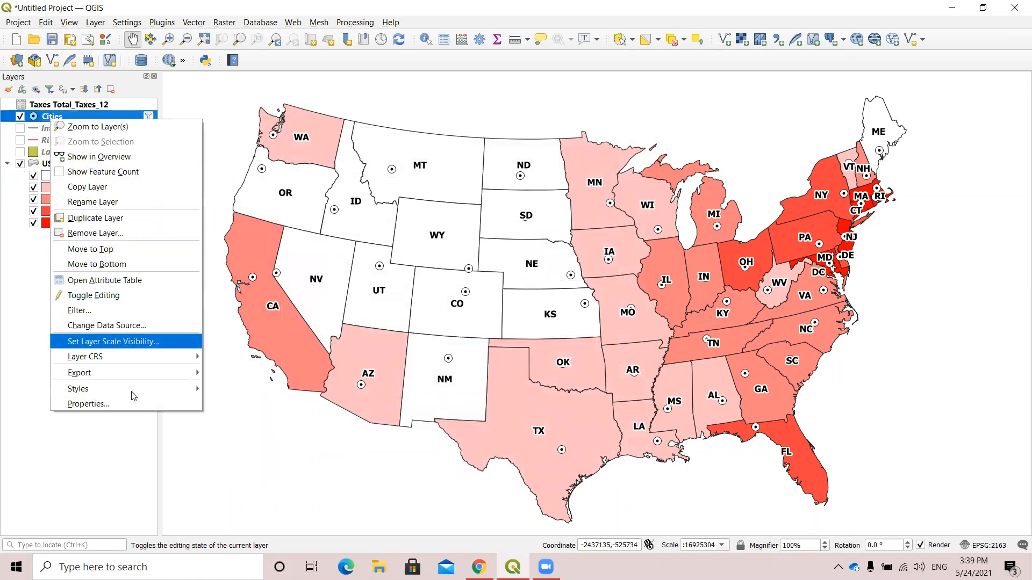
click(88, 406)
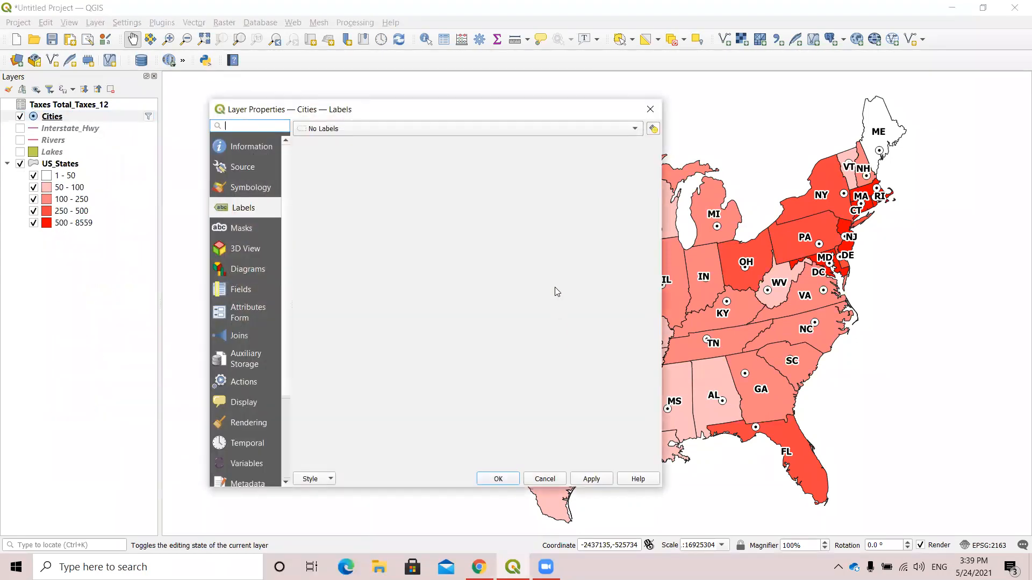
click(258, 187)
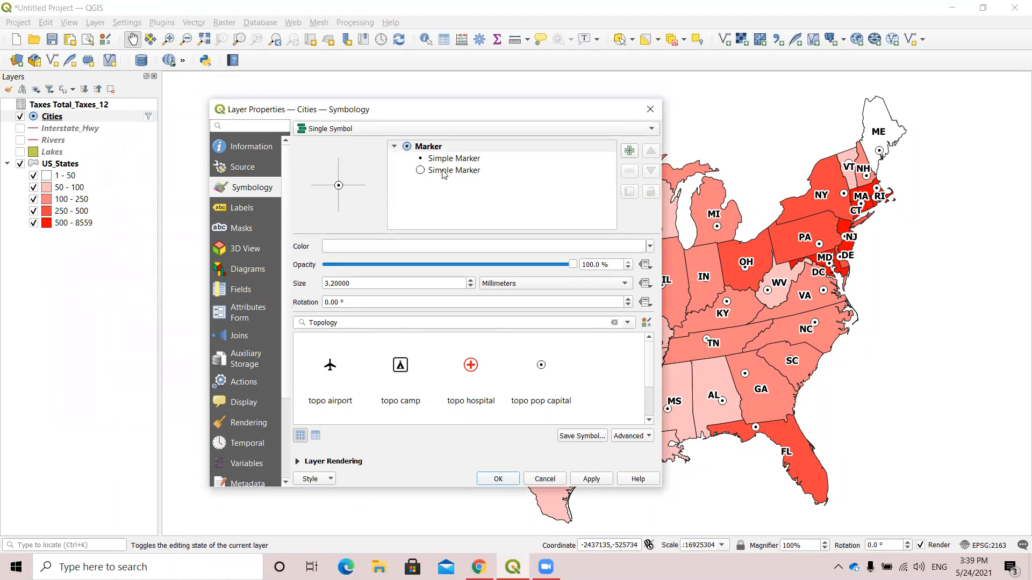
Set the fill and stroke colors of the Cities symbol's inner simple marker to white and apply them.
click(456, 160)
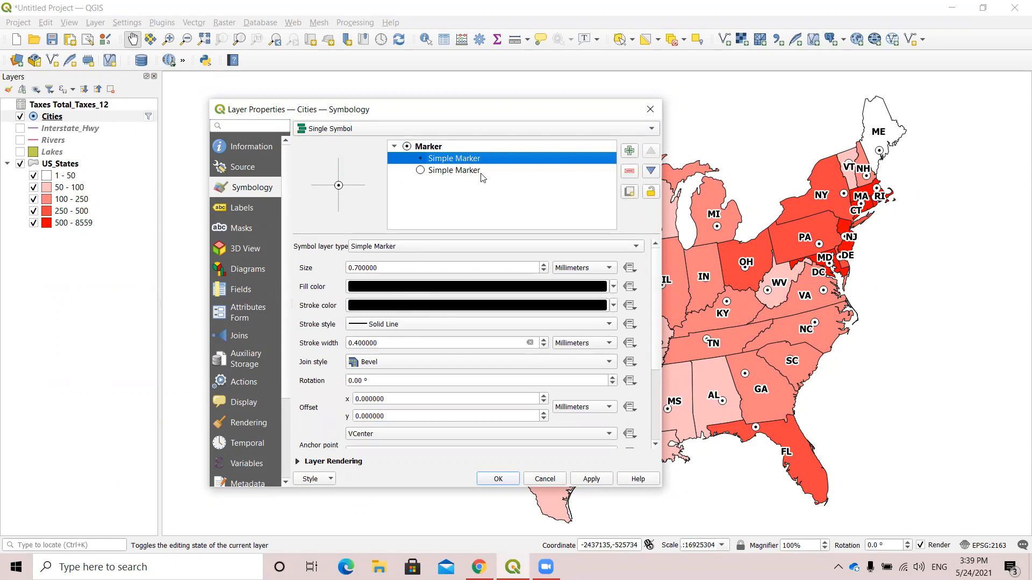
click(614, 287)
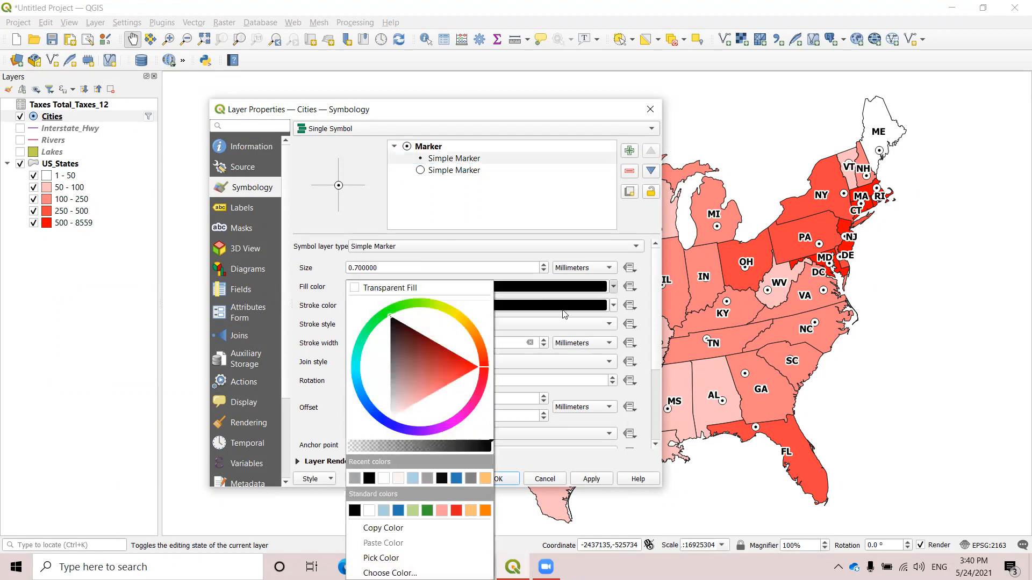
click(383, 478)
click(613, 305)
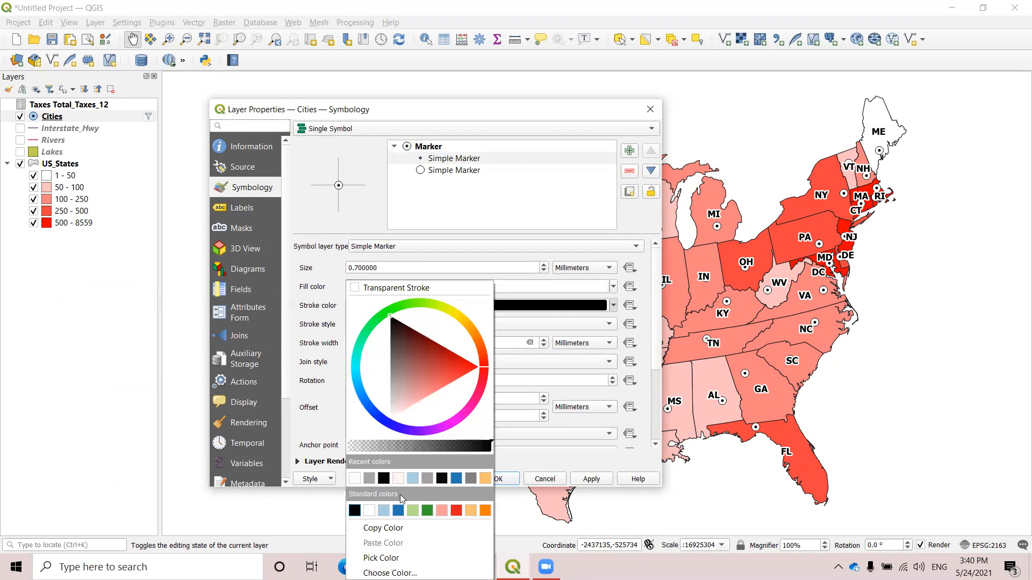
click(351, 478)
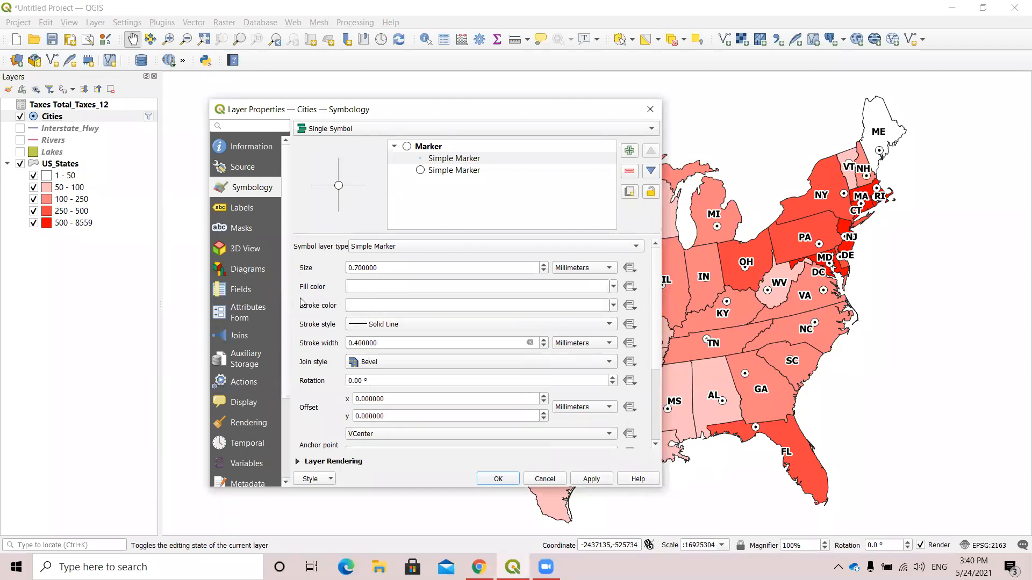
click(592, 479)
Give the Cities symbol's outer simple marker a black fill and a size of 2.8 mm, and apply the changes.
click(451, 171)
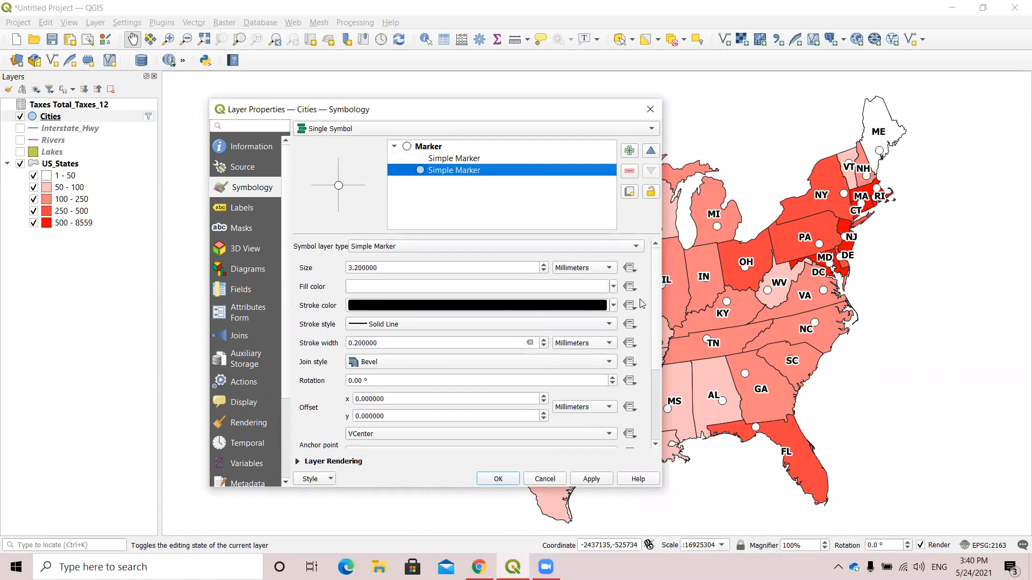
click(614, 287)
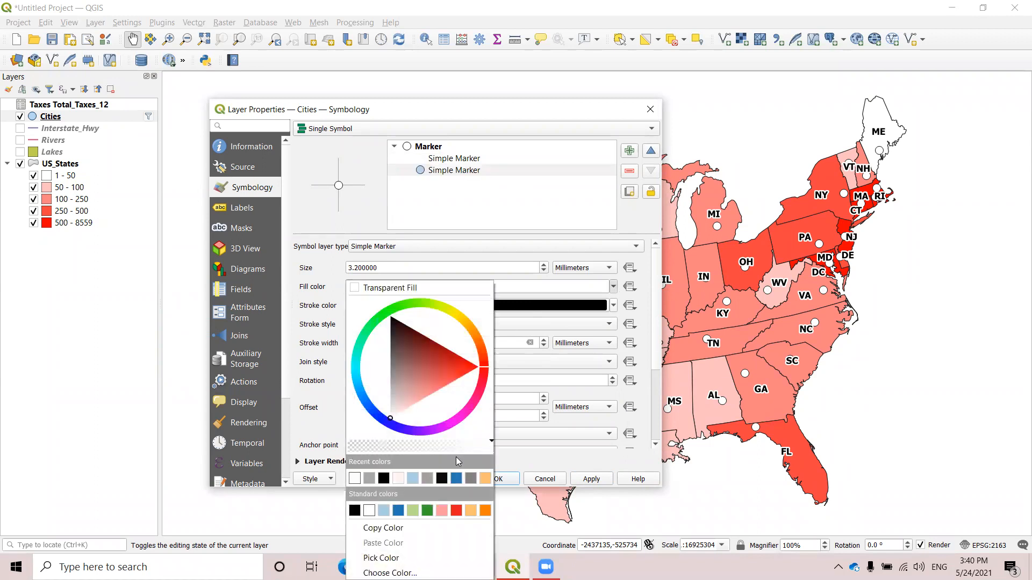
click(384, 478)
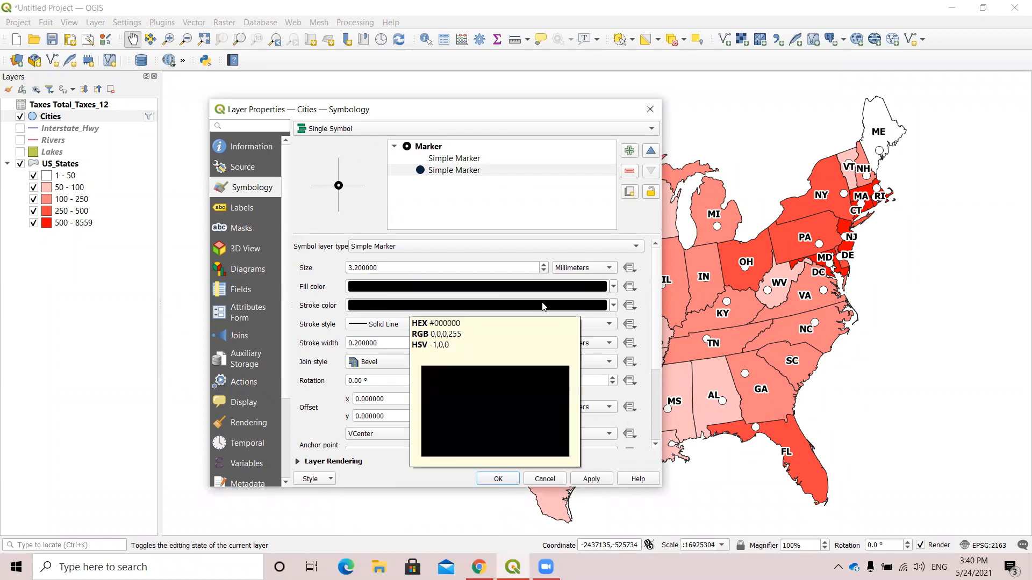
click(591, 480)
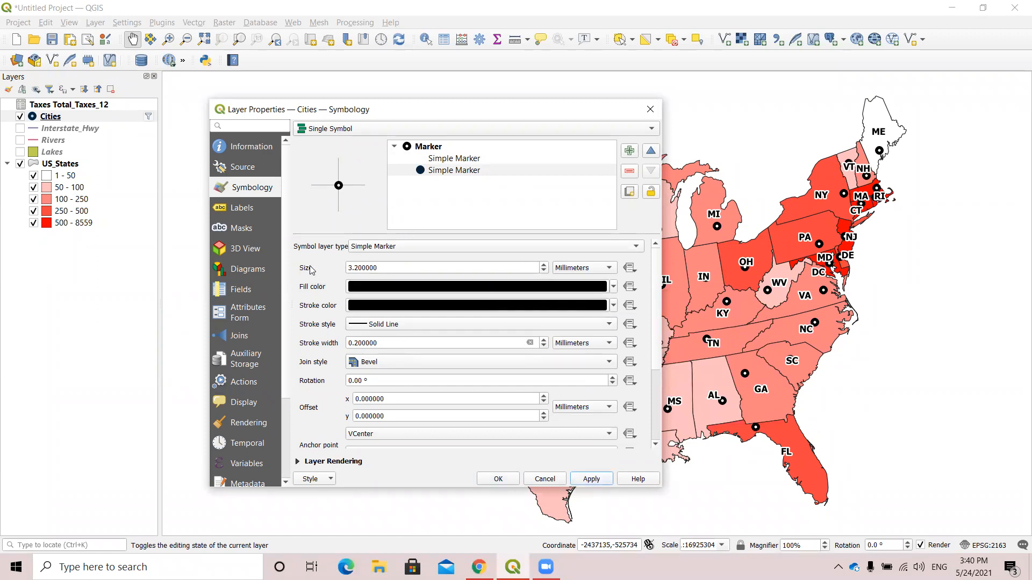
double_click(544, 271)
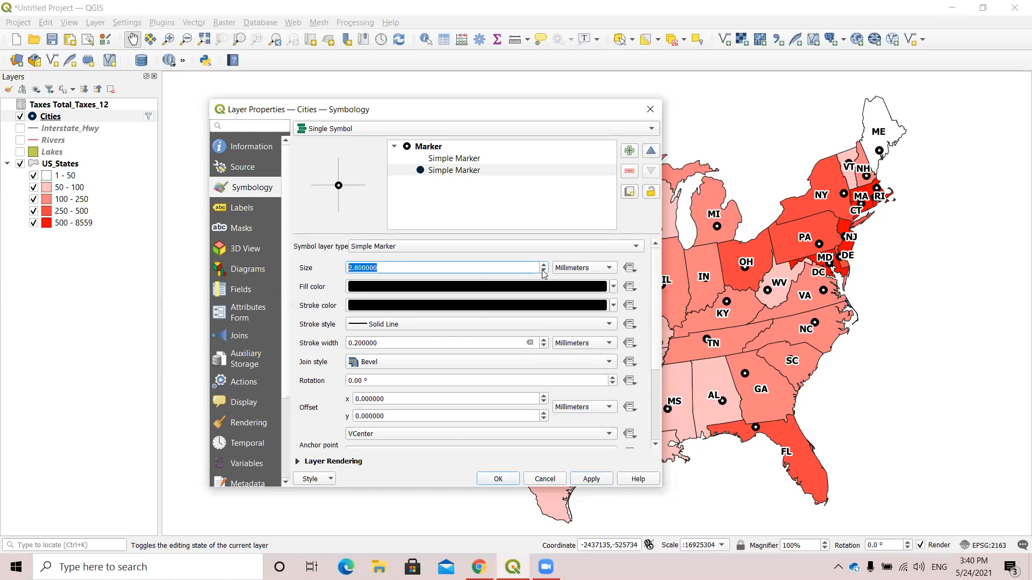
click(595, 482)
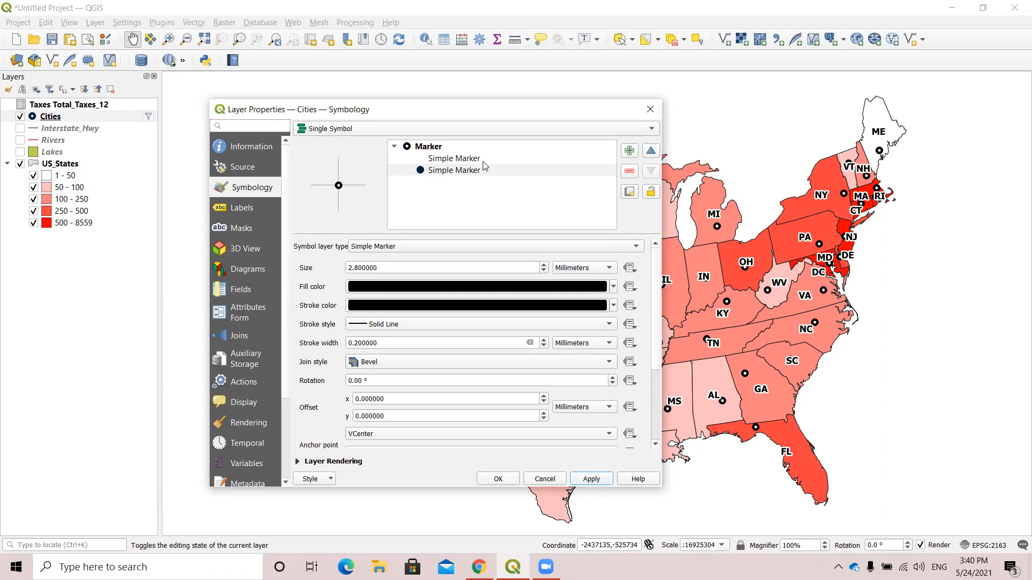
click(464, 158)
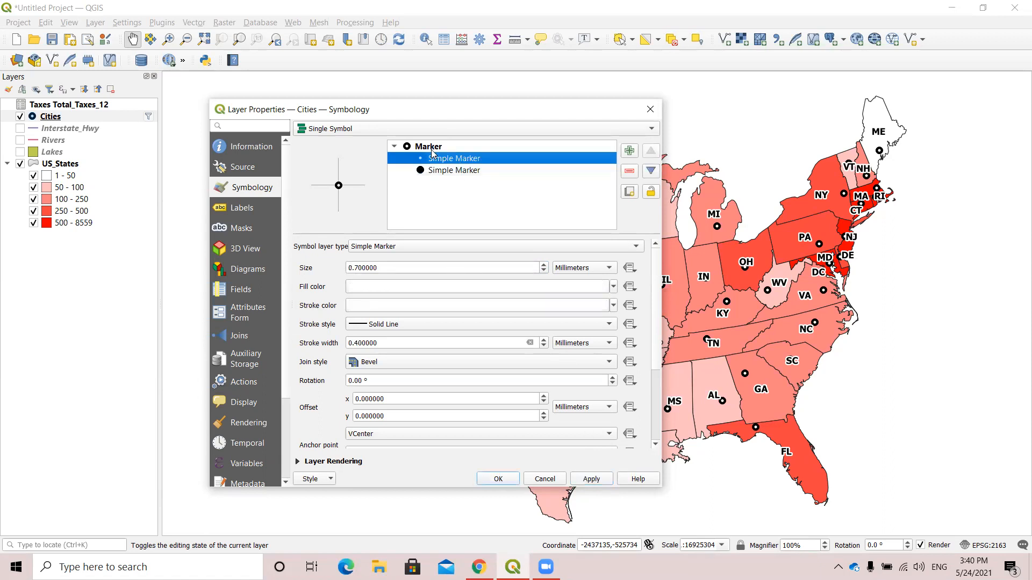
click(427, 146)
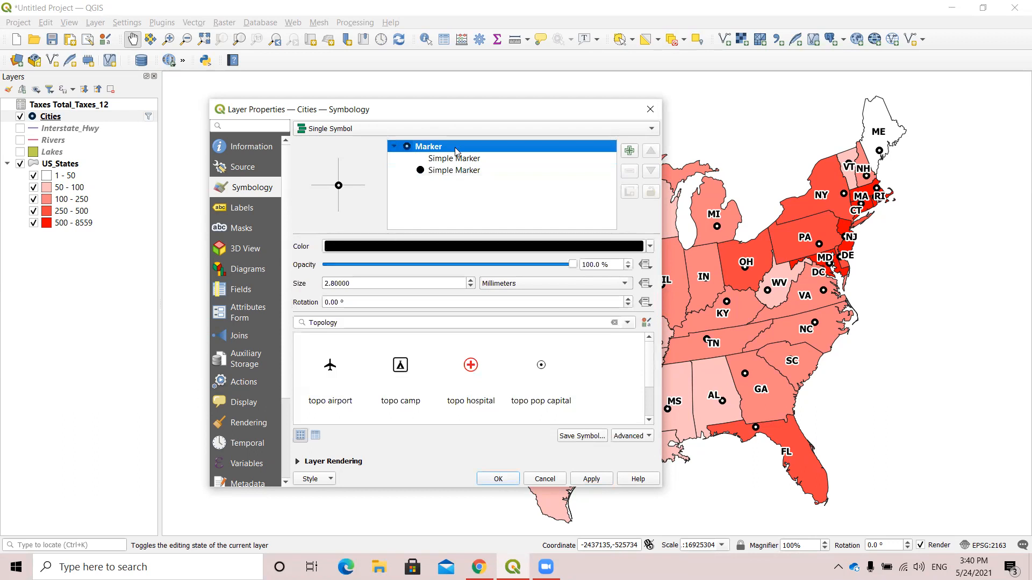
click(442, 159)
click(445, 170)
click(444, 160)
click(445, 170)
click(445, 160)
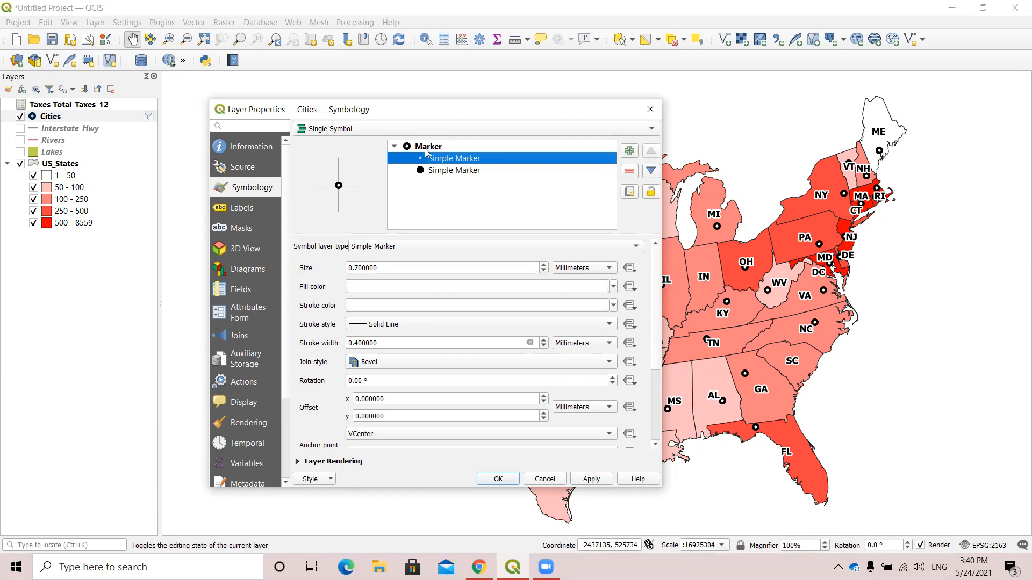
Set the size of the whole Cities marker to 3.2 mm, apply it and close the layer properties.
click(427, 147)
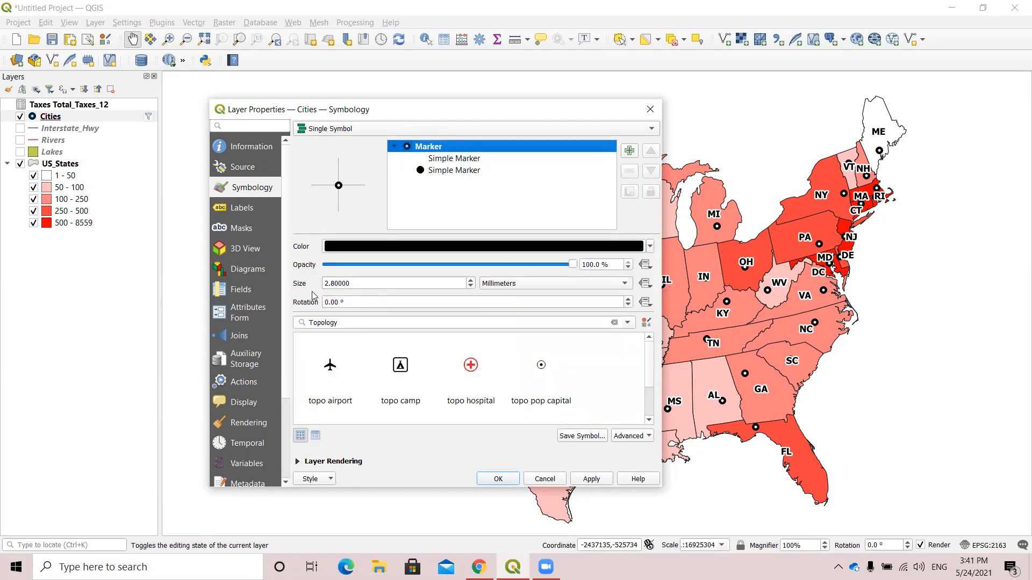
click(471, 280)
click(470, 280)
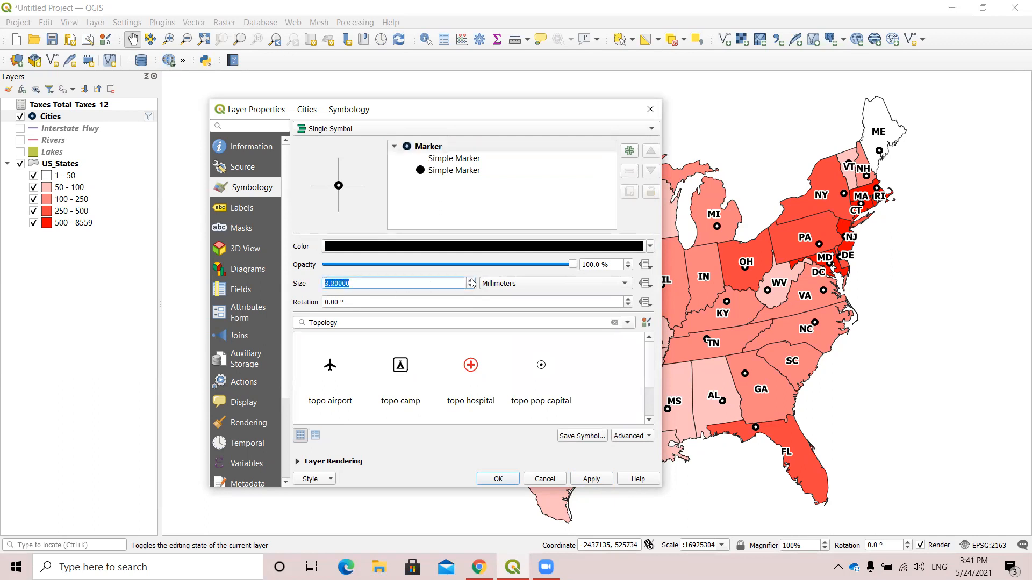
click(593, 480)
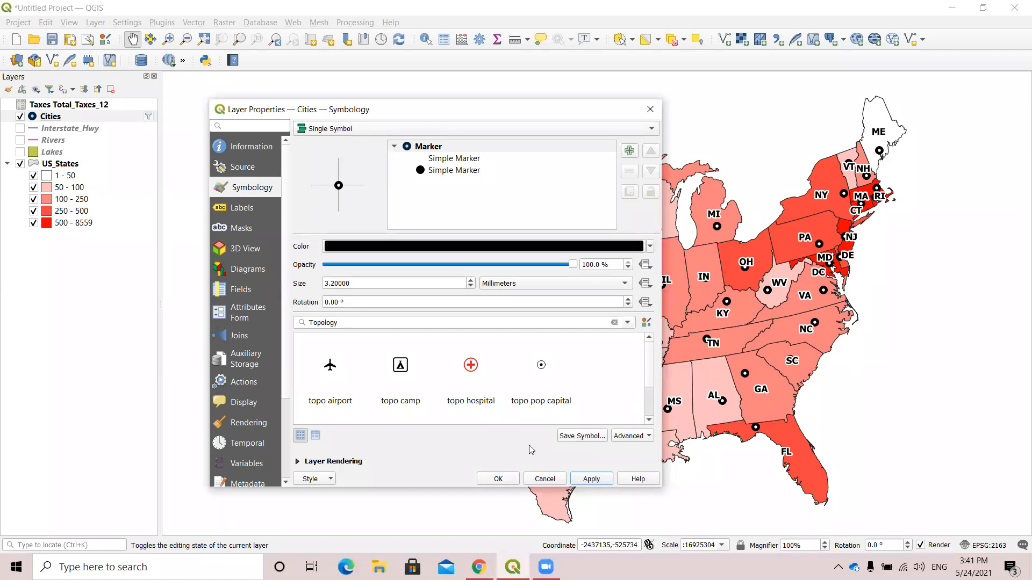
click(497, 479)
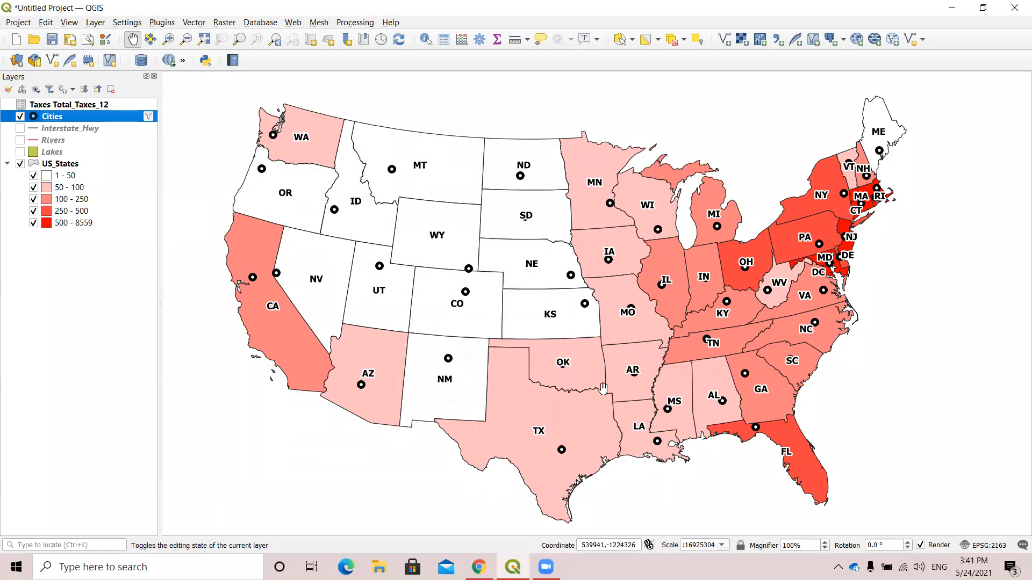
Save the project as Popoden in the Downloads folder "ALL FILES-What in the World is GIS".
drag(409, 148, 388, 151)
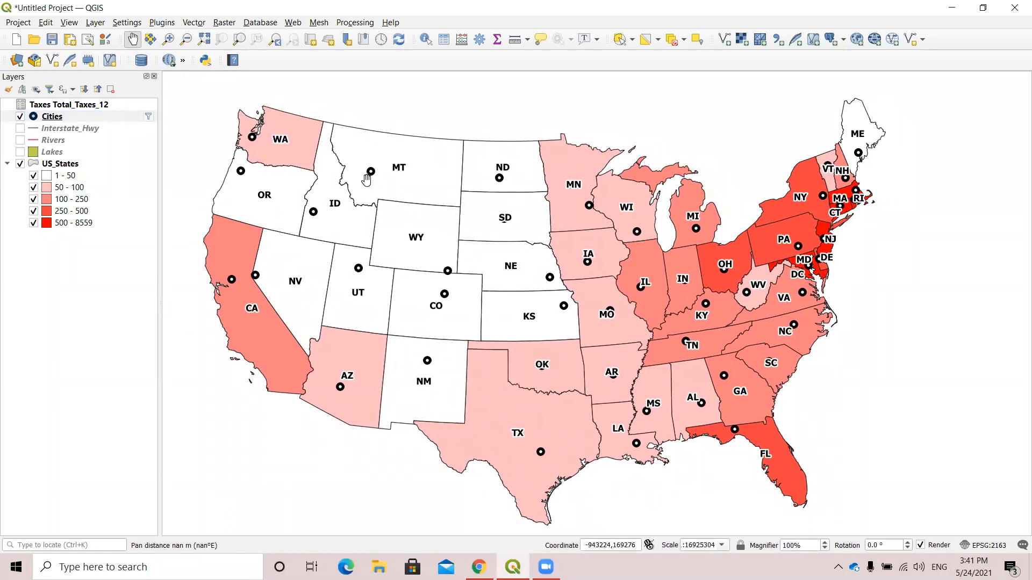
click(16, 24)
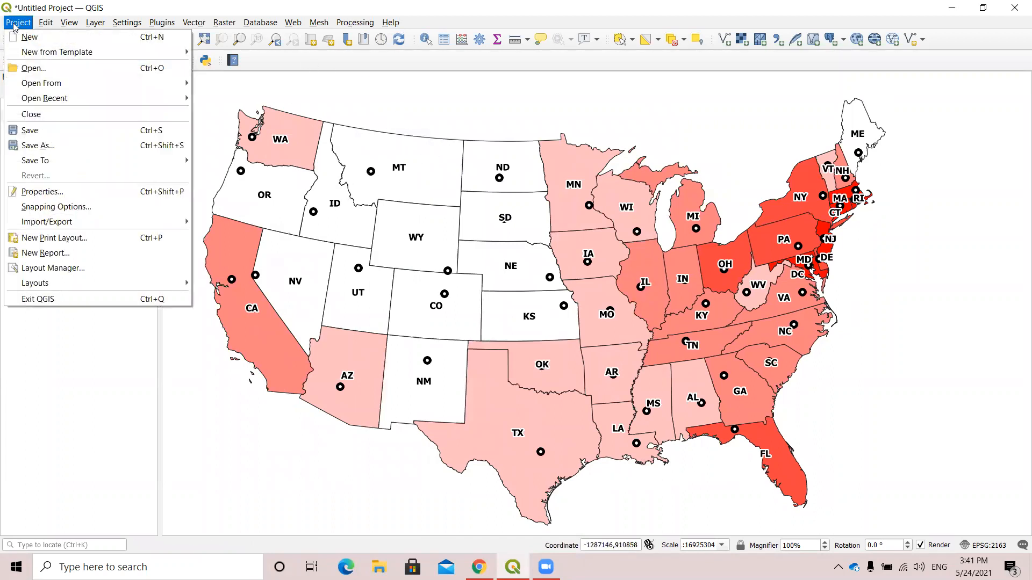
click(54, 146)
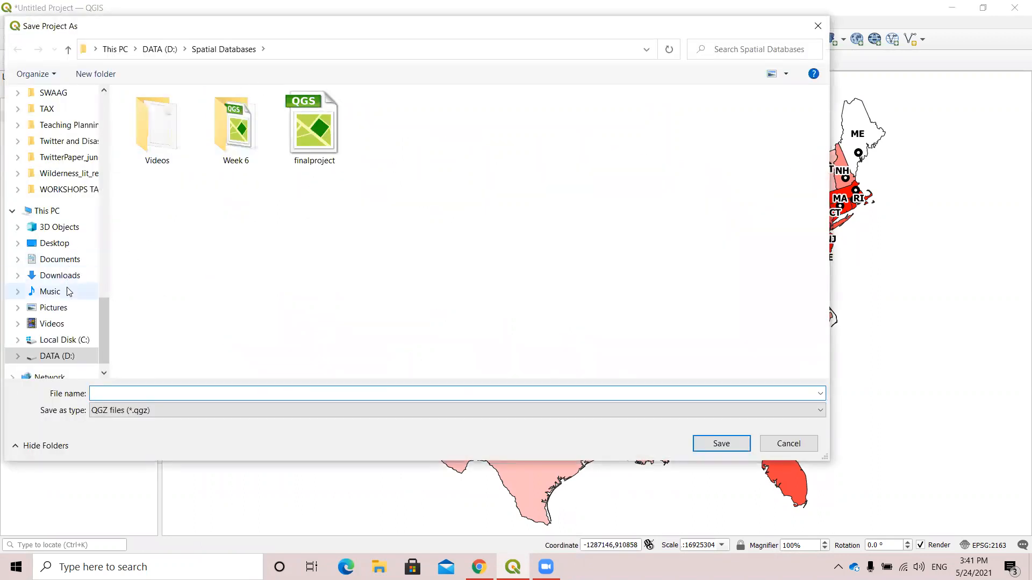
click(60, 275)
double_click(200, 131)
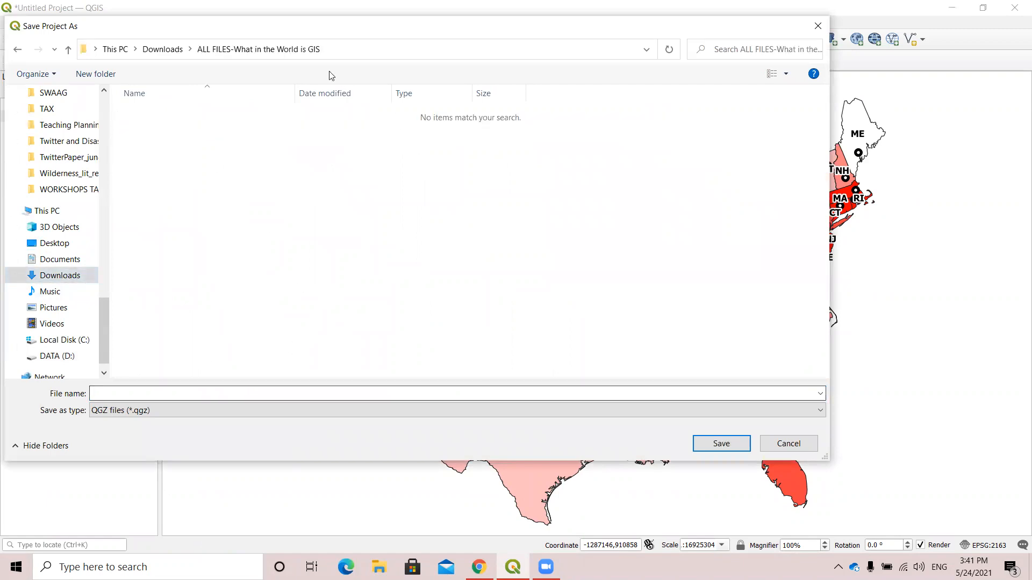
click(156, 392)
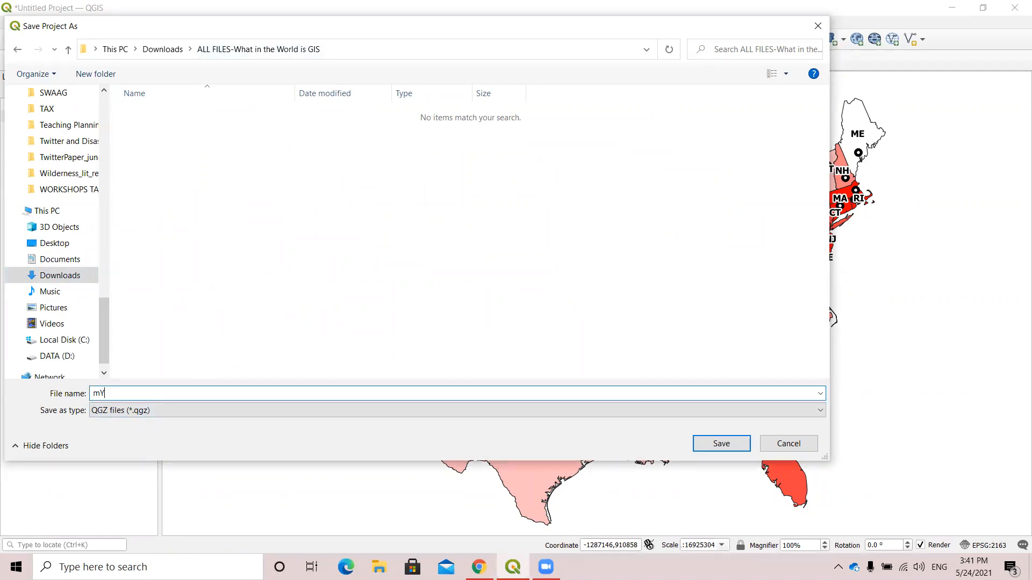
key(BackSpace)
key(BackSpace)
key(BackSpace)
key(BackSpace)
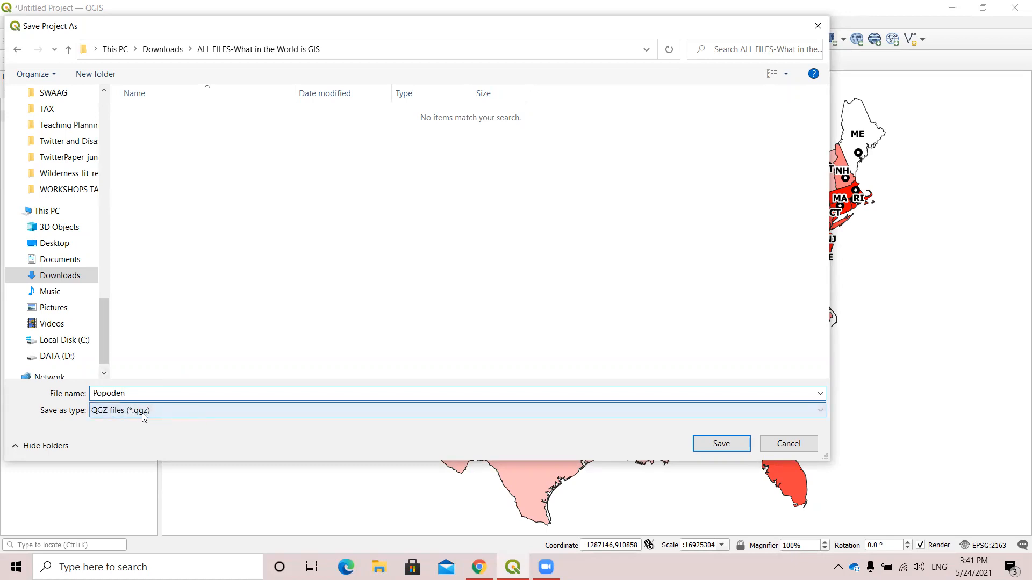
click(718, 443)
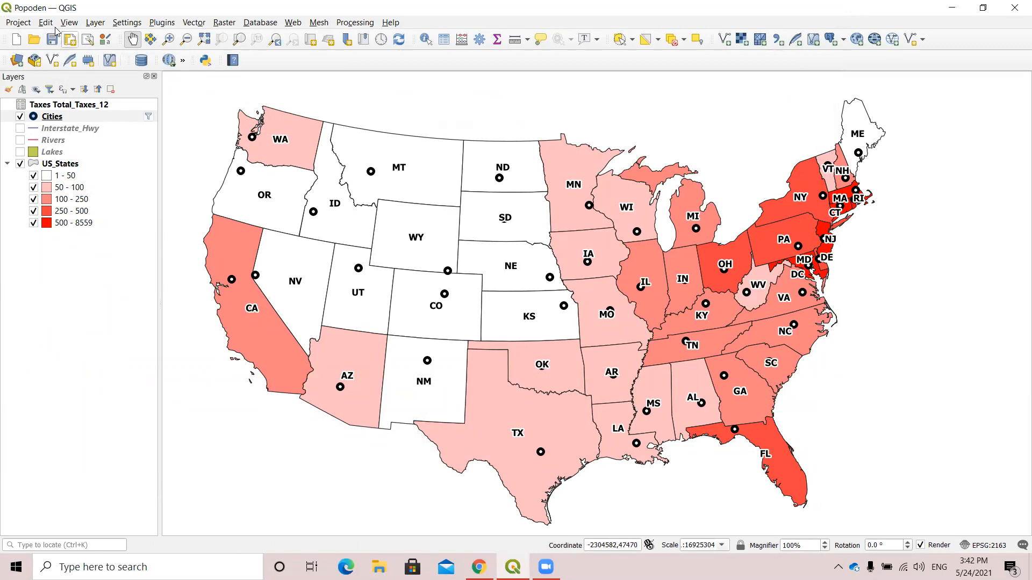
Create a new print layout titled Popden2005.
click(19, 23)
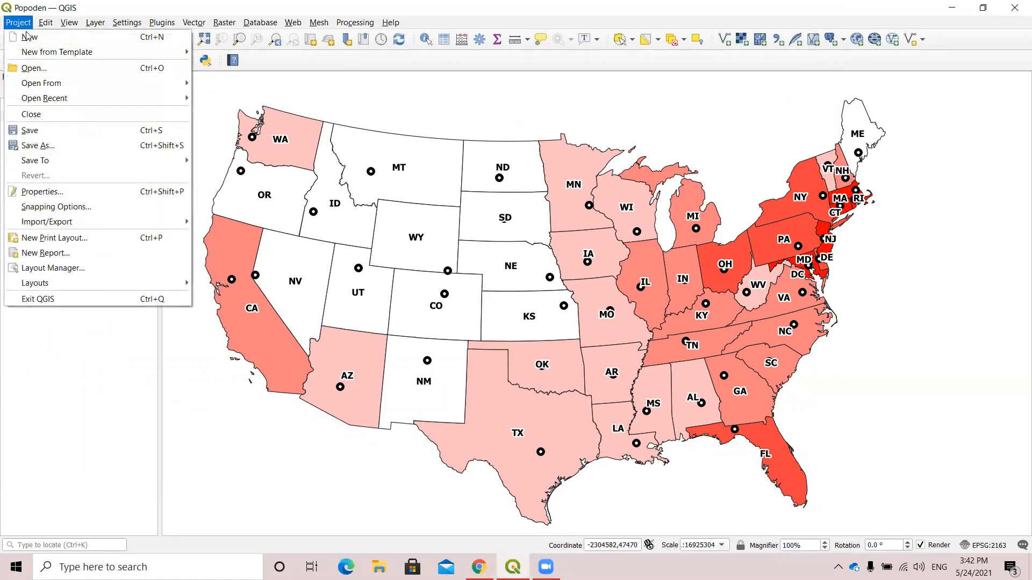
click(66, 240)
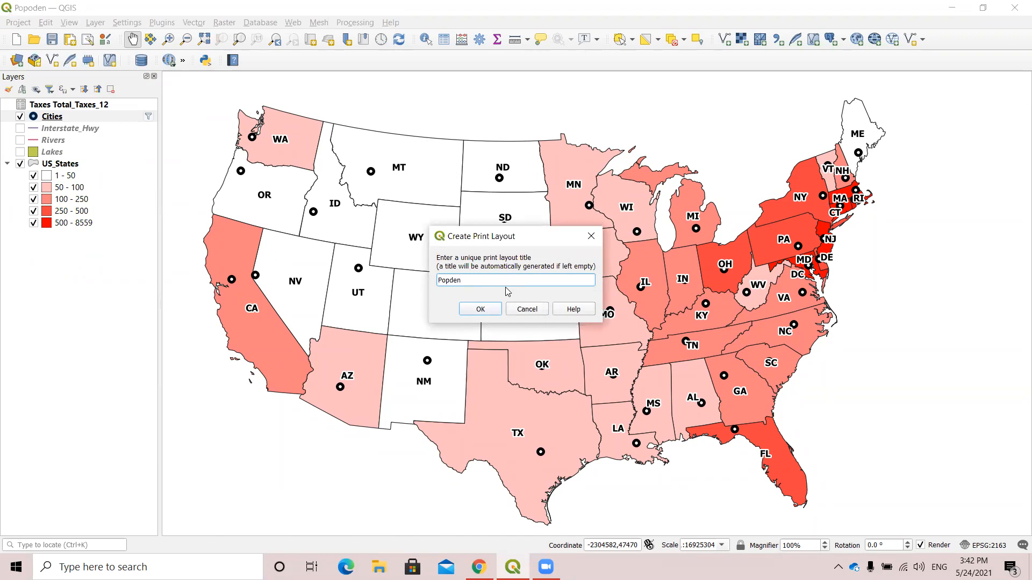
click(480, 310)
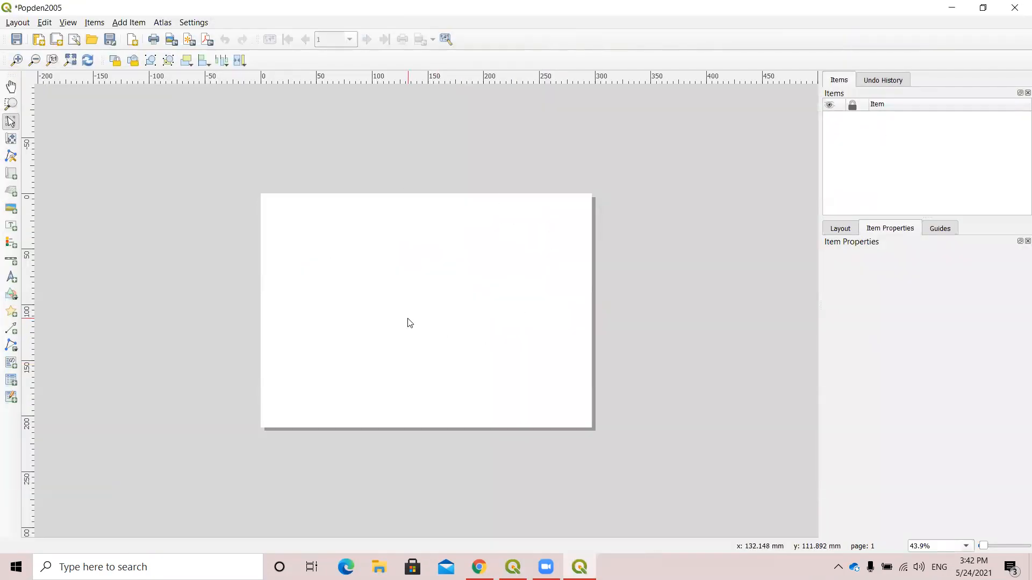
Try different zoom levels on the blank layout page and set its magnification to 75%.
scroll(410, 322, up, 1)
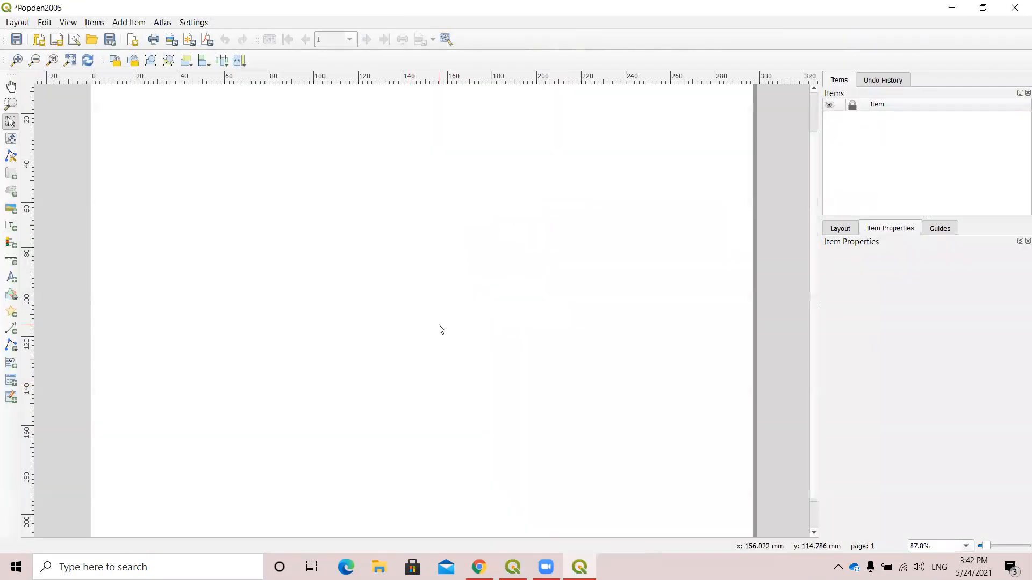
scroll(440, 329, down, 1)
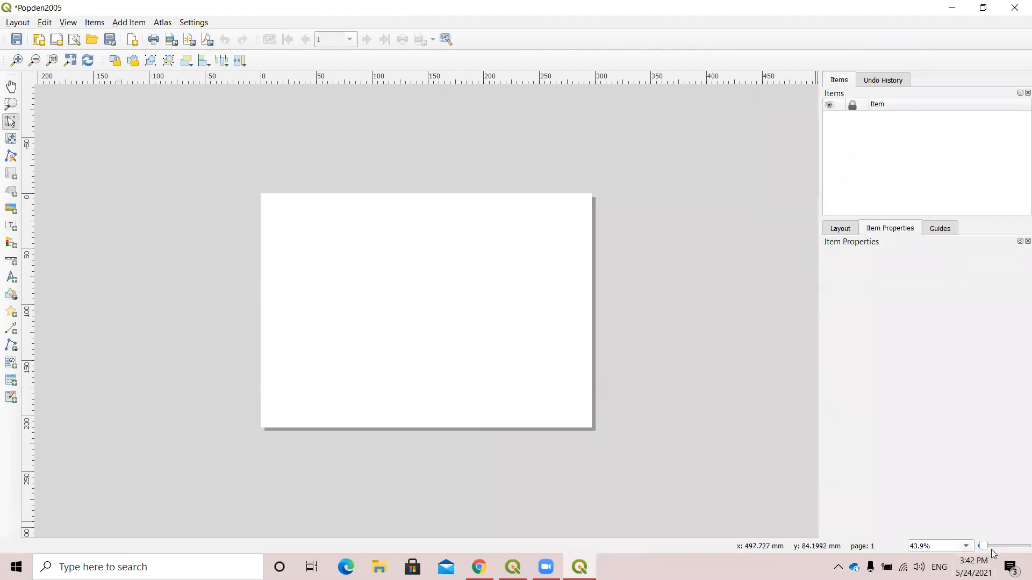
click(967, 546)
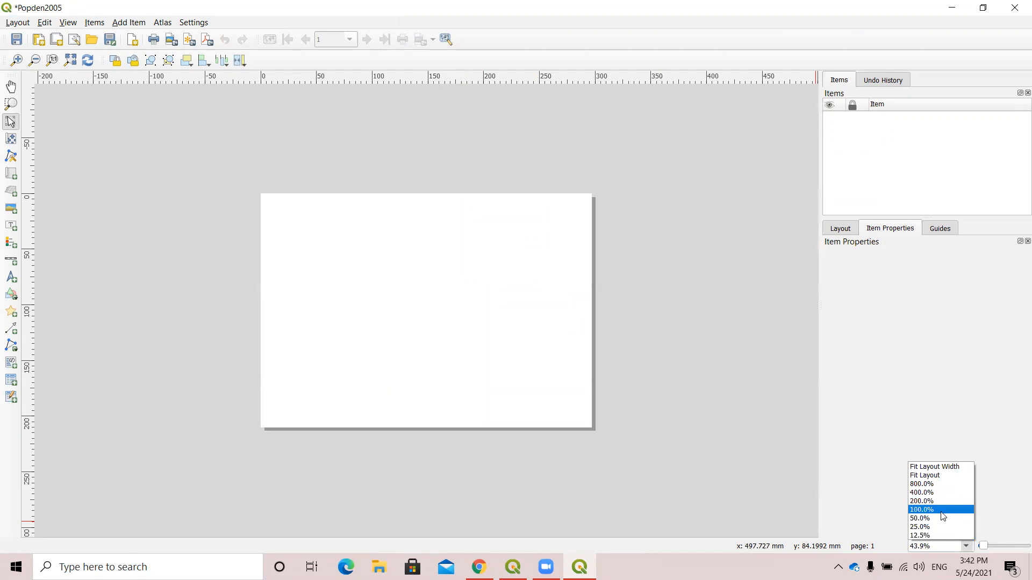
click(943, 511)
click(967, 547)
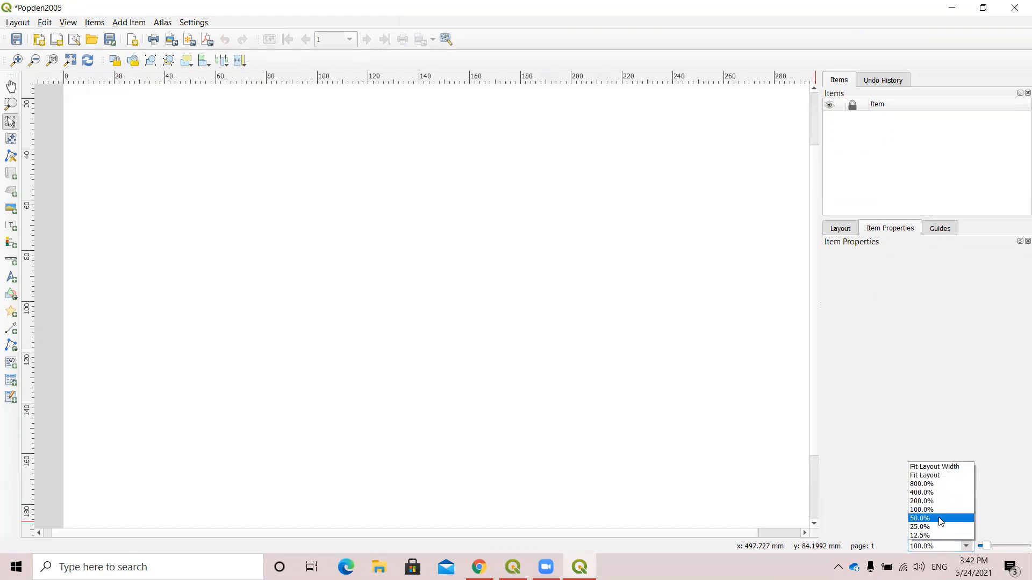
click(941, 520)
click(919, 548)
key(BackSpace)
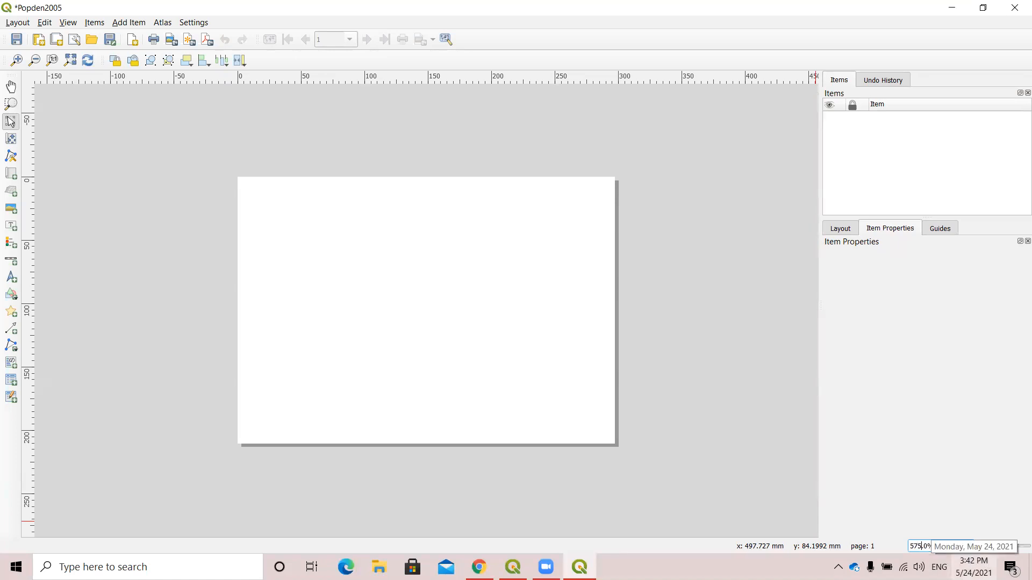
text(75)
key(Return)
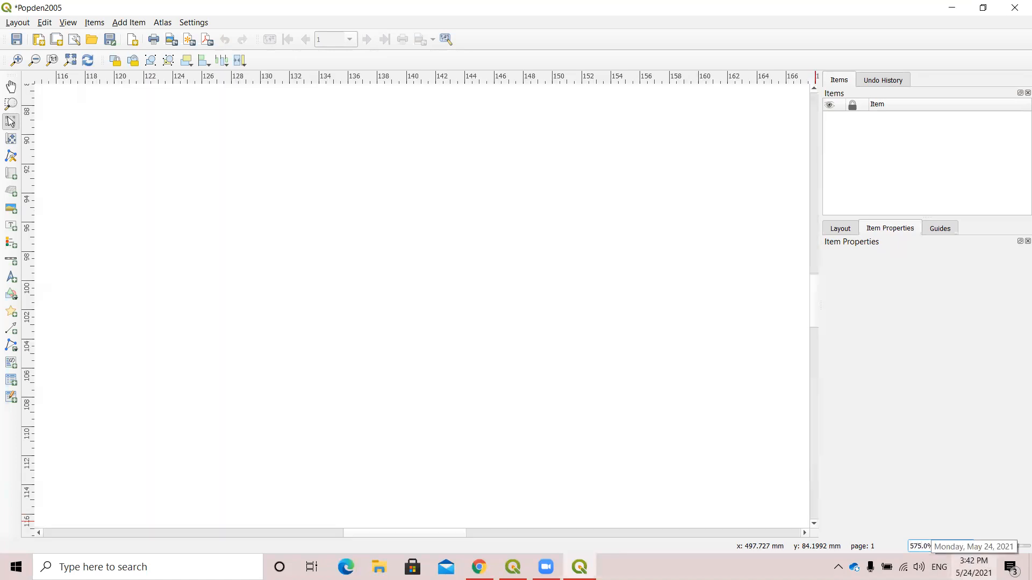
click(917, 544)
key(BackSpace)
key(Return)
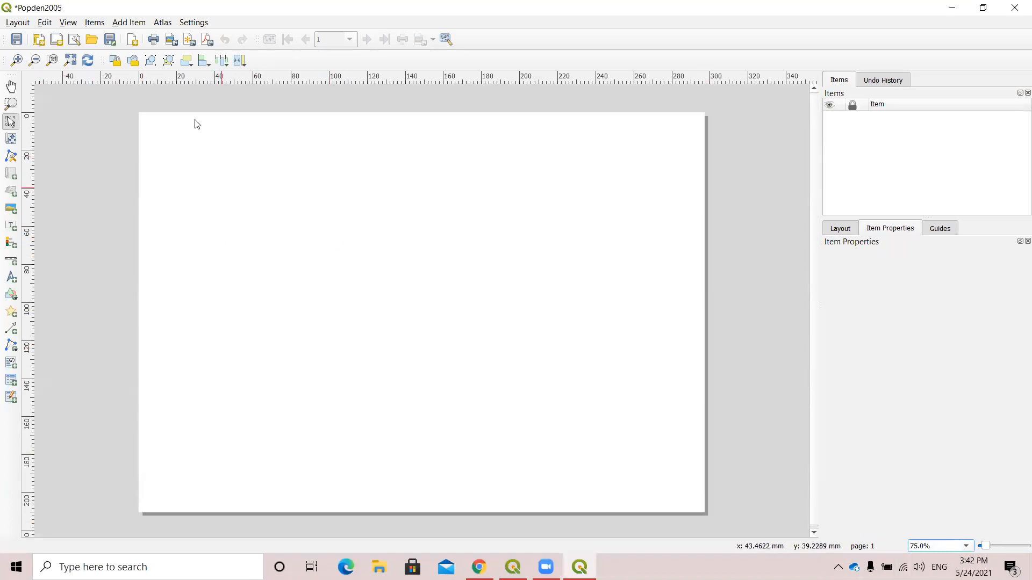
Add a map item covering almost the whole layout page.
click(135, 24)
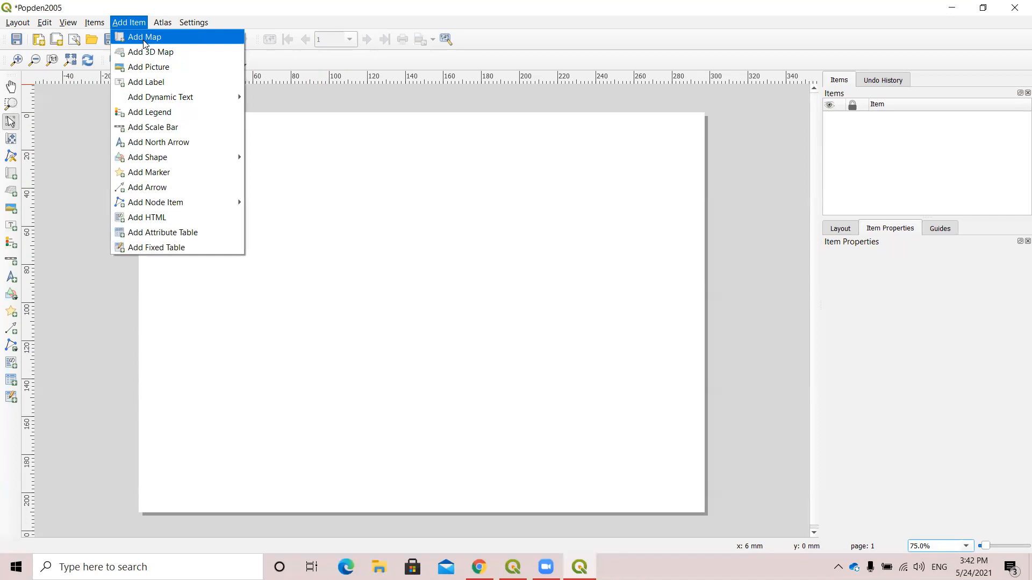
click(146, 38)
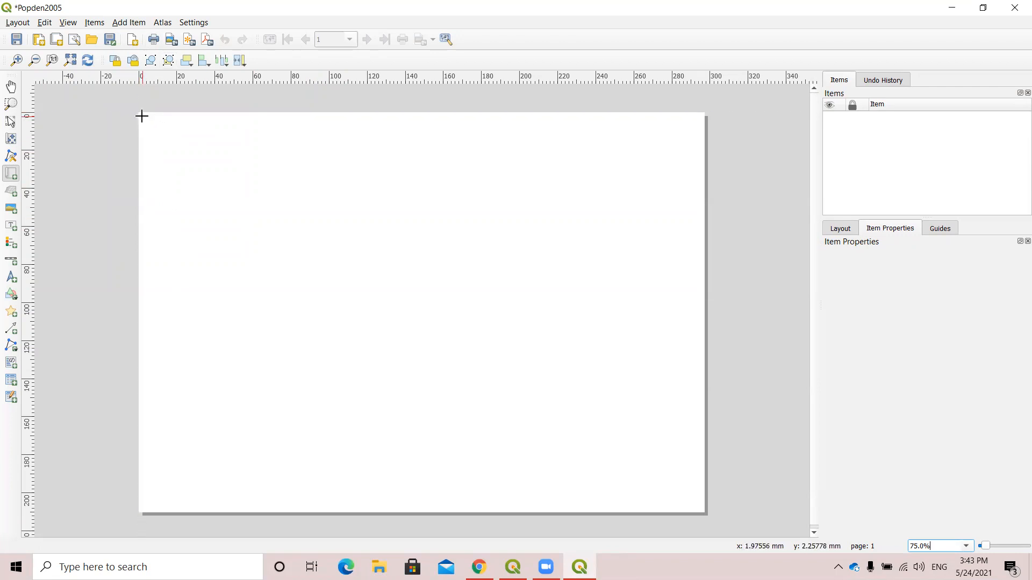
drag(145, 120, 698, 507)
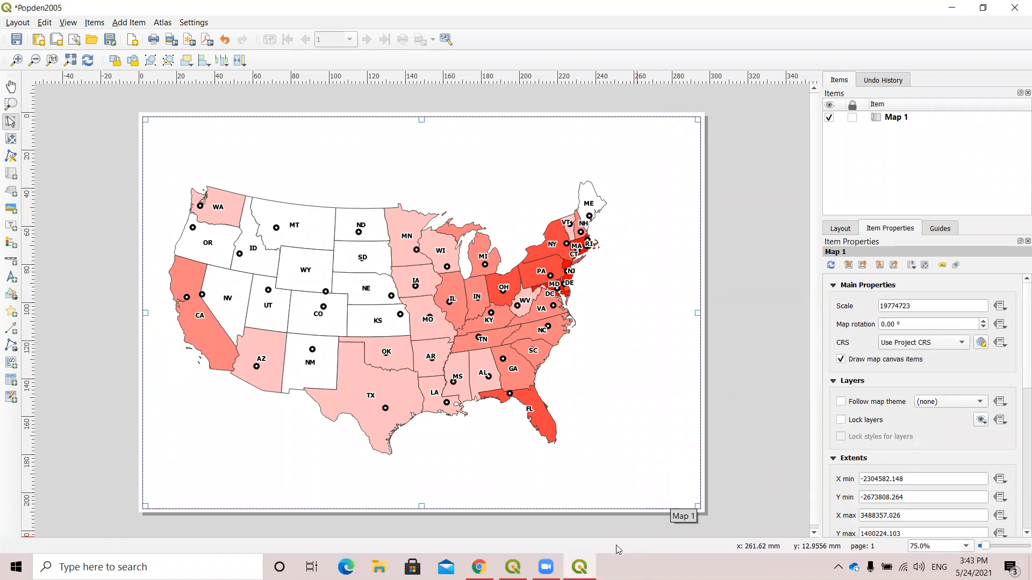
Shift the US map slightly eastward on the canvas of the main QGIS window, and return to the print layout.
click(512, 567)
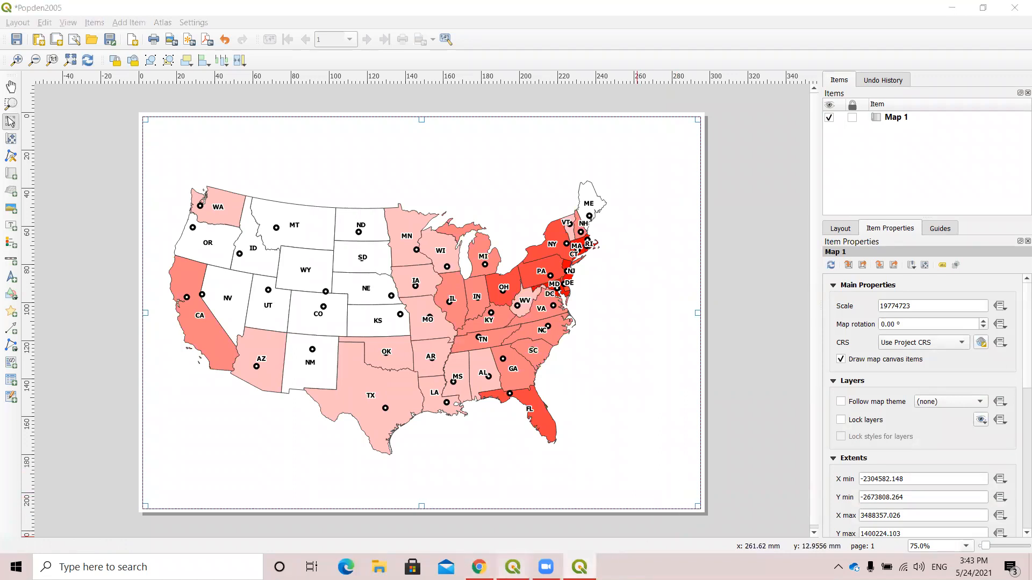
drag(481, 418, 527, 424)
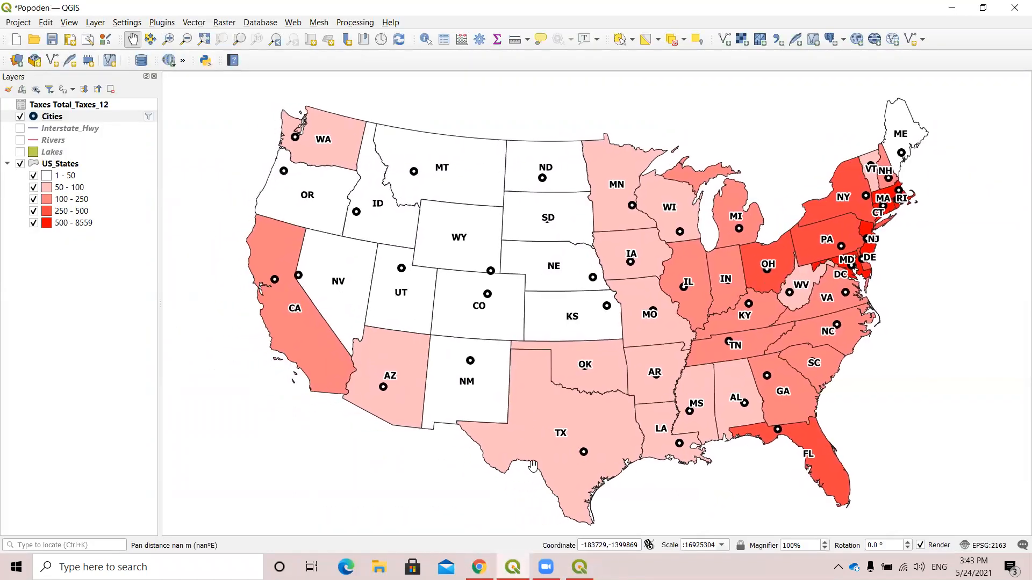
click(579, 567)
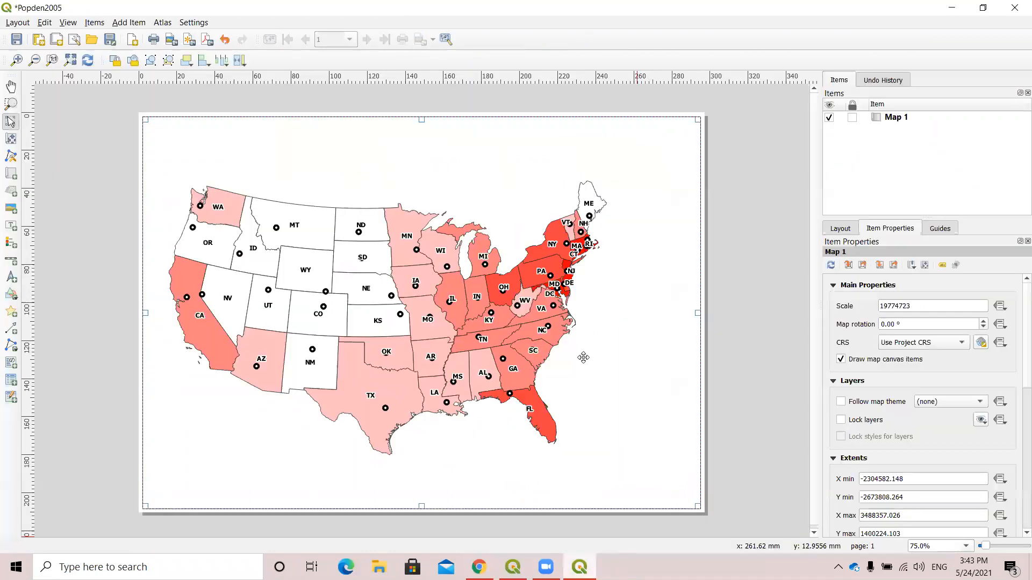
click(542, 349)
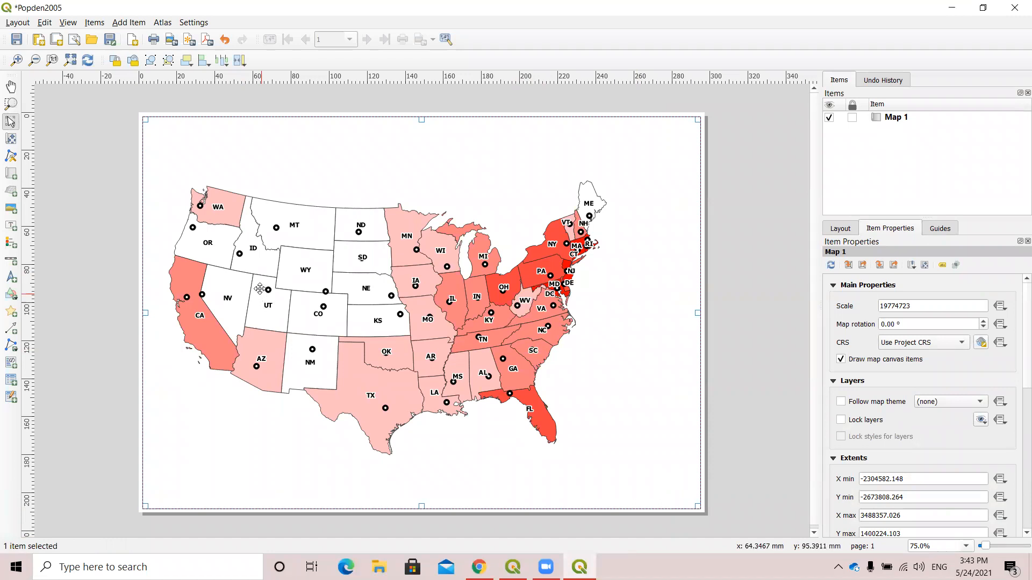
click(10, 87)
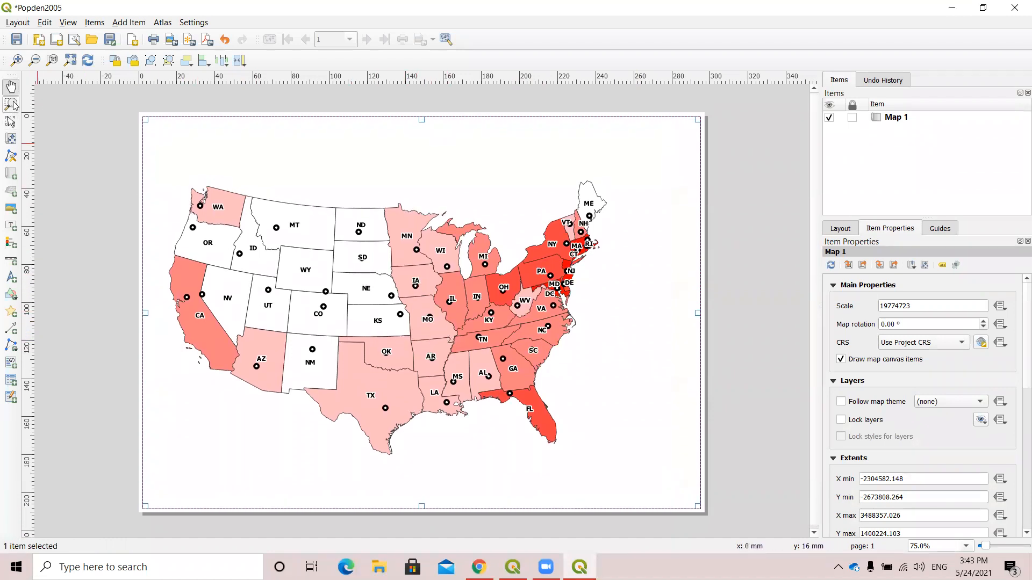
drag(280, 289, 280, 287)
click(10, 121)
drag(295, 246, 265, 240)
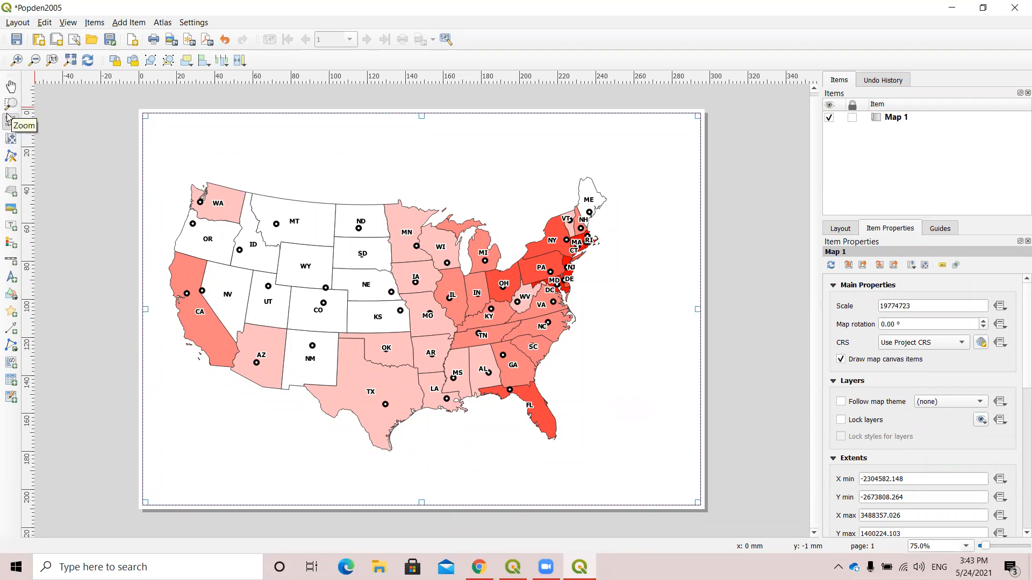
Fit the whole page in view and delete the existing map item from the layout.
click(125, 22)
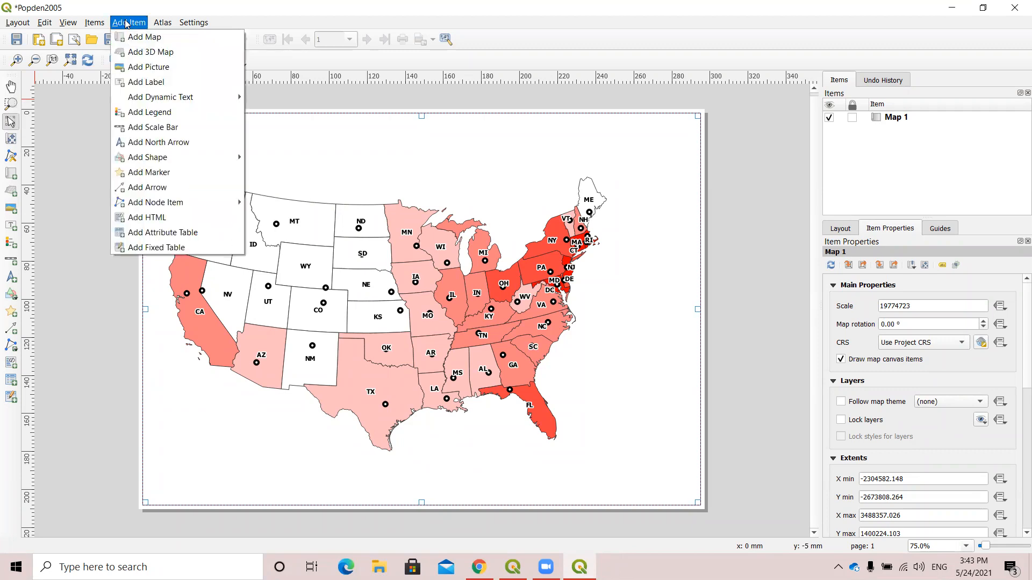
click(70, 61)
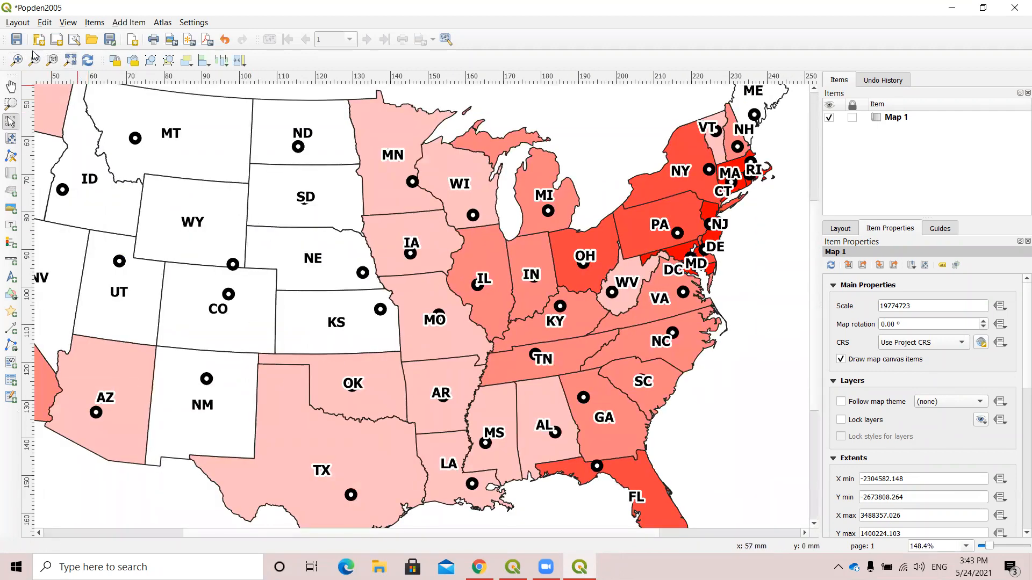
click(34, 64)
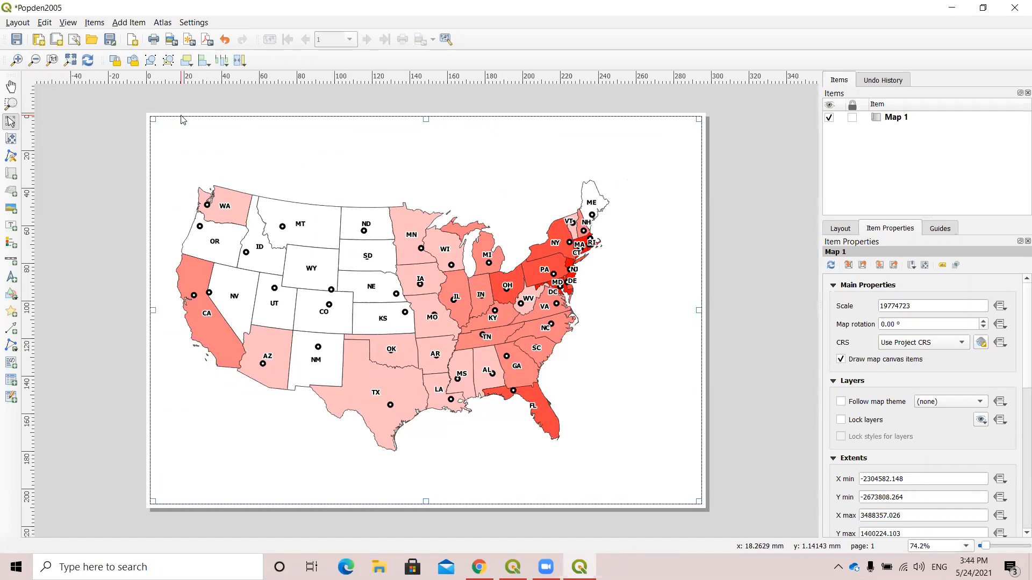
click(159, 115)
click(252, 259)
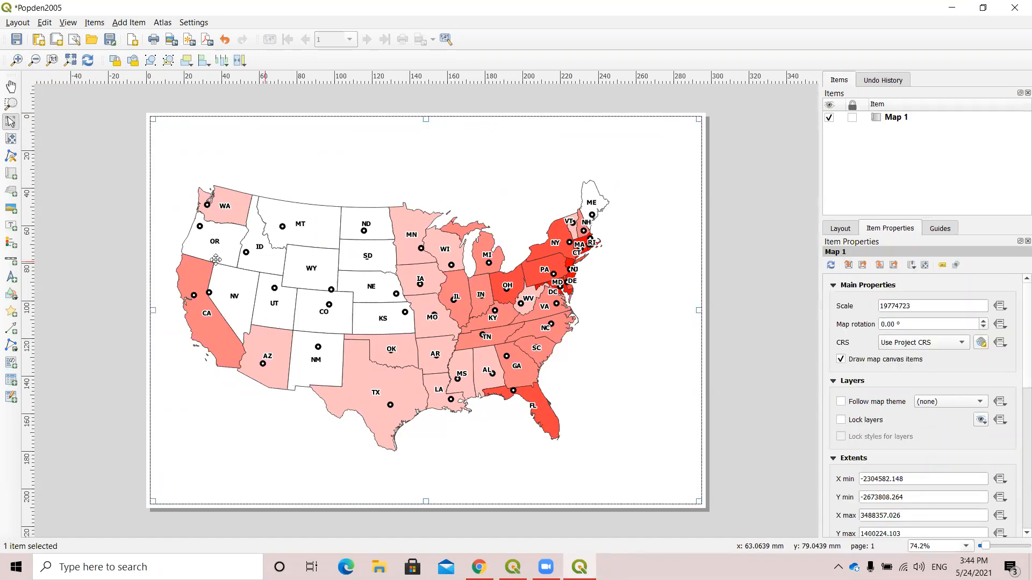
key(Delete)
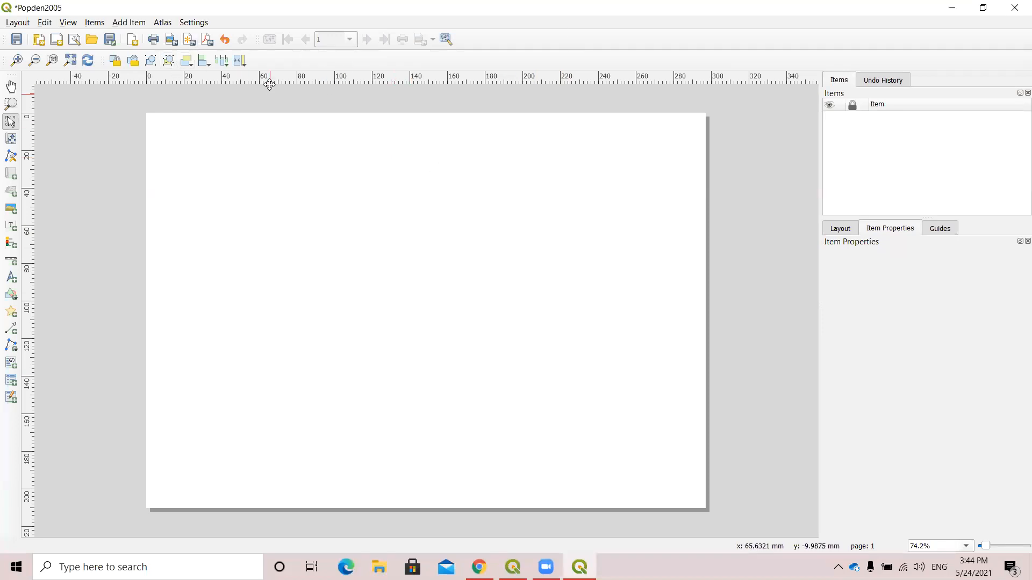
Insert a new map item within the page edges, filling nearly the entire page, and deselect it.
click(129, 22)
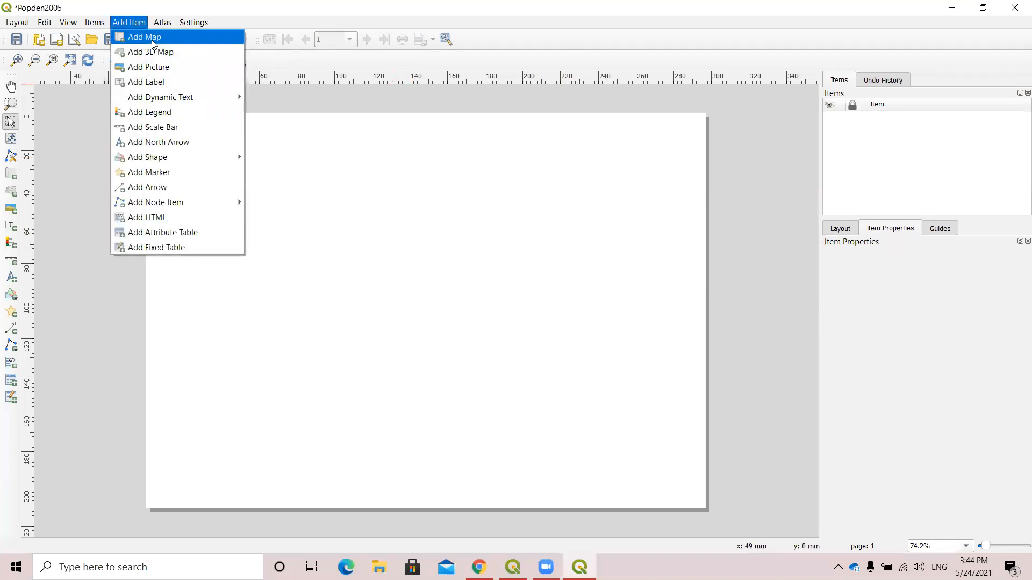
click(141, 35)
drag(152, 121, 700, 502)
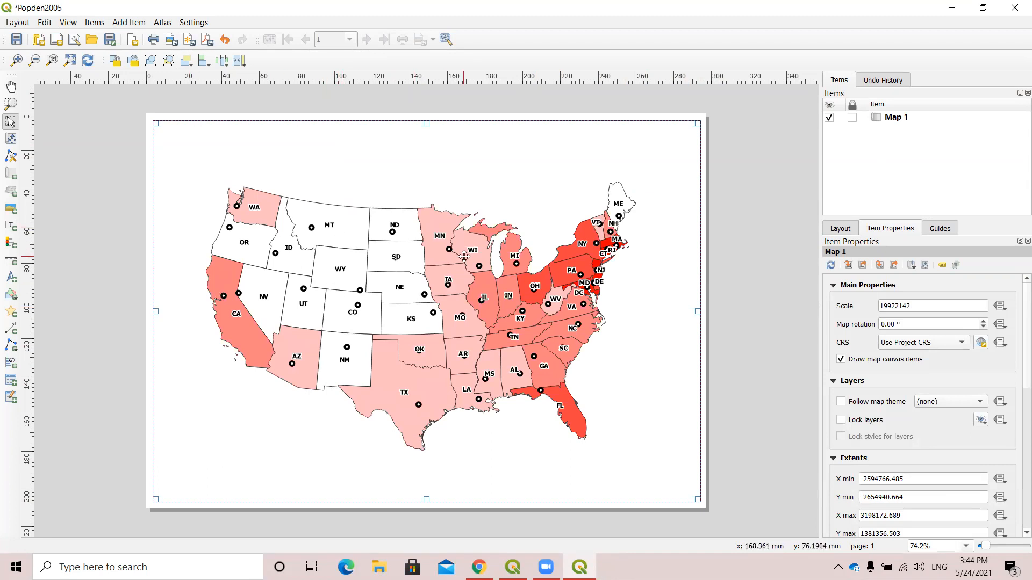
click(777, 282)
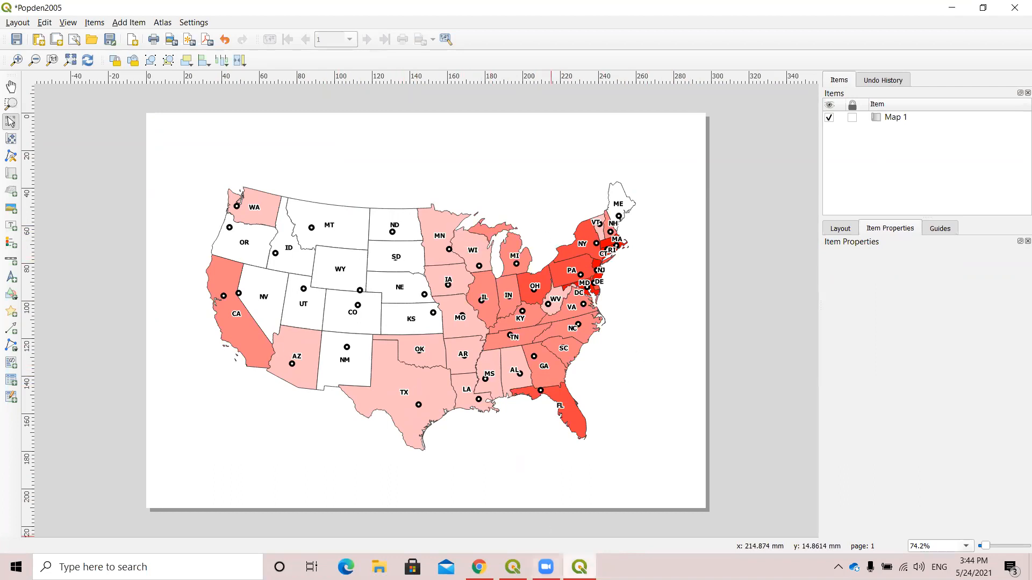
Nudge the map view in the main QGIS window and switch back to the Popden2005 layout for comparison.
click(513, 566)
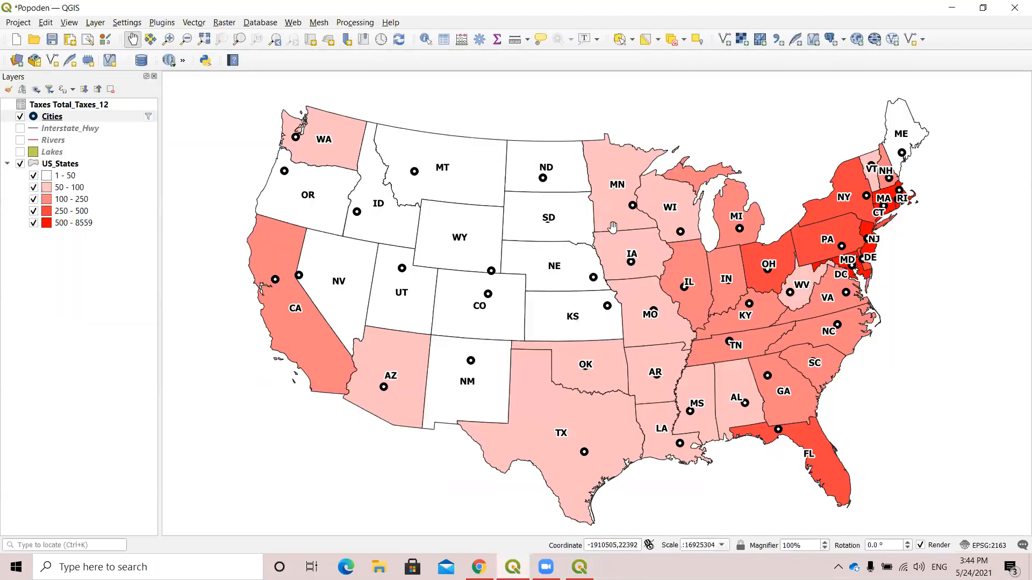
drag(503, 276, 506, 274)
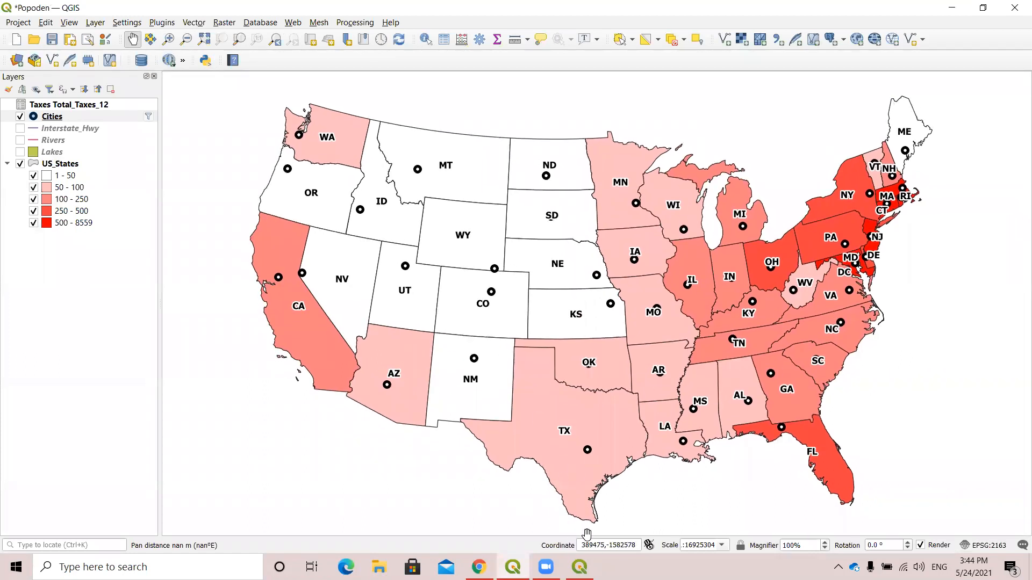
click(579, 567)
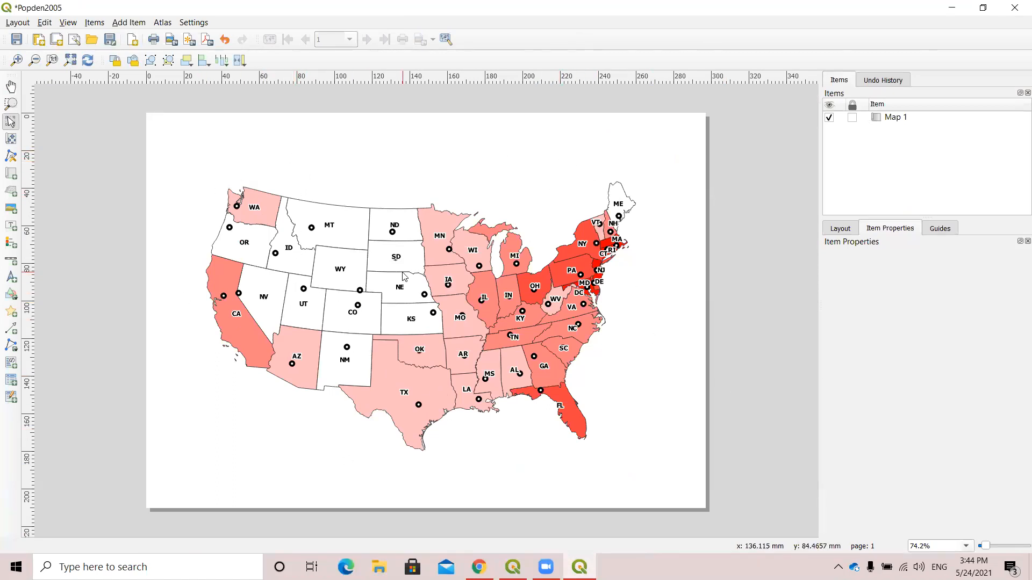
Add a wide label box in the blank space above the US map for the title.
click(126, 22)
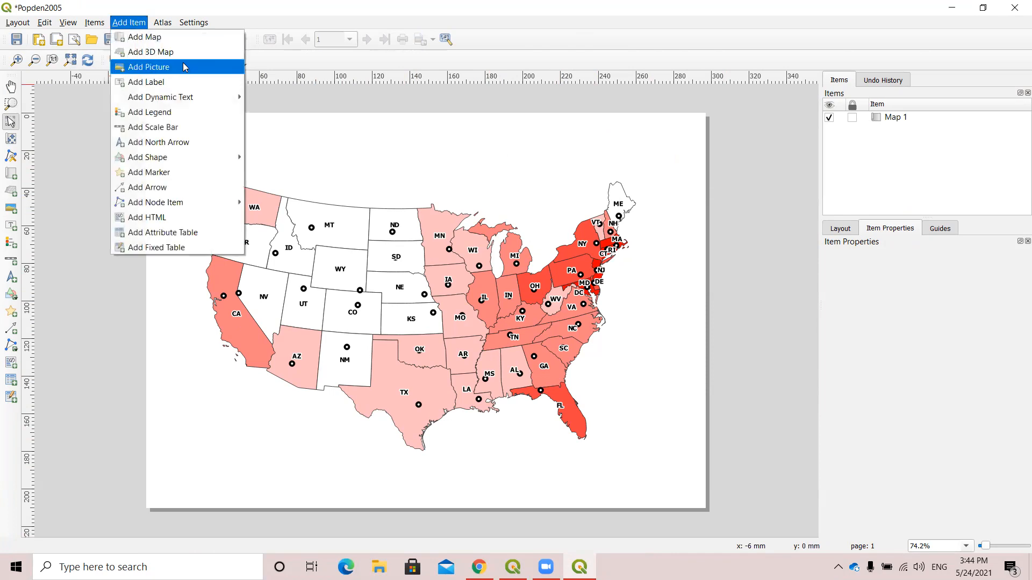
click(146, 82)
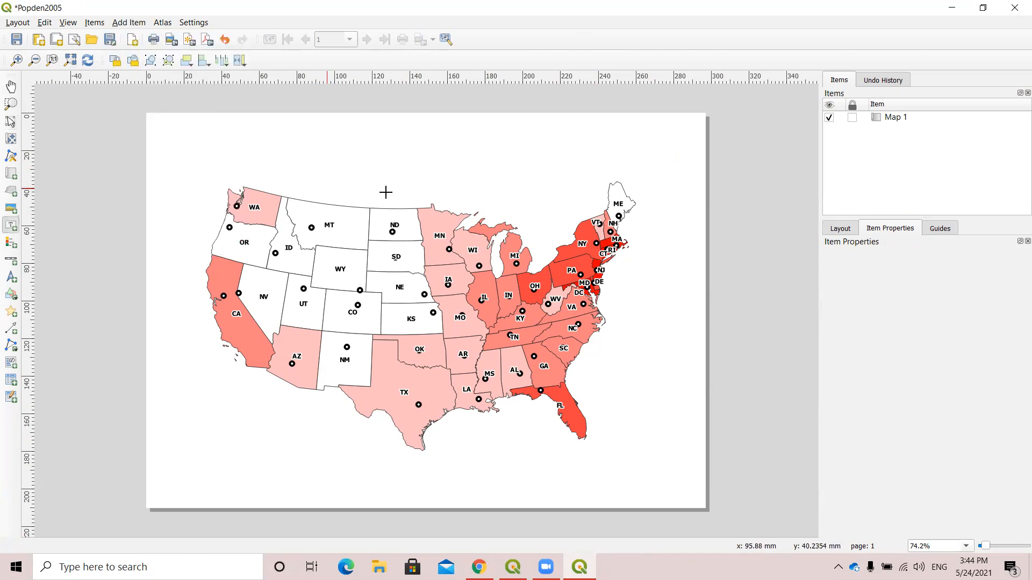
drag(259, 130, 535, 176)
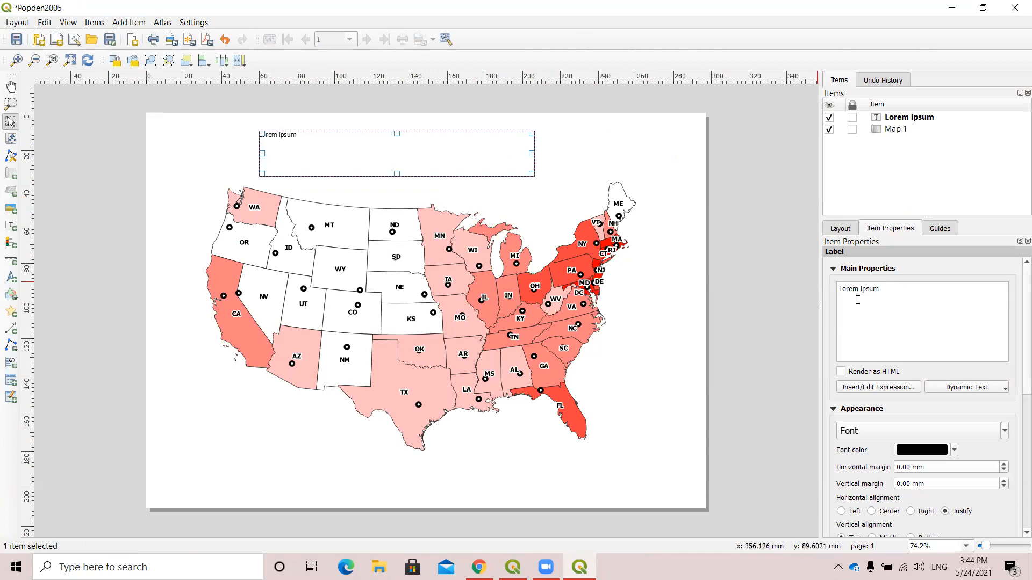
Replace the label's placeholder text with the title "Population Density, 2005".
drag(879, 289, 782, 285)
text(Populat)
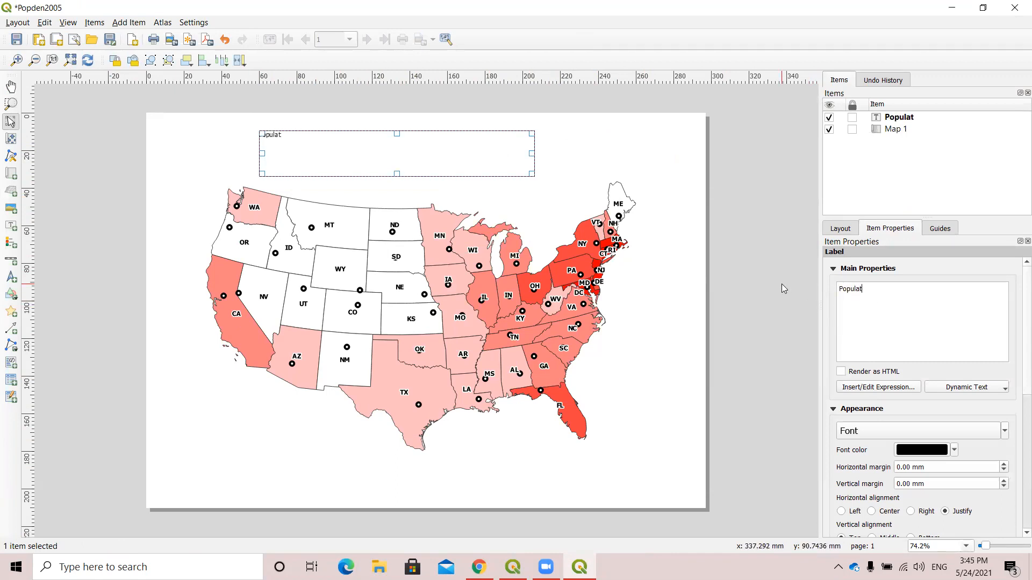
text(ion Density, 2005)
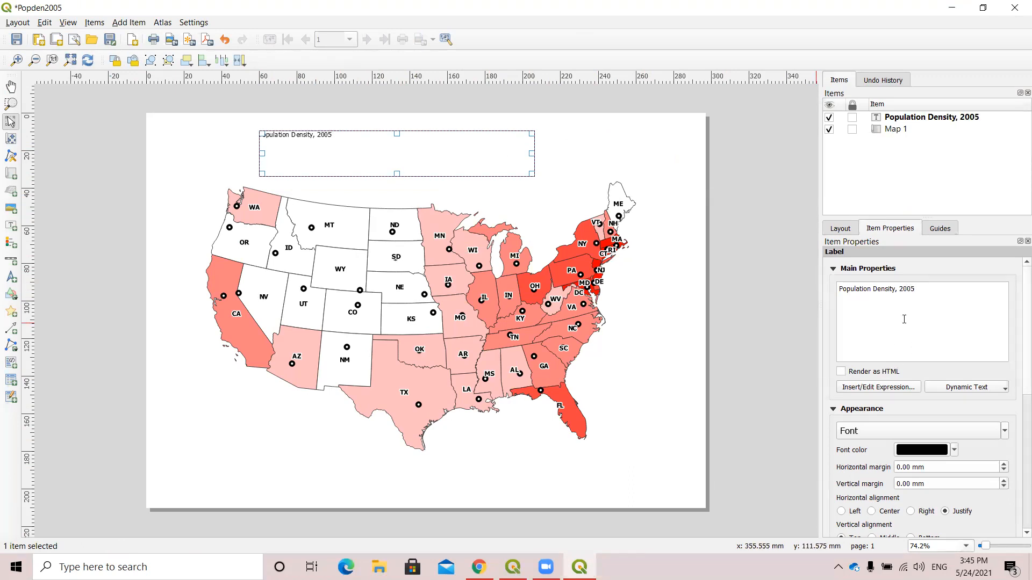
Choose MS Shell Dlg 2 from the recent fonts for the title label and look through its remaining properties.
click(1003, 431)
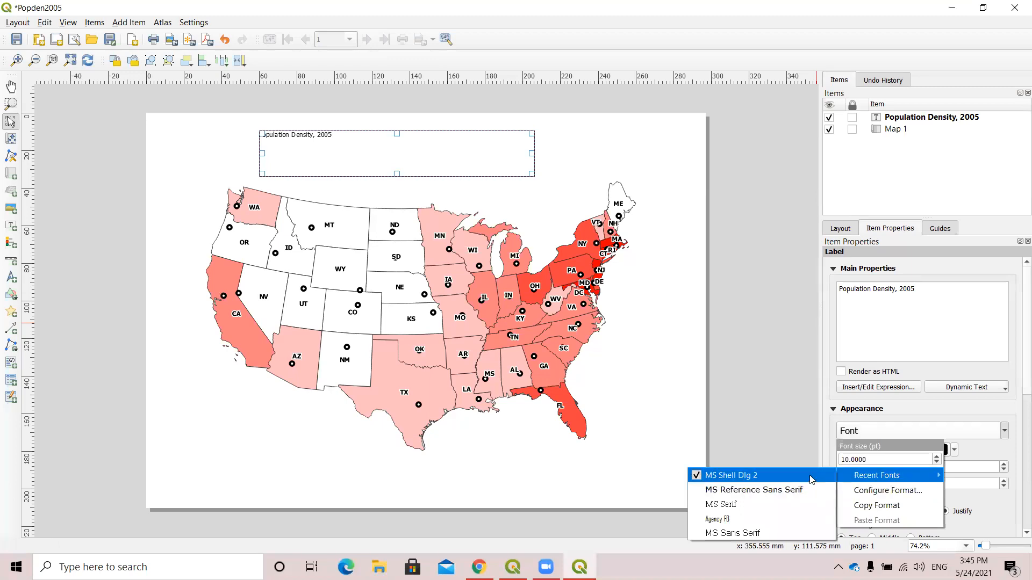
click(731, 475)
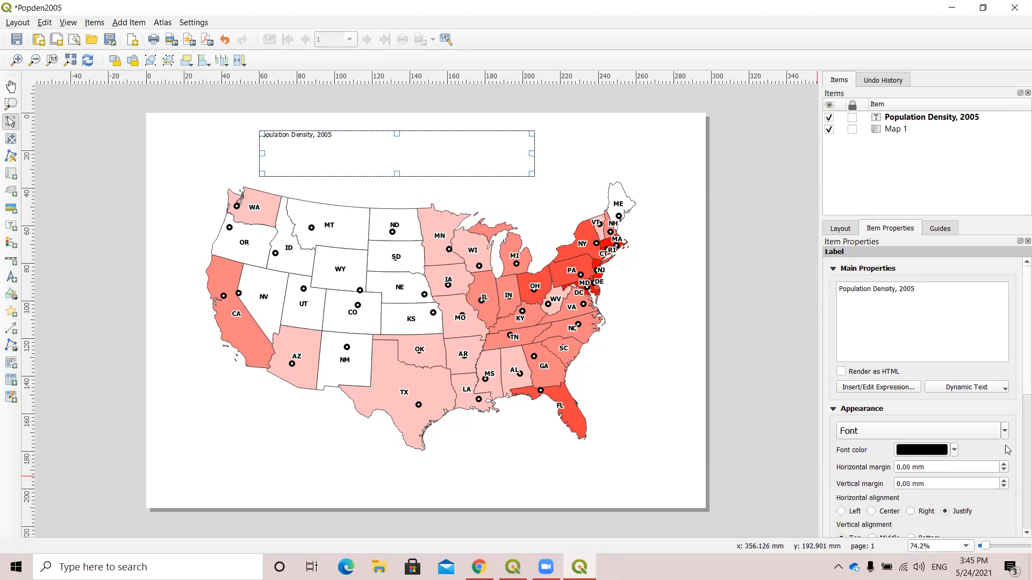
scroll(1007, 450, down, 4)
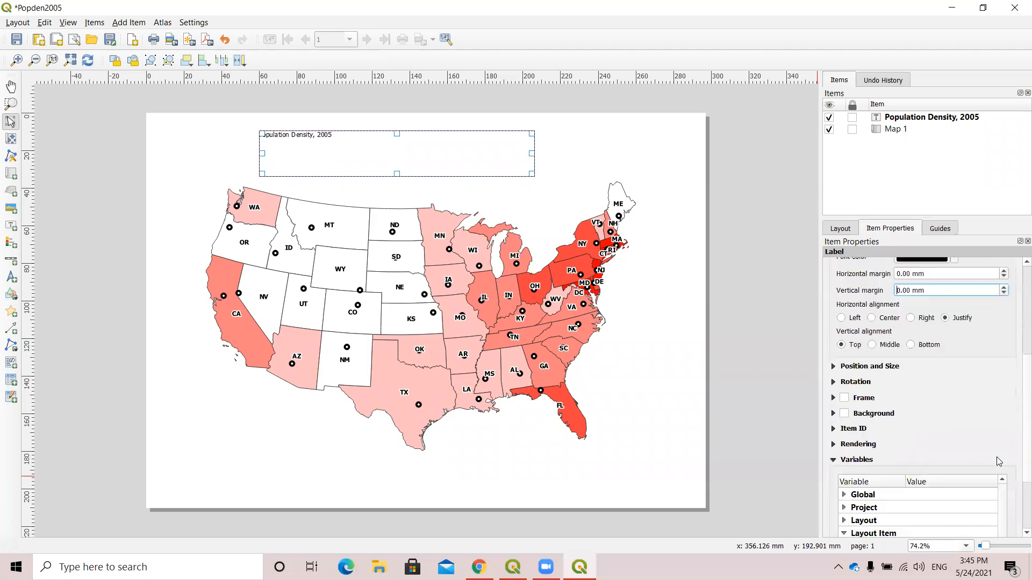
Set the title label's font color to black and center its text horizontally.
scroll(970, 448, up, 4)
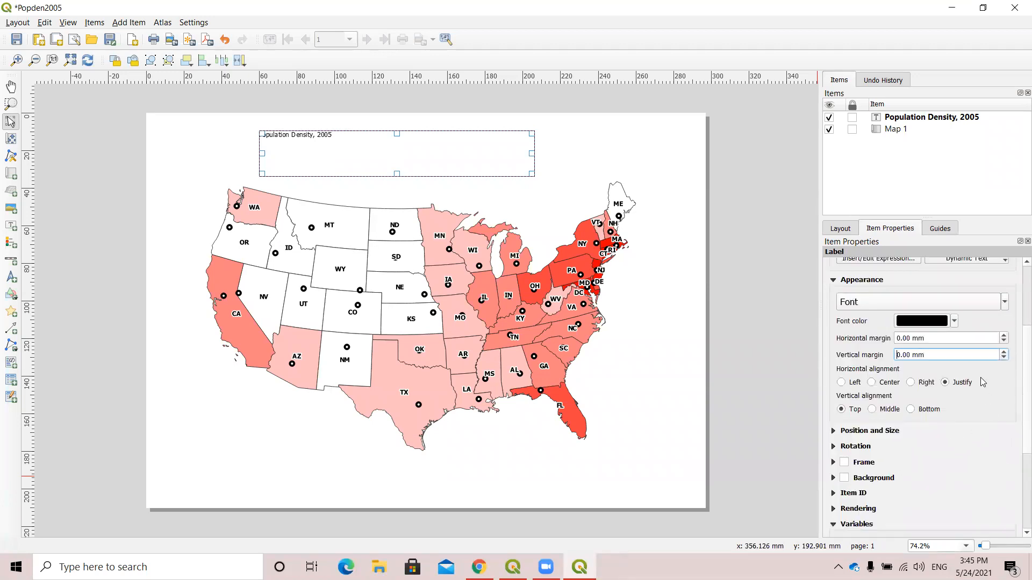
click(955, 386)
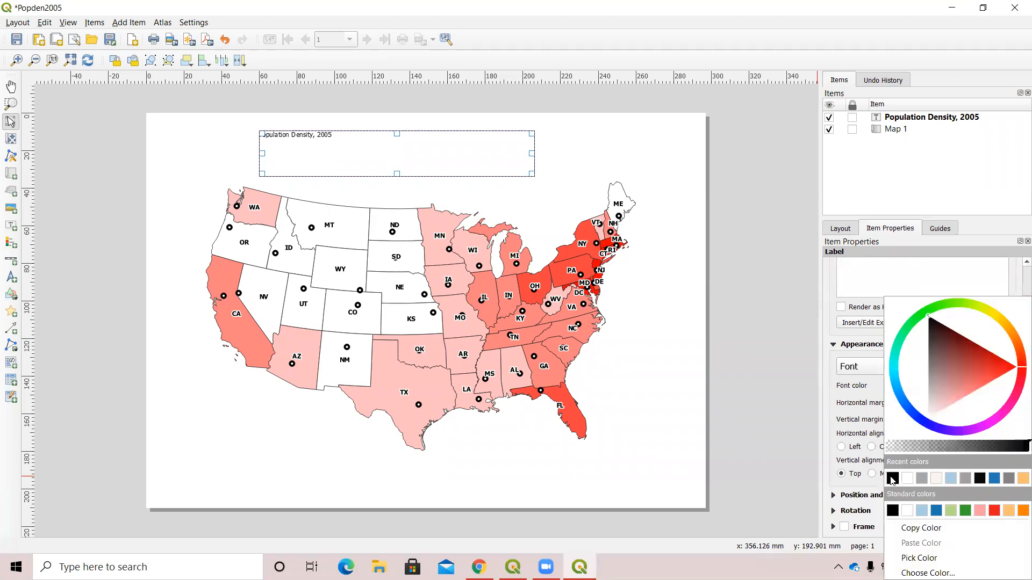
click(892, 479)
click(873, 447)
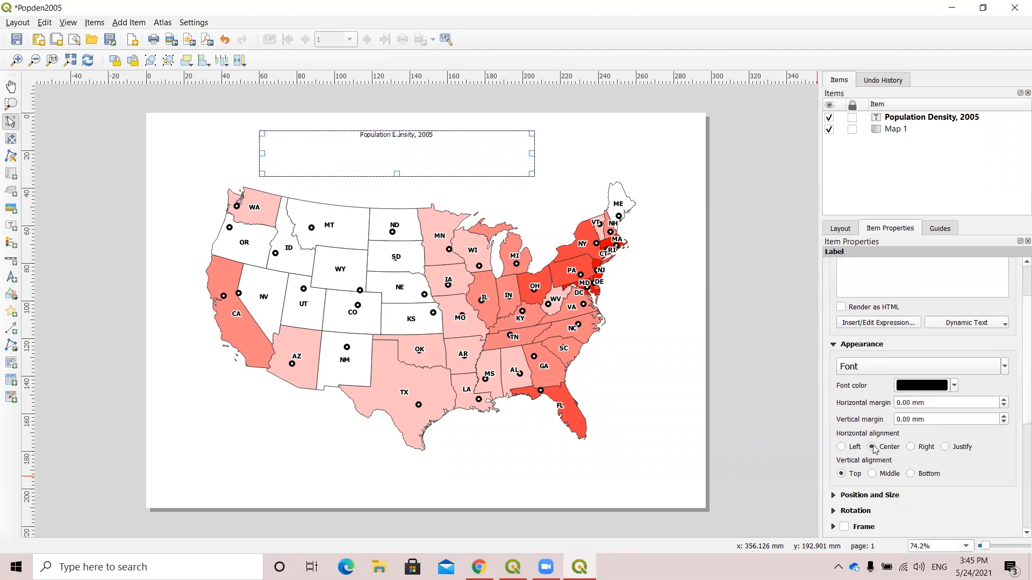
Look through the layout and guide settings, then the title label's expression builder, dynamic text choices and font options.
scroll(974, 447, up, 2)
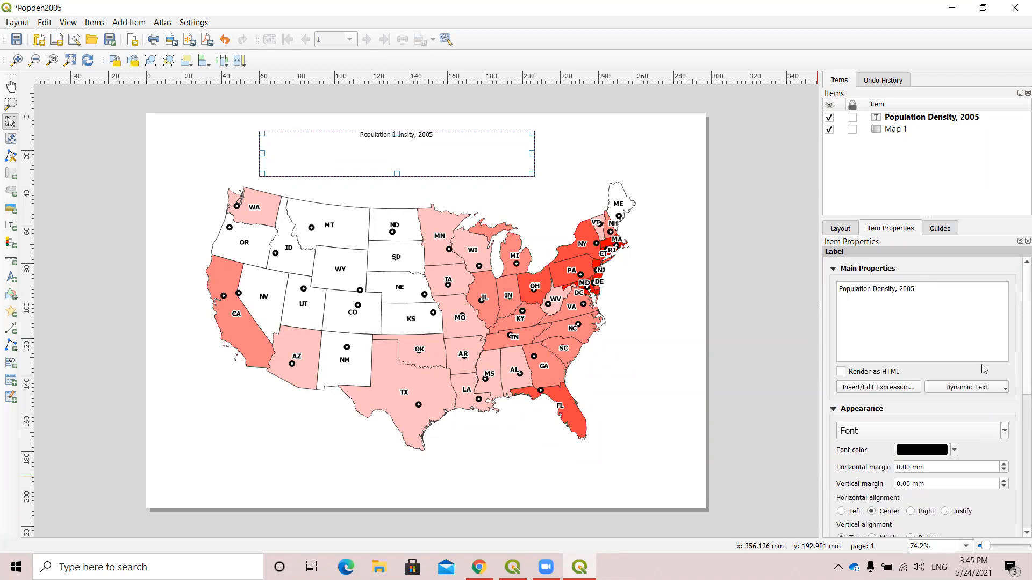
click(842, 229)
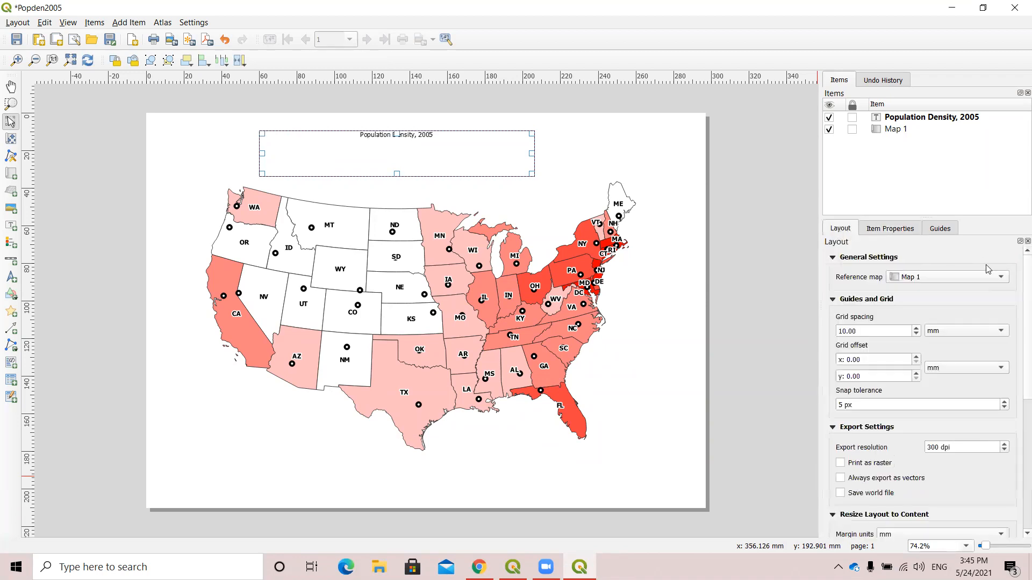
click(947, 230)
click(829, 129)
click(842, 230)
click(884, 232)
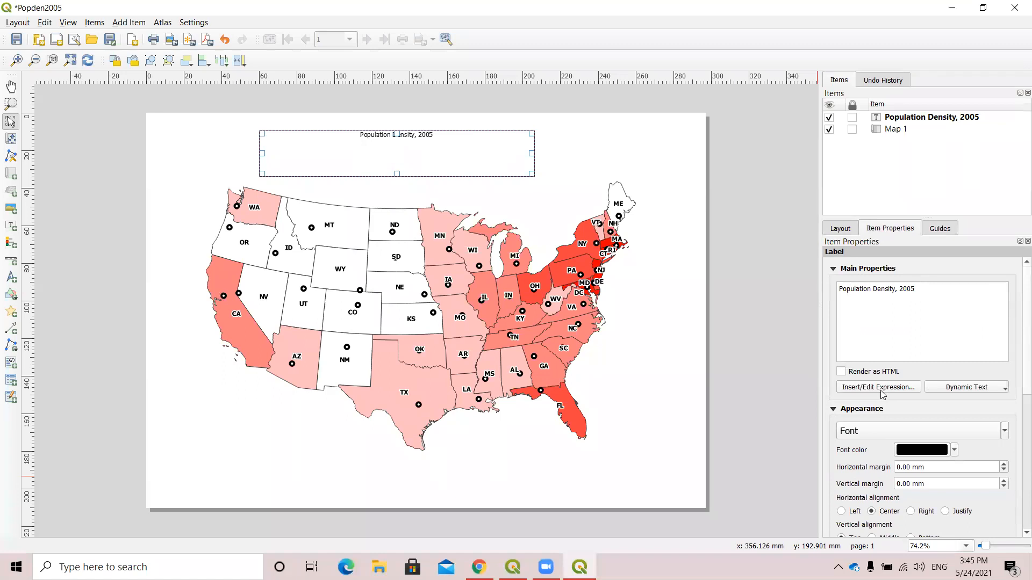
click(907, 387)
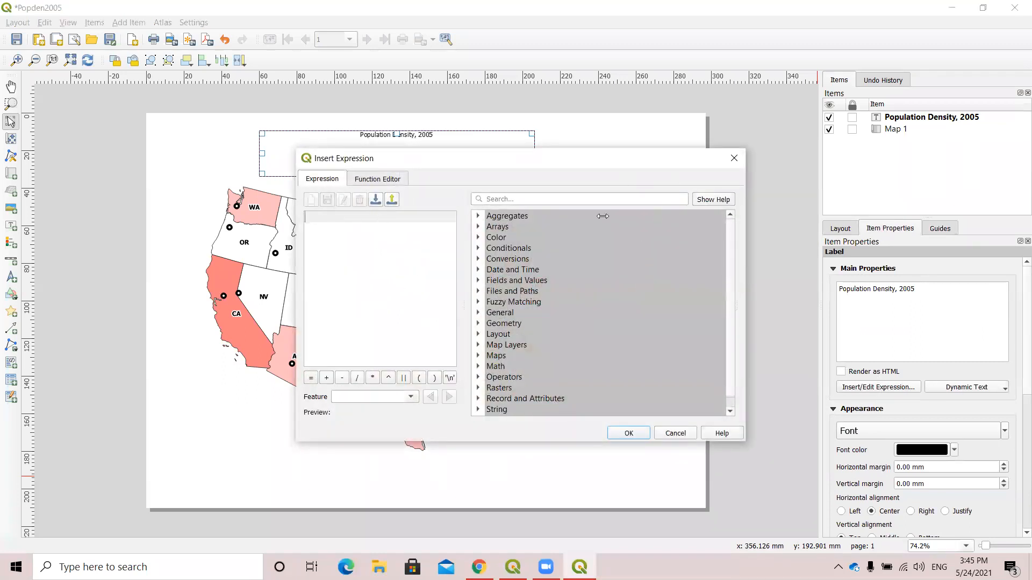
click(731, 159)
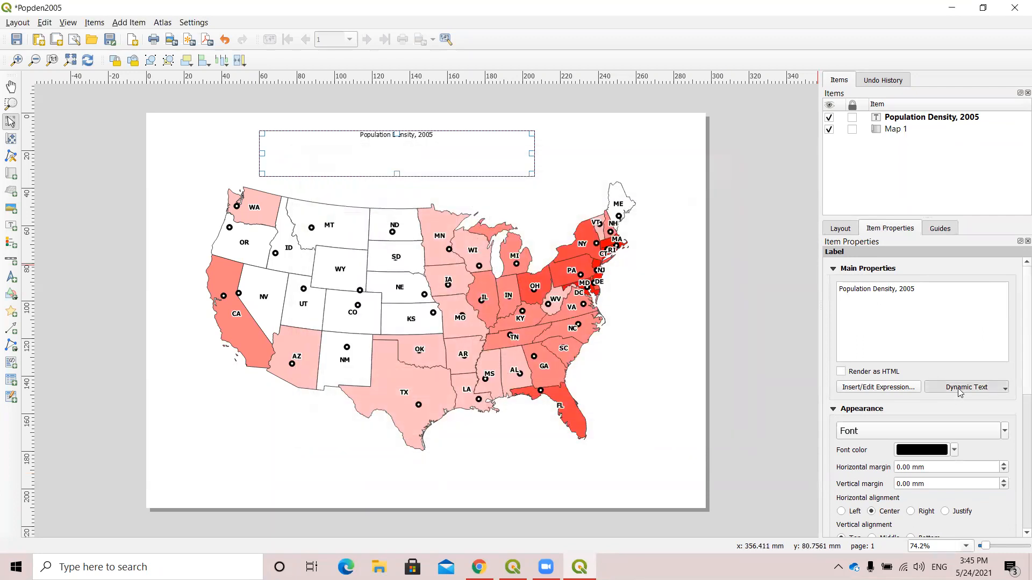
click(959, 389)
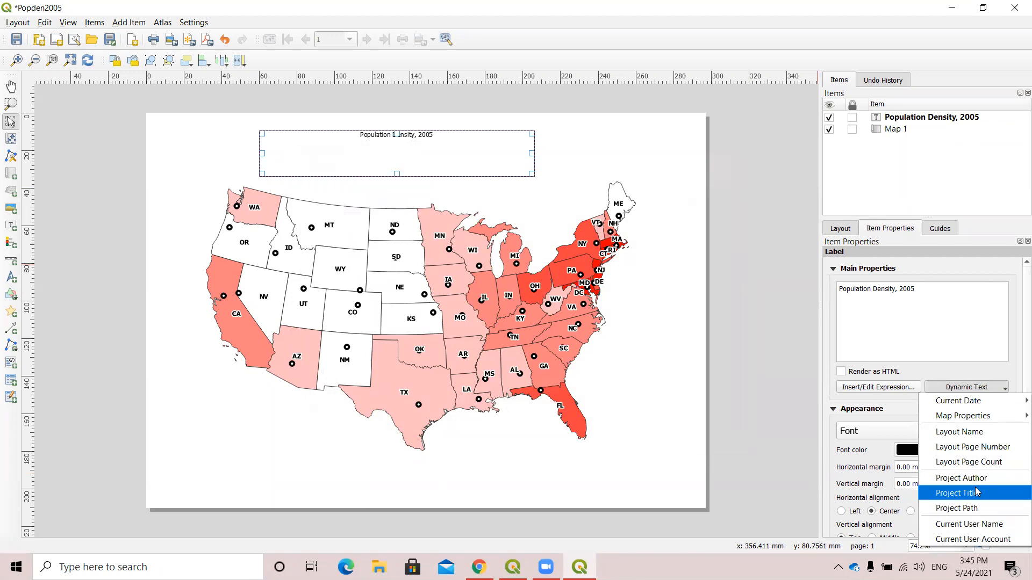
click(932, 347)
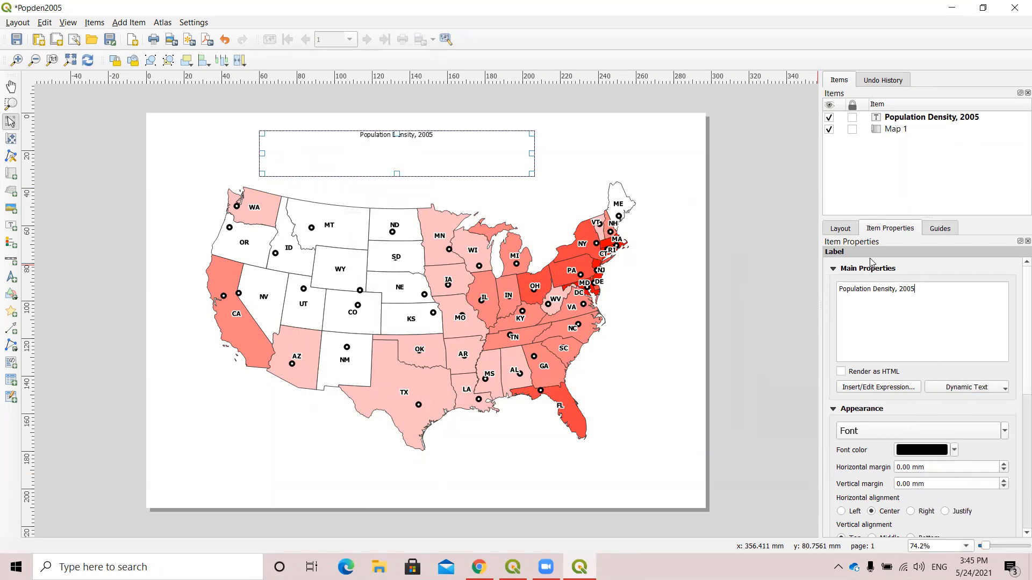
click(1004, 431)
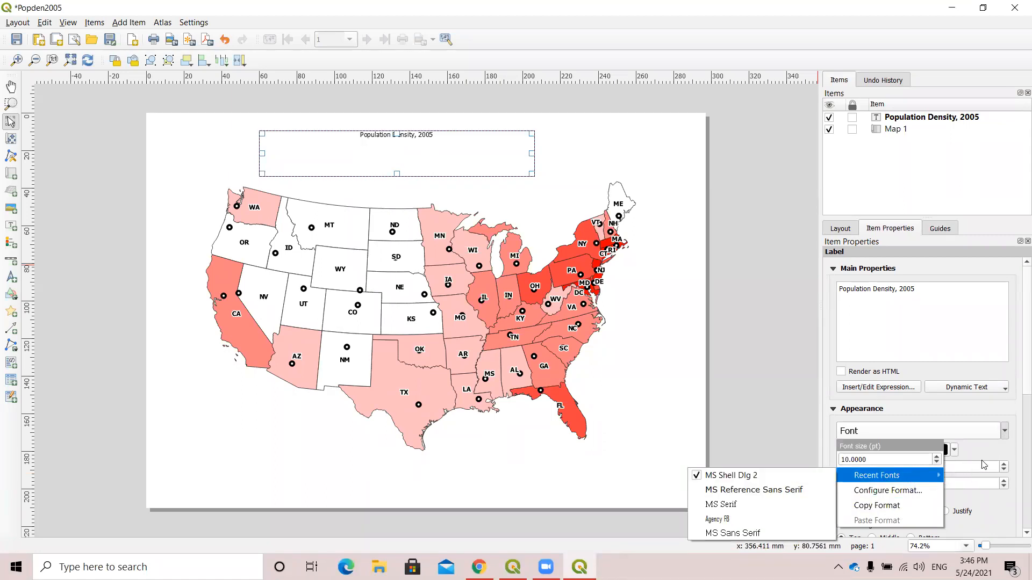
click(997, 452)
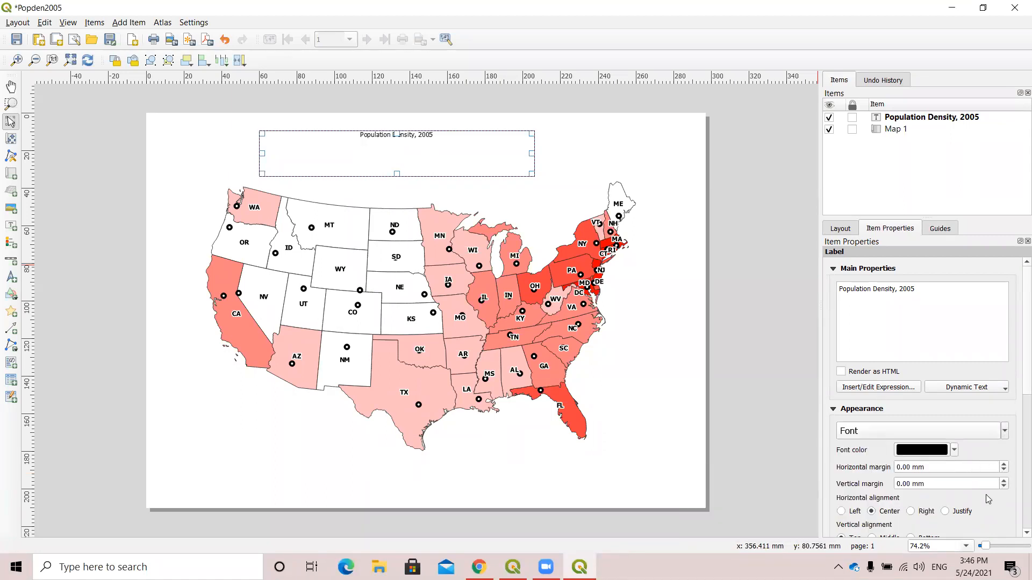
Set the title label's font size to 24 pt.
scroll(988, 493, down, 3)
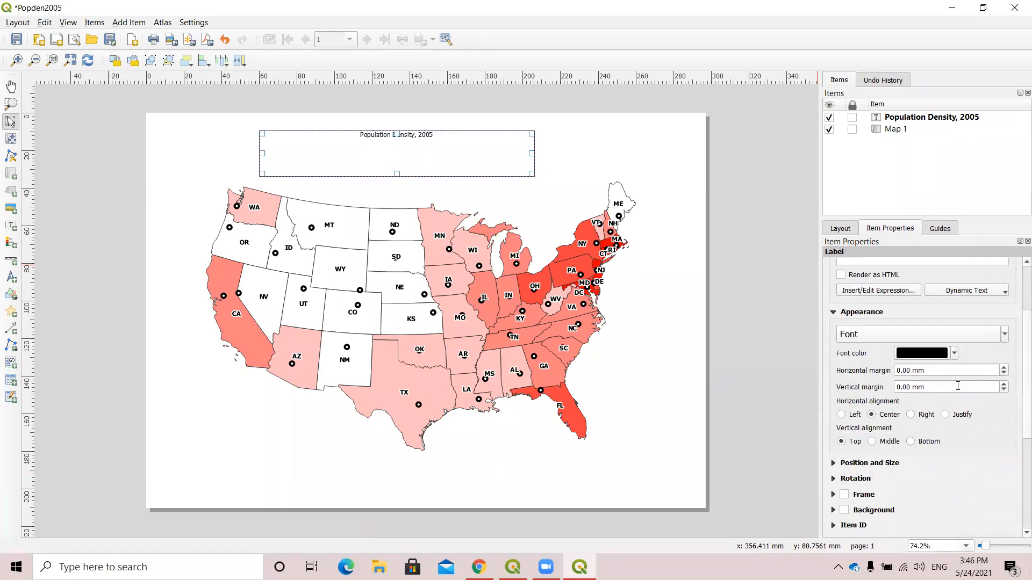
click(1005, 333)
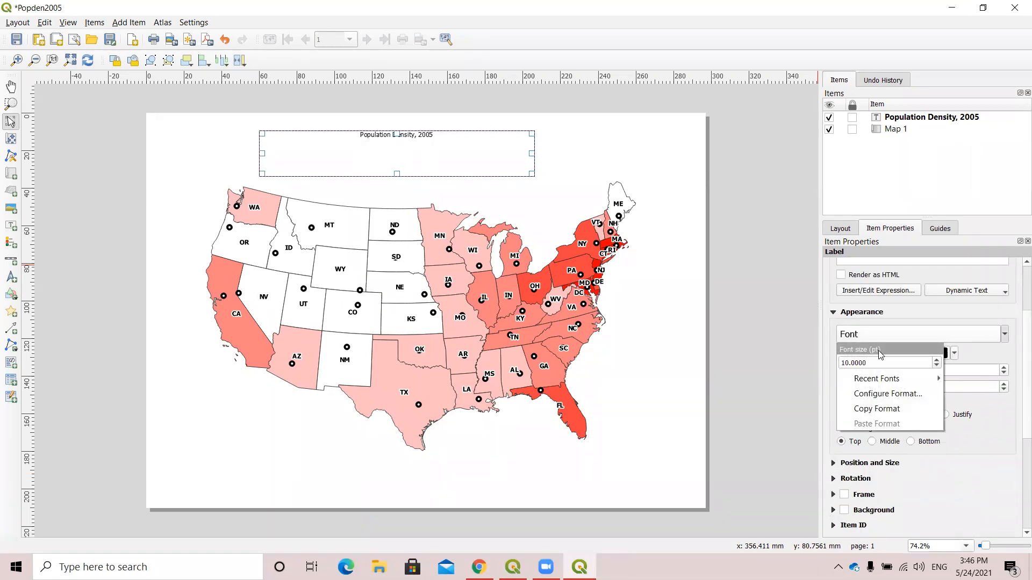
click(847, 364)
key(BackSpace)
key(BackSpace)
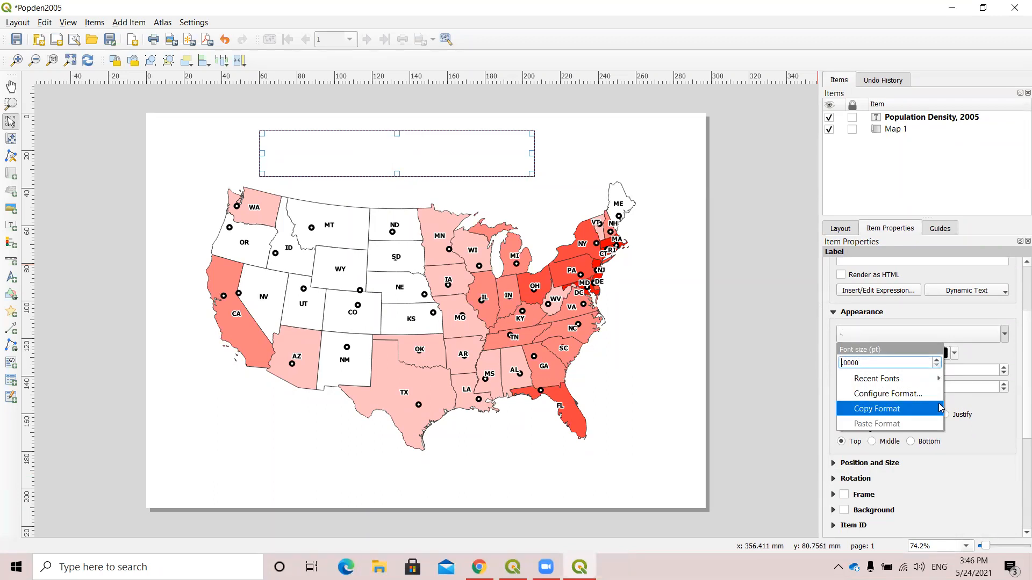
text(20)
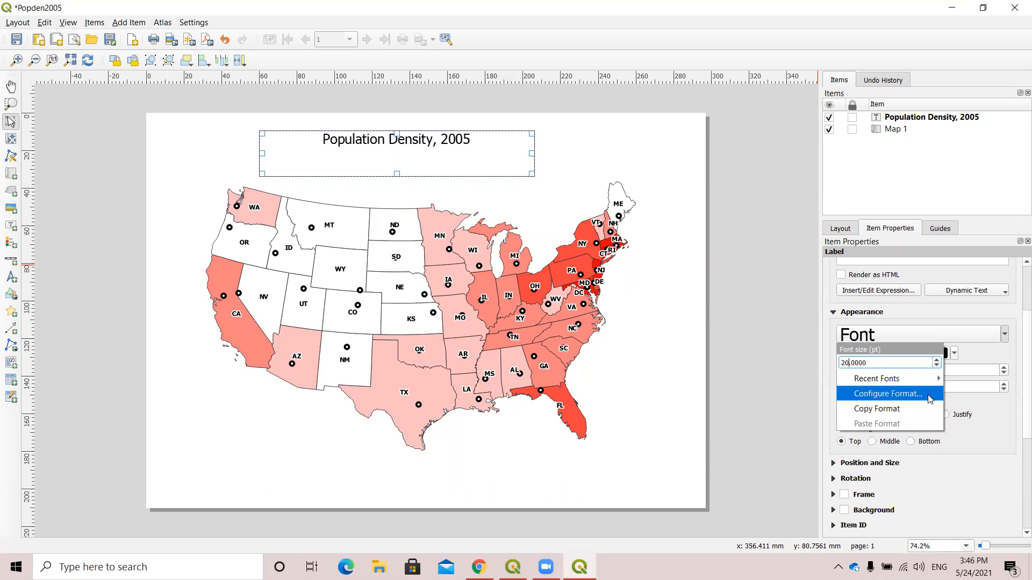
key(BackSpace)
text(4)
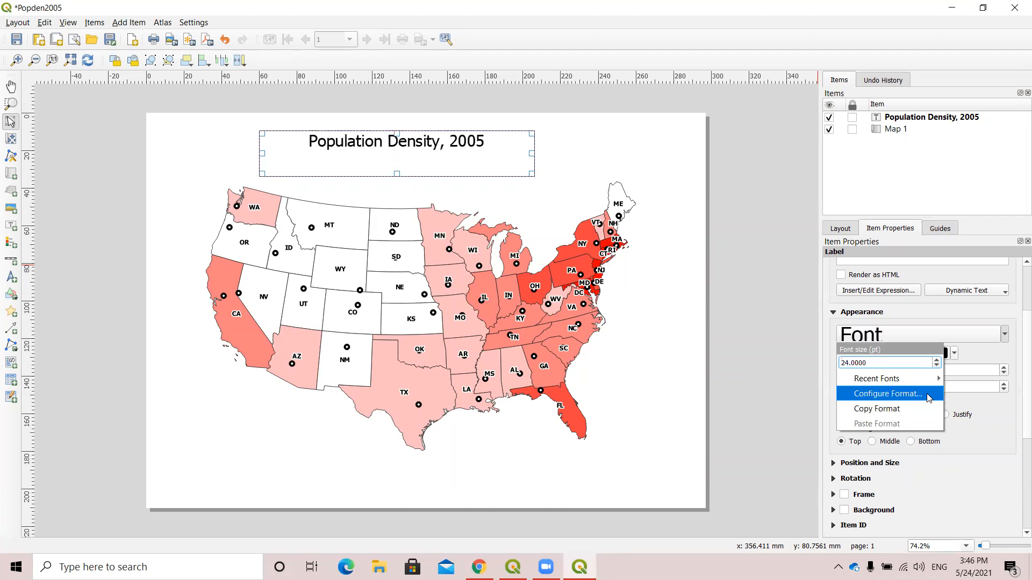
click(982, 405)
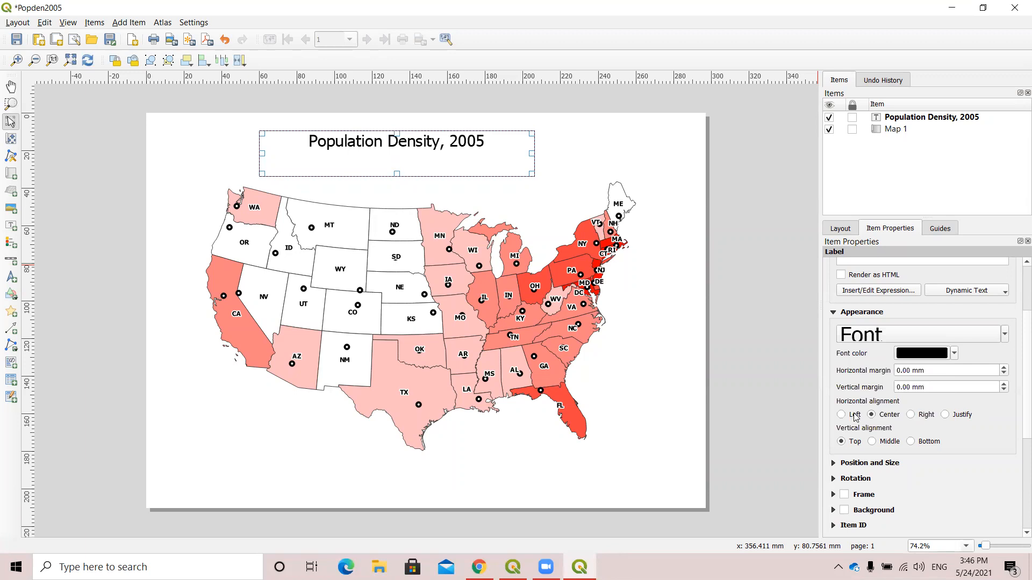
Move the title label slightly right and down so it is centered above the US map.
click(421, 194)
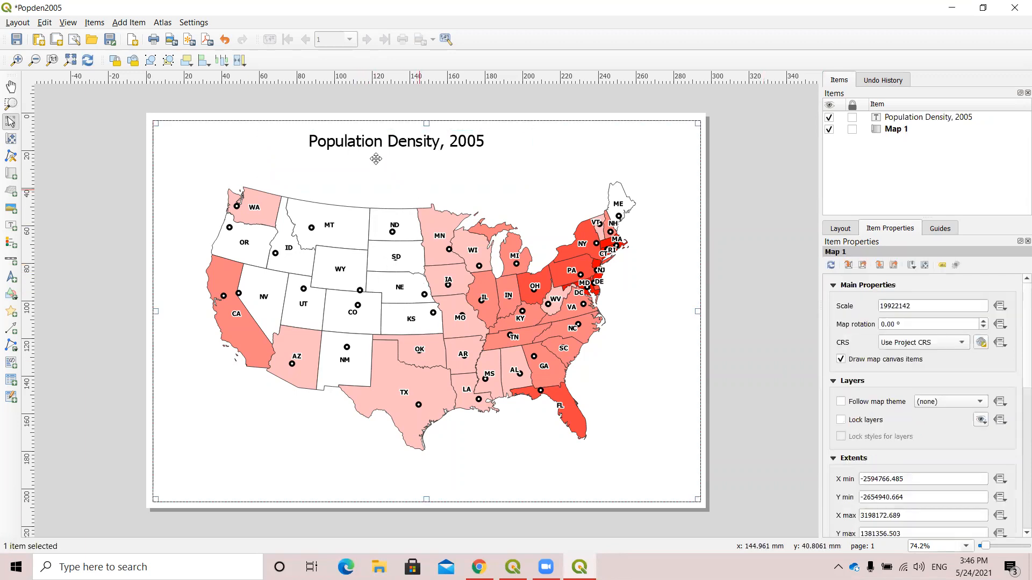
click(403, 145)
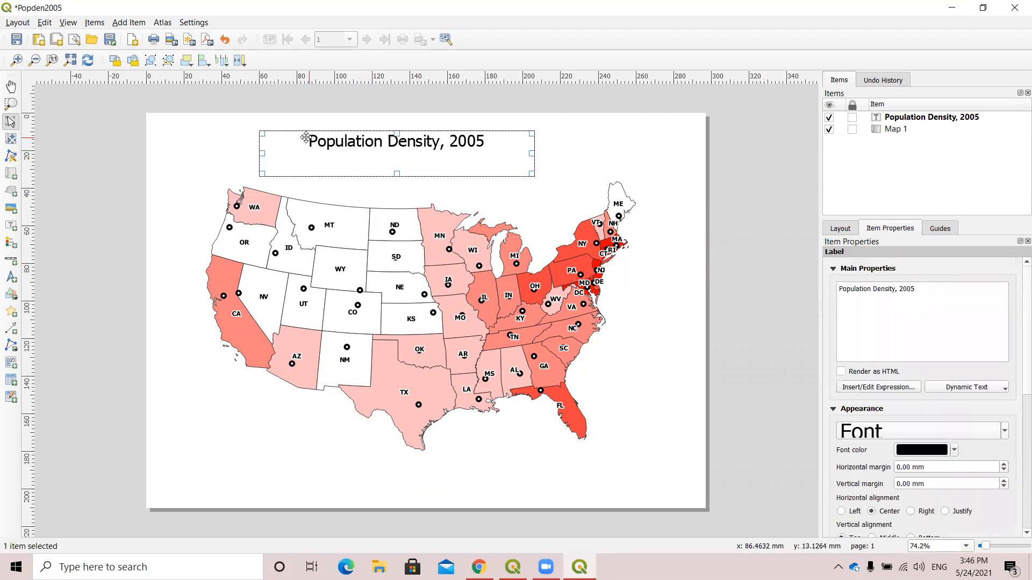
drag(311, 138, 340, 140)
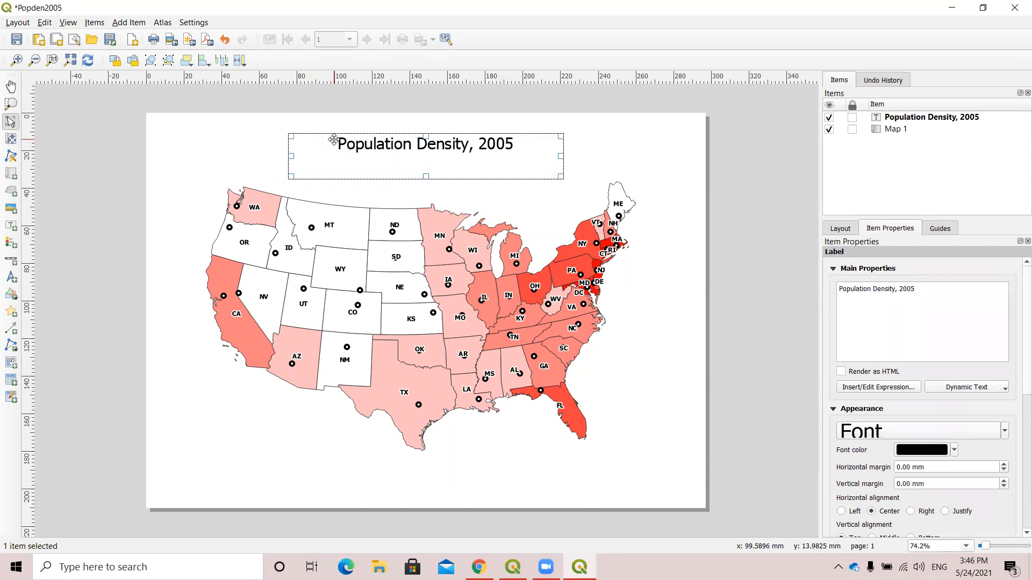
click(733, 174)
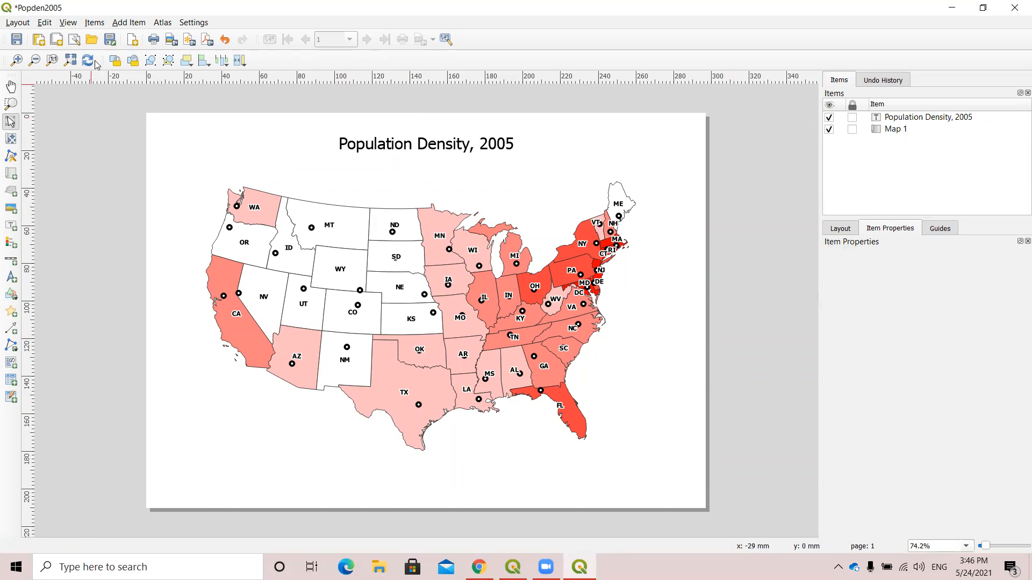
Add a legend for the map and fit it into the page's lower-left corner, below California.
click(129, 23)
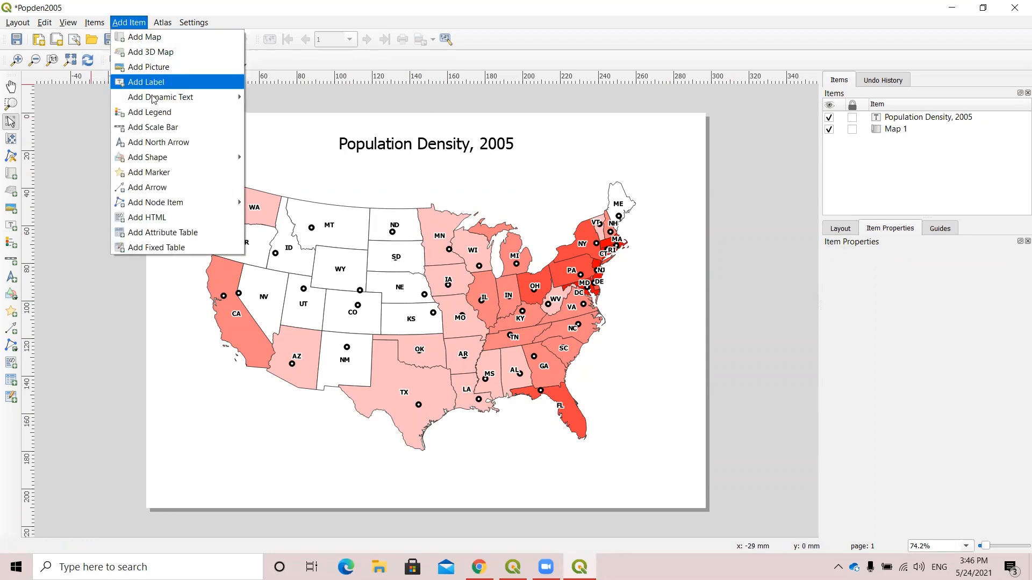
click(169, 119)
drag(163, 375, 254, 501)
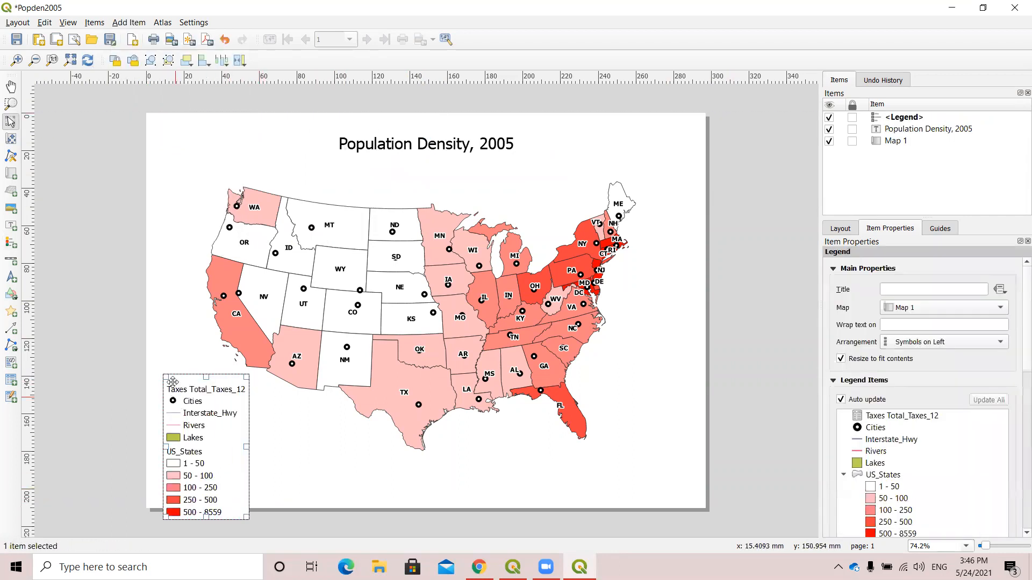
drag(182, 385, 179, 354)
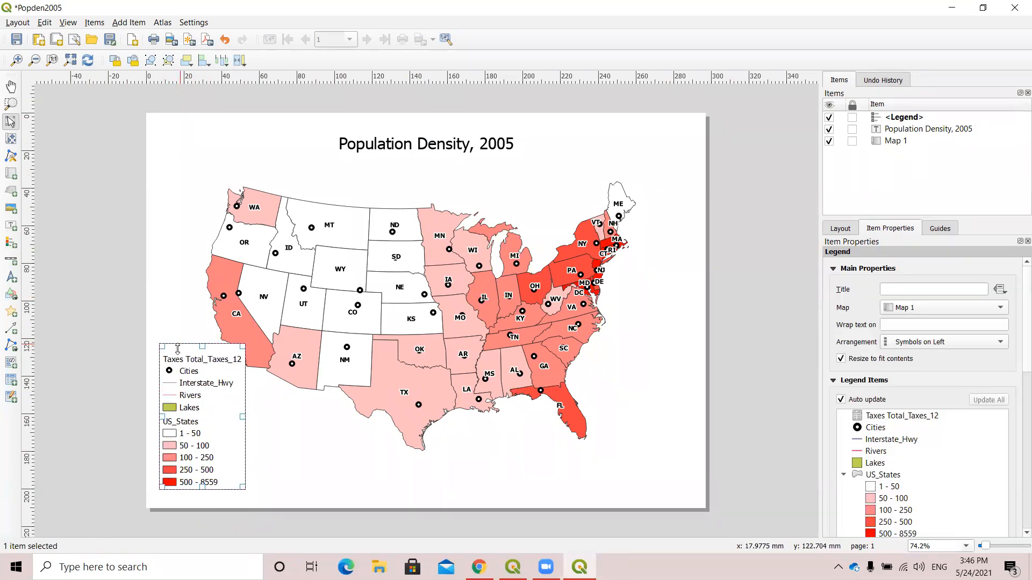
drag(177, 350, 177, 370)
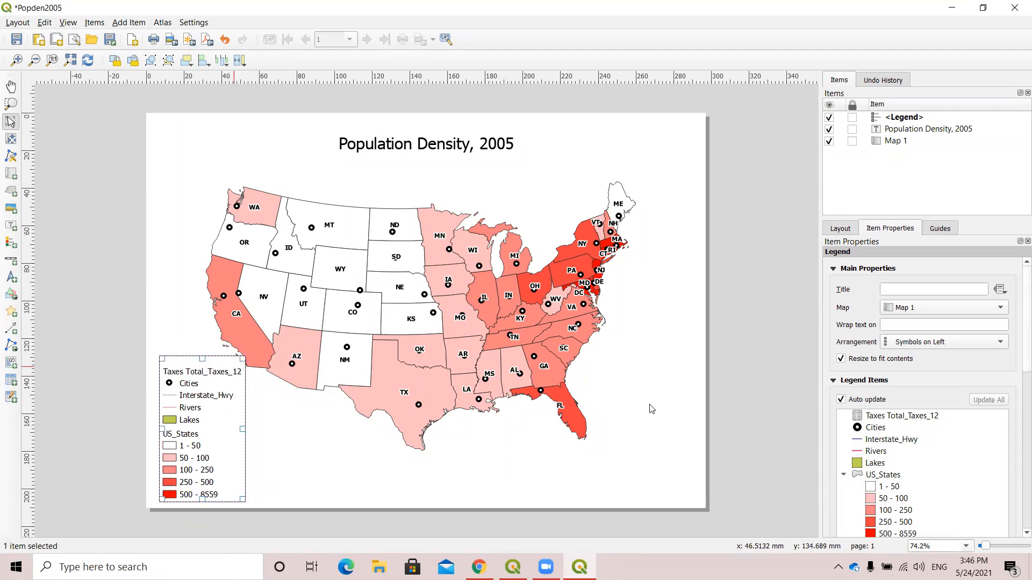
click(779, 379)
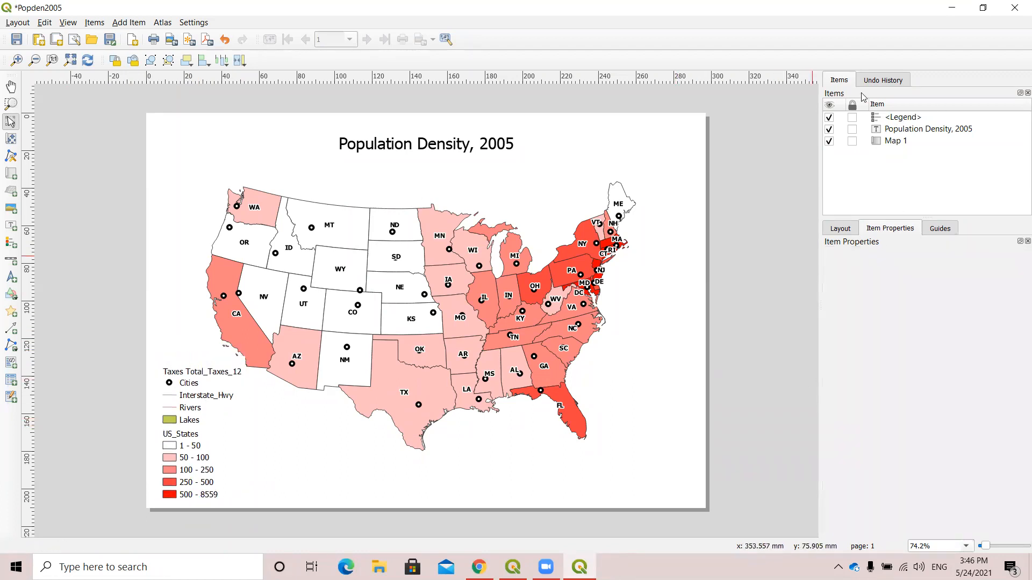
Enable a frame around the US map item and set its thickness to 0.50 mm.
click(665, 176)
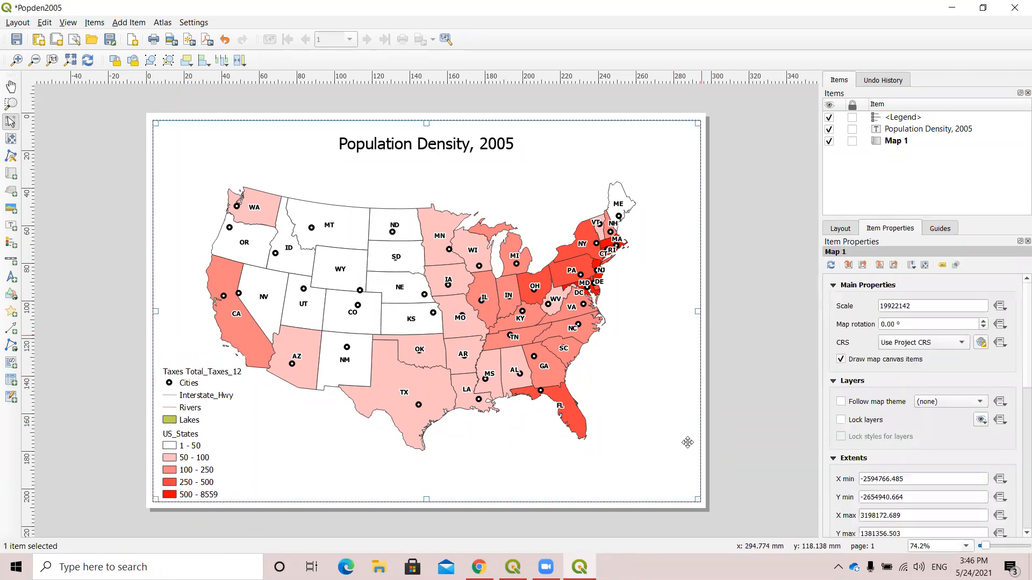
scroll(933, 432, down, 8)
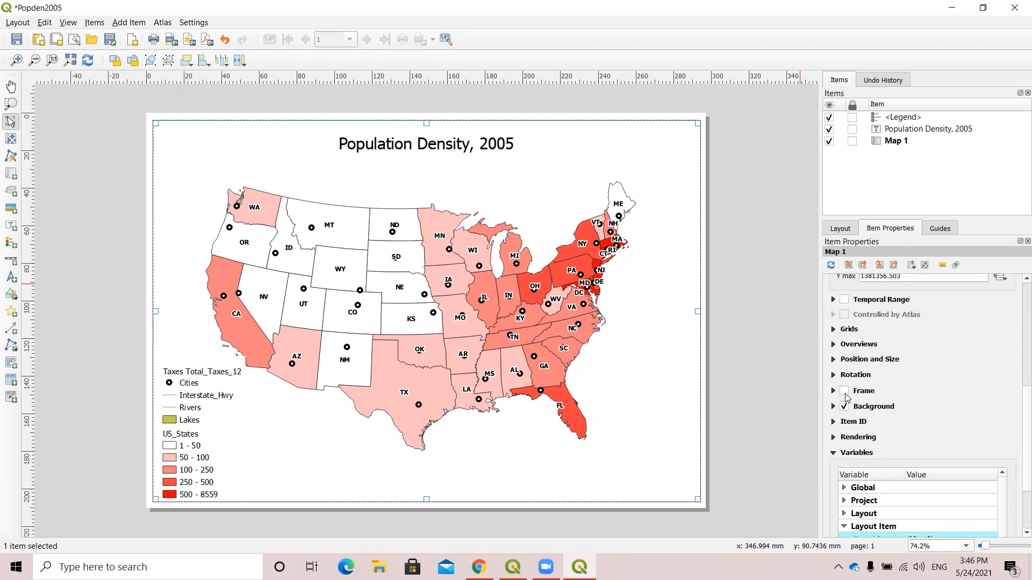
click(843, 391)
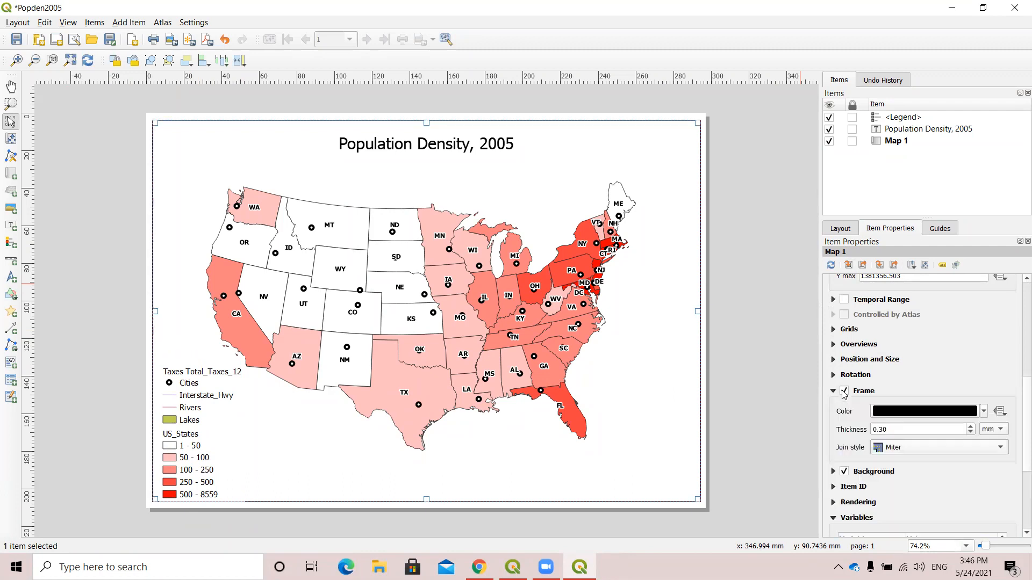
click(970, 426)
click(970, 426)
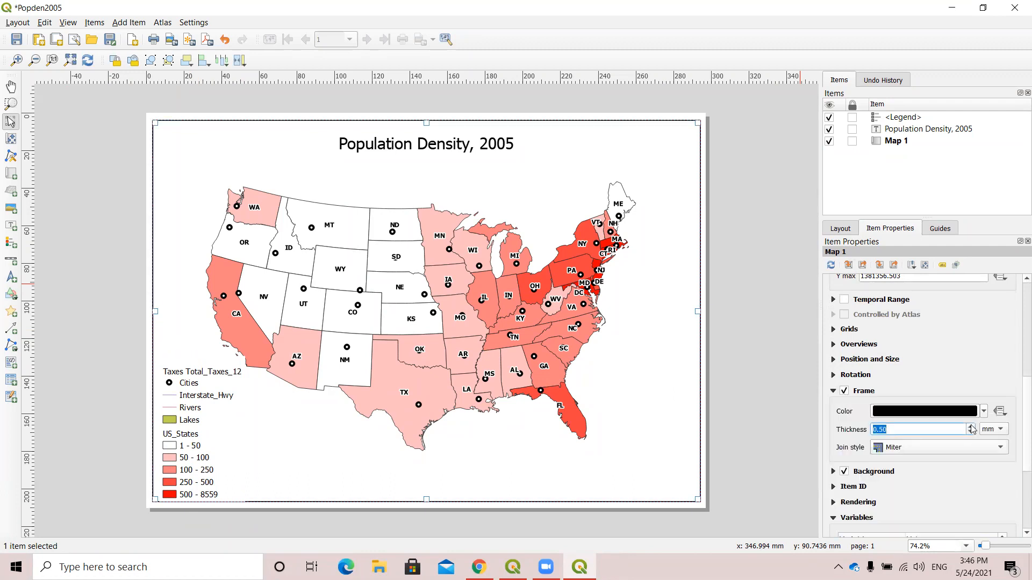
click(752, 395)
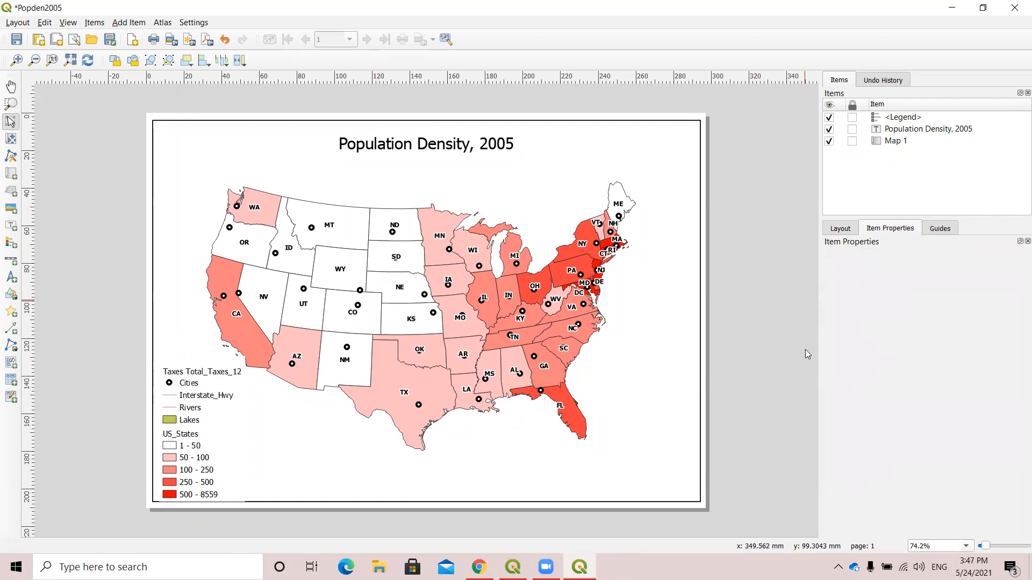
Add a grid to the US map item and open its grid settings for modification.
click(548, 223)
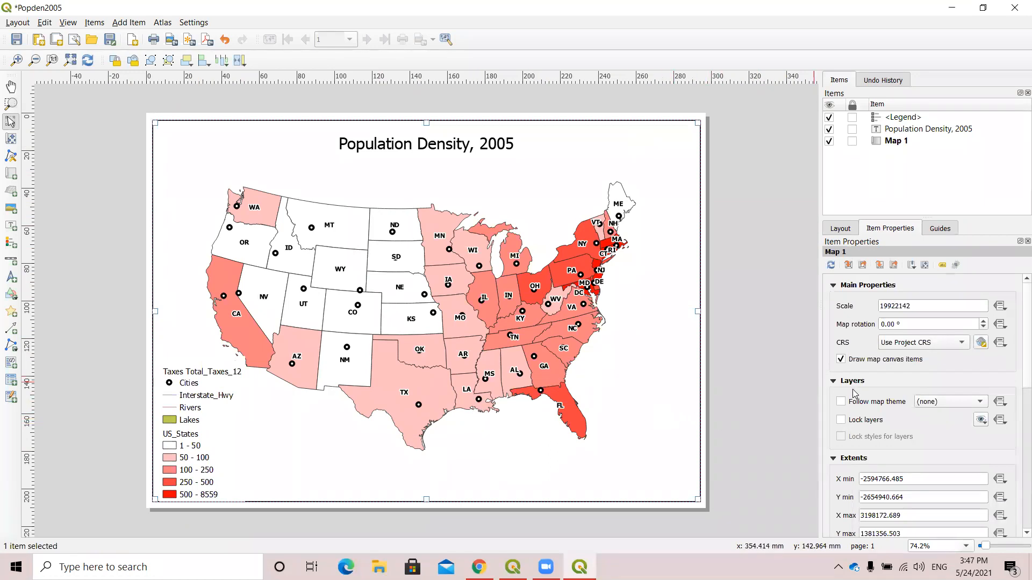
scroll(871, 393, down, 5)
scroll(876, 398, down, 4)
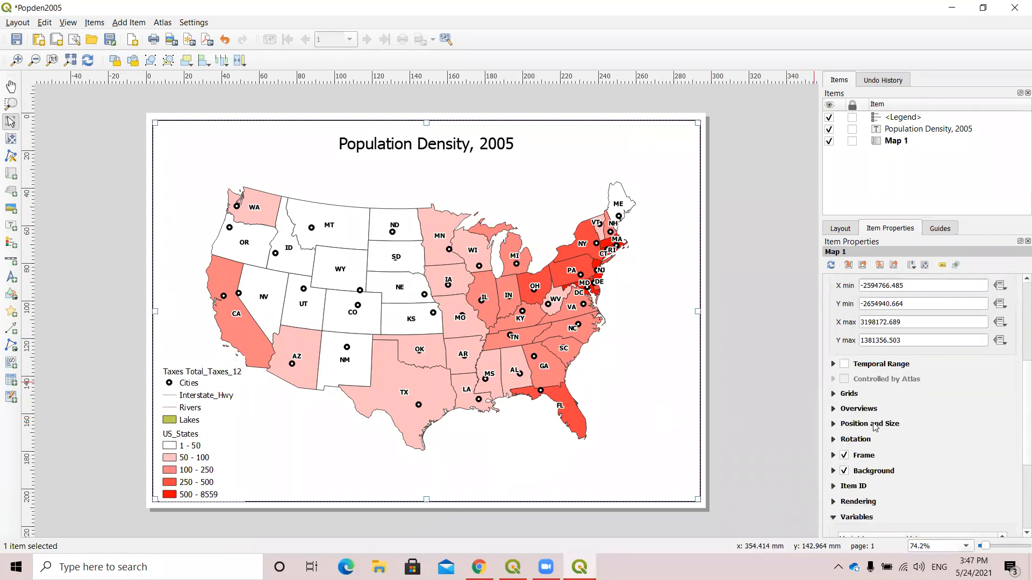
click(833, 297)
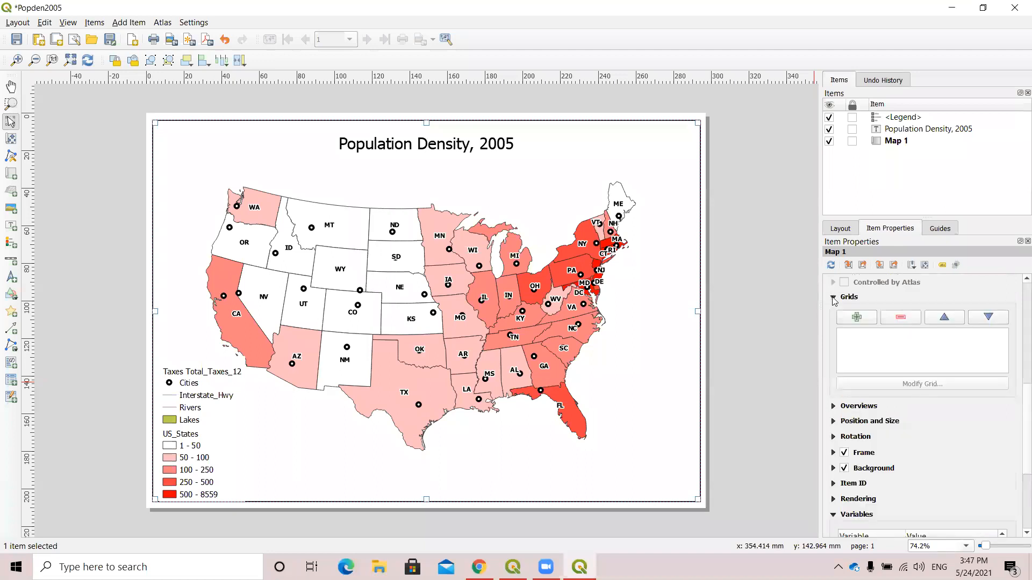
click(864, 318)
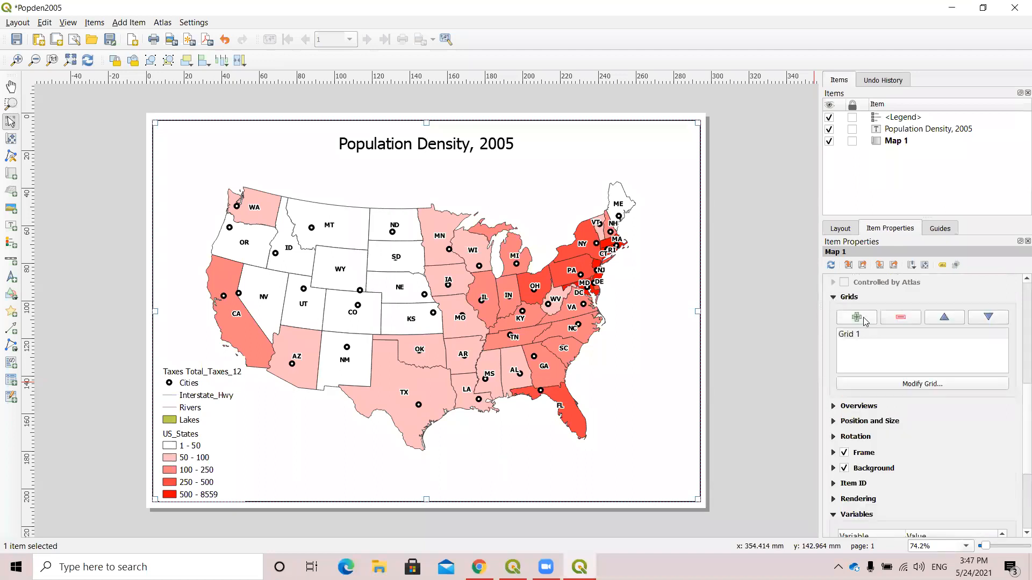
click(853, 335)
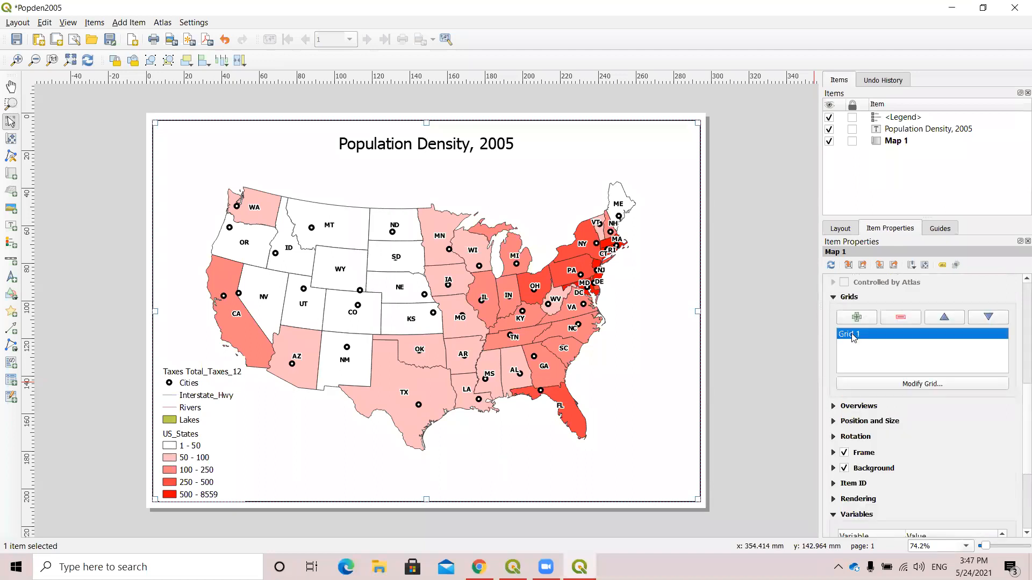
click(922, 384)
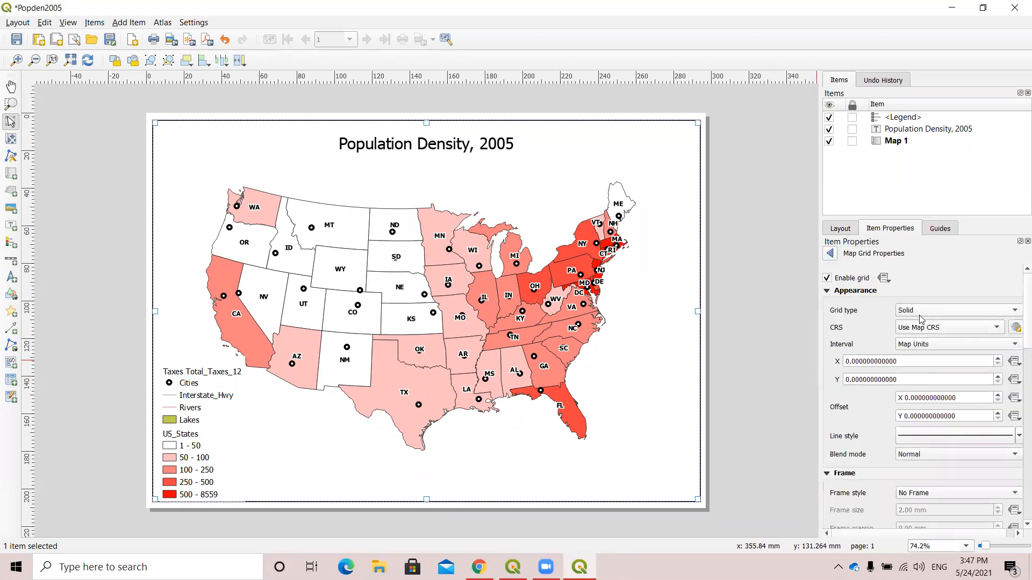
Set the grid's CRS to EPSG:4326 - WGS 84 with X and Y intervals of 10 map units.
click(998, 329)
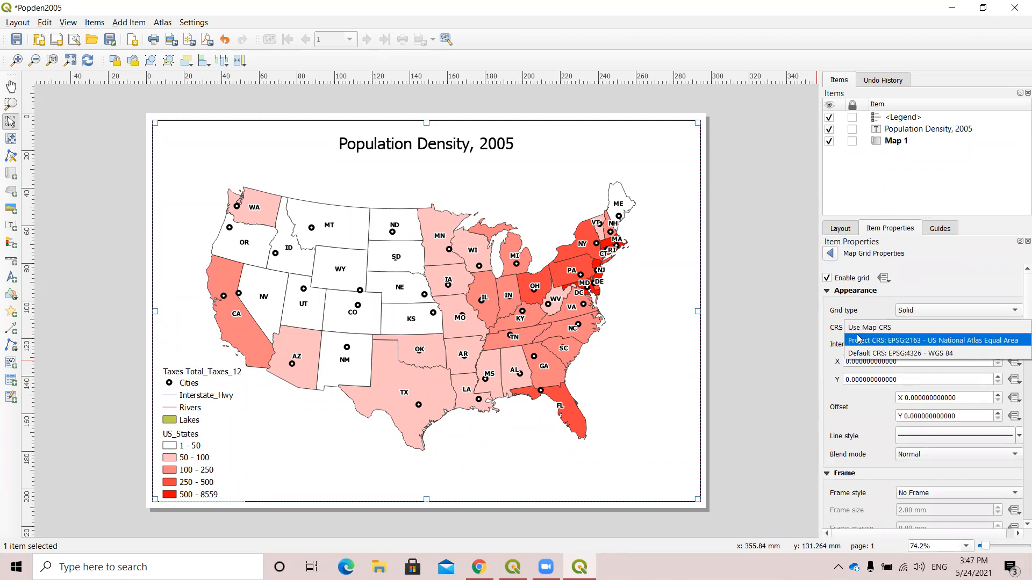
click(954, 355)
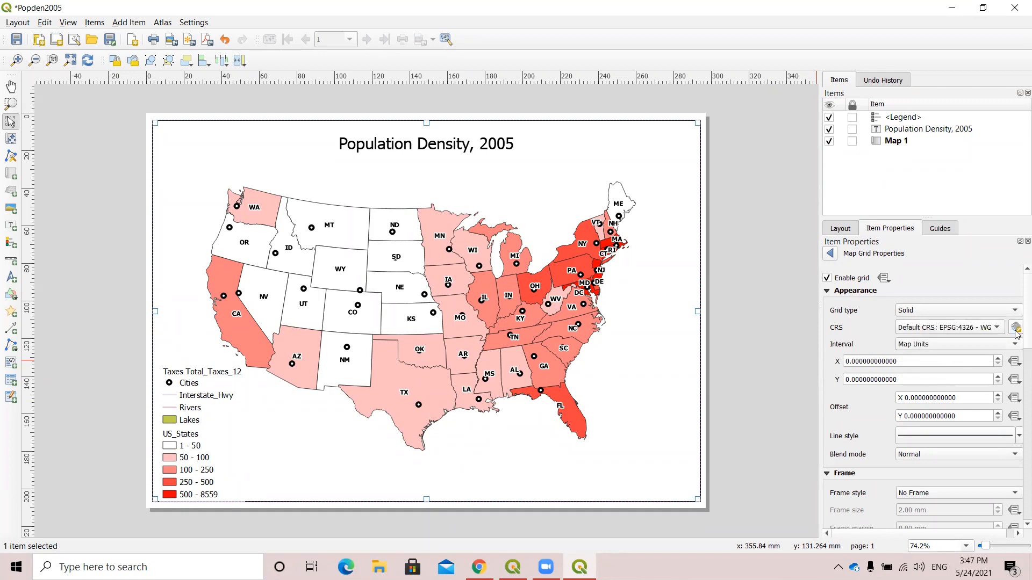
click(847, 361)
text(1)
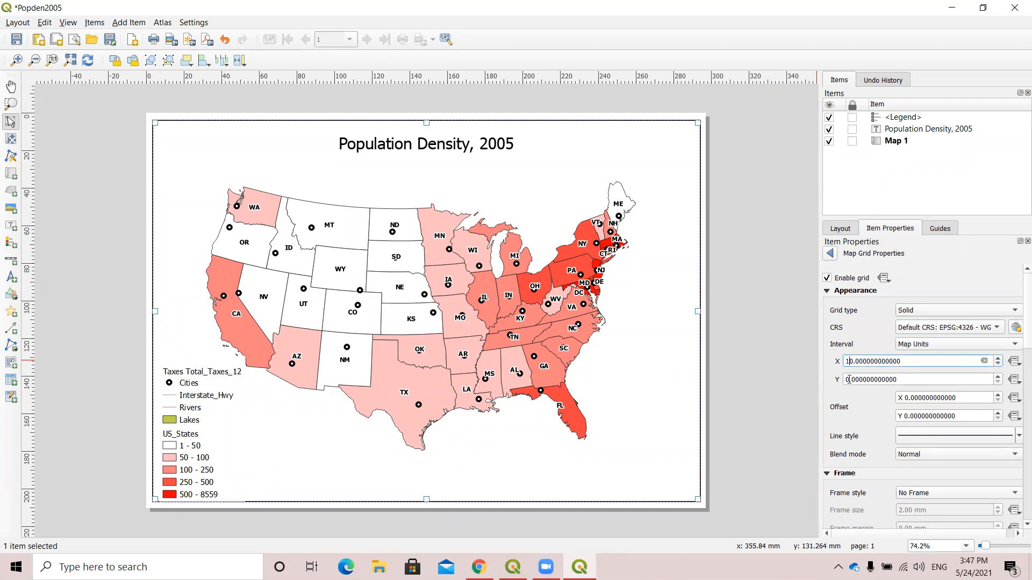
click(847, 379)
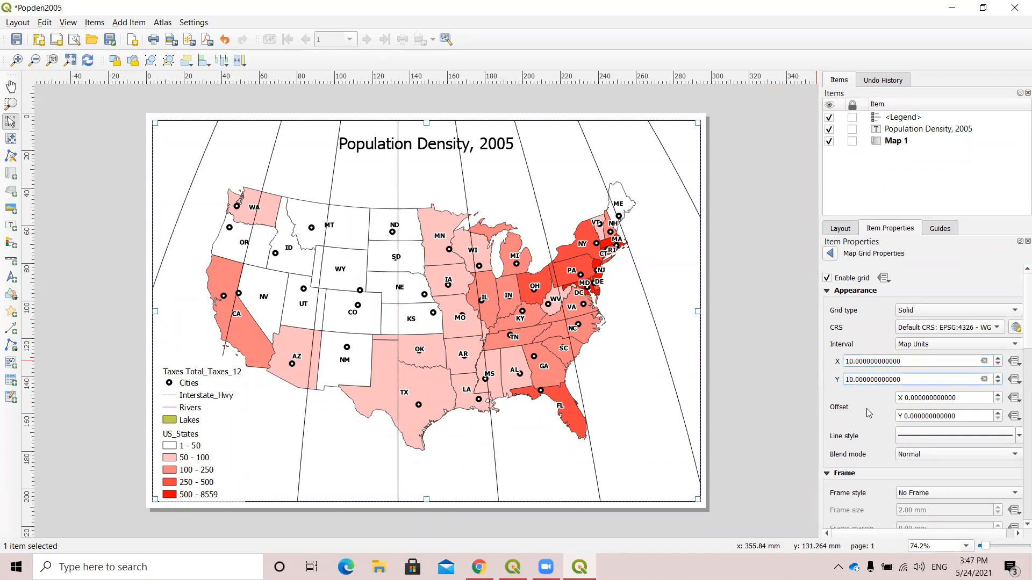
text(1)
click(866, 409)
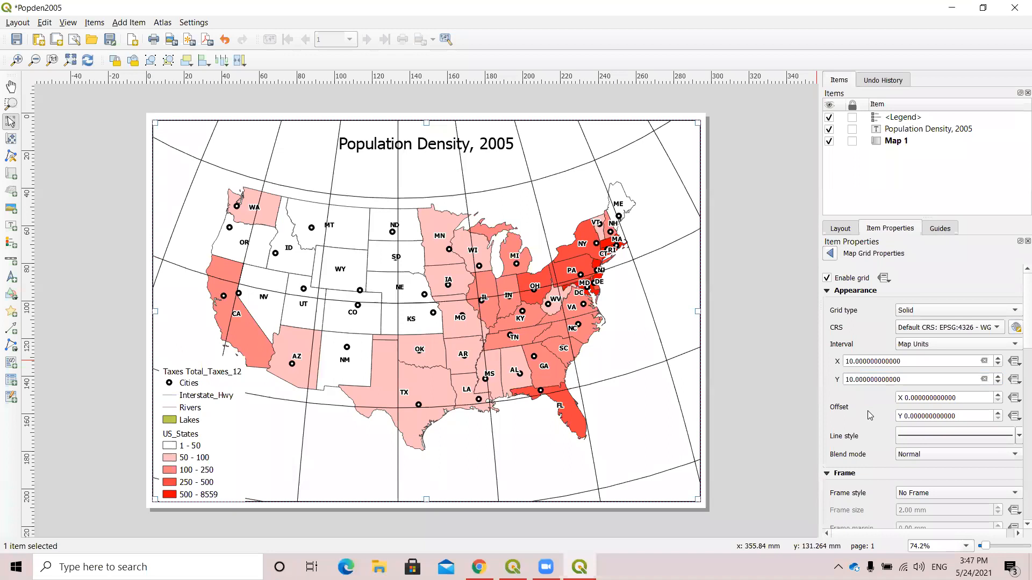
Change the grid line colour to medium gray, review the remaining grid settings and deselect the map.
click(1018, 437)
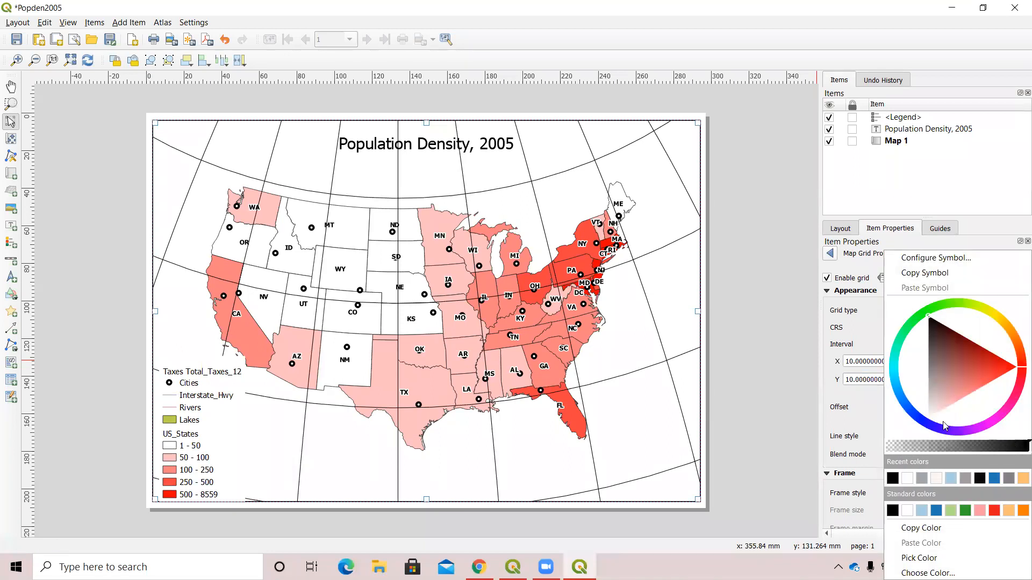
mouse_move(932, 319)
mouse_down()
mouse_move(928, 380)
mouse_move(932, 367)
mouse_up()
click(930, 372)
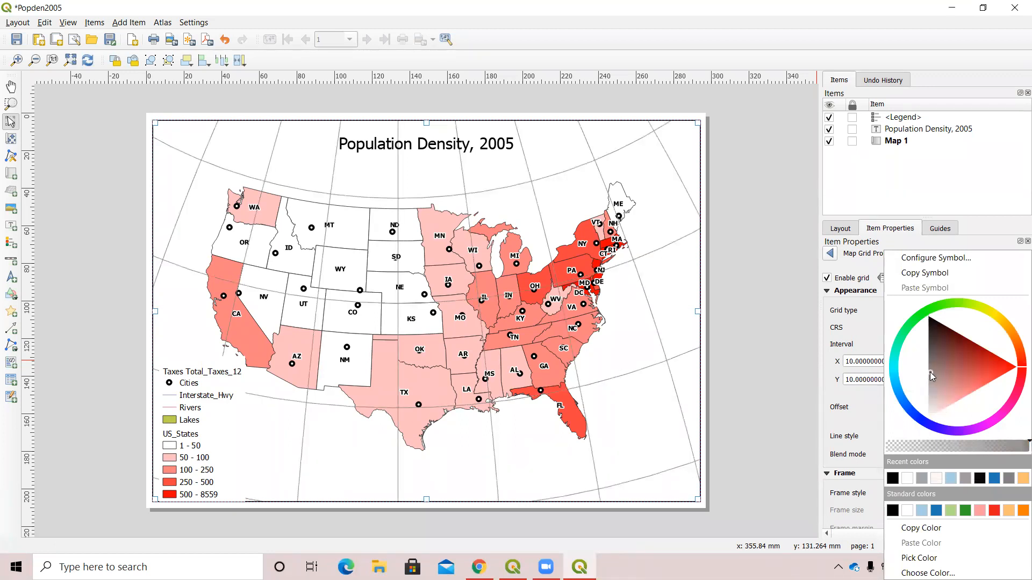
click(865, 407)
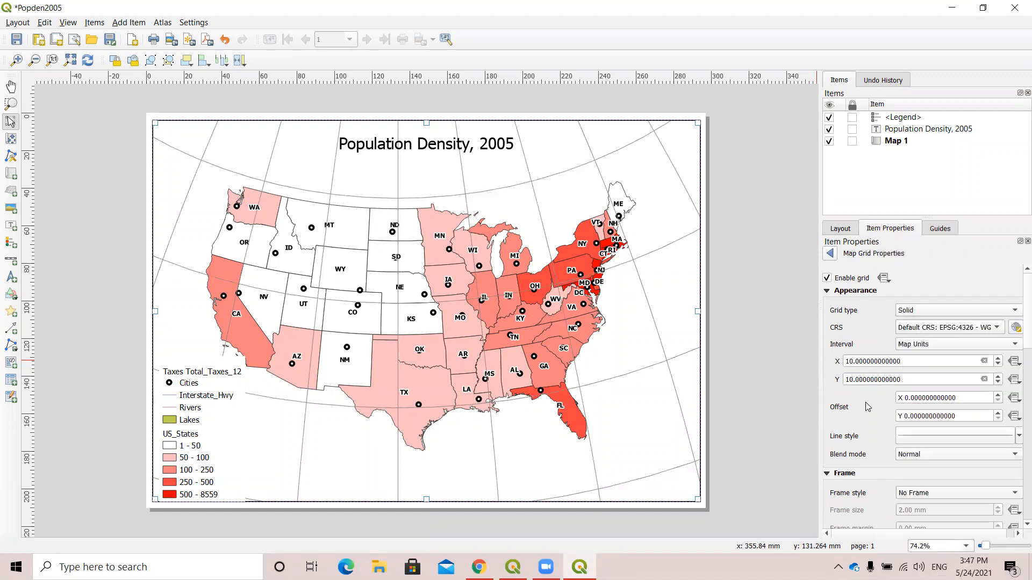
scroll(898, 434, down, 5)
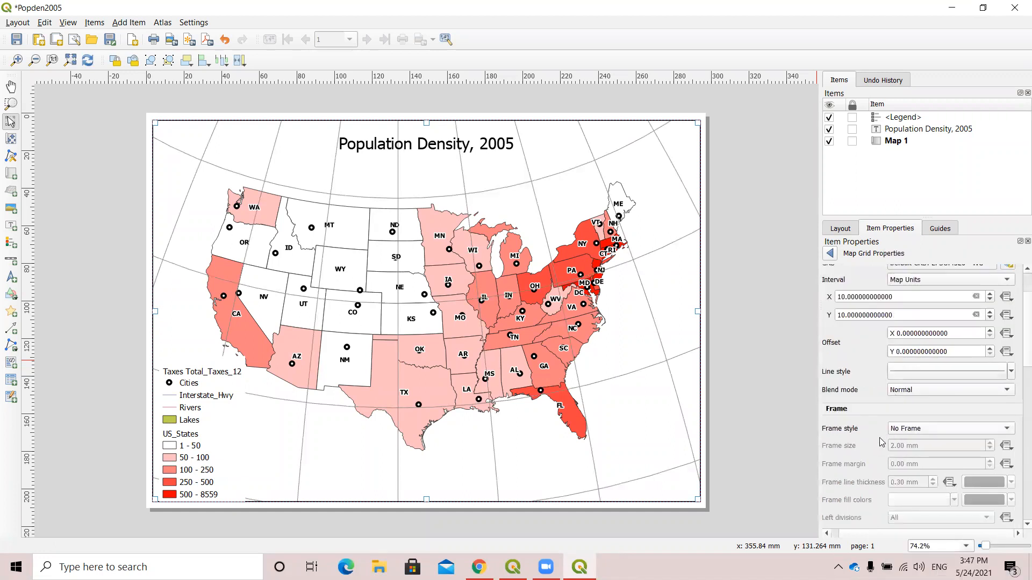
scroll(884, 444, down, 5)
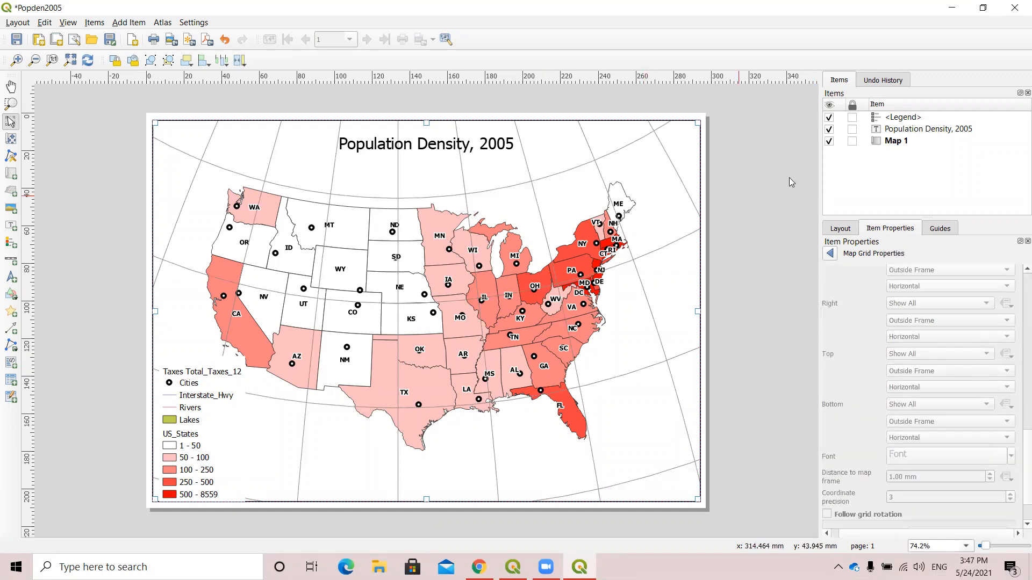
click(726, 172)
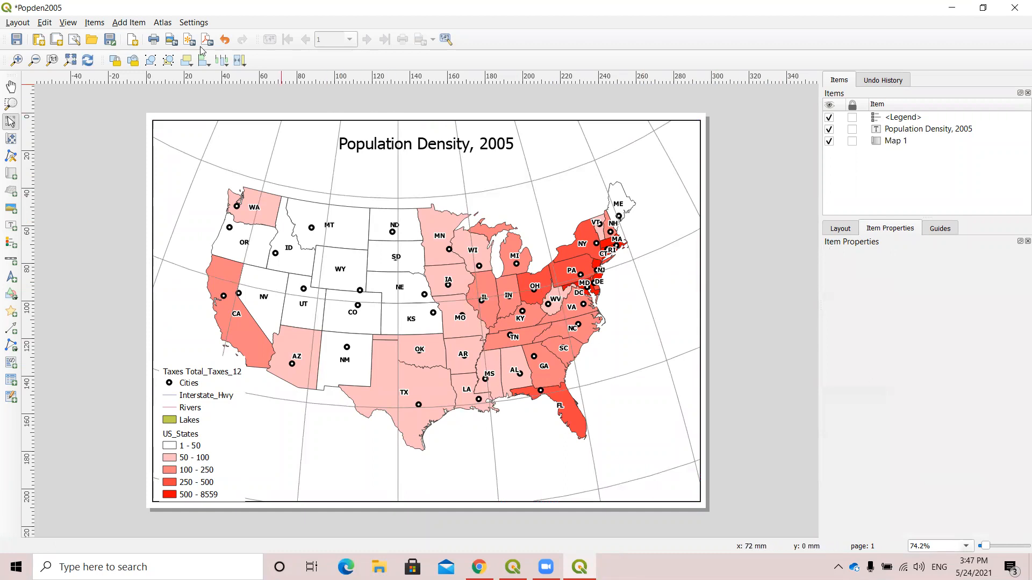
Add a scale bar linked to Map 1 near the bottom of the page and turn off its visibility.
click(128, 23)
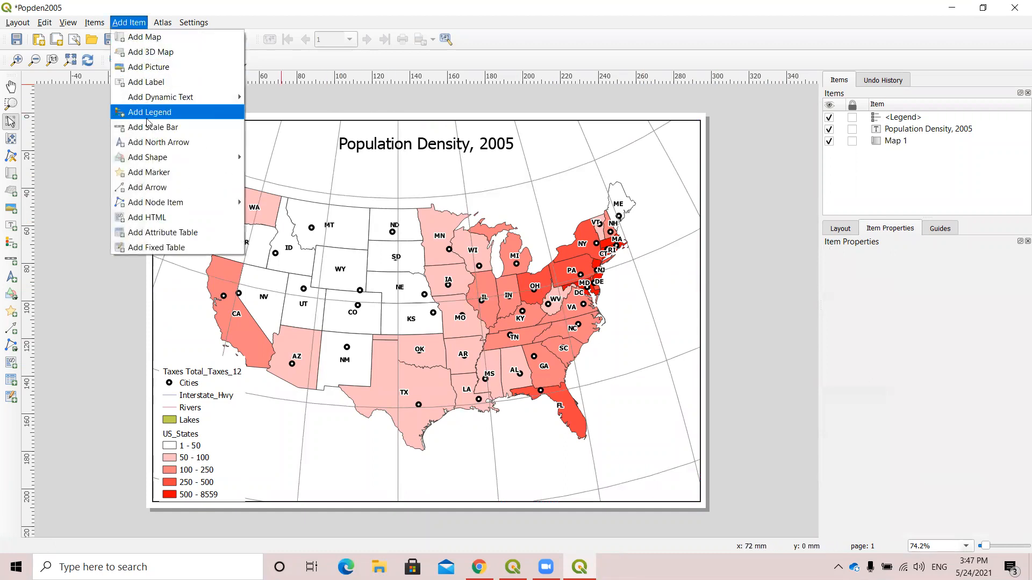
click(179, 127)
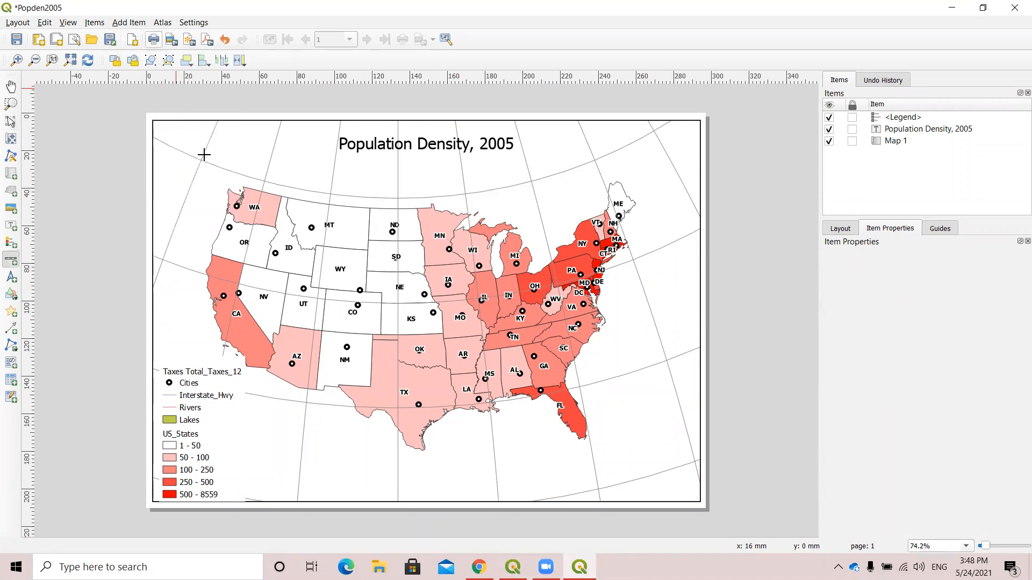
drag(334, 446, 572, 490)
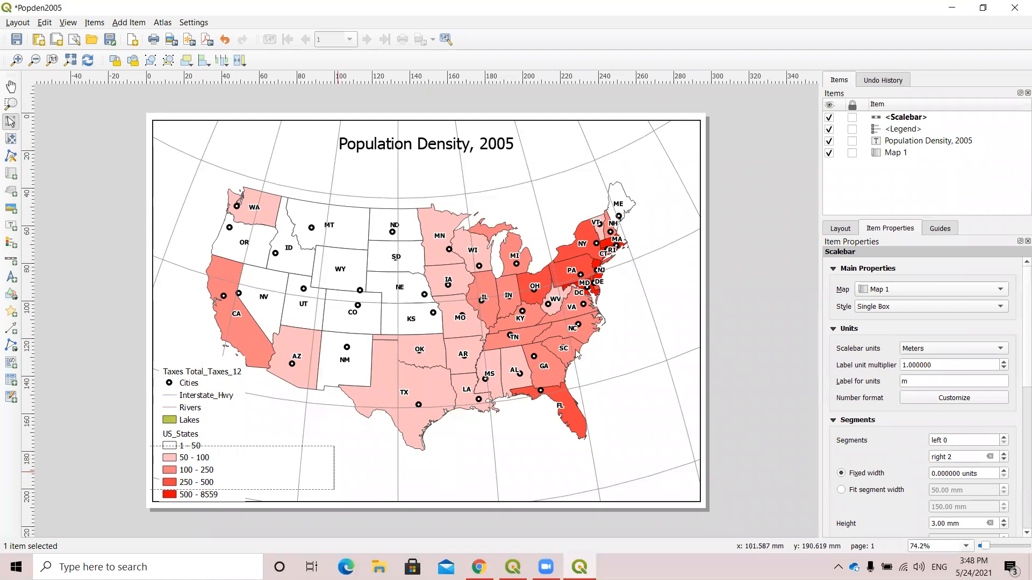
click(829, 129)
click(829, 116)
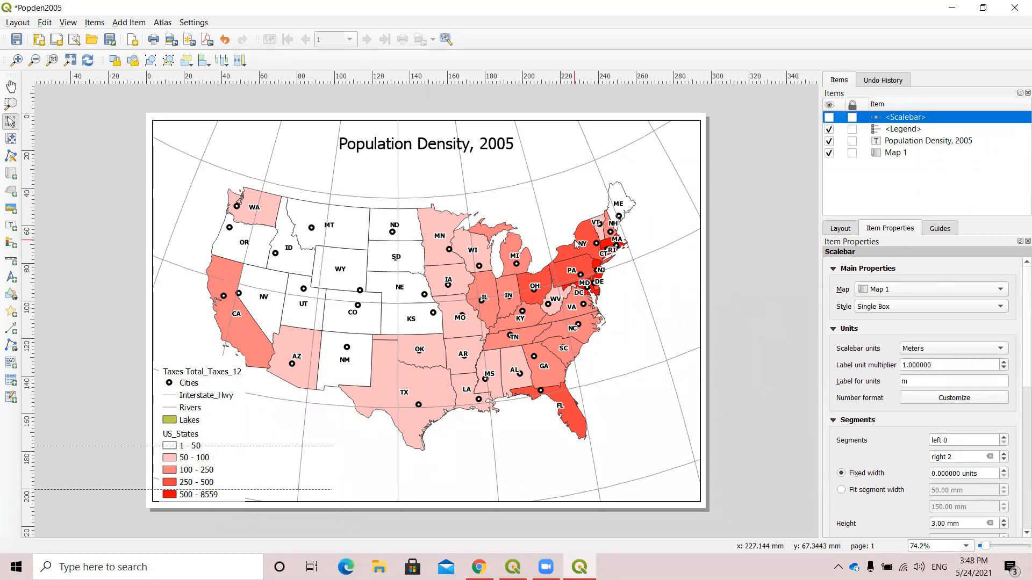
click(721, 398)
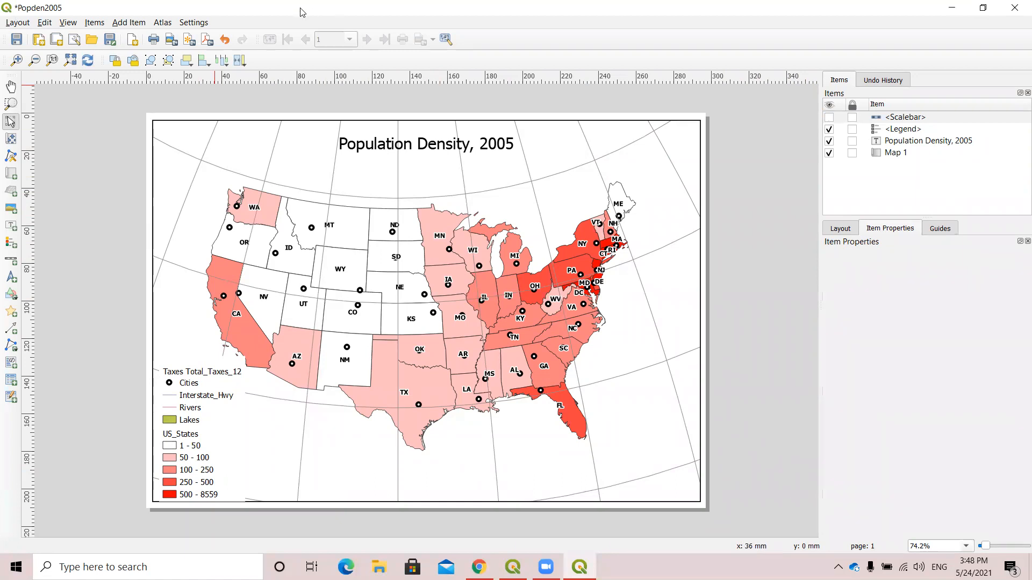
Export the layout as a JPEG image named Popden2005 in the workshop files folder at 300 dpi.
click(17, 23)
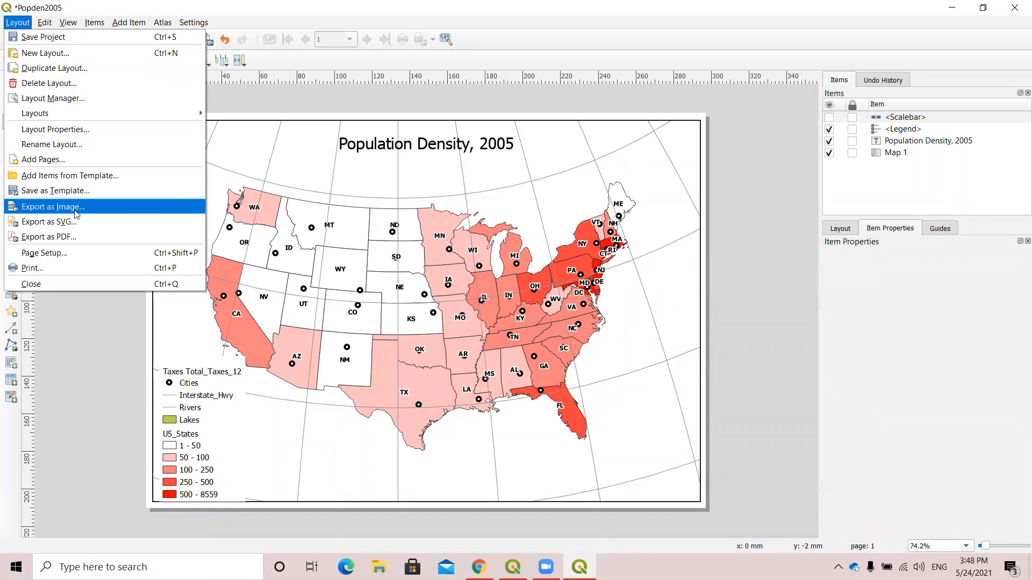
click(108, 214)
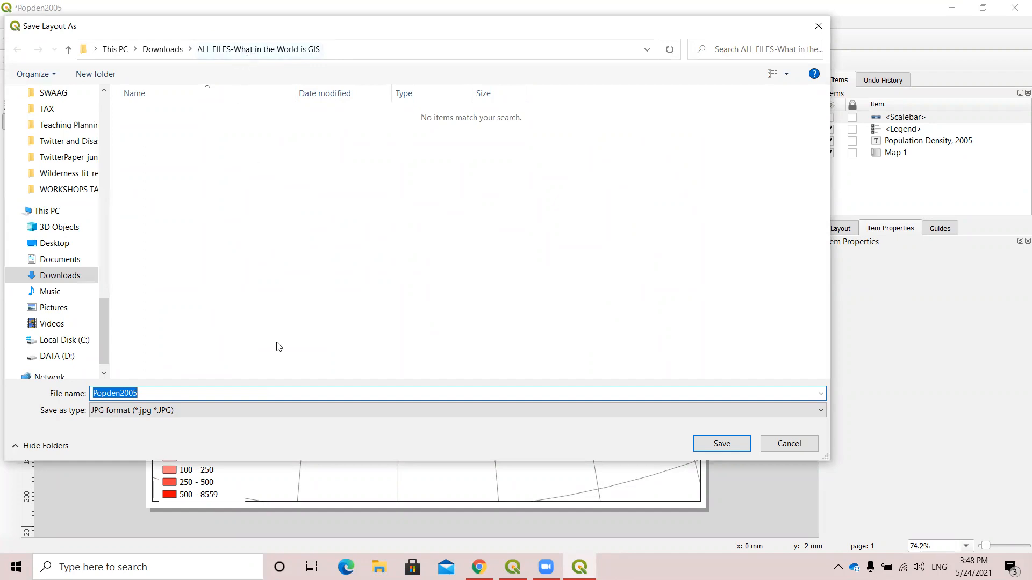
click(112, 414)
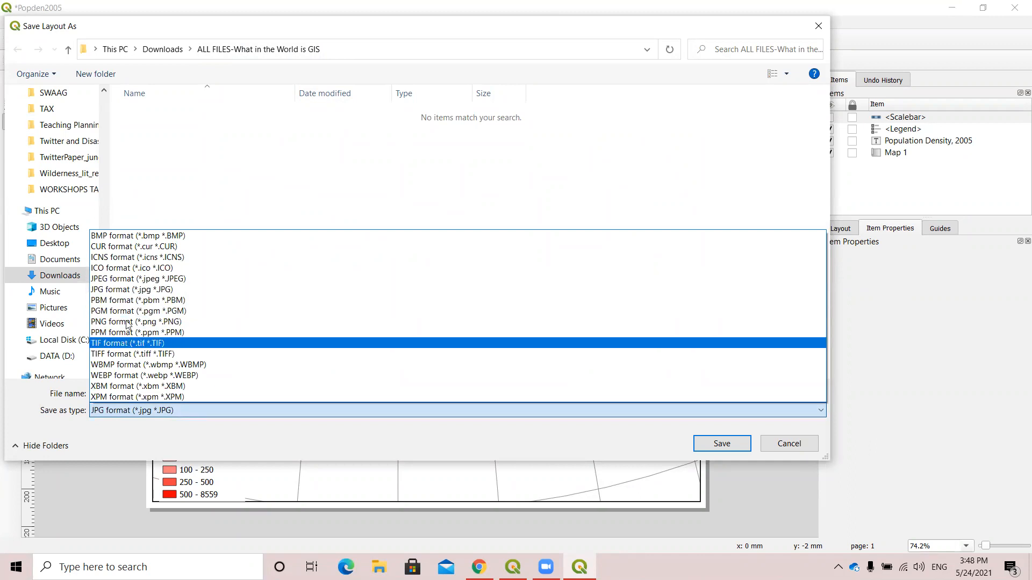
click(146, 279)
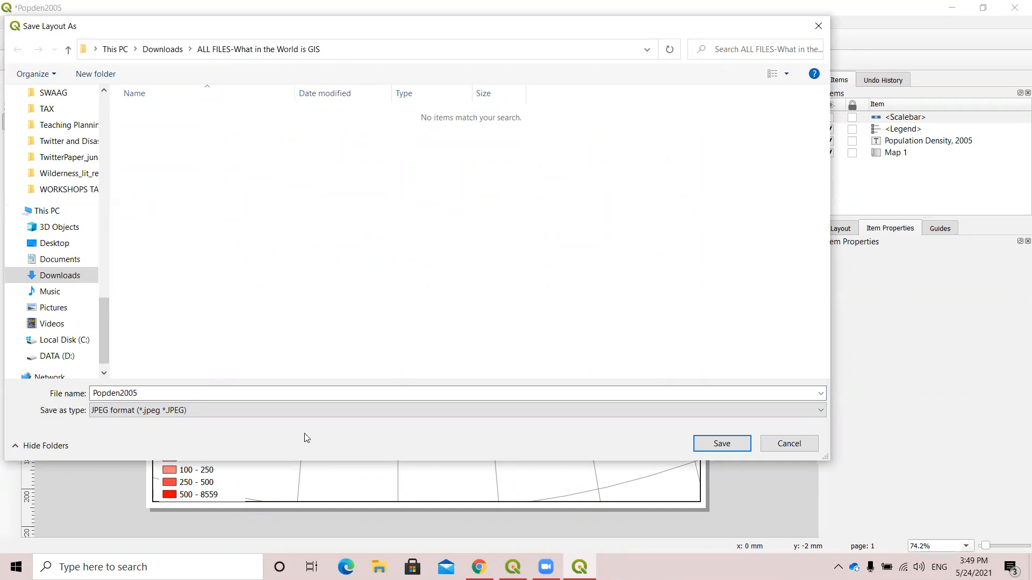
click(709, 449)
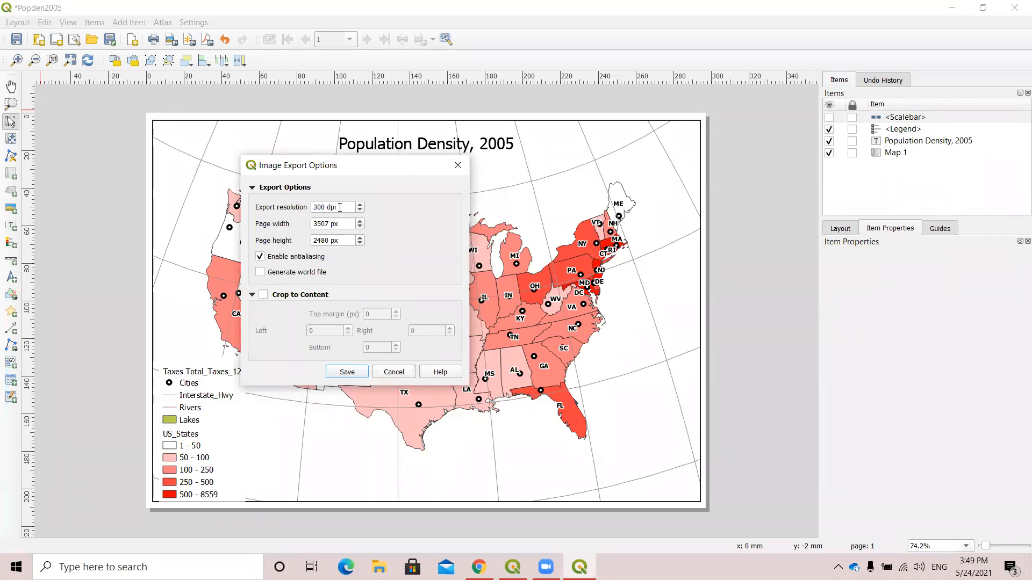
drag(339, 207, 299, 204)
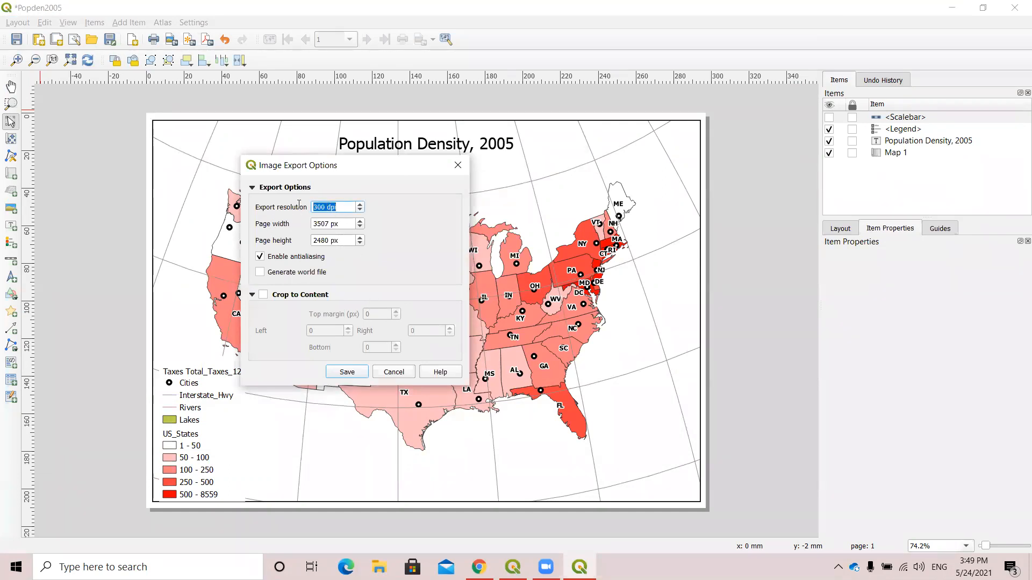
click(349, 206)
click(349, 373)
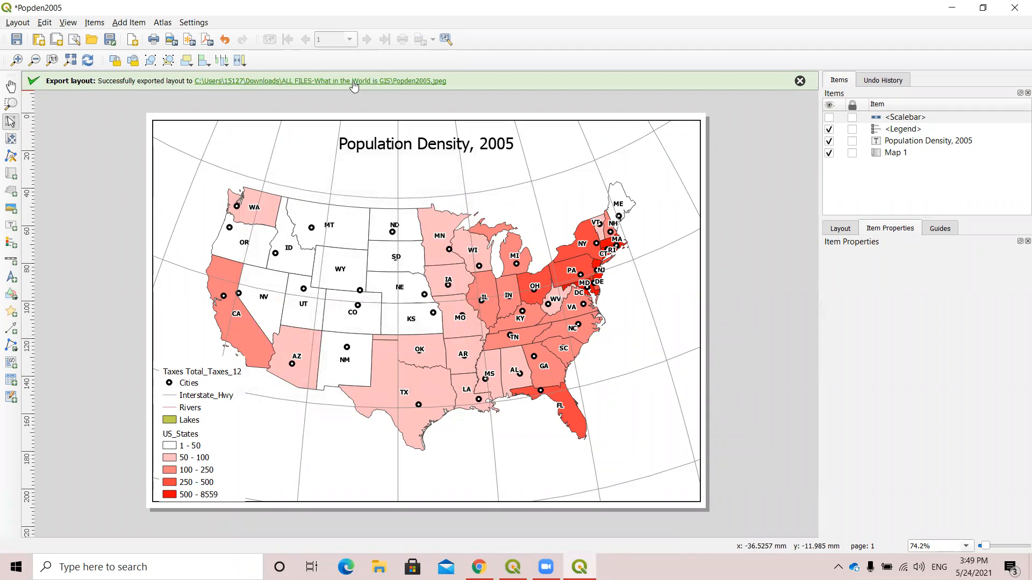
Locate the exported Popden2005 JPEG beside the Popoden project in its folder and open the image for viewing.
click(353, 82)
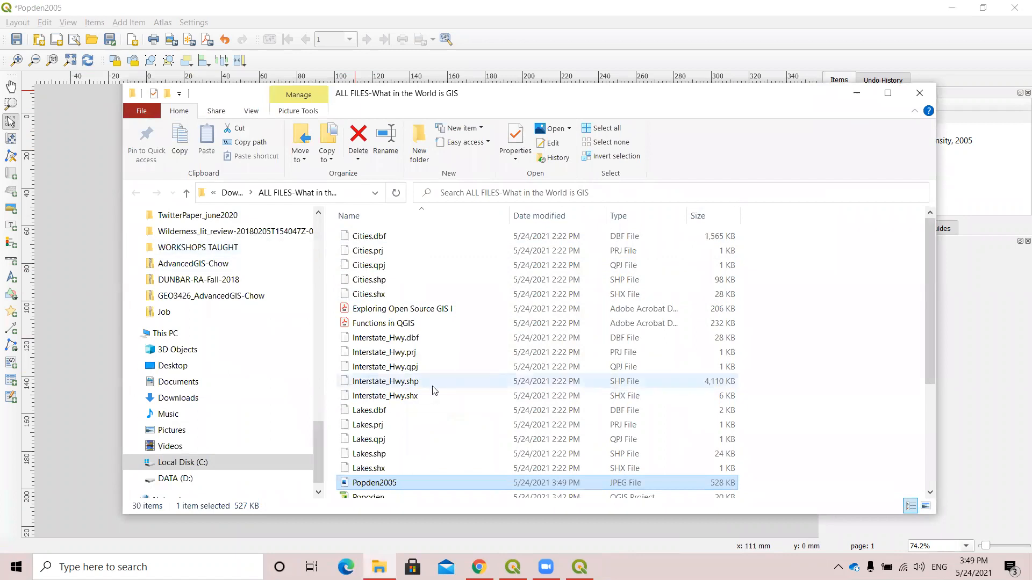
scroll(434, 390, down, 4)
click(345, 336)
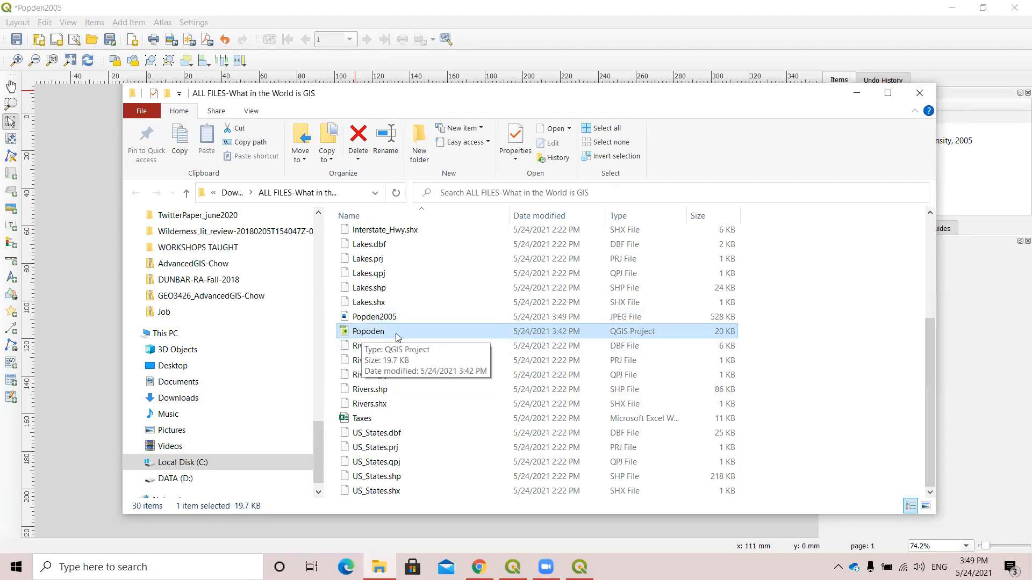
click(512, 567)
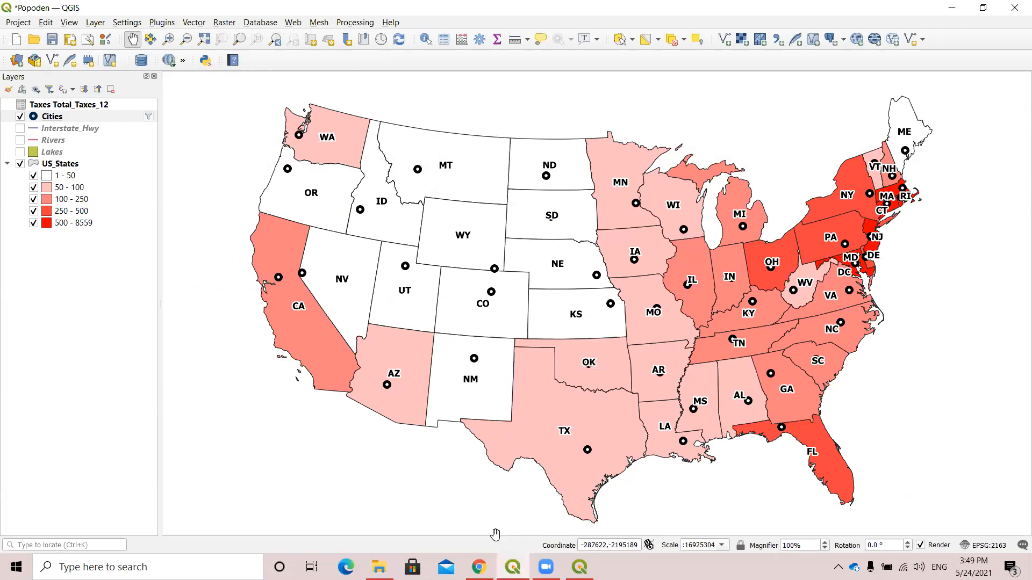
click(379, 567)
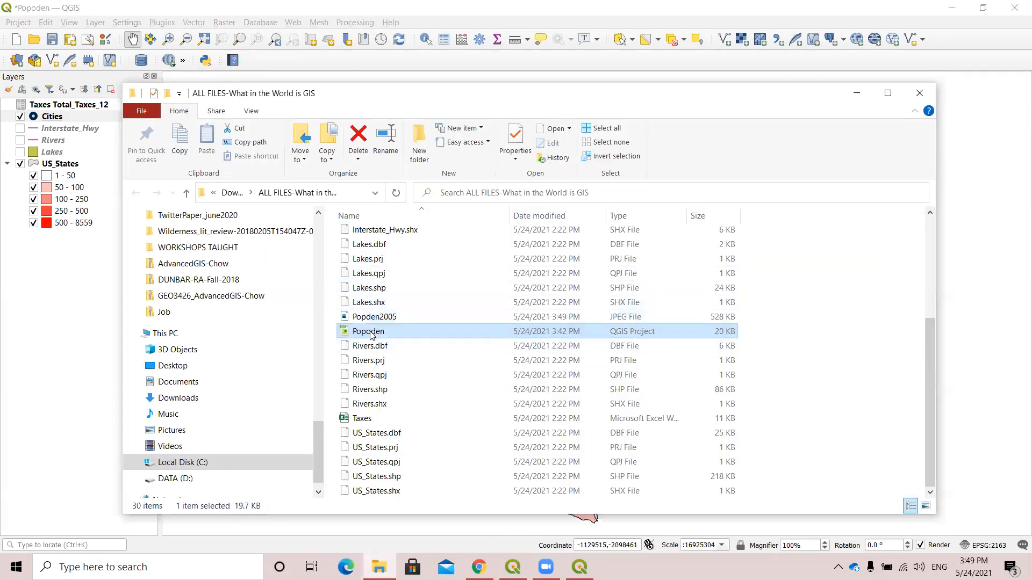
click(350, 321)
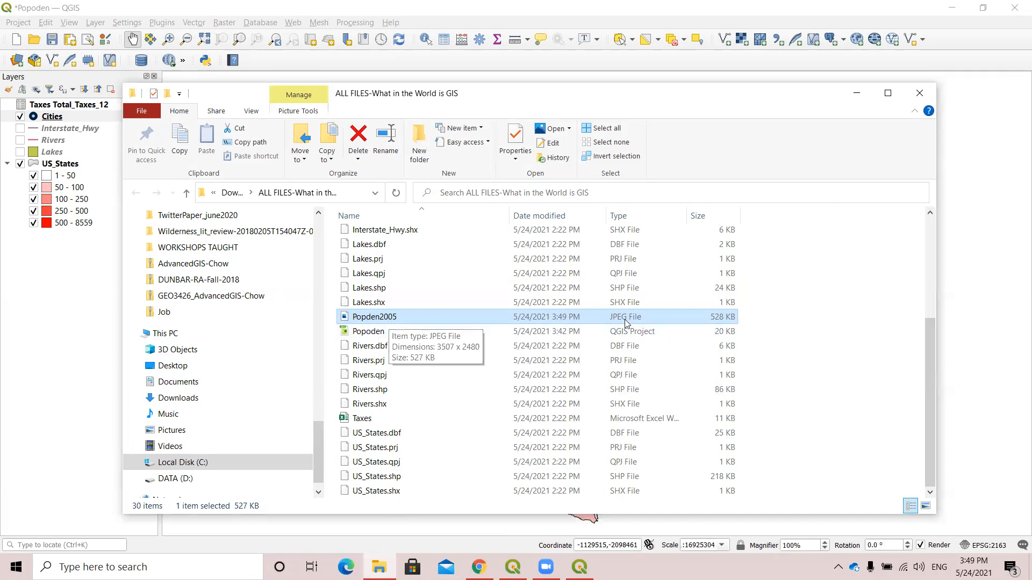
double_click(393, 317)
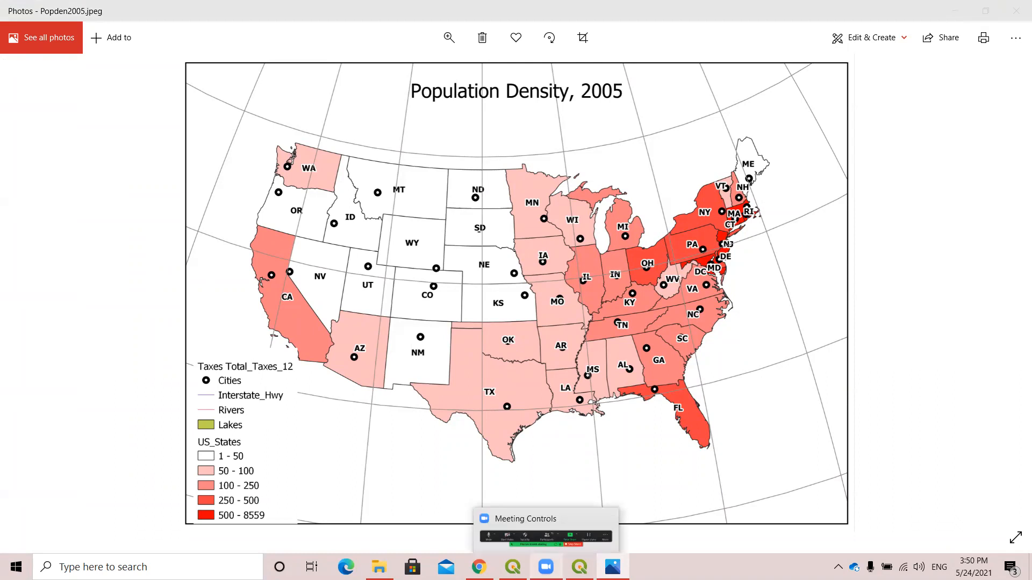
Close the exported map image and its file folder window to return to the Popoden project.
mouse_move(613, 567)
mouse_move(579, 567)
click(1016, 11)
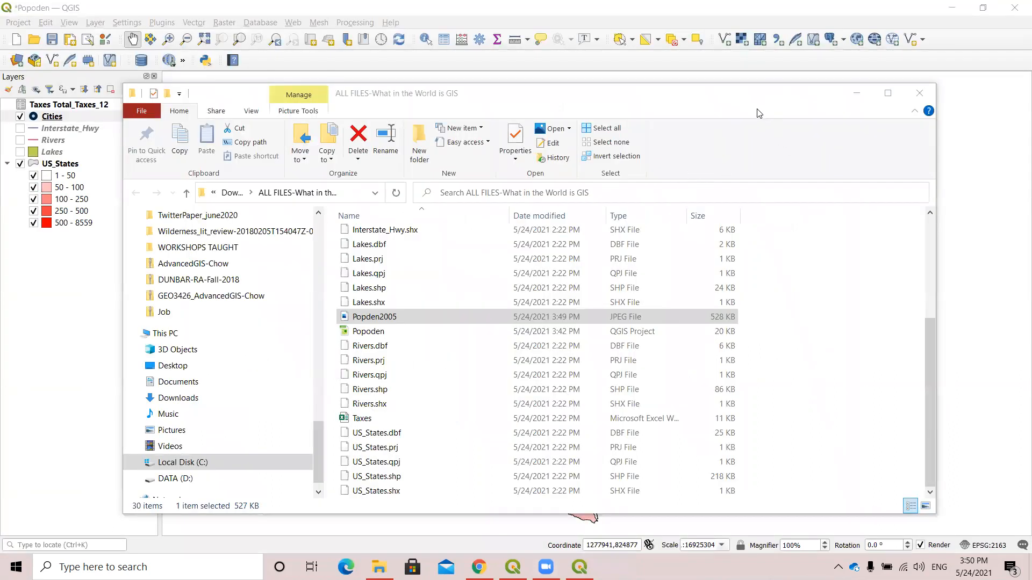
drag(864, 113, 820, 139)
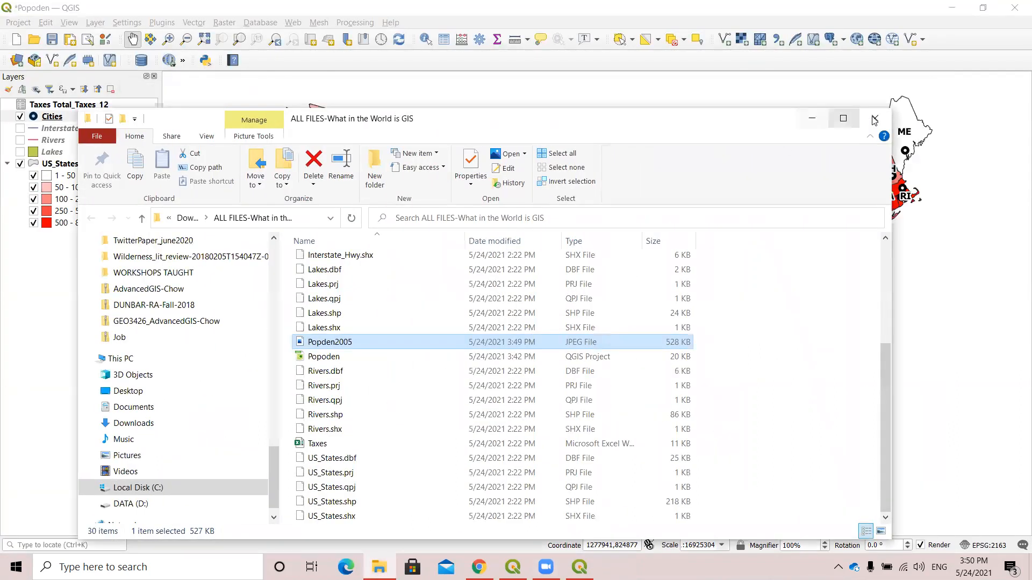
key(alt+F4)
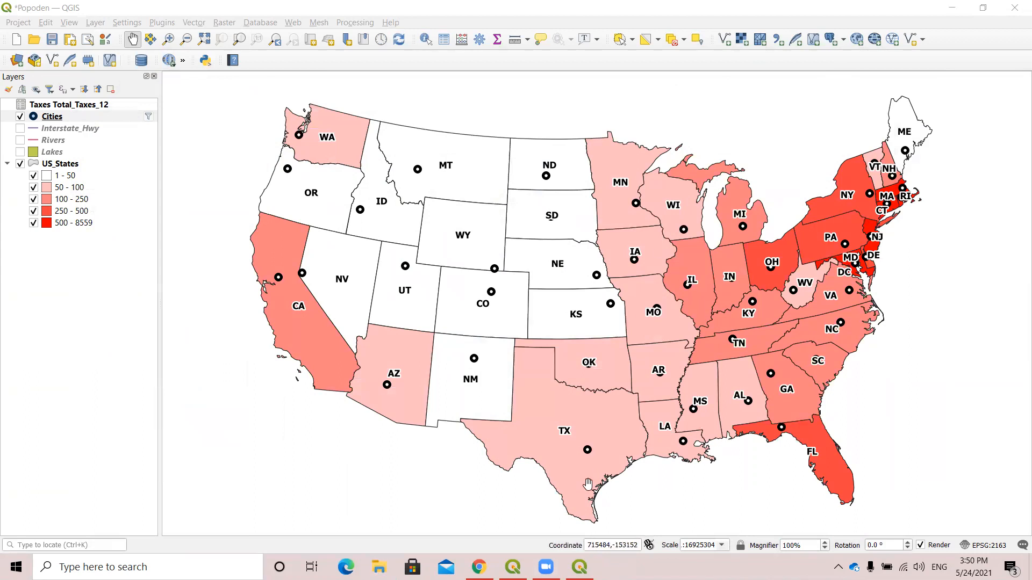
Switch to Chrome, search for "alkek library gis" in a new tab and open the Texas State GIS & Spatial Data page.
mouse_move(503, 556)
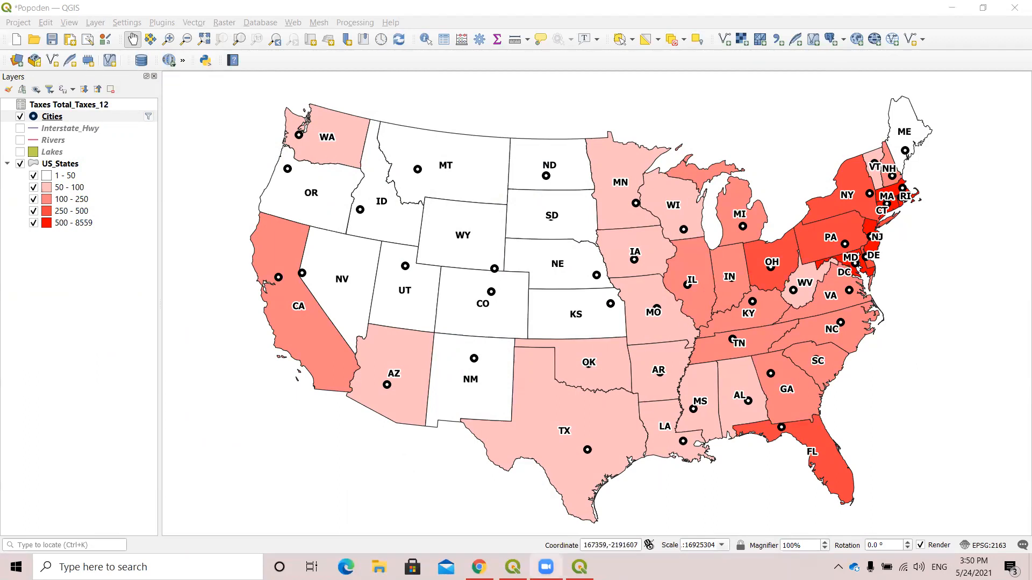
mouse_move(545, 567)
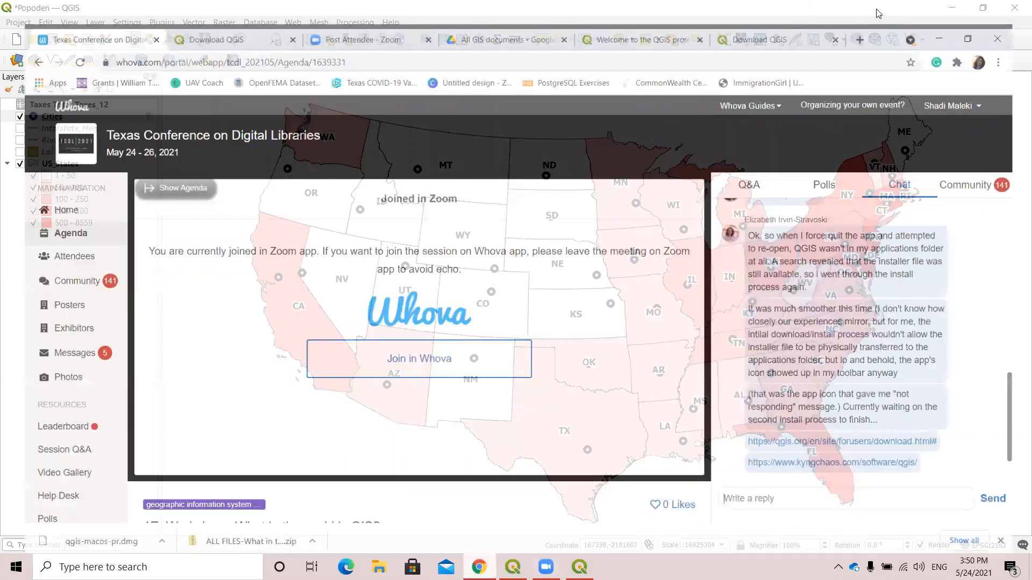
click(873, 11)
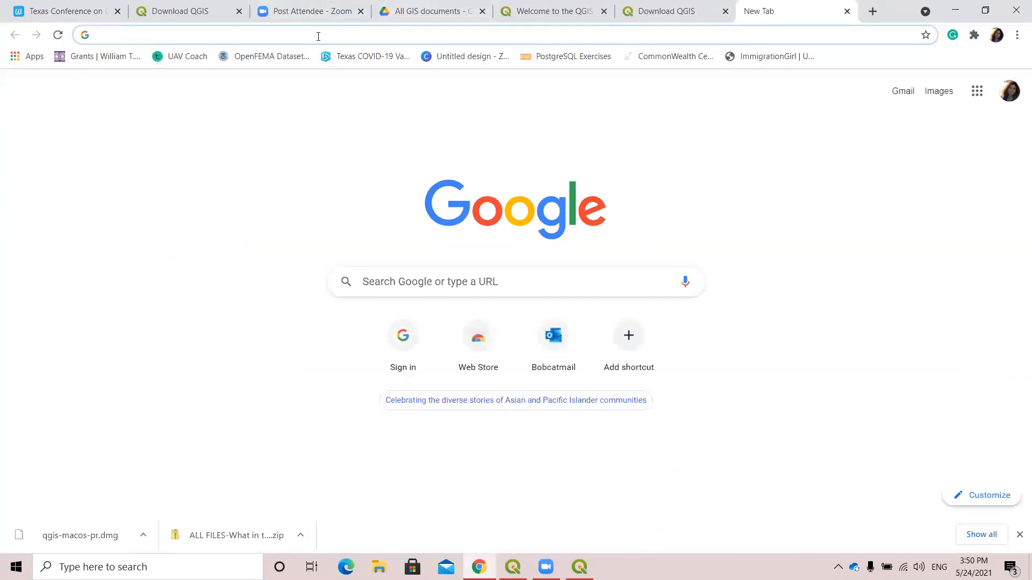
text(alek)
key(BackSpace)
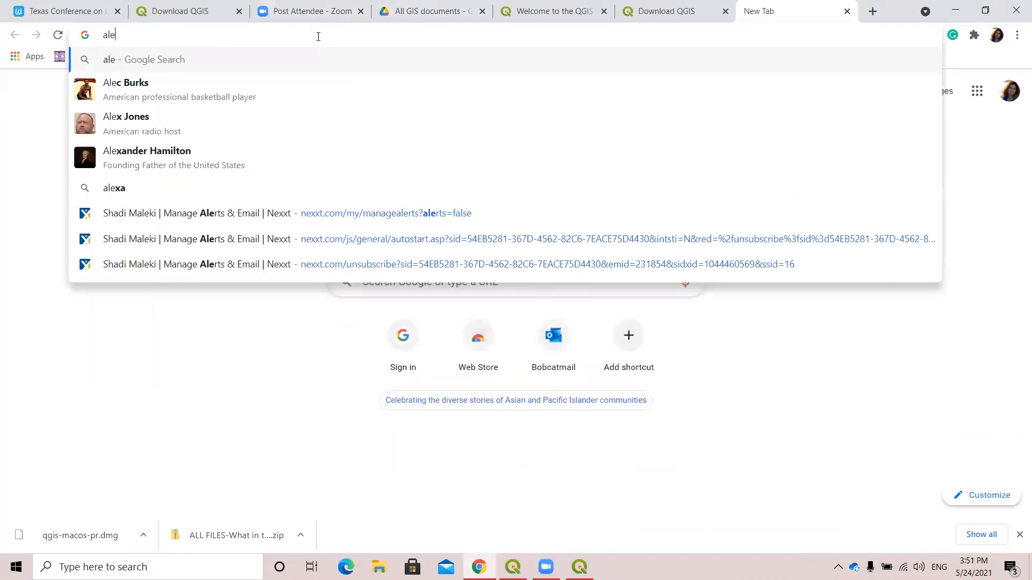
key(BackSpace)
text(k)
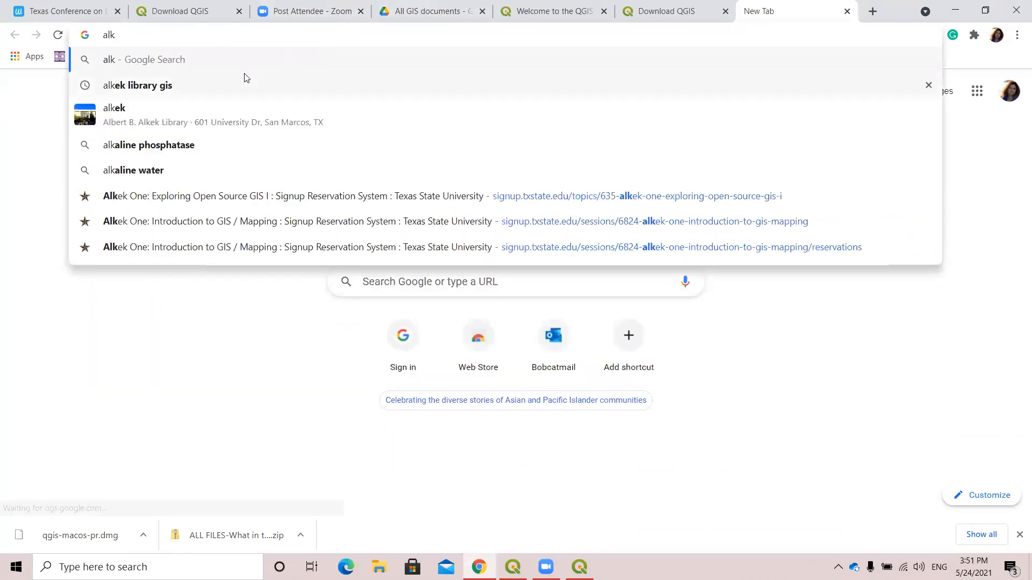
click(237, 88)
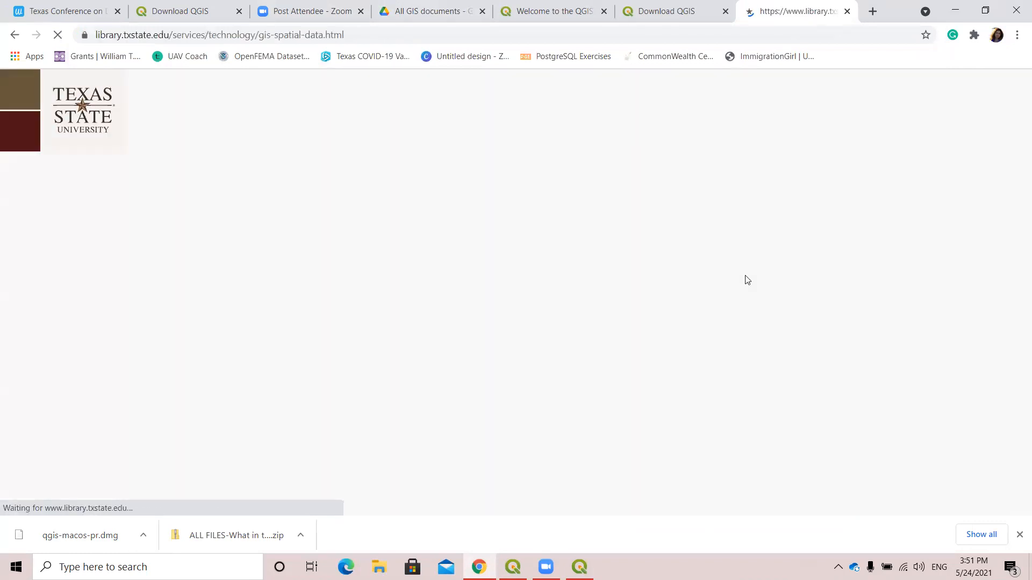
Open Finding GIS Data under GIS Services and review the GIS Databases guide page with its sub-pages.
scroll(688, 371, down, 3)
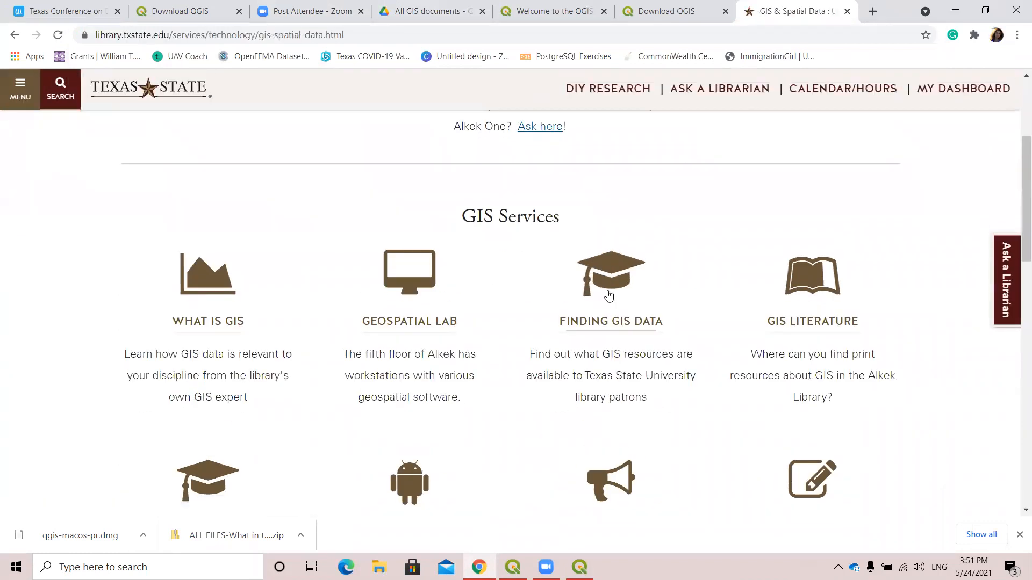
click(611, 331)
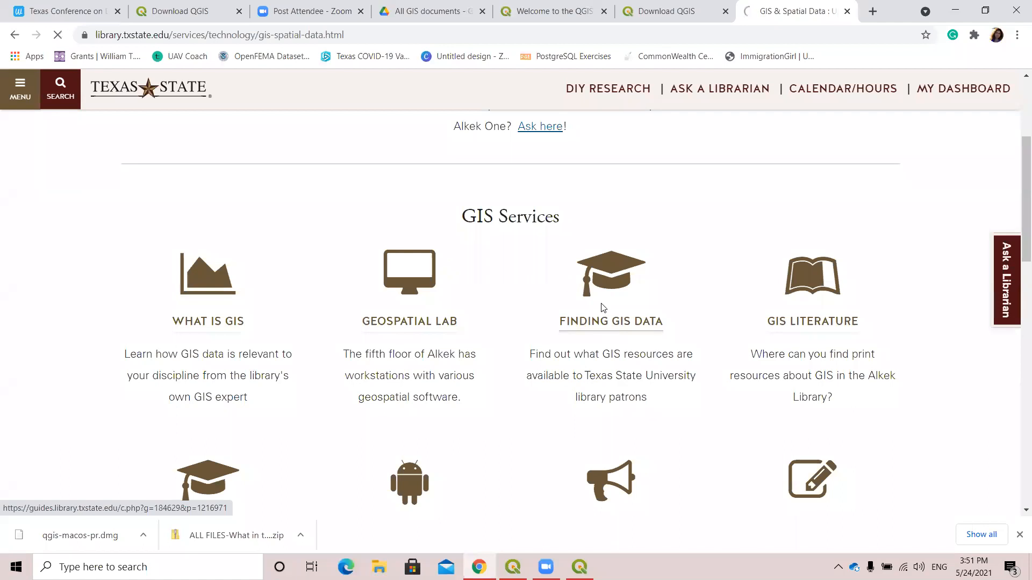
scroll(783, 288, down, 2)
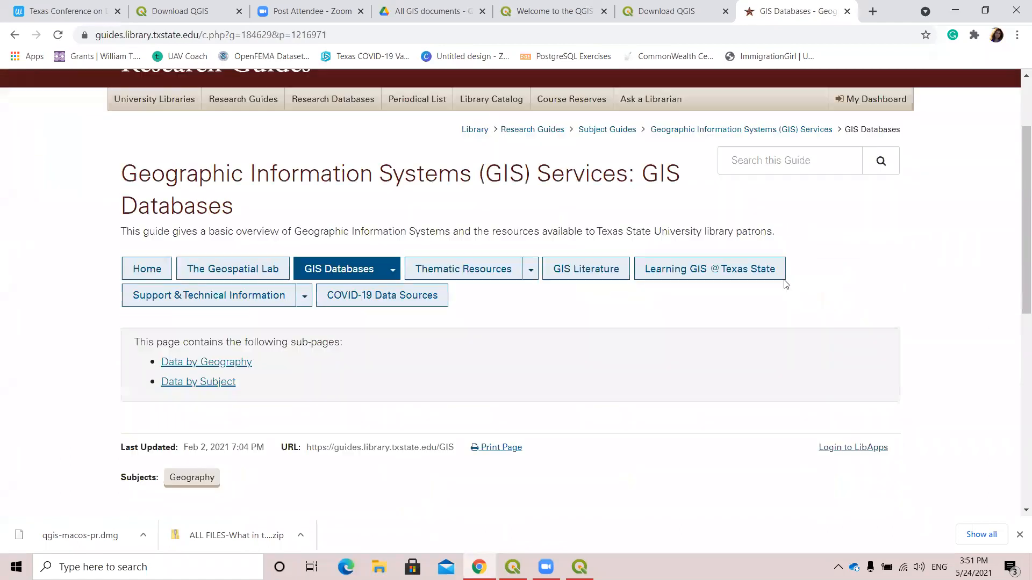
scroll(591, 312, down, 4)
scroll(382, 330, up, 3)
mouse_move(303, 243)
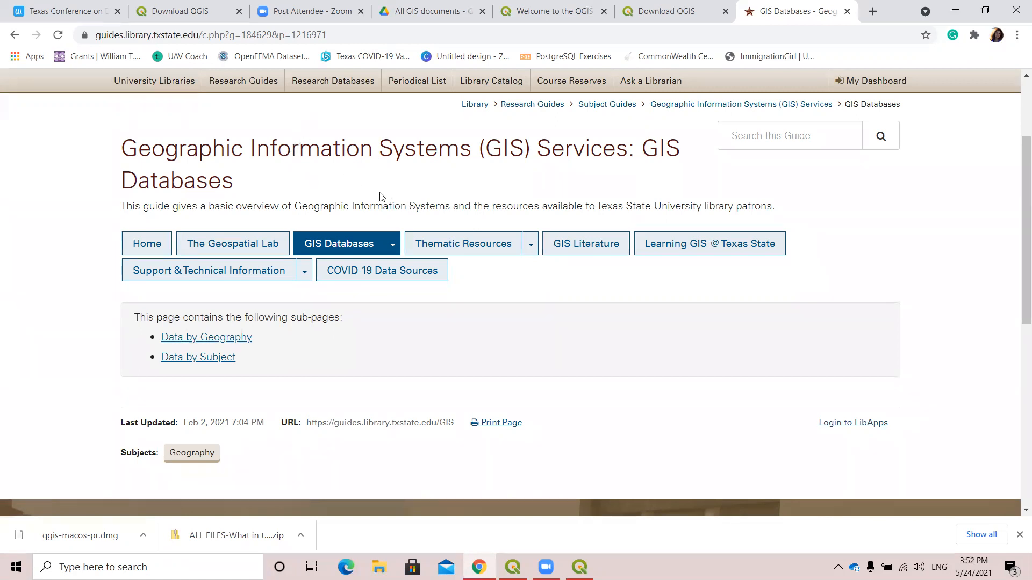
mouse_move(309, 244)
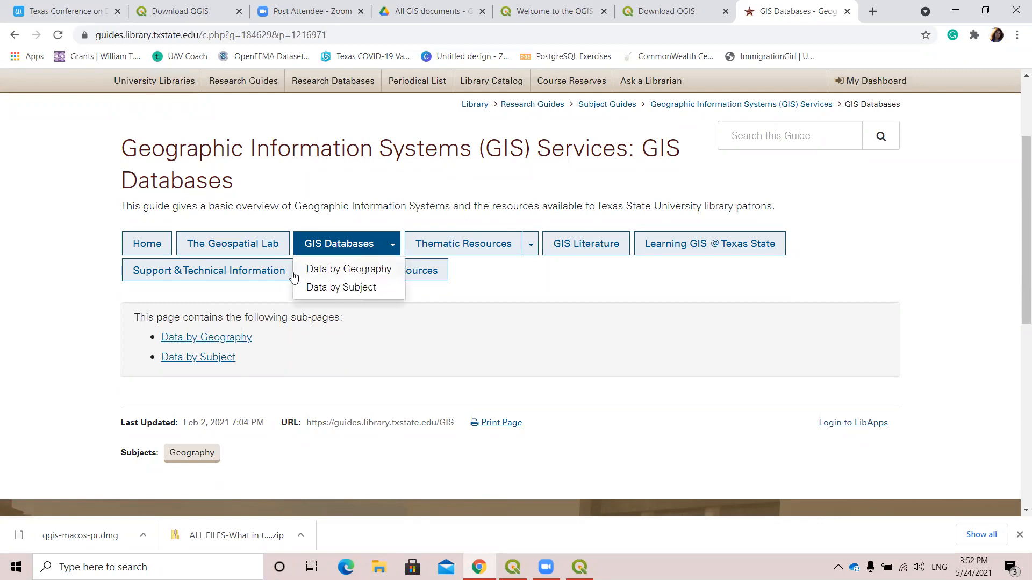
scroll(286, 267, up, 3)
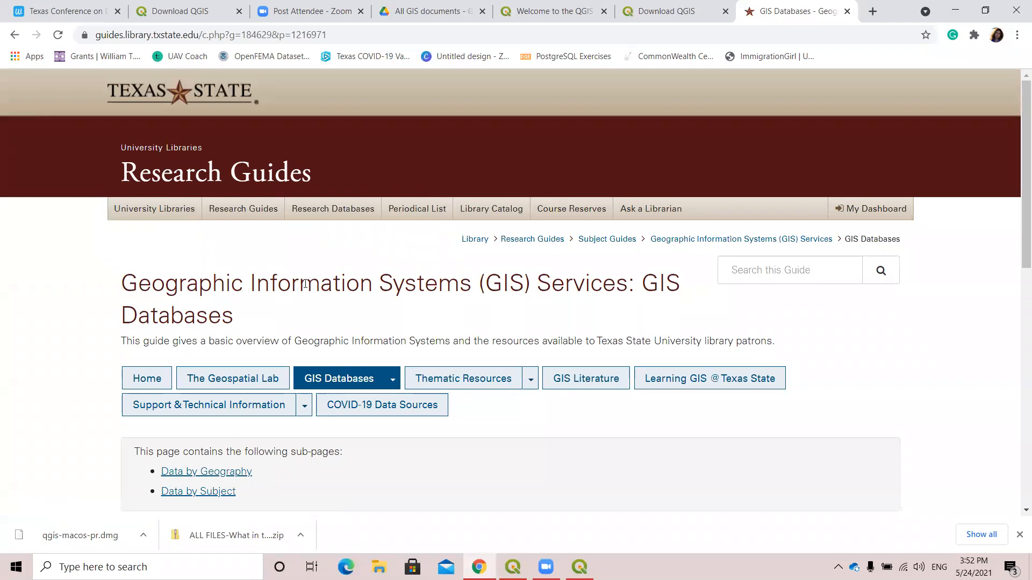
scroll(303, 281, down, 3)
scroll(302, 280, up, 1)
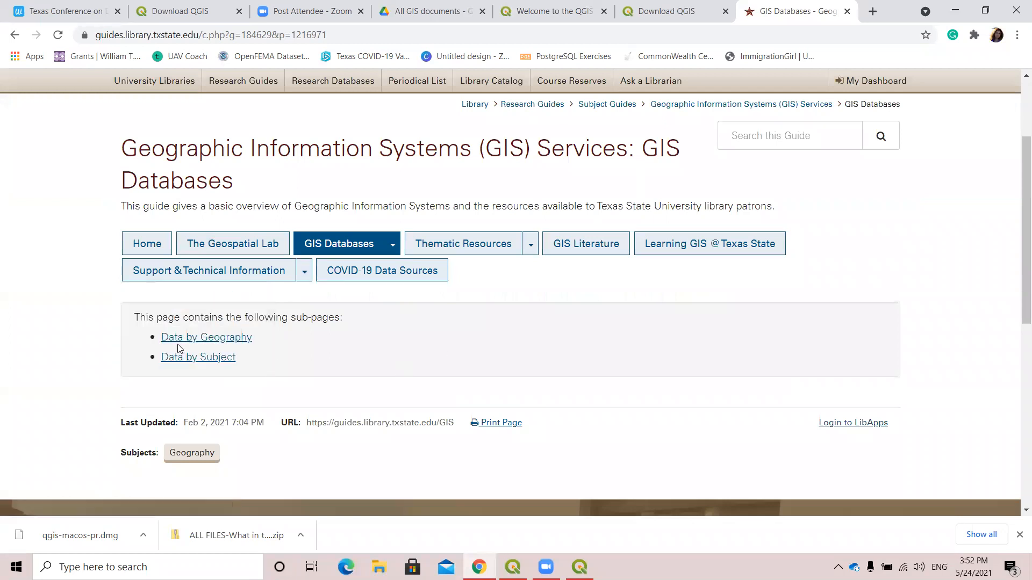
Open the Data by Geography sub-page and browse the data sources listed for the USA region.
click(206, 339)
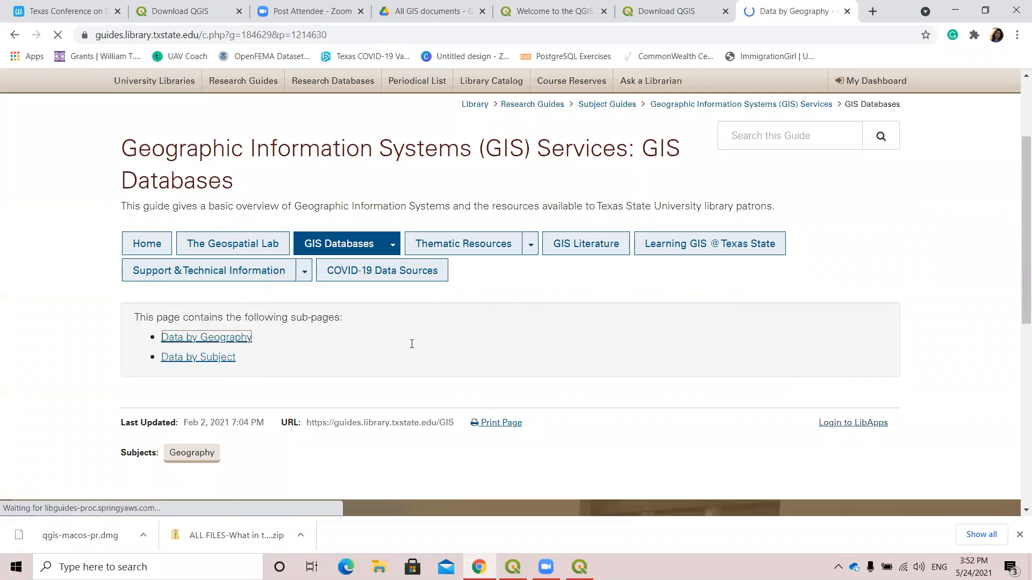
scroll(554, 265, down, 1)
scroll(651, 314, down, 3)
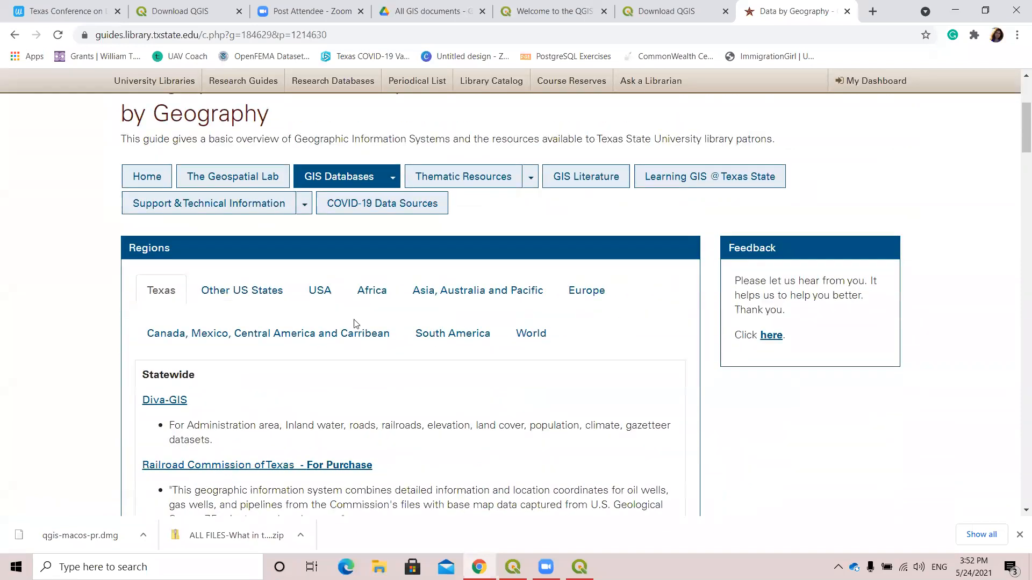
scroll(211, 249, down, 3)
click(320, 159)
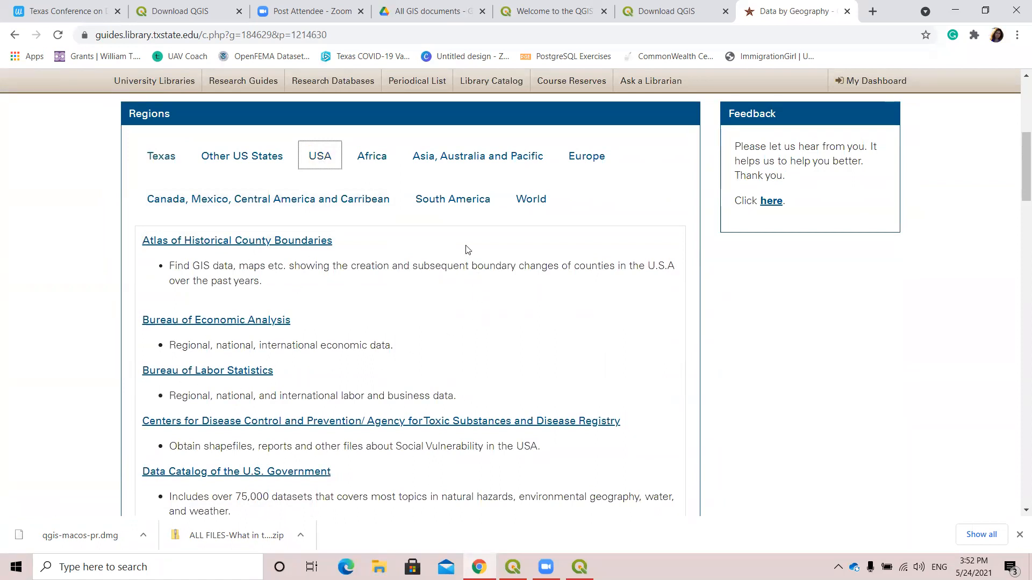
scroll(398, 315, down, 5)
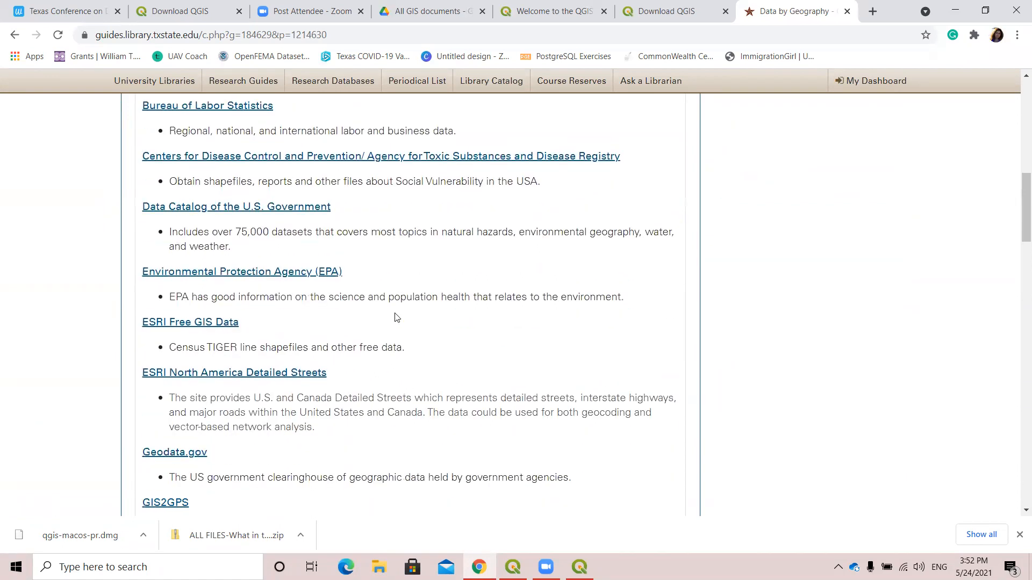
scroll(457, 276, up, 10)
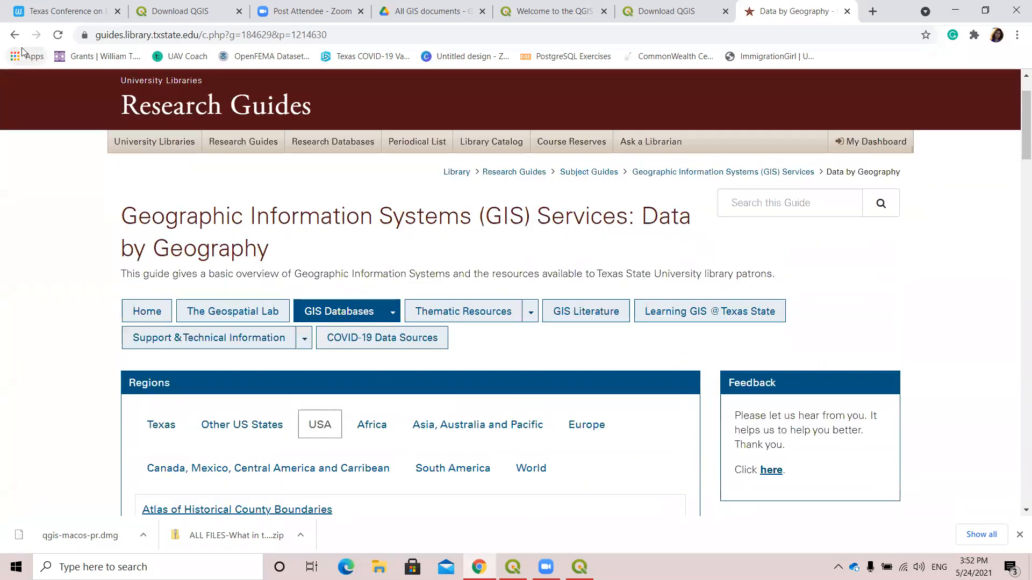
Go back to GIS Databases, open the Data by Subject sub-page and browse the data sources under the Census theme.
click(15, 34)
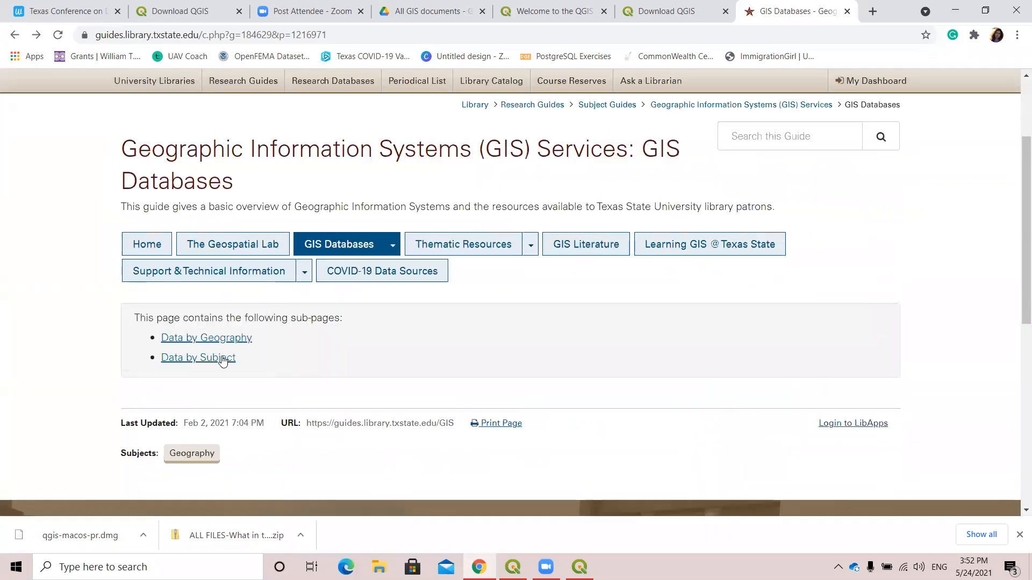
click(220, 357)
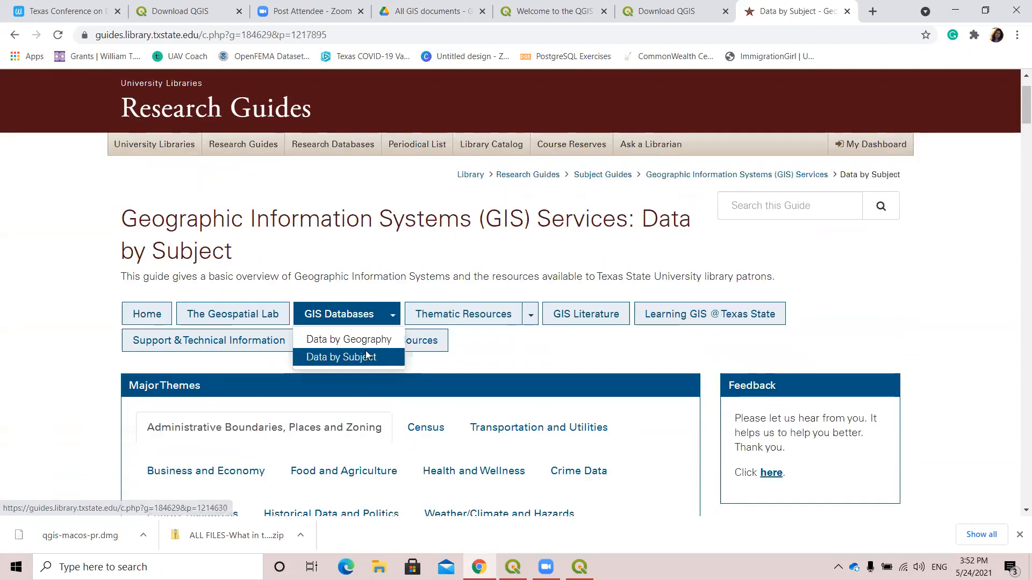
scroll(501, 350, down, 4)
scroll(651, 338, down, 3)
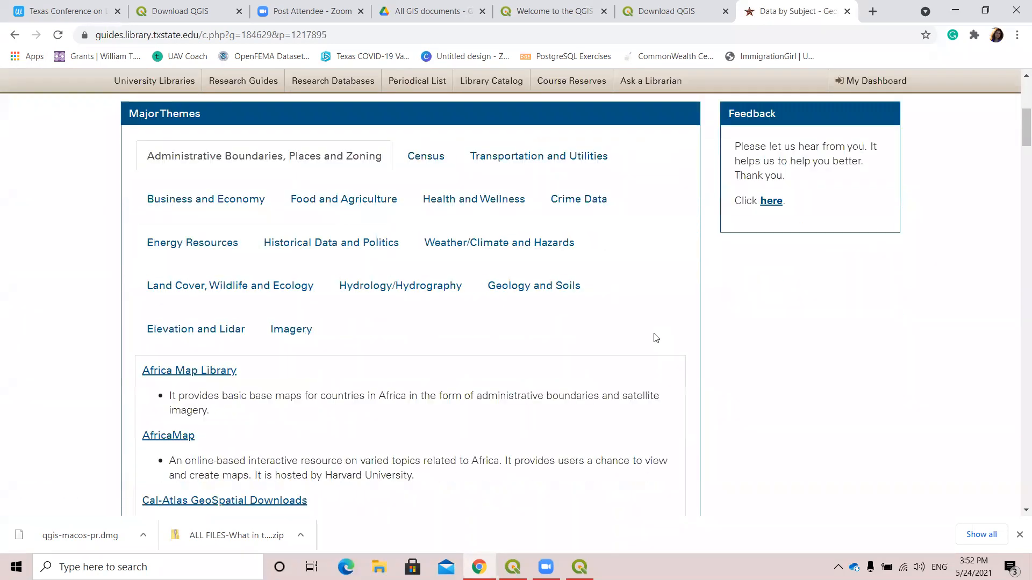
click(430, 160)
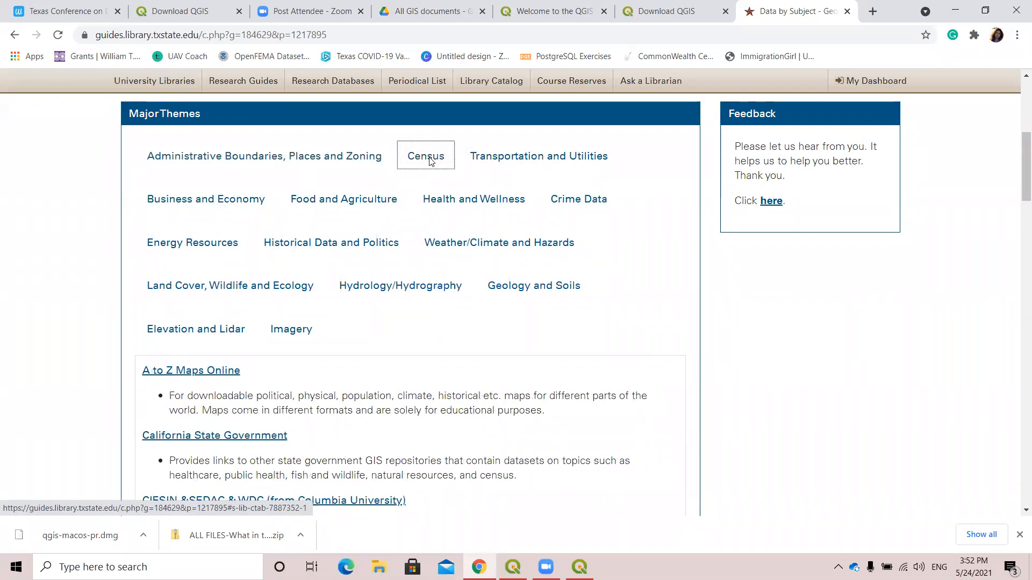
scroll(260, 285, down, 3)
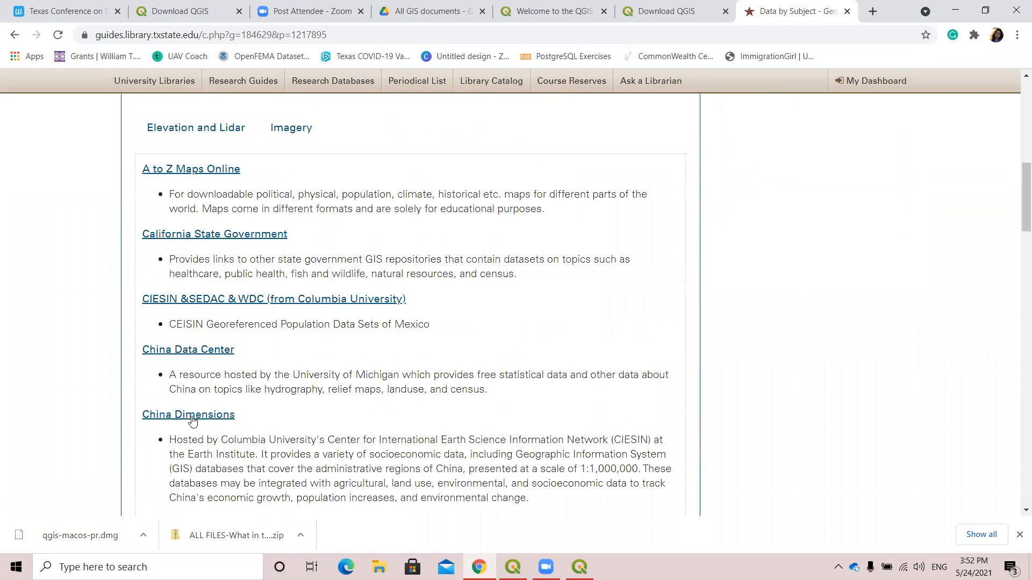
scroll(700, 344, down, 4)
scroll(588, 341, down, 1)
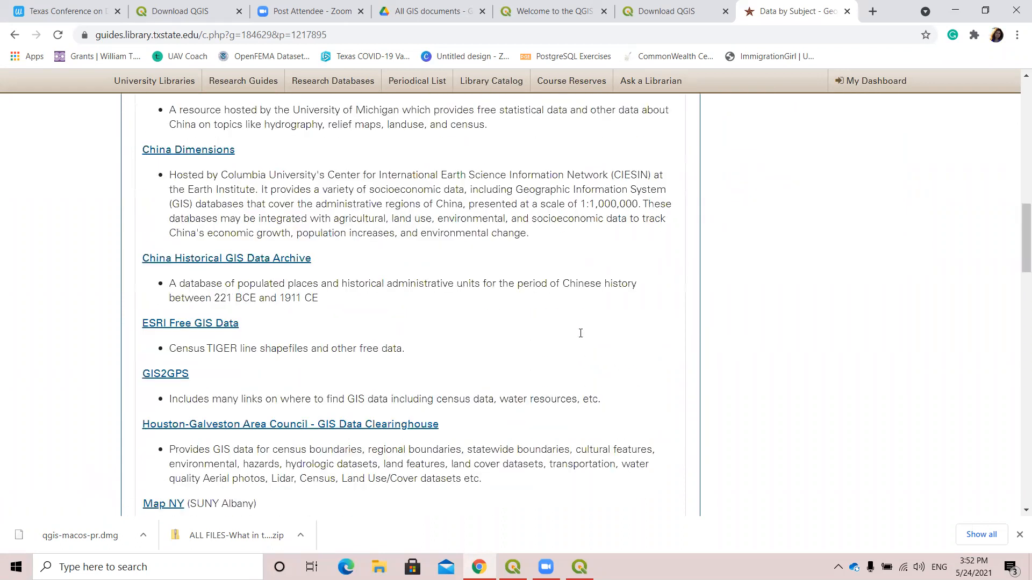
scroll(580, 332, up, 9)
scroll(871, 298, up, 5)
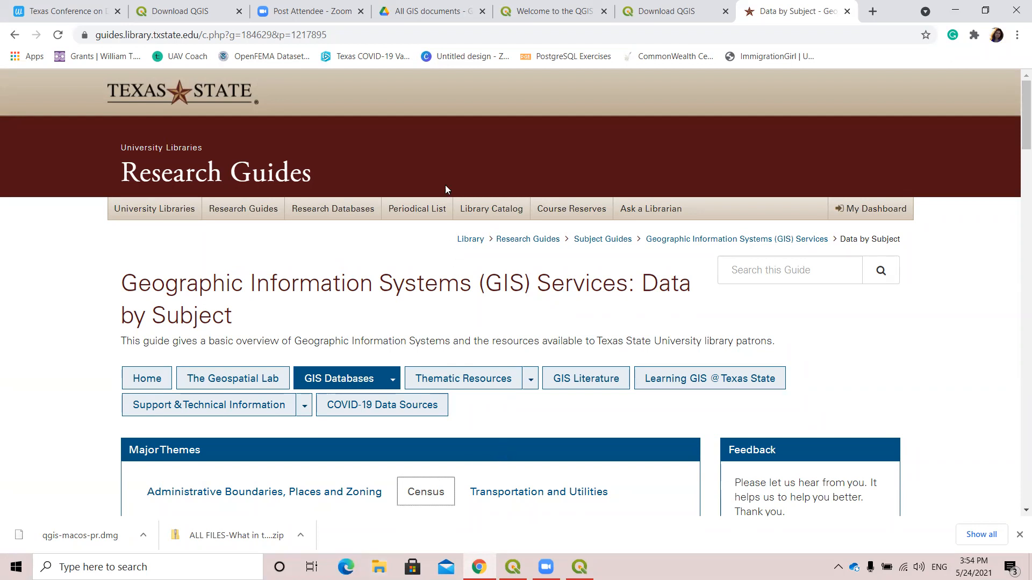
click(462, 92)
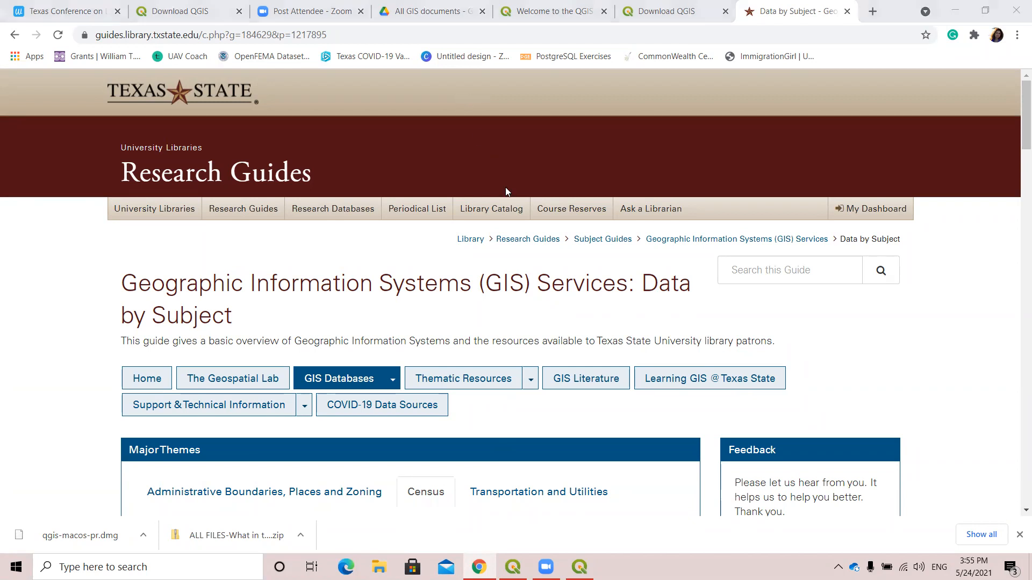